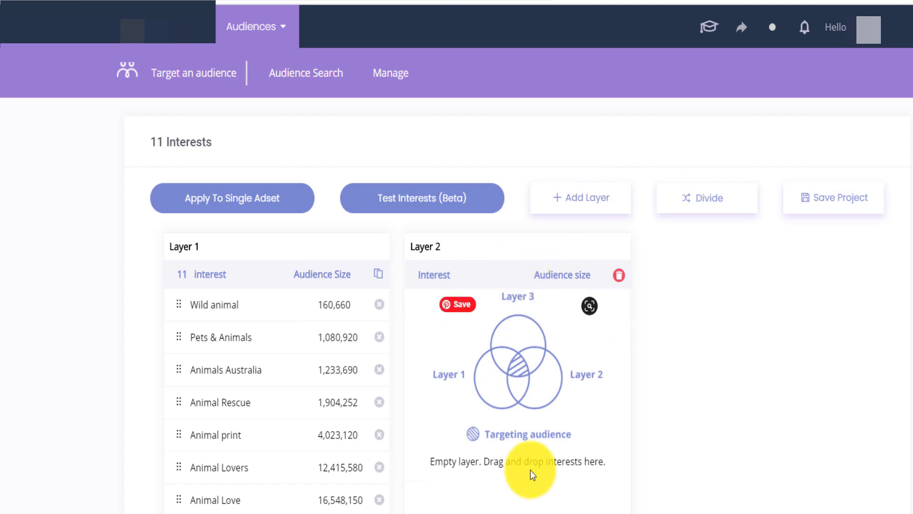
Scroll down the Create Your Shop setup page.
scroll(526, 327, down, 3)
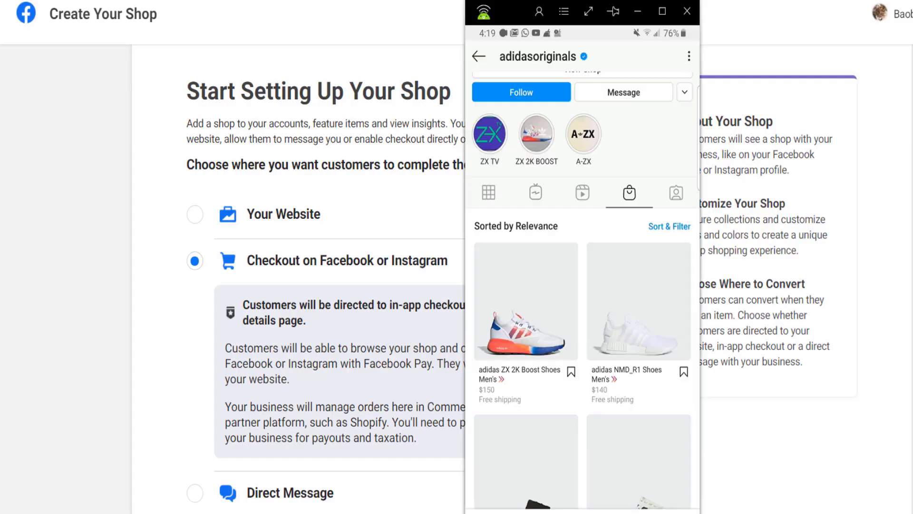
scroll(690, 477, down, 10)
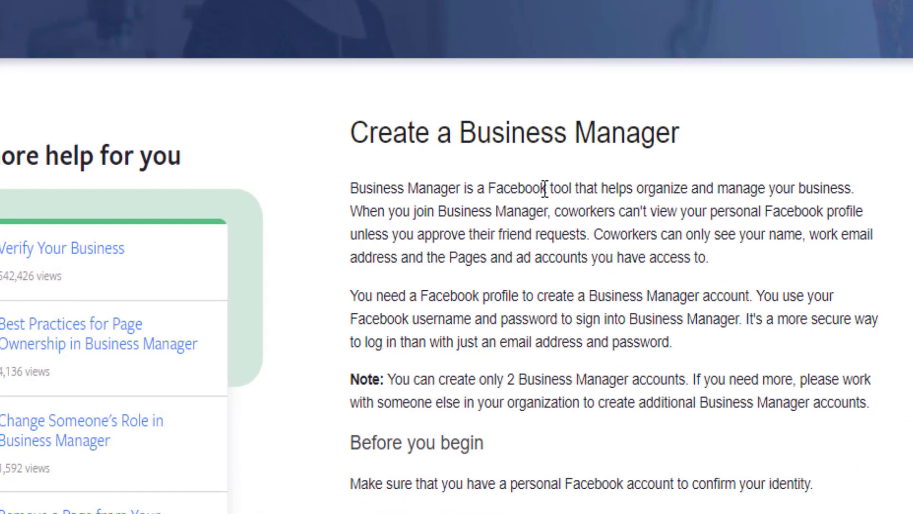
Highlight the sentence describing Business Manager in the help article.
drag(550, 188, 800, 188)
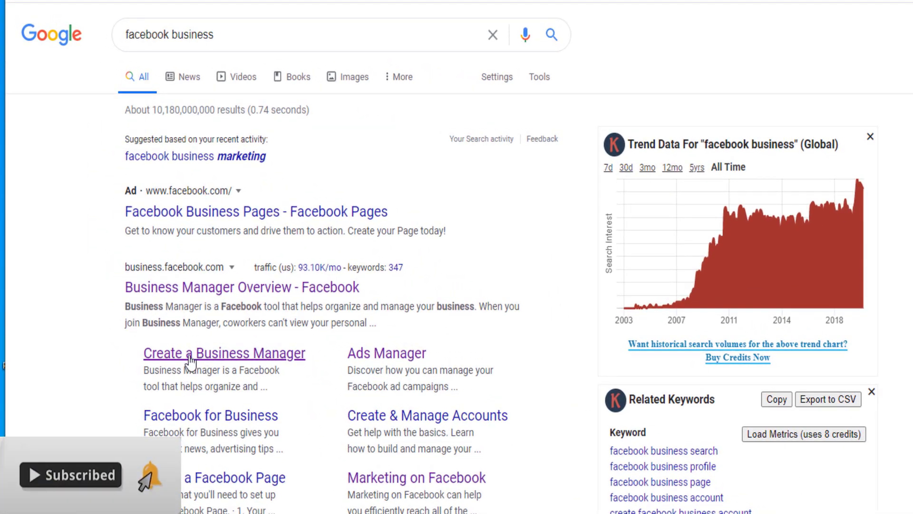
Open the Create a Business Manager article and highlight its tool description and Facebook profile requirement.
right_click(200, 361)
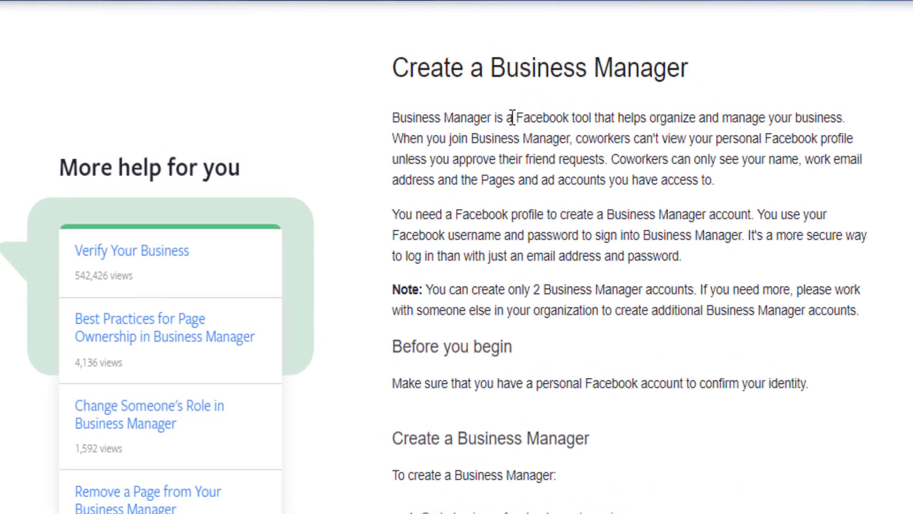
drag(516, 117, 847, 121)
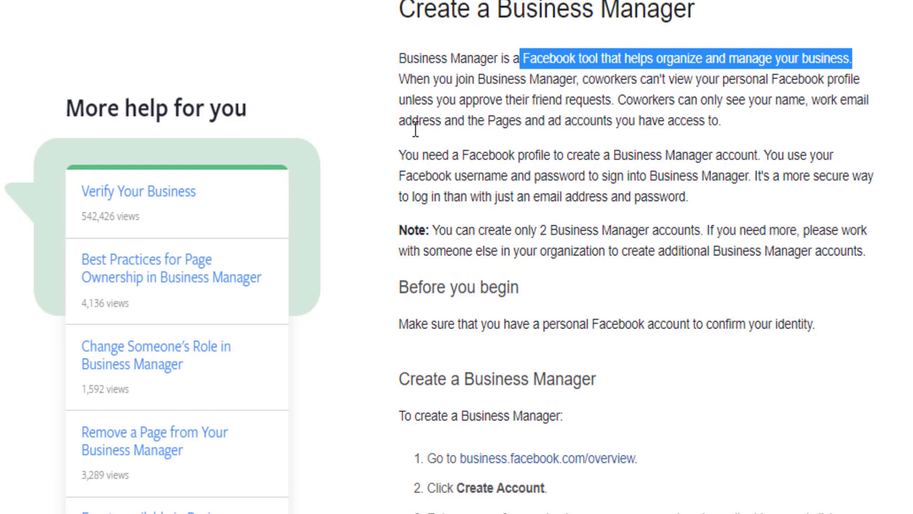
drag(399, 155, 555, 163)
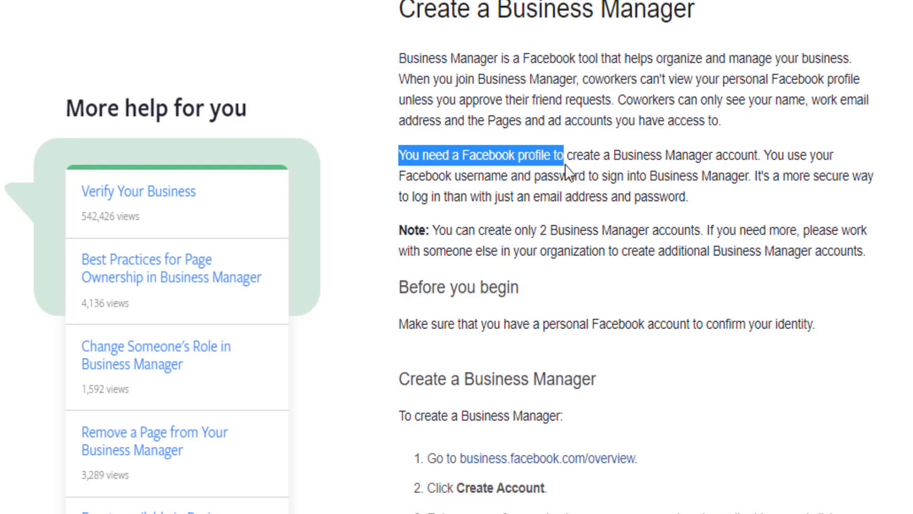
drag(565, 165, 763, 156)
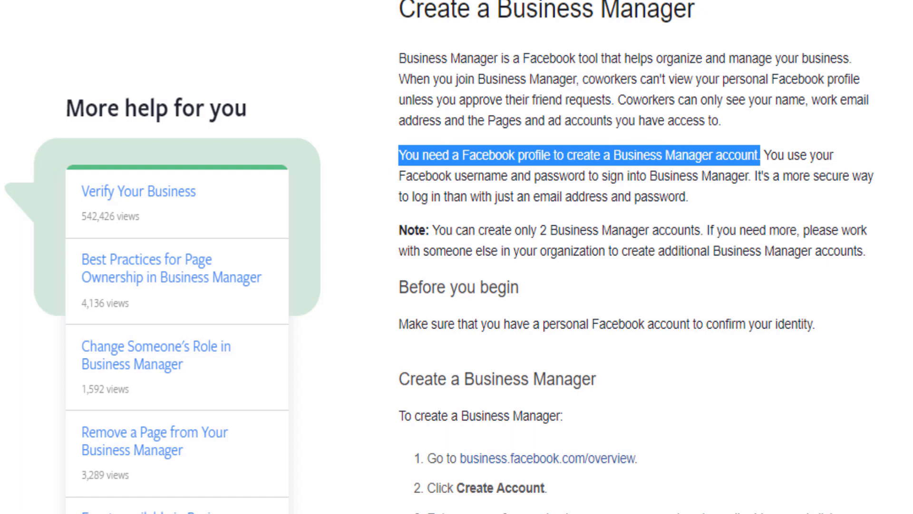
click(895, 172)
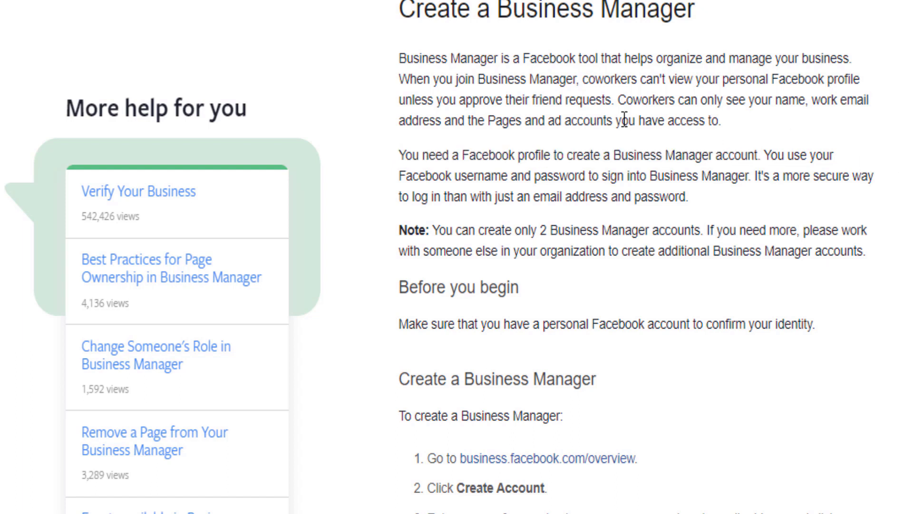
Open the business.facebook.com/overview link in a new tab.
scroll(452, 395, down, 2)
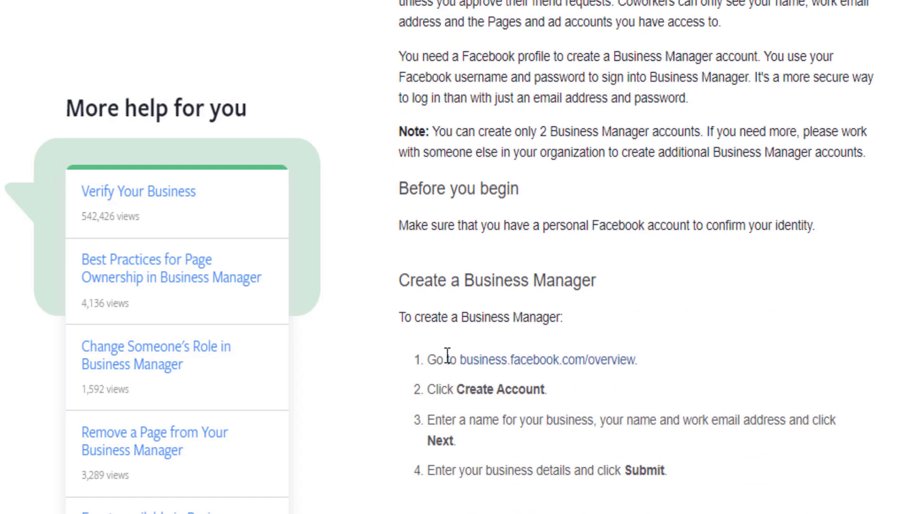
right_click(535, 363)
click(575, 372)
Switch to the Business Manager overview tab and begin creating an account.
key(ctrl+Tab)
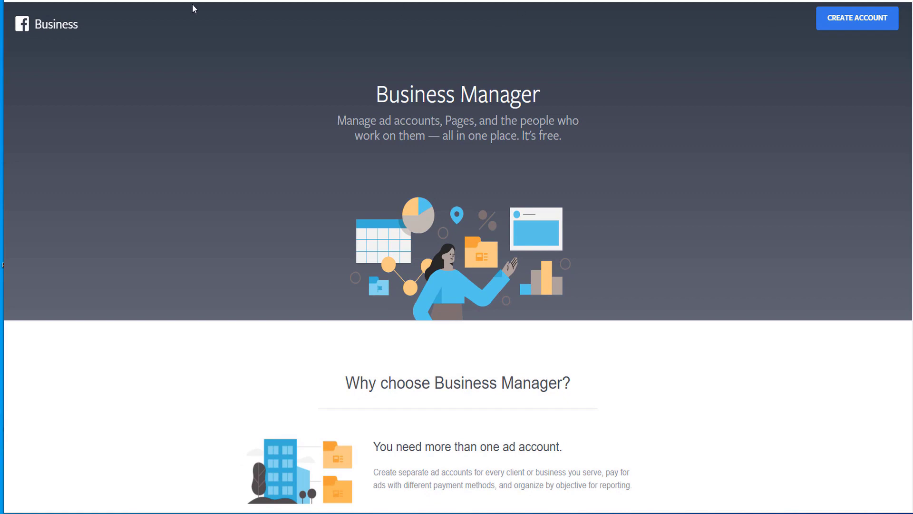
mouse_move(525, 284)
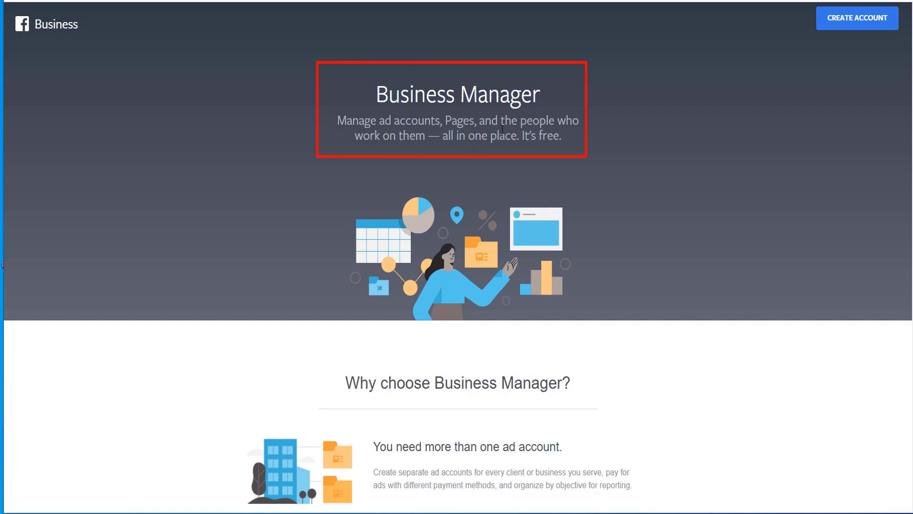
click(848, 24)
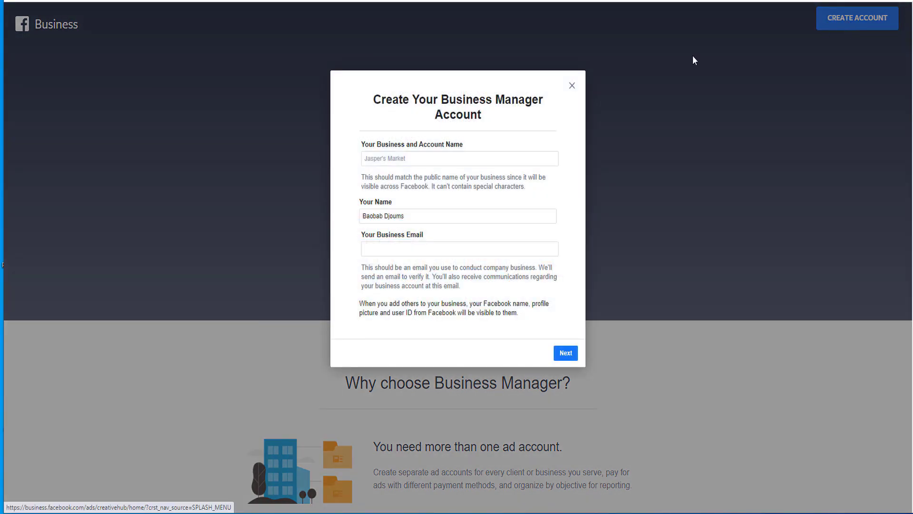
Enter Freetrepreneurs as the business and account name.
click(387, 161)
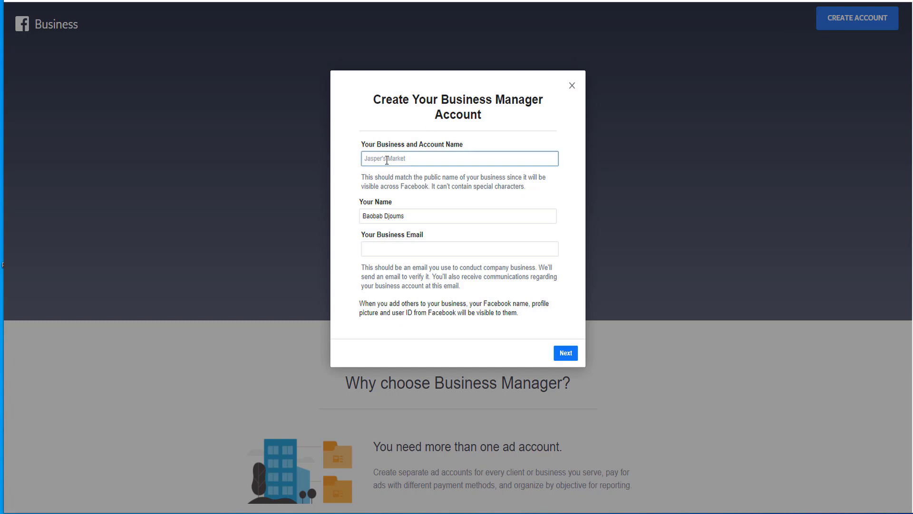
text(Freetrepreneur)
key(BackSpace)
key(BackSpace)
text(eurs)
key(Tab)
Replace the owner's surname, enter the business e-mail address, and continue to business details.
double_click(395, 216)
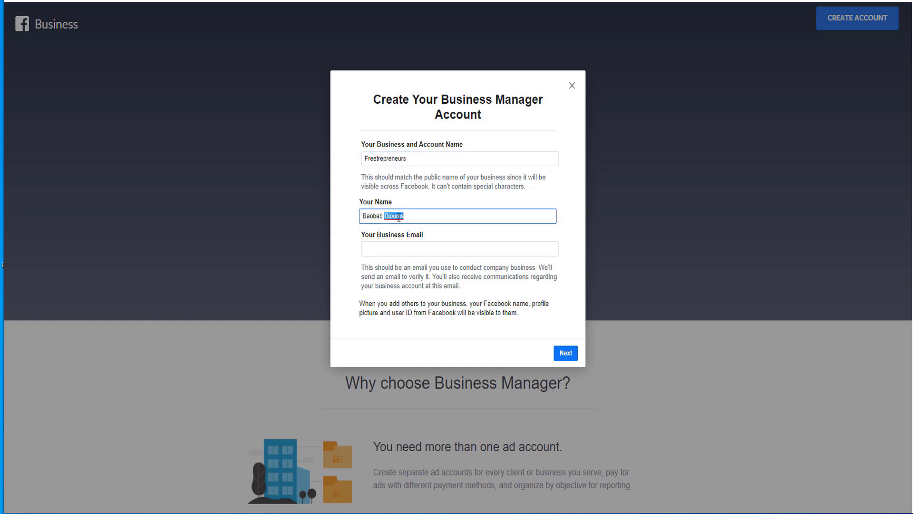
text(Royal)
click(405, 249)
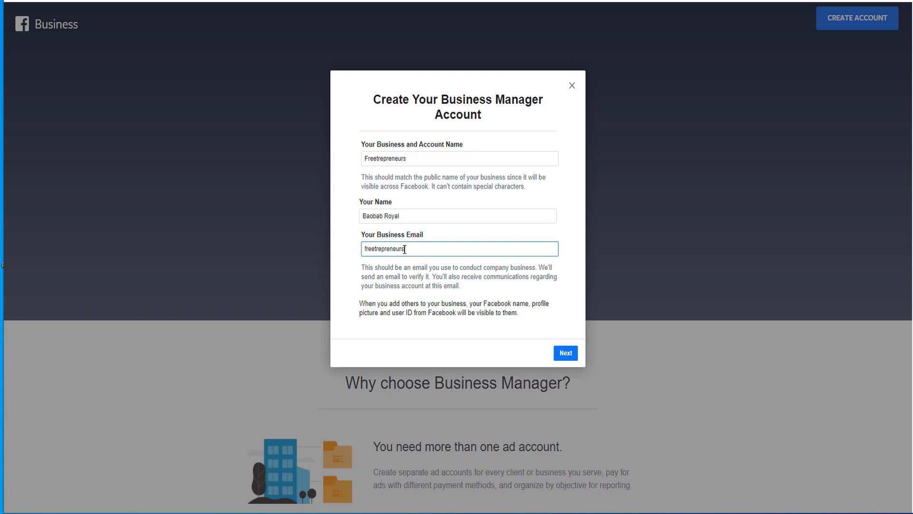
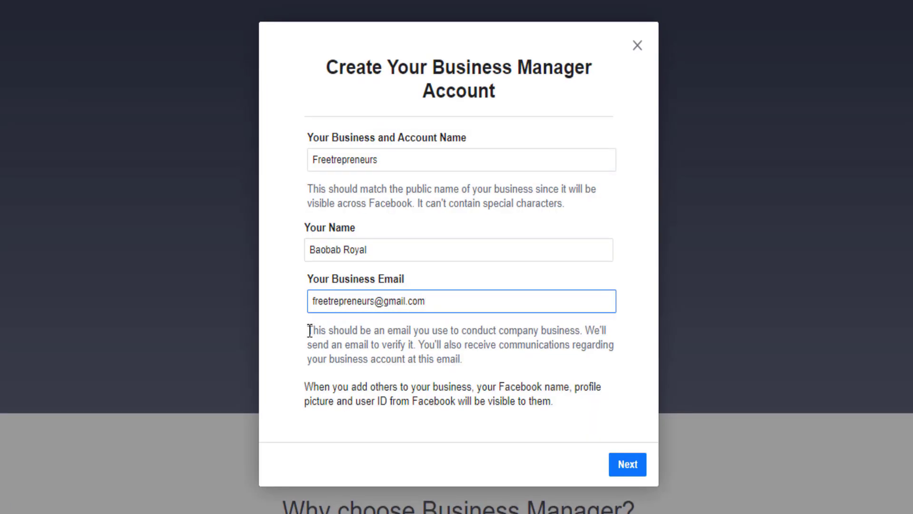
drag(310, 330, 415, 344)
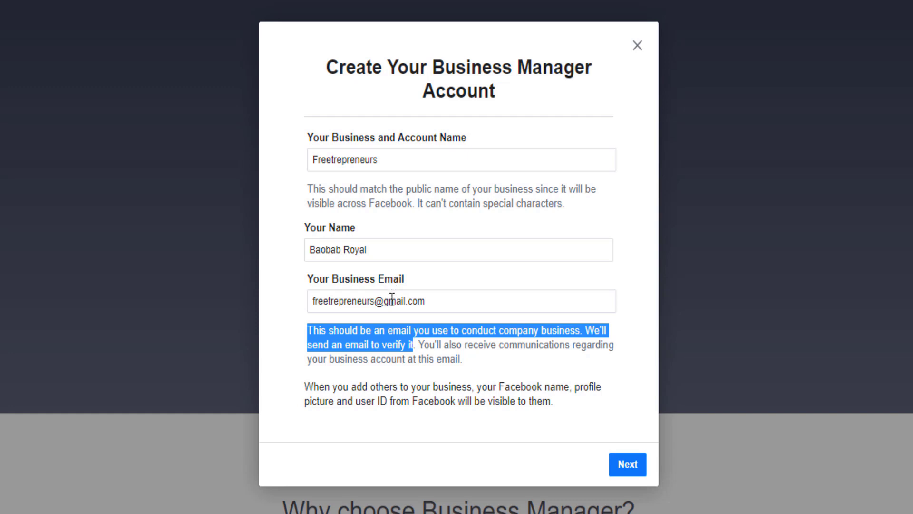
click(621, 464)
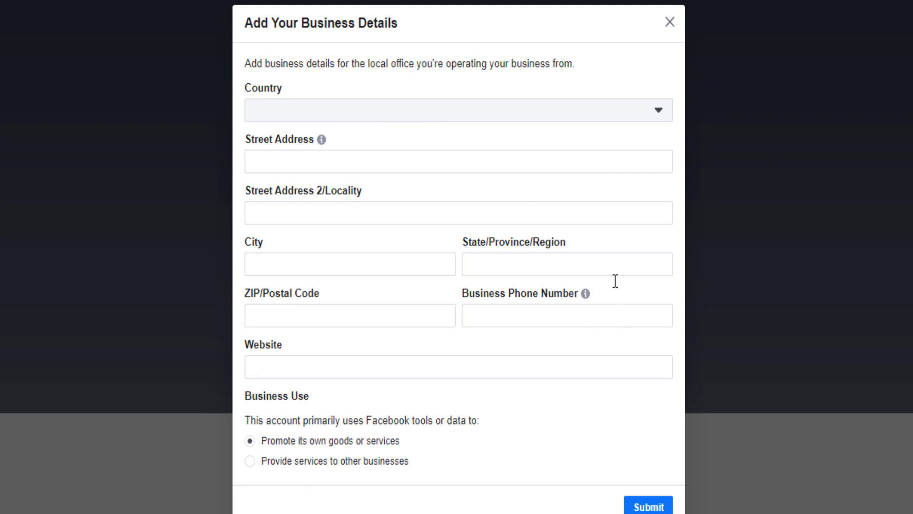
click(367, 115)
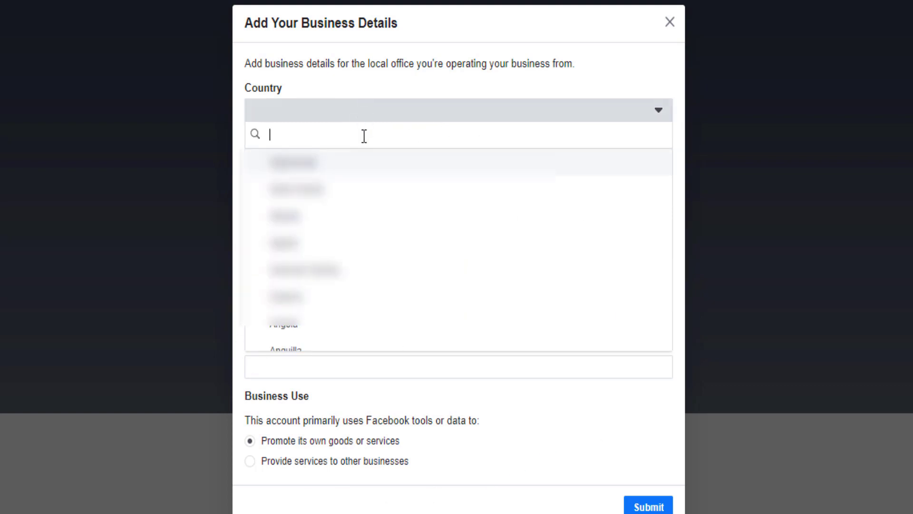
text(united)
key(Return)
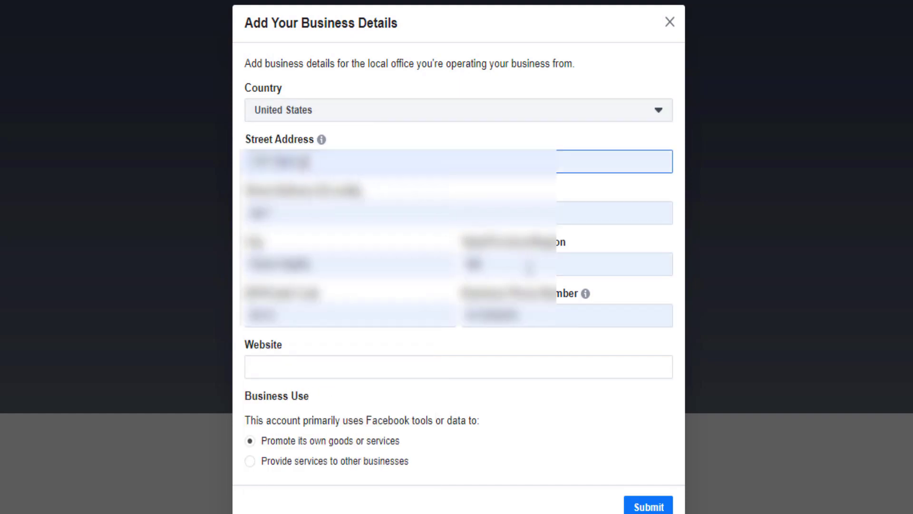
click(328, 363)
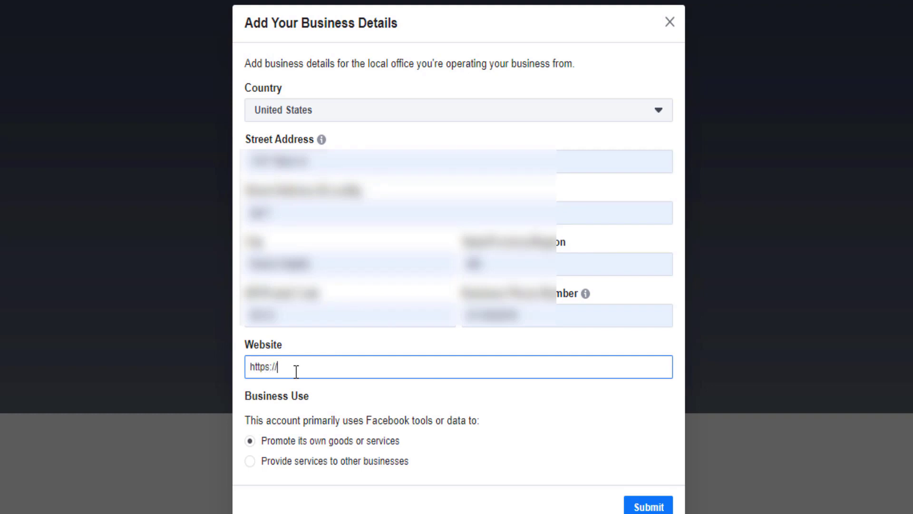
text(https://themmsexperience.com)
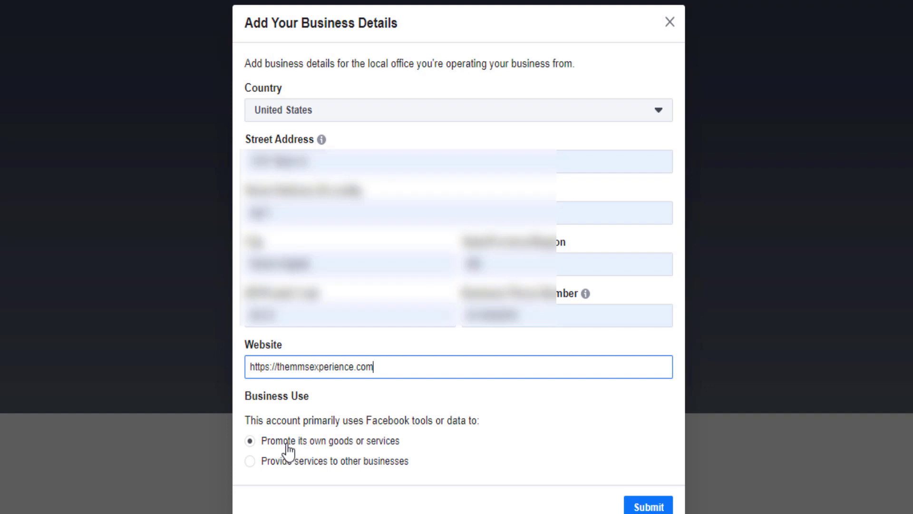
click(640, 507)
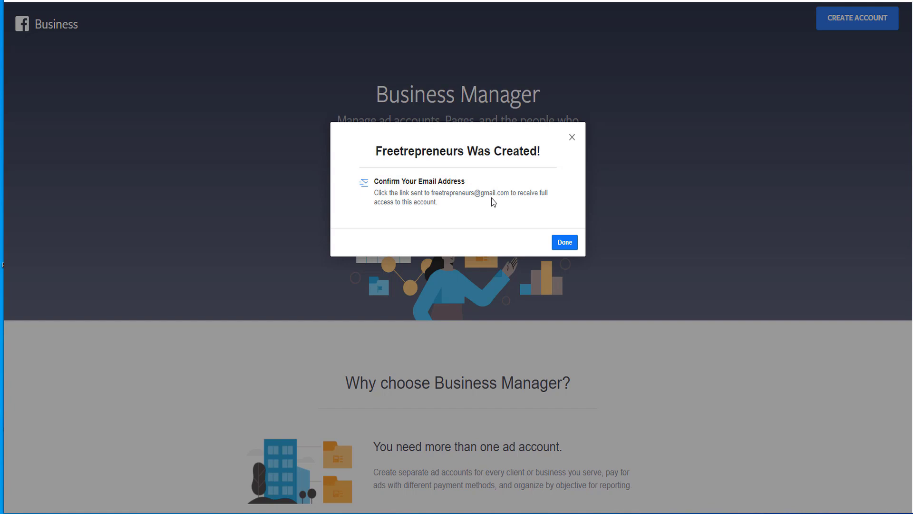
Confirm the business e-mail through the 'Confirm your business email' message in Gmail's Social tab.
click(565, 243)
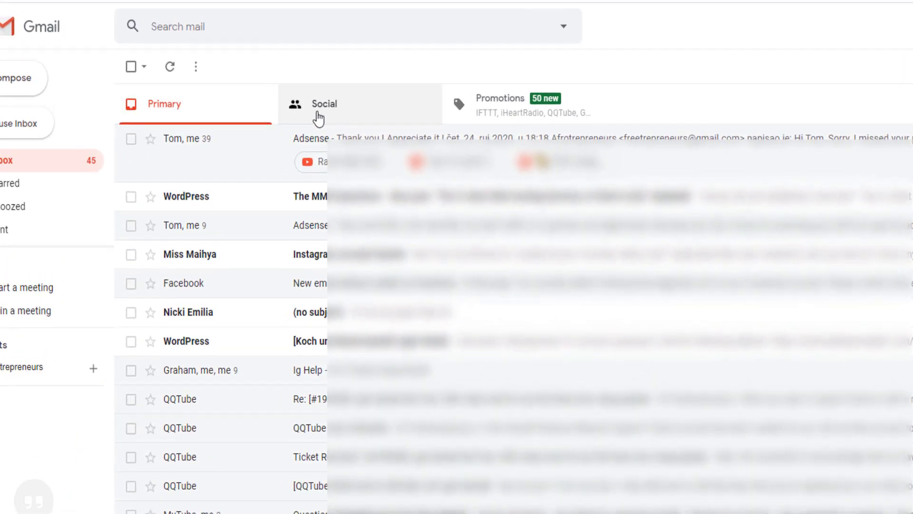
click(318, 119)
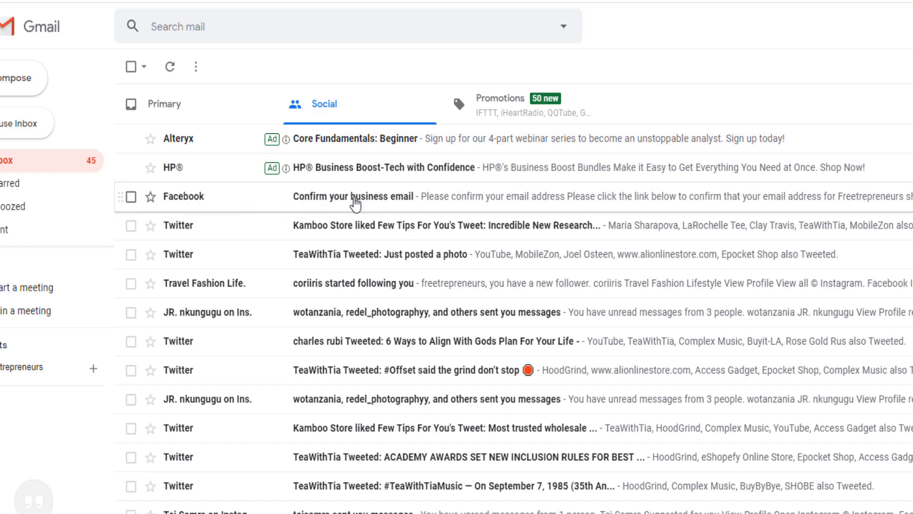
click(355, 204)
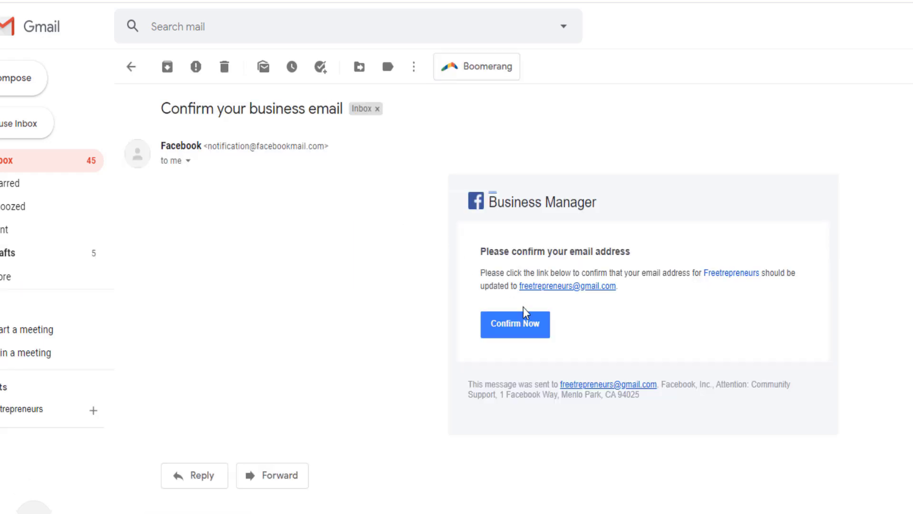
click(529, 334)
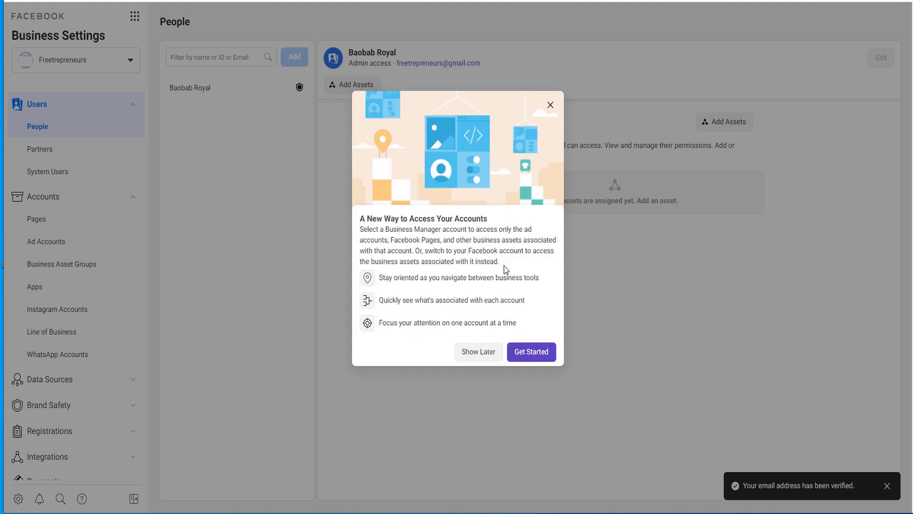
Step through the new-account tour tips, then review and close the business account list.
click(532, 352)
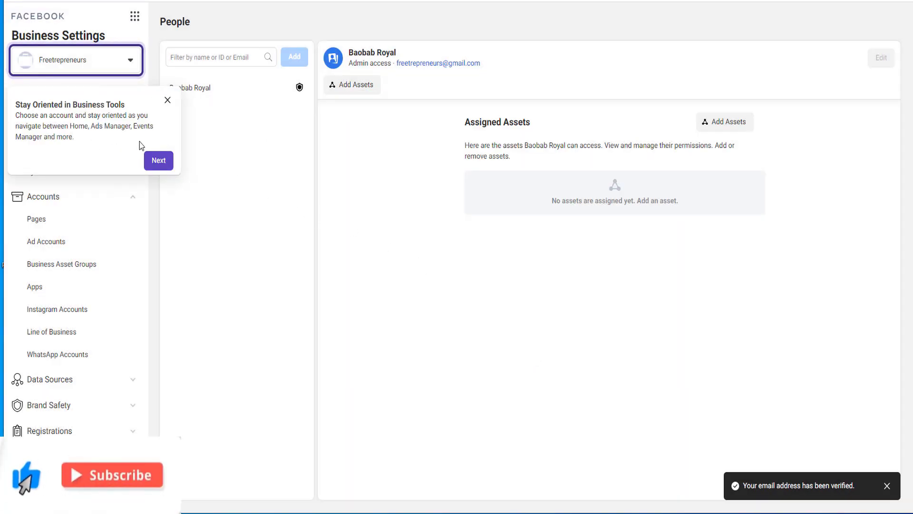
click(159, 160)
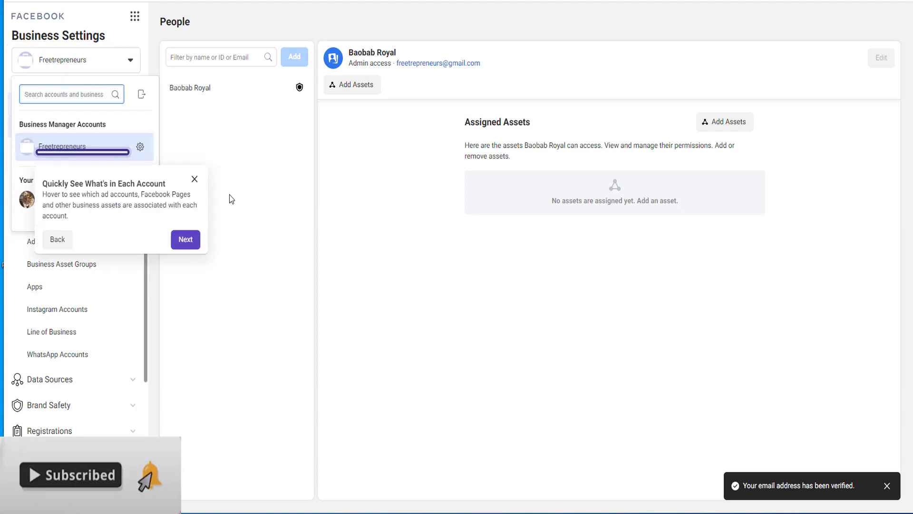
click(195, 178)
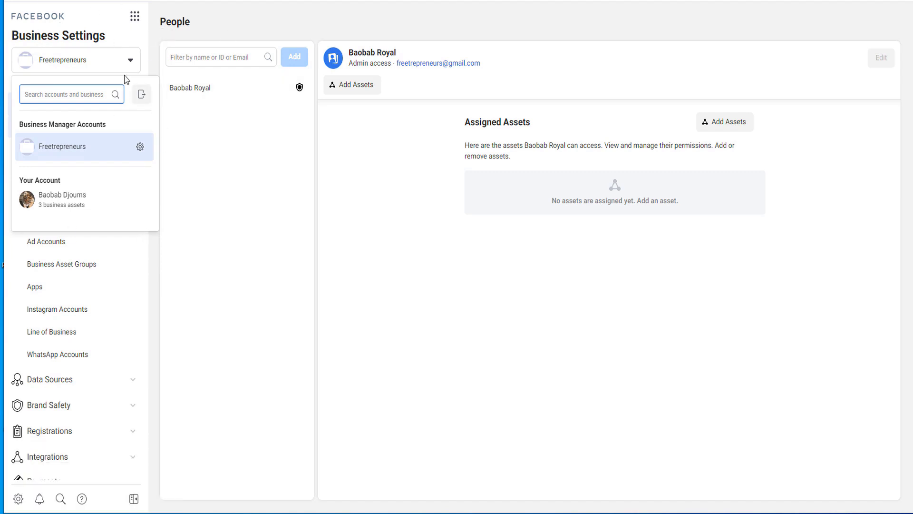
click(133, 61)
click(132, 61)
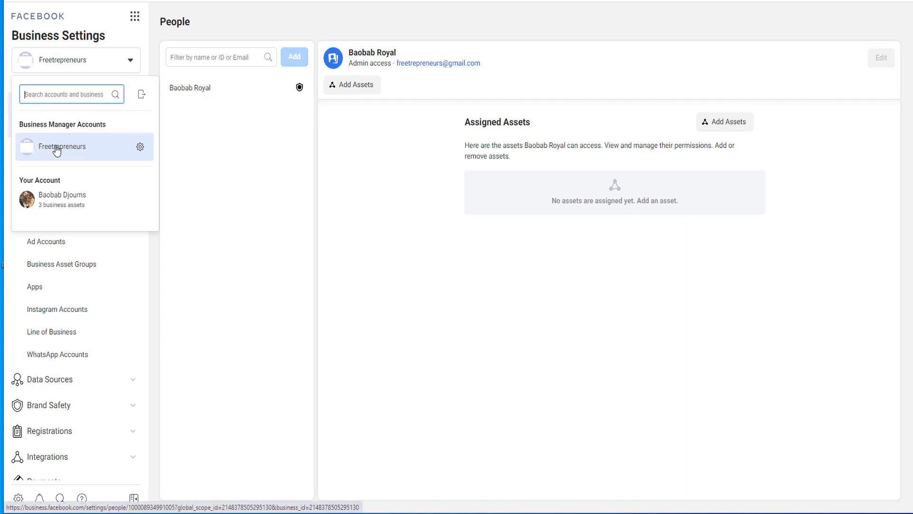
click(316, 188)
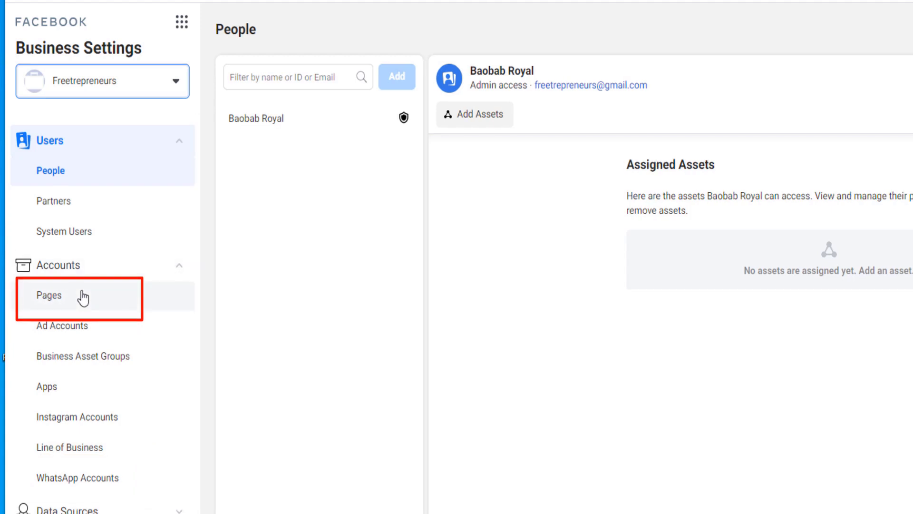
scroll(129, 399, down, 3)
scroll(128, 398, up, 3)
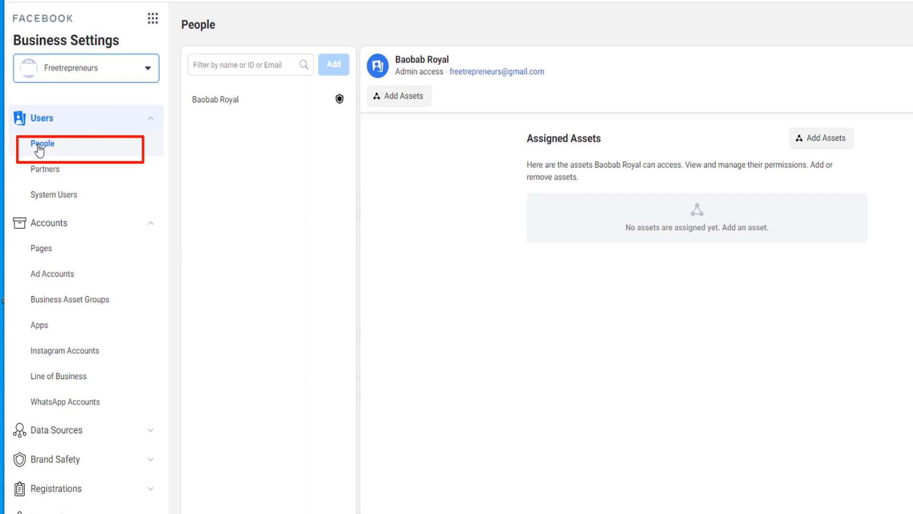
scroll(118, 264, down, 3)
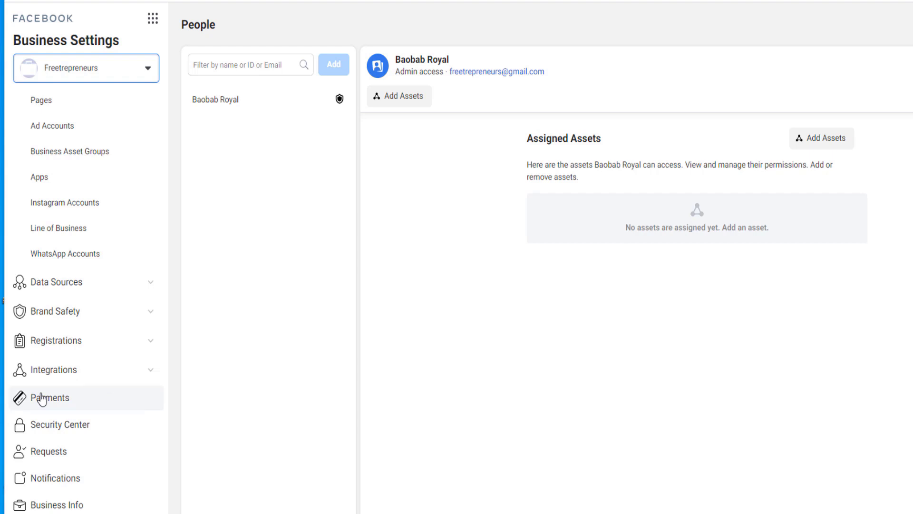
Open the Payments settings and expand Data Sources in the sidebar.
click(42, 399)
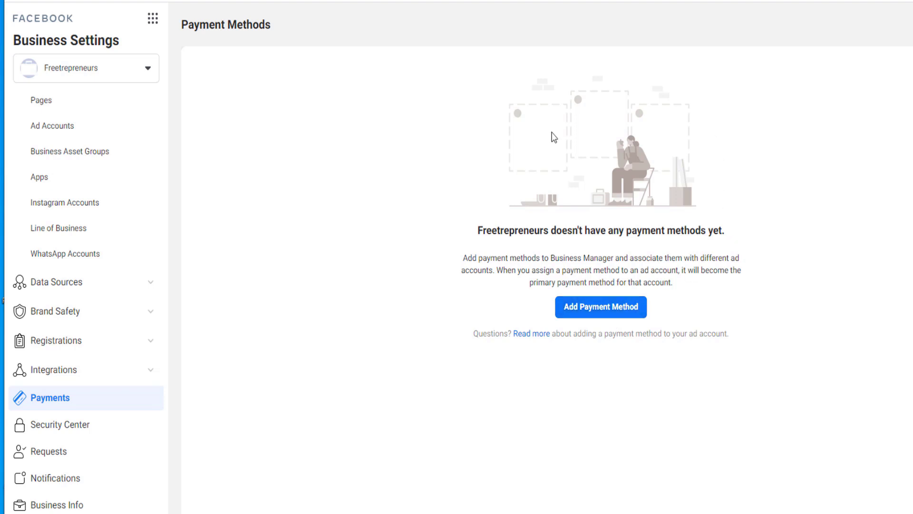
click(149, 284)
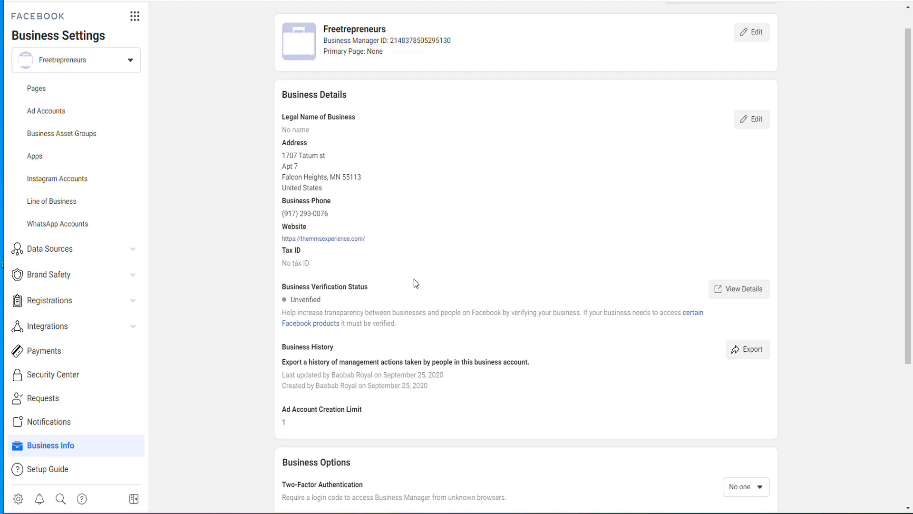
scroll(414, 276, down, 2)
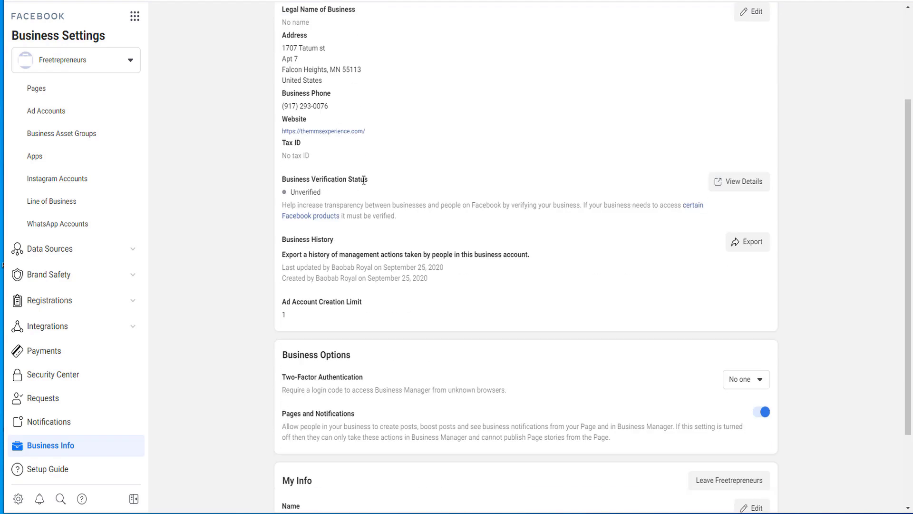
double_click(306, 193)
Highlight text on the Tigers Lovers Fan Club Overview and bring up the Business Tools list.
drag(323, 205, 516, 207)
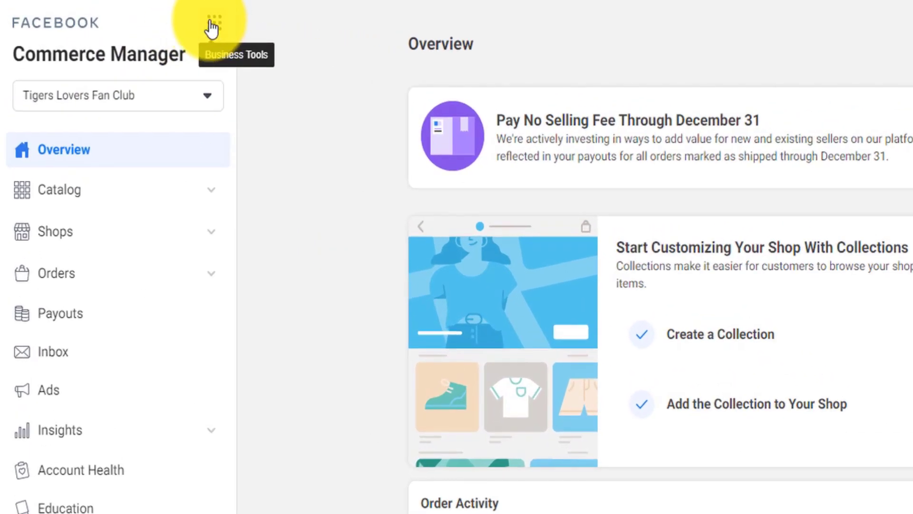
click(215, 25)
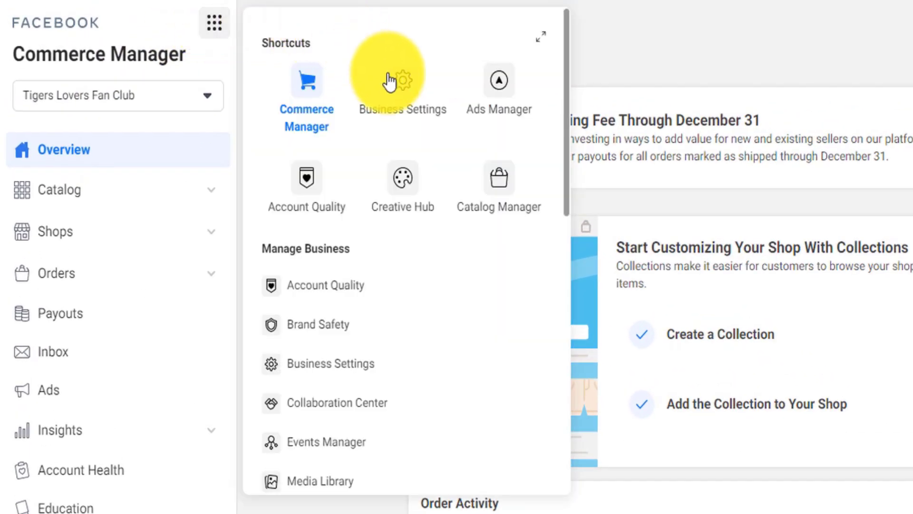
Go to Business Settings and show the Ad Accounts list, which is still empty for Angela Coffee.
click(401, 81)
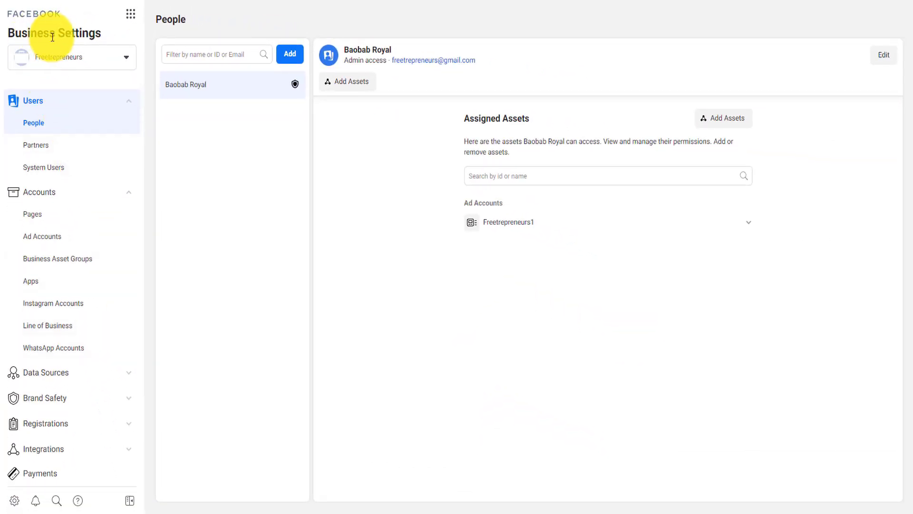
scroll(63, 267, down, 1)
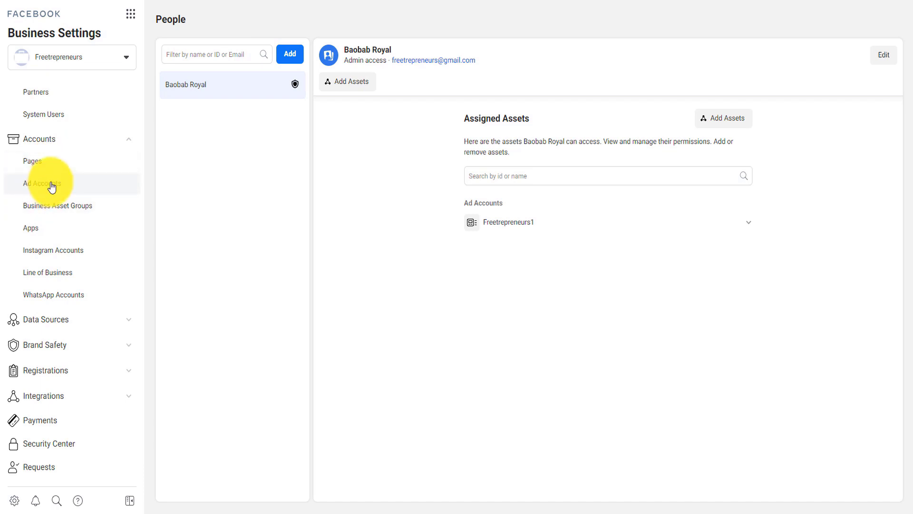
click(52, 185)
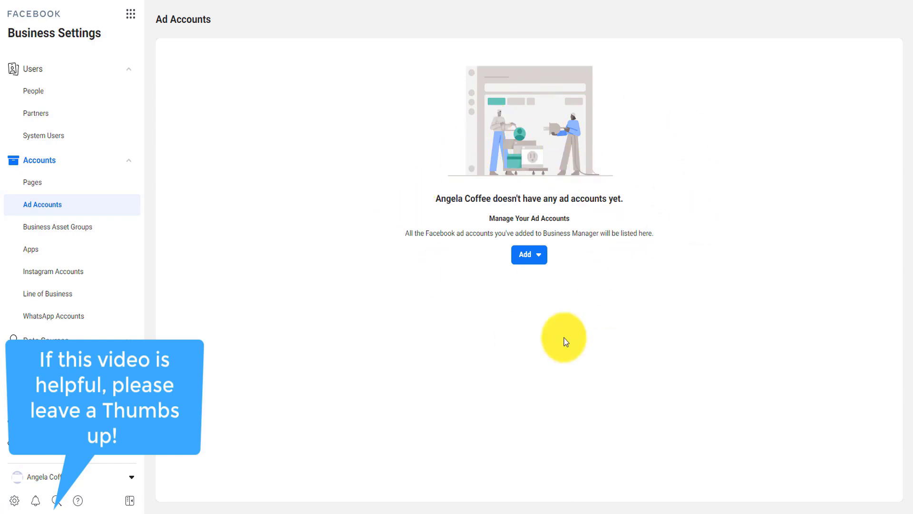
Choose Add > Create a New Ad Account and put the cursor in the Ad account name field.
click(540, 256)
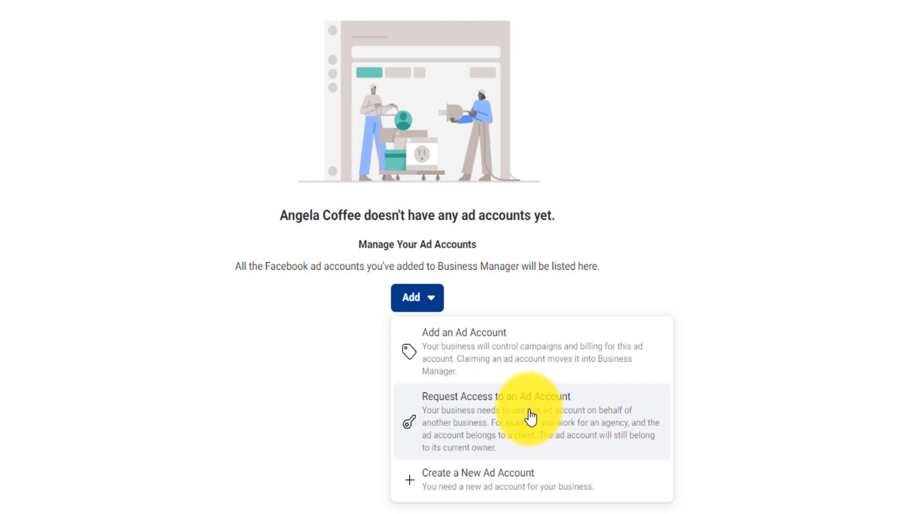
click(489, 491)
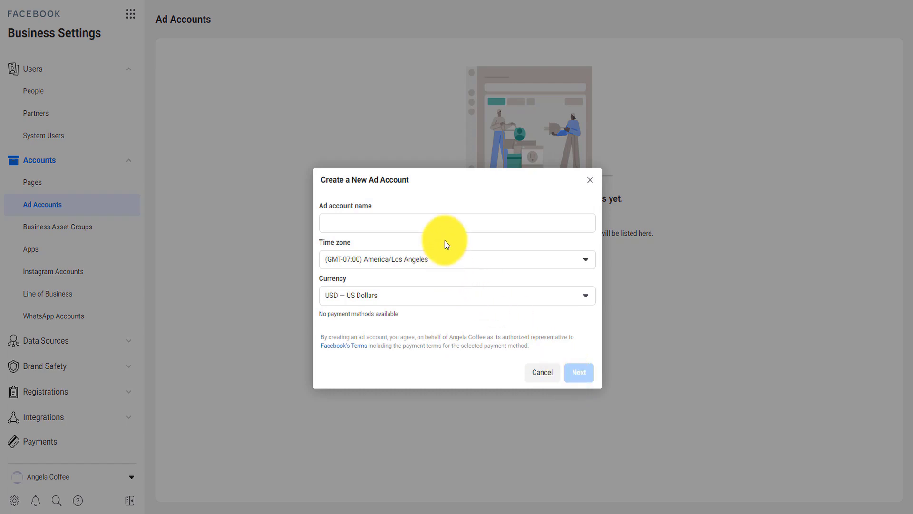
click(450, 220)
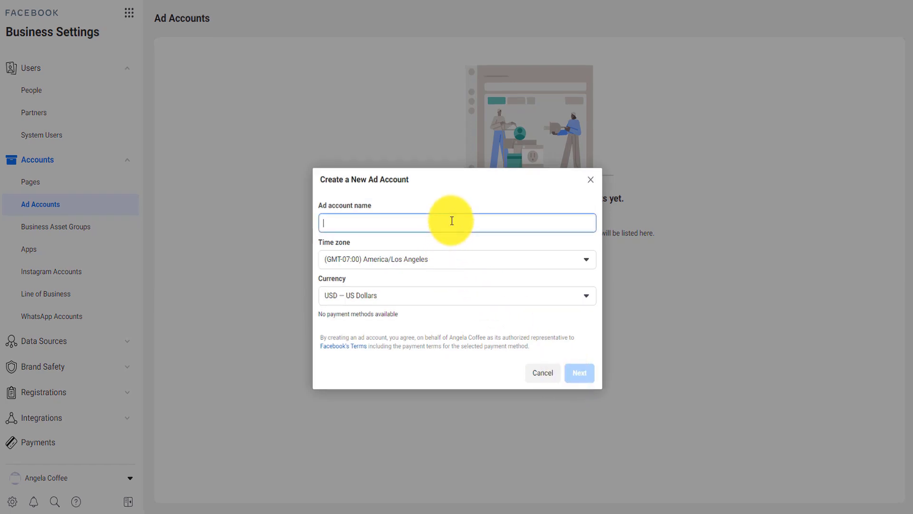
Create the 'Angela Coffee' ad account for My business, keeping USD and Los Angeles time.
text(Angela Coffee)
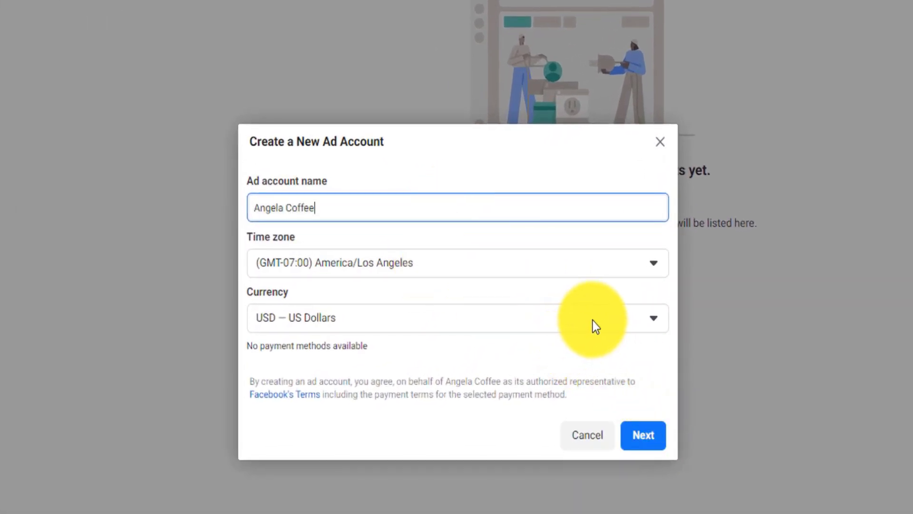
click(657, 438)
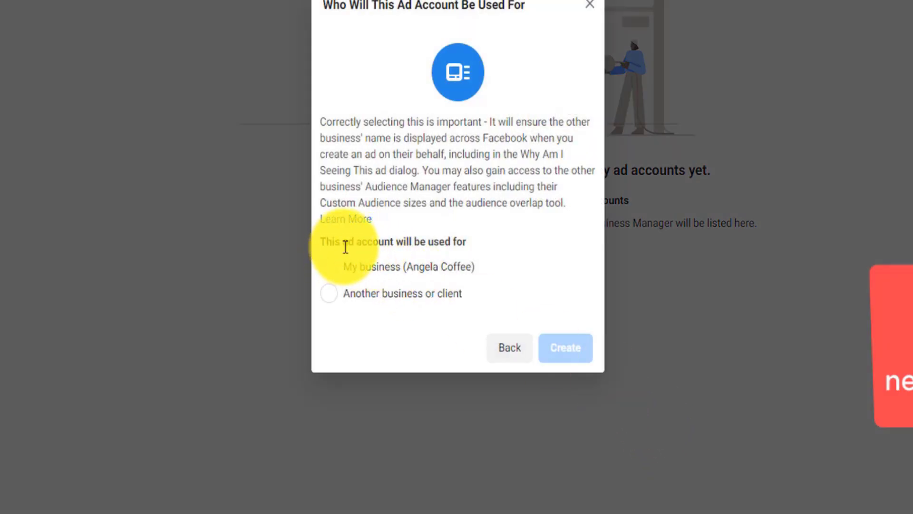
click(328, 269)
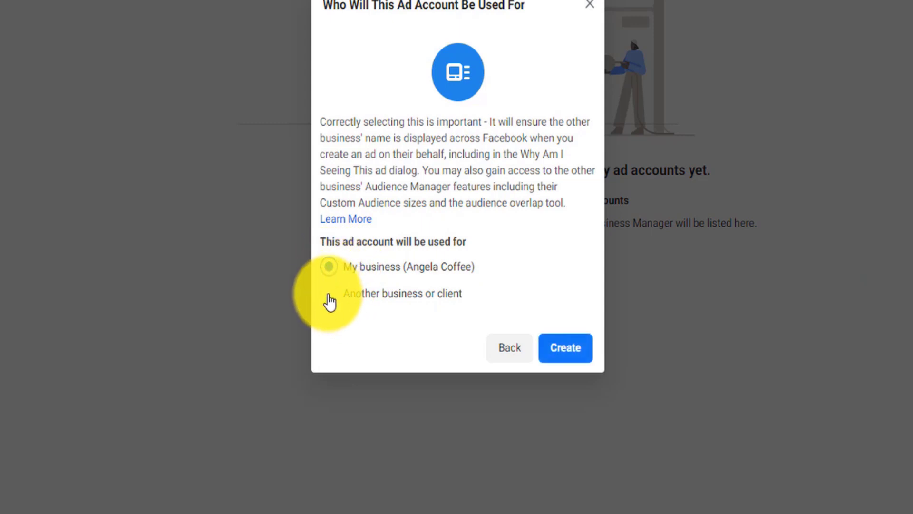
click(329, 296)
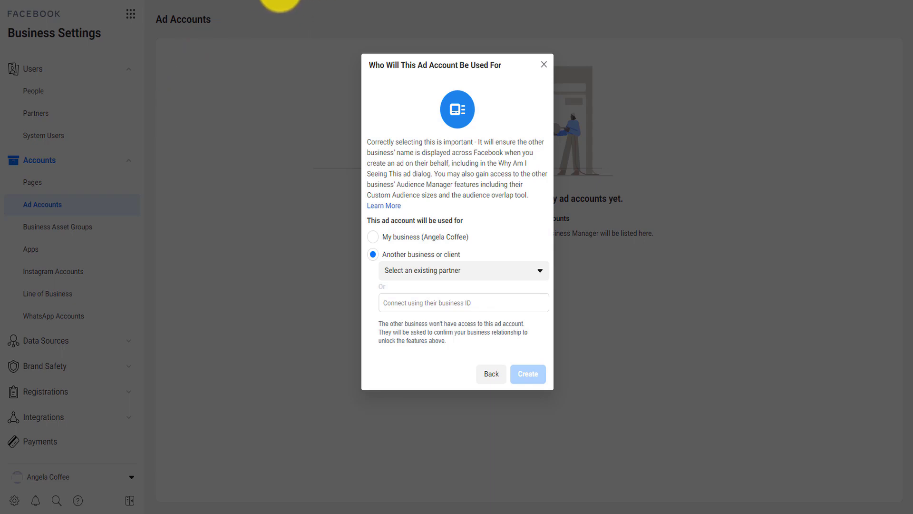
click(464, 299)
key(ctrl+v)
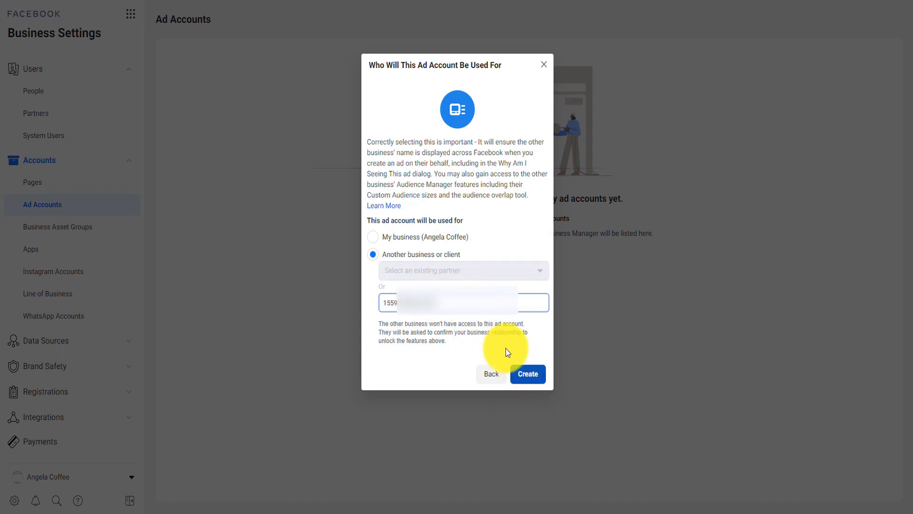
click(375, 238)
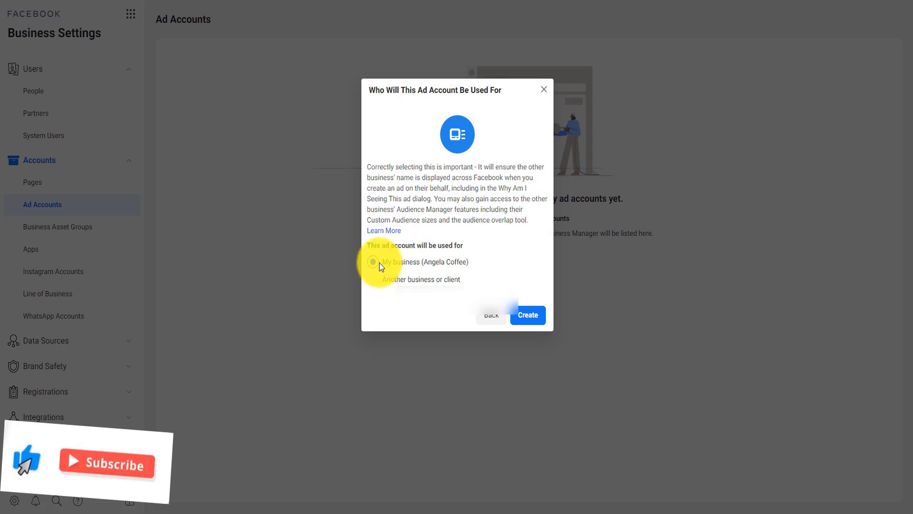
click(529, 316)
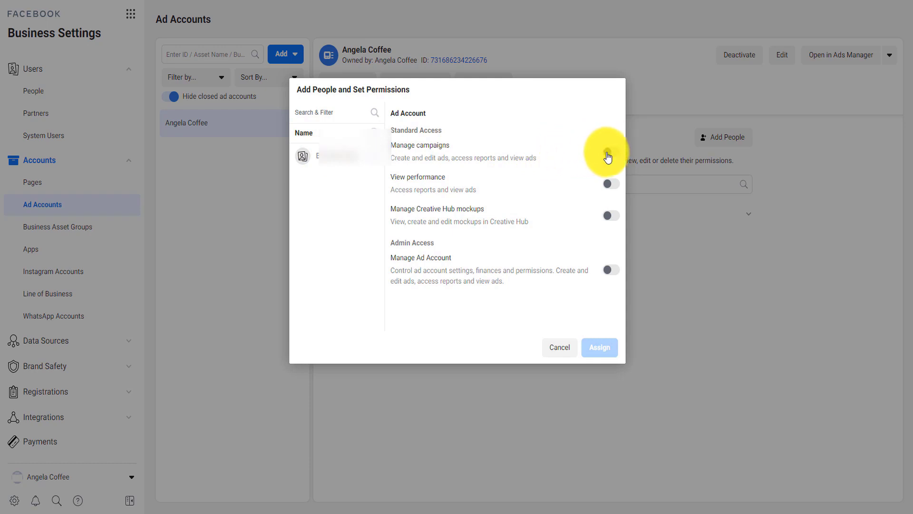
Assign the person full Manage Ad Account access to Angela Coffee and close the confirmation.
click(607, 153)
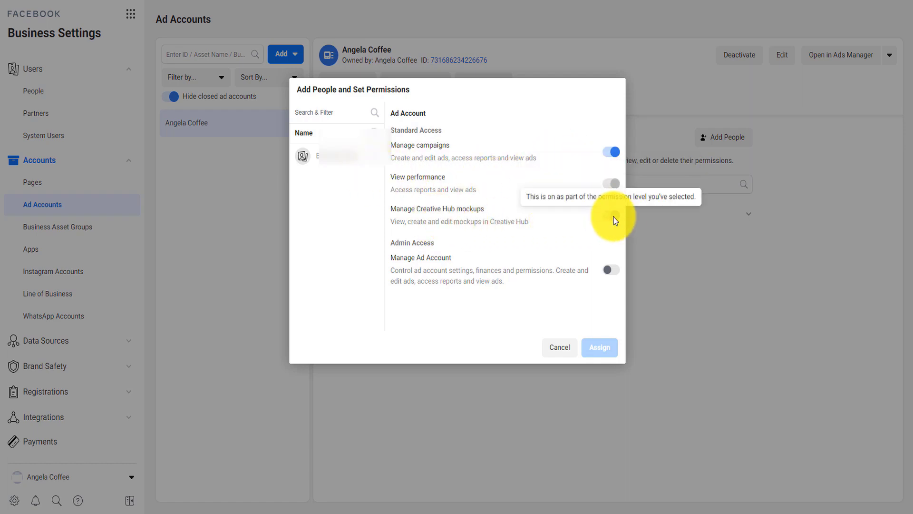
click(609, 272)
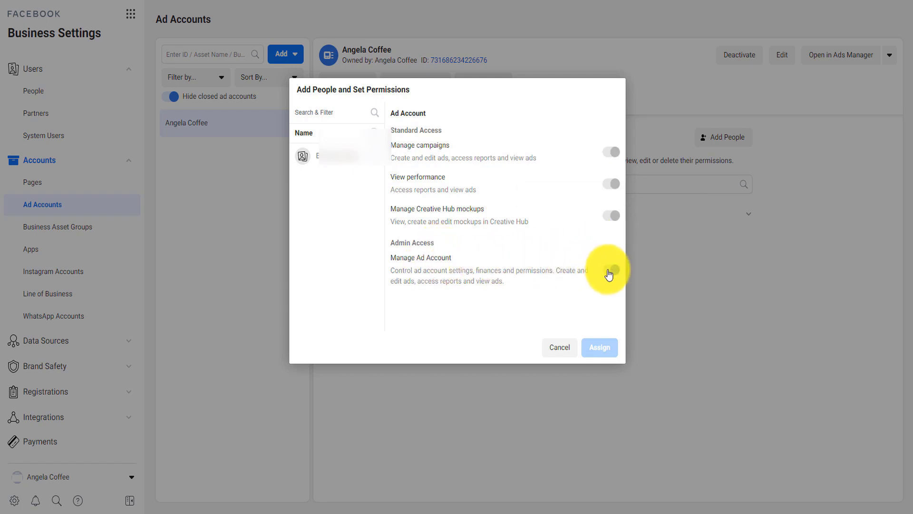
click(373, 156)
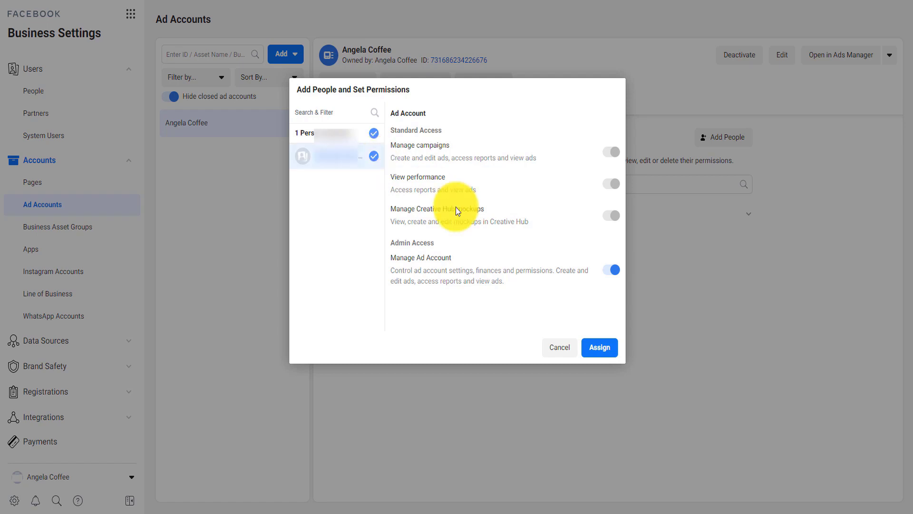
click(599, 351)
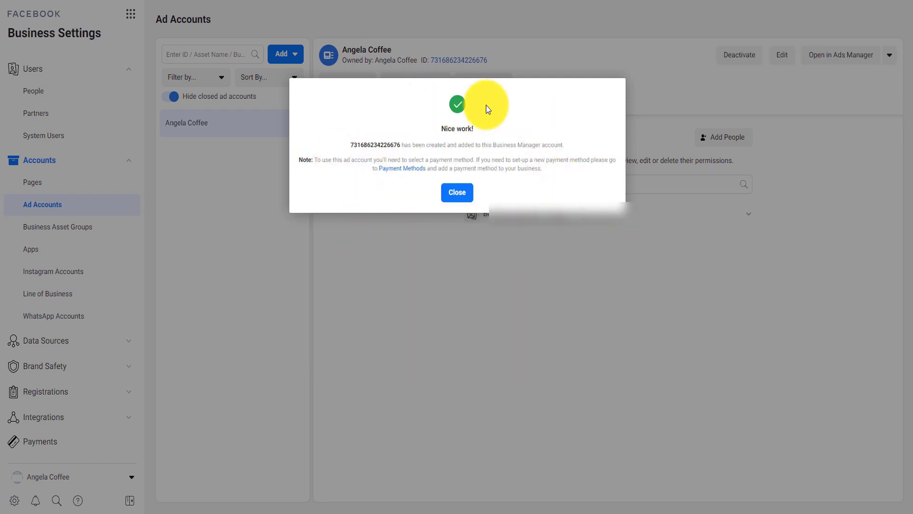
click(457, 193)
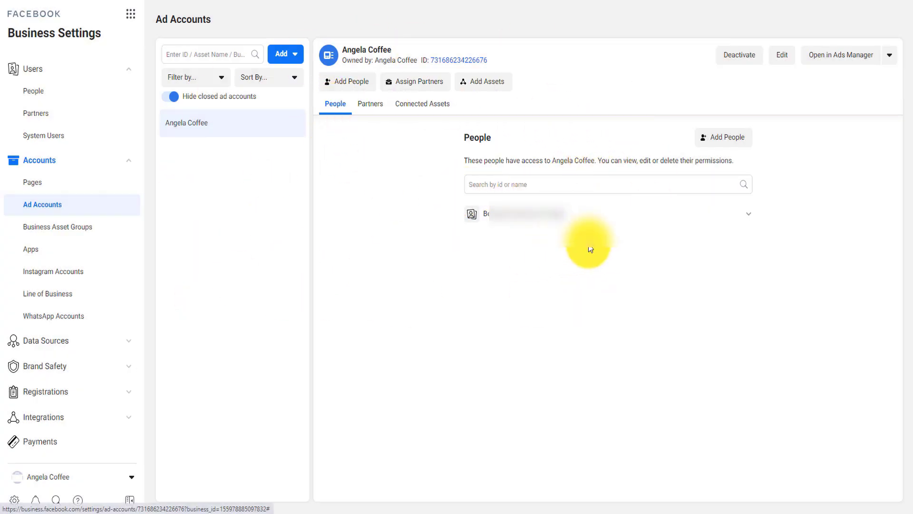
Reopen the Add People permissions panel, then switch to YouTube's search box.
mouse_move(484, 220)
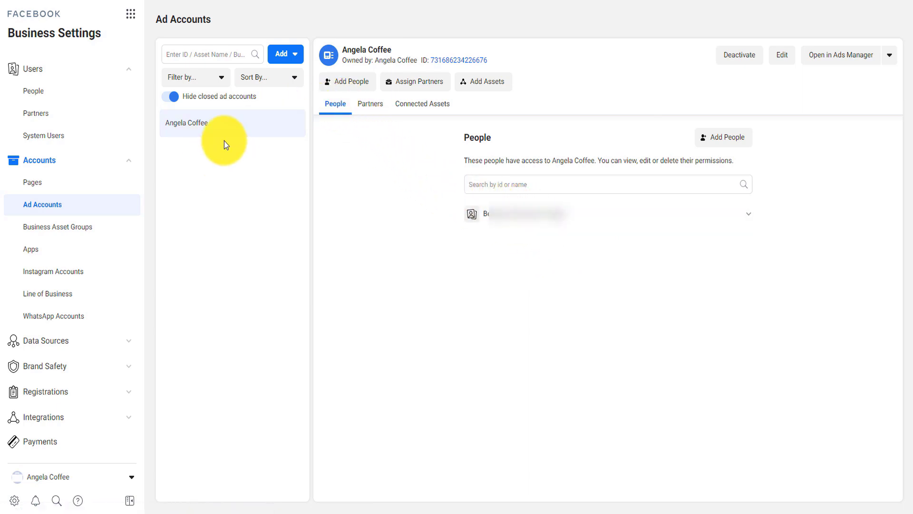
click(728, 138)
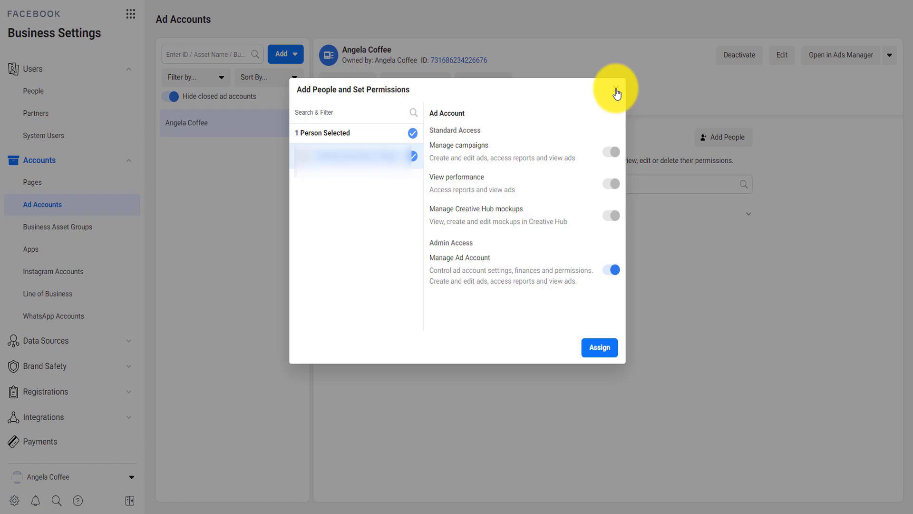
click(408, 15)
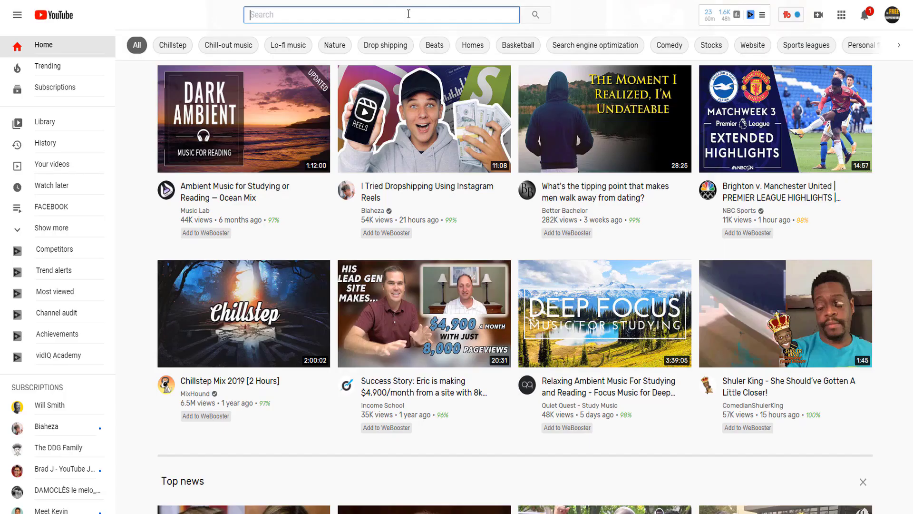
Search YouTube for 'how to add people in my facebook business manager'.
text(how to add p)
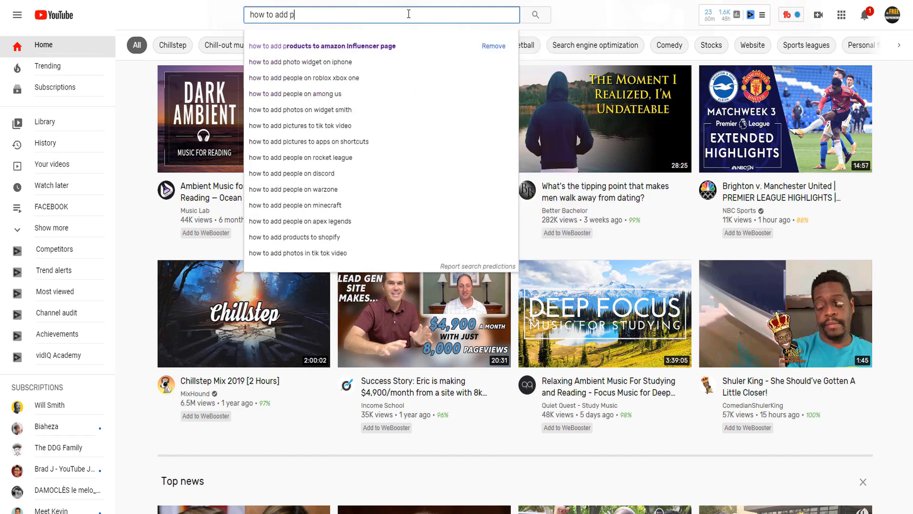
text(eople in my fa)
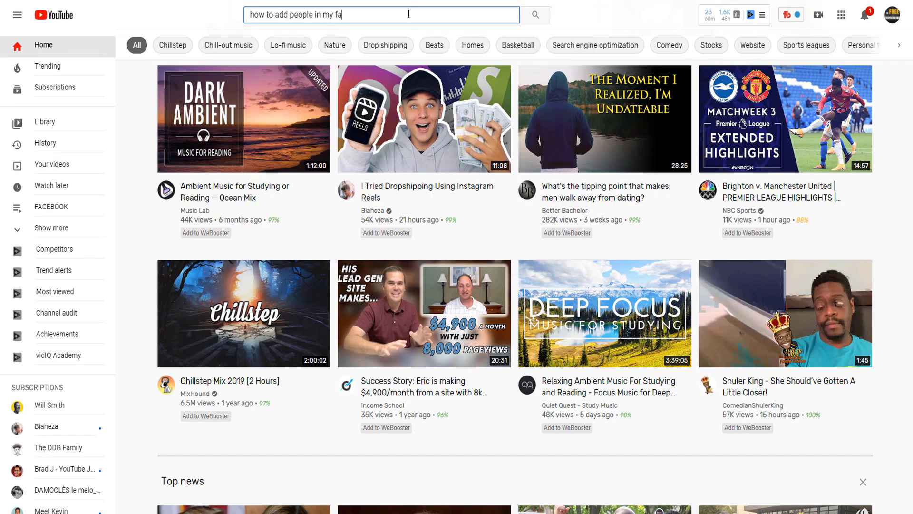
text(cebook business manag)
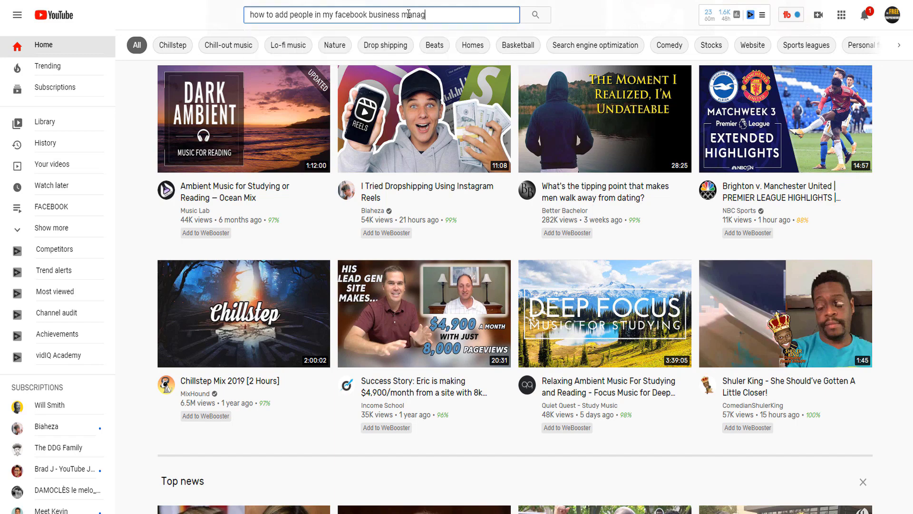
text(er)
key(Return)
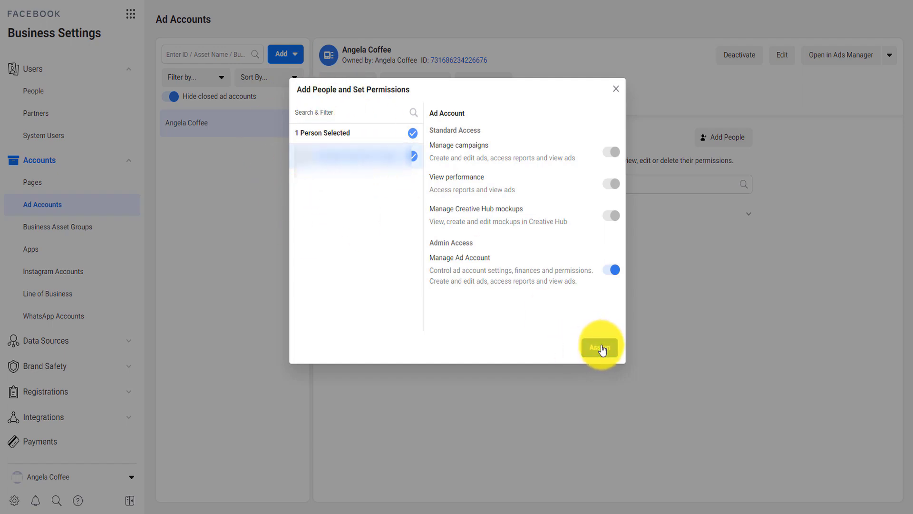
Assign the person's ad account permissions, then start and cancel a new ad account.
click(616, 90)
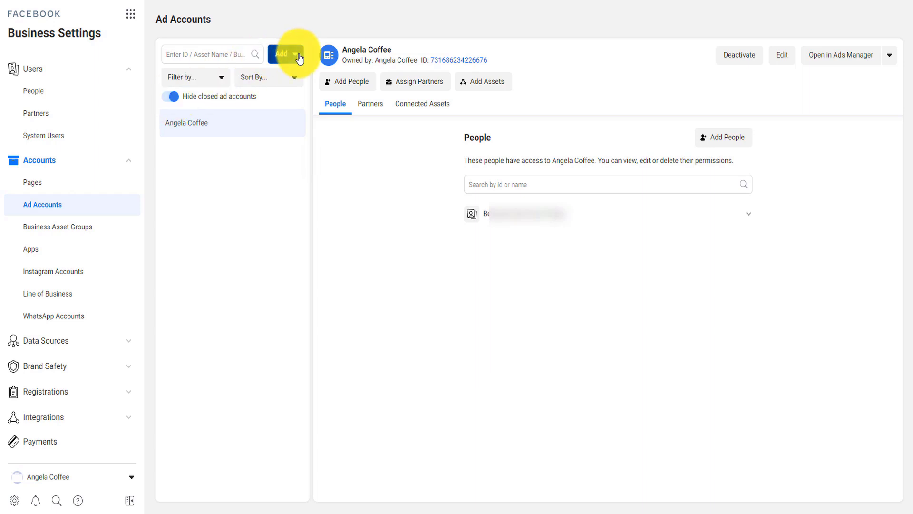
click(300, 58)
click(326, 175)
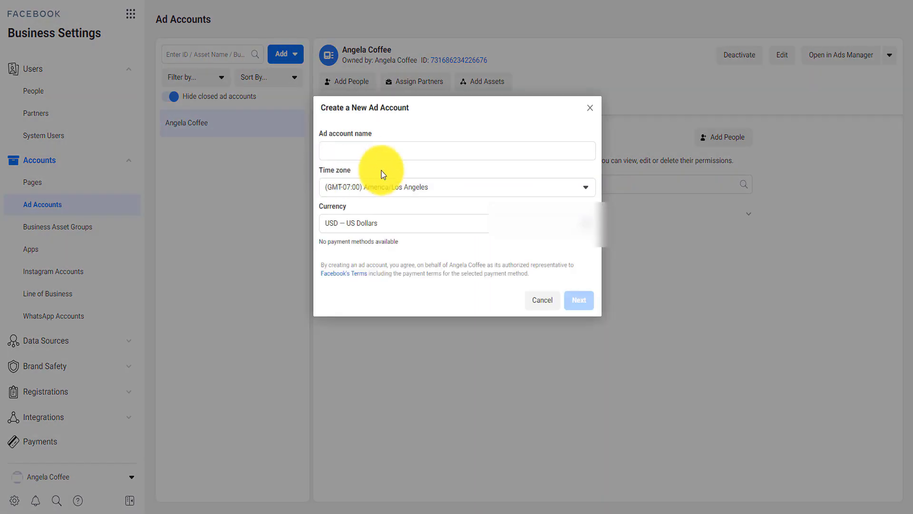
click(388, 150)
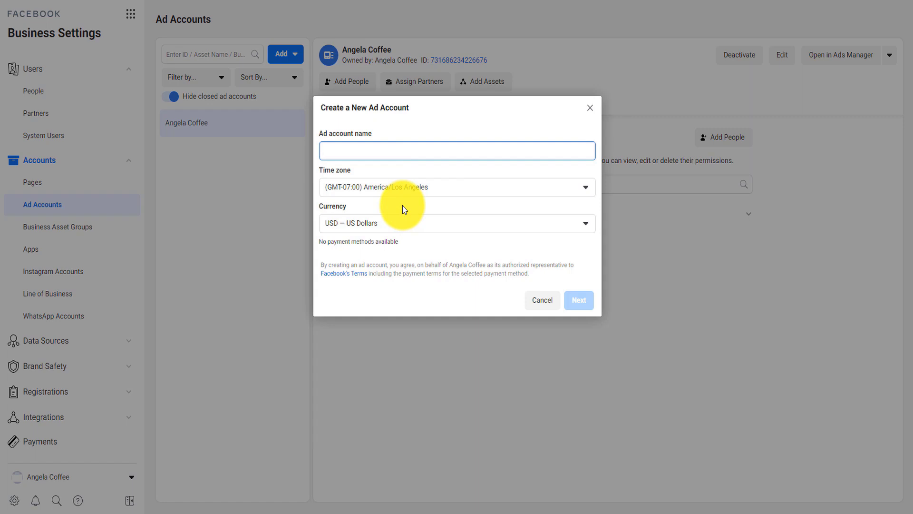
click(589, 108)
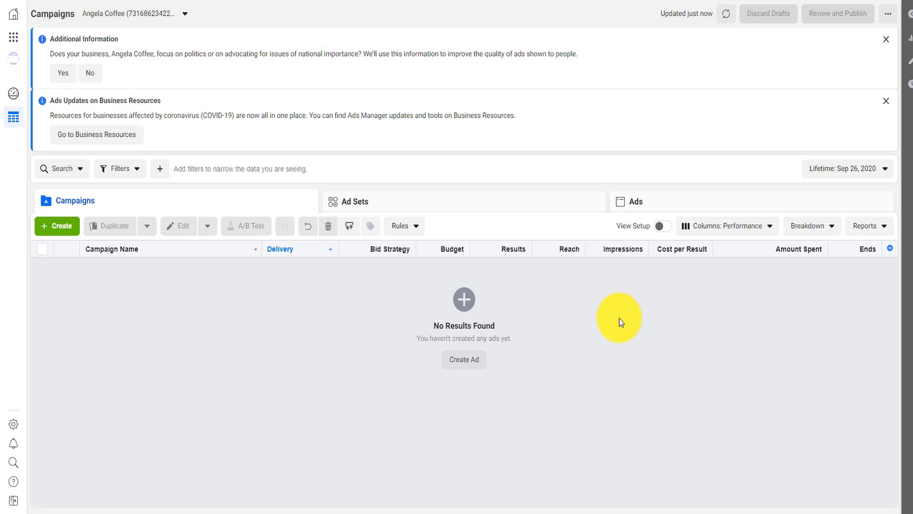
Open Account Quality from the Business Tools menu in the sidebar.
click(12, 39)
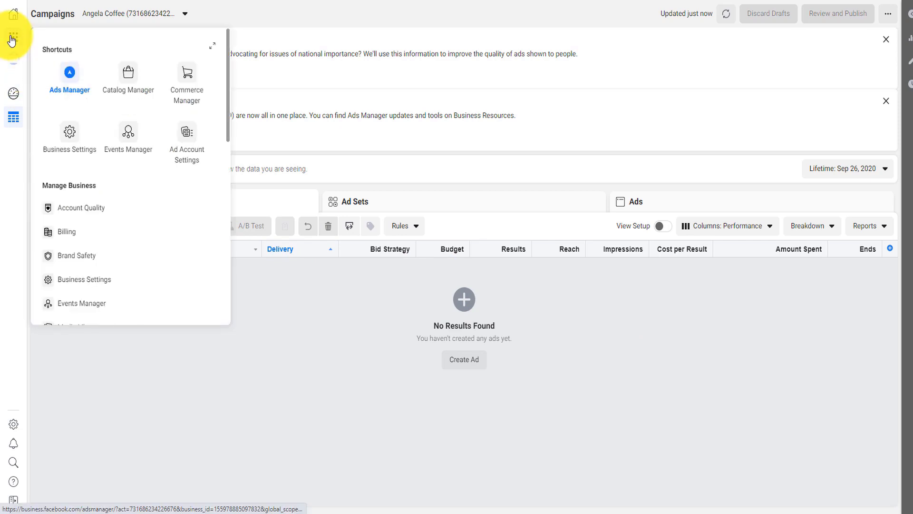
click(105, 212)
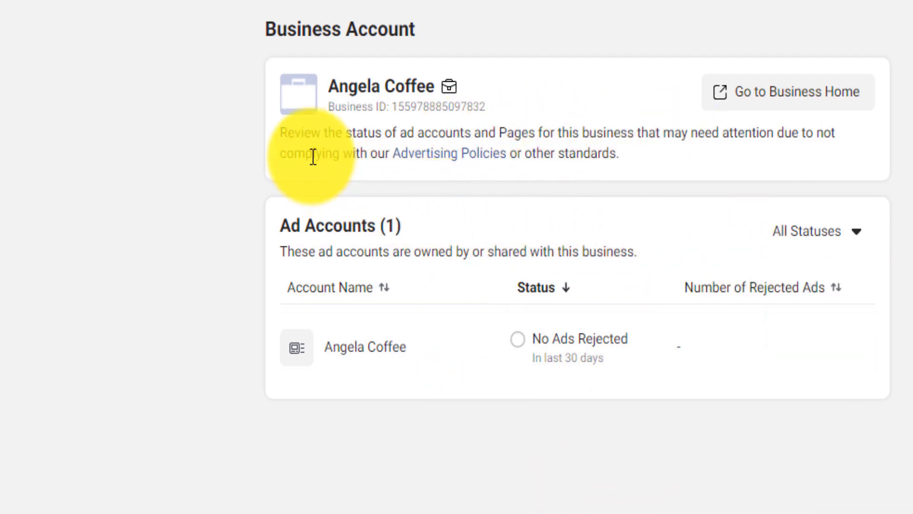
Open Advertising Policies and scroll down through the Prohibited Content sections.
click(441, 157)
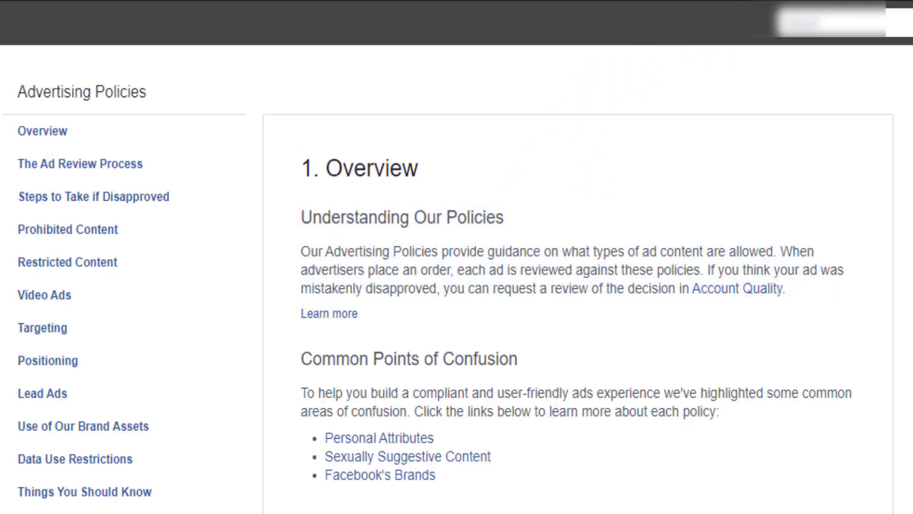
scroll(578, 286, down, 3)
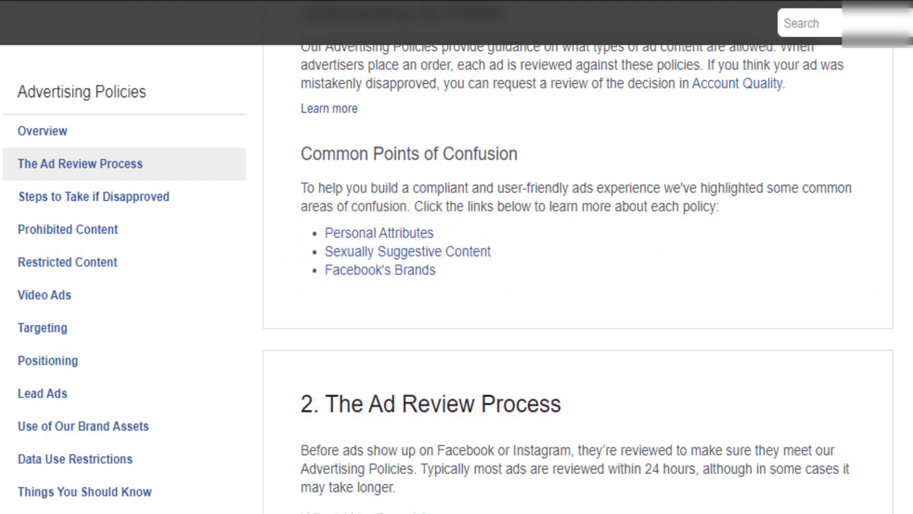
scroll(416, 255, down, 8)
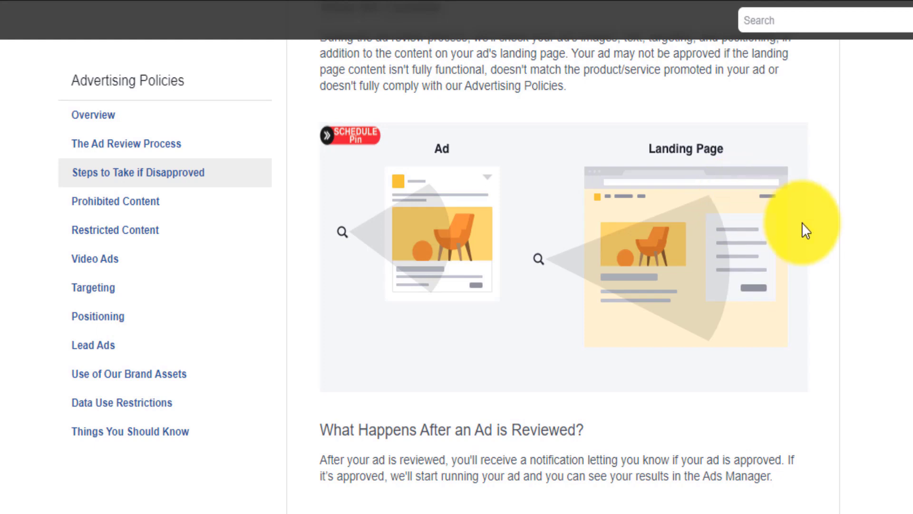
scroll(869, 448, down, 10)
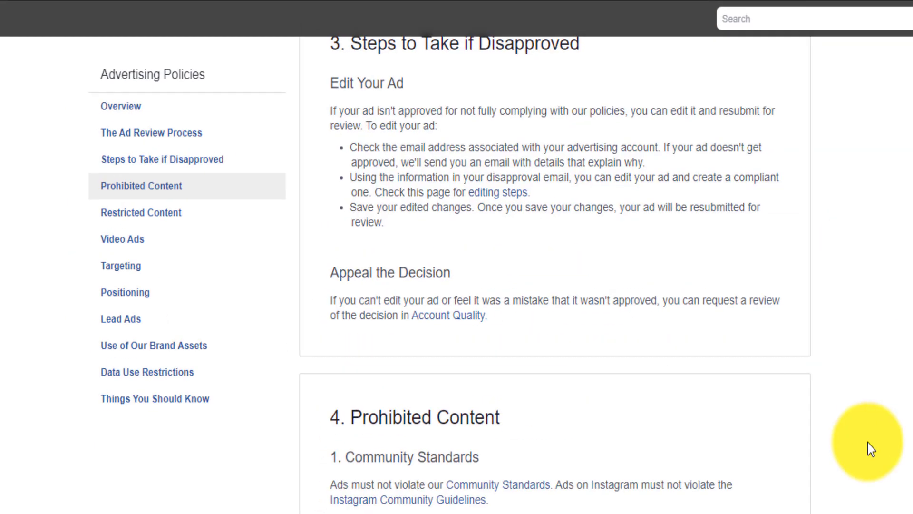
scroll(863, 450, down, 1)
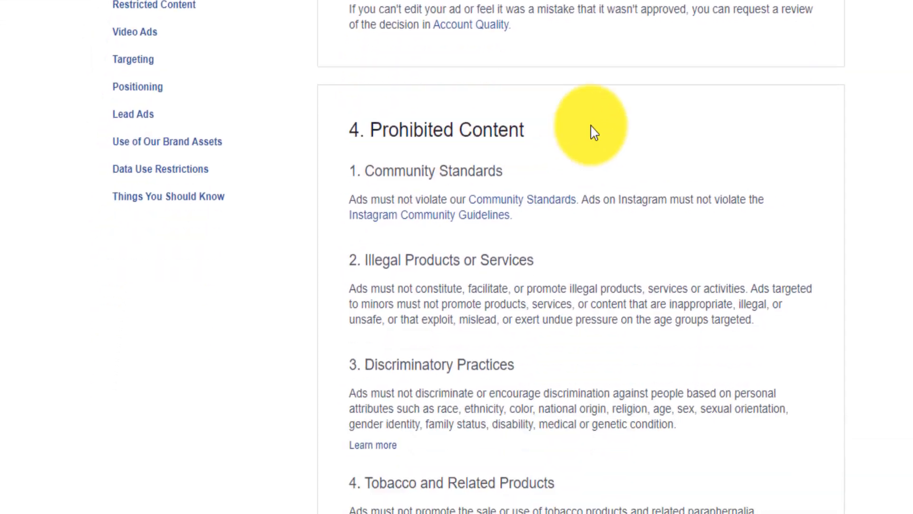
scroll(452, 67, down, 6)
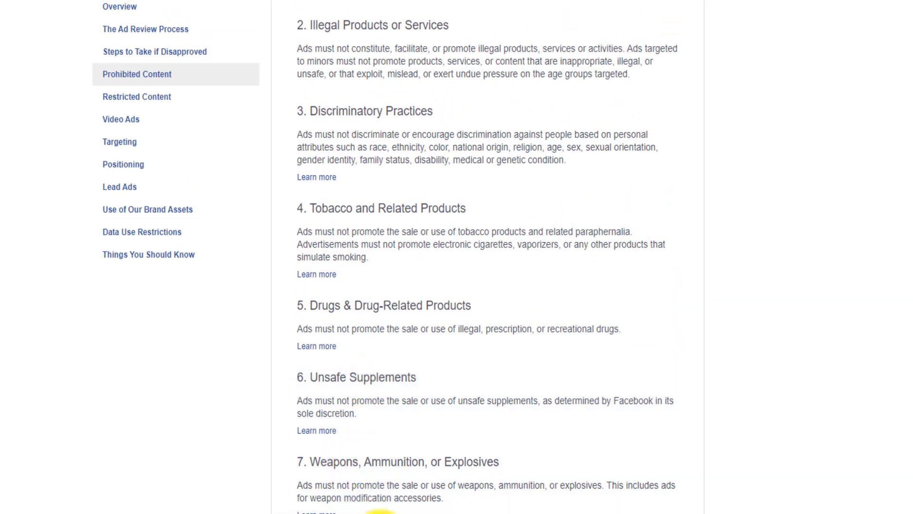
scroll(772, 358, down, 15)
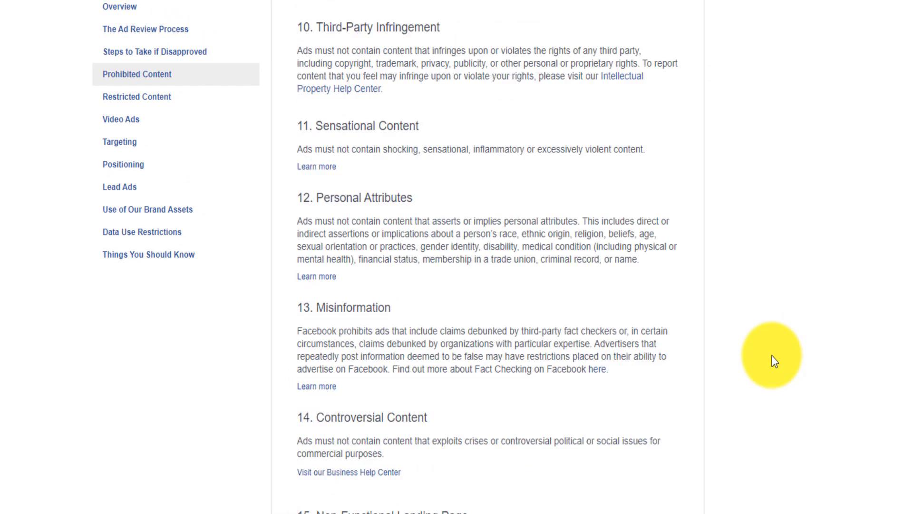
scroll(772, 358, down, 6)
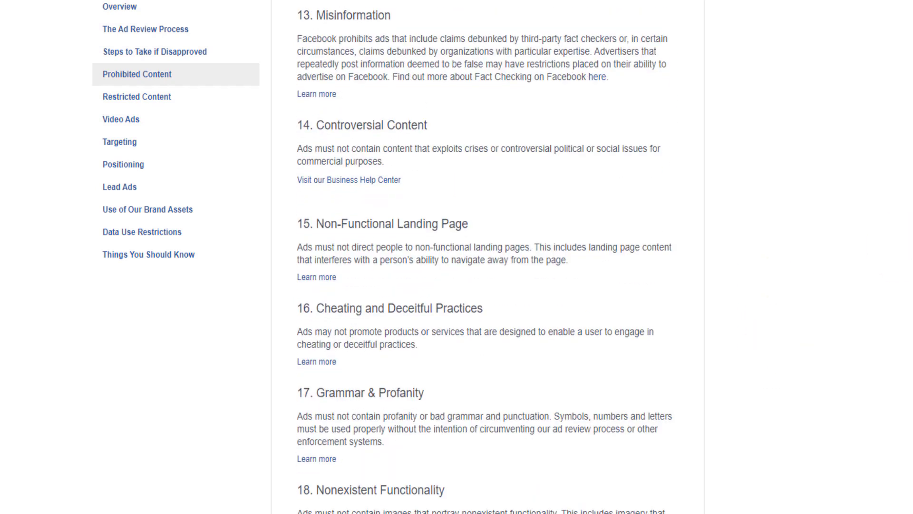
scroll(485, 260, down, 9)
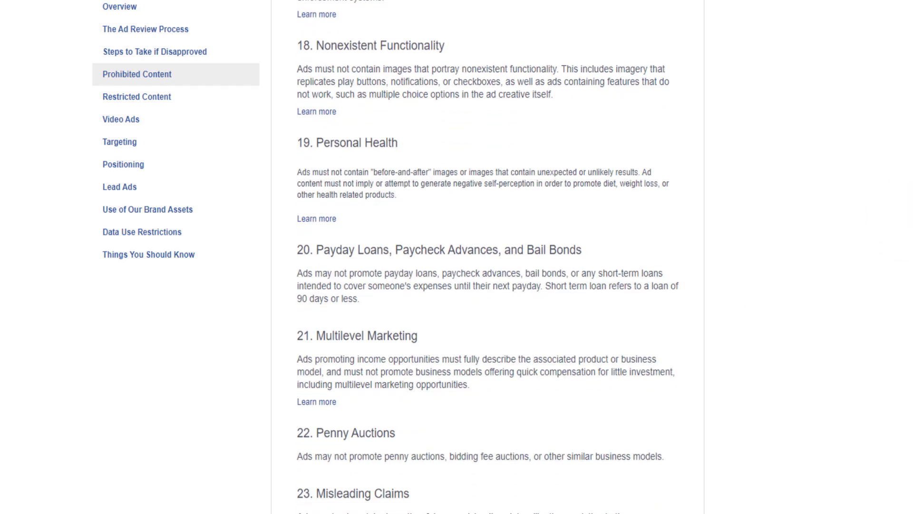
scroll(488, 252, down, 10)
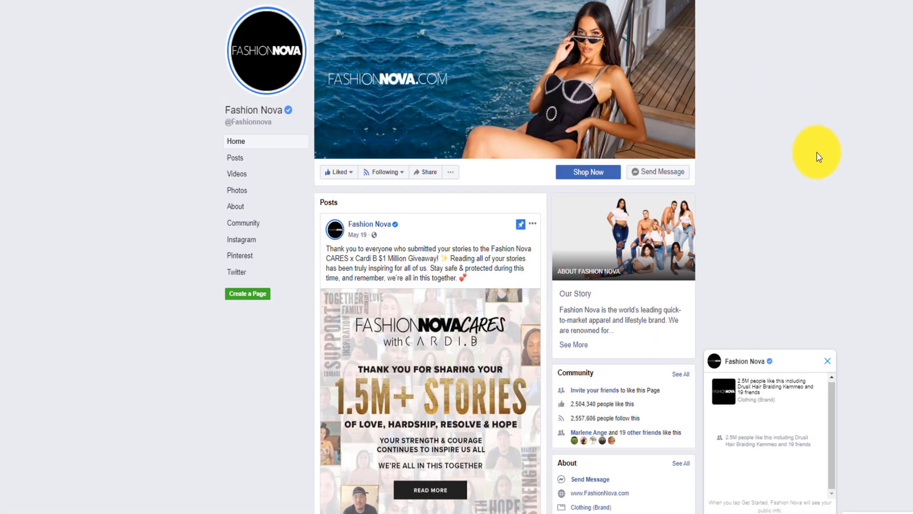
Scroll the Pages to show Steph Shopping's pink-and-black profile picture and StephShopping.com cover.
scroll(816, 149, down, 3)
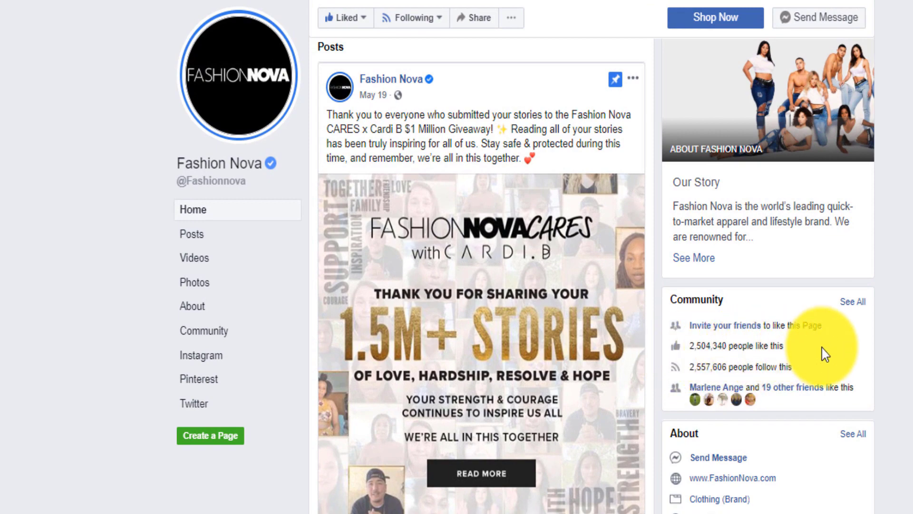
scroll(780, 165, up, 4)
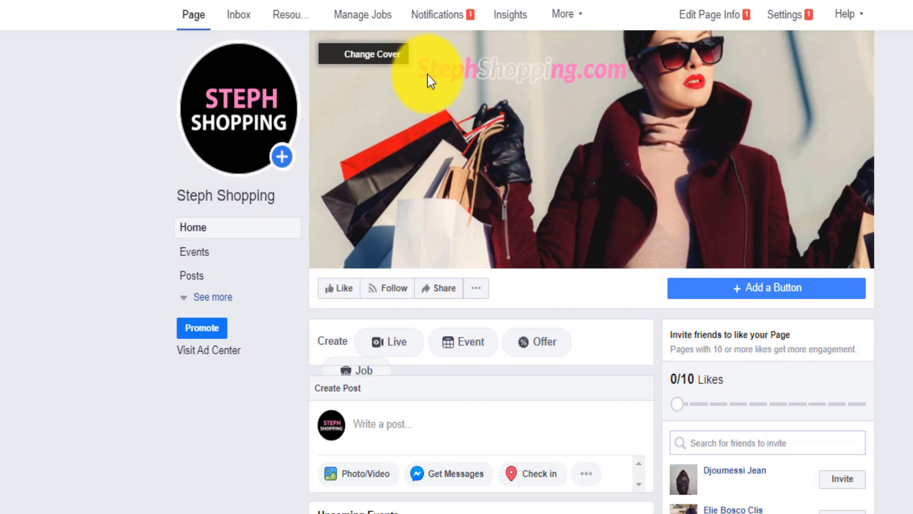
scroll(347, 188, down, 12)
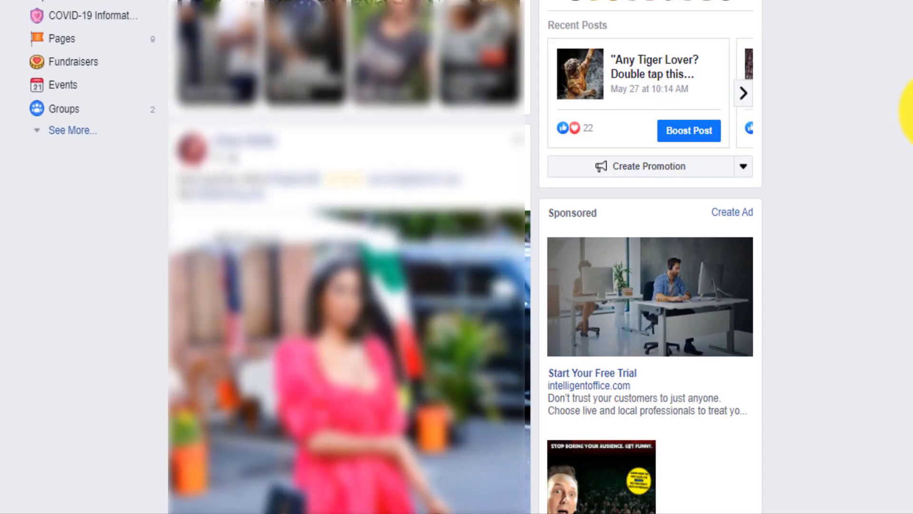
Scroll the news feed, then open and close the account options menu in the top bar.
scroll(909, 112, down, 15)
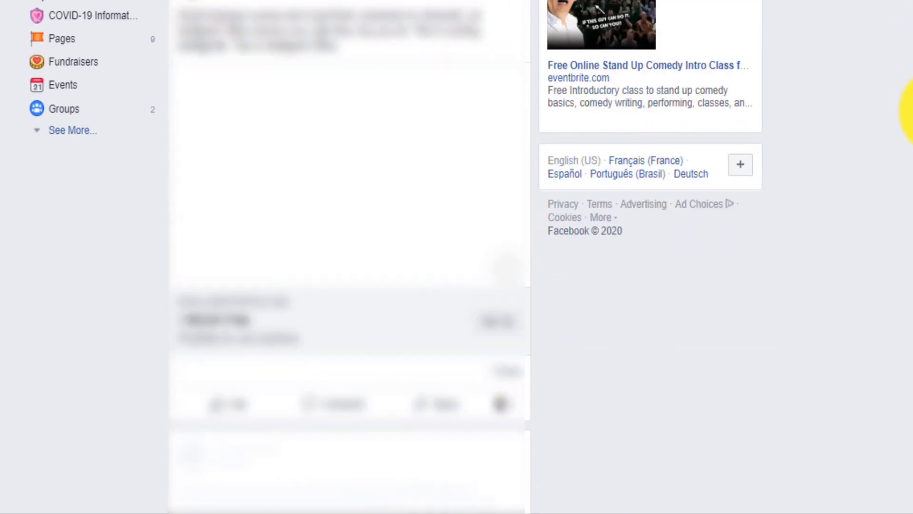
scroll(909, 112, down, 20)
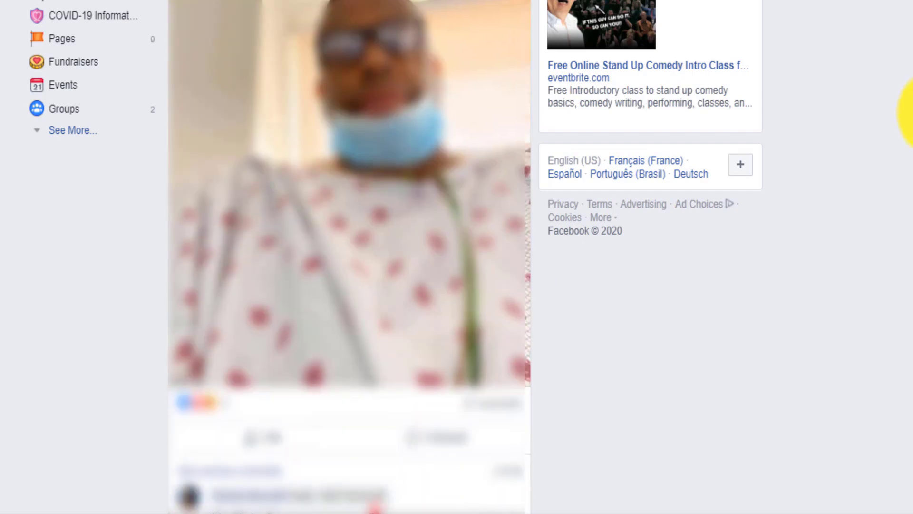
scroll(910, 112, down, 20)
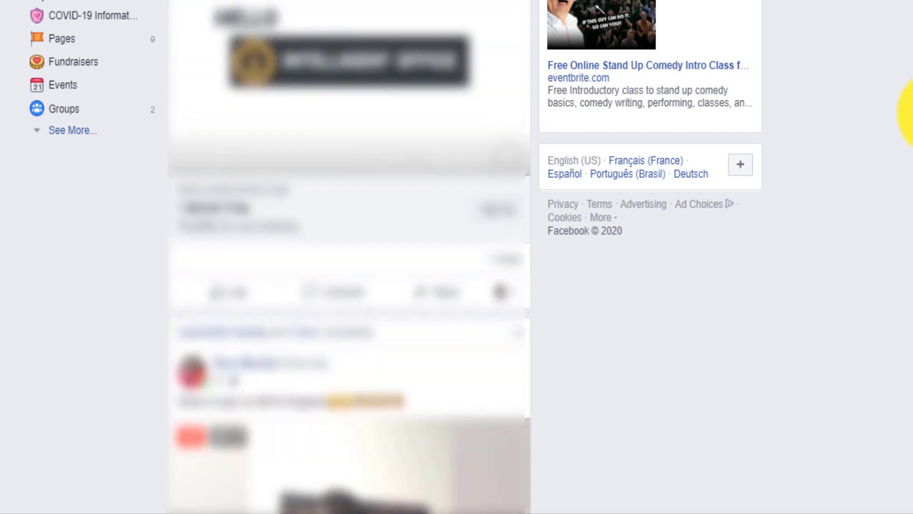
scroll(909, 112, down, 5)
scroll(909, 112, up, 10)
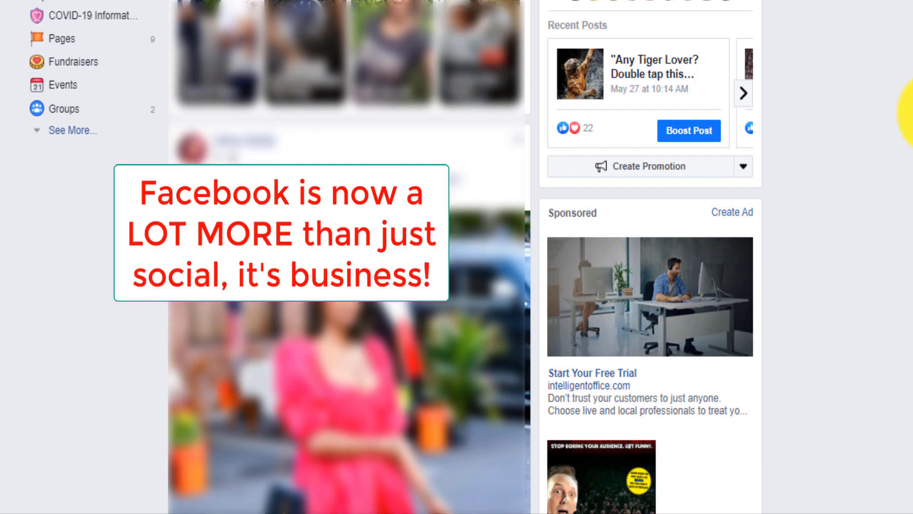
click(754, 1)
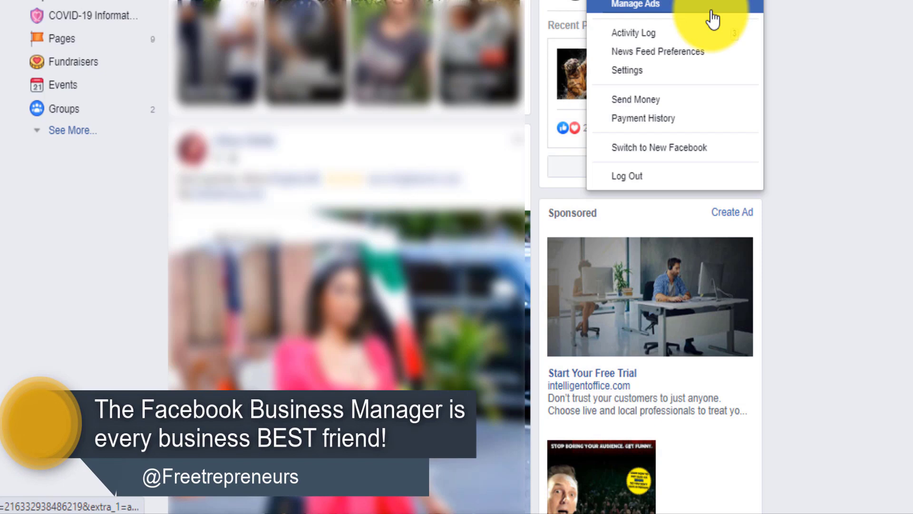
click(756, 2)
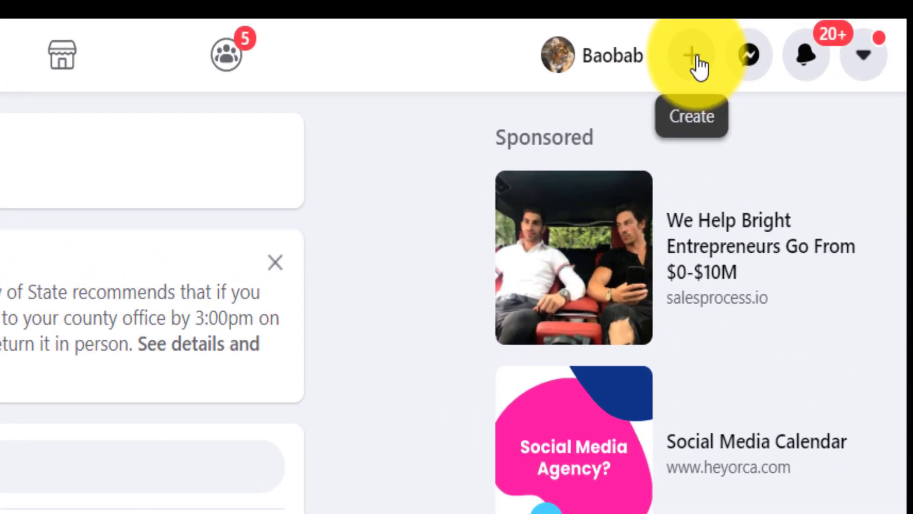
Start a new Facebook Page and enter the name 'The MMS Exp'.
click(707, 71)
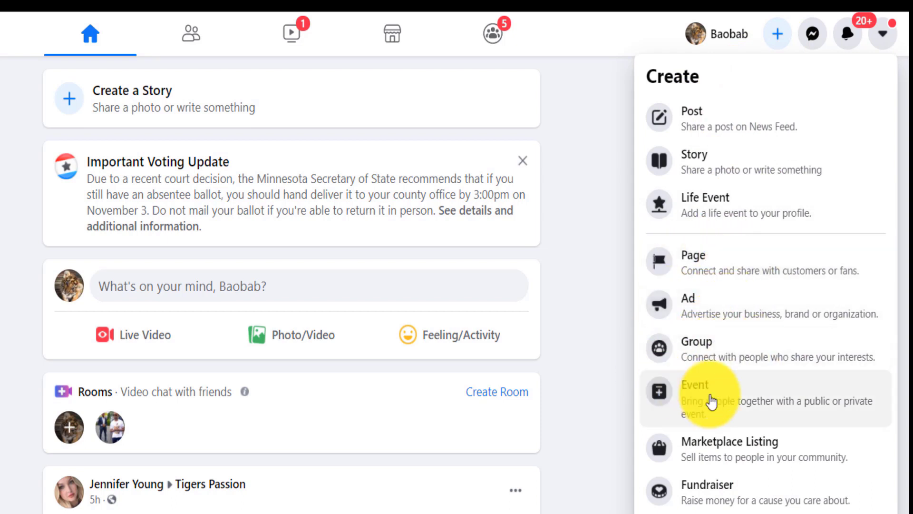
click(723, 265)
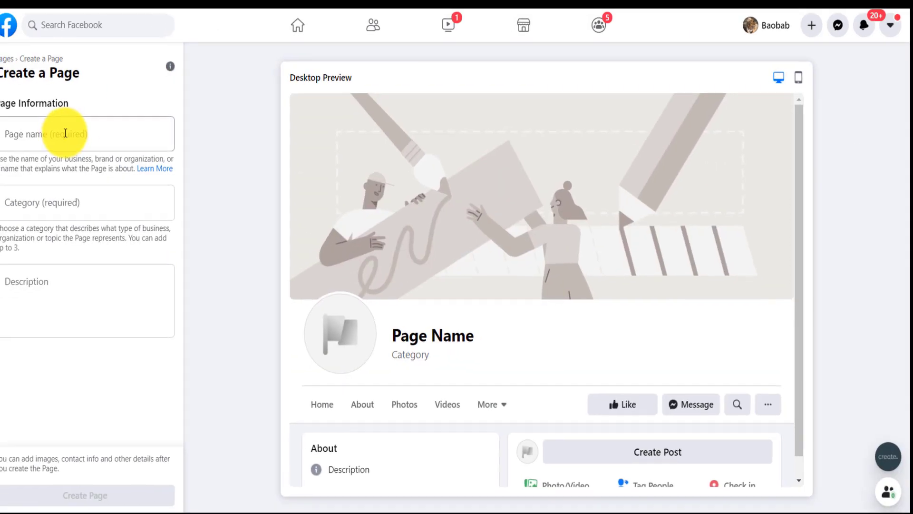
click(71, 133)
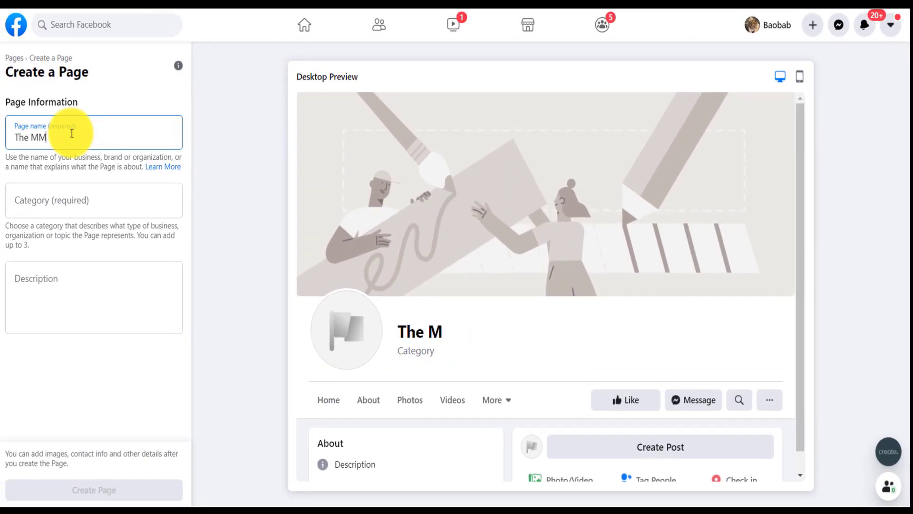
text(The MMS Exp)
Search 'Business' in the Category field and pick the Page category from the suggestions.
click(96, 193)
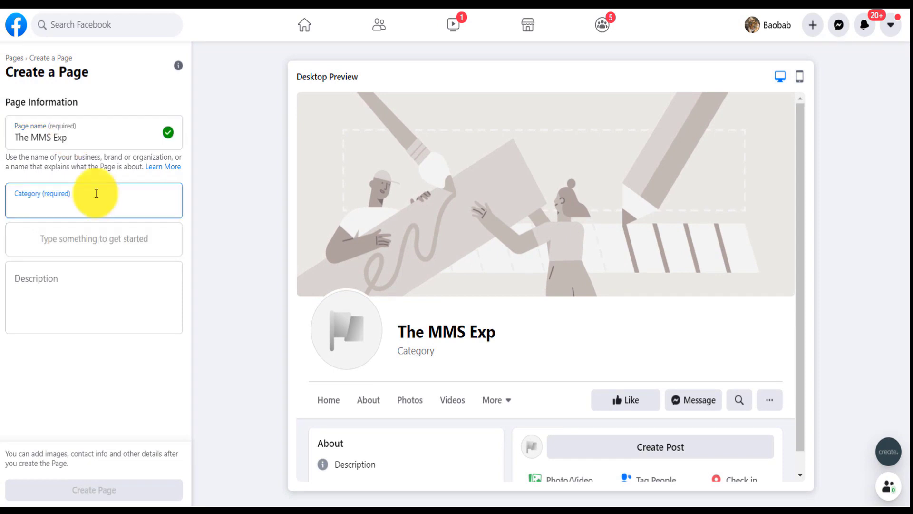
text(Business)
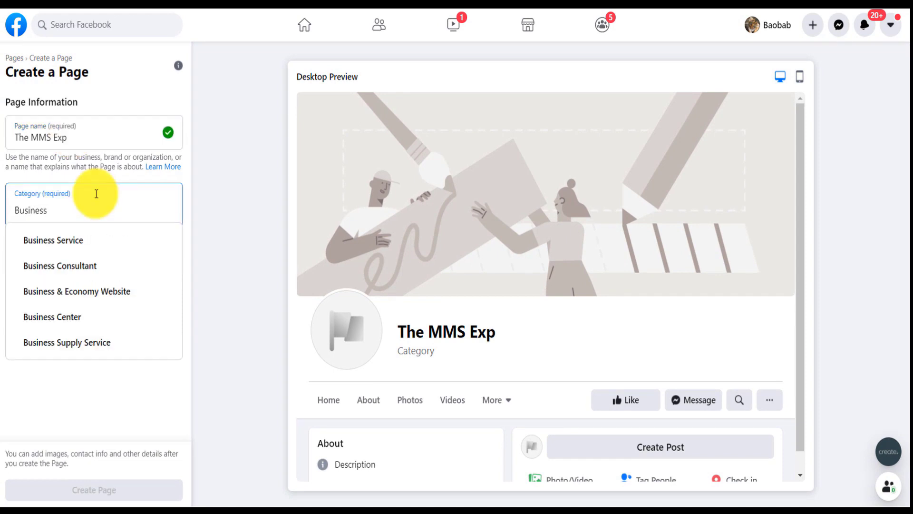
key(BackSpace)
key(BackSpace)
key(BackSpace)
key(BackSpace)
key(BackSpace)
key(BackSpace)
key(BackSpace)
key(BackSpace)
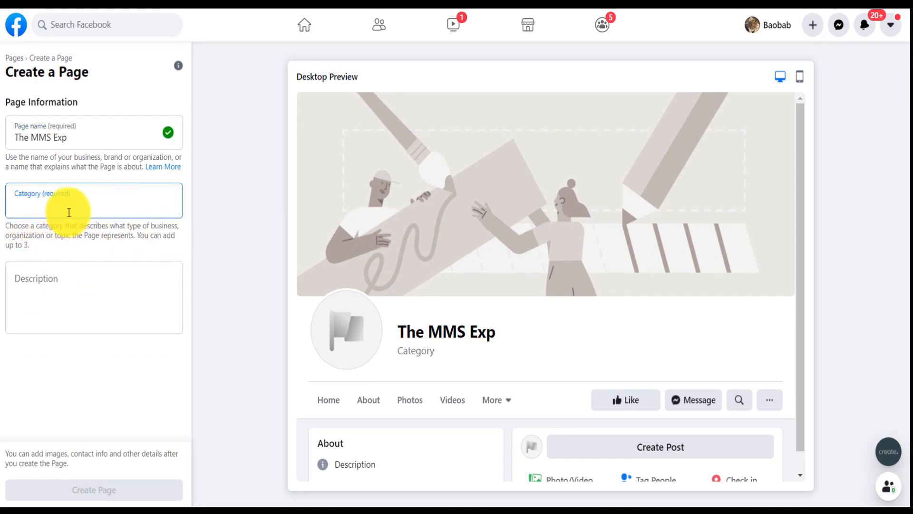
click(79, 203)
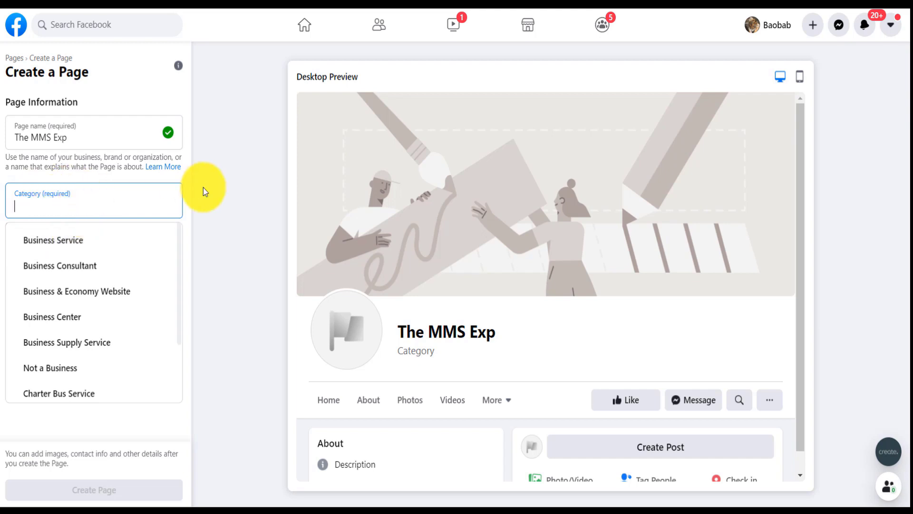
click(221, 193)
click(82, 199)
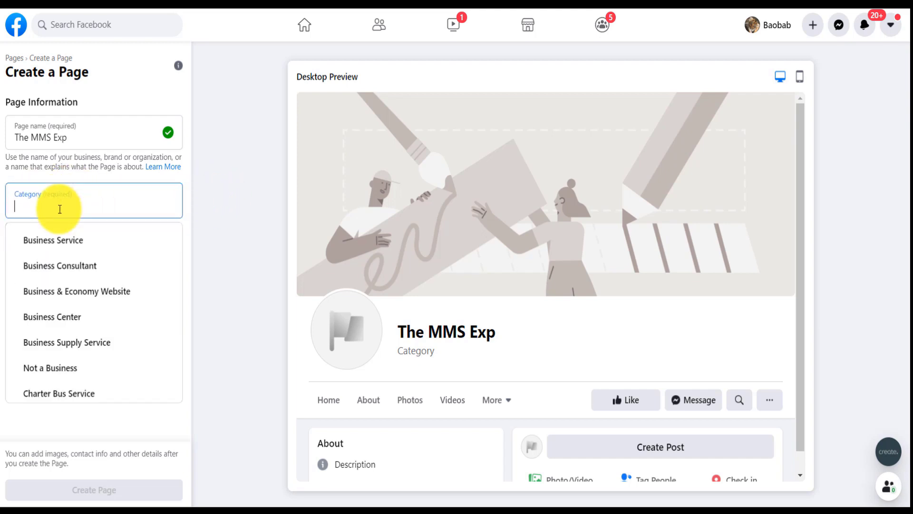
scroll(67, 249, down, 2)
scroll(76, 260, up, 2)
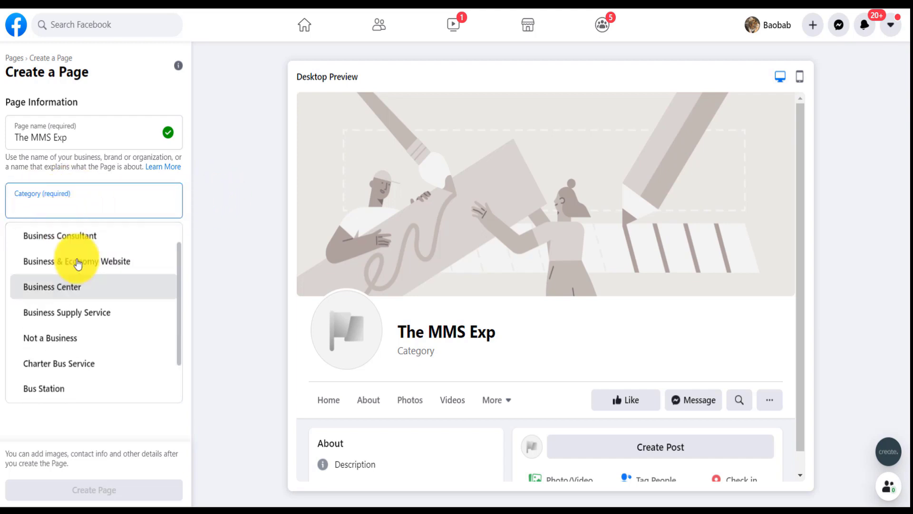
scroll(94, 355, up, 1)
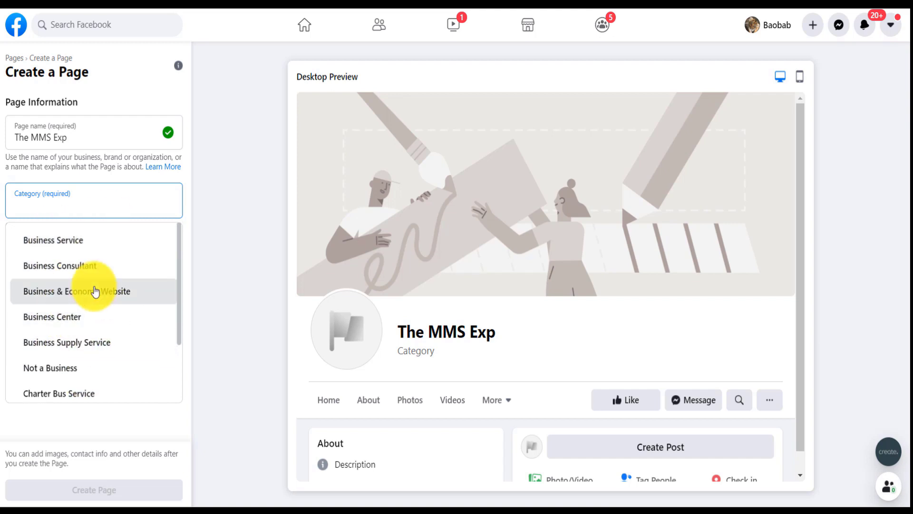
click(172, 194)
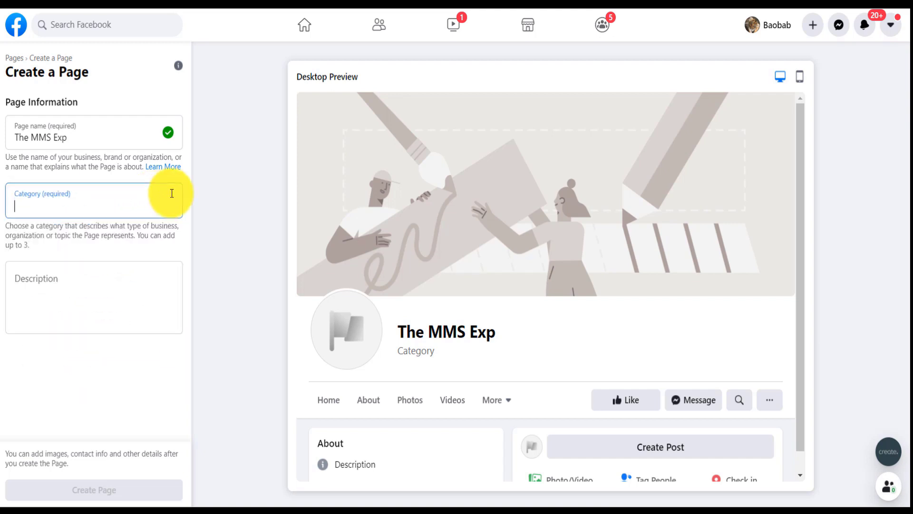
click(73, 213)
click(67, 367)
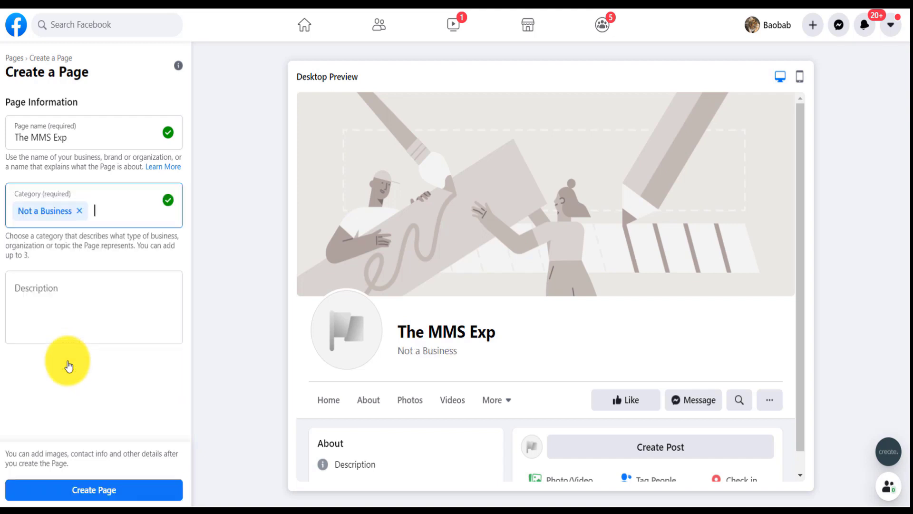
Describe the Page as 'This page is for entrepreneurs.', preview it on mobile, and create it.
click(118, 305)
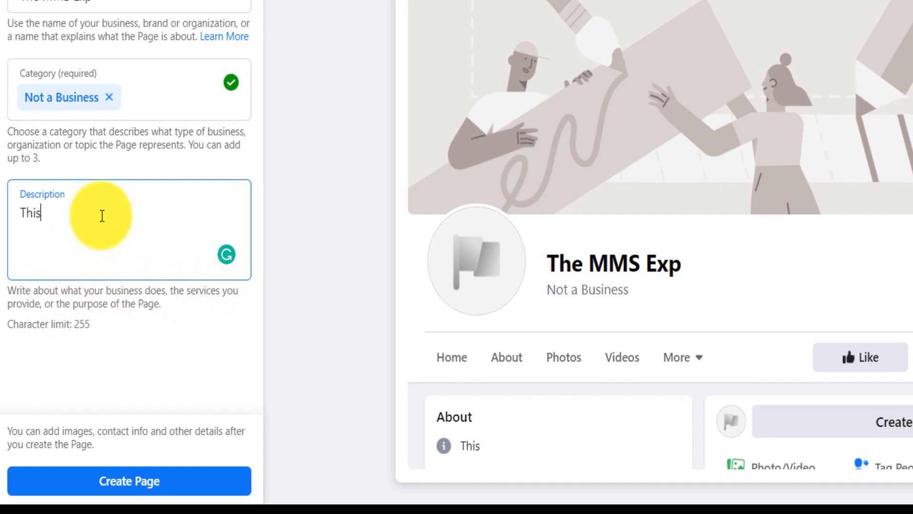
text(page is for entrepreneurs.)
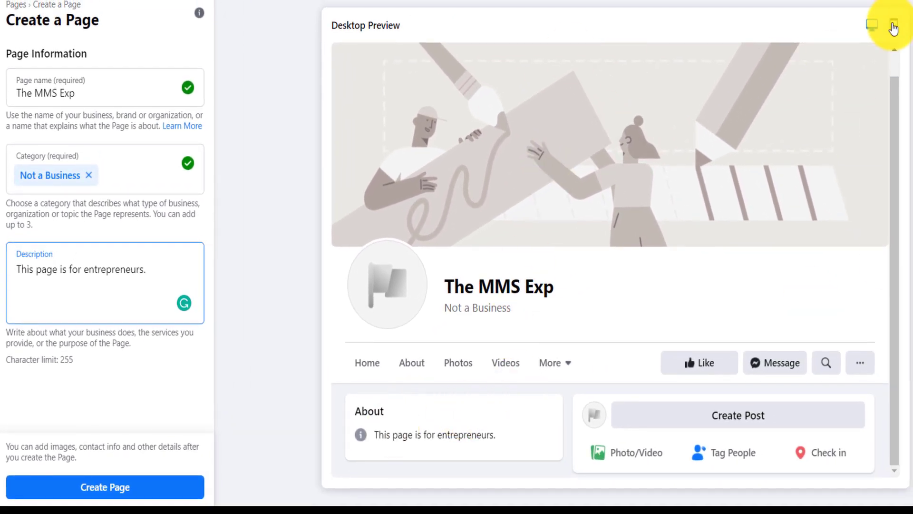
click(893, 29)
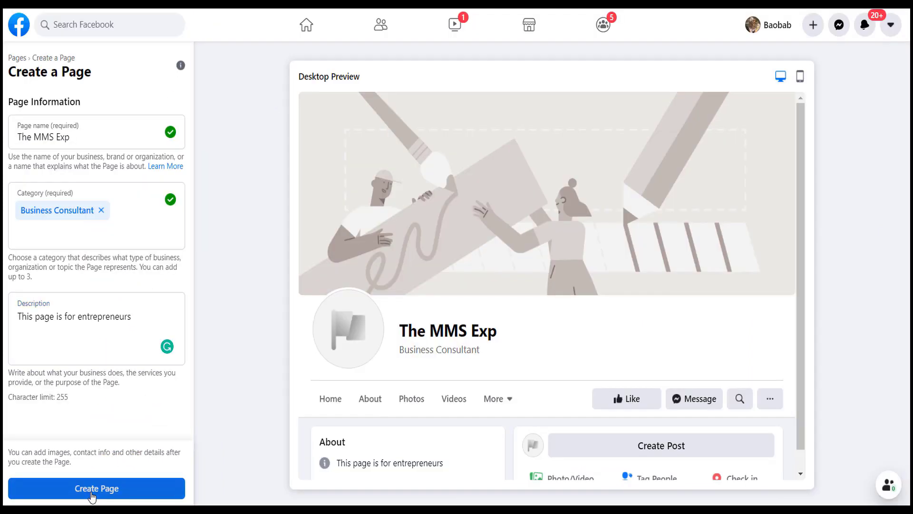
click(92, 495)
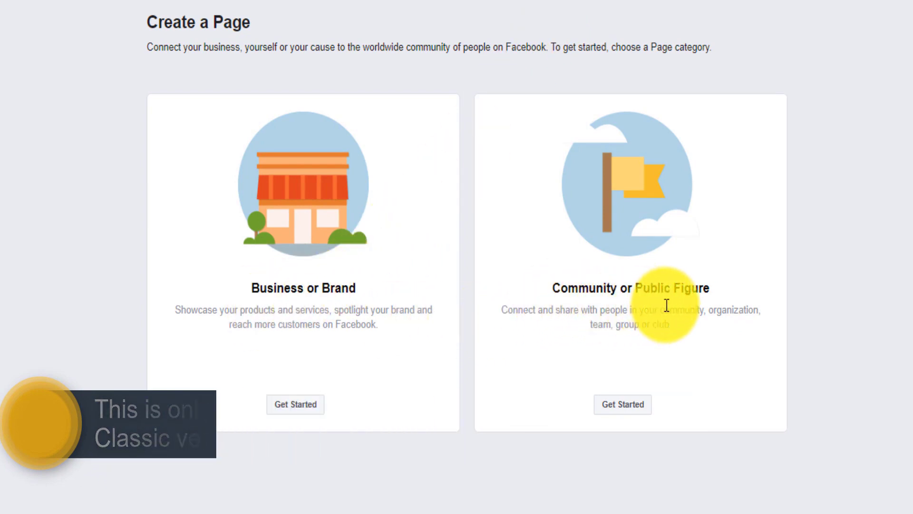
Create the Business or Brand Page 'Steph Shopping' under Shopping & Retail, skipping the profile and cover photos.
click(312, 413)
click(262, 190)
text(Steph Shopping)
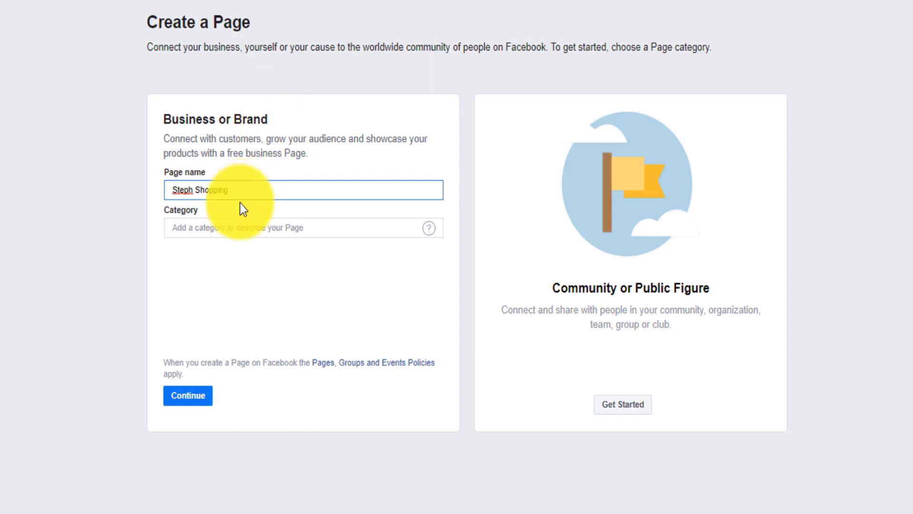
click(232, 229)
text(shopping)
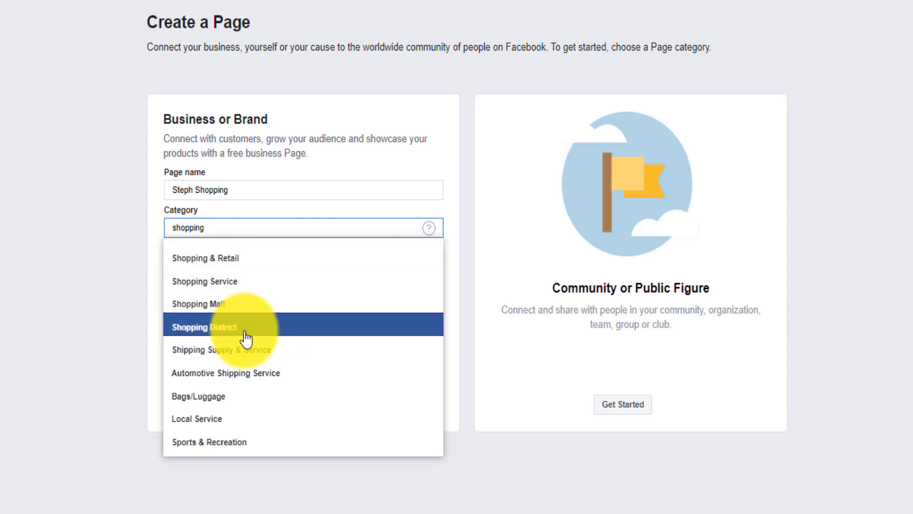
click(251, 263)
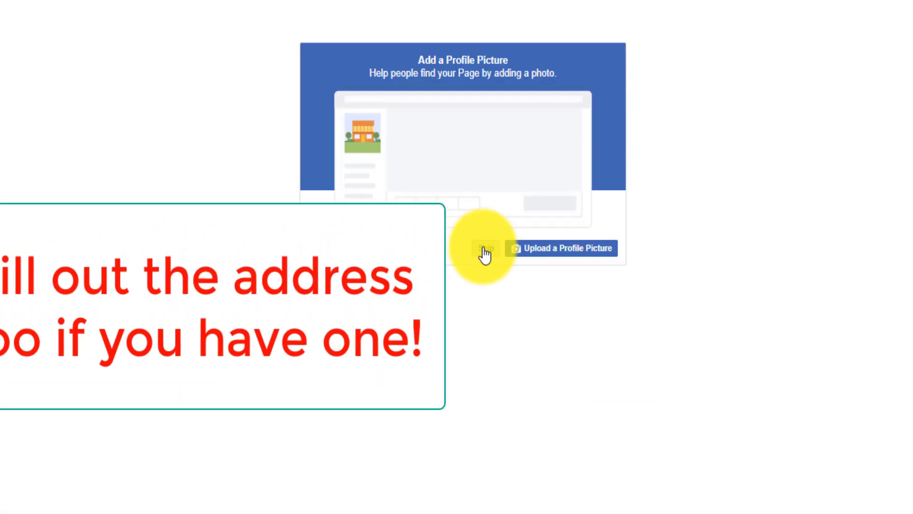
click(483, 249)
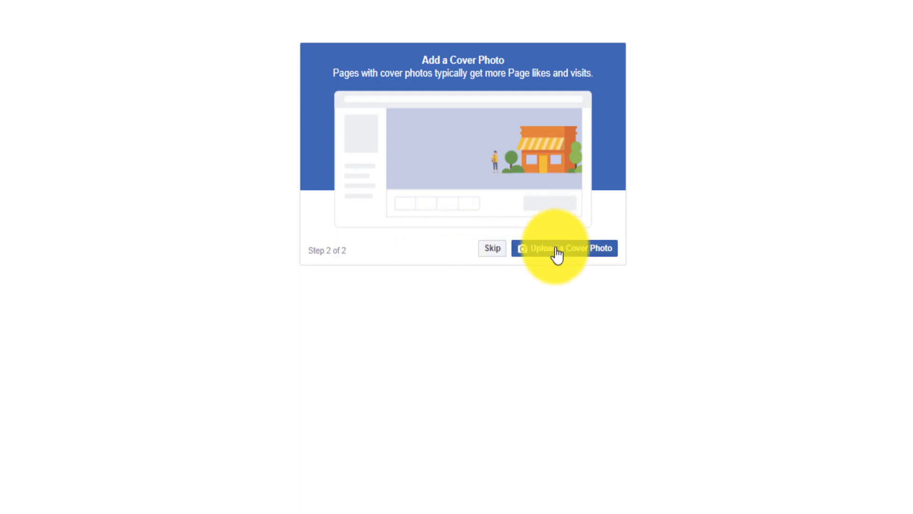
click(490, 249)
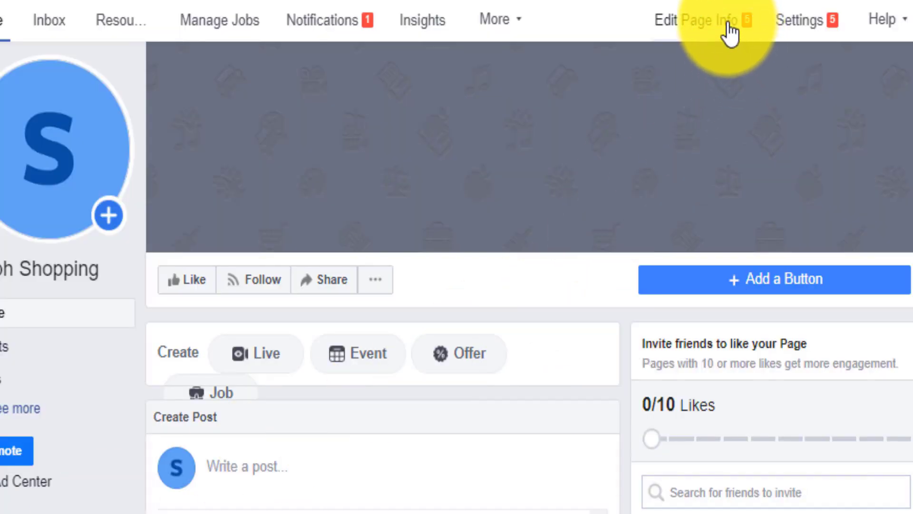
In Page Info, save 'no phone number' and begin the description 'Vente des produits de qualité'.
click(730, 32)
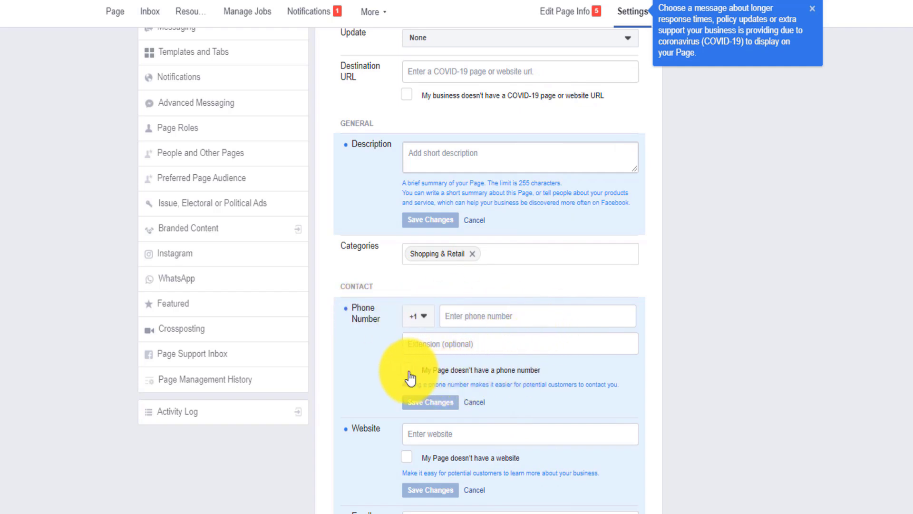
click(407, 371)
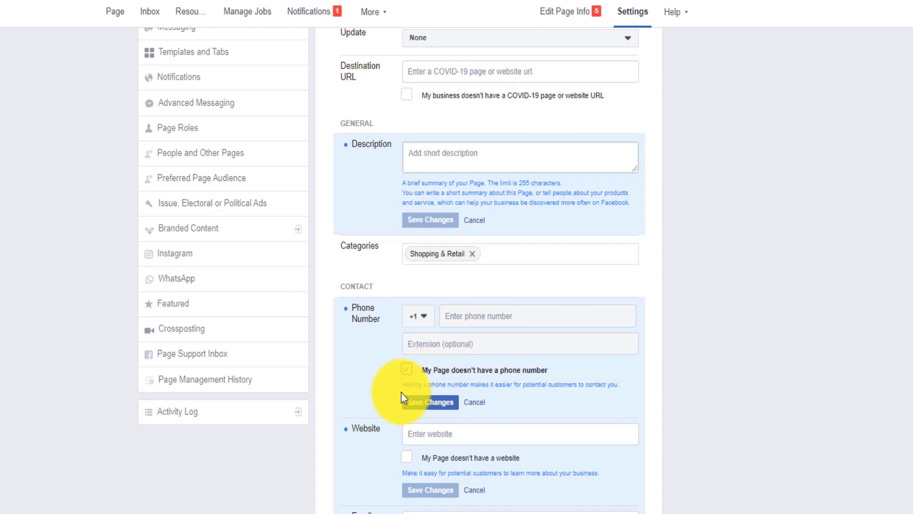
drag(404, 383, 618, 384)
click(438, 403)
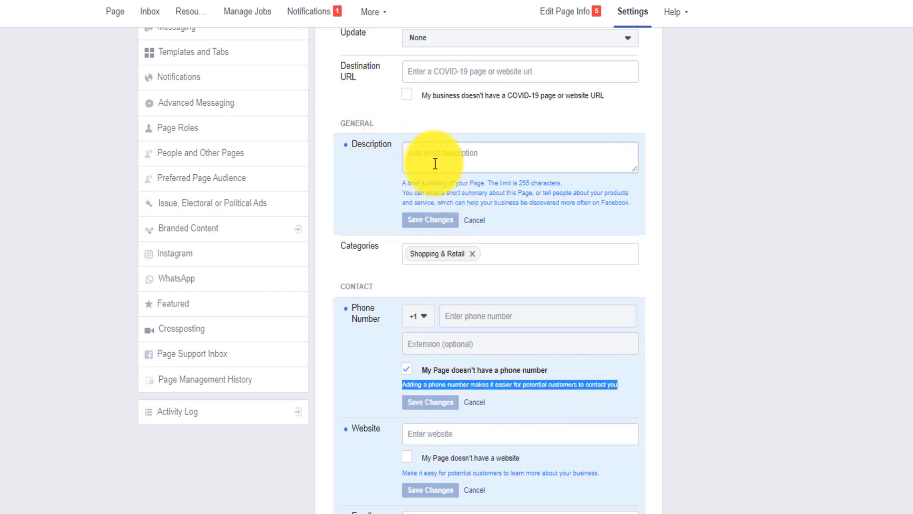
click(442, 153)
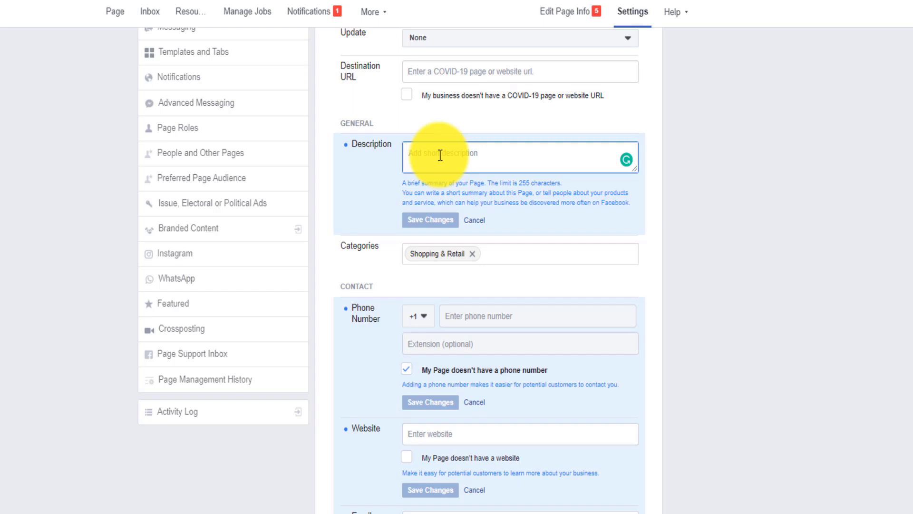
text(Vente)
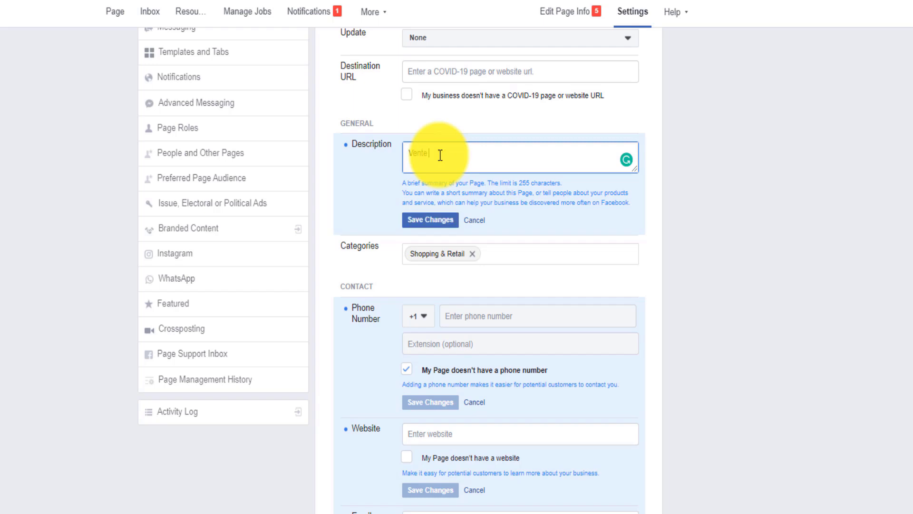
text( des produits de qualité)
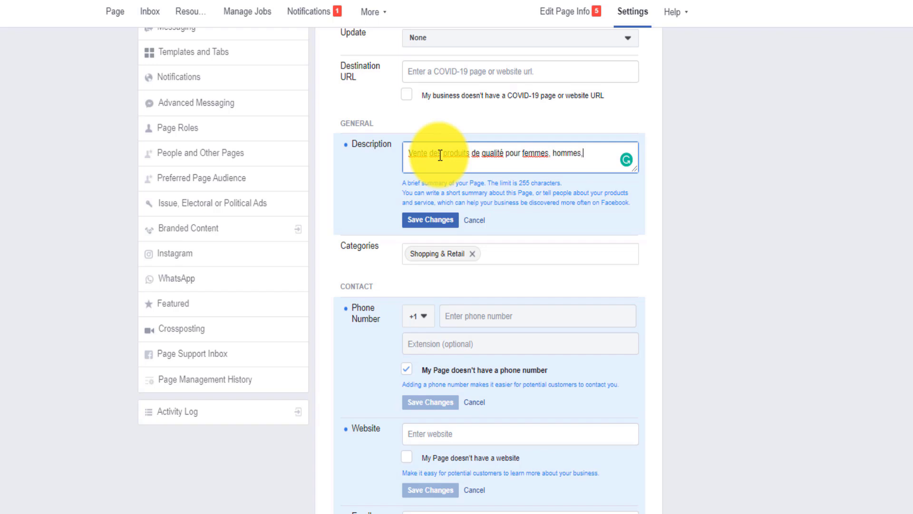
Finish the description with 'pour femmes, hommes, beauté afritude' and save that the Page has no website.
text(pour femmes, hommes, beauté afritude)
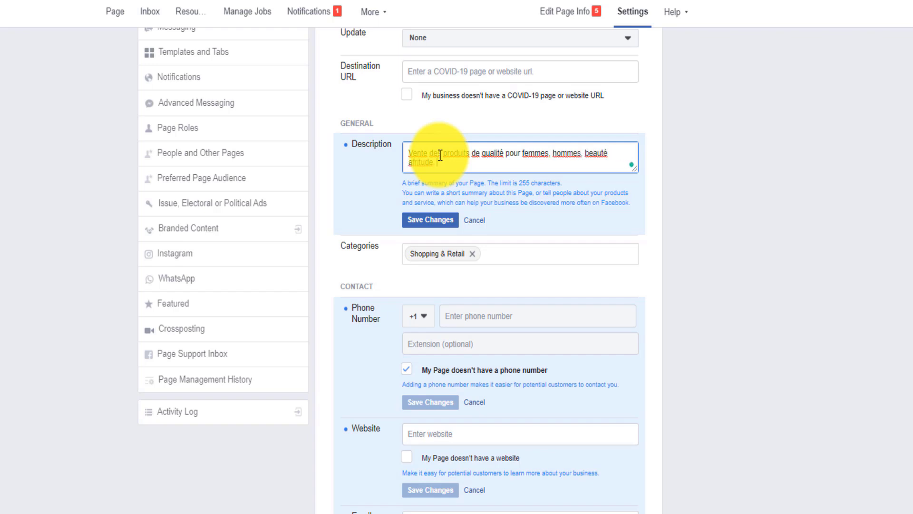
scroll(439, 155, down, 4)
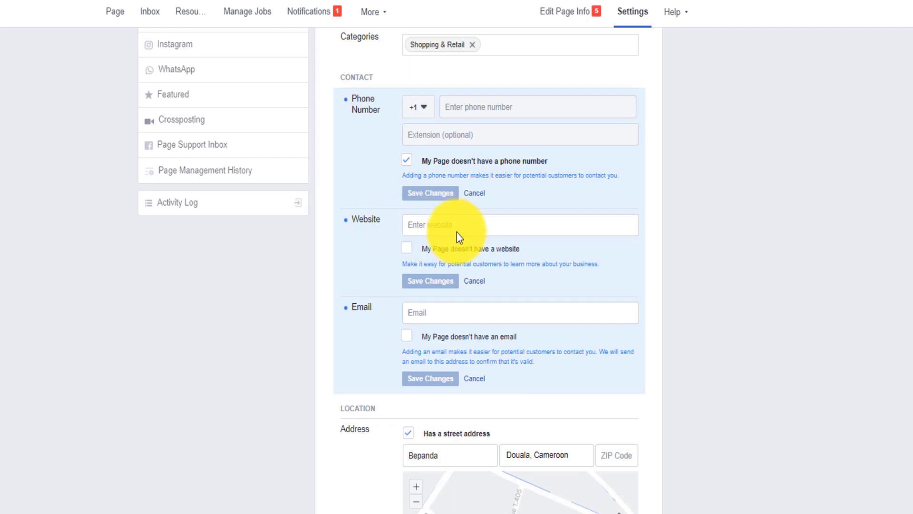
click(406, 248)
click(419, 281)
Set the Page's hours to Always open.
scroll(409, 282, down, 4)
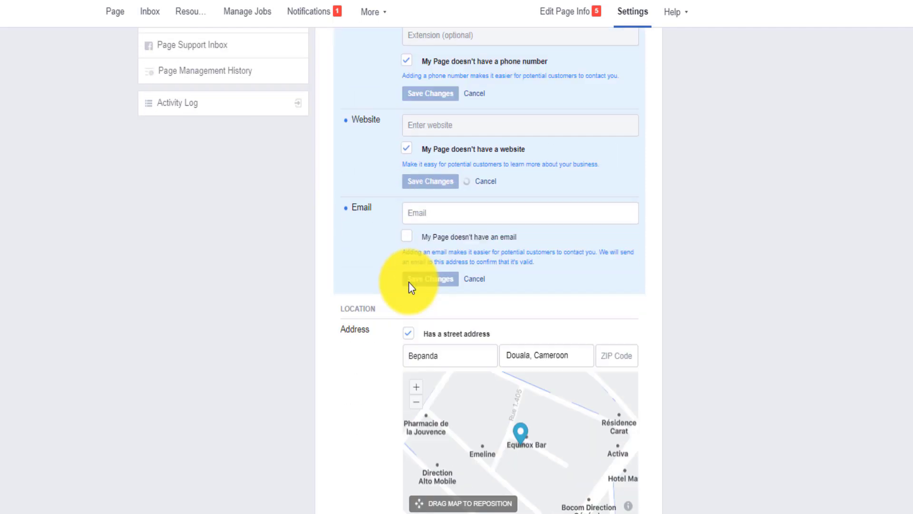
scroll(458, 182, up, 4)
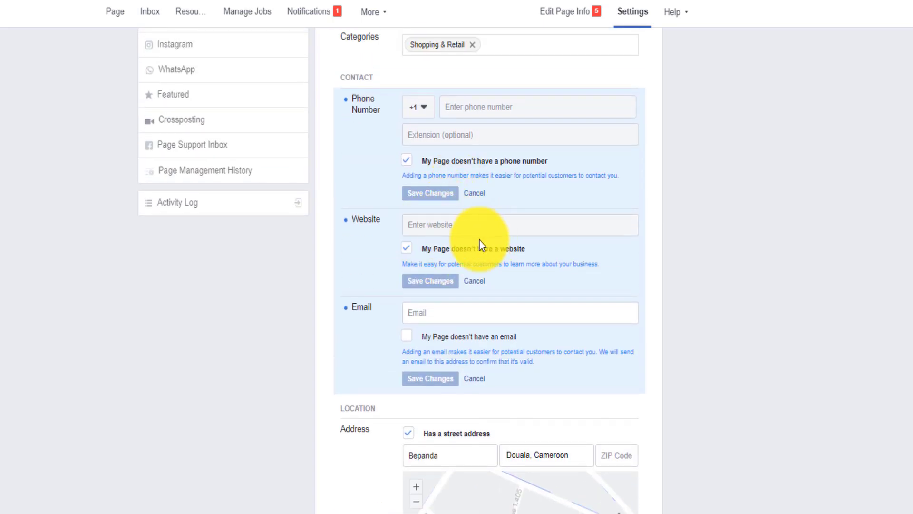
scroll(442, 257, down, 3)
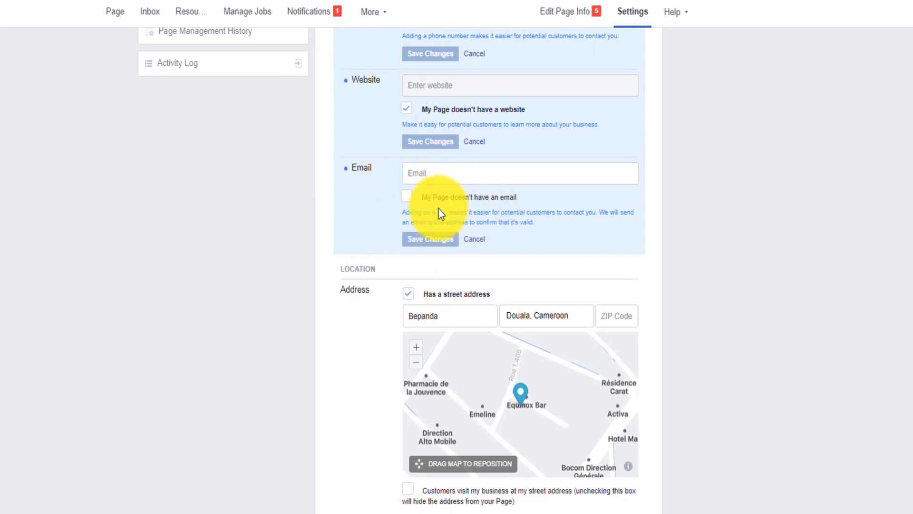
scroll(469, 249, up, 6)
scroll(475, 241, down, 9)
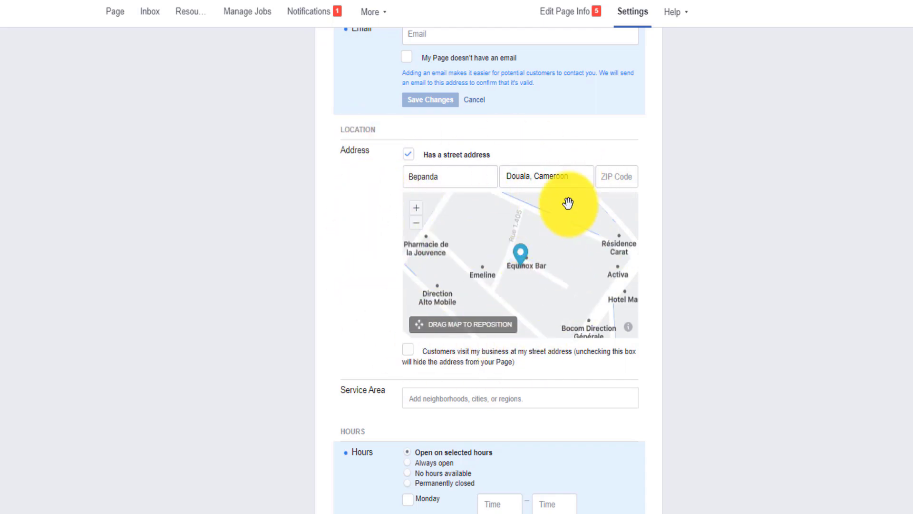
scroll(500, 197, down, 5)
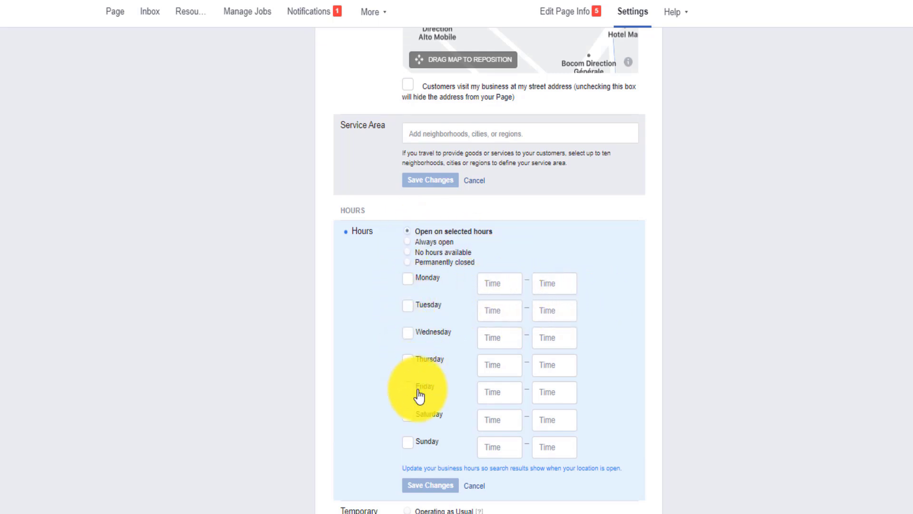
click(407, 243)
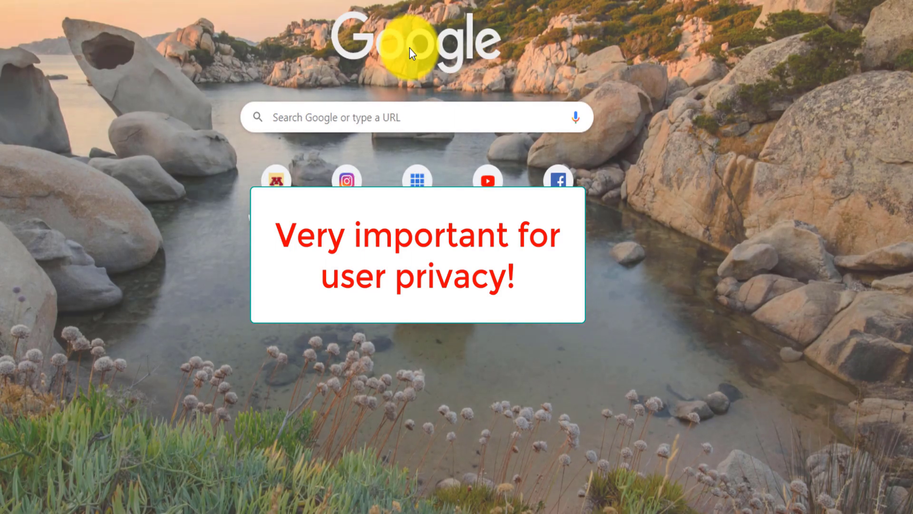
Go to themmsexperience.com and open its Privacy Policy page from the footer.
text(themm)
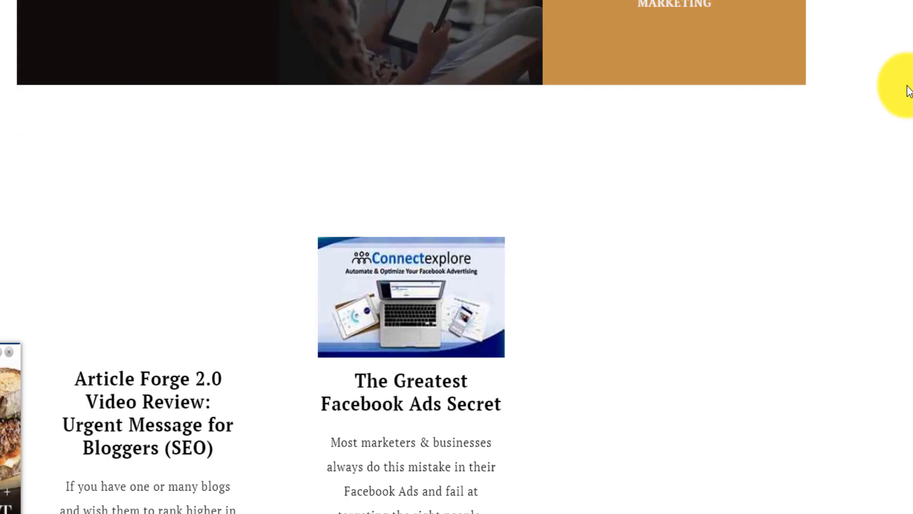
scroll(897, 85, down, 10)
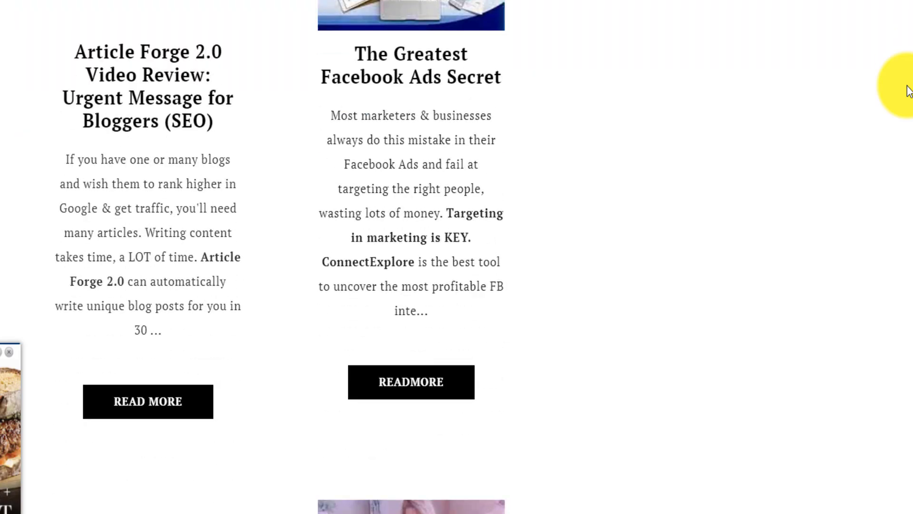
scroll(879, 118, down, 8)
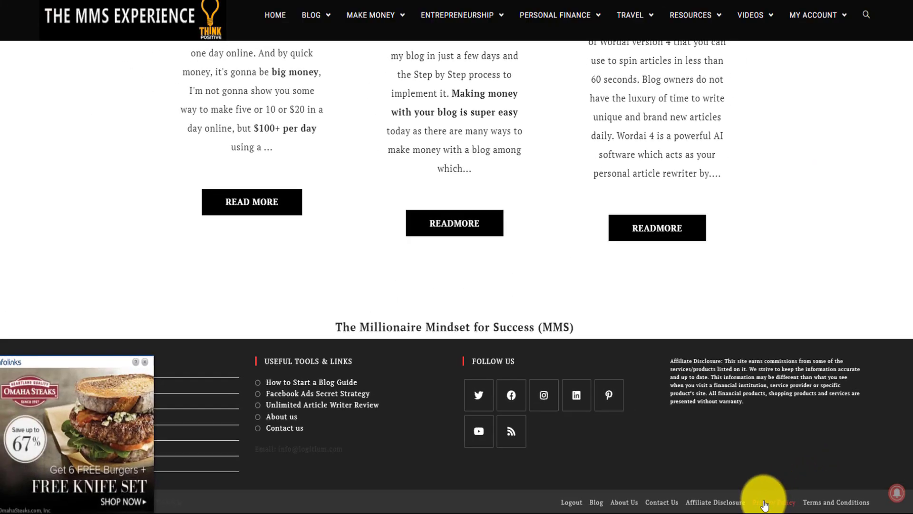
click(769, 503)
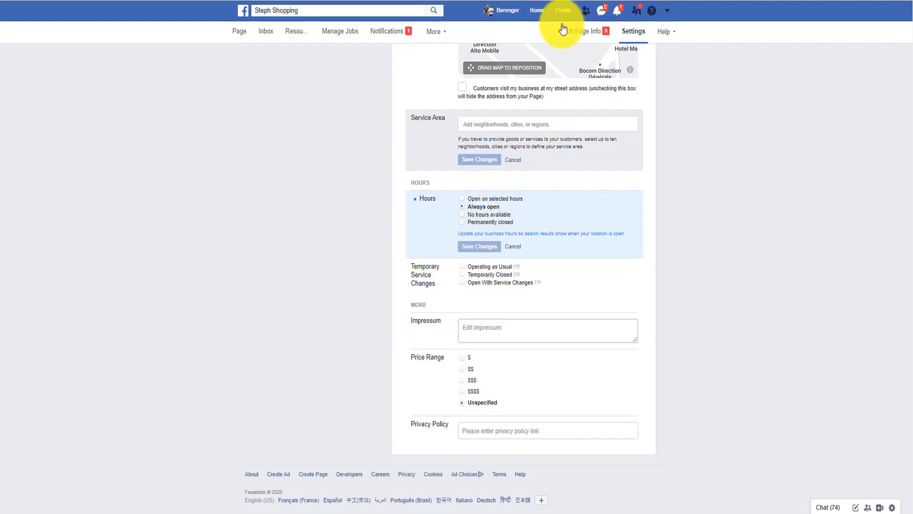
click(510, 429)
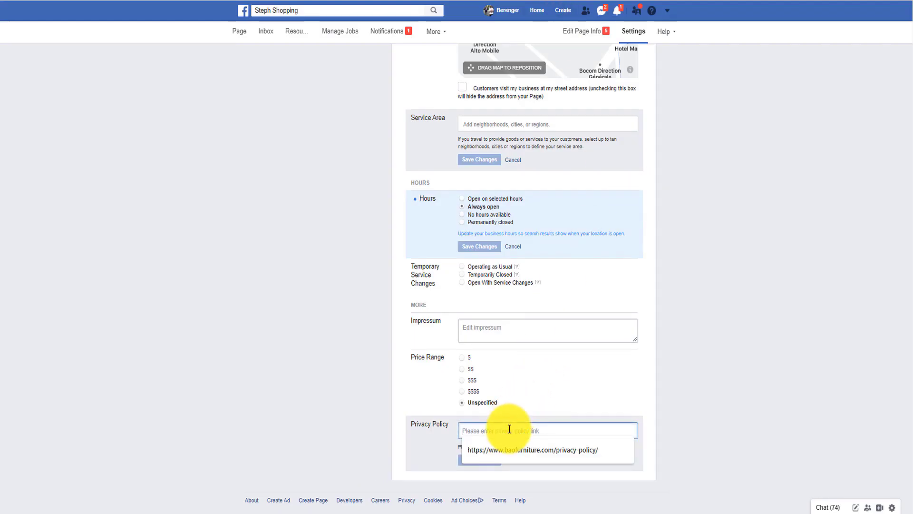
text(https://themmsexperience.com/privacy-policy-3/)
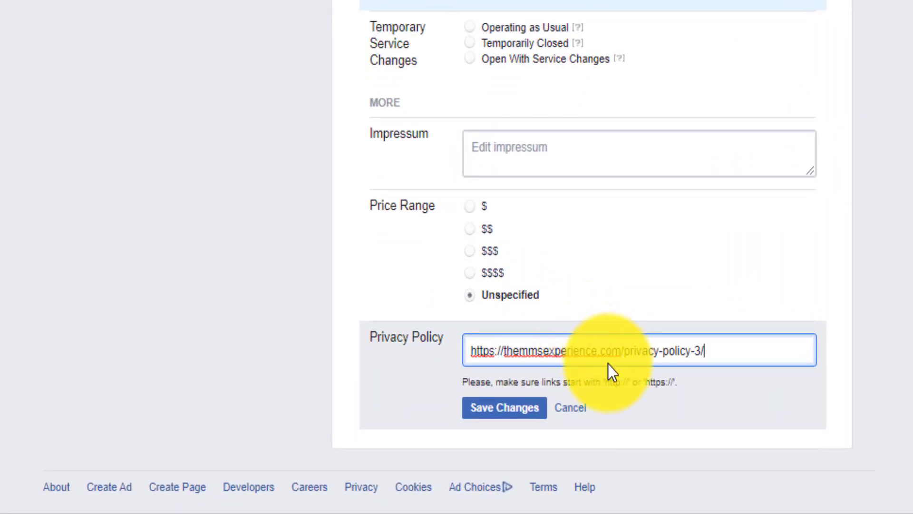
scroll(608, 371, up, 20)
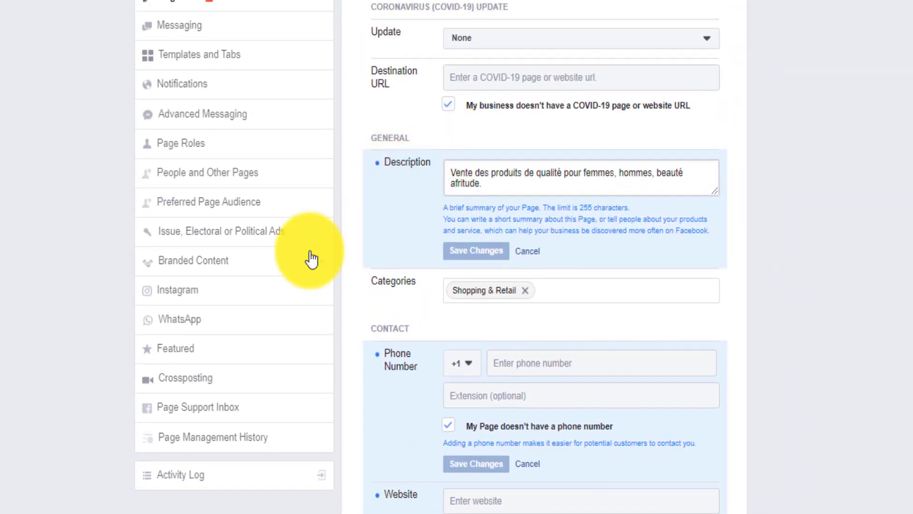
click(227, 294)
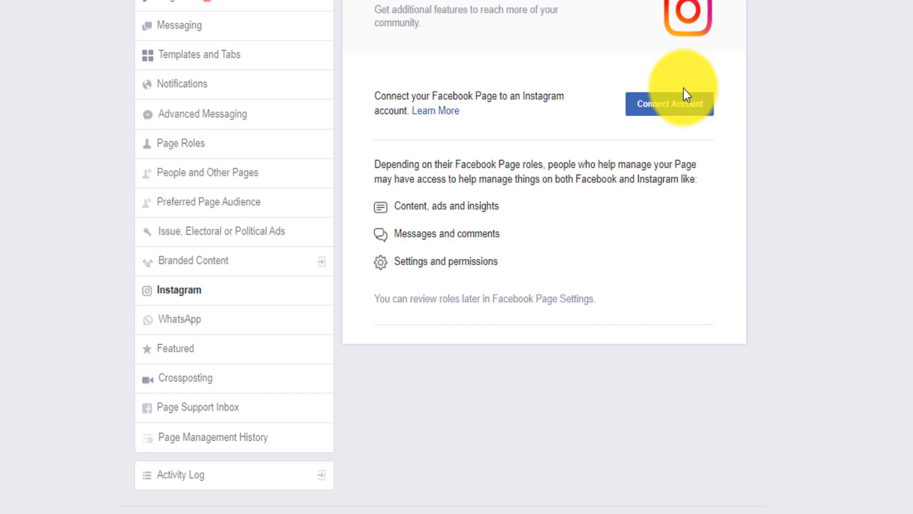
Check the assignable roles in Page Roles, keeping Editor, then view the WhatsApp settings.
click(199, 145)
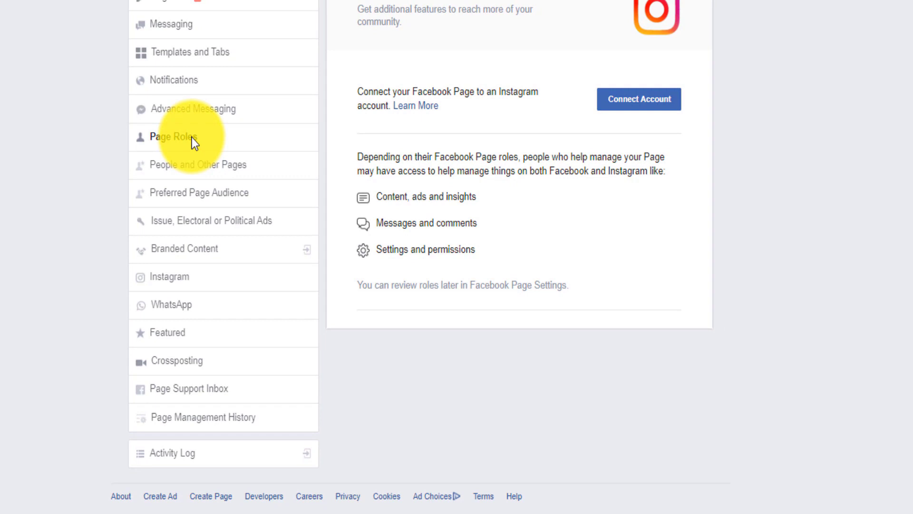
click(192, 138)
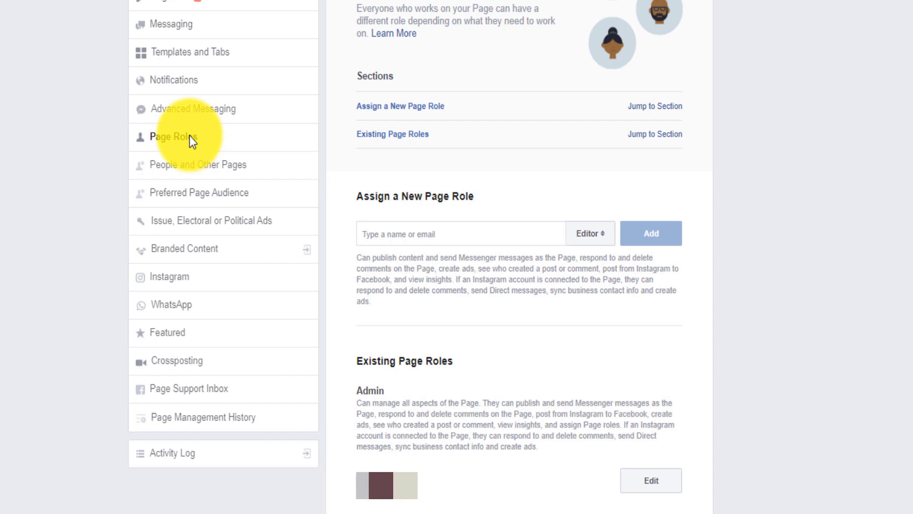
click(592, 235)
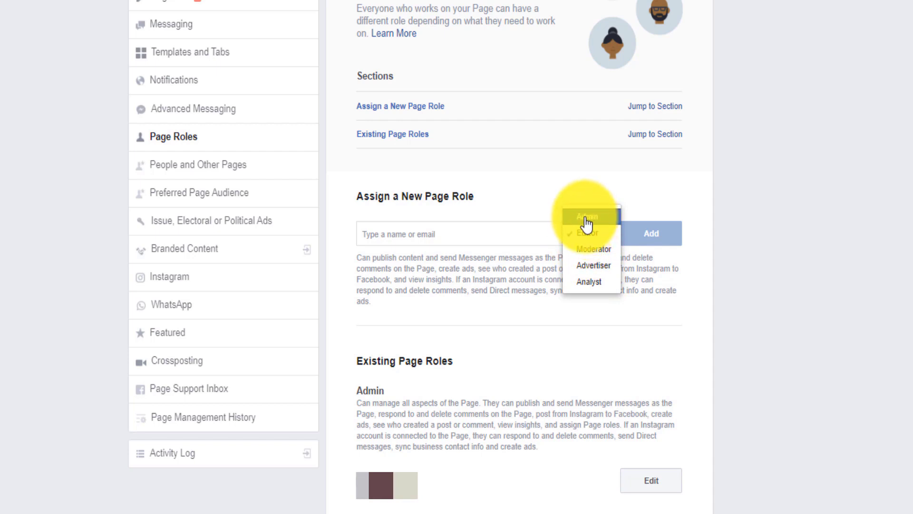
click(449, 233)
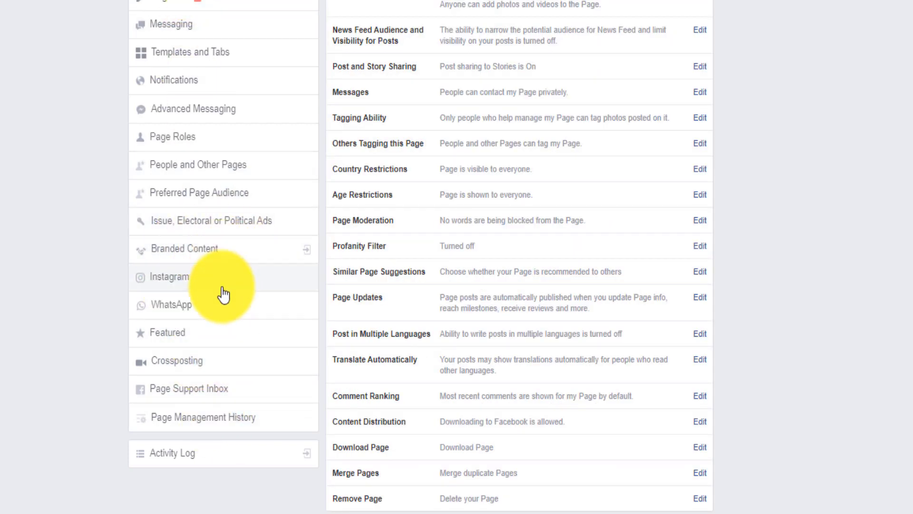
click(194, 309)
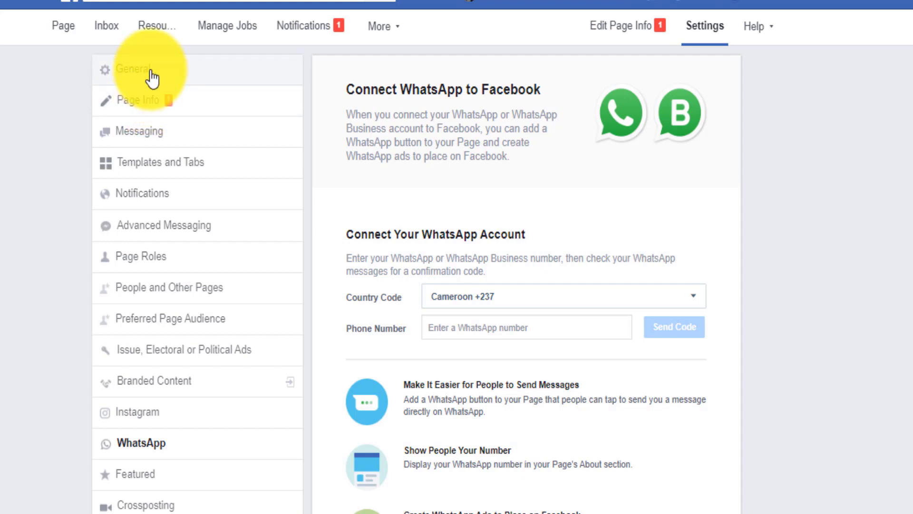
In General settings, keep Page Visibility as published and save, returning to the Steph Shopping Page.
click(152, 77)
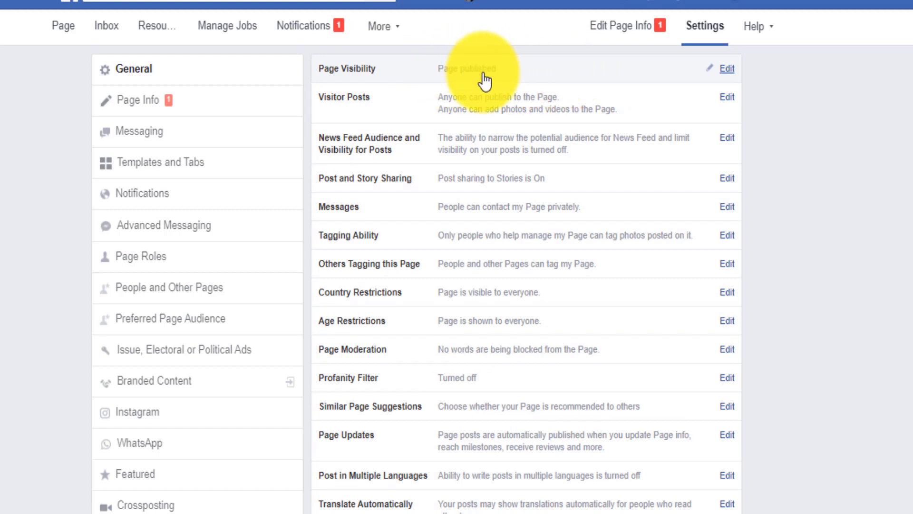
click(731, 71)
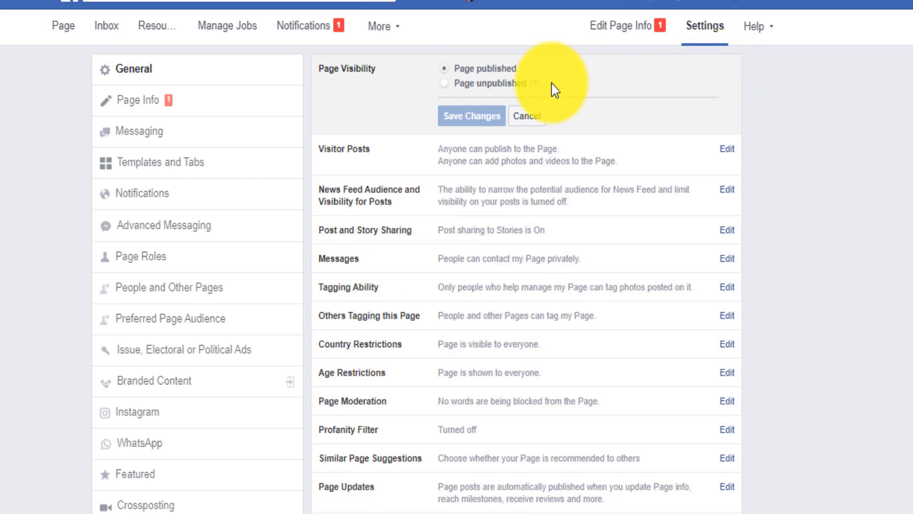
click(479, 120)
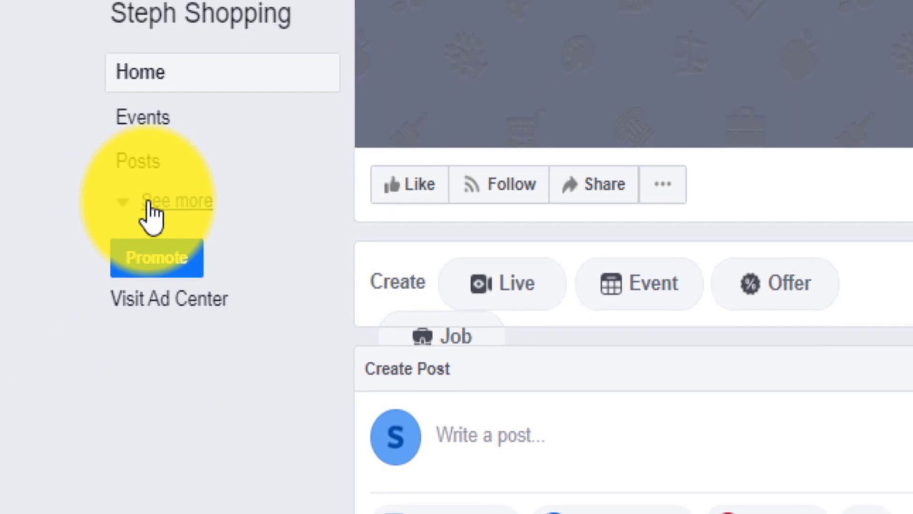
click(88, 332)
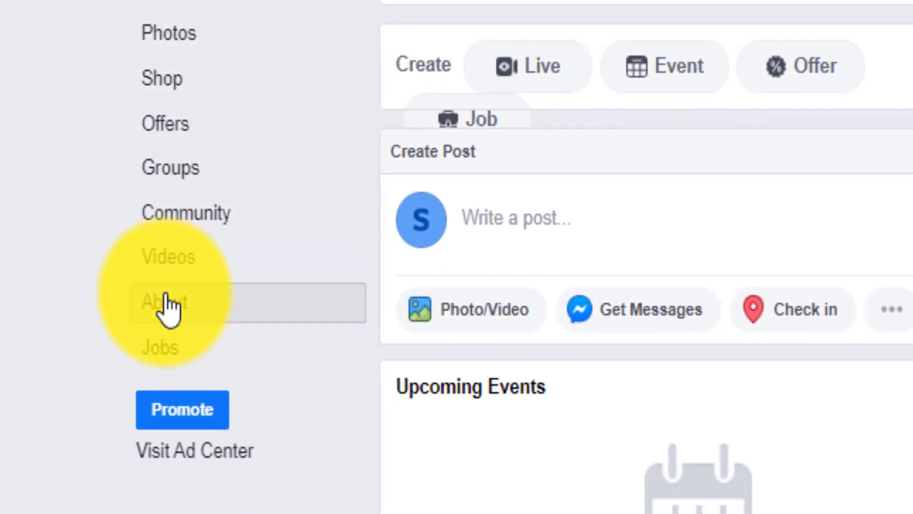
click(142, 505)
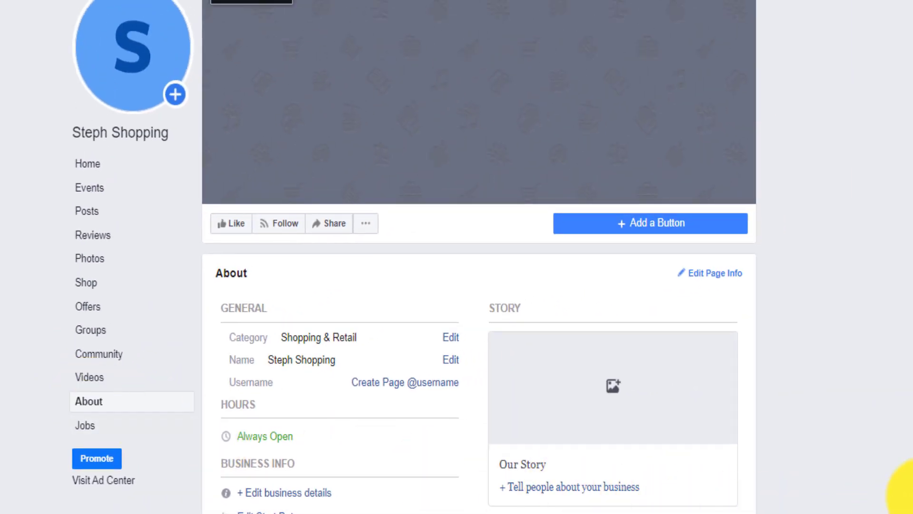
scroll(897, 494, down, 5)
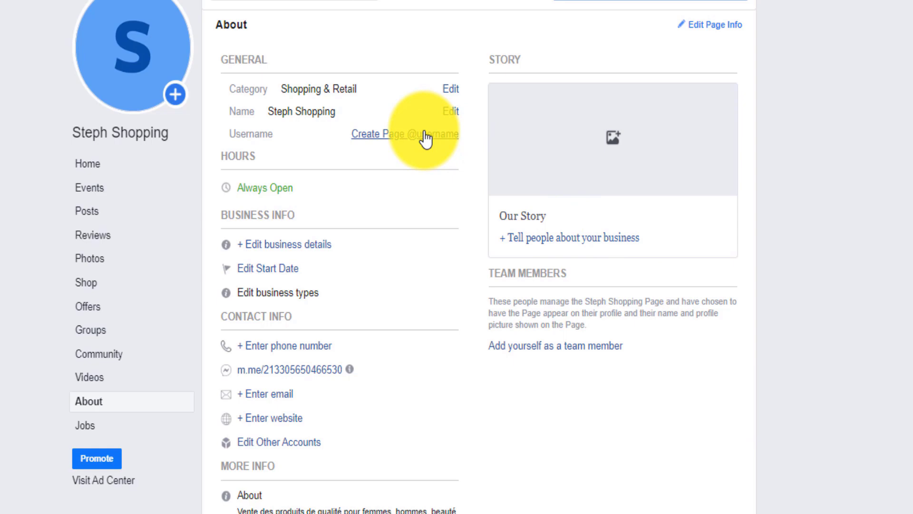
click(425, 137)
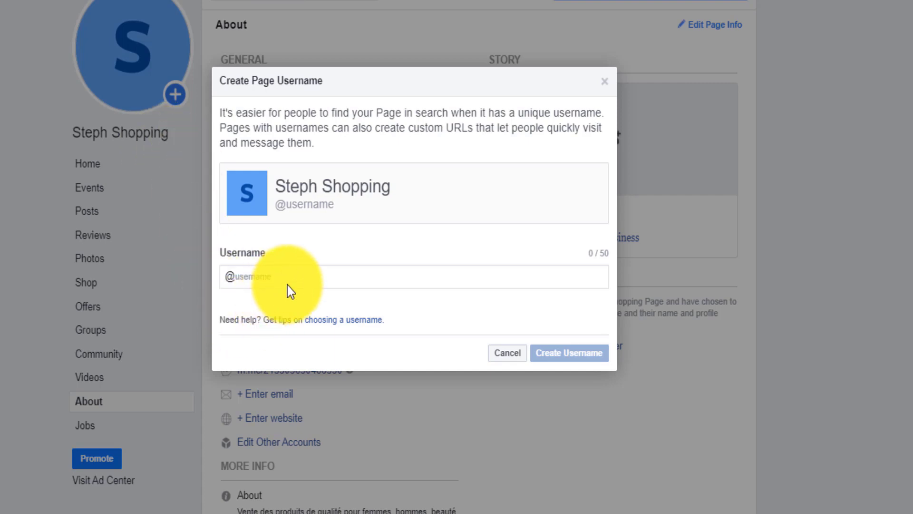
click(307, 278)
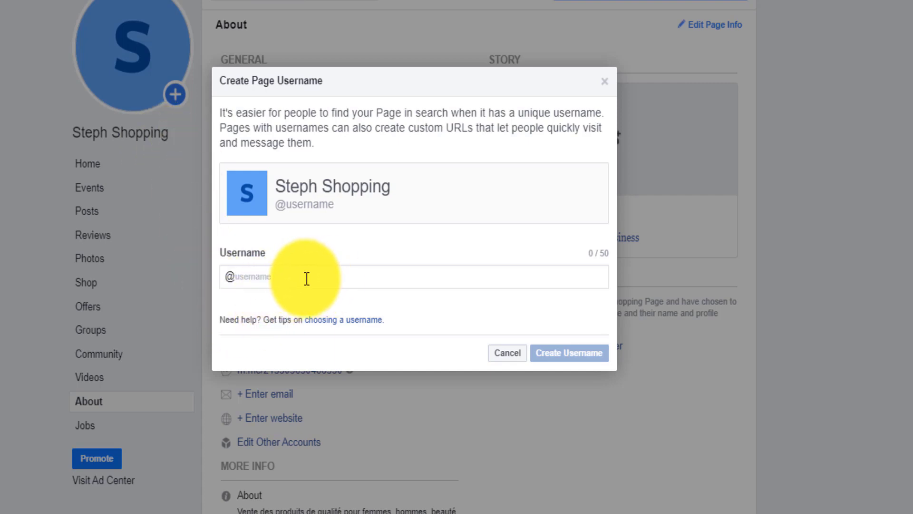
text(stephshoppin)
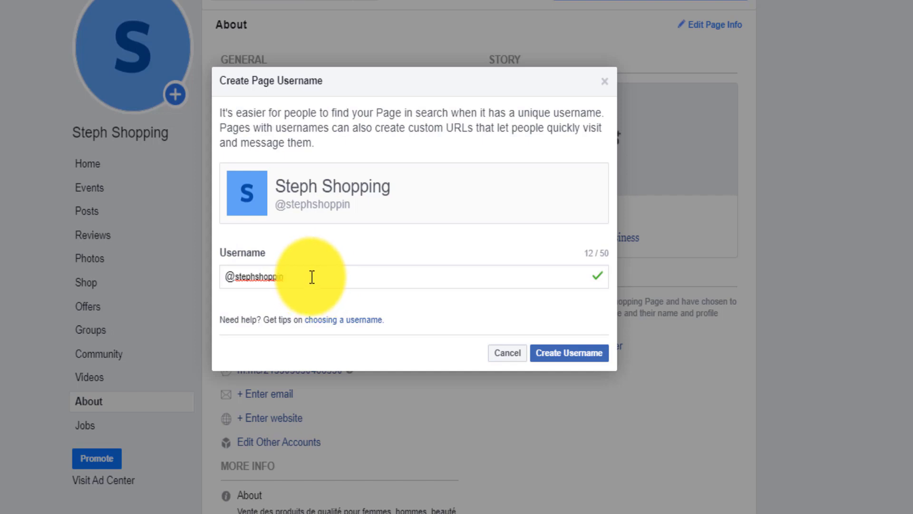
text(g)
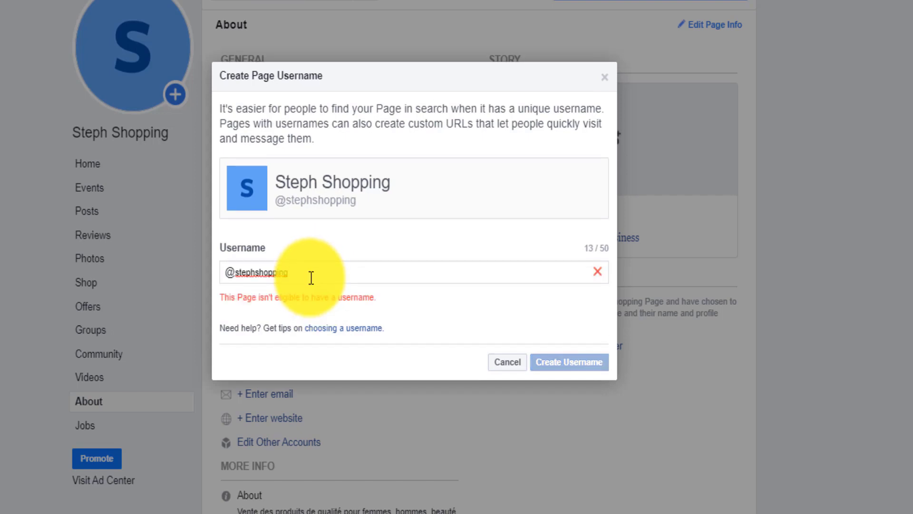
key(BackSpace)
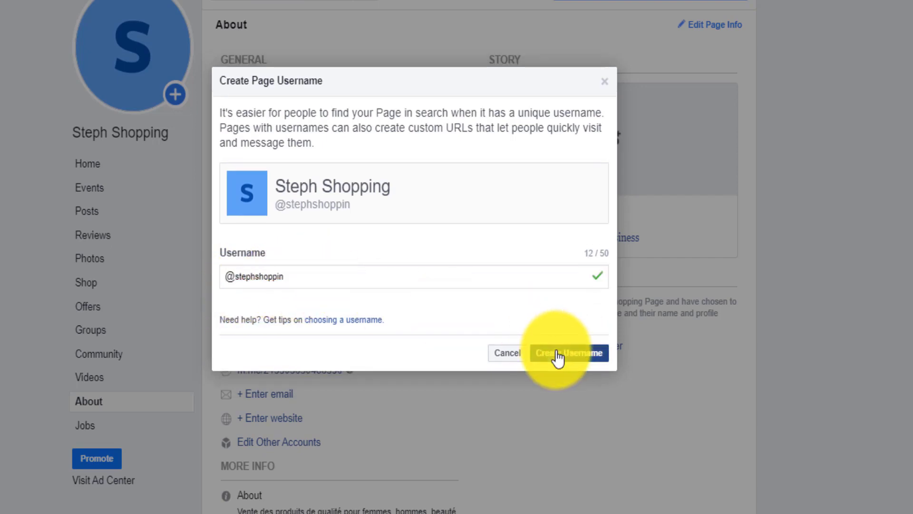
click(562, 352)
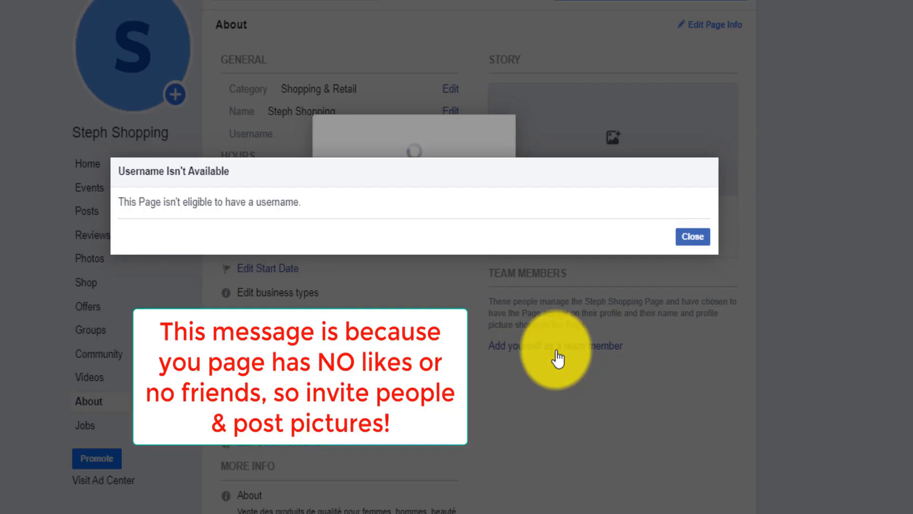
click(692, 236)
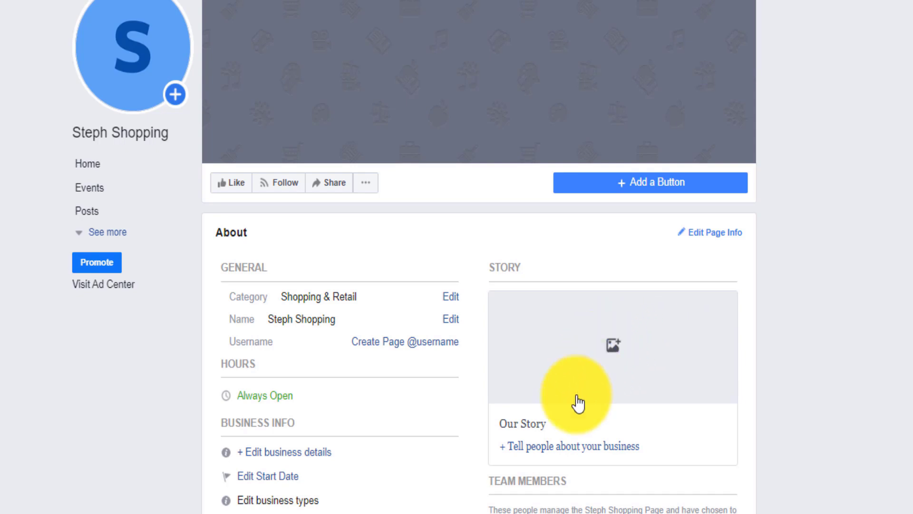
Append a new story paragraph: 'Contactez-nous sur Facebook Messenger ou Whatsapp pour plus.'.
click(543, 450)
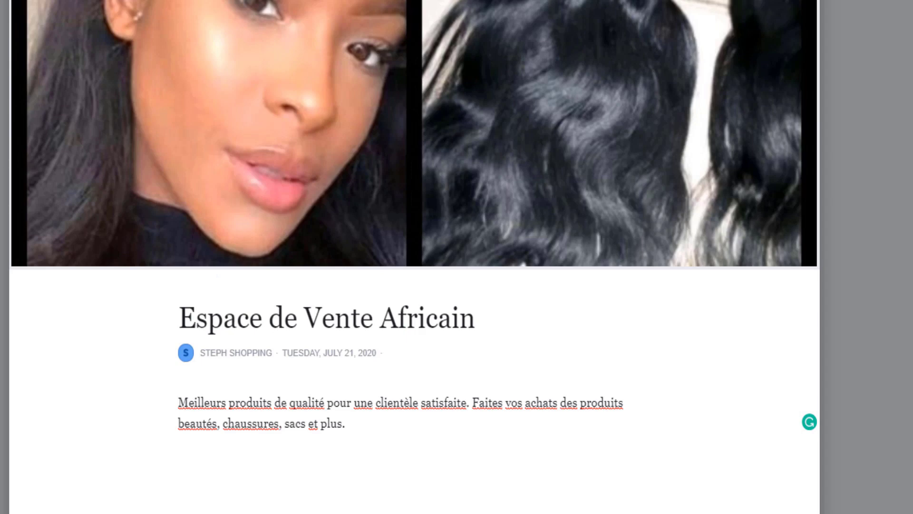
click(422, 435)
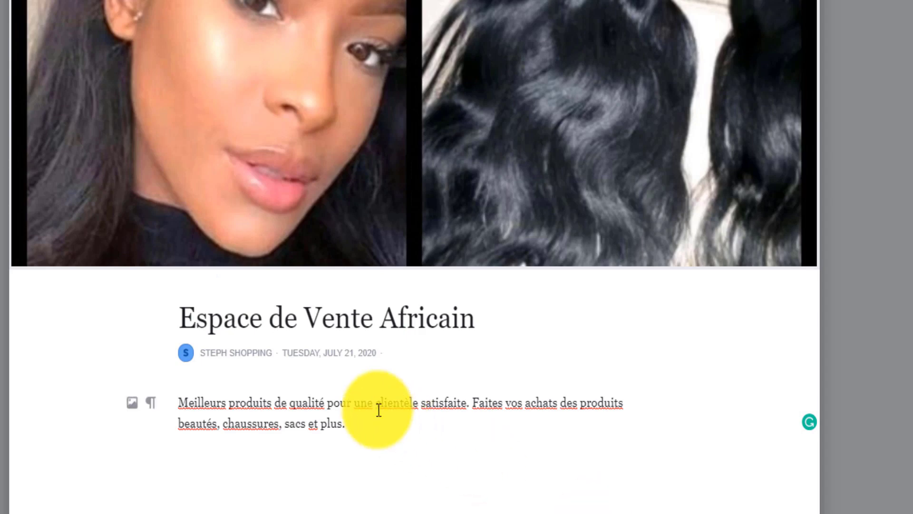
key(Return)
text(Contactez)
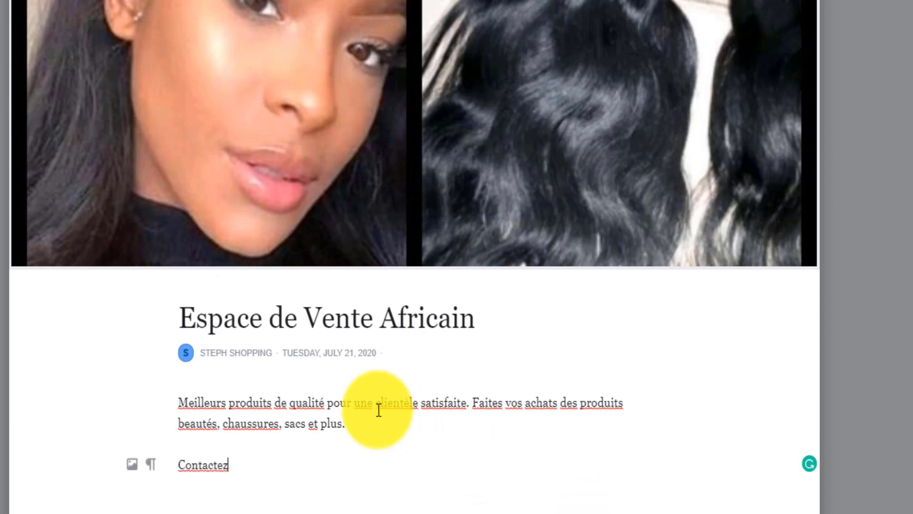
text(-nous sur Face)
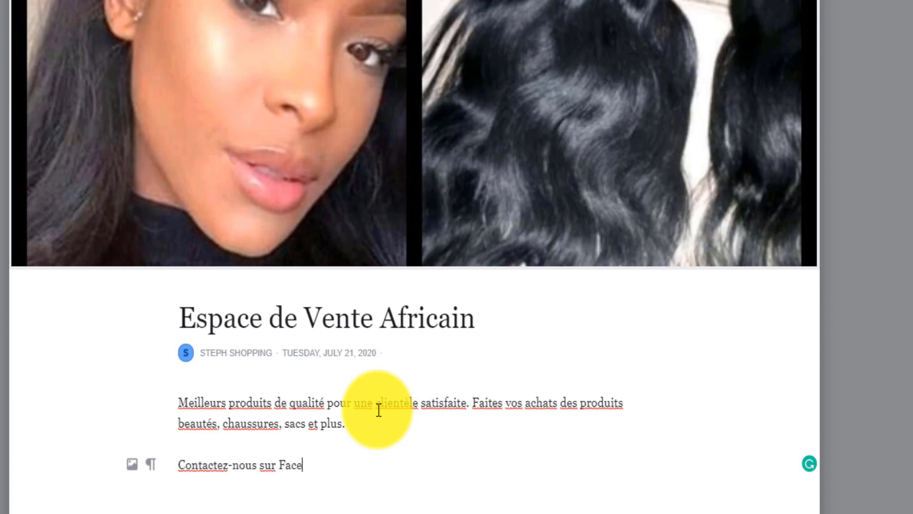
text(book Messenger ou Whatsapp pour plus)
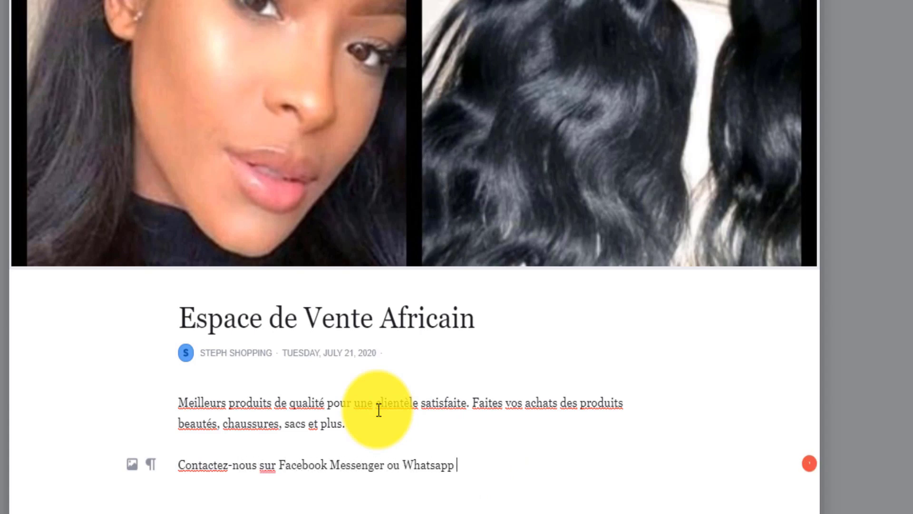
text(.)
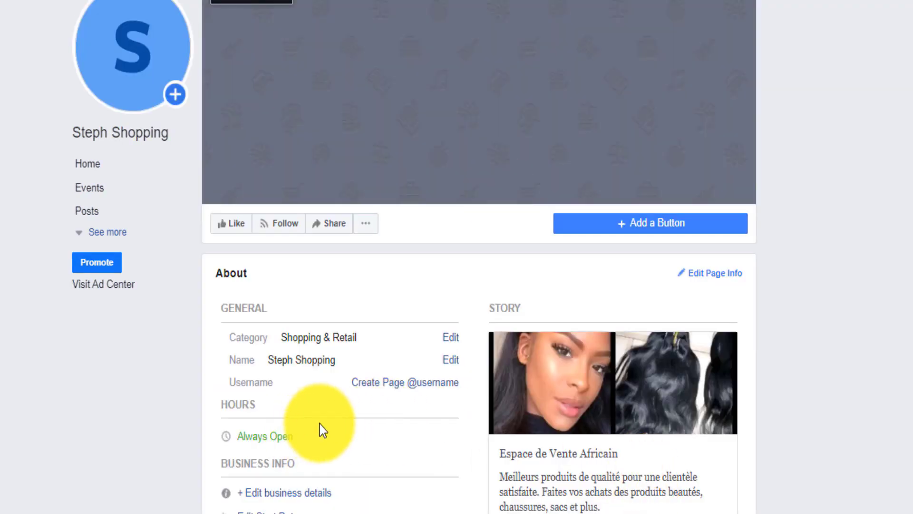
scroll(369, 438, down, 5)
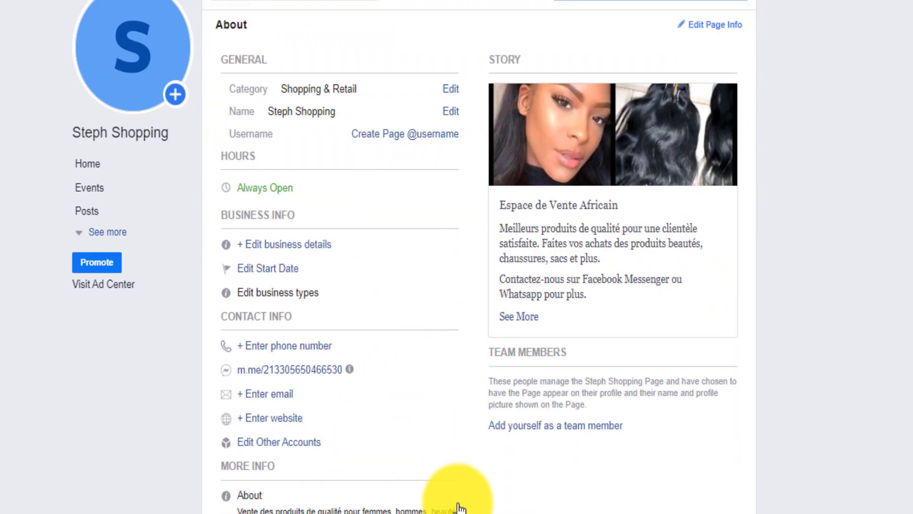
scroll(479, 257, up, 5)
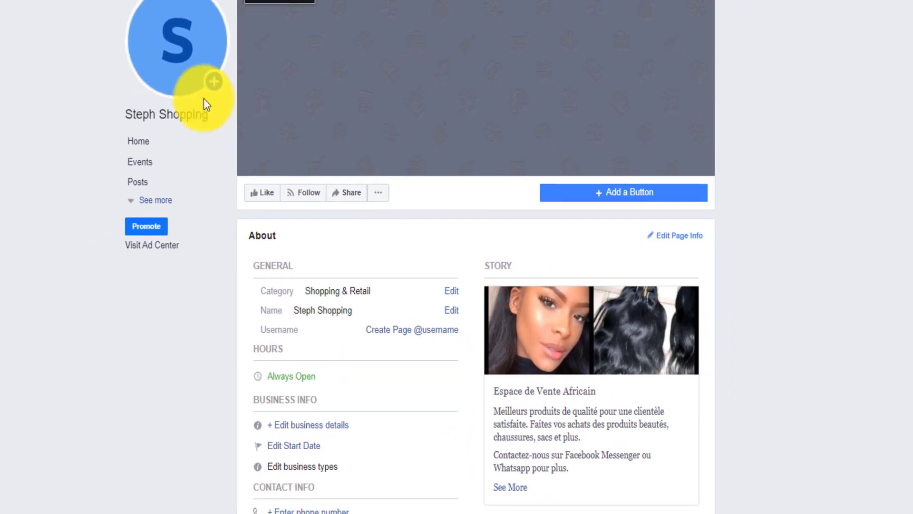
mouse_move(141, 67)
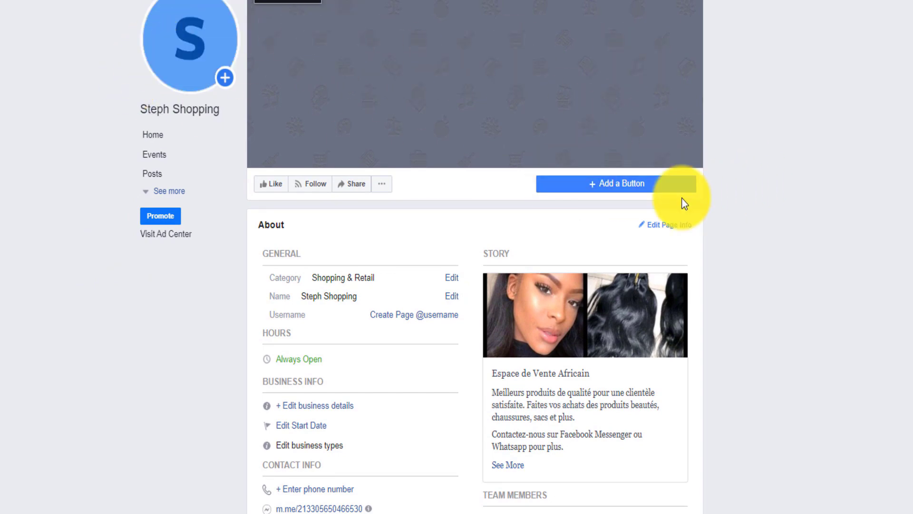
Add a page action button, trying Shop Now first, then settling on WhatsApp.
click(611, 184)
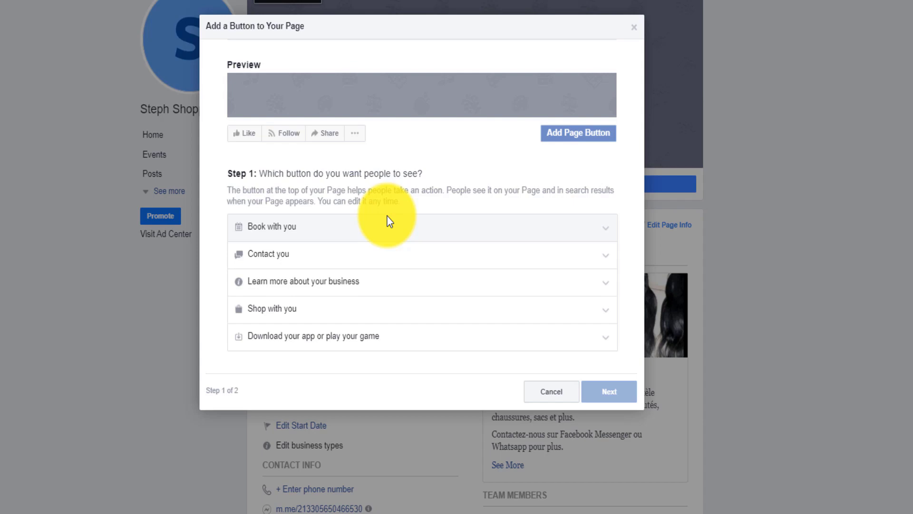
click(634, 27)
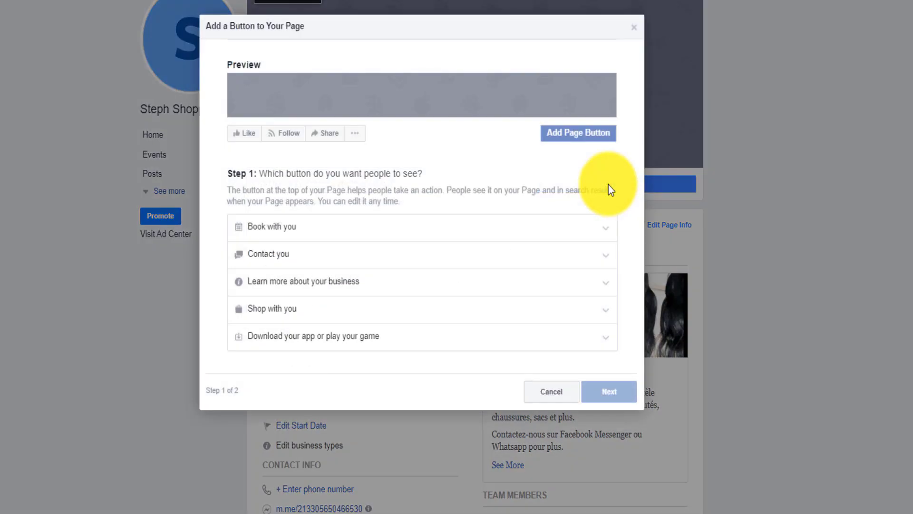
click(578, 312)
click(257, 320)
click(605, 417)
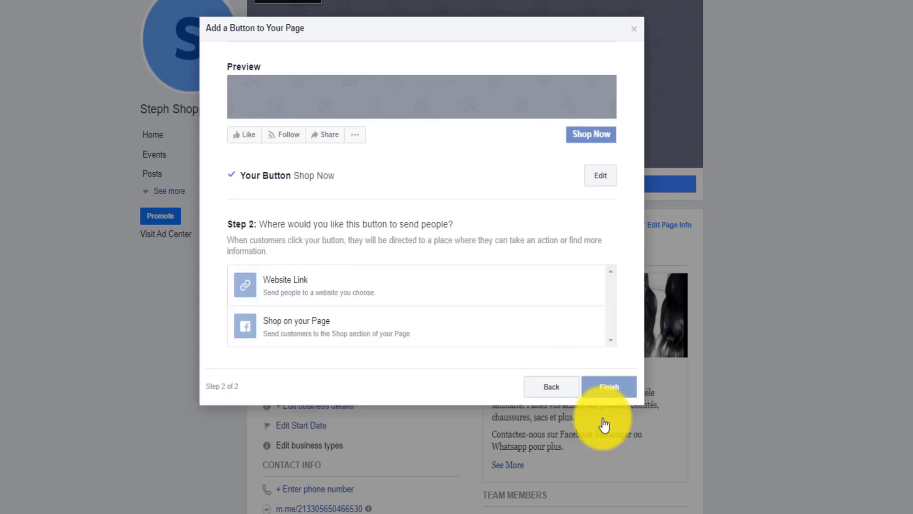
click(551, 386)
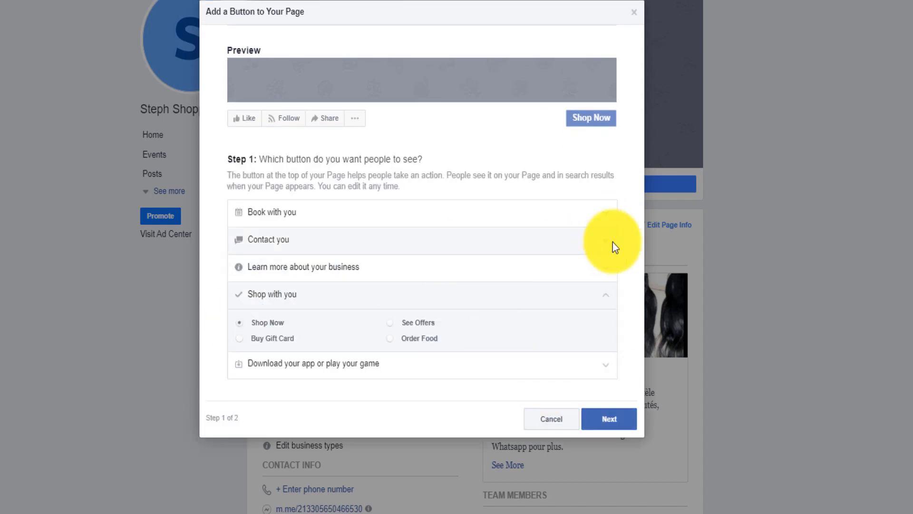
click(612, 242)
click(391, 296)
click(390, 295)
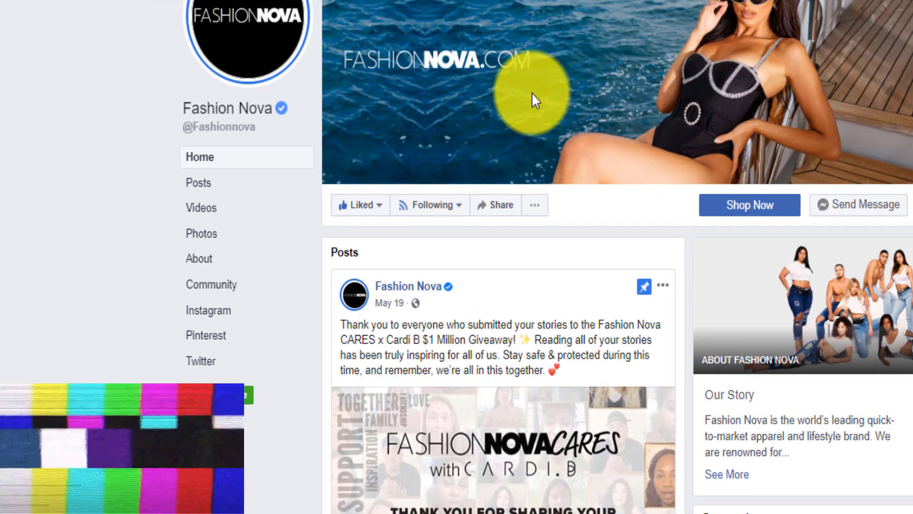
Examine the Fashion Nova page's profile picture and cover photo as a model.
mouse_move(230, 140)
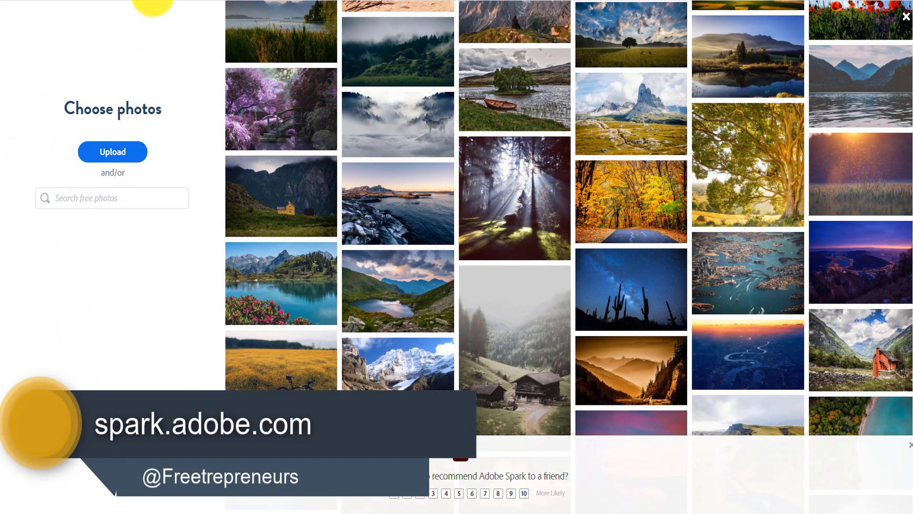
Search the web for Adobe Spark and open the spark.adobe.com website.
click(152, 4)
text(spa)
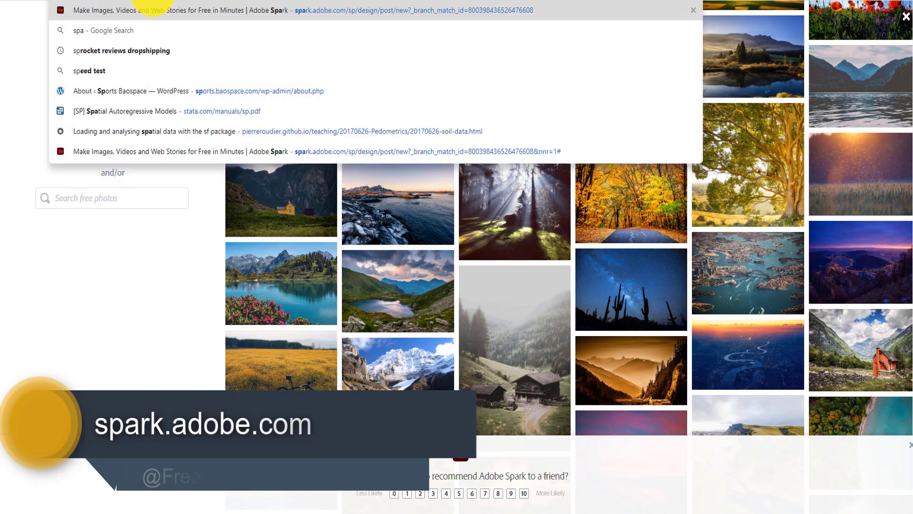
text(rk adobe)
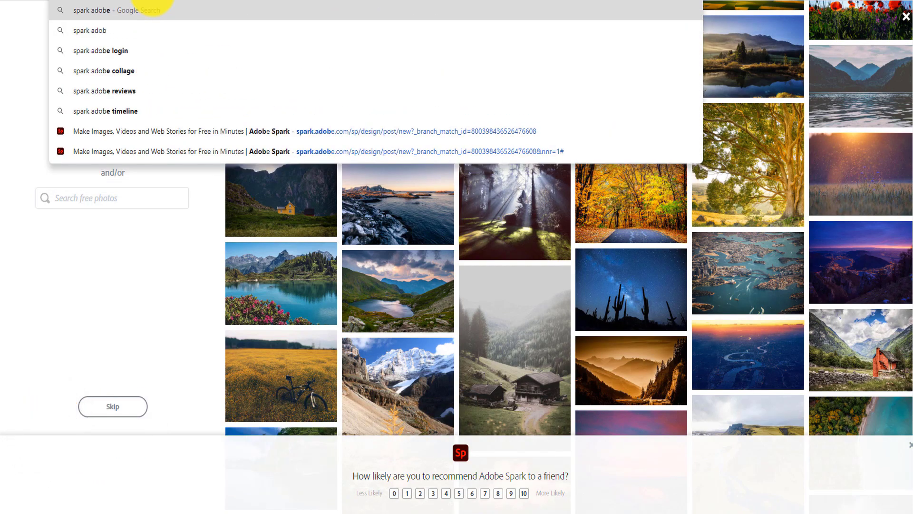
click(110, 51)
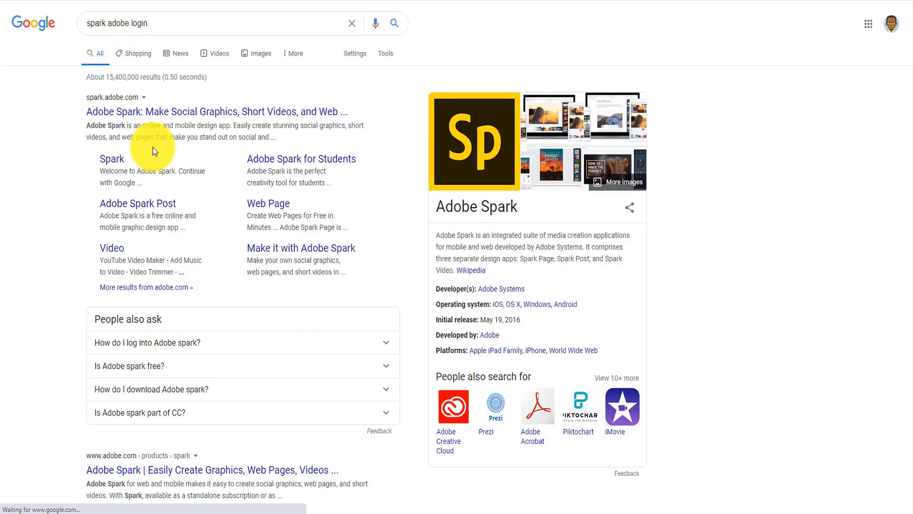
click(149, 118)
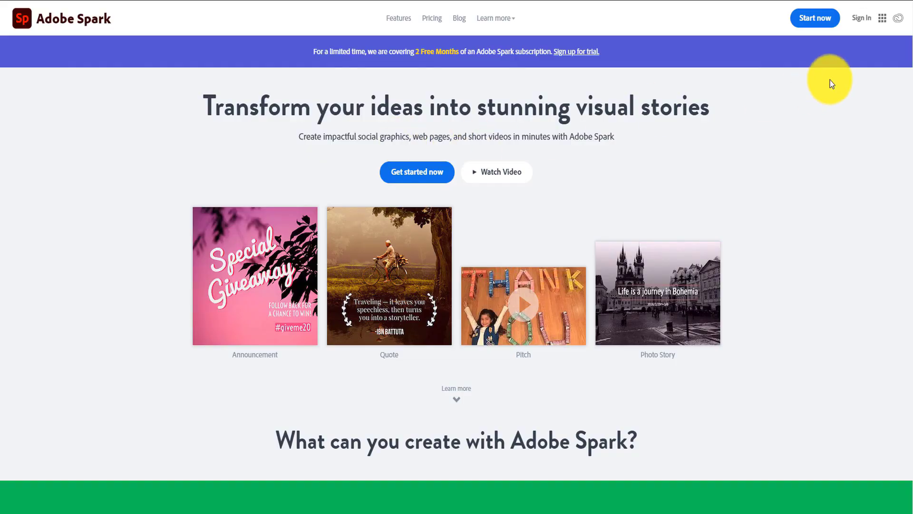
Sign in with Google and start a custom-size graphic showing the POPULAR presets.
click(433, 177)
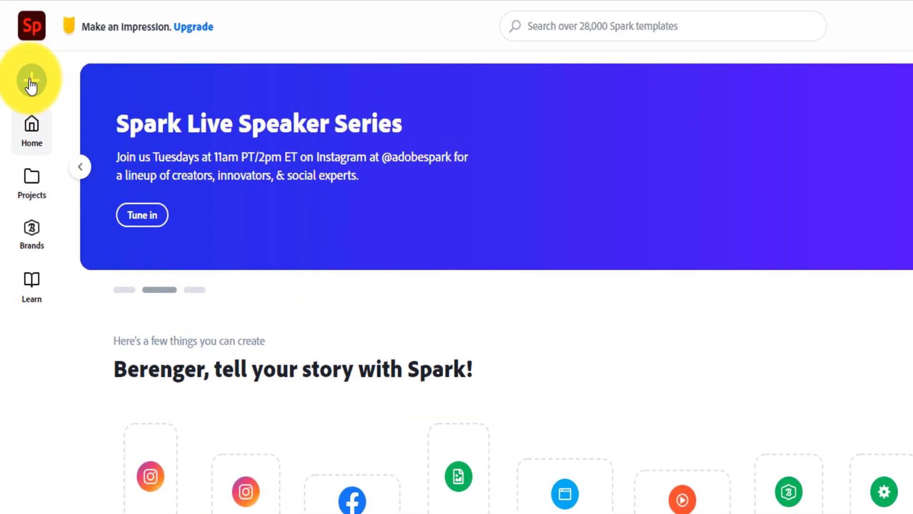
click(20, 52)
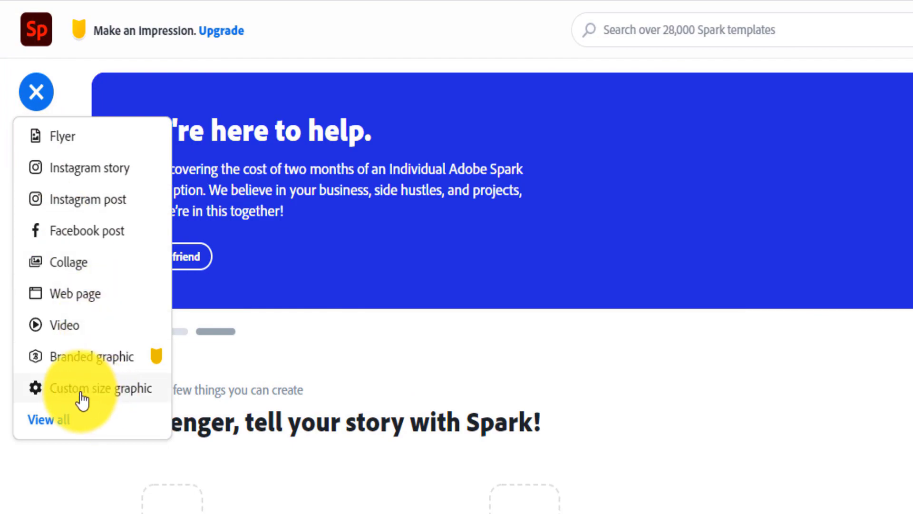
click(68, 397)
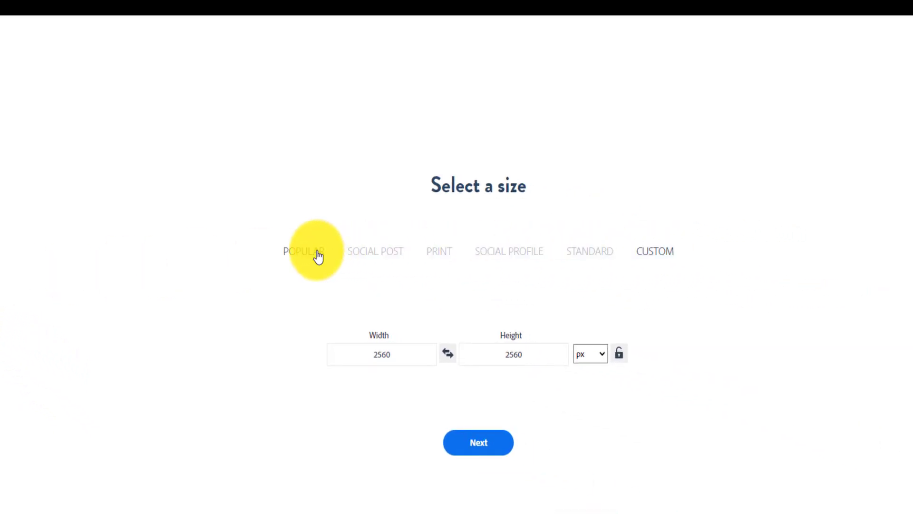
click(305, 258)
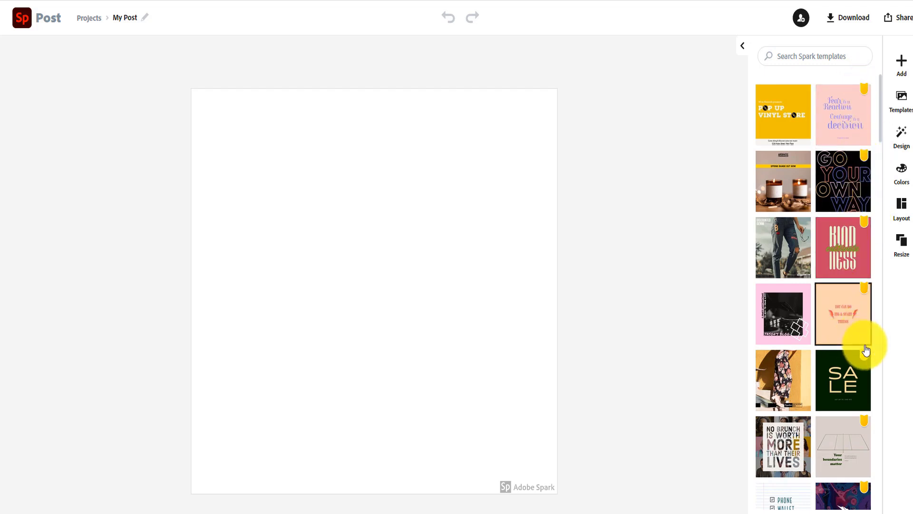
Scroll through the Templates panel and preview the Happy Friday template.
scroll(871, 346, down, 1)
scroll(837, 304, down, 4)
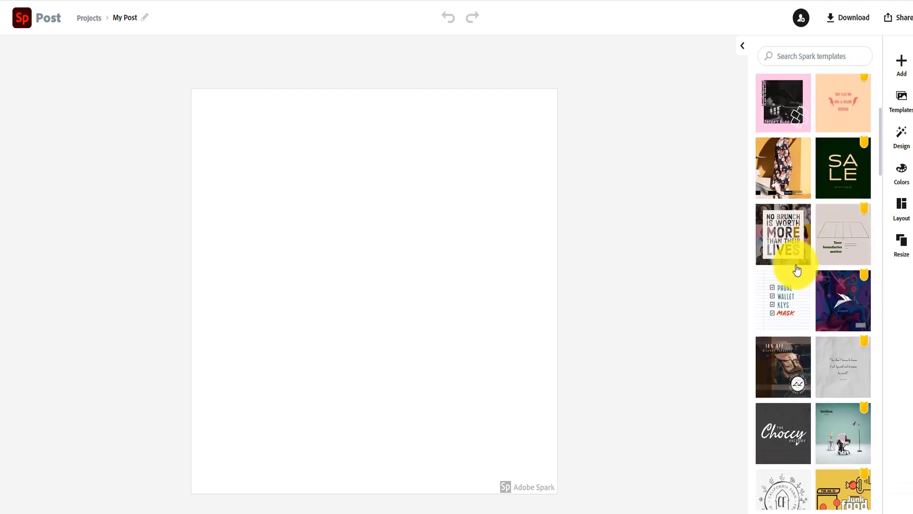
scroll(790, 333, down, 4)
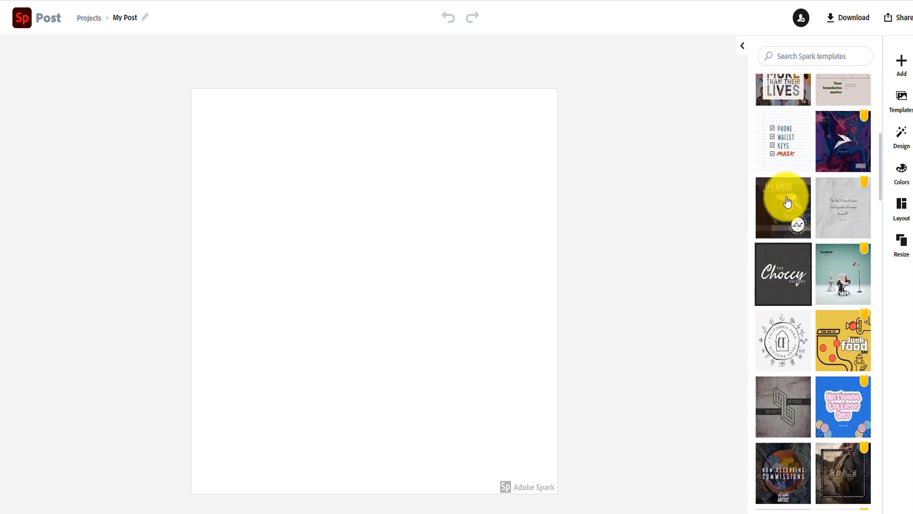
scroll(790, 362, down, 8)
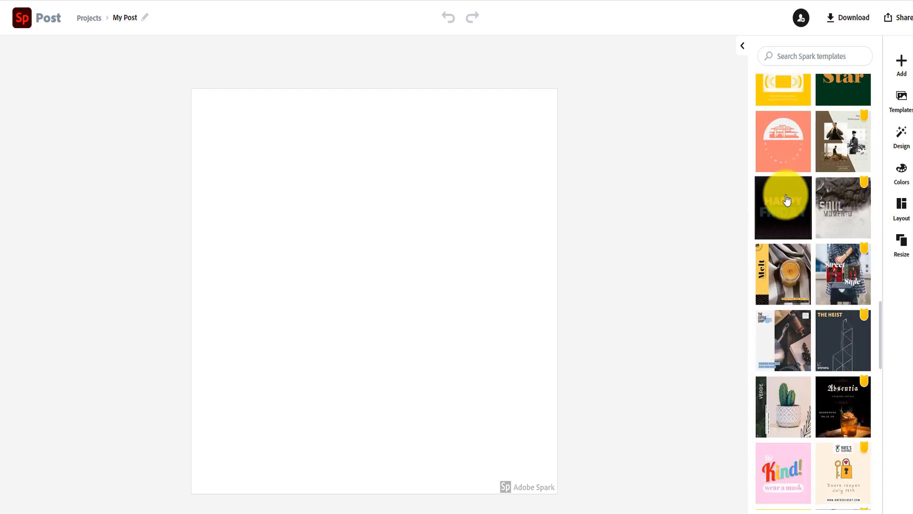
click(787, 199)
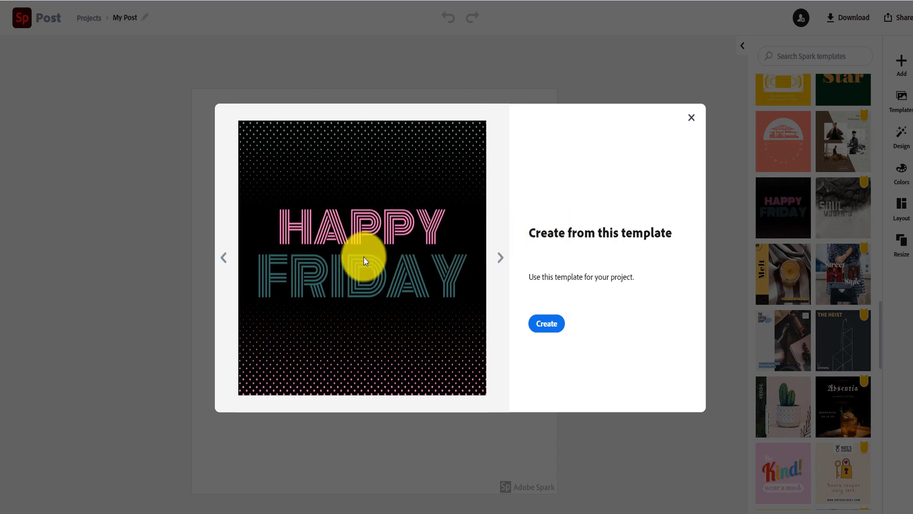
Build from the Happy Friday template, replacing its two lines with STEPH and SHOPPING.
click(546, 323)
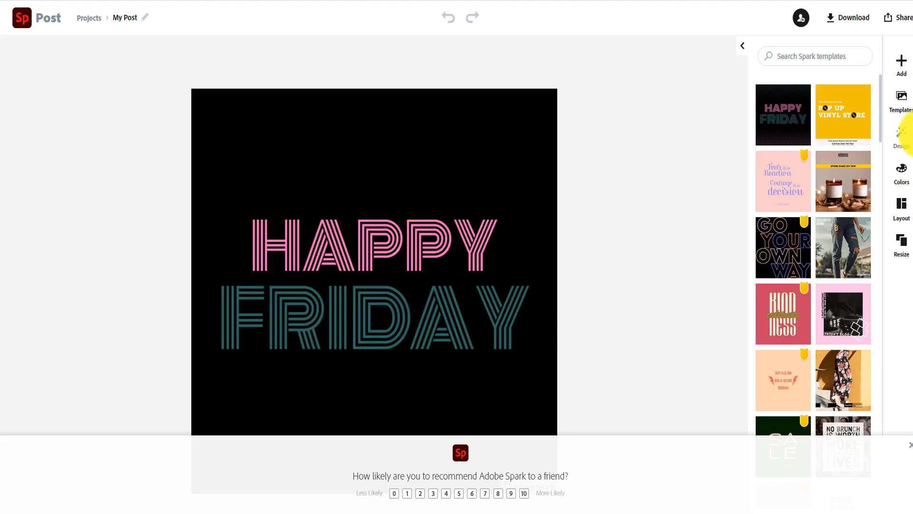
double_click(315, 228)
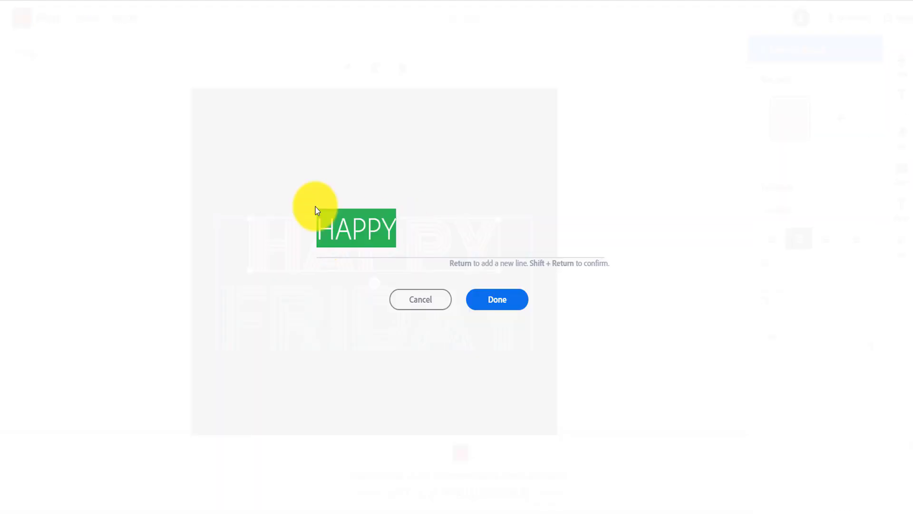
text(STEPH)
key(shift+Return)
double_click(391, 312)
text(shopping)
key(shift+Return)
click(910, 445)
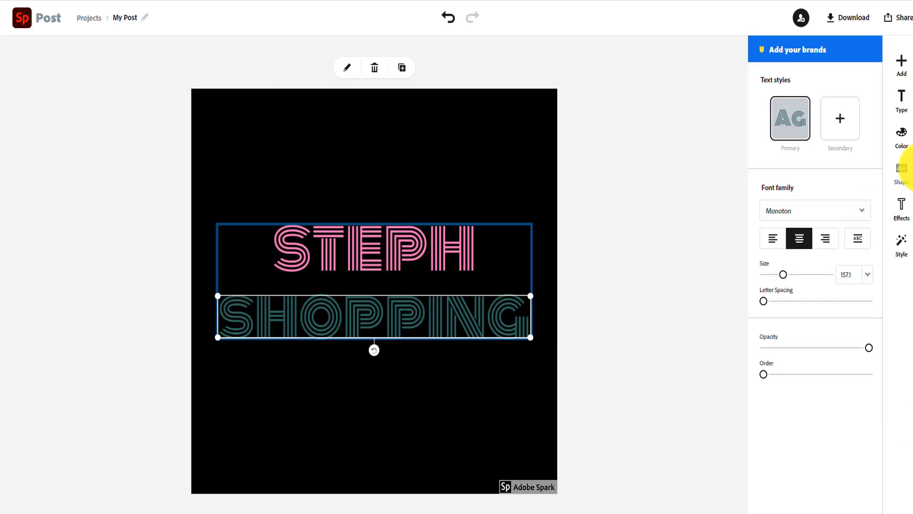
Set SHOPPING in Stencil Std Bold and make its colour white.
click(862, 210)
drag(876, 316, 870, 383)
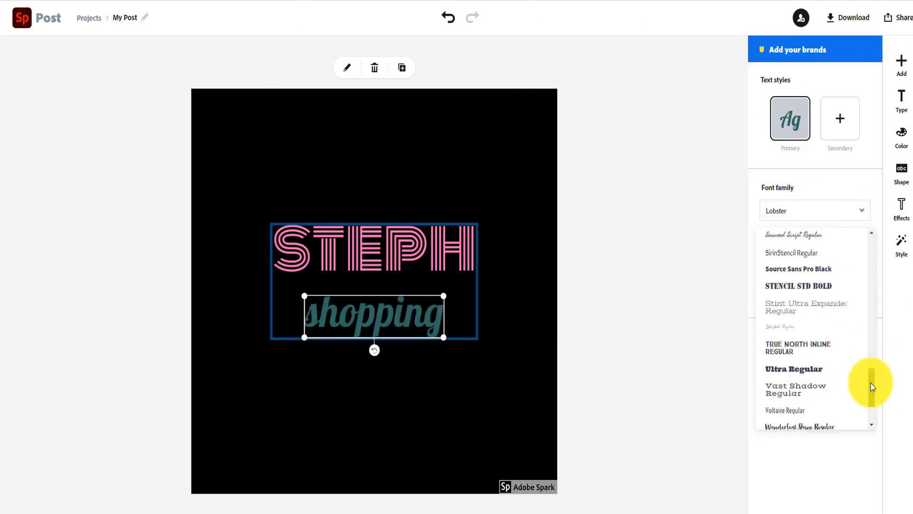
click(799, 285)
click(429, 316)
click(899, 138)
Switch both STEPH and SHOPPING to the plain bold sans Myriad Hebrew Bold.
click(398, 247)
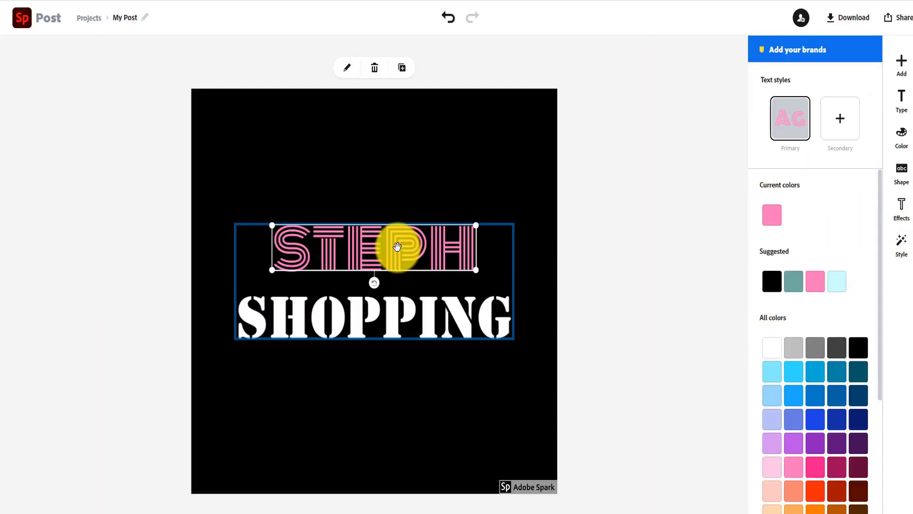
click(901, 100)
click(862, 210)
click(817, 287)
click(333, 314)
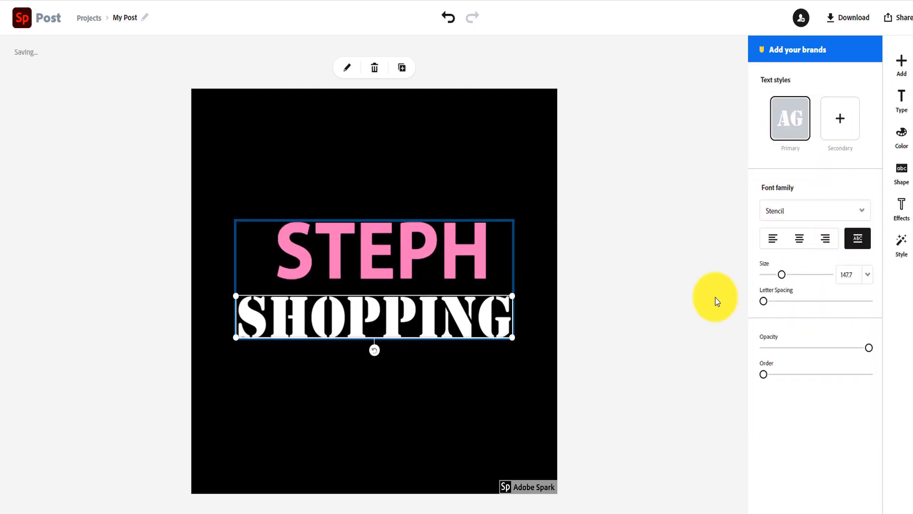
click(862, 210)
mouse_move(874, 266)
mouse_down()
mouse_move(874, 401)
mouse_move(874, 333)
mouse_up()
click(785, 327)
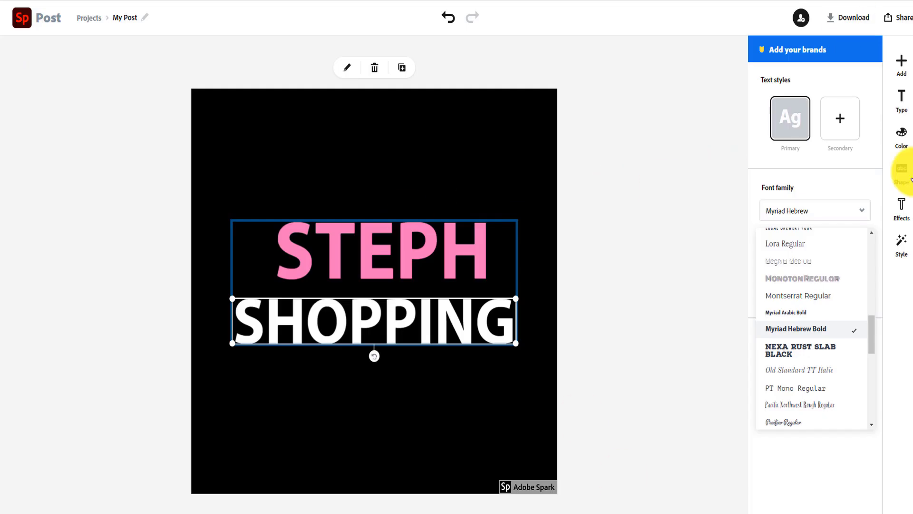
click(902, 173)
click(852, 19)
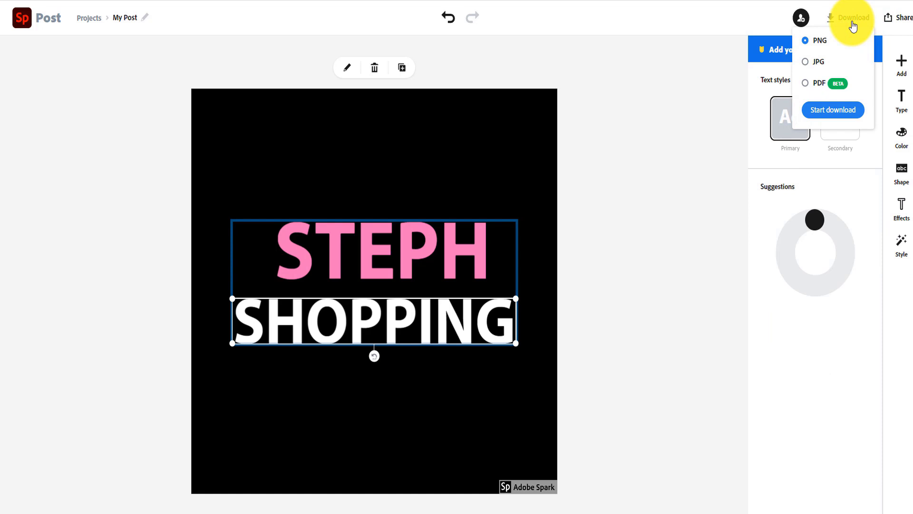
Download the design as a solid-colour PNG named Facebook Profile2.png.
click(807, 41)
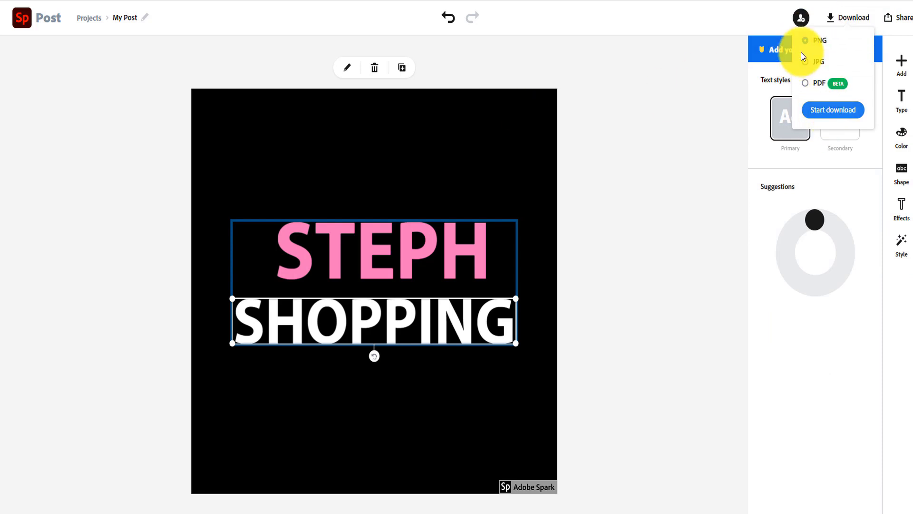
click(843, 111)
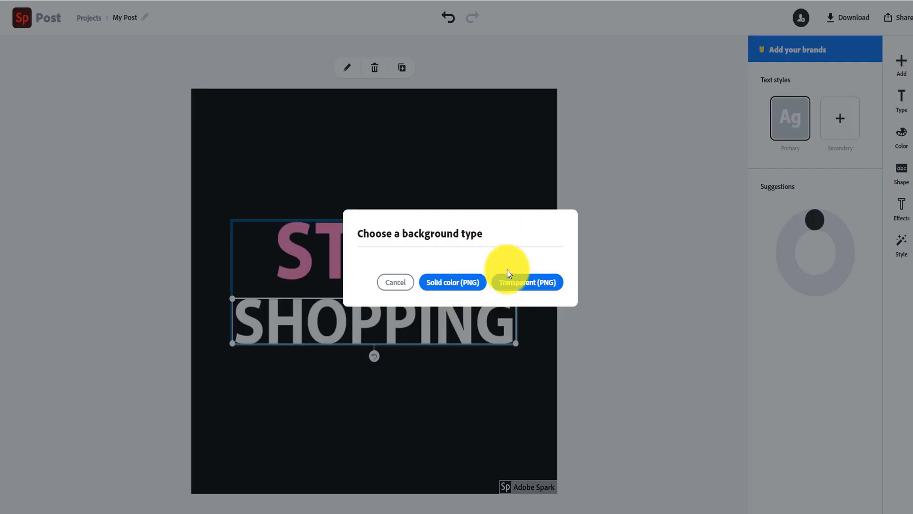
click(432, 283)
text(Facebook P)
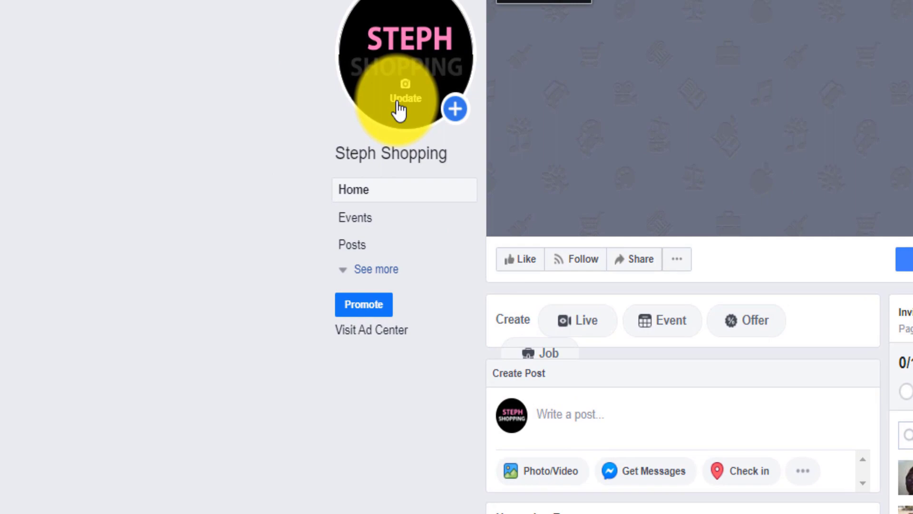
Upload Facebook Profile2.png as the profile picture, zoom it to fit the circle, and save.
click(399, 110)
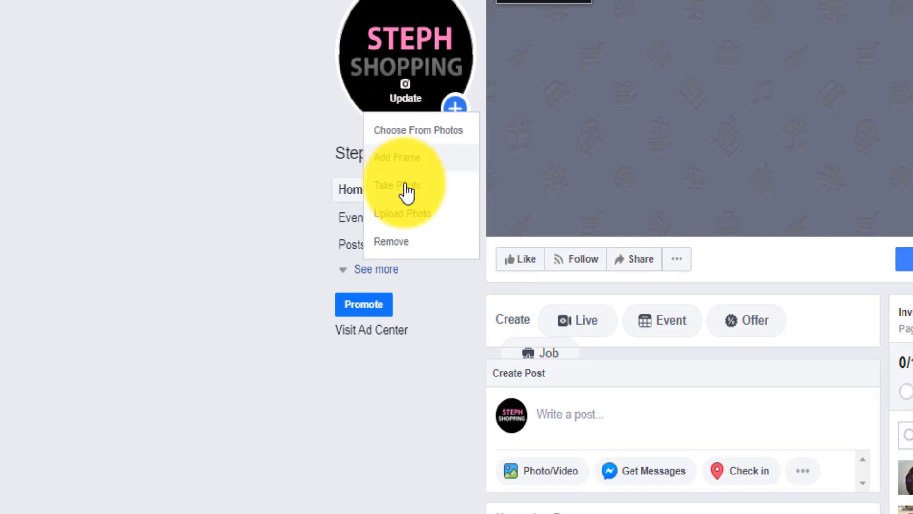
click(405, 223)
click(186, 54)
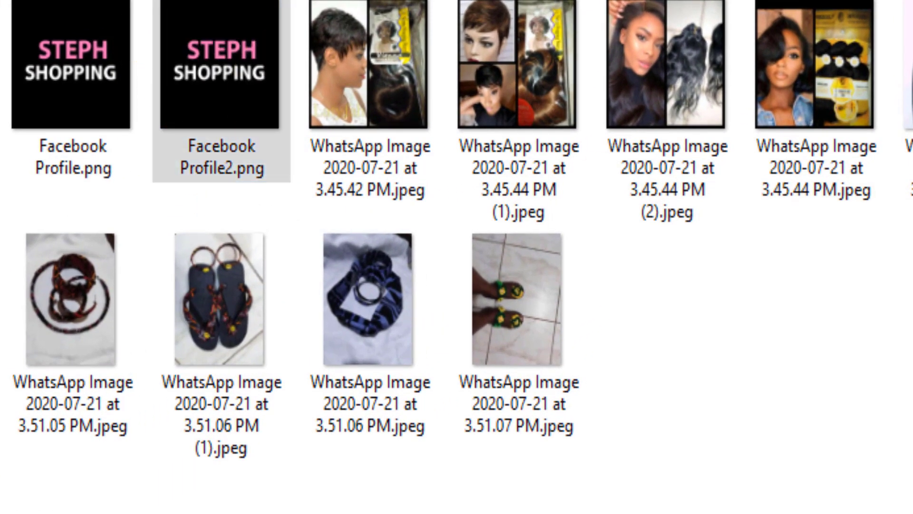
key(Return)
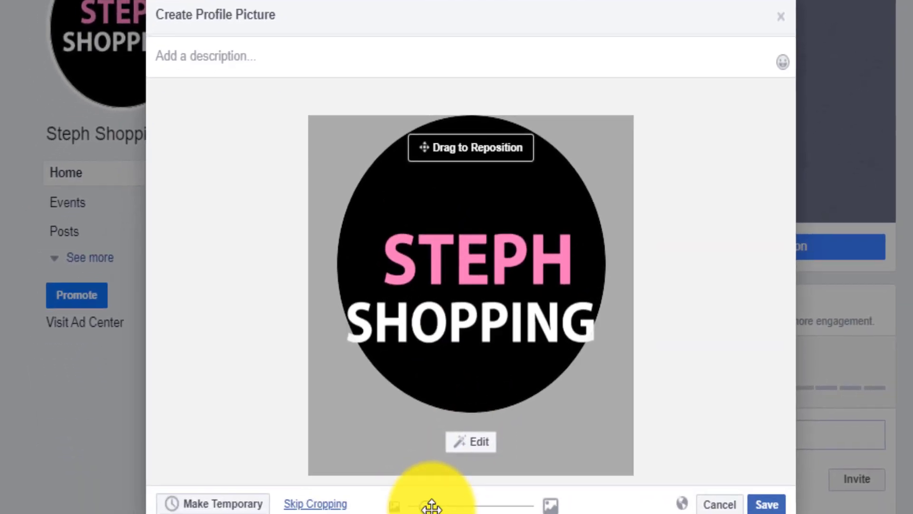
mouse_move(431, 506)
mouse_down()
mouse_move(480, 507)
mouse_move(409, 507)
mouse_move(459, 498)
mouse_move(426, 491)
mouse_up()
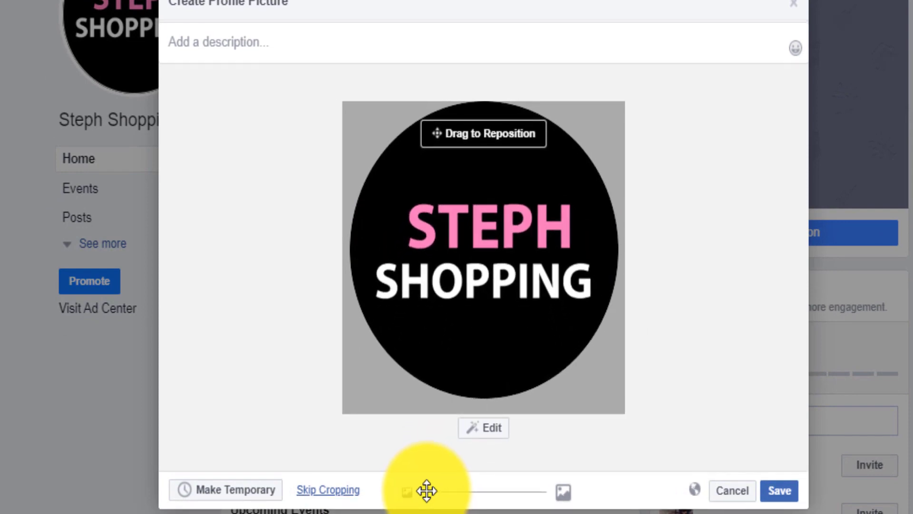
click(776, 492)
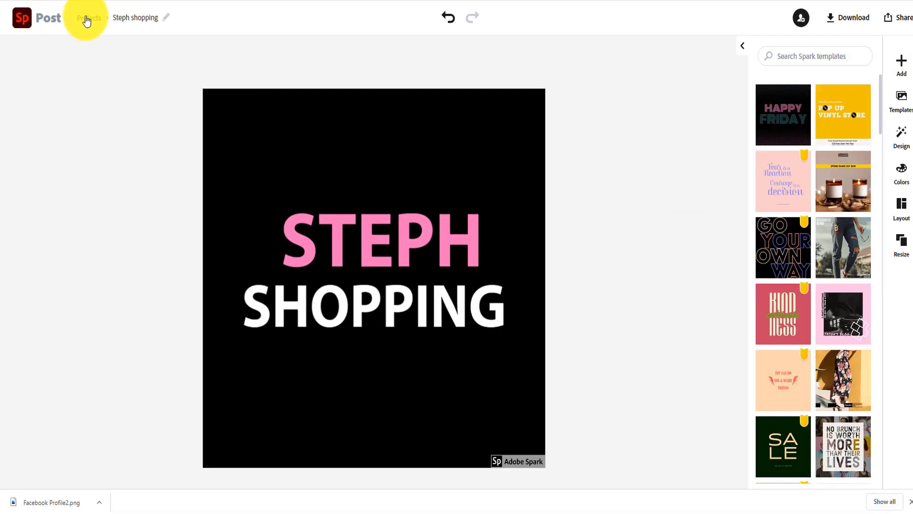
Save the post and start a new custom-size graphic using the STANDARD Banner preset.
click(86, 18)
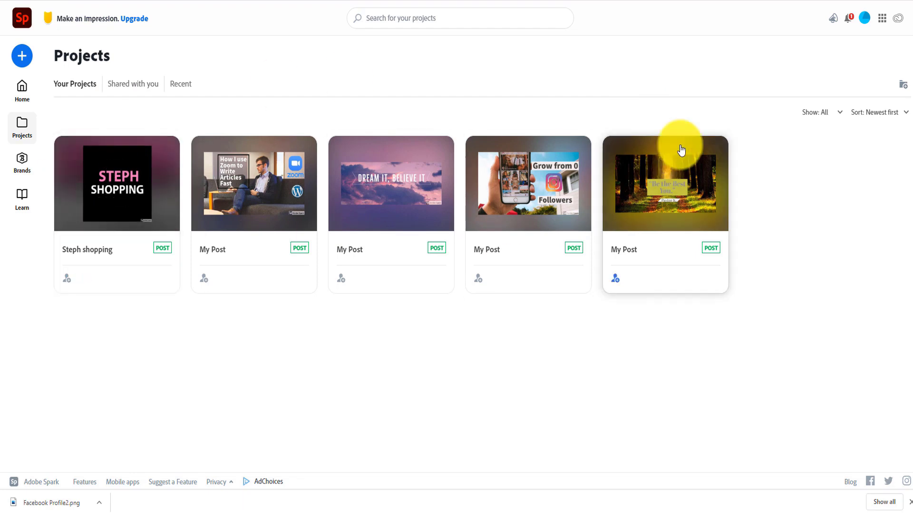
click(23, 56)
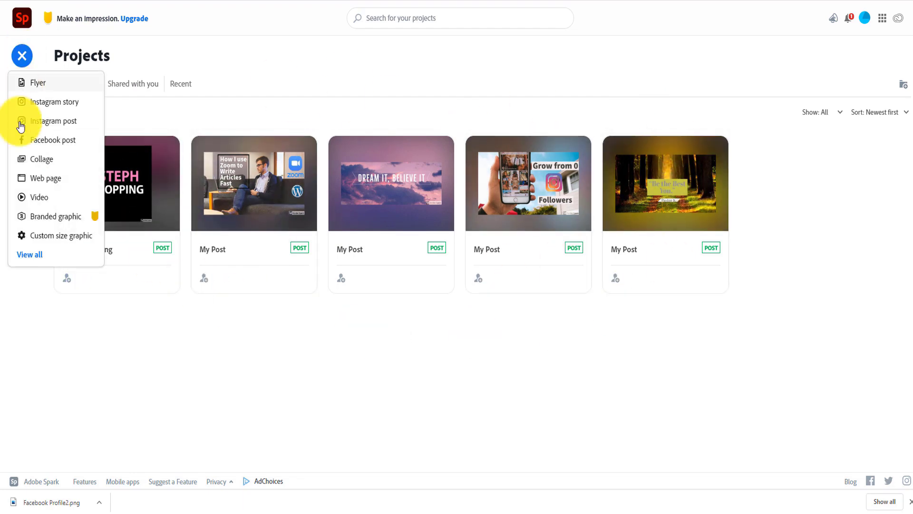
click(43, 237)
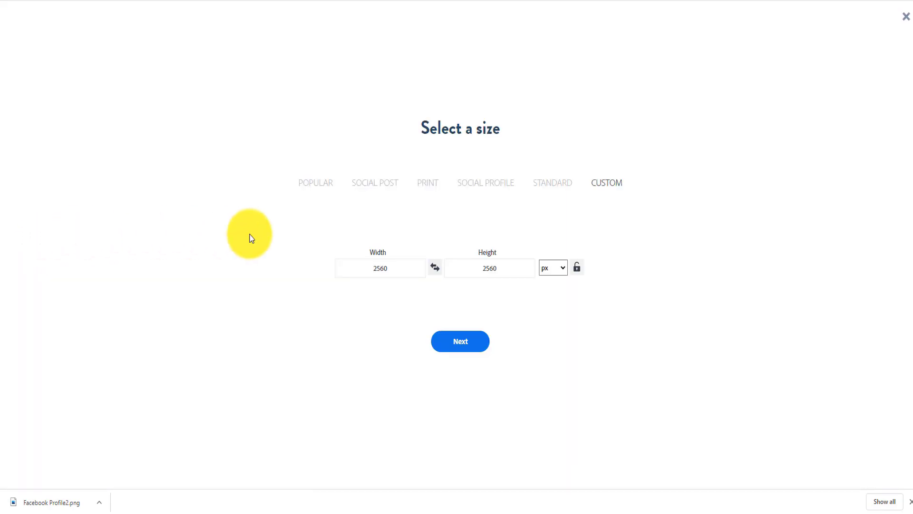
click(557, 185)
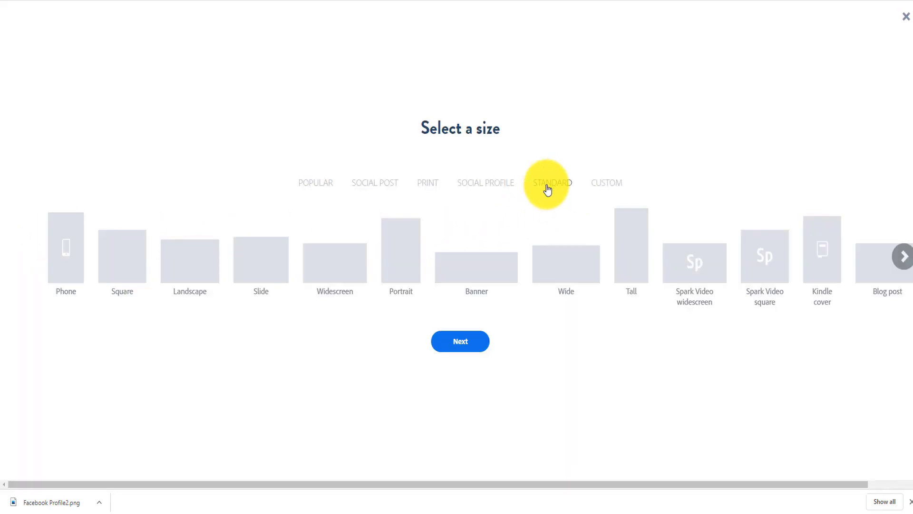
click(468, 267)
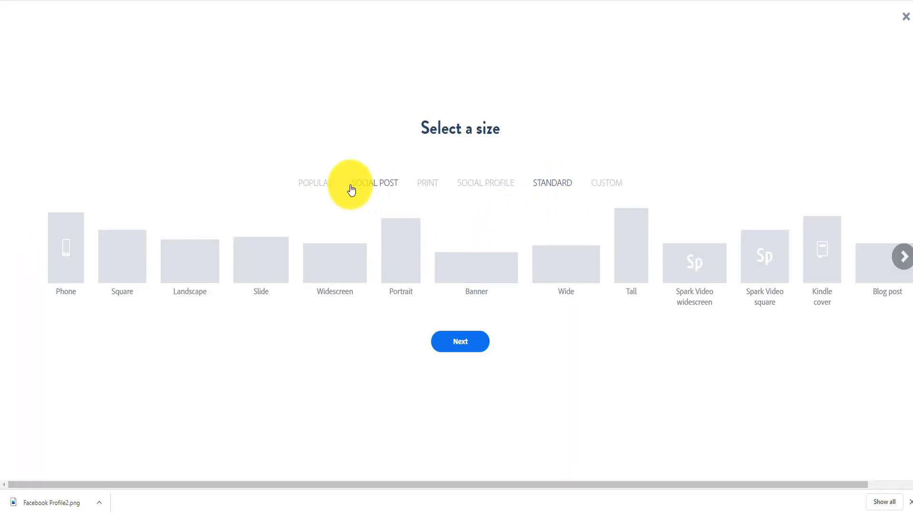
click(317, 185)
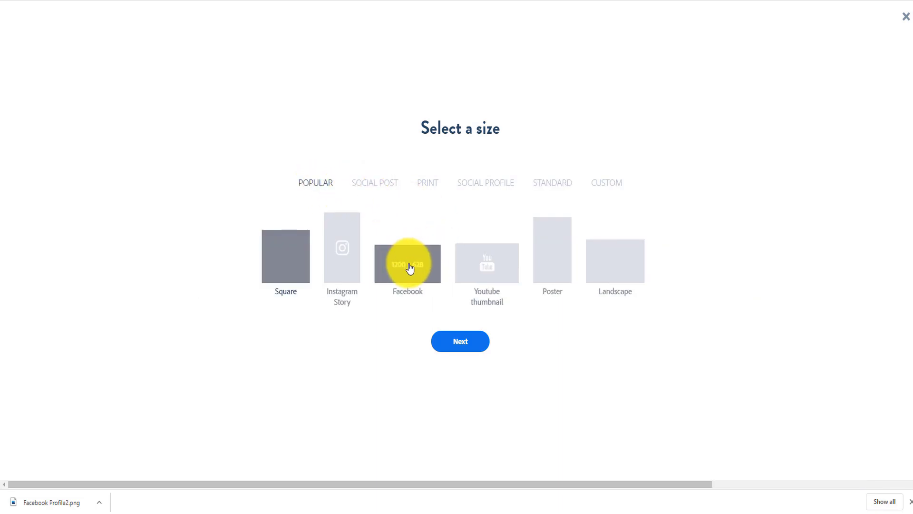
click(552, 183)
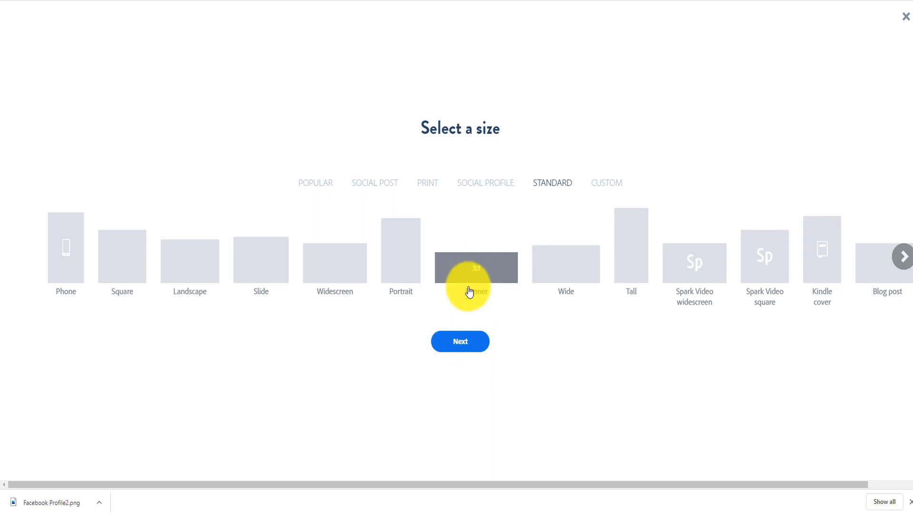
click(471, 353)
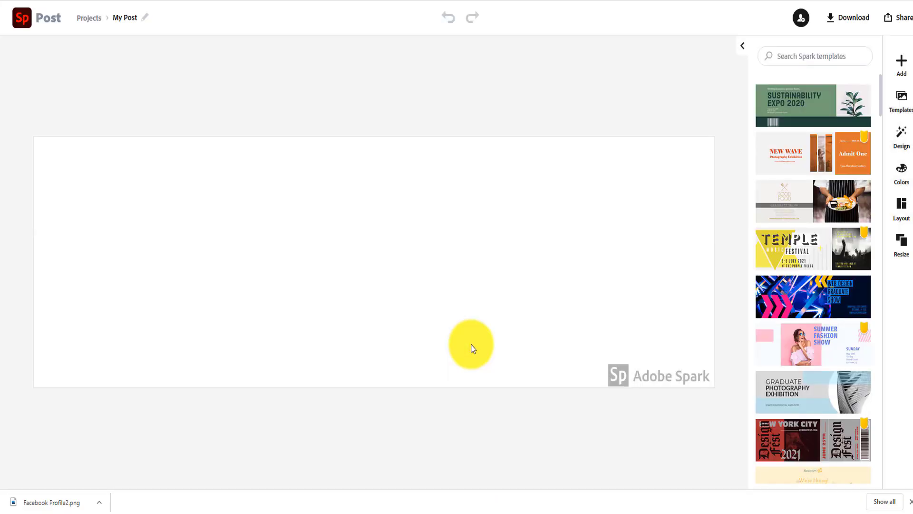
Search the free stock photos for 'shopping'.
click(902, 61)
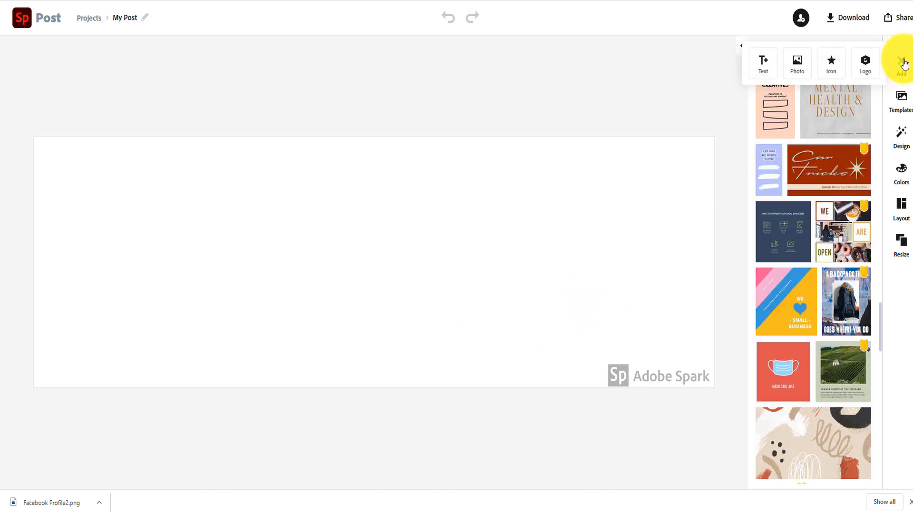
click(796, 60)
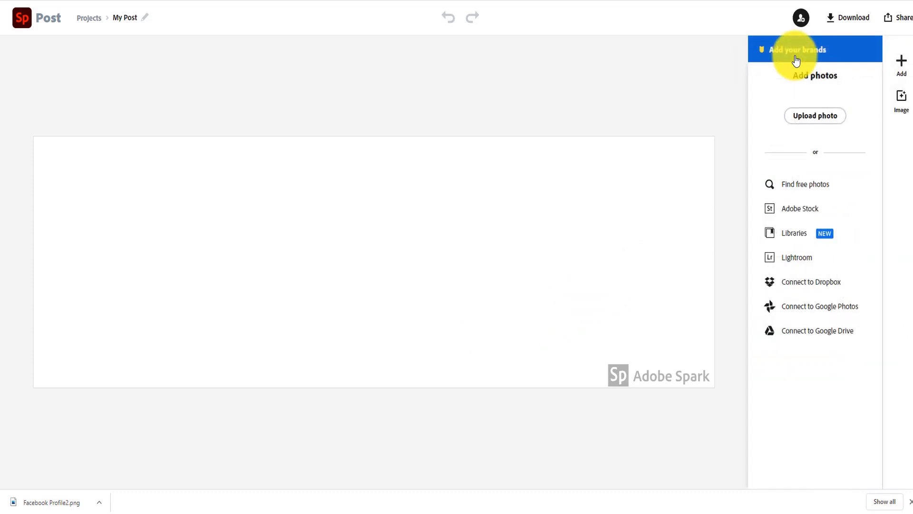
click(822, 189)
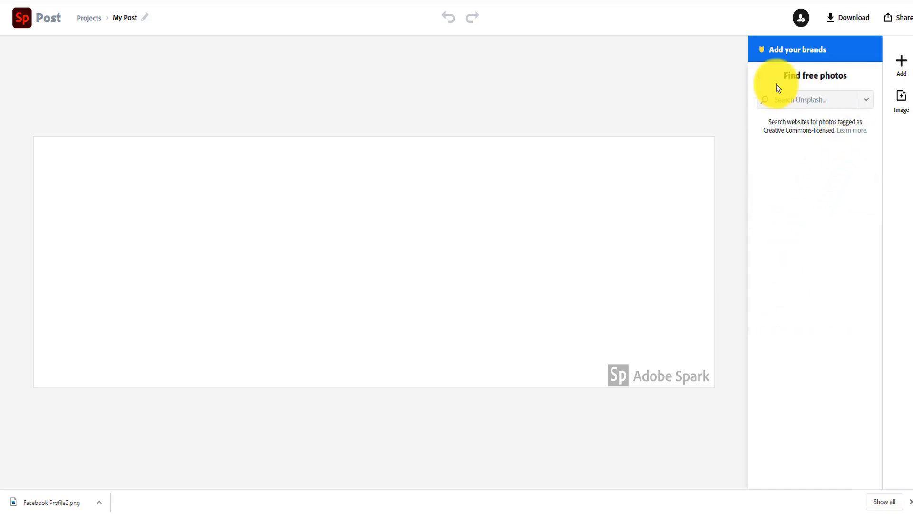
click(809, 208)
click(758, 75)
click(858, 100)
text(shopping)
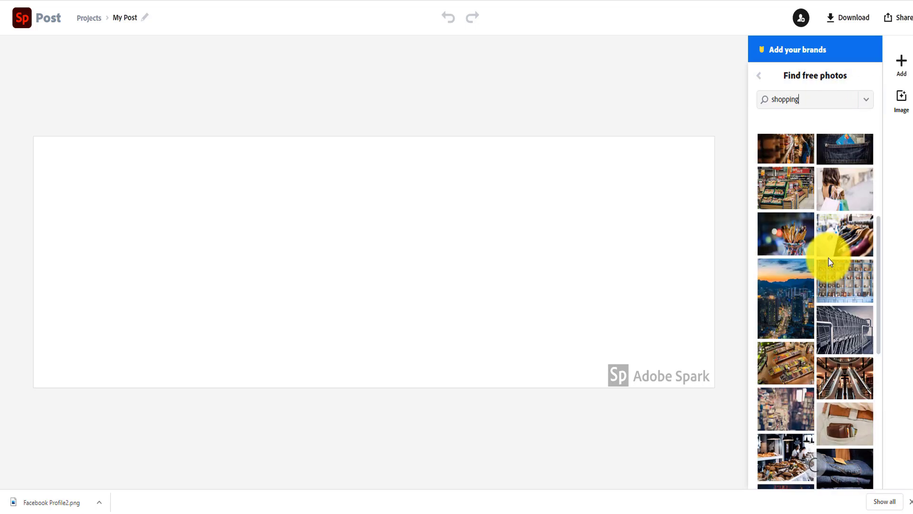
Set a photo of a woman carrying shopping bags as the banner background and reposition it.
scroll(846, 295, down, 10)
scroll(853, 332, down, 15)
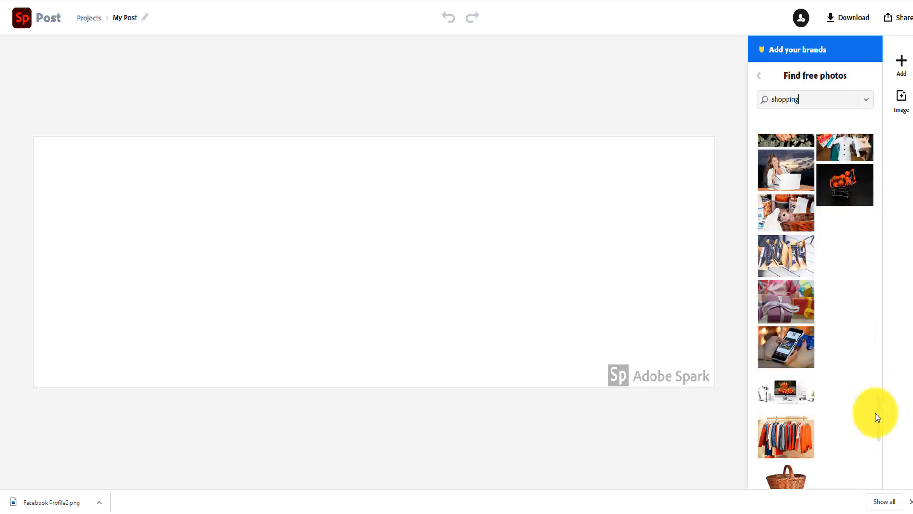
drag(878, 416, 878, 157)
scroll(844, 277, down, 1)
click(844, 343)
click(417, 301)
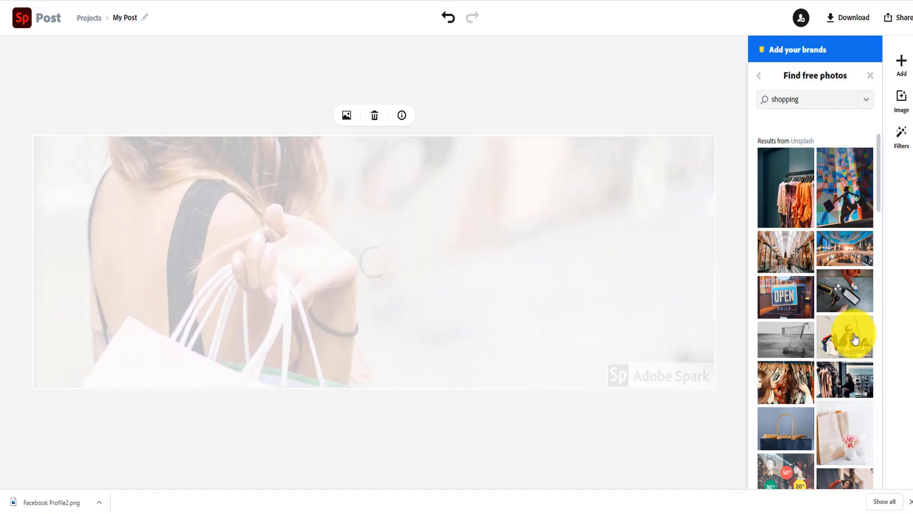
drag(560, 214, 676, 350)
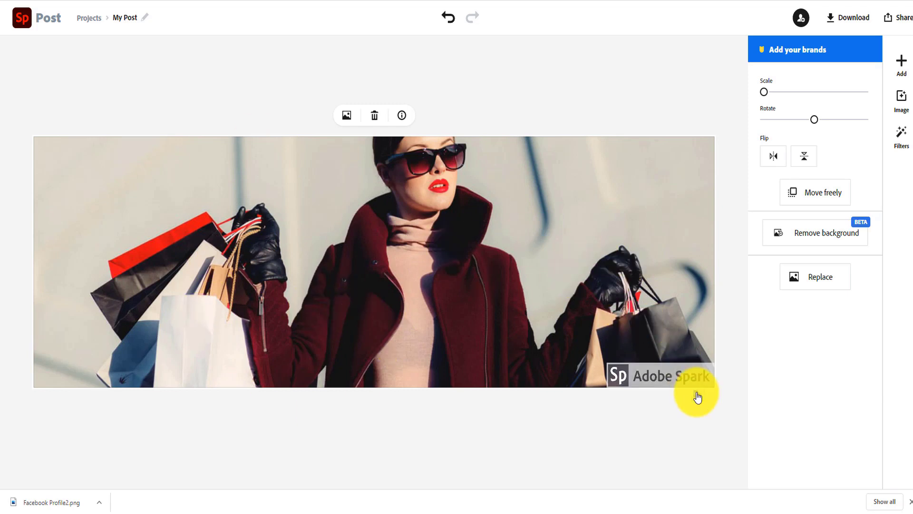
Add the Inner Beauty text design and replace its wording with StephShopping.com.
click(904, 62)
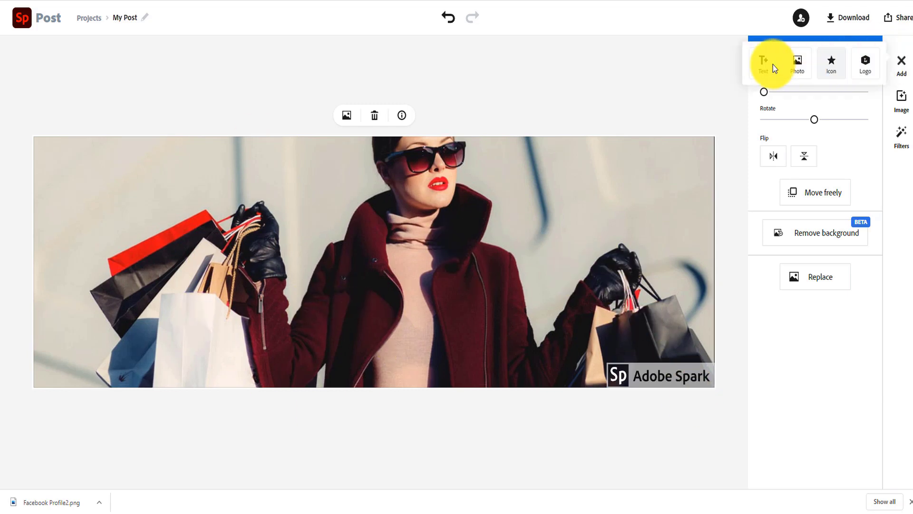
click(758, 66)
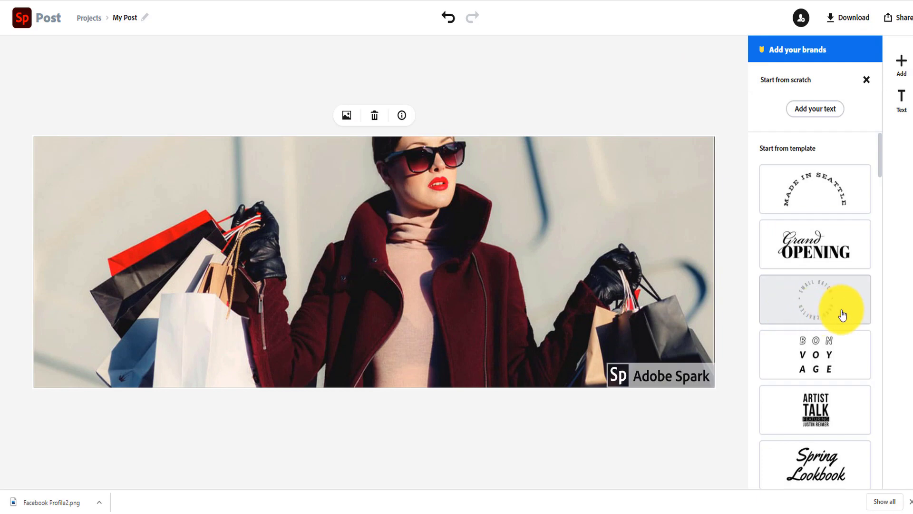
scroll(839, 291, down, 12)
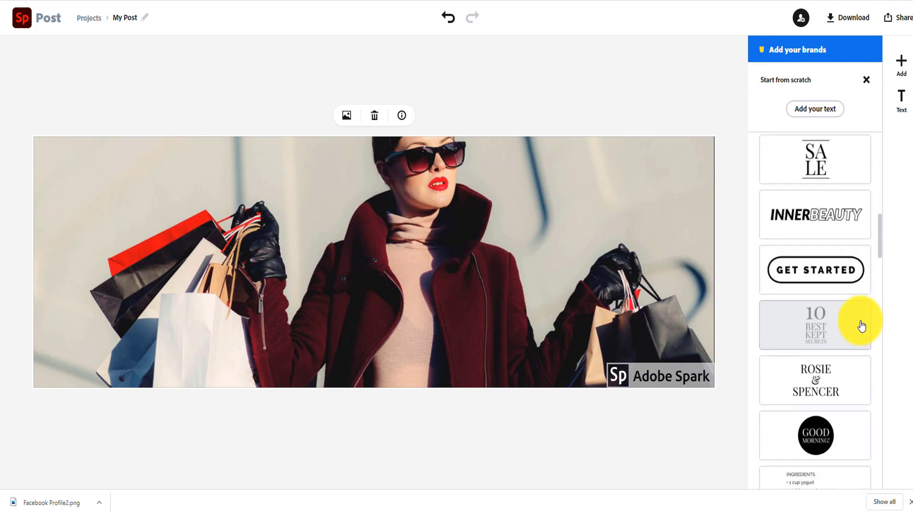
click(836, 225)
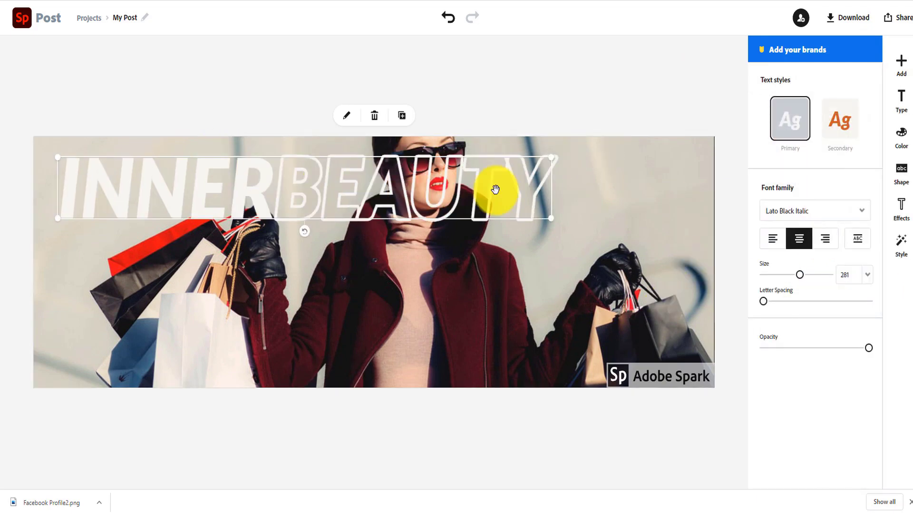
double_click(158, 179)
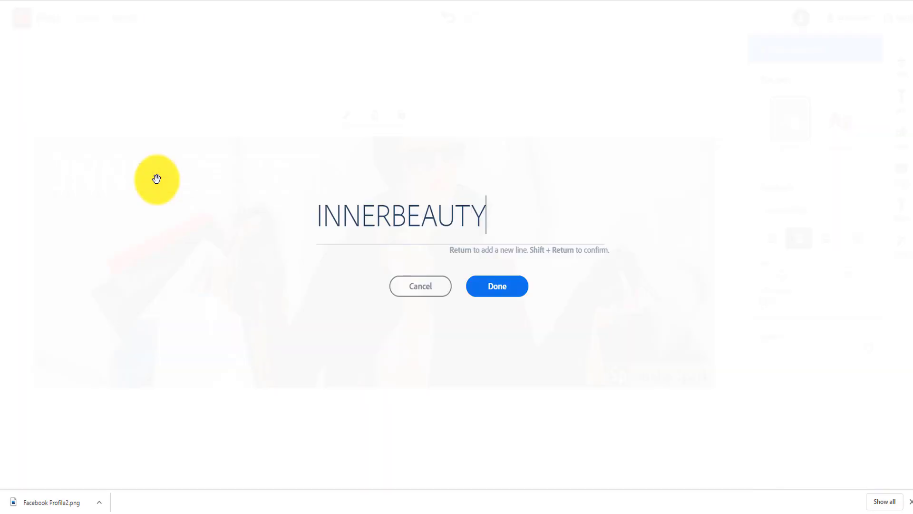
drag(483, 205, 310, 215)
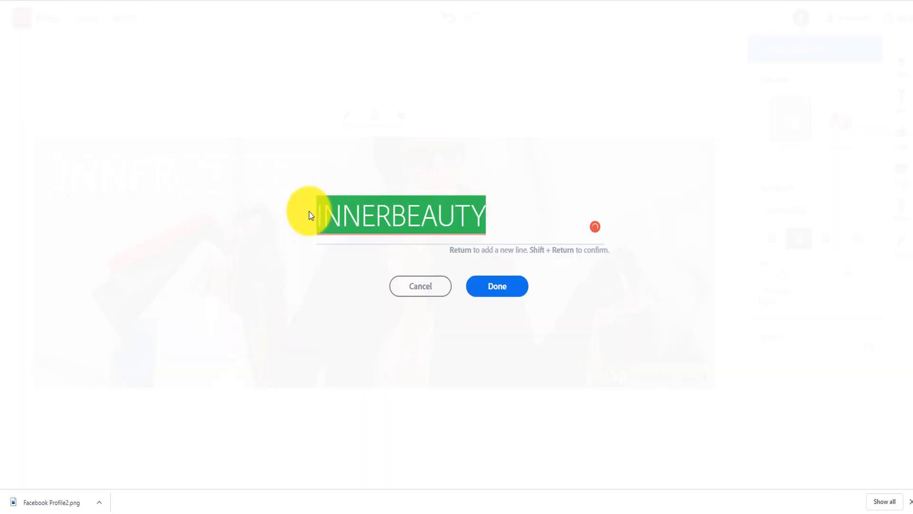
text(Ste)
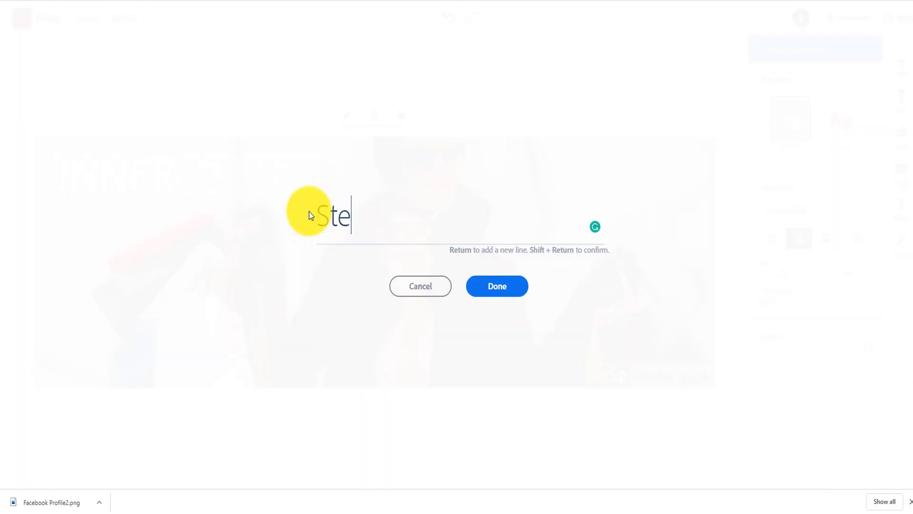
text(phS)
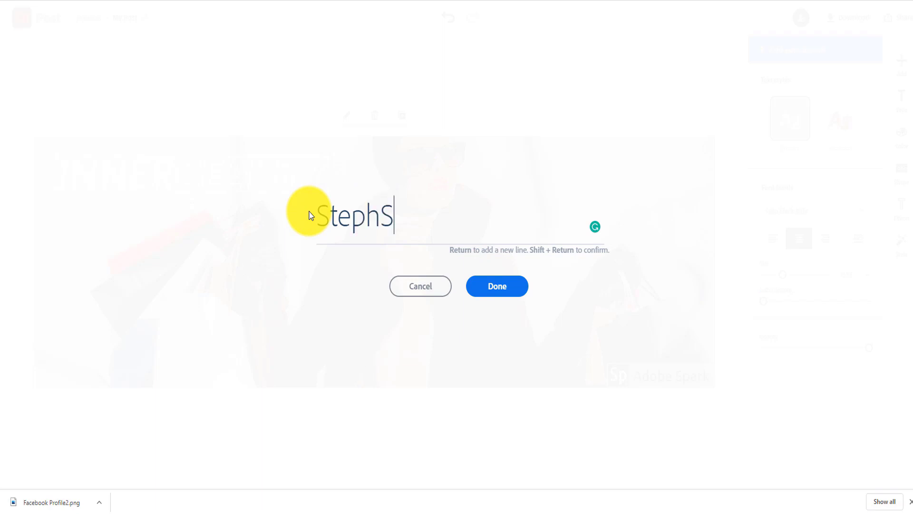
text(hopping)
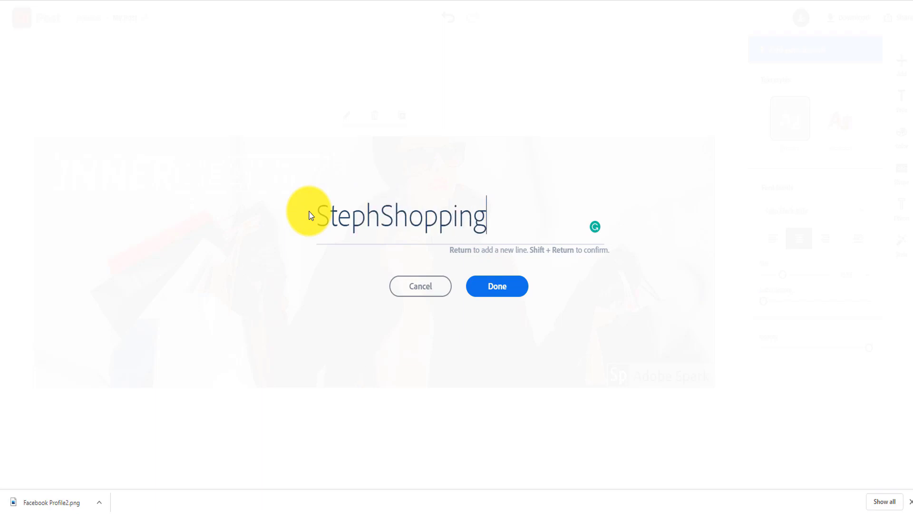
text(.com)
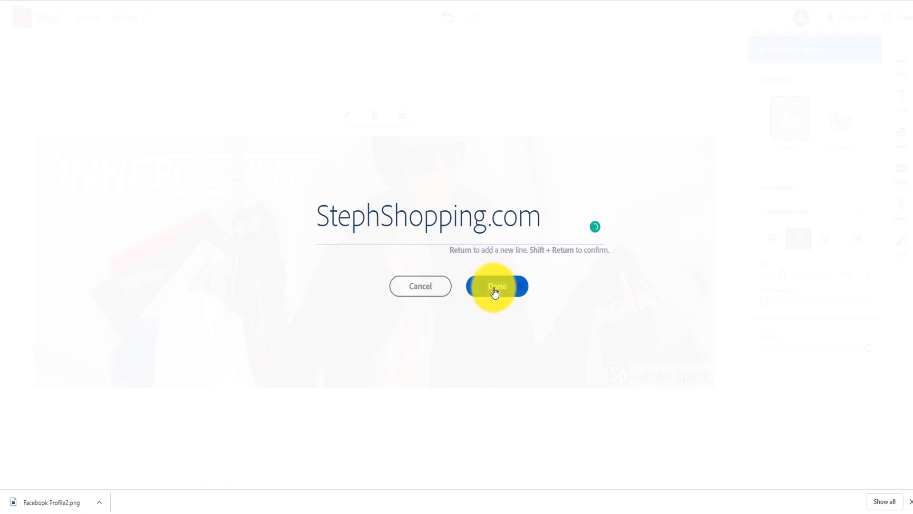
click(493, 287)
Shrink the StephShopping.com text into the top left and colour it pink.
drag(402, 199, 309, 199)
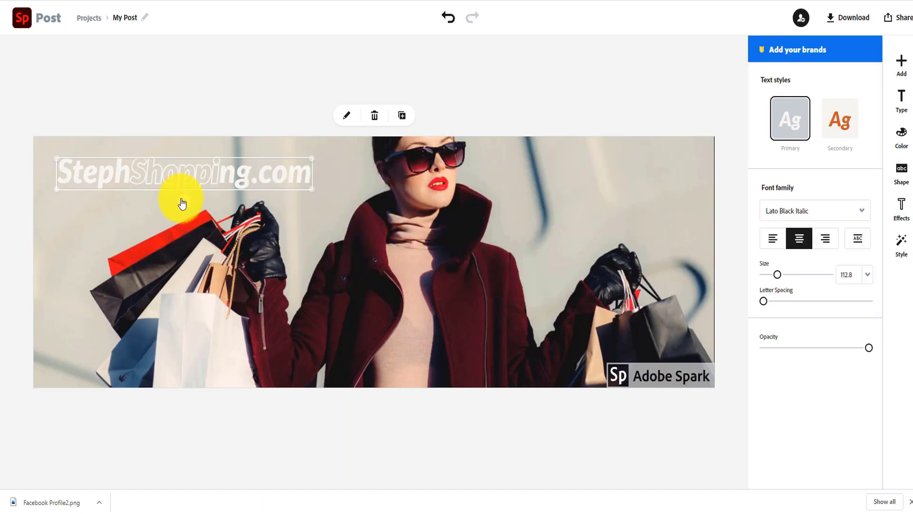
click(901, 136)
scroll(836, 304, down, 3)
click(813, 328)
click(792, 332)
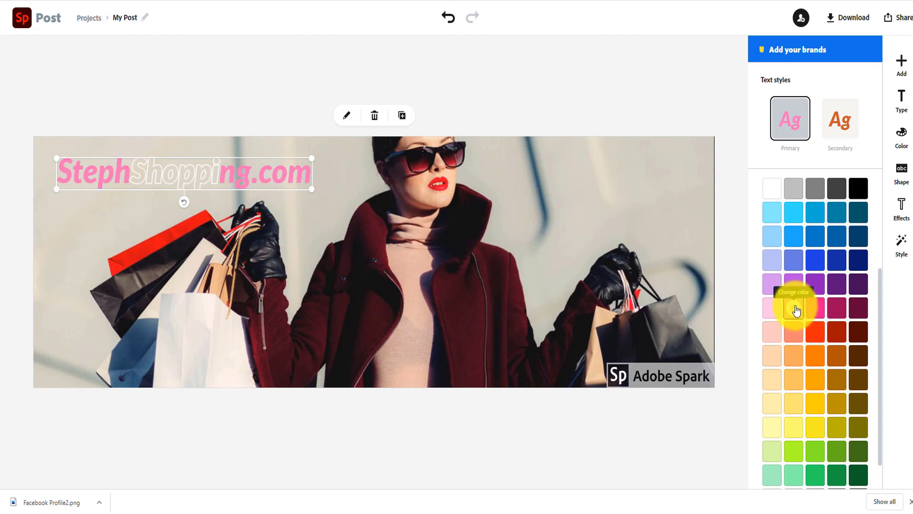
scroll(823, 194, up, 3)
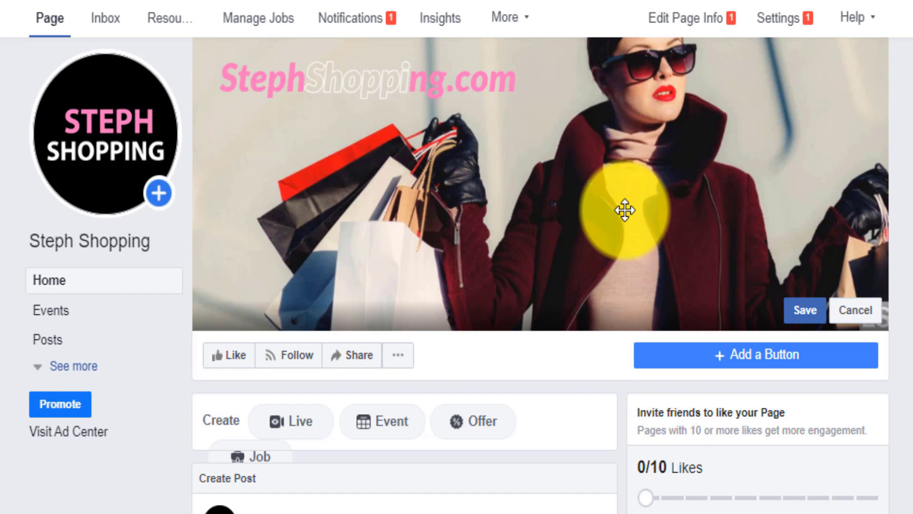
Save the StephShopping.com banner as the Steph Shopping page cover photo.
click(808, 313)
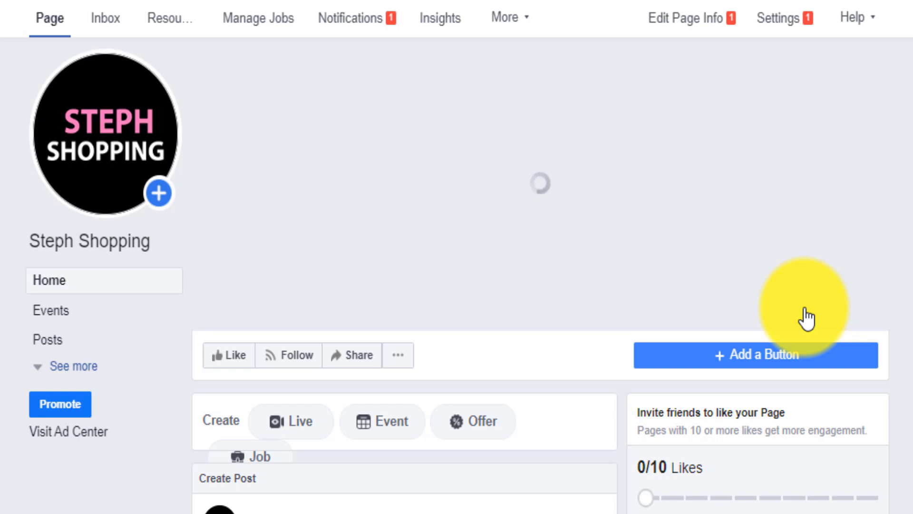
scroll(807, 319, down, 8)
scroll(815, 436, up, 8)
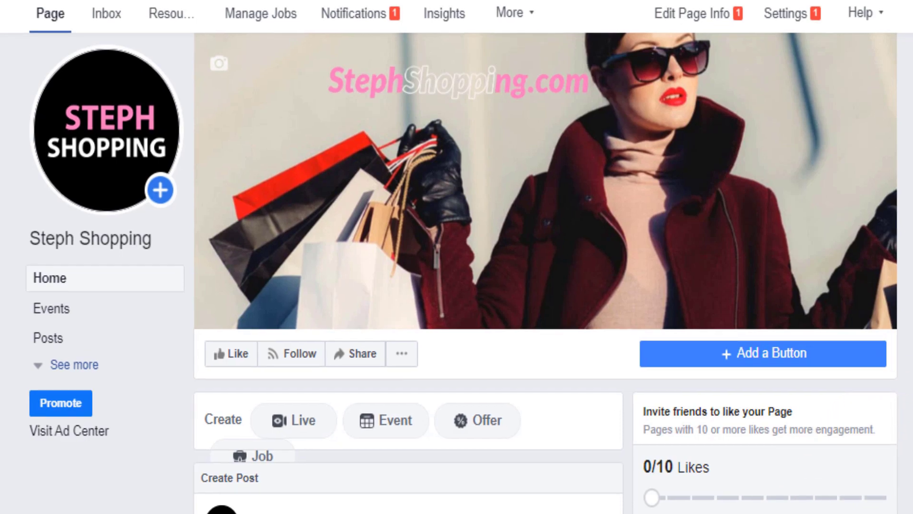
scroll(595, 285, down, 5)
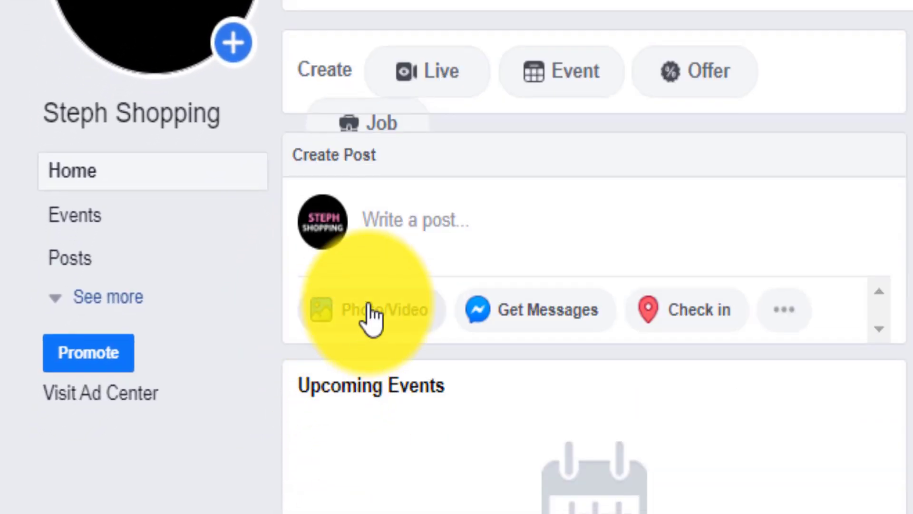
Start a new post on the page and choose Photo/Video to add pictures.
click(349, 311)
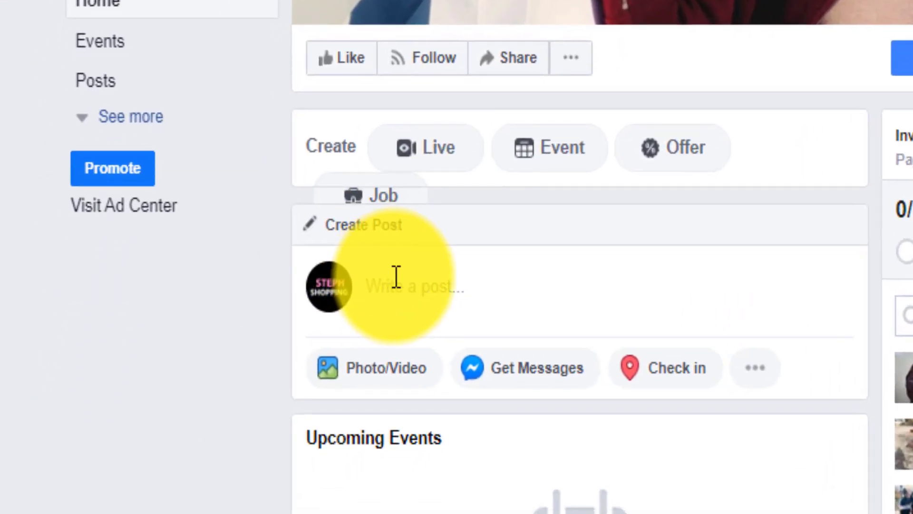
click(393, 279)
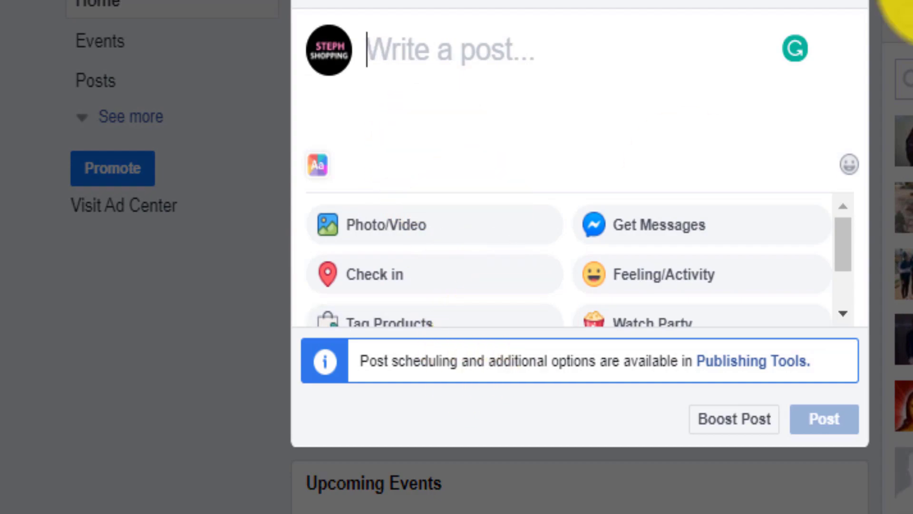
click(849, 1)
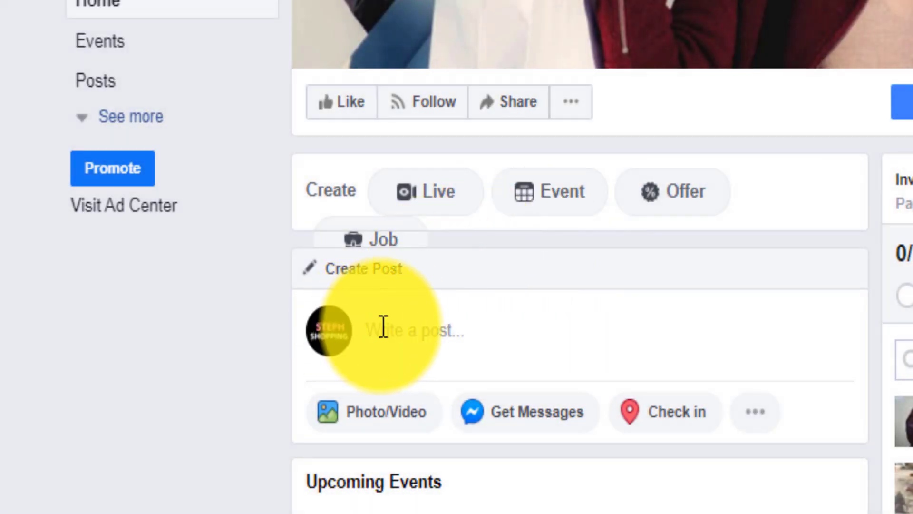
click(382, 326)
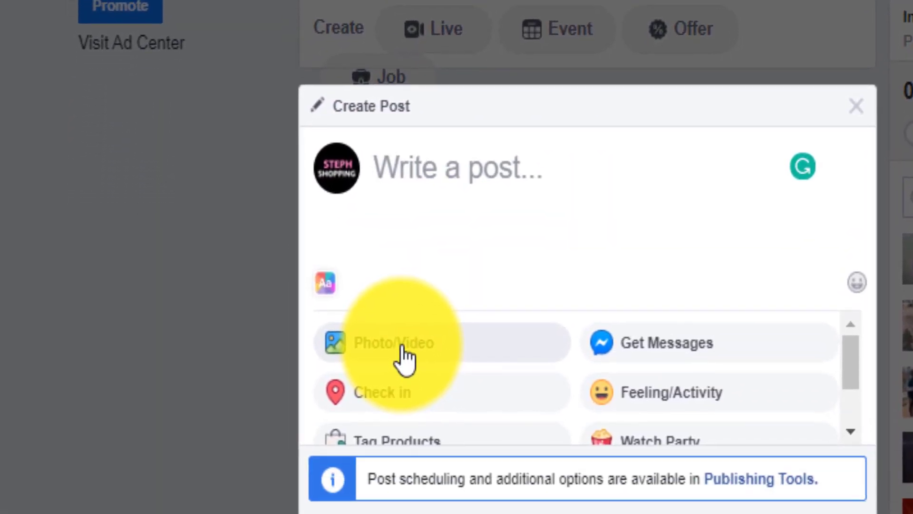
click(403, 358)
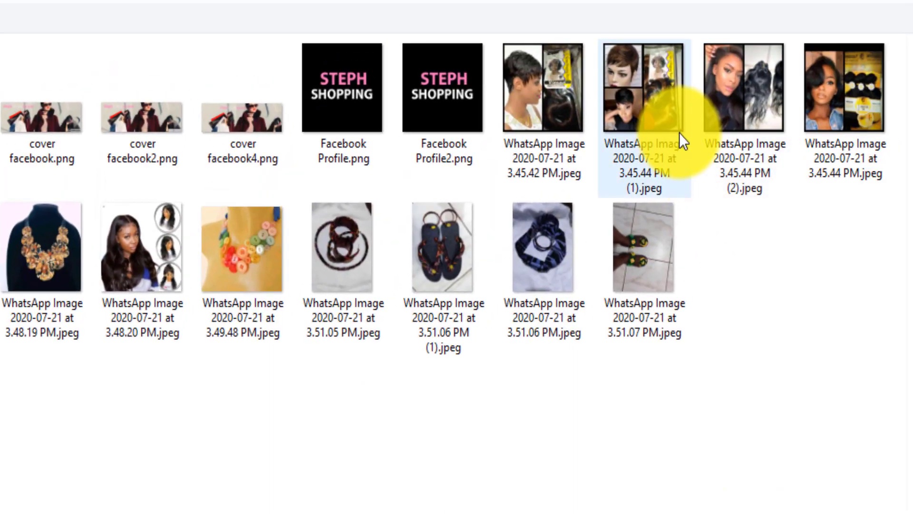
Select the three WhatsApp Image 3.45.44 PM wig photos and attach them via 3.45.42 PM.jpeg.
click(762, 77)
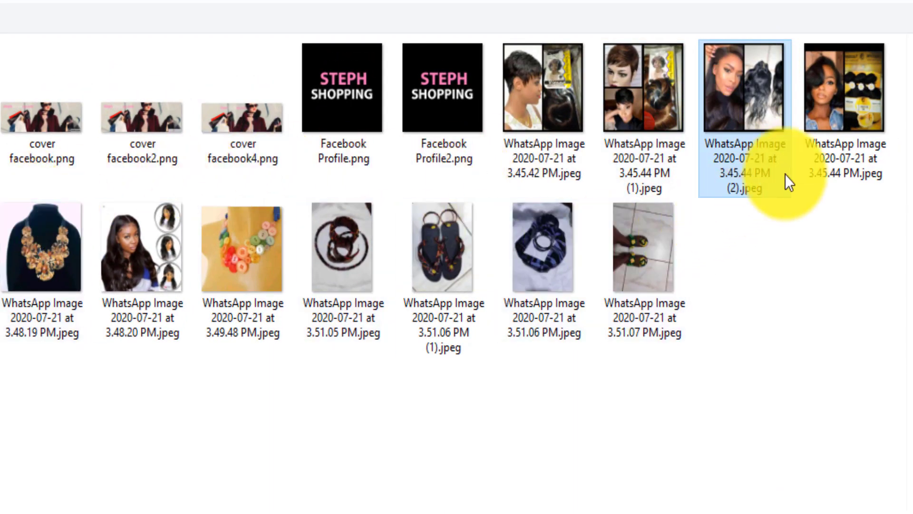
click(837, 97)
click(642, 110)
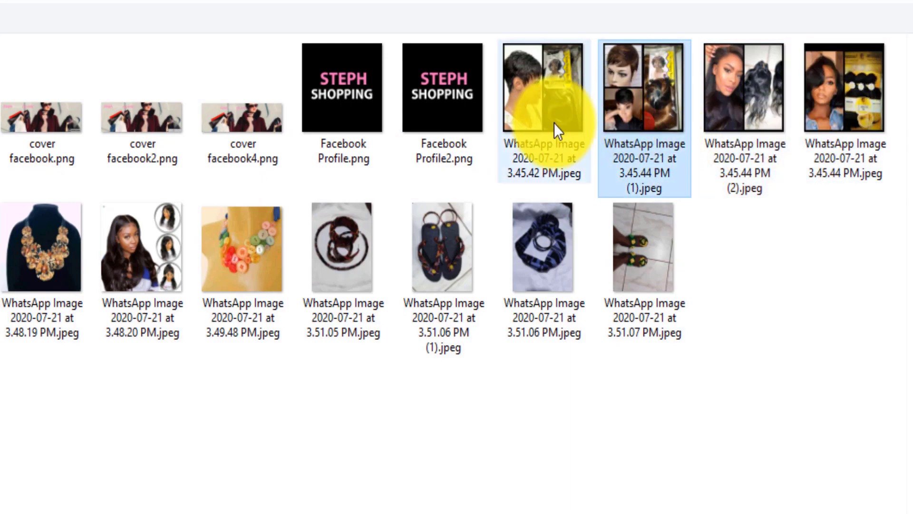
double_click(529, 110)
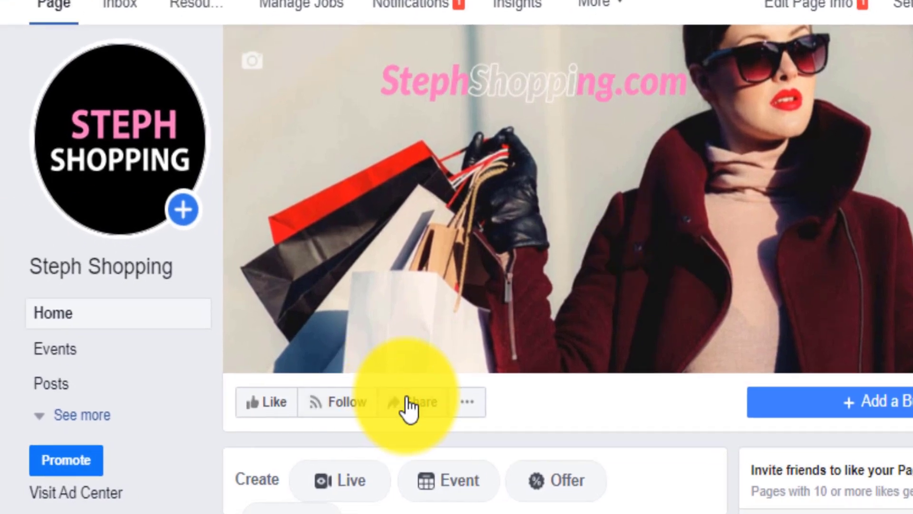
Share the Steph Shopping page and expand the Share on Your Timeline destination list.
click(407, 402)
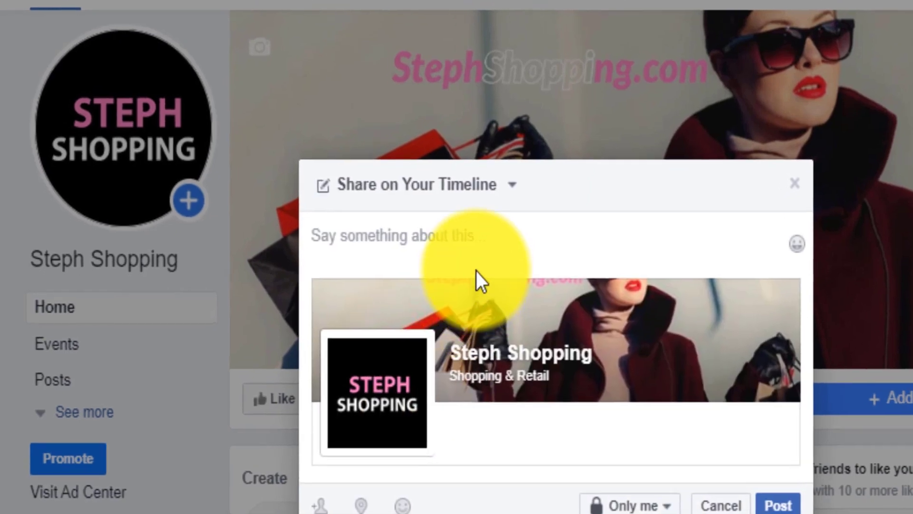
click(511, 185)
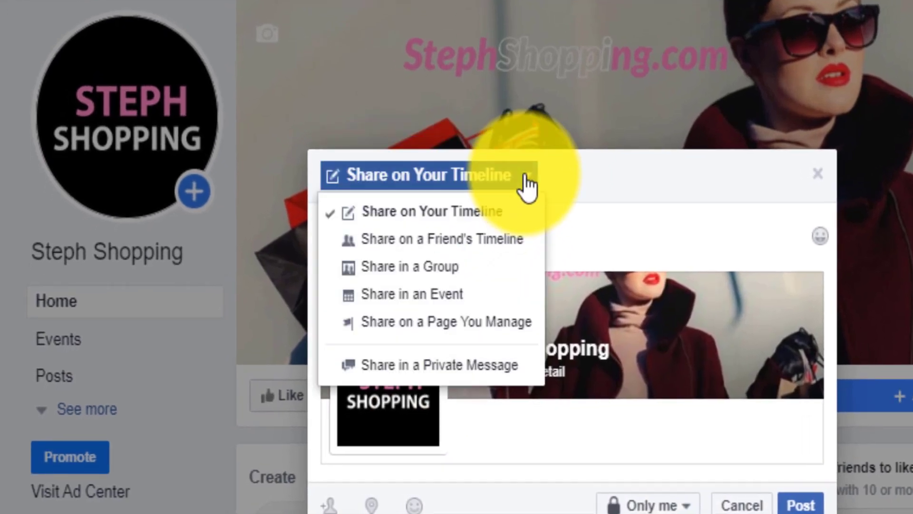
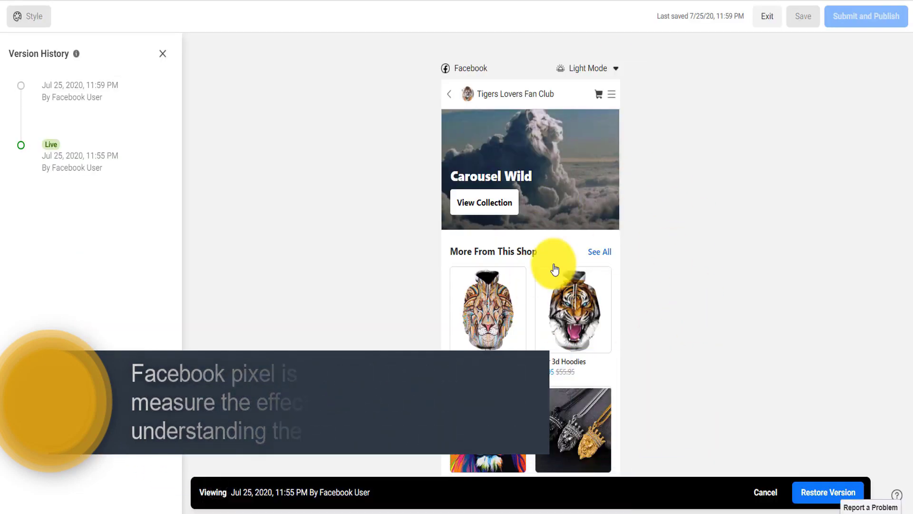
Open the Perfect Printed Tiger Hoodies product page from the WILD store's Just Arrived section.
scroll(555, 269, down, 4)
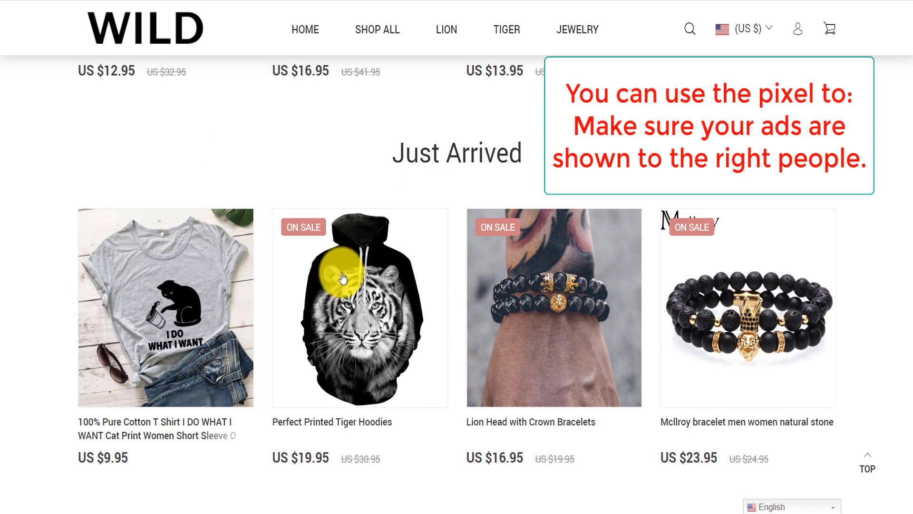
click(365, 359)
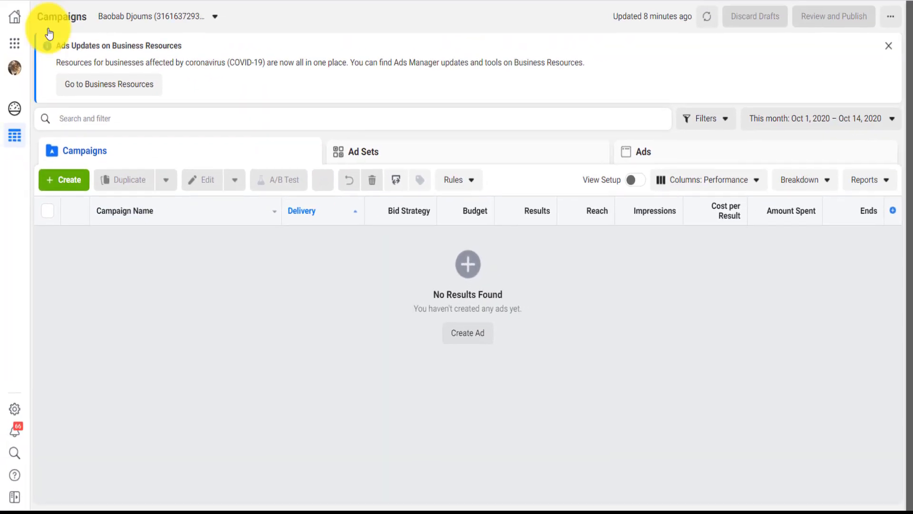
Go to the Pixels page under Business Settings > Data Sources.
click(14, 49)
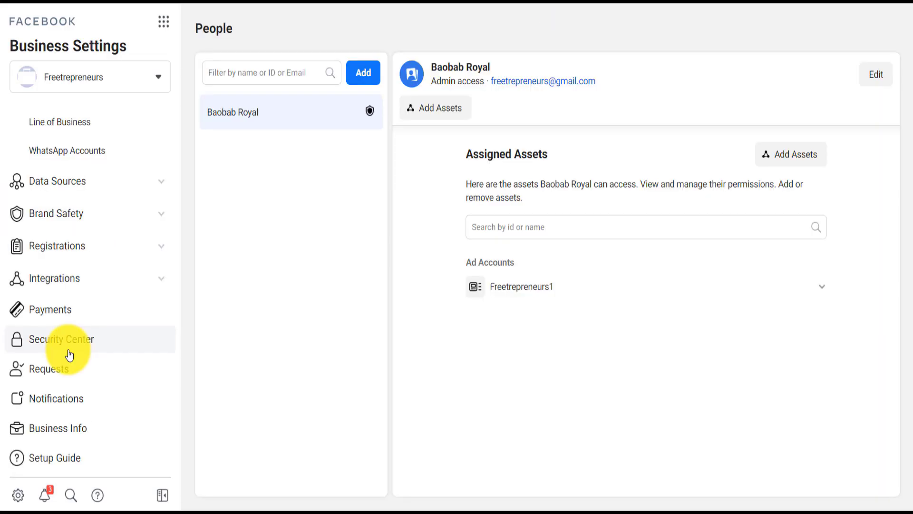
click(156, 185)
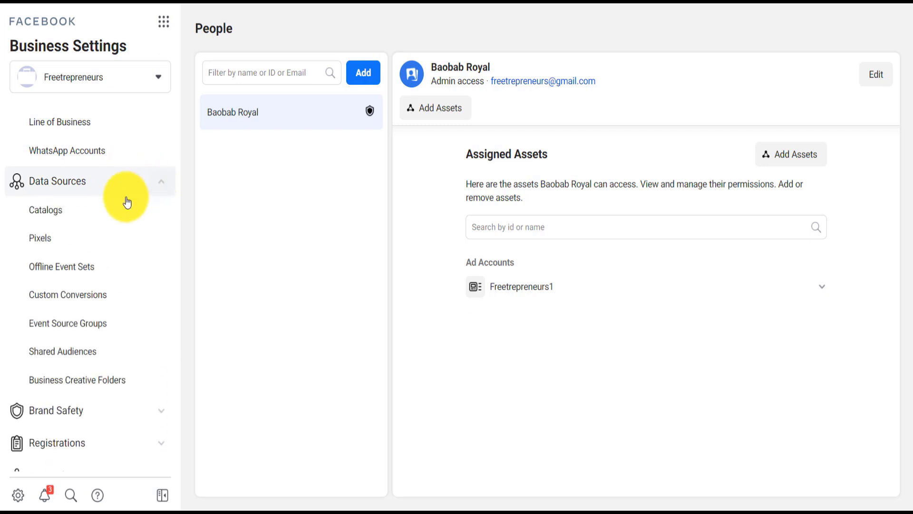
click(56, 245)
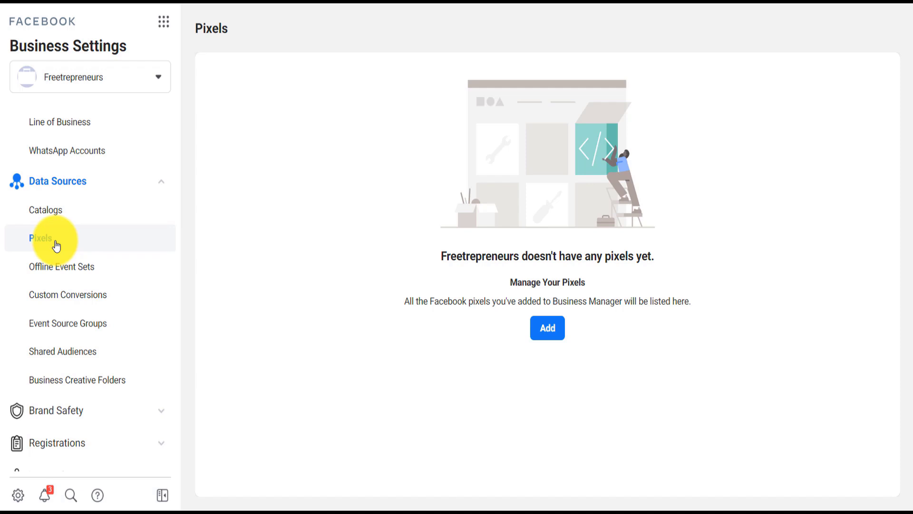
Add a new pixel, paste the store's website address and continue.
click(549, 323)
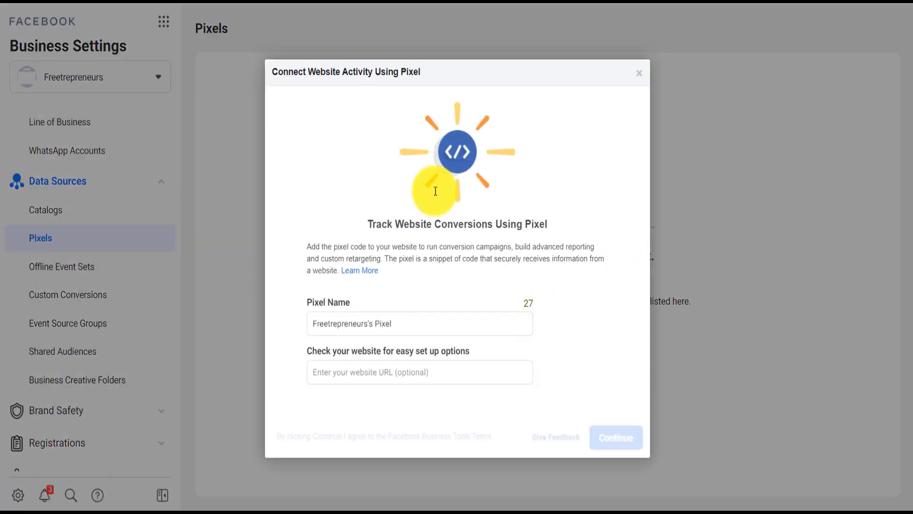
drag(275, 72, 423, 76)
click(544, 101)
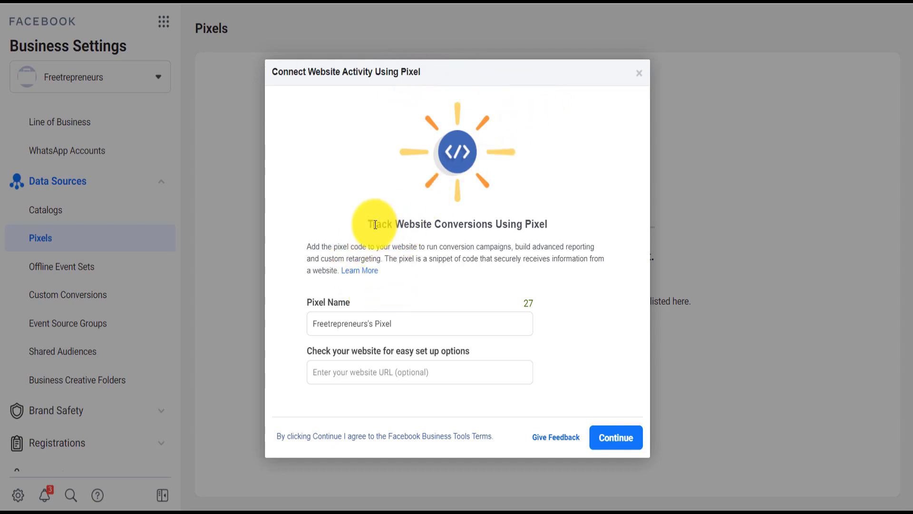
drag(373, 224, 549, 229)
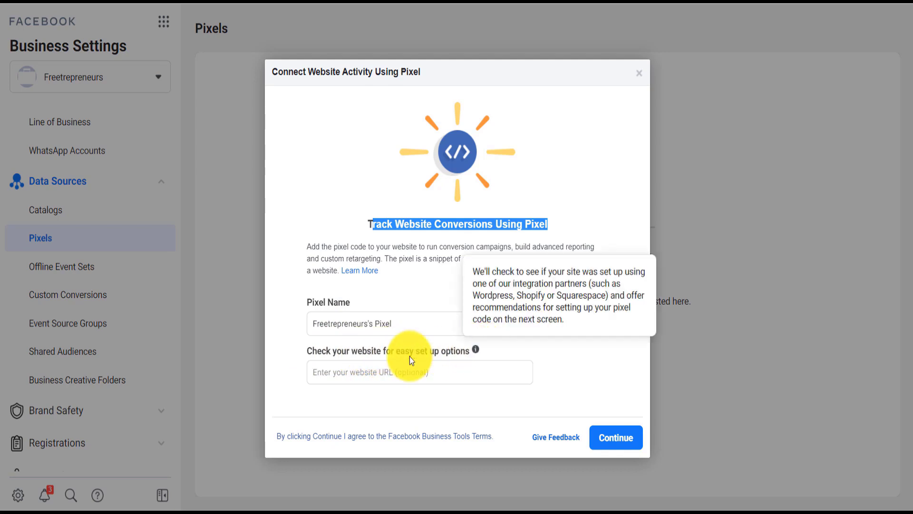
click(362, 373)
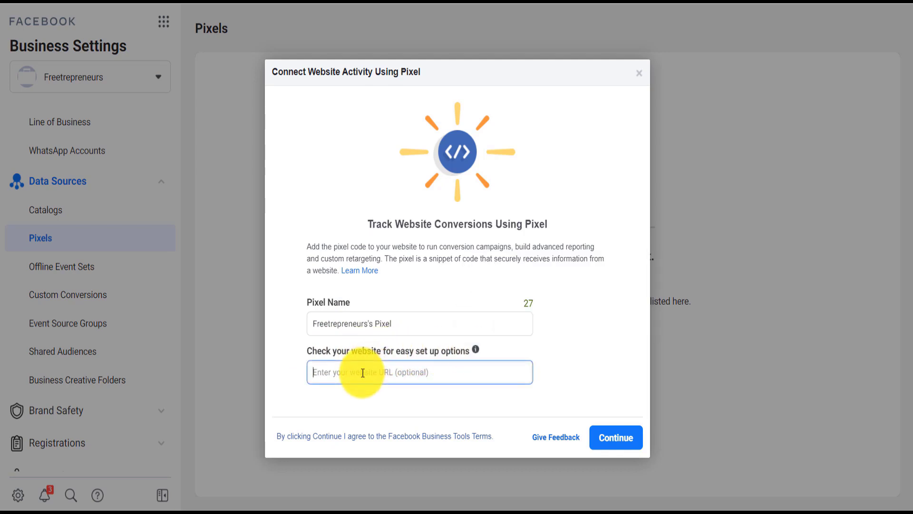
text(https://wild.baospace.com)
click(615, 441)
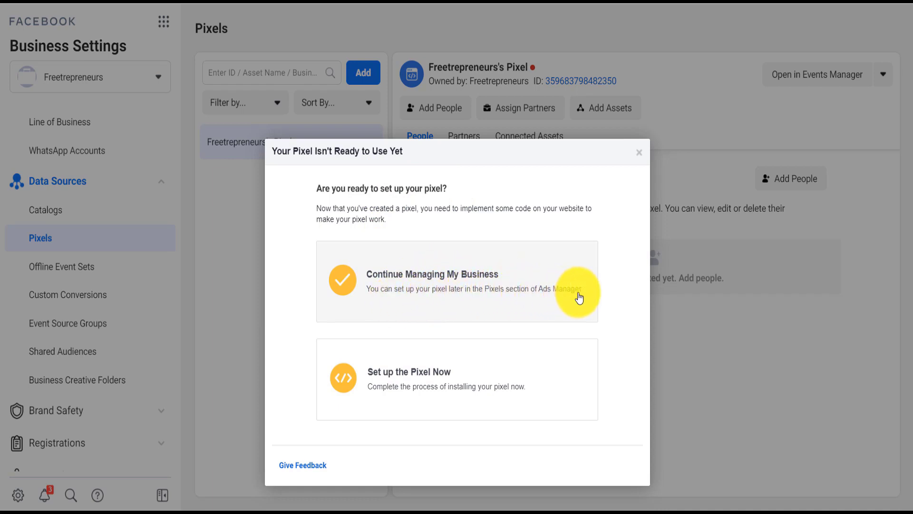
Set up the pixel now by manually adding code, and copy the pixel base code.
click(362, 376)
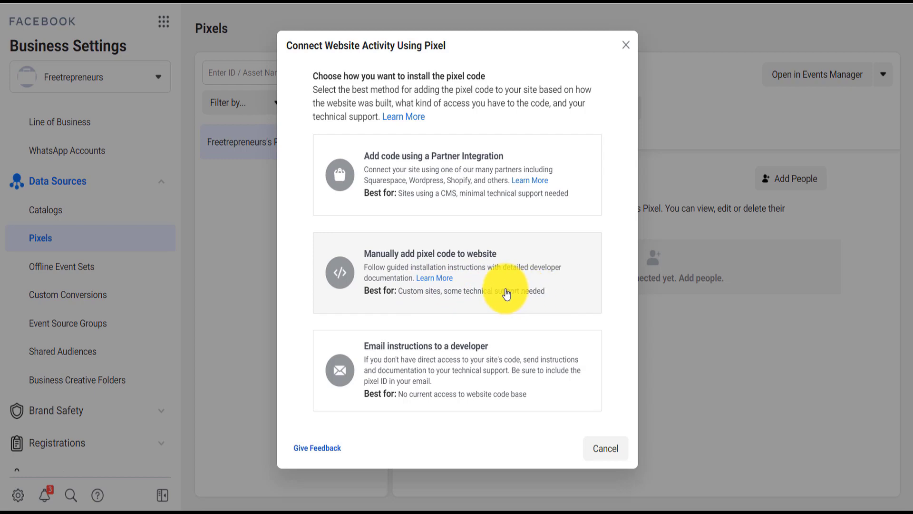
click(521, 291)
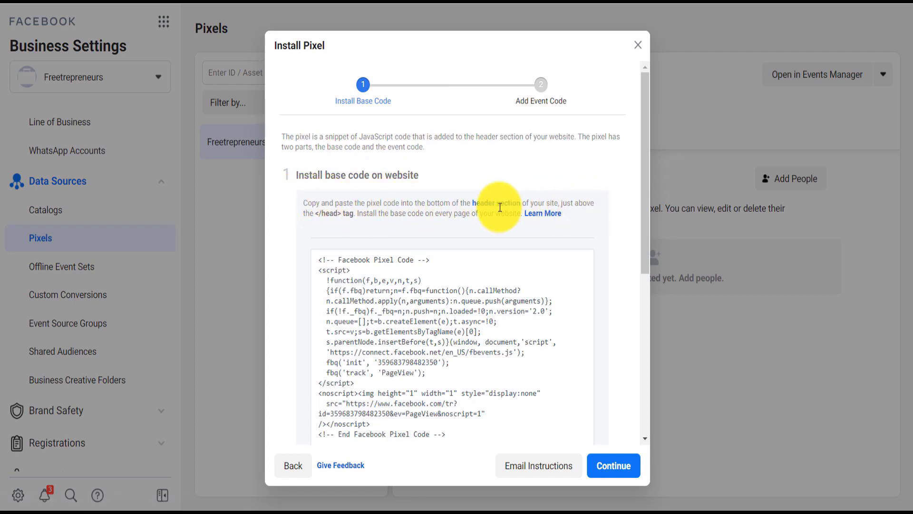
scroll(627, 261, down, 3)
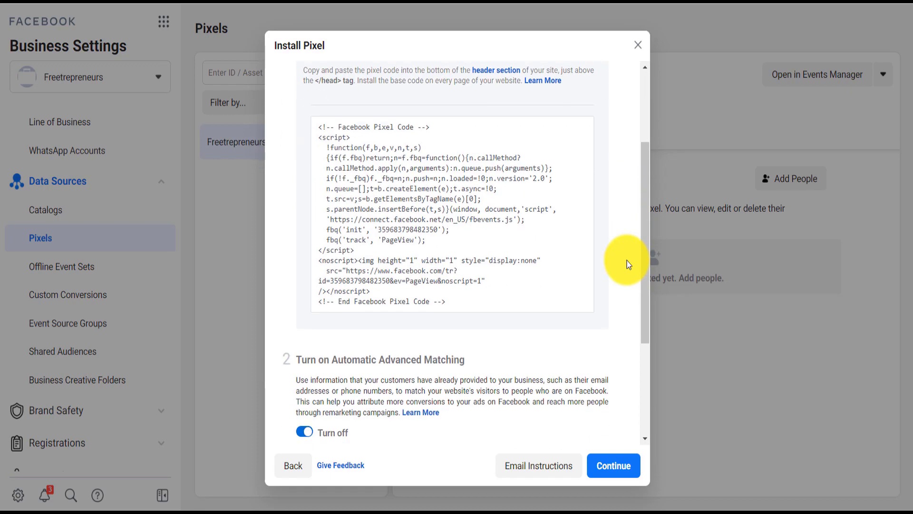
scroll(557, 259, down, 2)
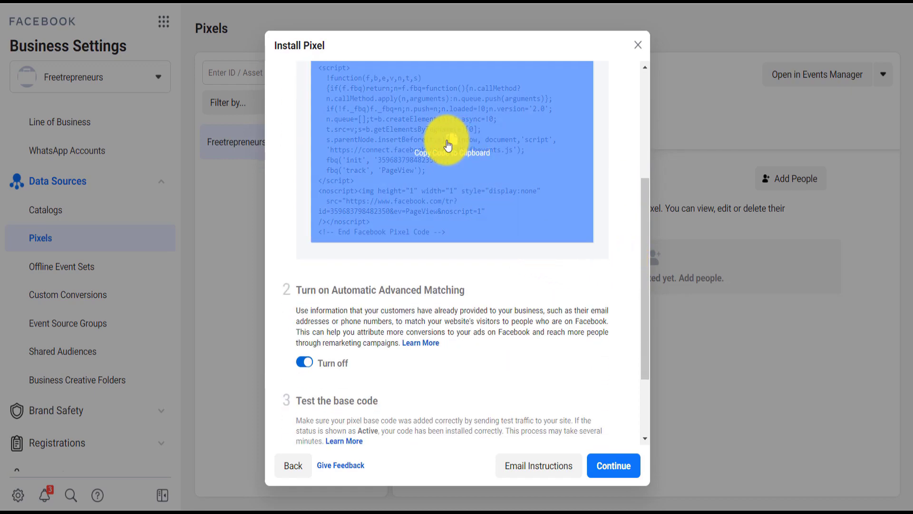
click(448, 145)
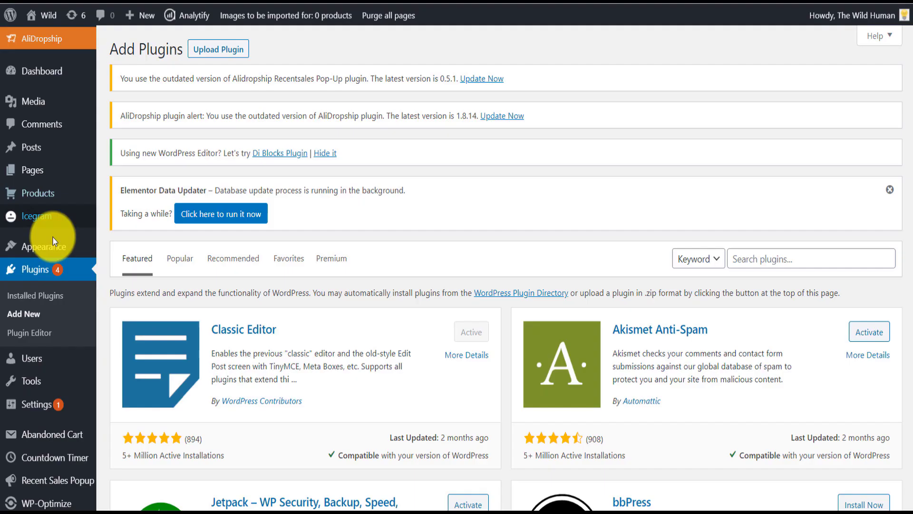
Search plugins for 'inser', then install and activate Insert Headers and Footers.
click(810, 266)
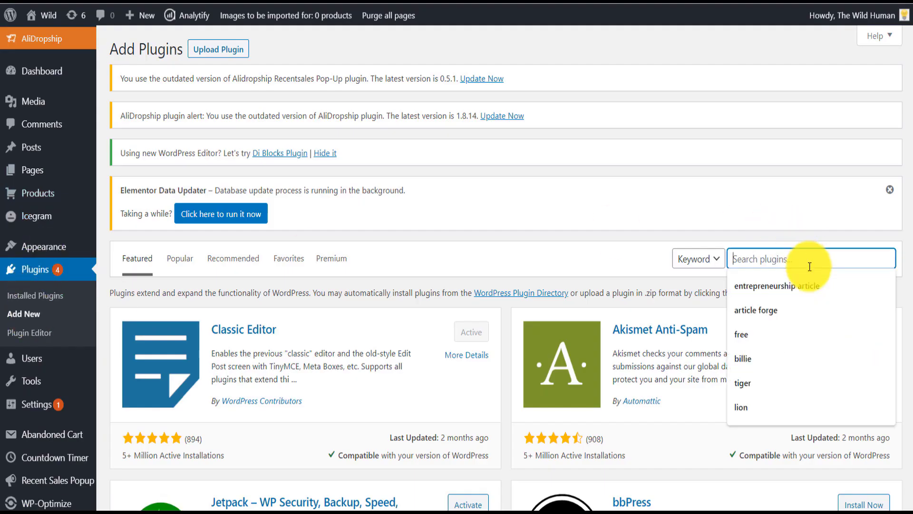
text(insert headers and footers)
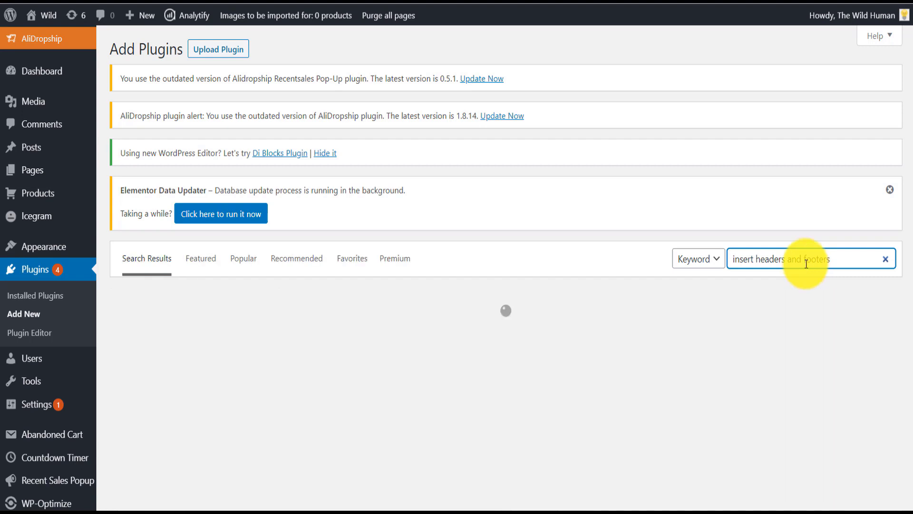
click(475, 337)
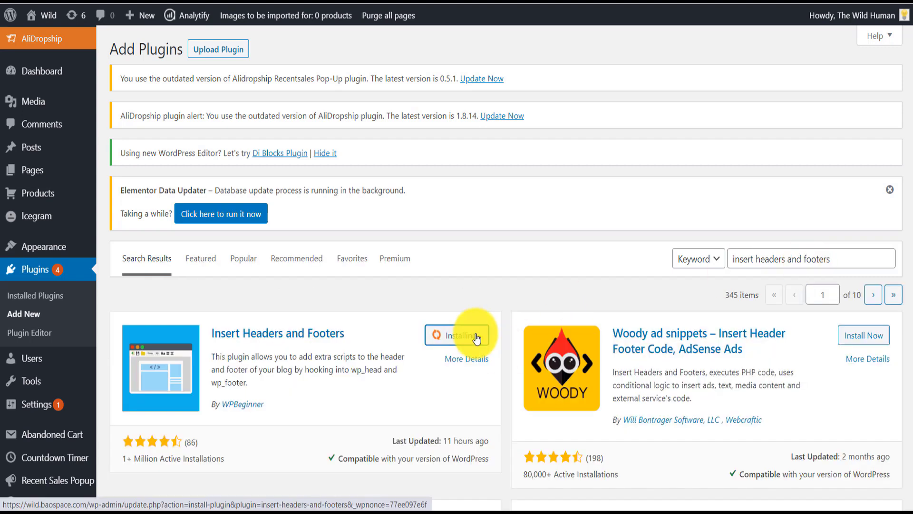
click(475, 337)
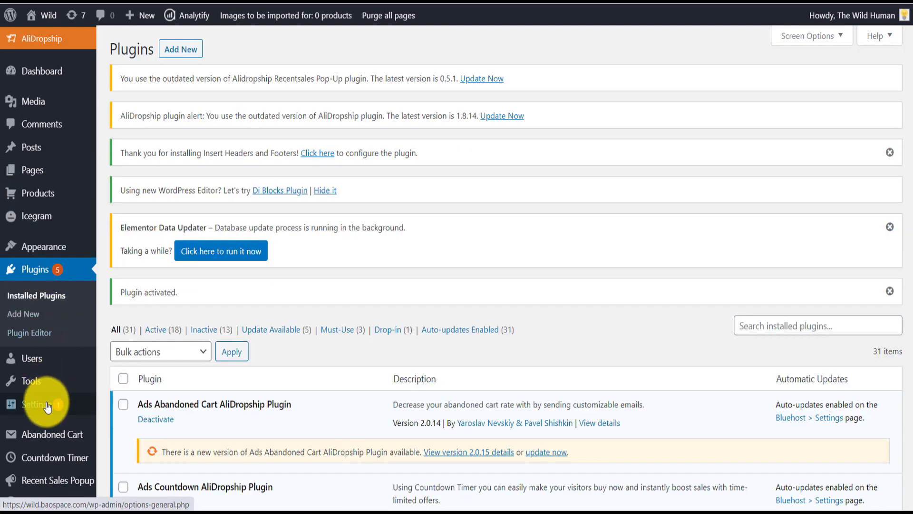
Paste the Facebook Pixel base code into Scripts in Header and save.
mouse_move(47, 406)
click(126, 429)
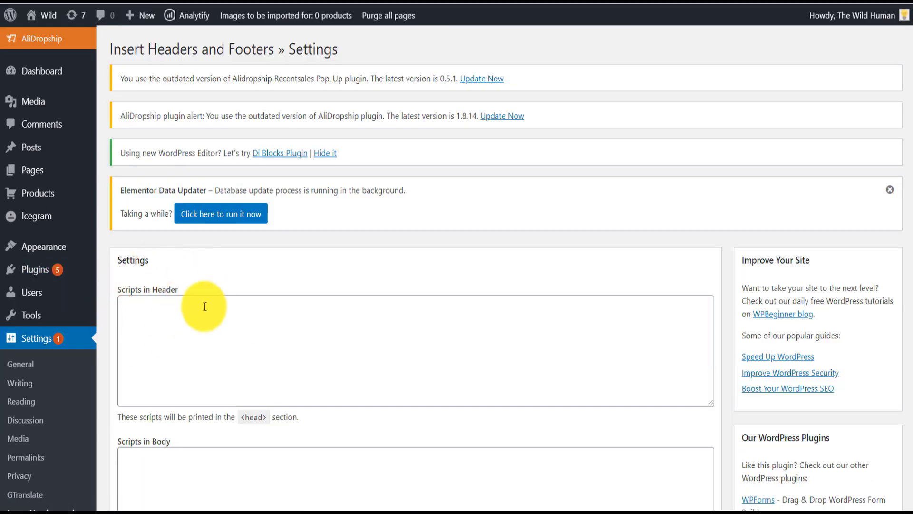
click(245, 341)
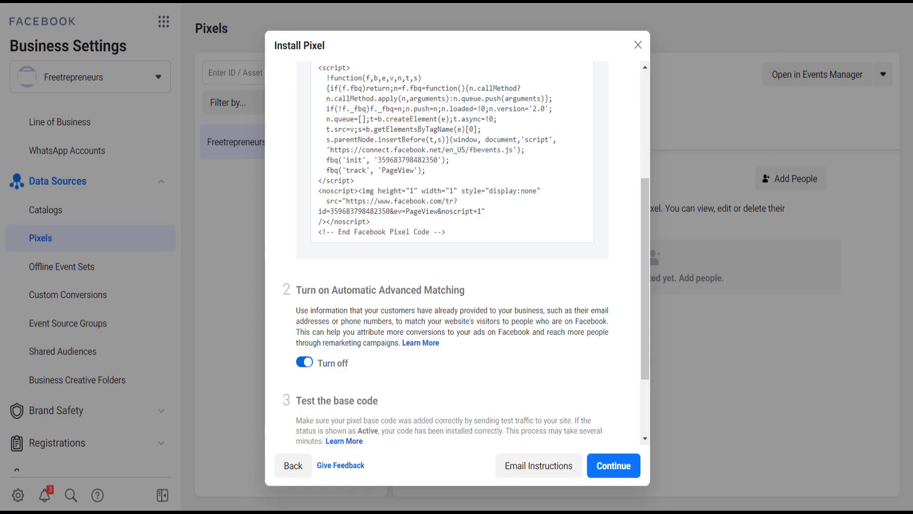
mouse_move(371, 161)
scroll(371, 160, up, 5)
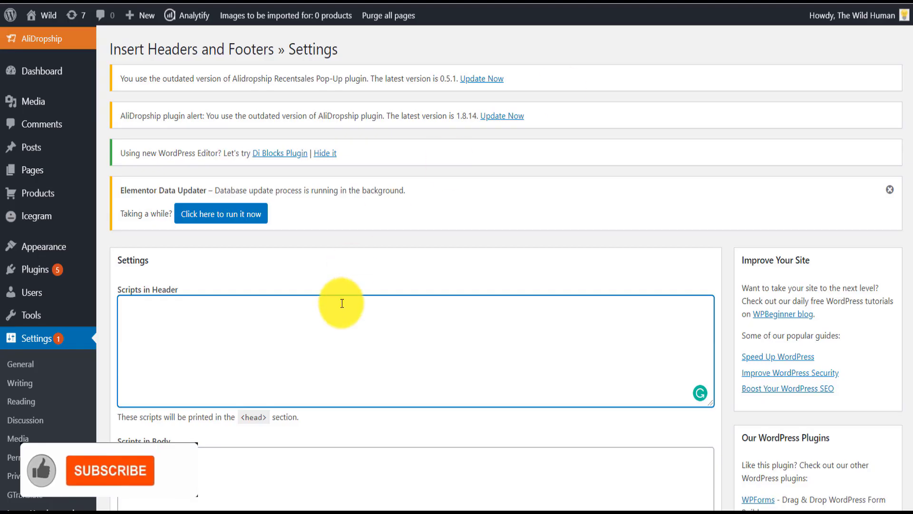
key(ctrl+v)
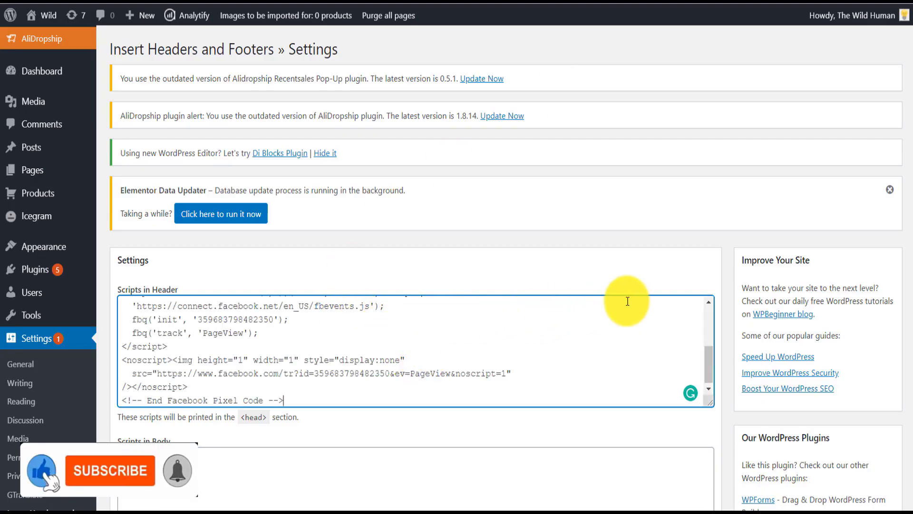
scroll(714, 304, down, 8)
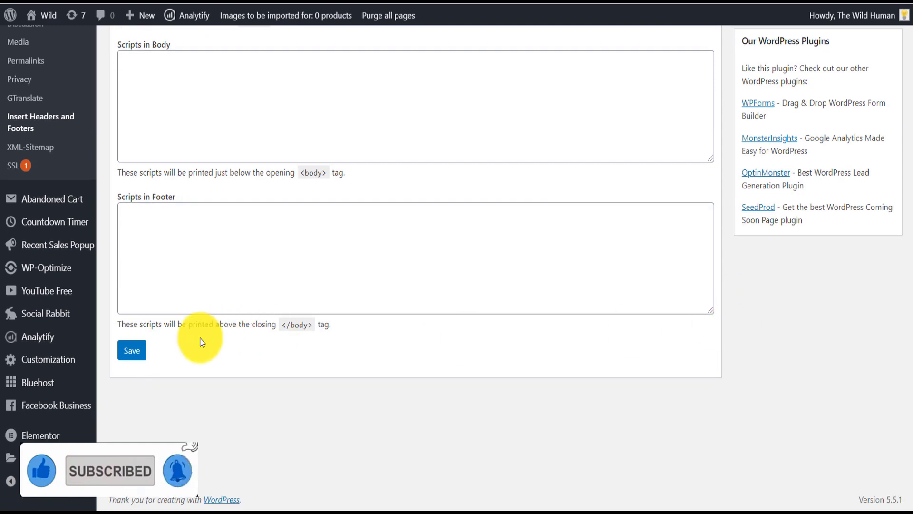
click(149, 350)
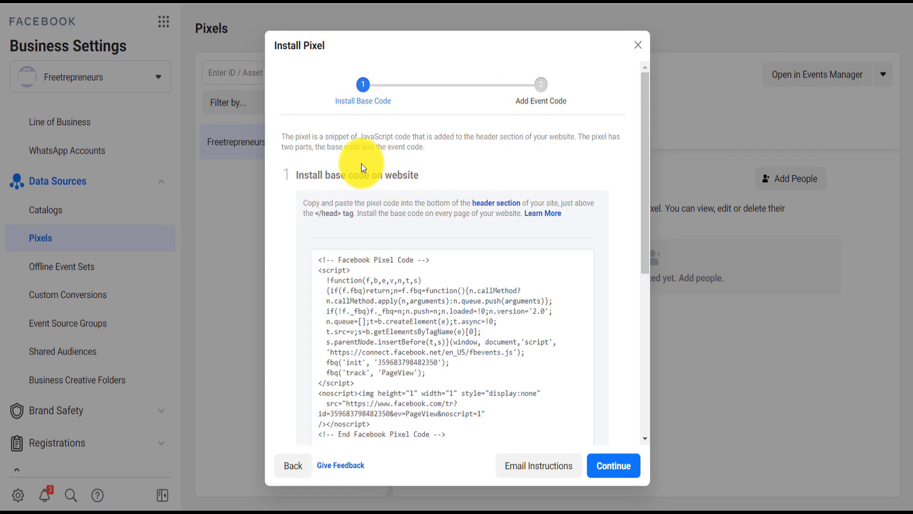
scroll(361, 164, down, 5)
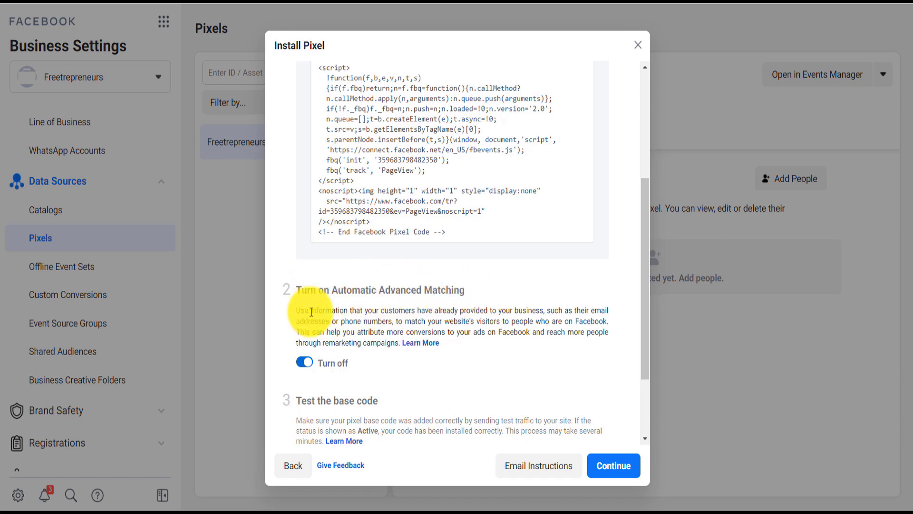
drag(312, 312, 562, 309)
scroll(421, 320, down, 1)
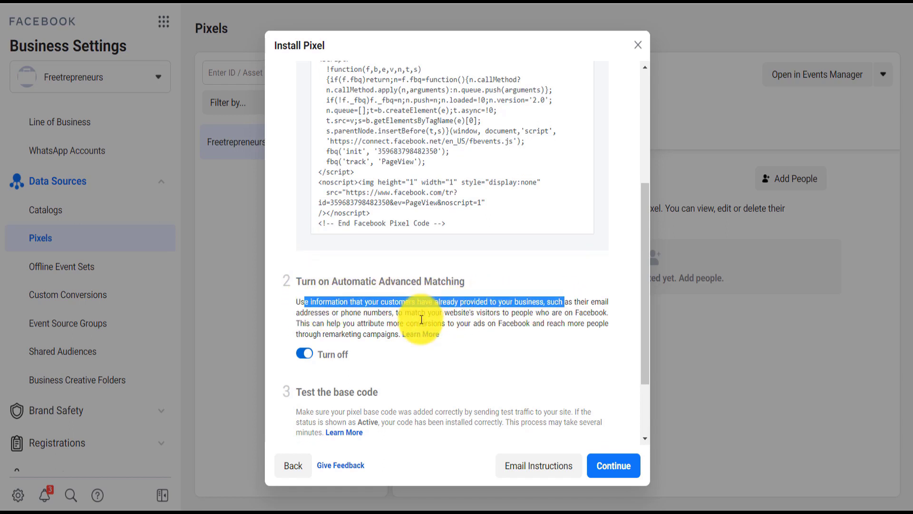
scroll(476, 285, down, 1)
click(580, 241)
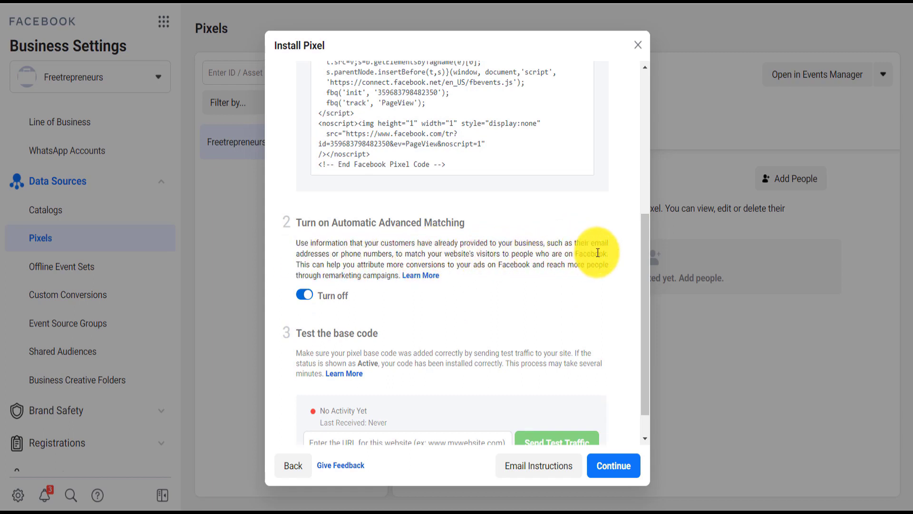
scroll(333, 257, down, 1)
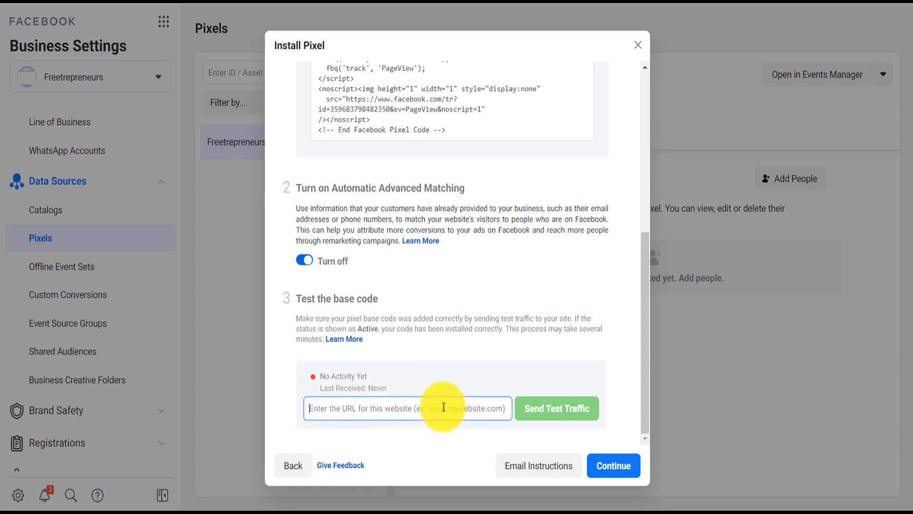
click(378, 407)
key(ctrl+v)
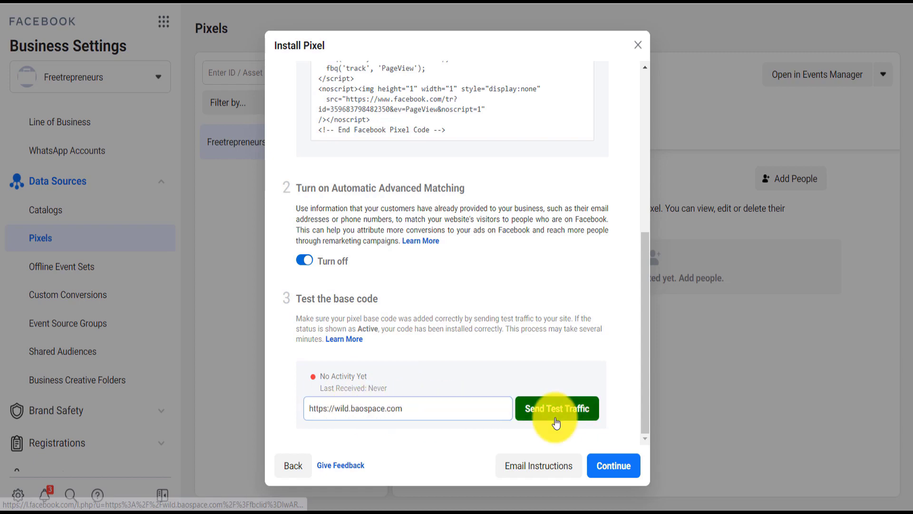
click(554, 410)
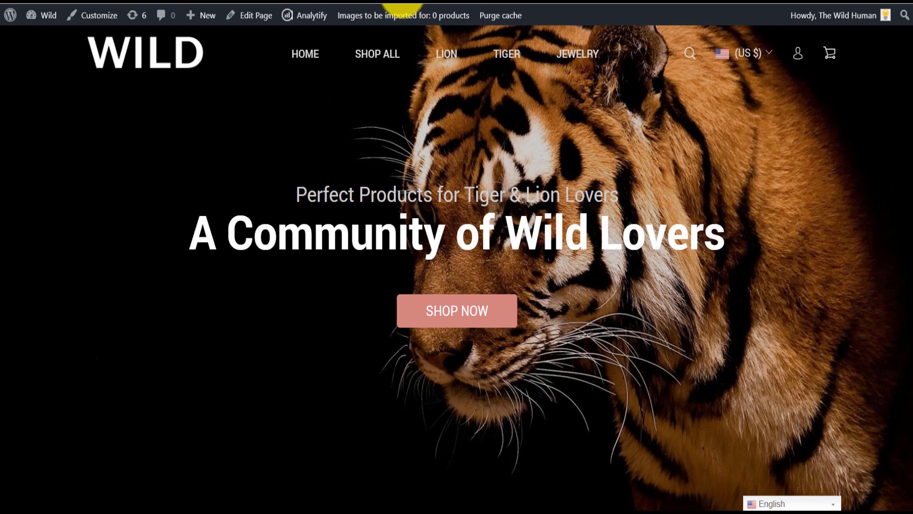
Scroll through the WILD store home page so the pixel registers activity.
right_click(375, 5)
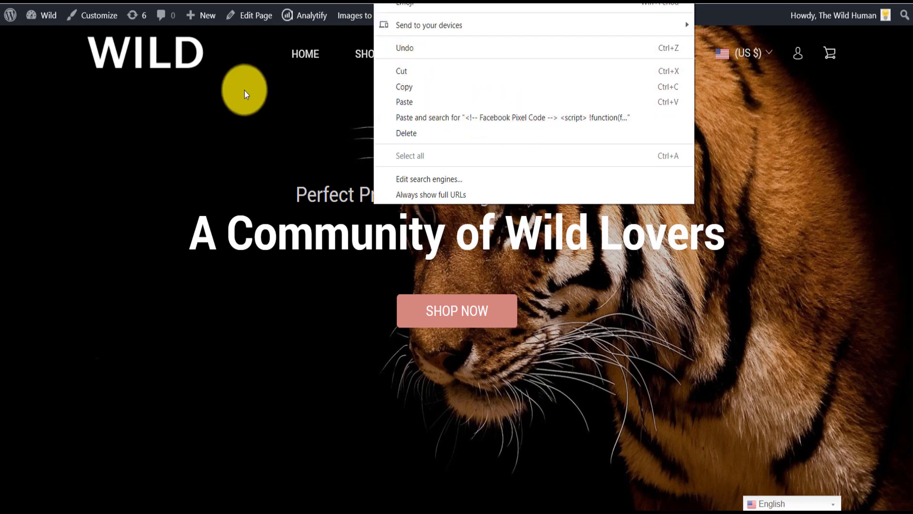
click(285, 6)
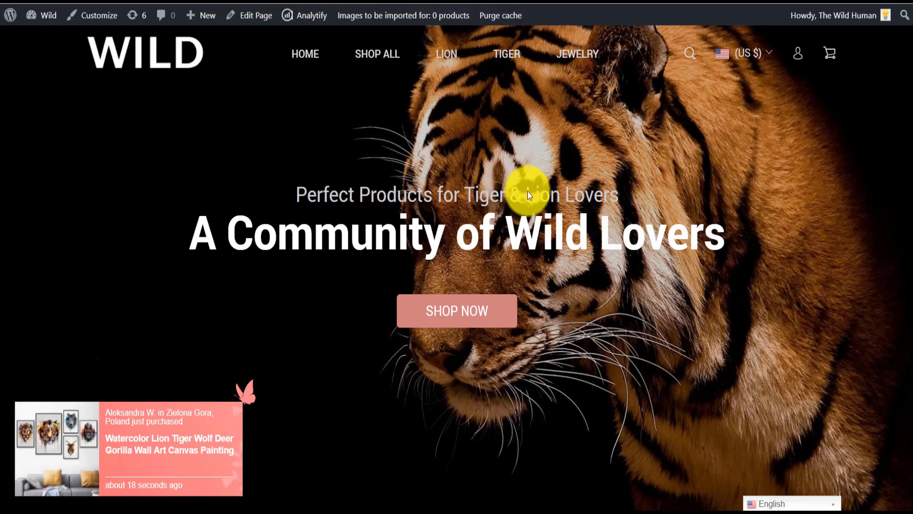
scroll(486, 272, down, 10)
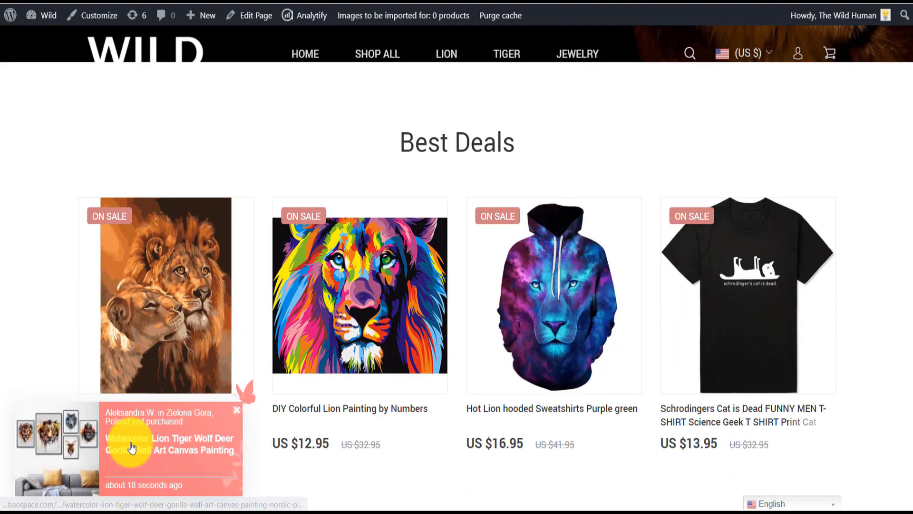
scroll(642, 316, down, 5)
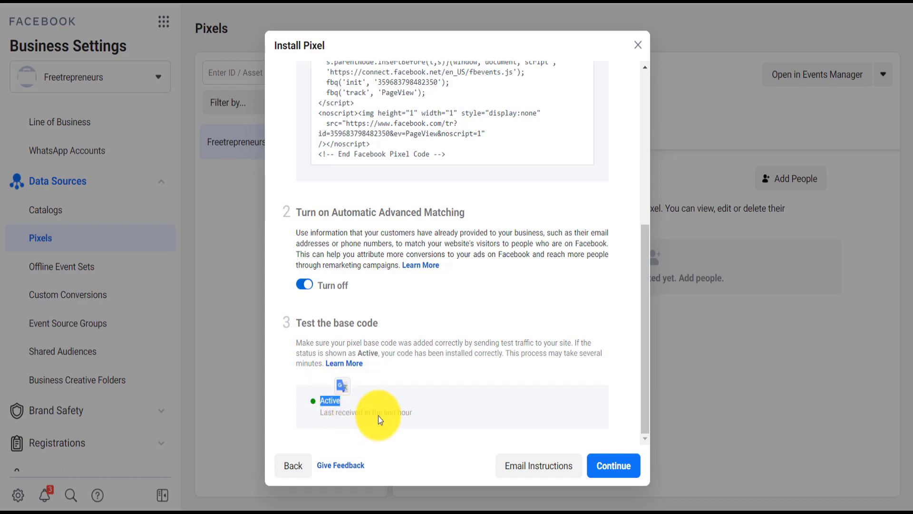
click(624, 470)
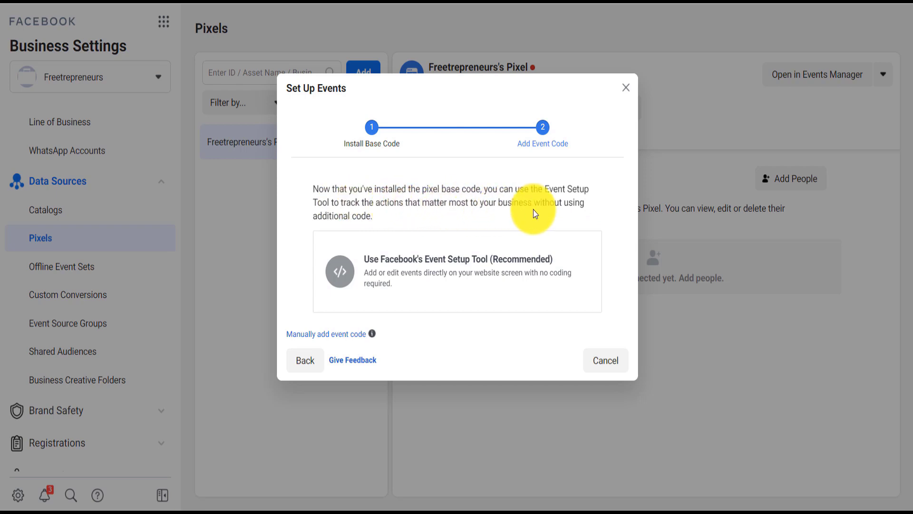
click(401, 269)
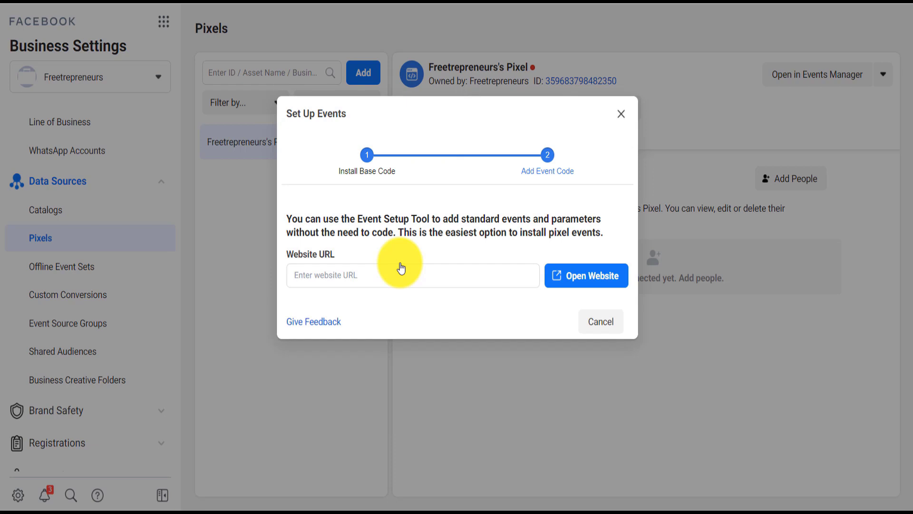
click(380, 274)
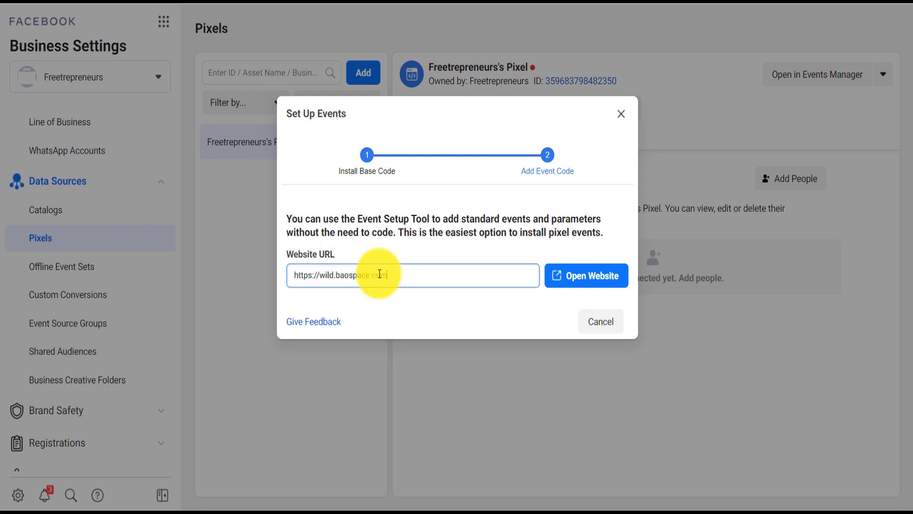
click(608, 283)
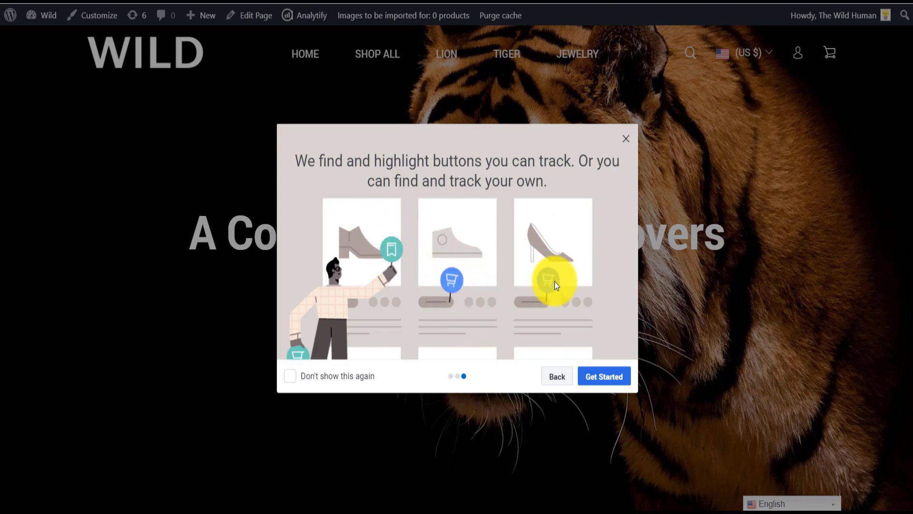
Get started with the Event Setup Tool on the store home page.
scroll(504, 308, down, 4)
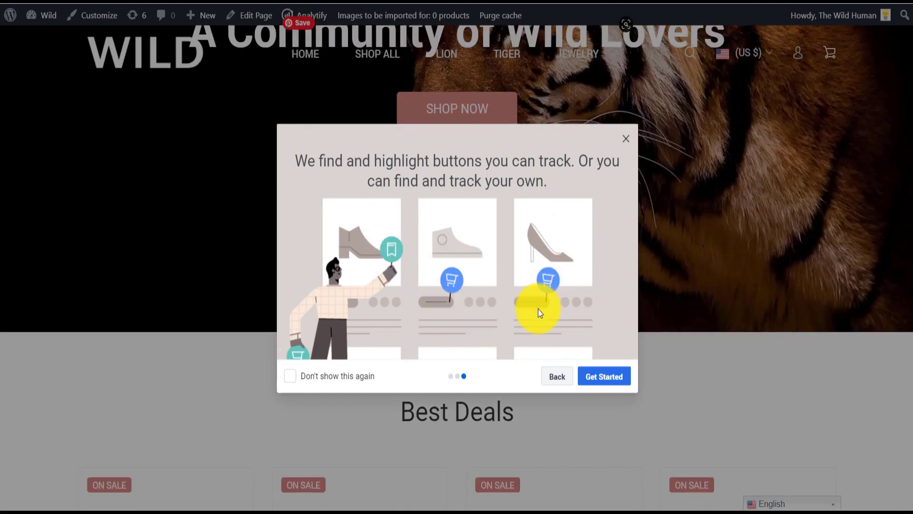
click(599, 378)
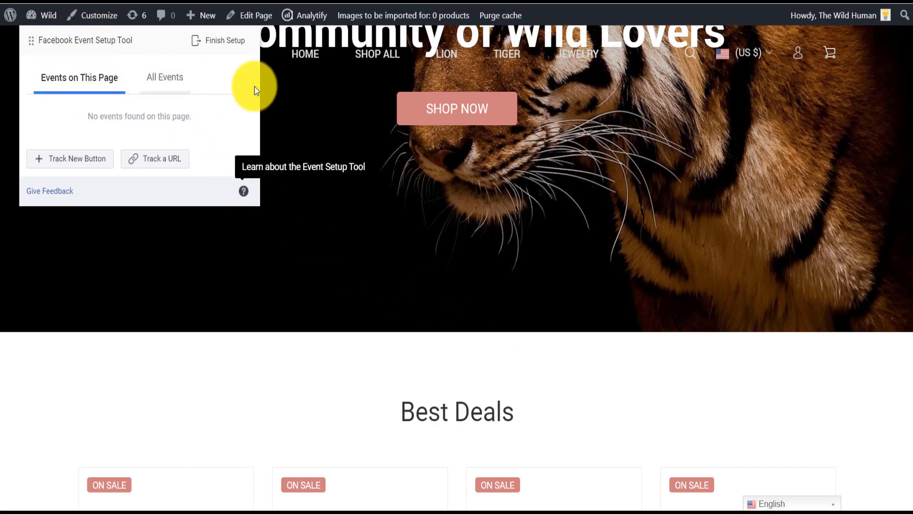
scroll(495, 239, up, 4)
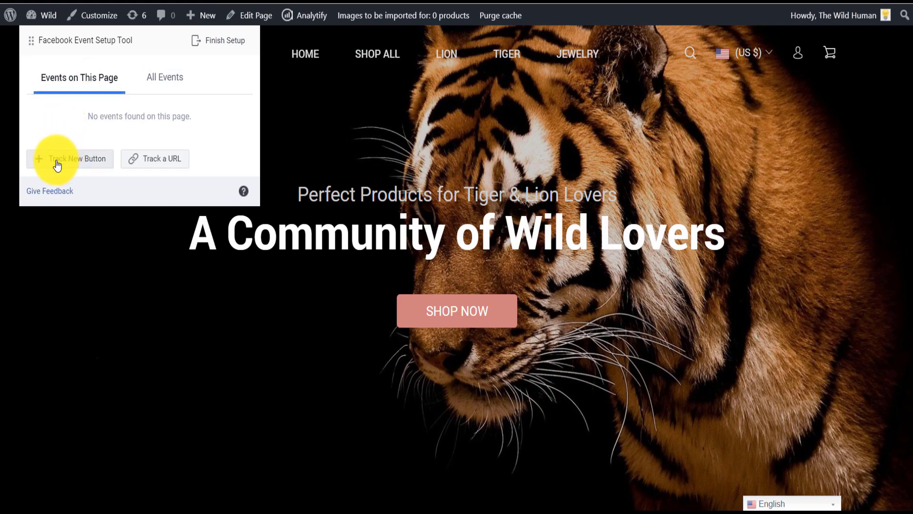
Track the SHOP NOW button as a View Content event.
click(57, 165)
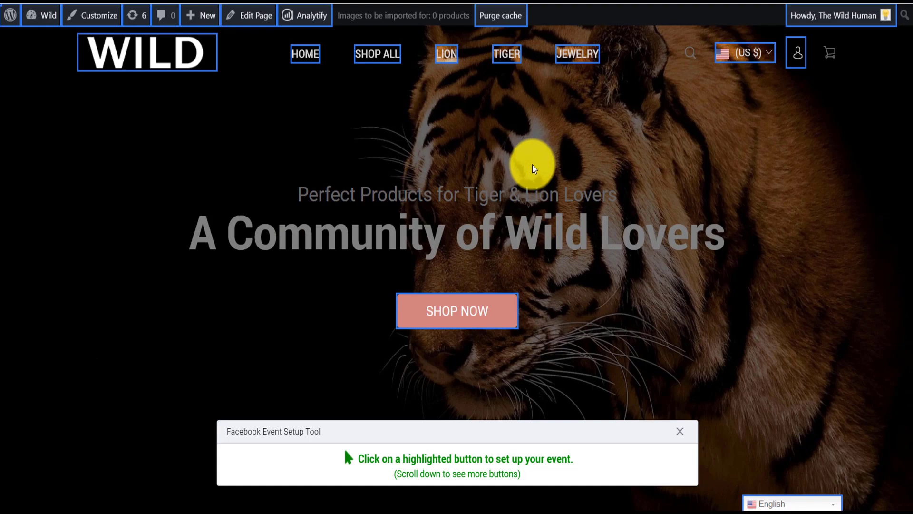
scroll(534, 171, down, 6)
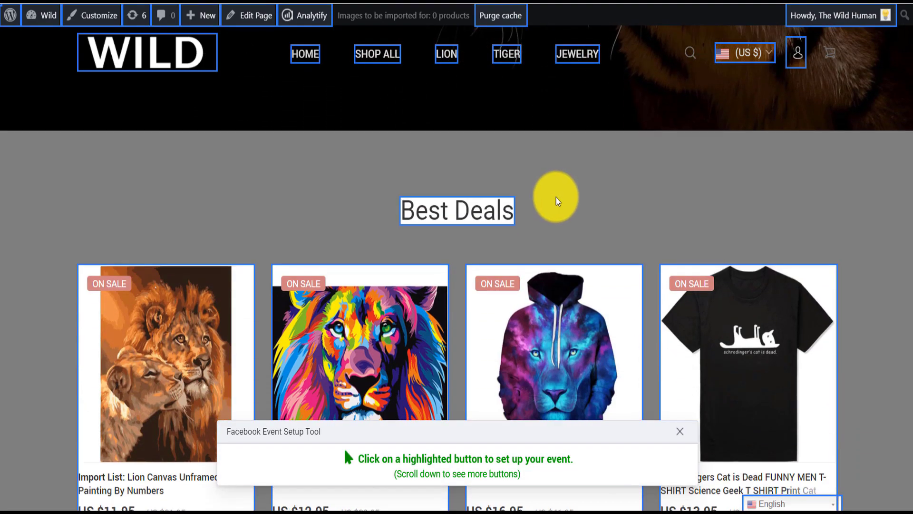
scroll(555, 196, up, 6)
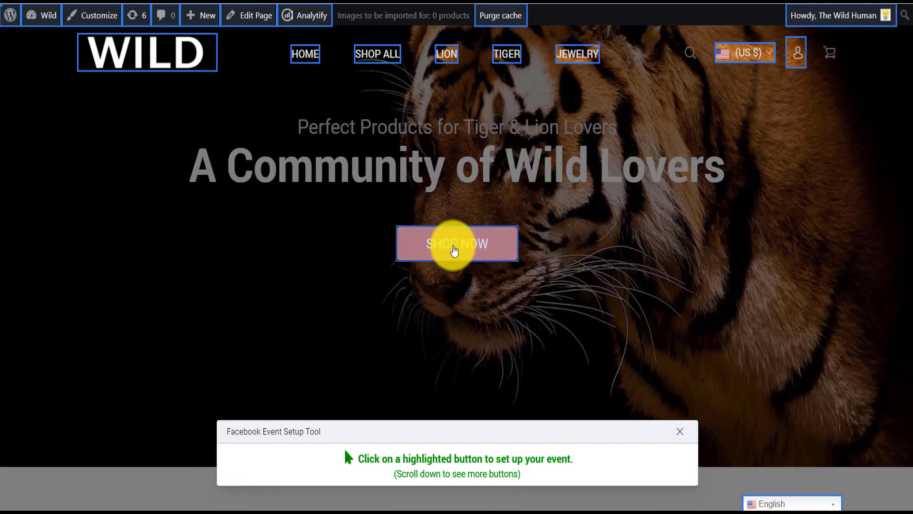
click(456, 247)
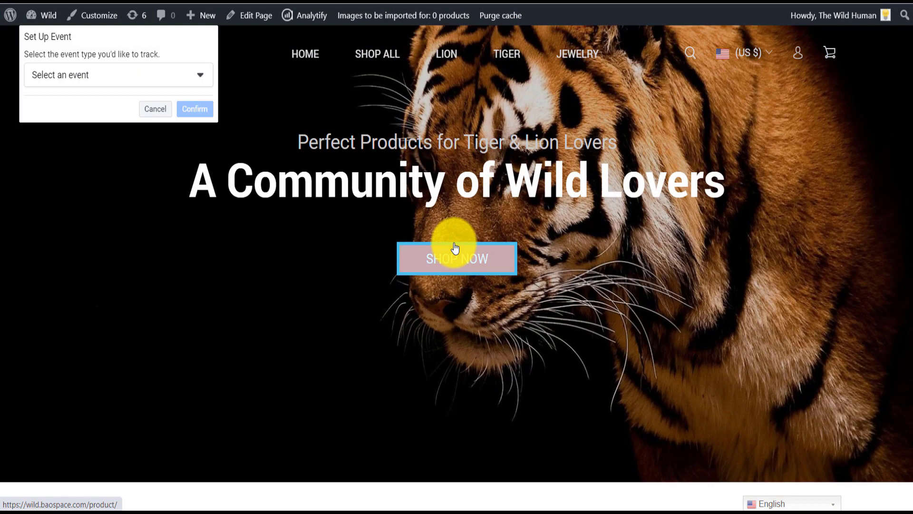
click(201, 77)
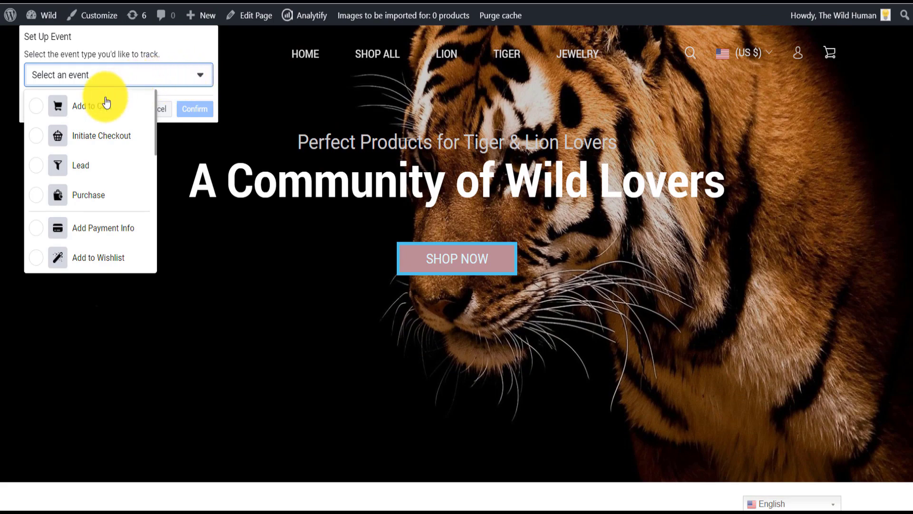
scroll(106, 190, down, 5)
click(38, 263)
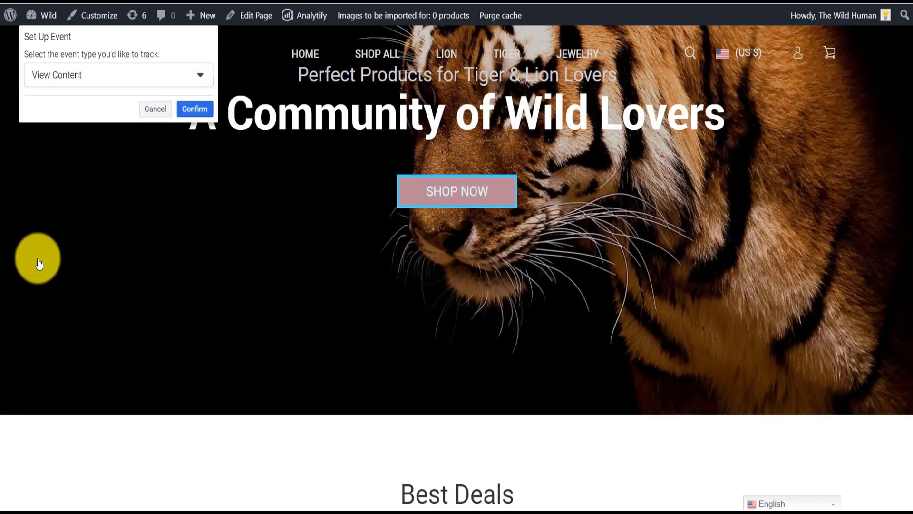
click(189, 114)
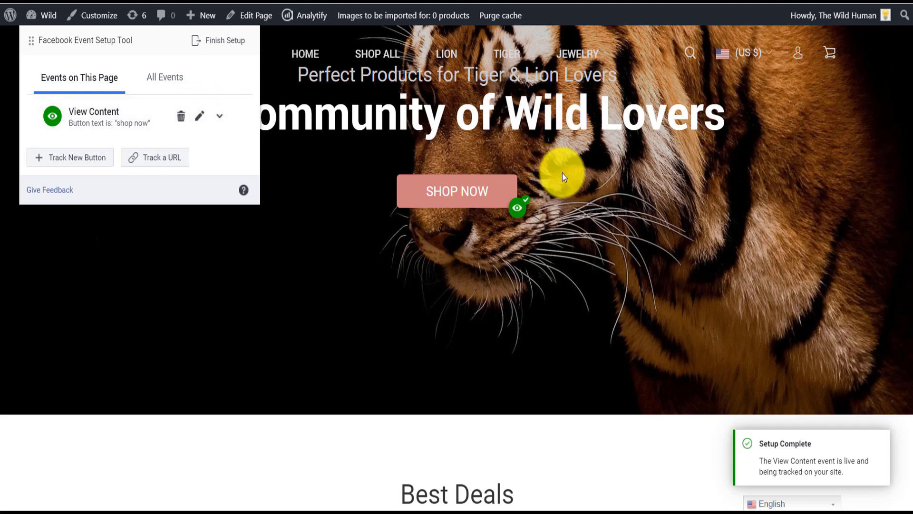
Open the Crown and Lion Charm Bracelets product page.
scroll(577, 168, down, 10)
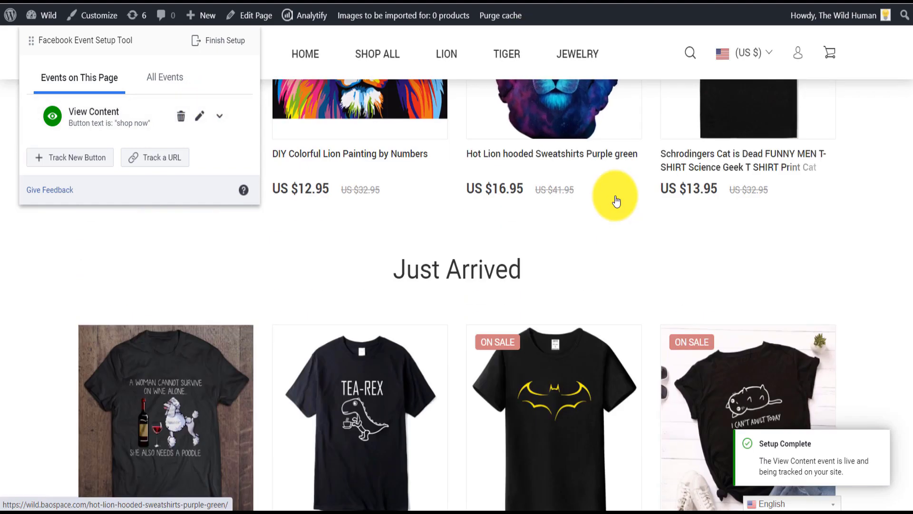
scroll(612, 198, up, 6)
scroll(769, 167, up, 5)
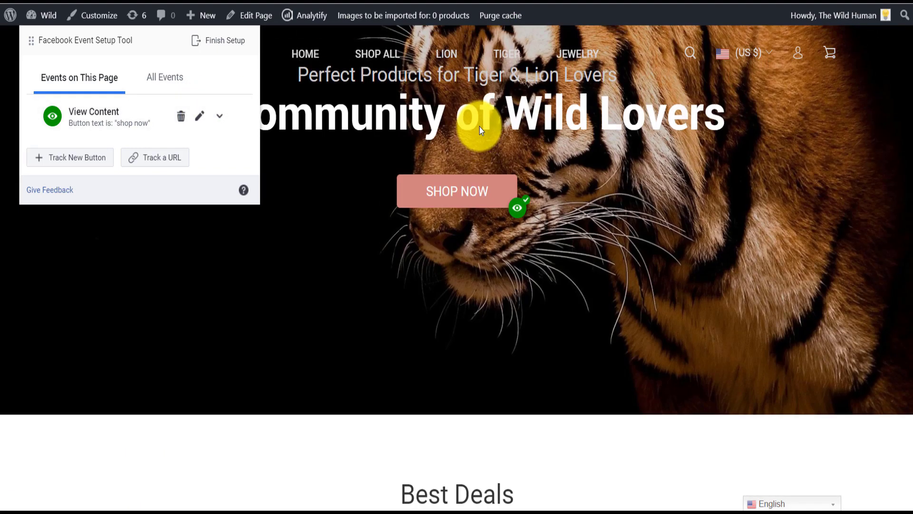
scroll(549, 142, down, 6)
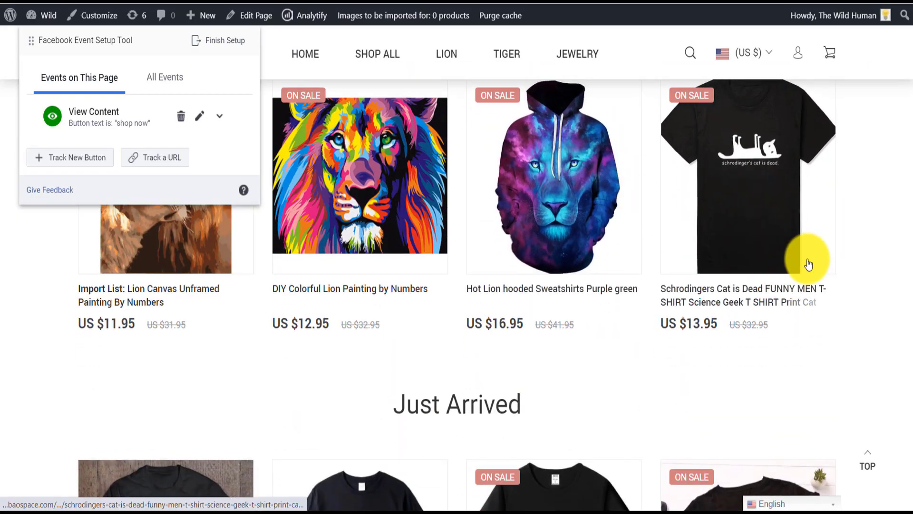
scroll(809, 261, up, 7)
click(704, 248)
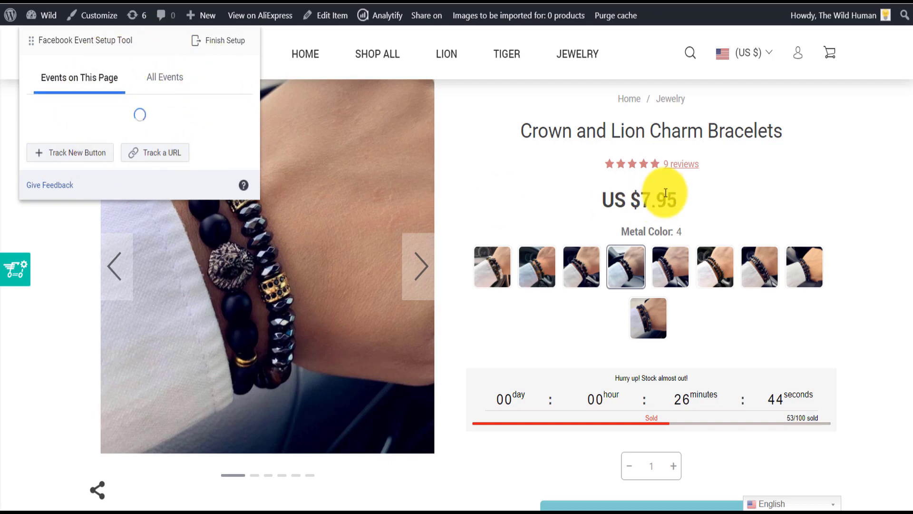
Track the ADD TO CART button as an Add to Cart event, then add the bracelet to the cart.
scroll(780, 201, down, 5)
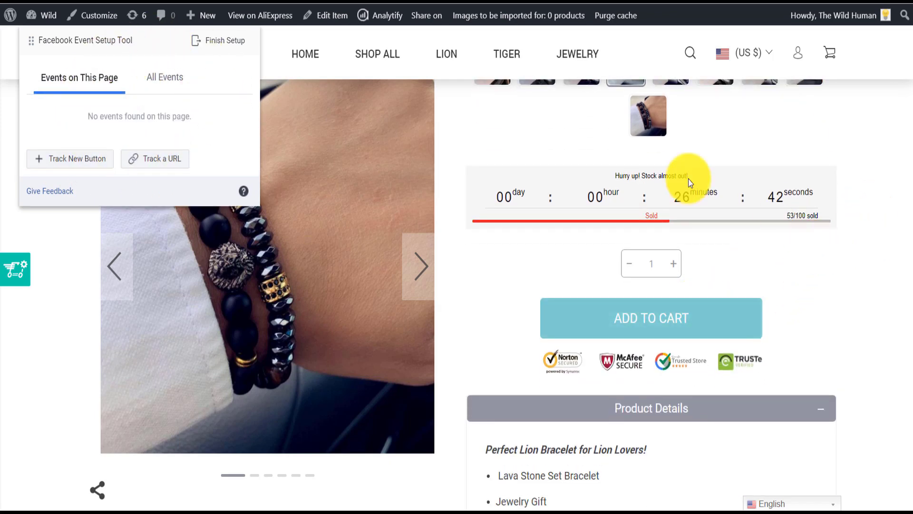
click(48, 159)
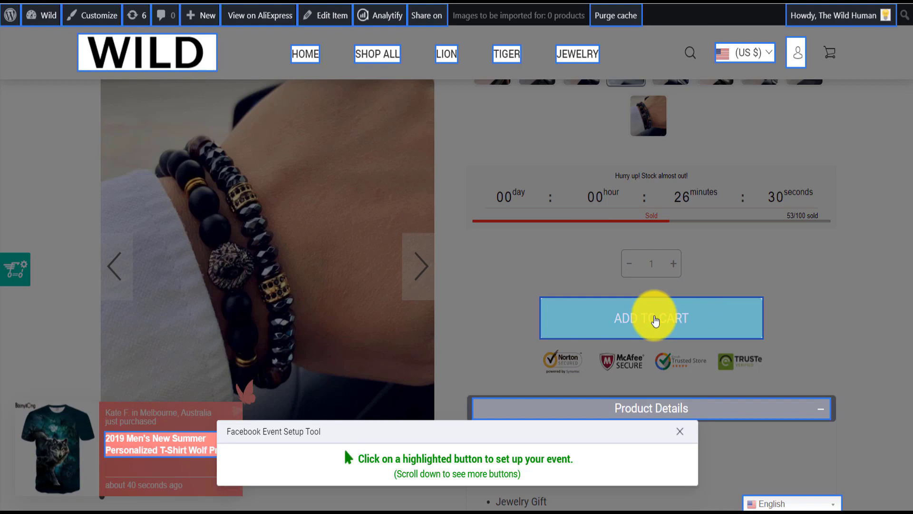
click(654, 319)
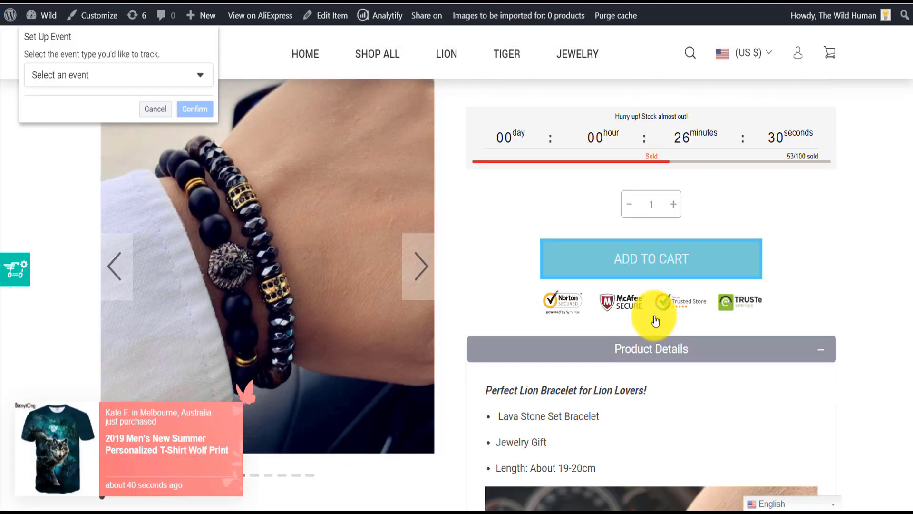
click(201, 76)
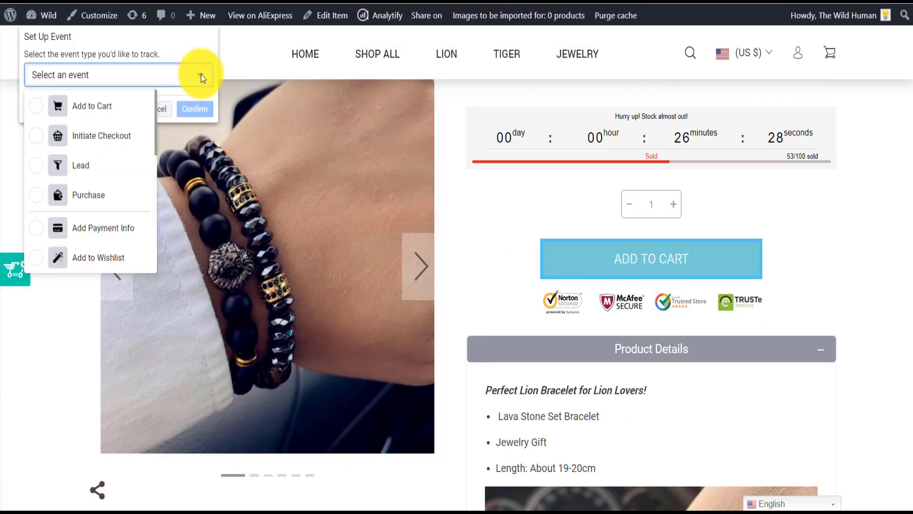
click(40, 111)
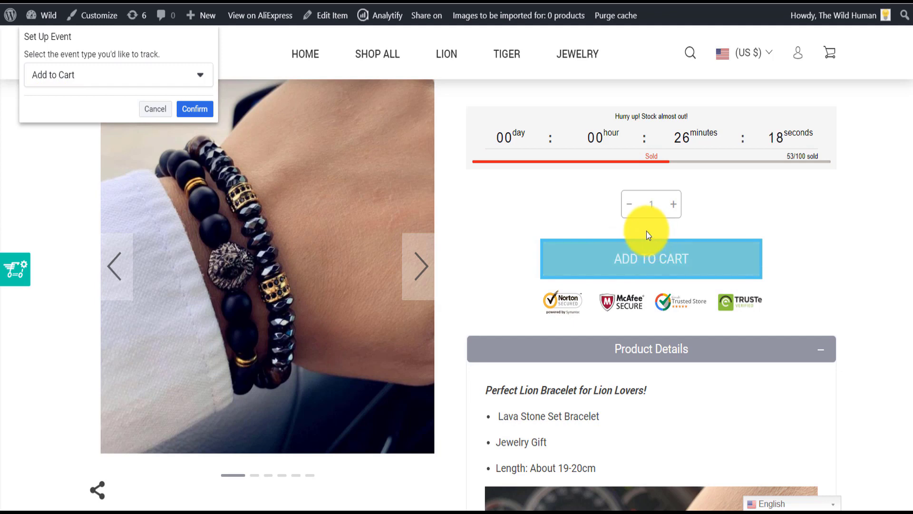
click(193, 114)
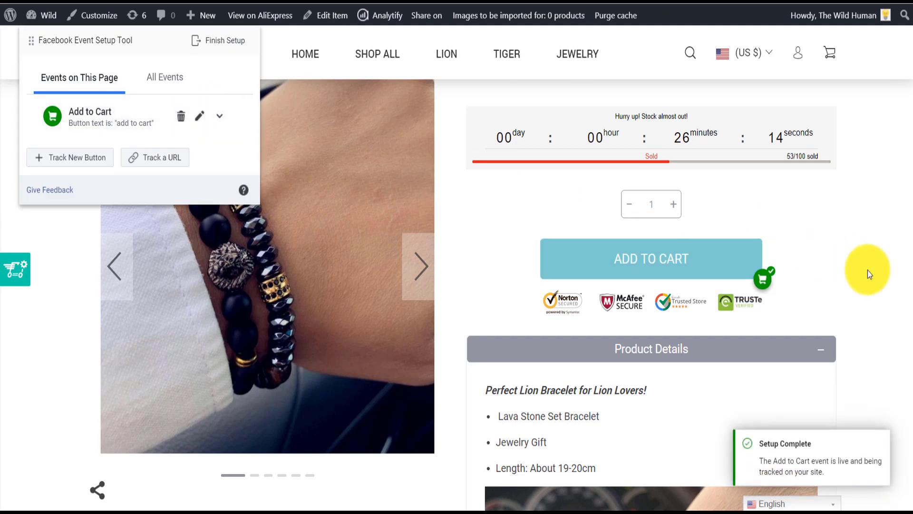
click(621, 261)
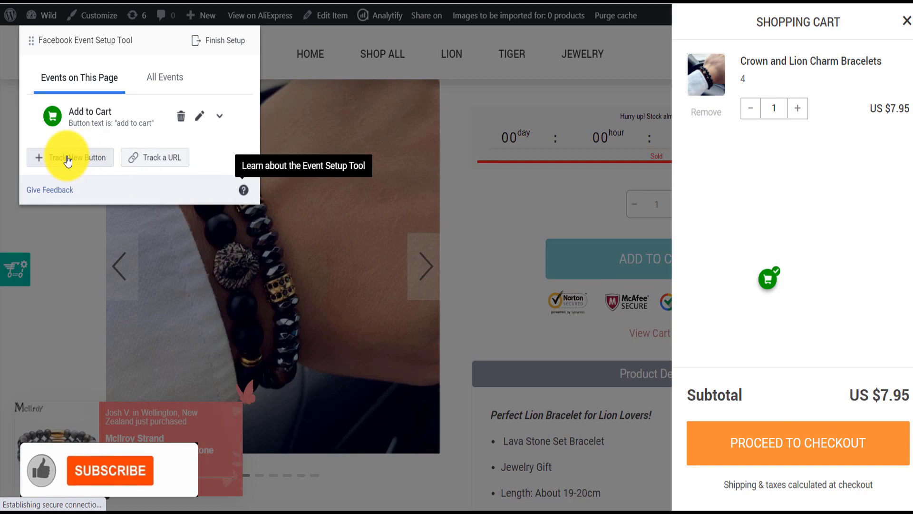
Track Proceed to Checkout as Initiate Checkout valued by the US $7.95 subtotal, then go to checkout.
click(68, 160)
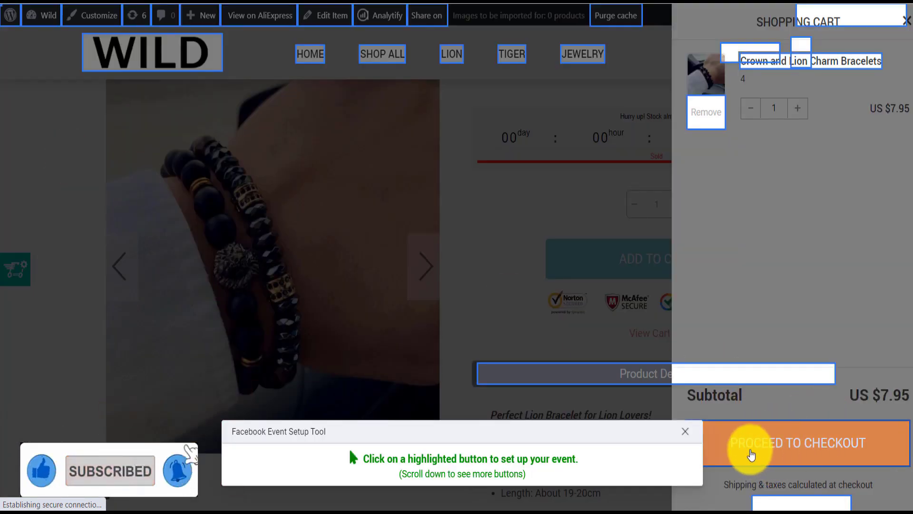
click(752, 455)
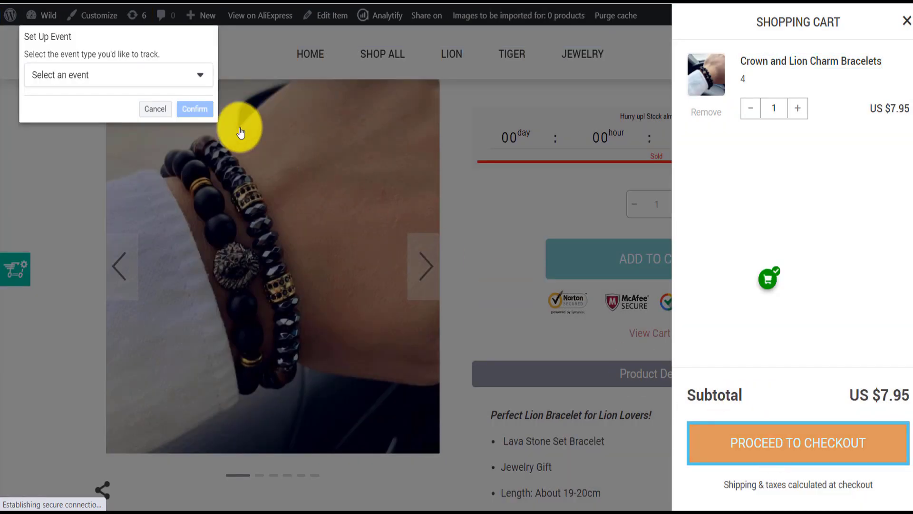
click(201, 82)
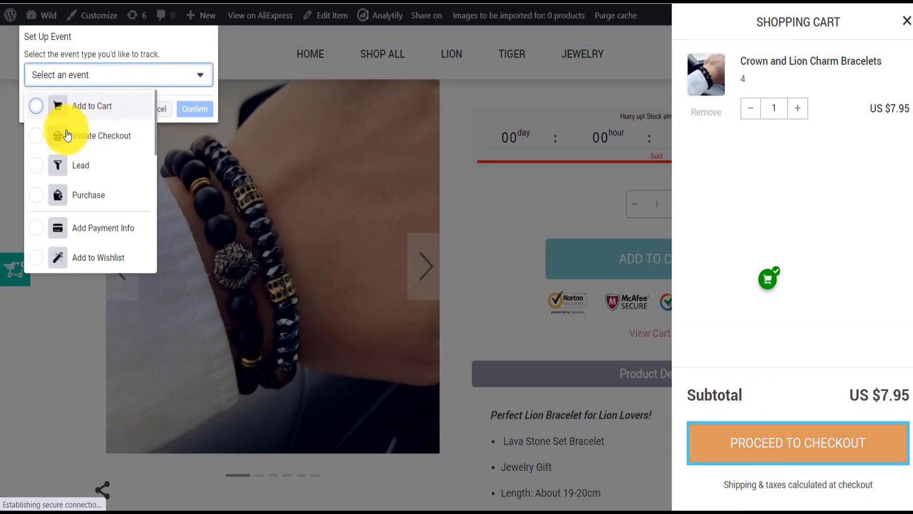
click(38, 138)
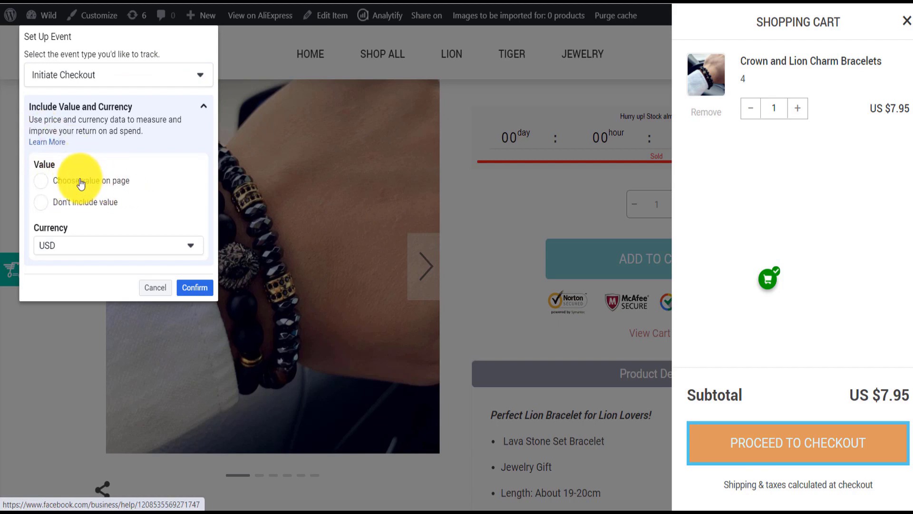
click(44, 188)
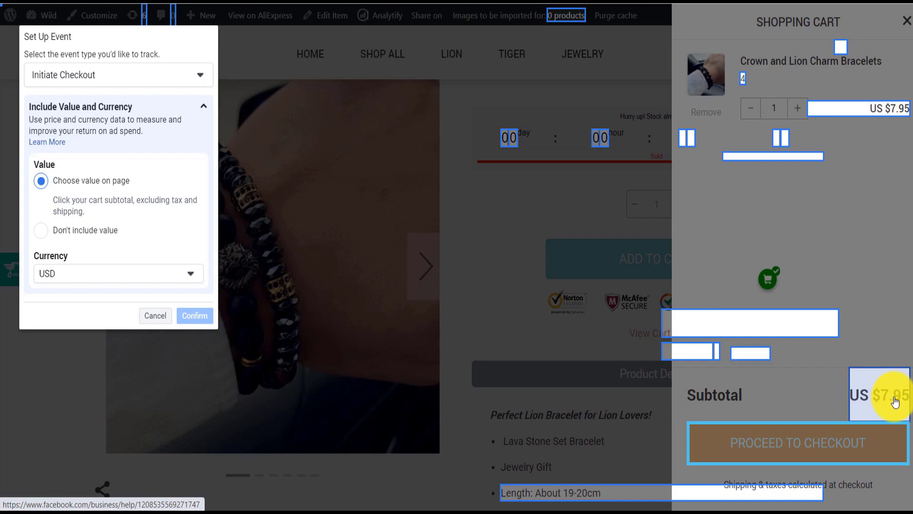
click(896, 402)
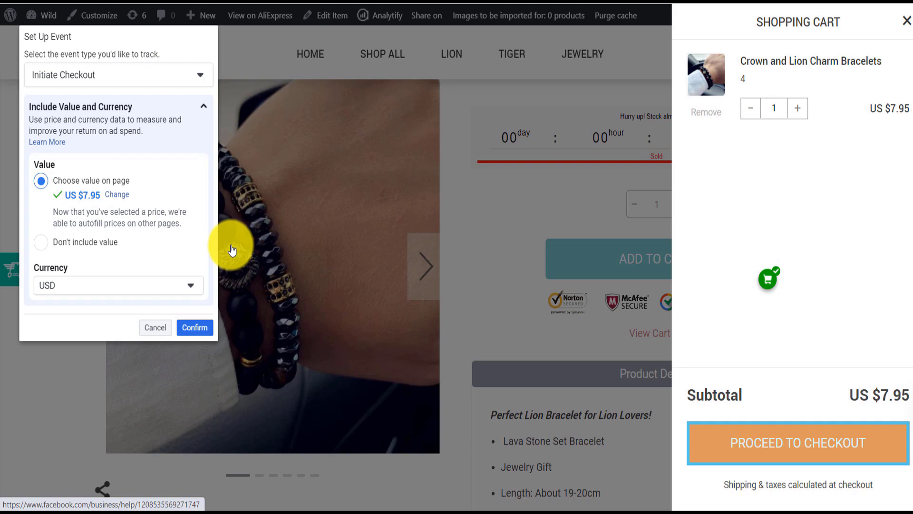
click(193, 328)
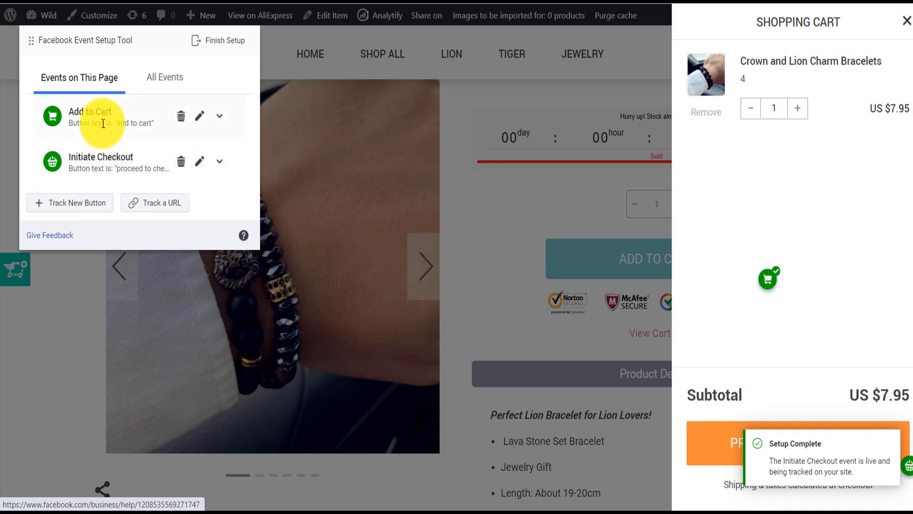
click(725, 451)
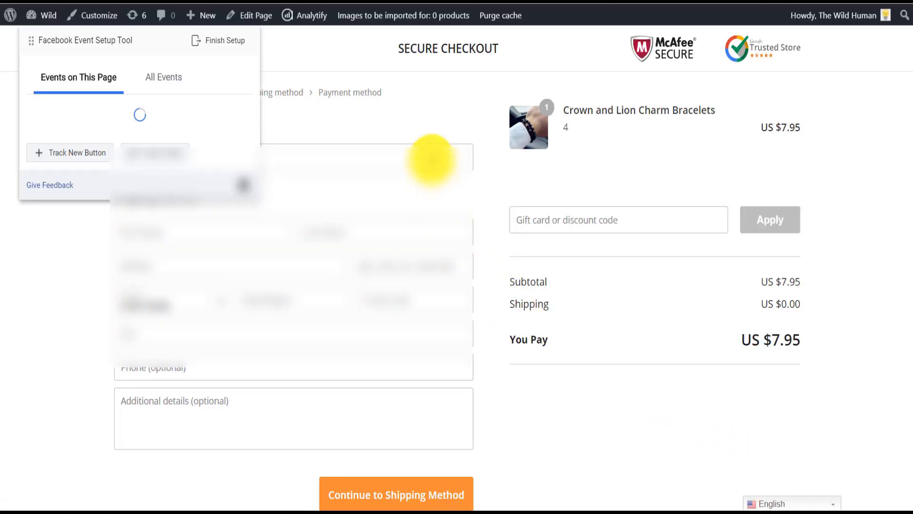
Track Continue to Shipping Method as Initiate Checkout valued at the US $7.95 You Pay total, then advance to payment.
scroll(592, 309, down, 2)
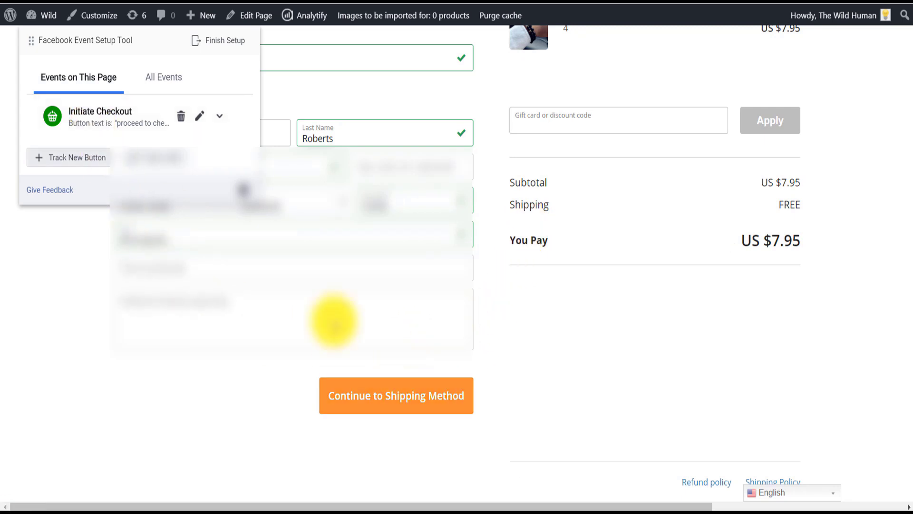
click(61, 157)
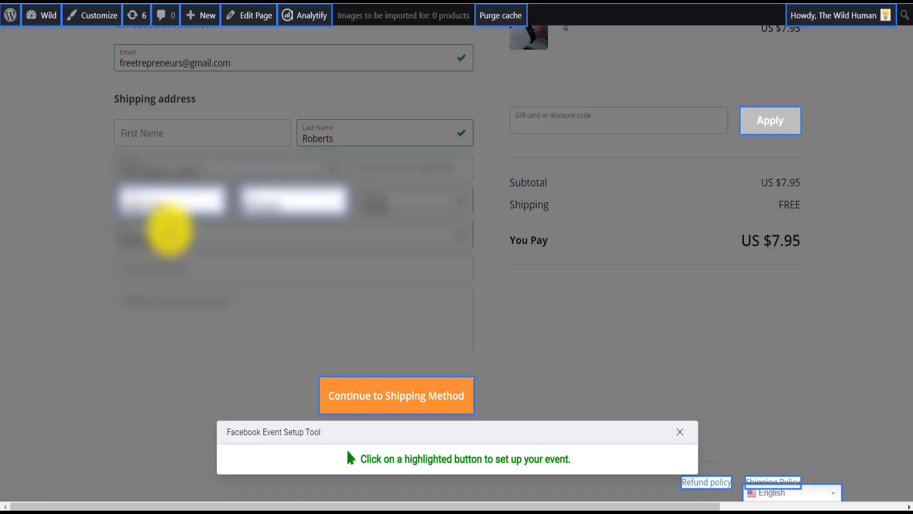
click(396, 395)
click(31, 133)
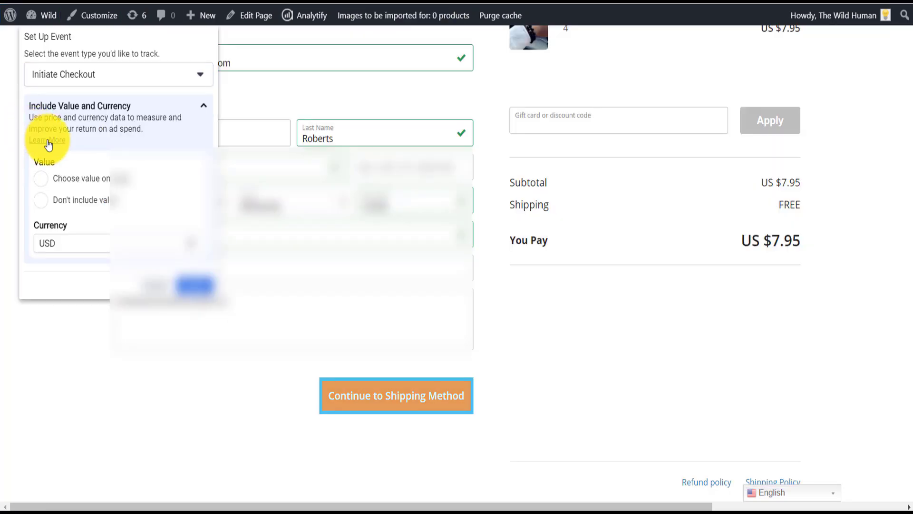
click(43, 182)
click(758, 245)
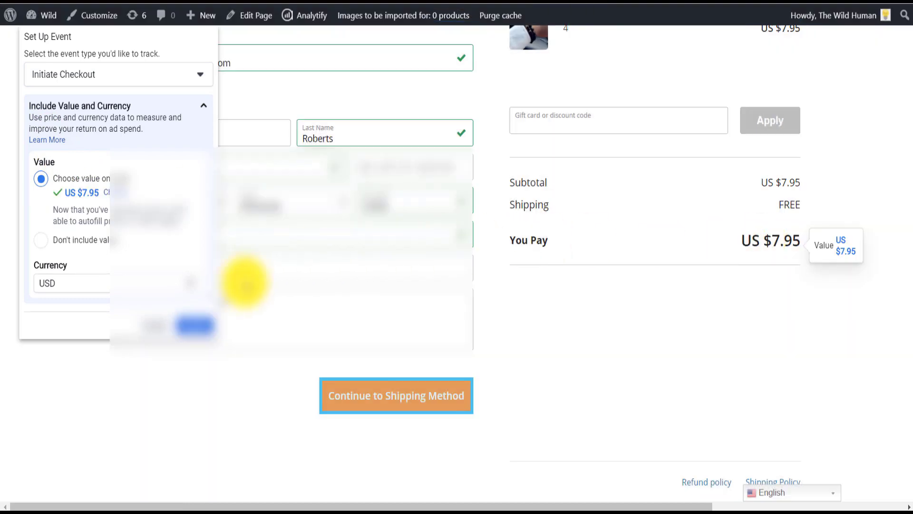
click(190, 326)
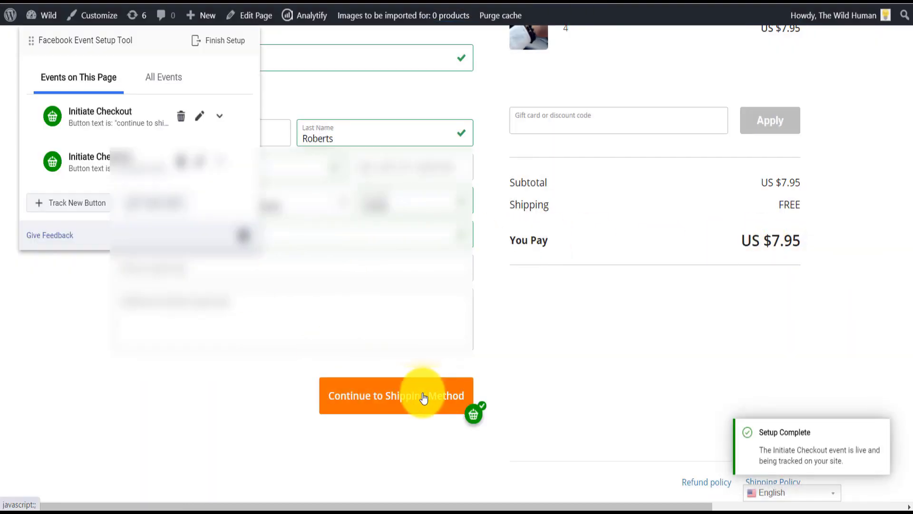
click(410, 396)
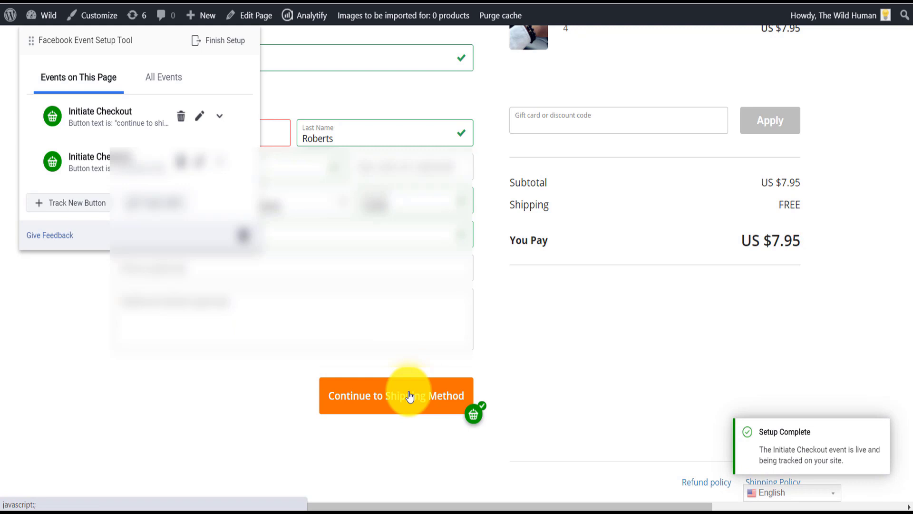
click(72, 209)
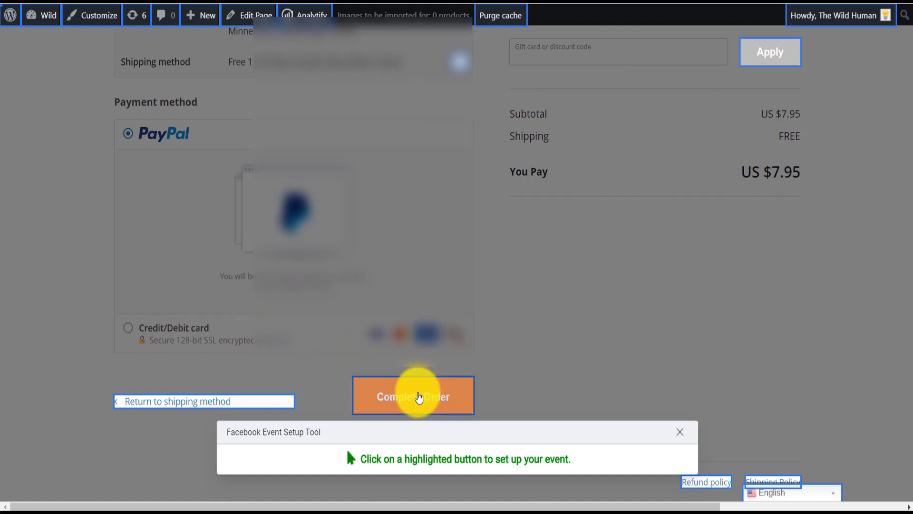
Tag the Complete Order button as a Purchase event using the value from Initiate Checkout.
click(419, 397)
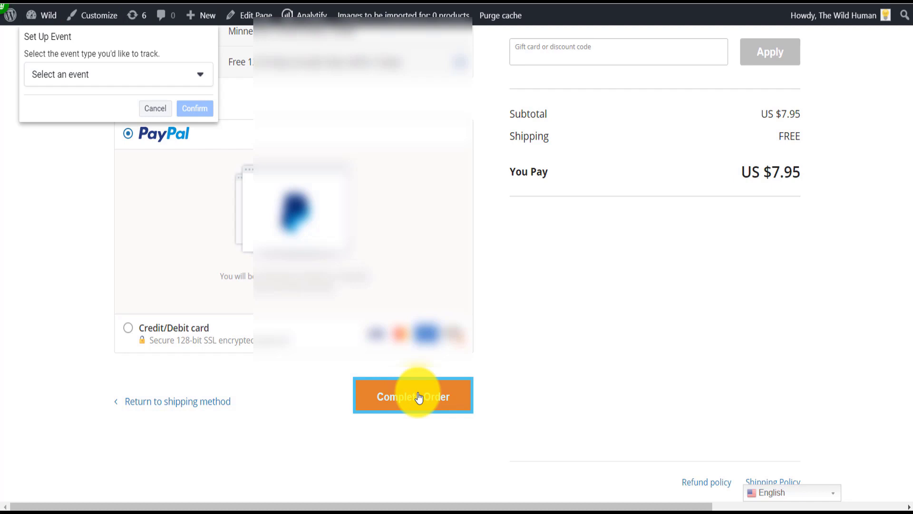
click(196, 73)
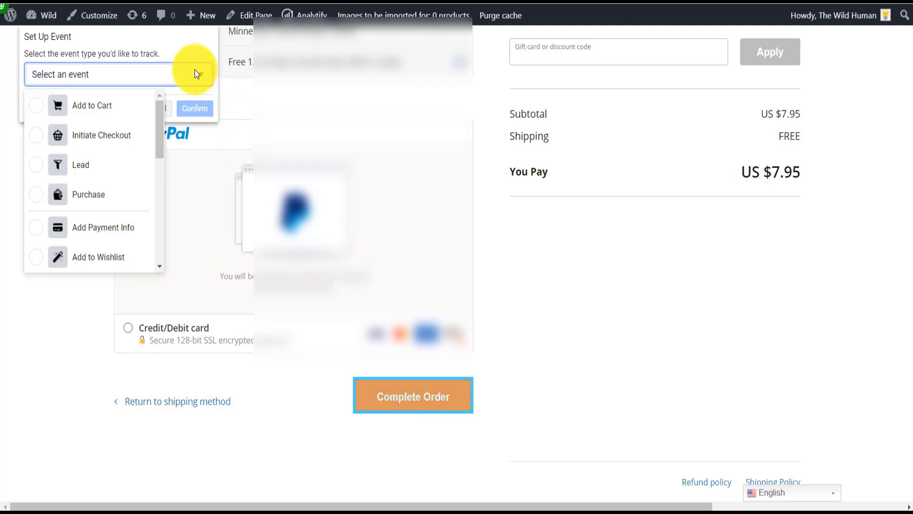
click(38, 194)
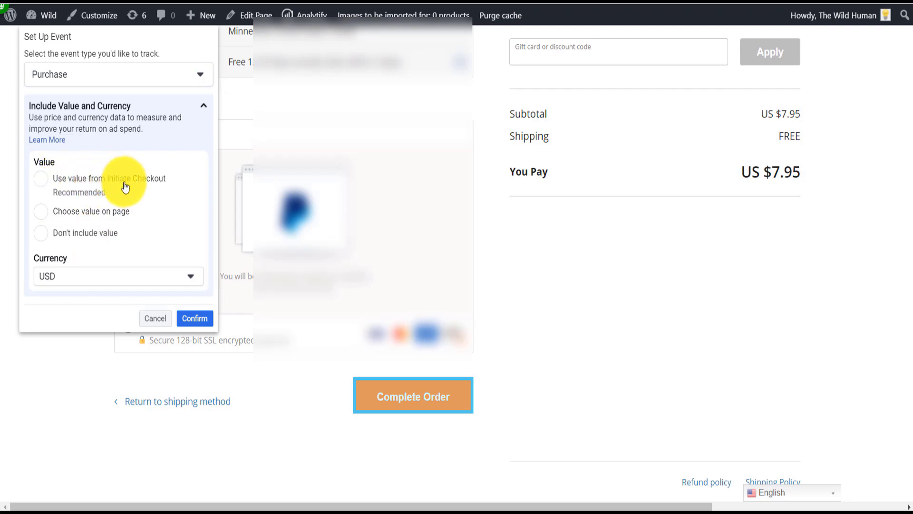
click(43, 180)
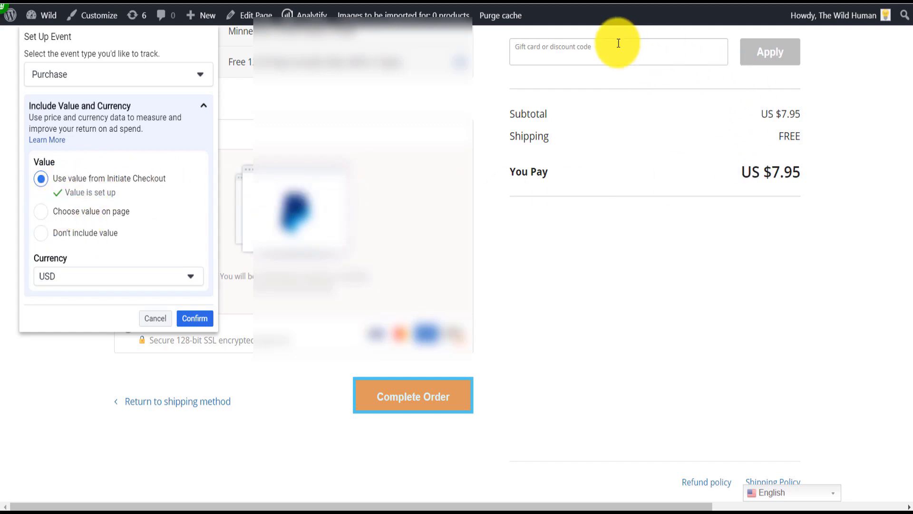
click(42, 213)
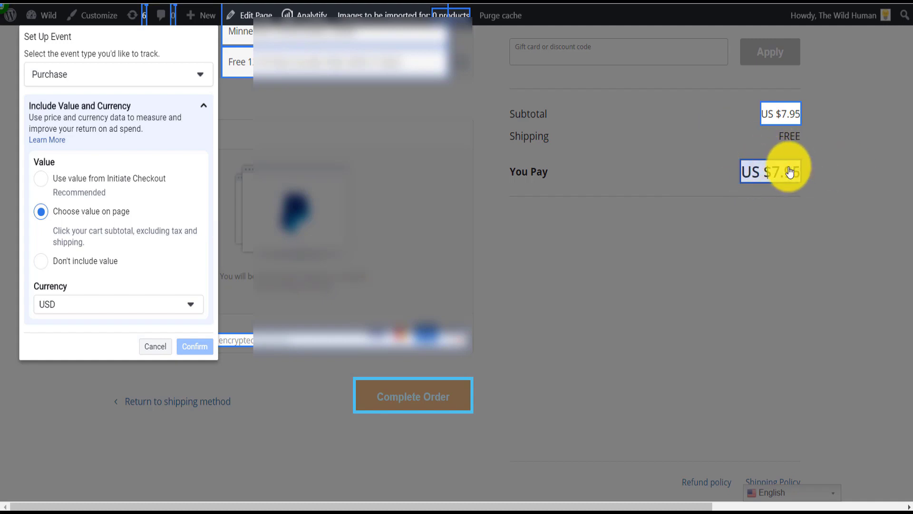
click(39, 184)
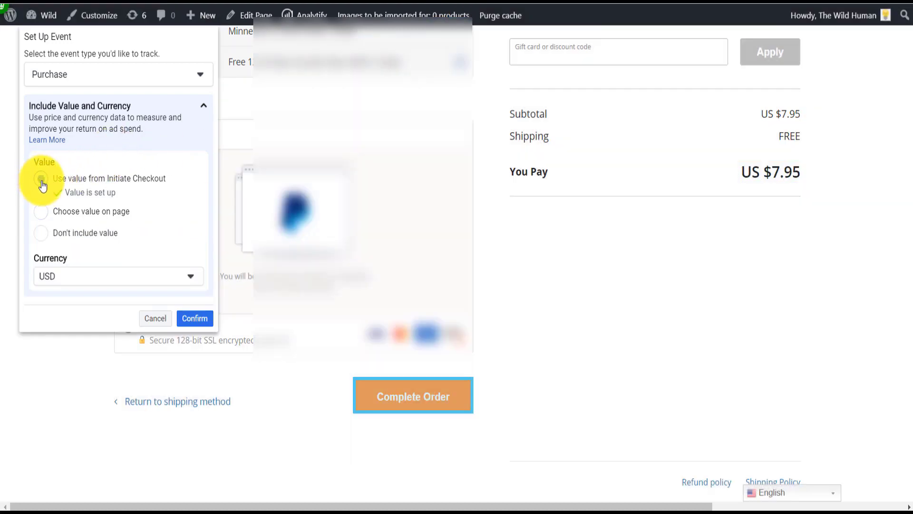
click(196, 319)
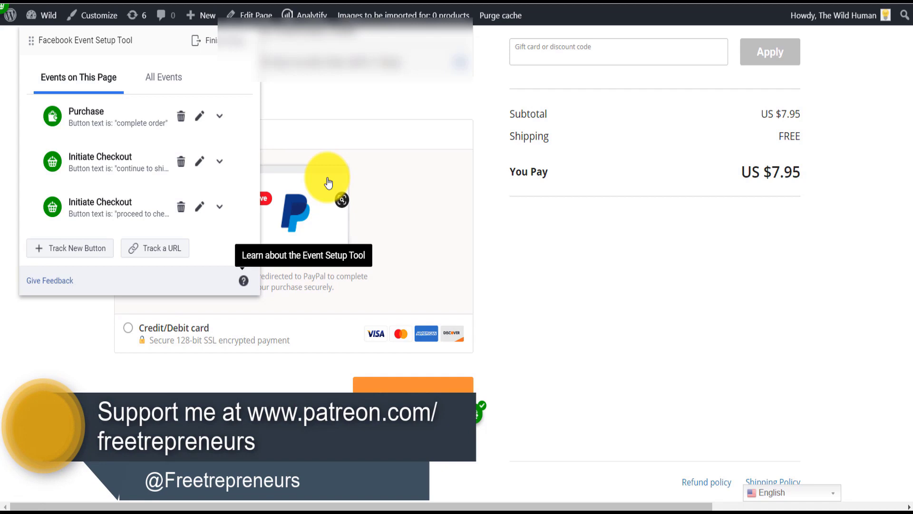
Review the five events in the Events Added list and finish the event setup.
click(203, 41)
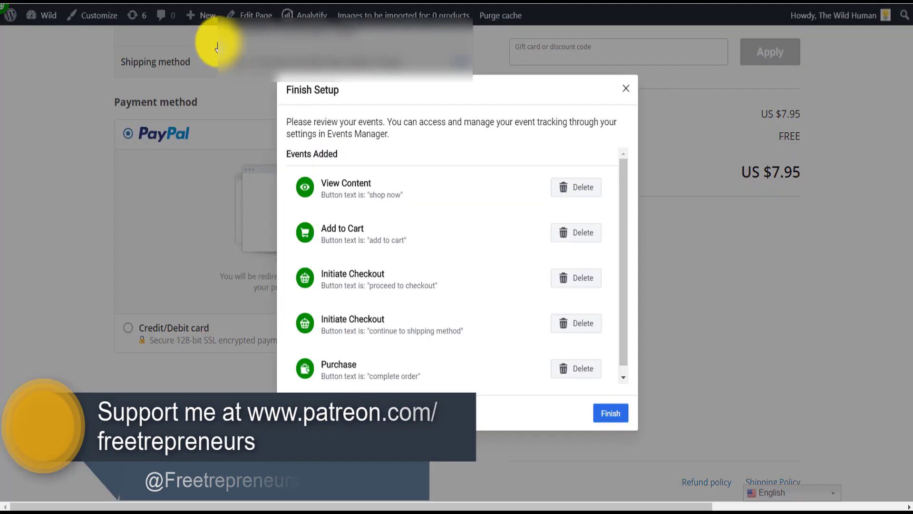
scroll(384, 195, down, 1)
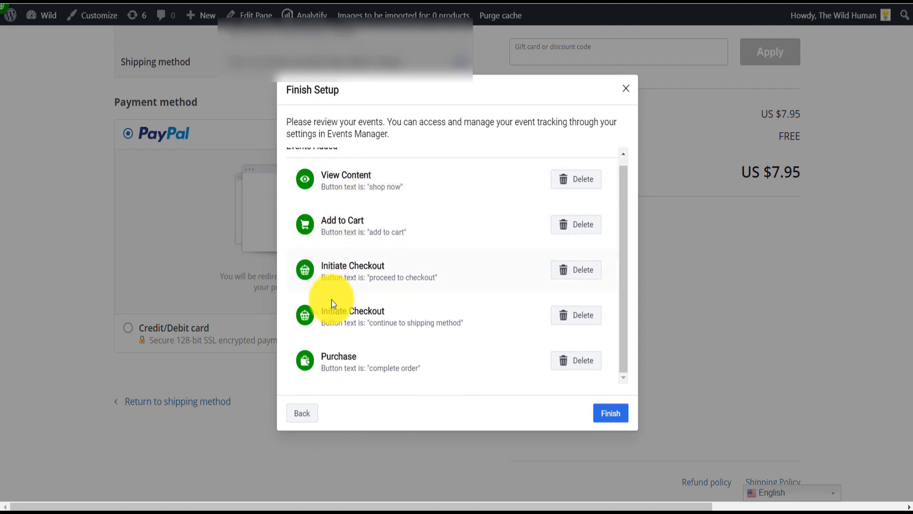
click(609, 414)
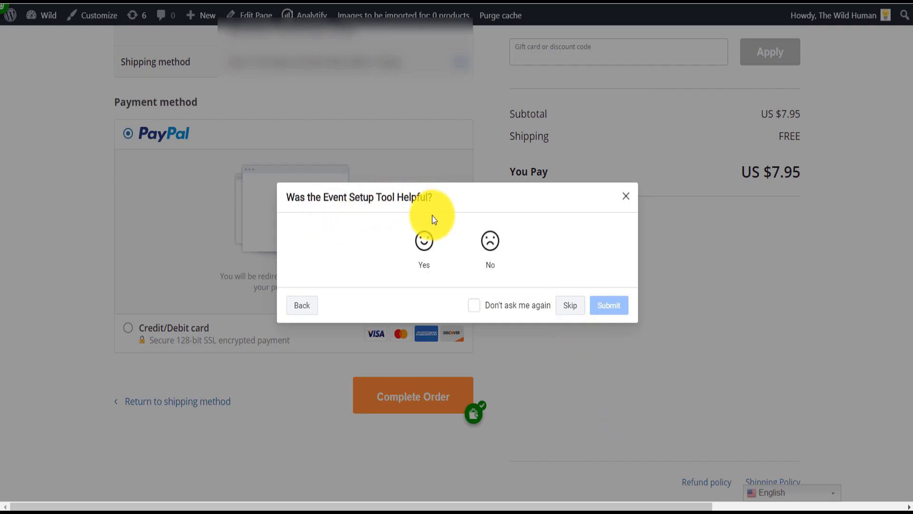
Rate the tool helpful, submit the feedback 'This was AMAZING! Thank you Facebook!', and close it.
click(427, 247)
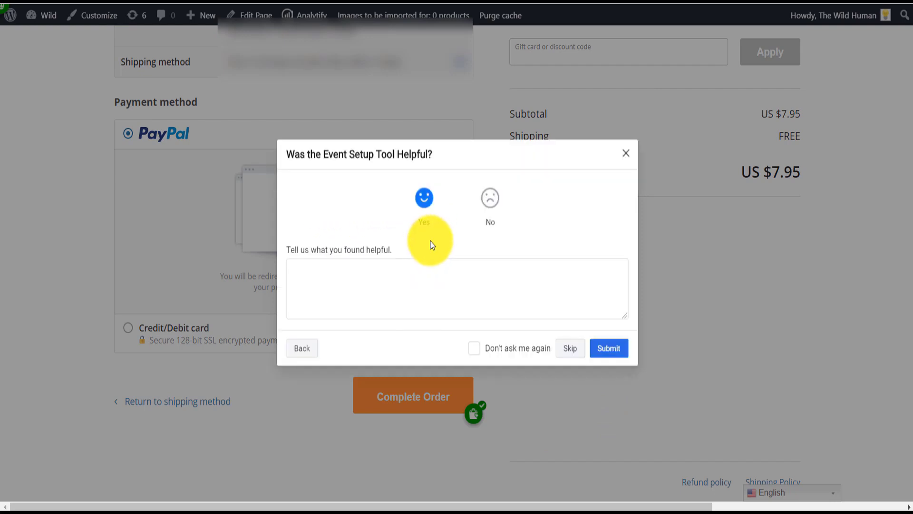
click(408, 273)
text(Thi)
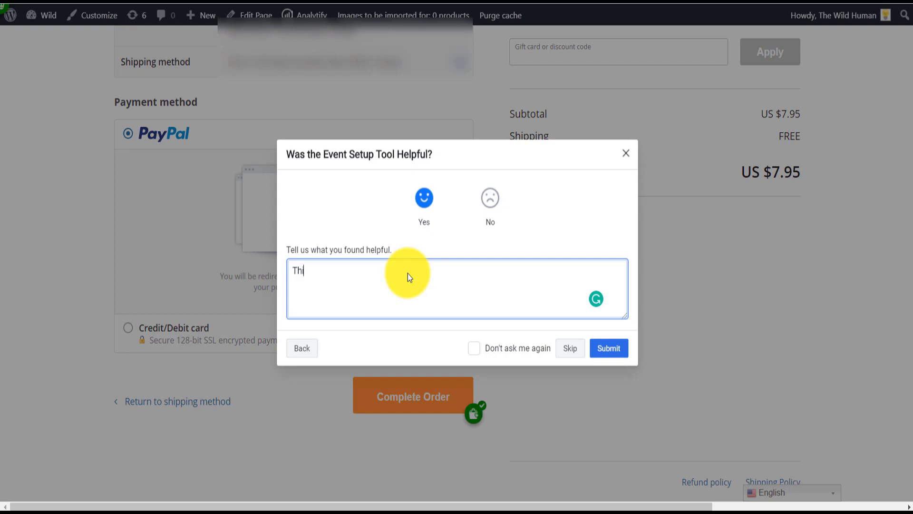
text(s ws AMAZING)
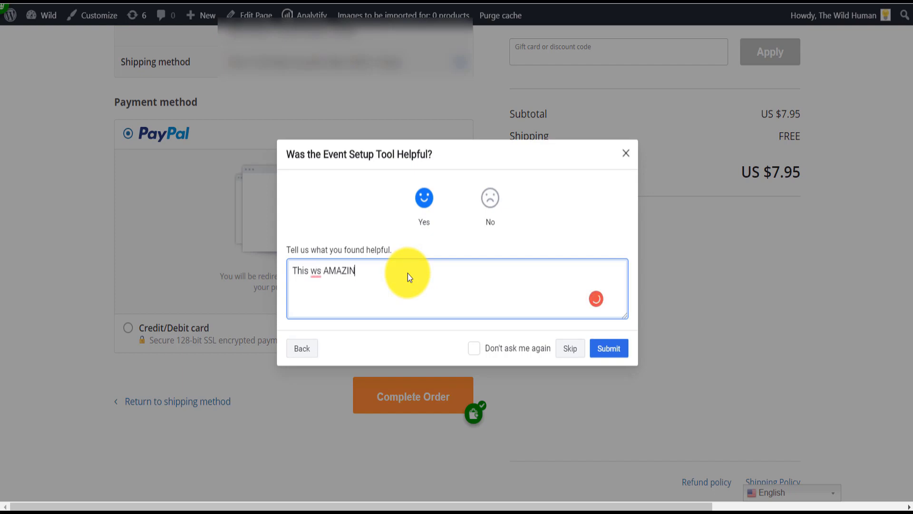
key(BackSpace)
key(BackSpace)
key(BackSpace)
key(BackSpace)
key(BackSpace)
key(BackSpace)
key(BackSpace)
key(BackSpace)
key(BackSpace)
text(as AMAZING! Thank you Facebook!)
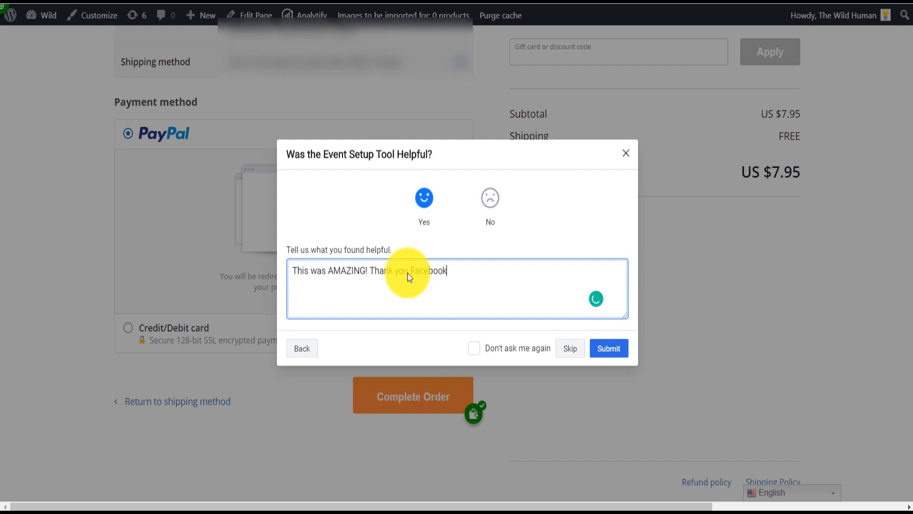
click(618, 350)
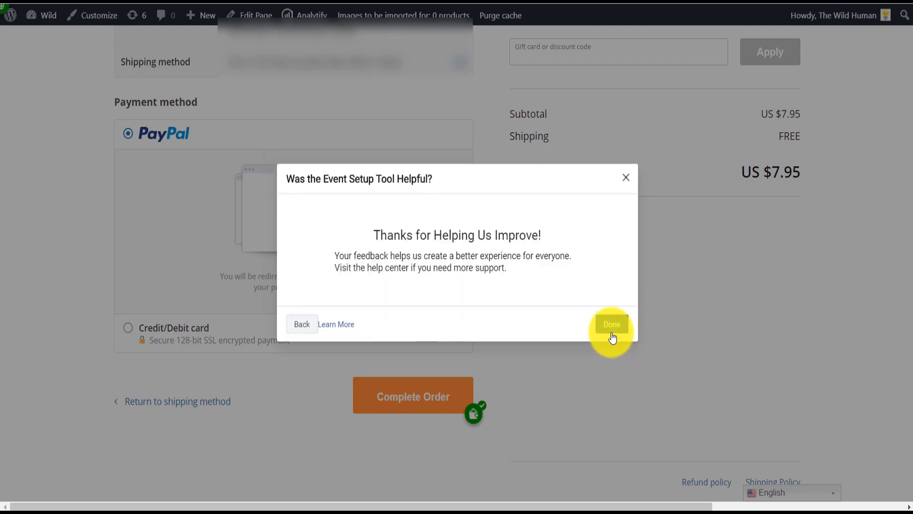
click(612, 324)
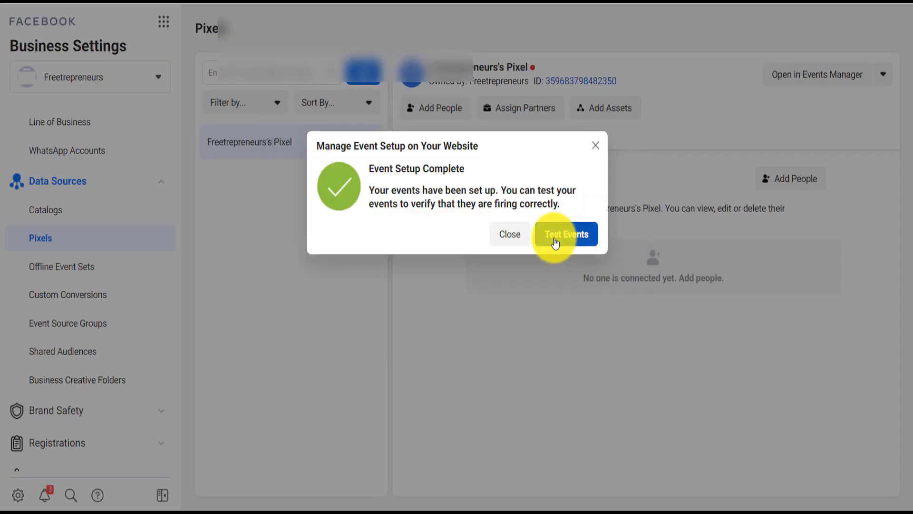
Dismiss the Event Setup Complete confirmation and view the pixel's events.
click(559, 238)
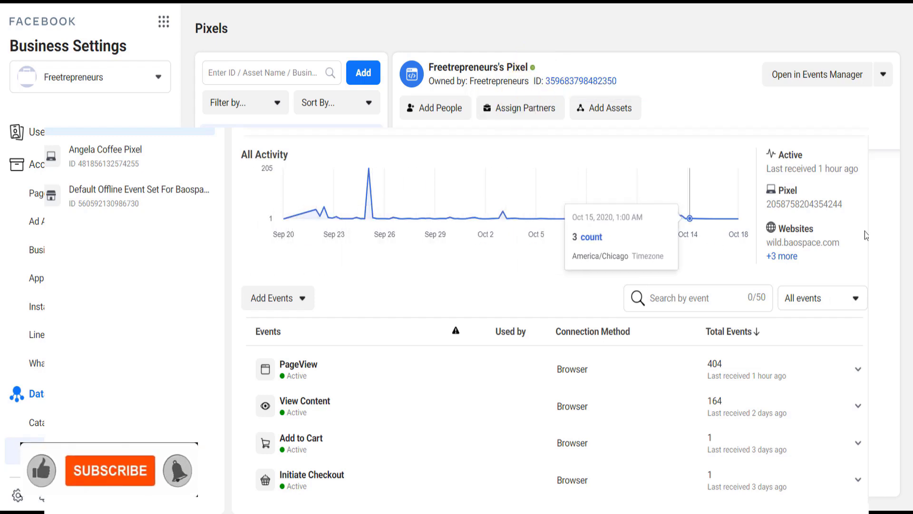
scroll(585, 346, down, 1)
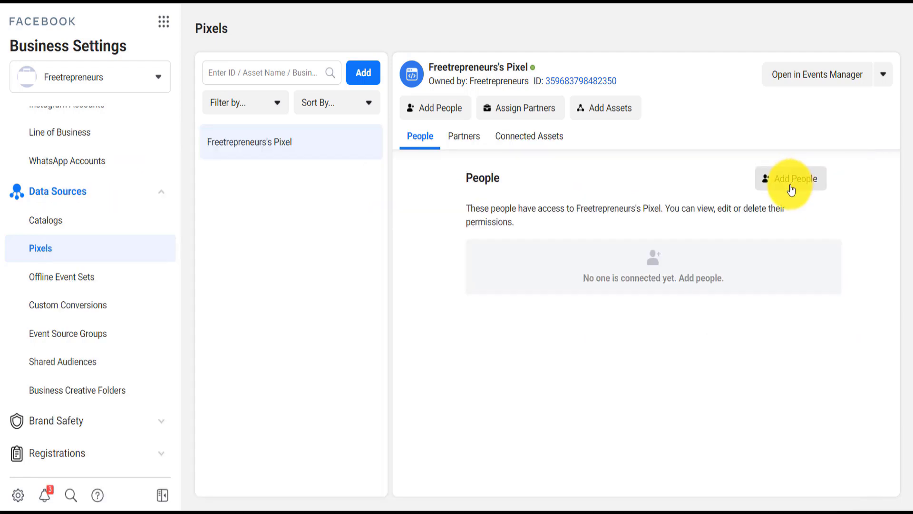
click(826, 83)
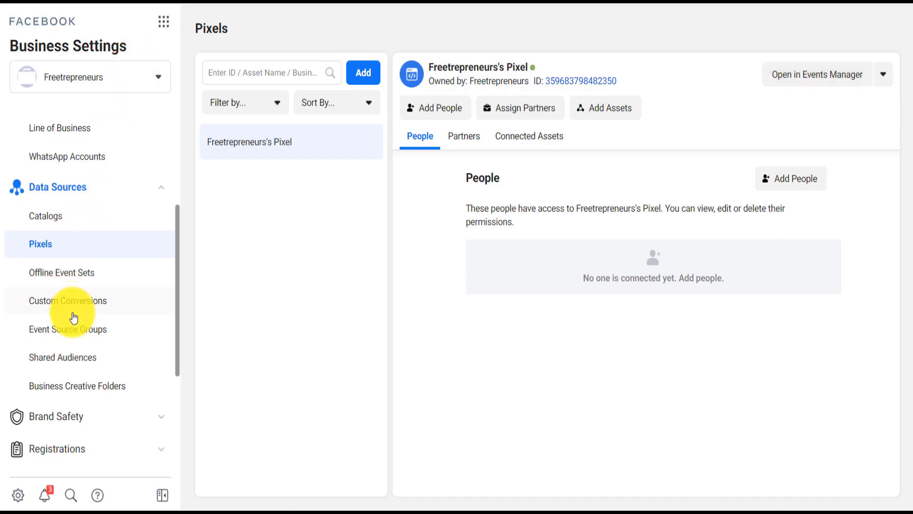
Go to Events Manager from the Facebook business tools list.
scroll(72, 316, up, 5)
click(164, 21)
scroll(314, 223, down, 2)
scroll(314, 224, down, 4)
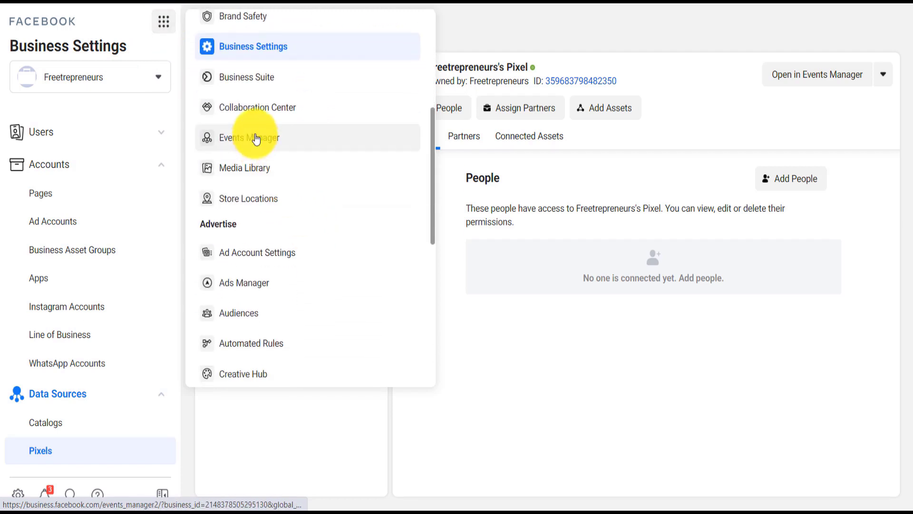
click(278, 146)
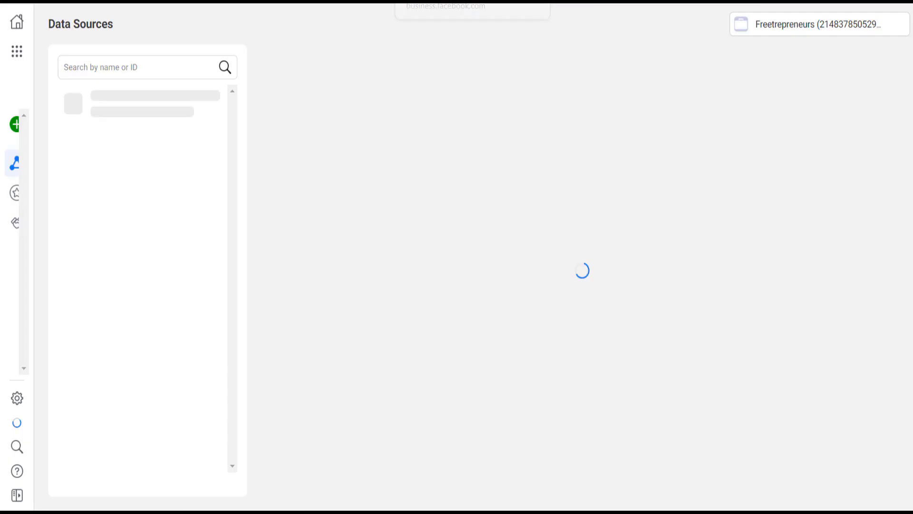
Look over the pixel's received events on the Overview tab, then bring up the green Create options.
scroll(483, 250, down, 1)
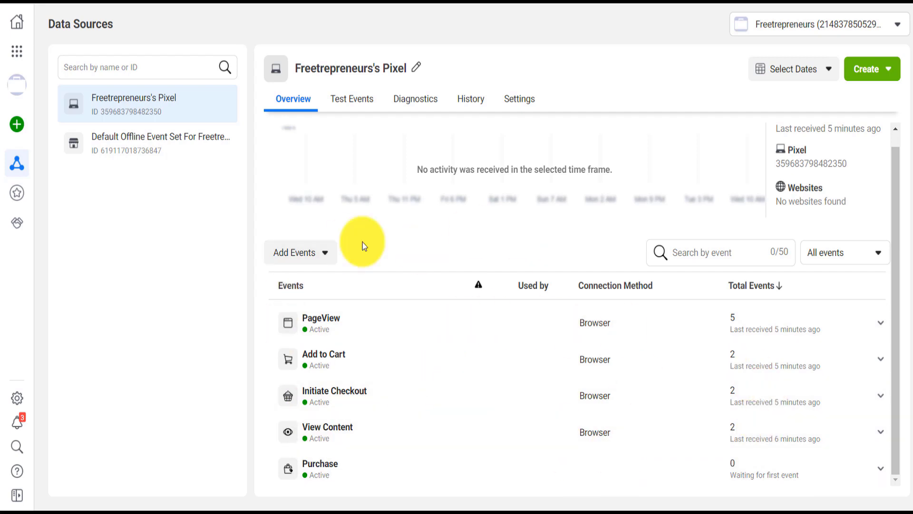
scroll(523, 305, up, 1)
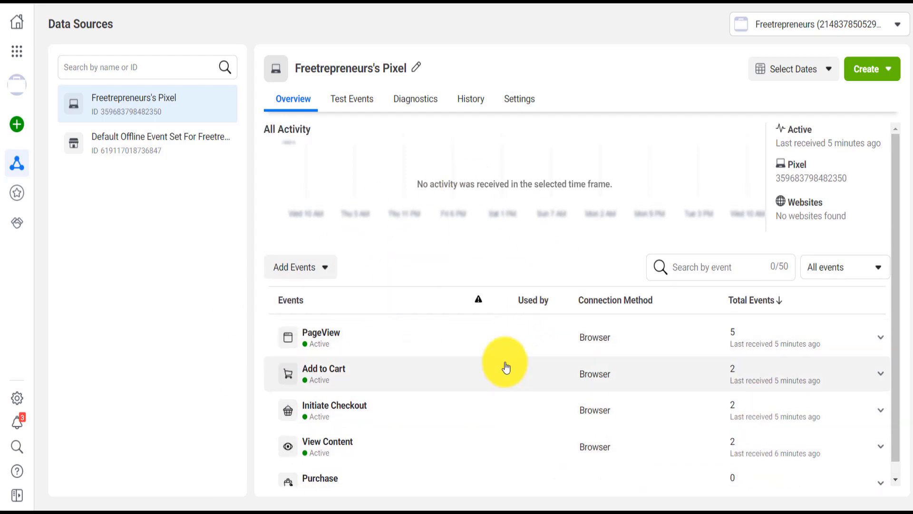
scroll(438, 329, down, 1)
scroll(438, 328, down, 1)
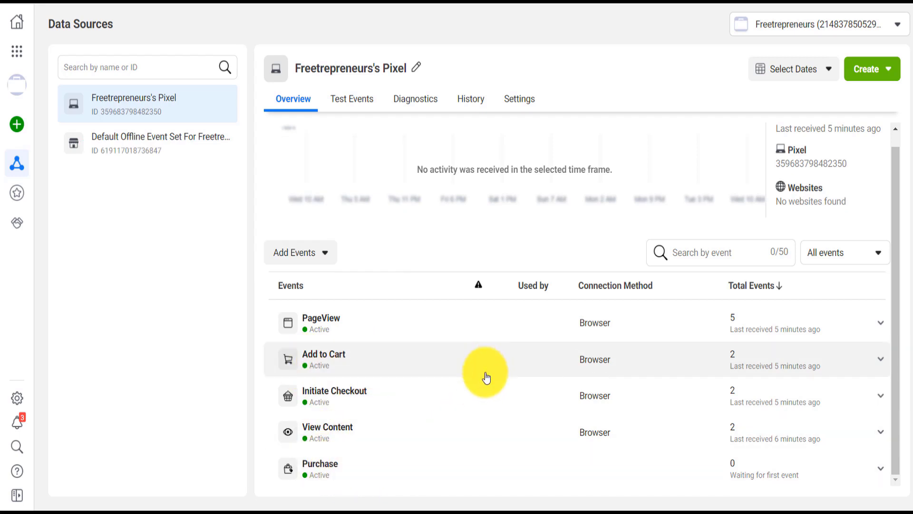
click(883, 69)
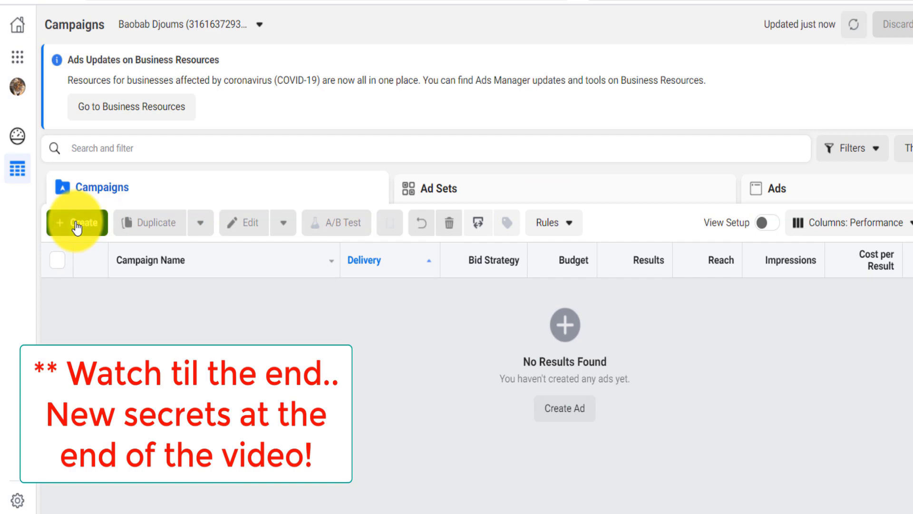
Begin a new campaign from the Campaigns tab with + Create.
click(76, 227)
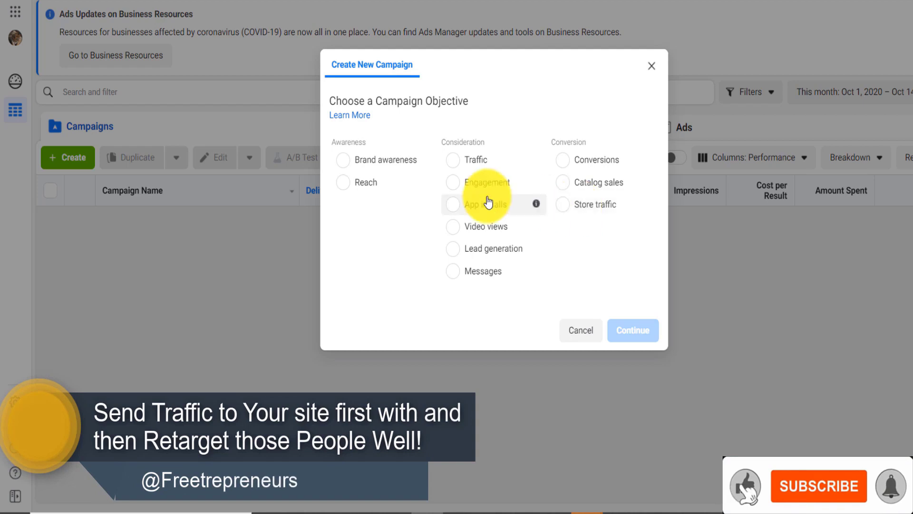
Choose Traffic under Consideration as the campaign objective and read its description.
click(451, 162)
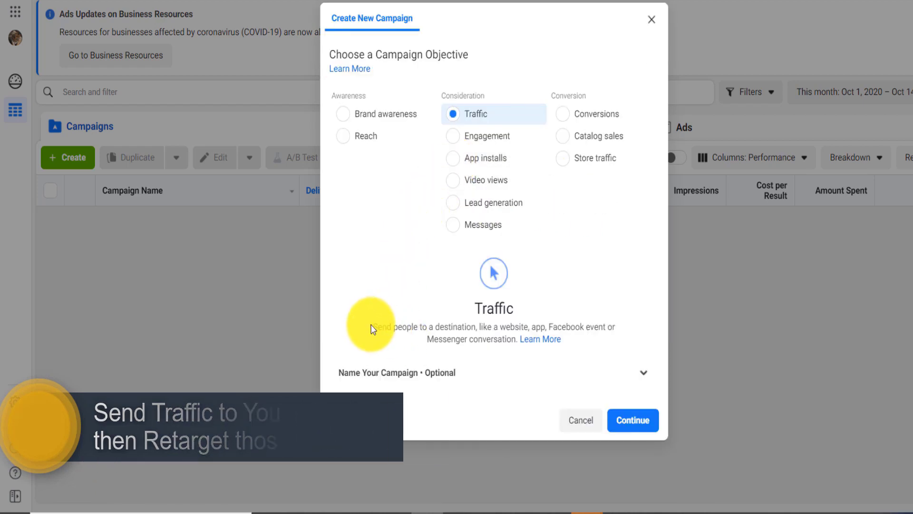
drag(370, 326, 478, 325)
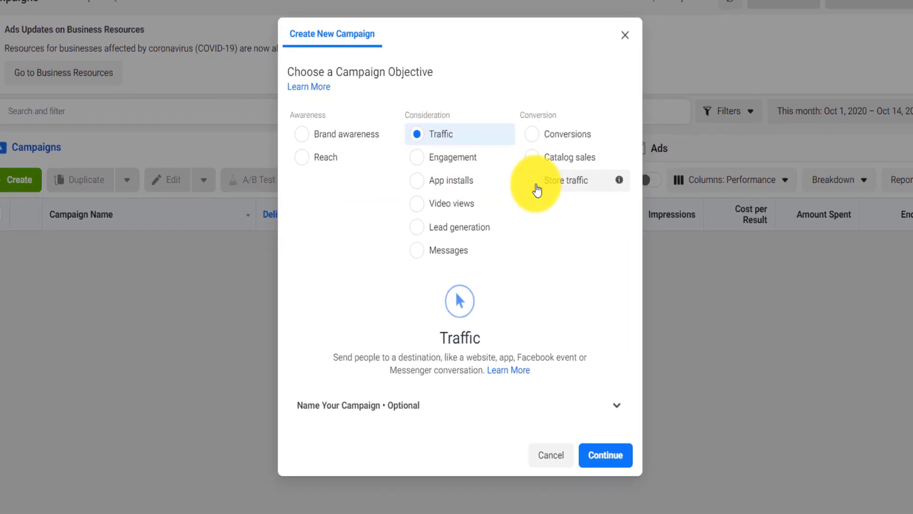
mouse_move(619, 180)
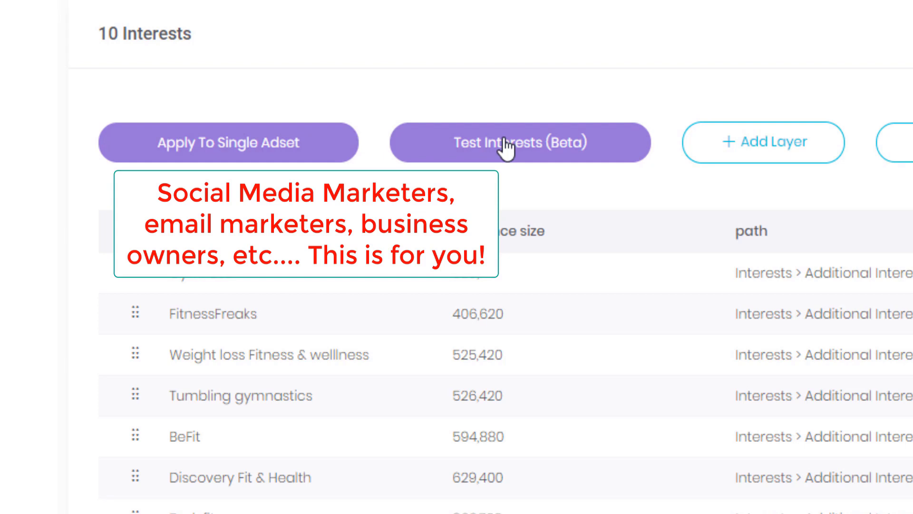
Scroll through the ConnectExplore interest table and the ConnectIO home page.
scroll(503, 147, down, 3)
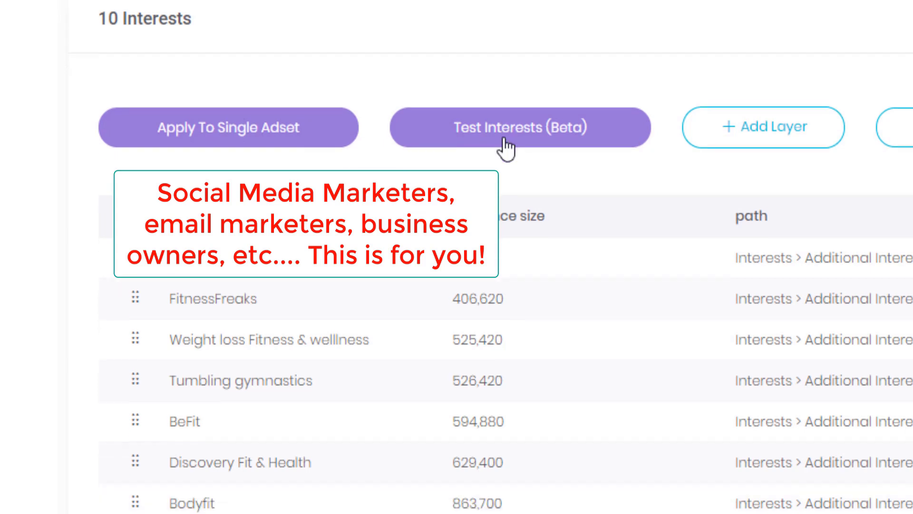
scroll(534, 179, up, 3)
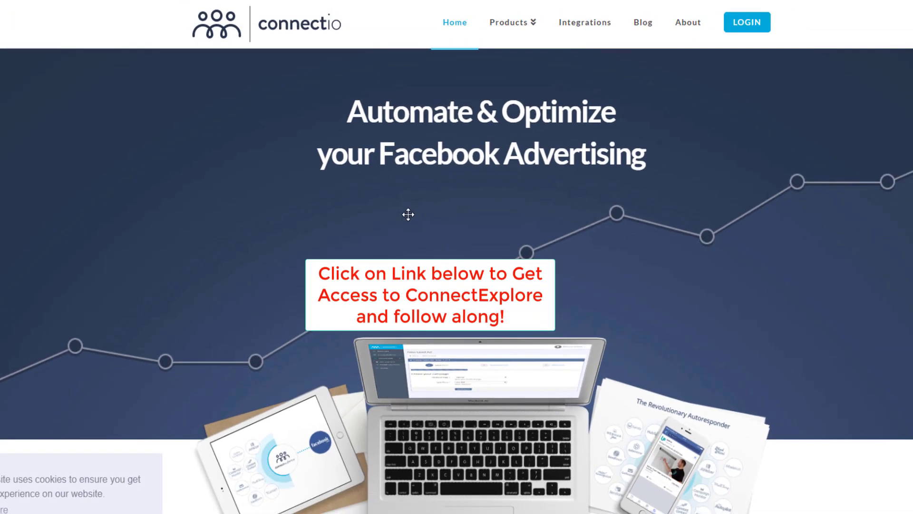
scroll(408, 215, down, 6)
scroll(413, 220, down, 5)
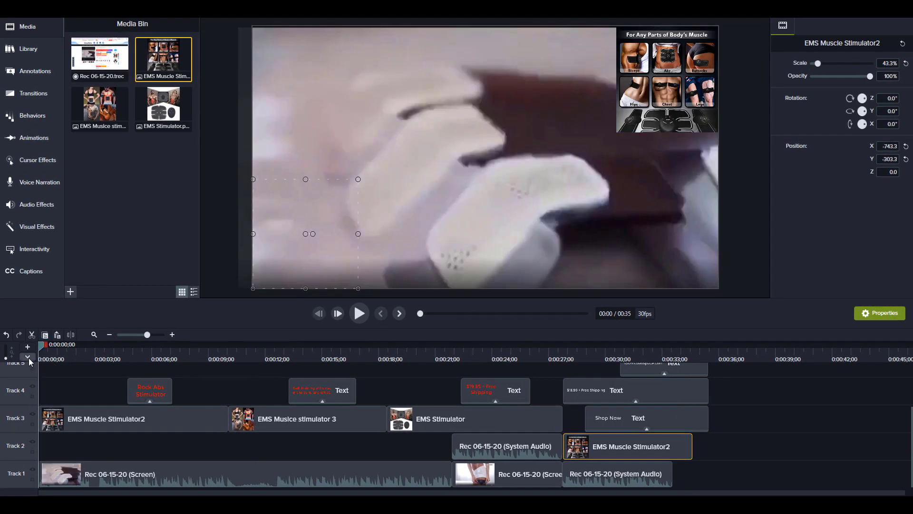
Preview an early frame of the EMS Muscle Stimulator video, then switch back to Chrome with Alt+Tab.
drag(42, 349, 650, 268)
key(alt+Tab)
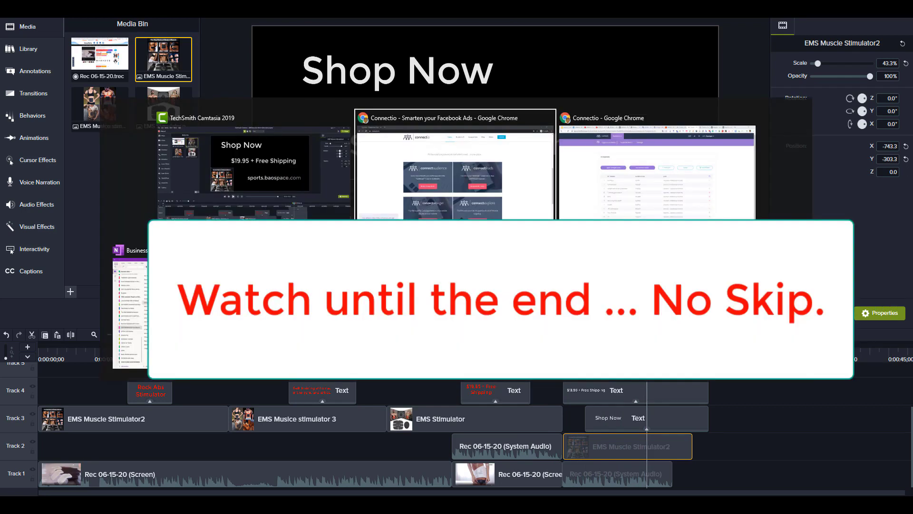
key(alt+Tab)
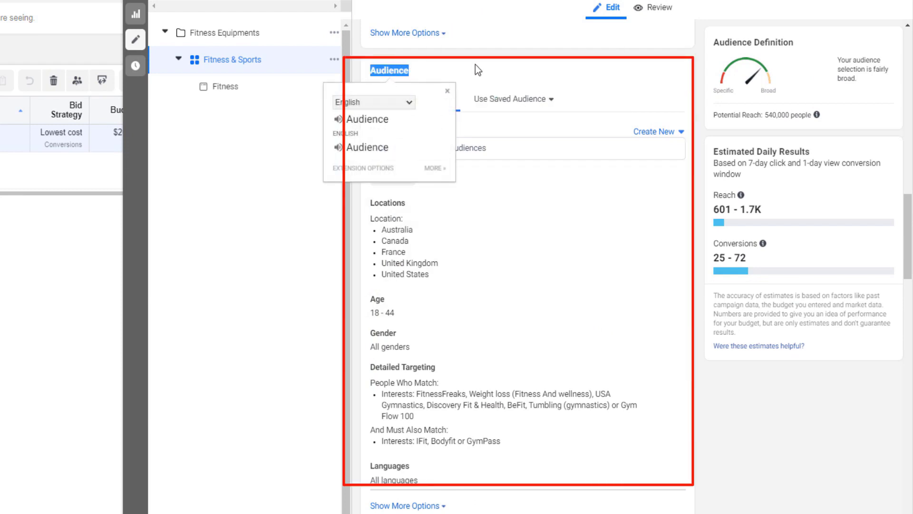
click(498, 56)
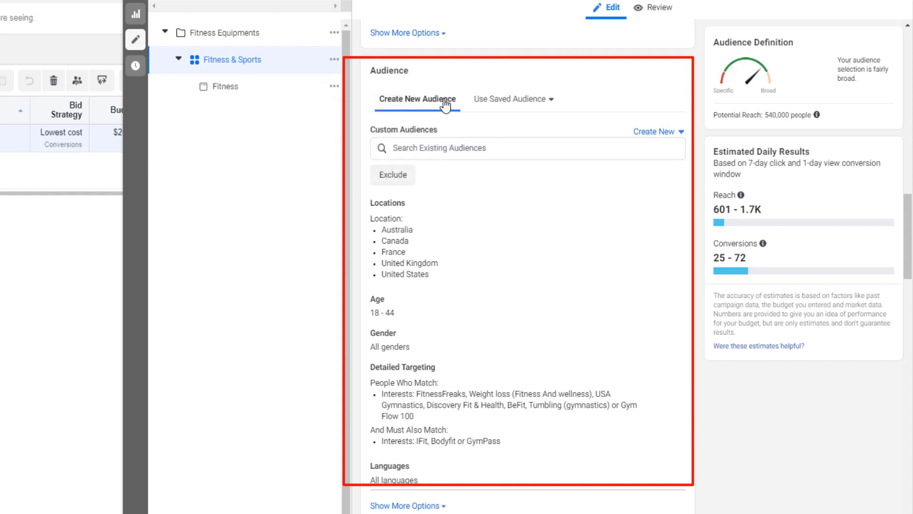
scroll(512, 242, down, 4)
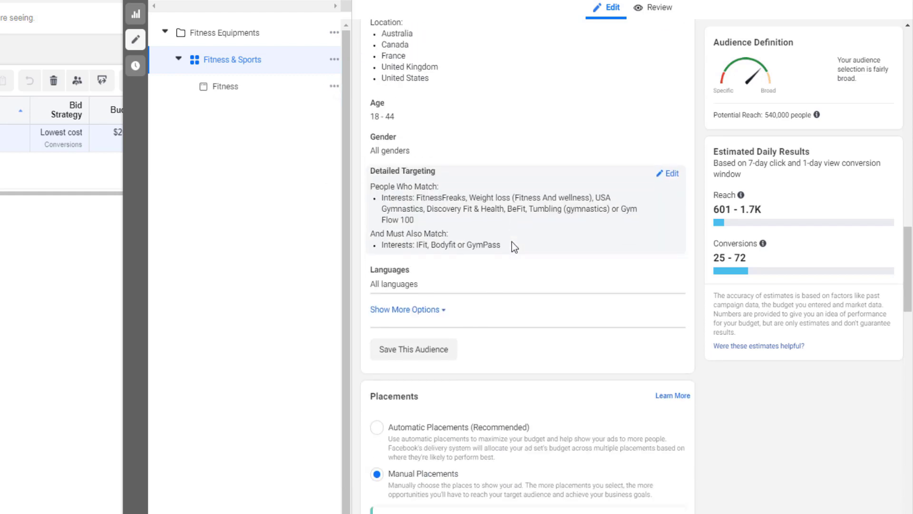
scroll(517, 280, up, 4)
scroll(586, 281, down, 3)
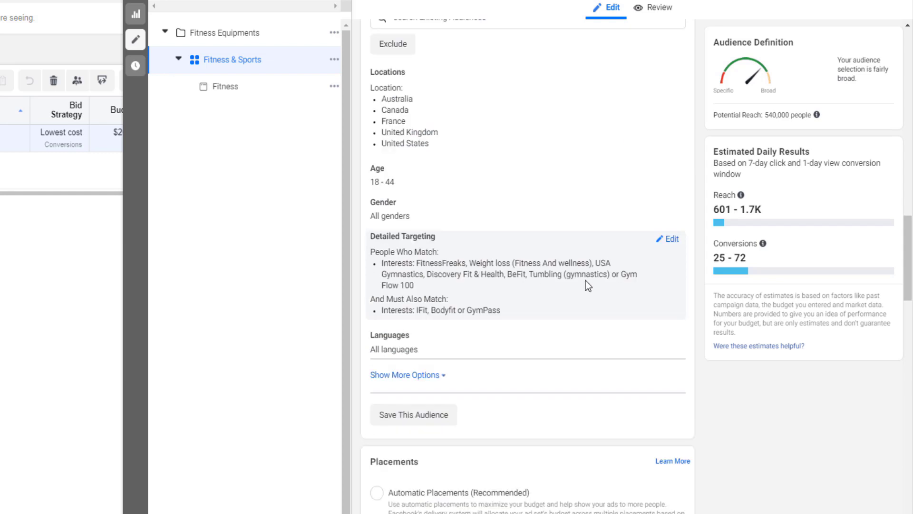
scroll(541, 320, up, 4)
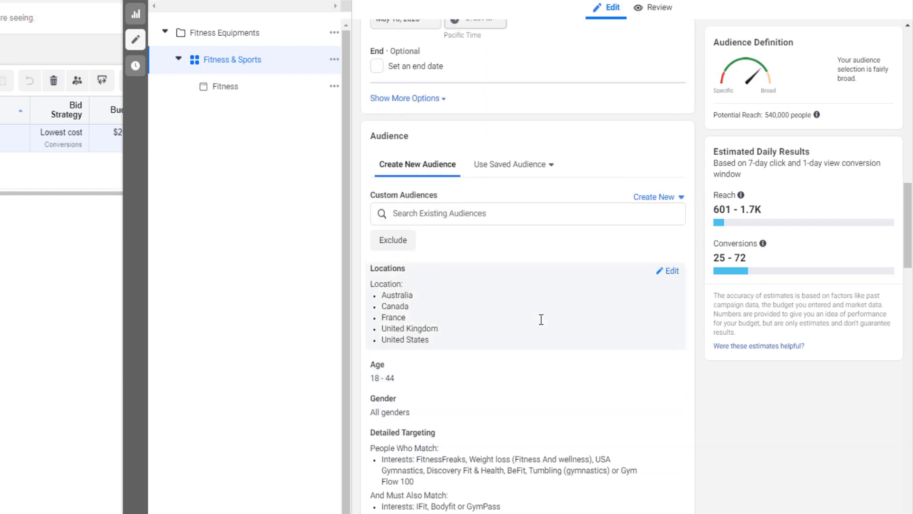
scroll(541, 319, up, 1)
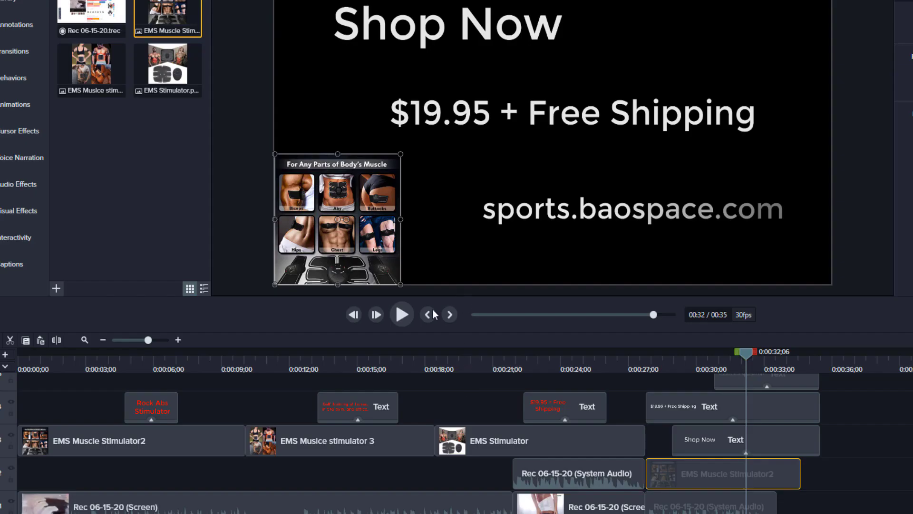
Scrub the edited ad video back to the belt footage near 0:21, then return to Ads Manager.
drag(686, 360, 441, 358)
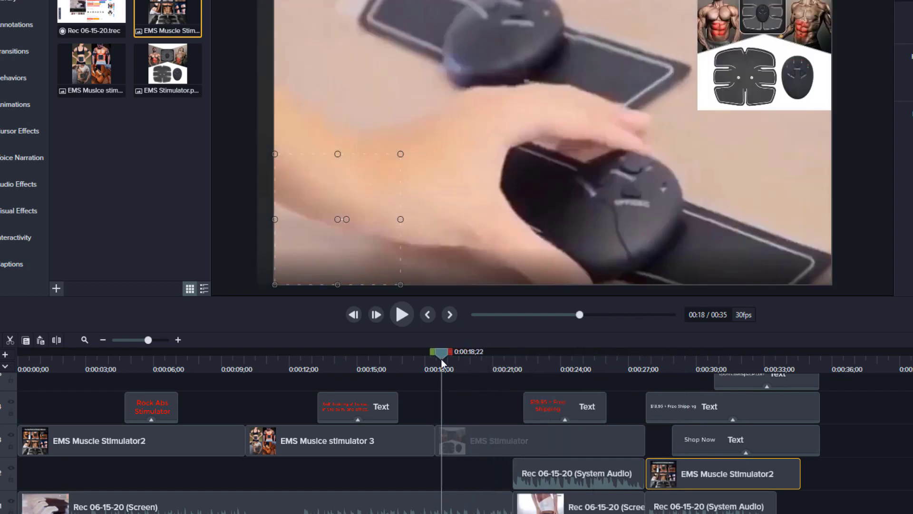
key(alt+Tab)
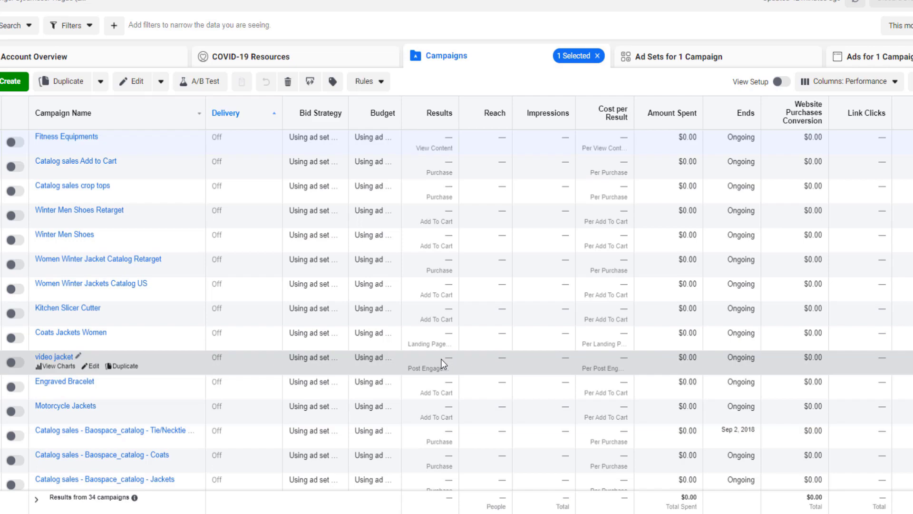
Switch to the abdominal pad's WordPress edit page and scroll up through its description images.
key(alt+Tab)
scroll(523, 127, up, 15)
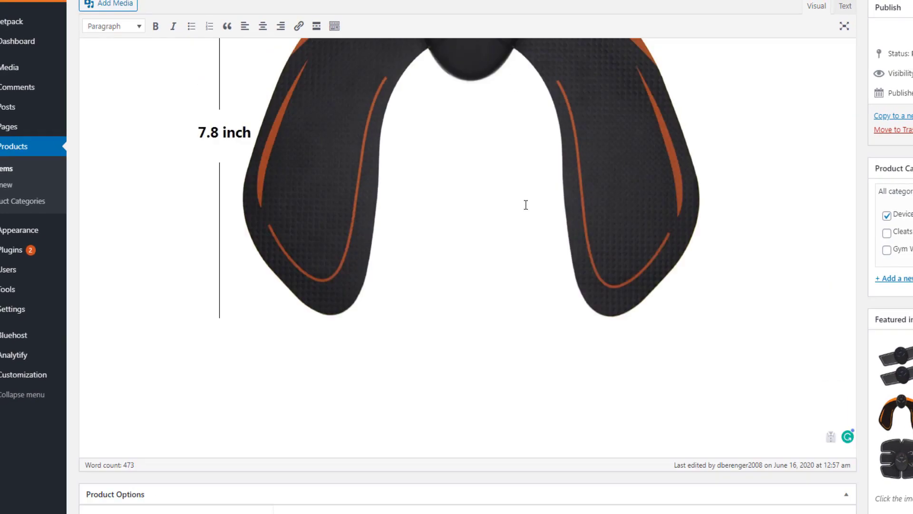
scroll(505, 198, up, 15)
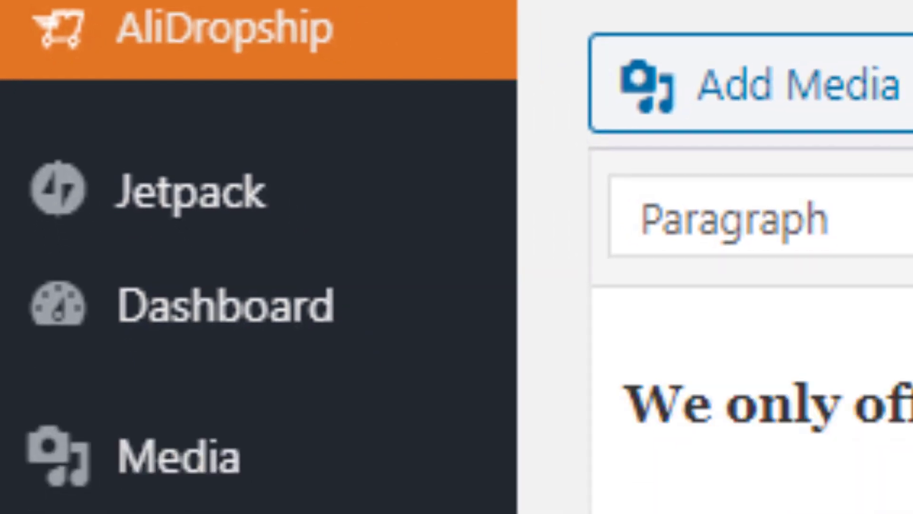
scroll(761, 404, up, 7)
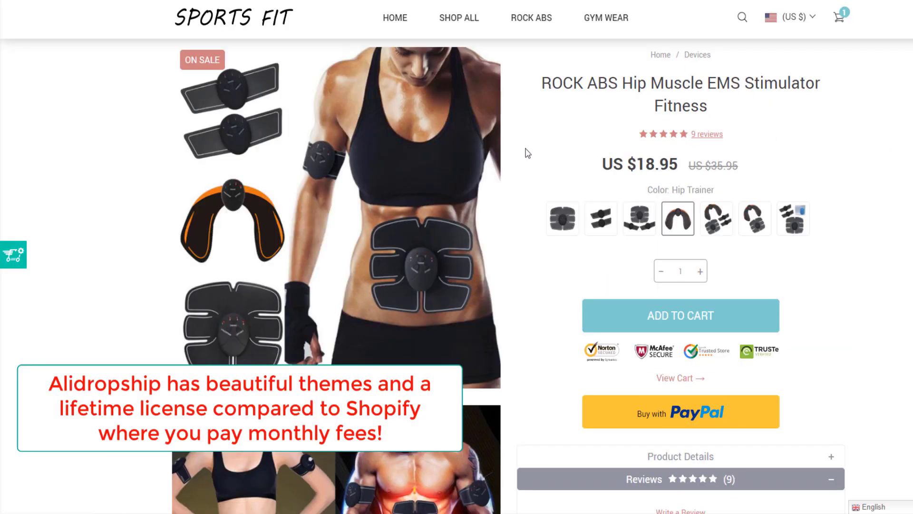
Browse the ROCK ABS stimulator product page images and reviews, then switch to Camtasia.
scroll(527, 153, down, 15)
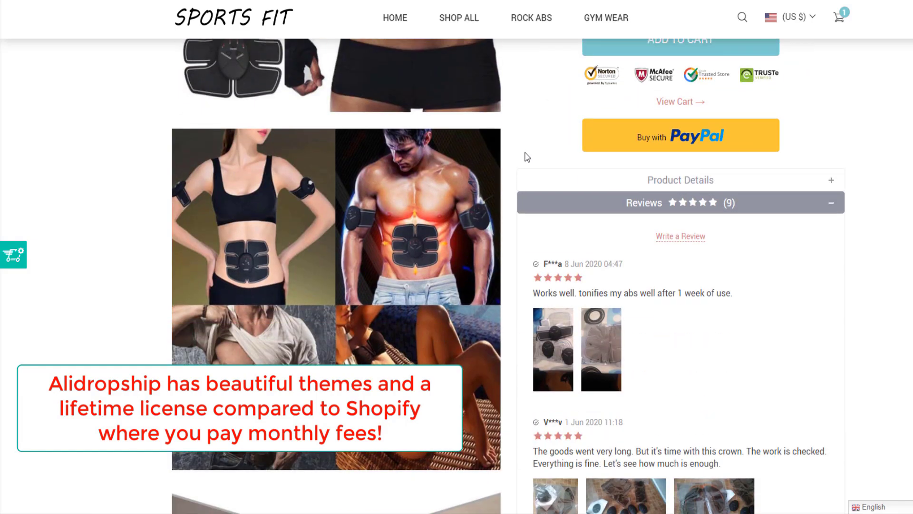
scroll(527, 266, down, 20)
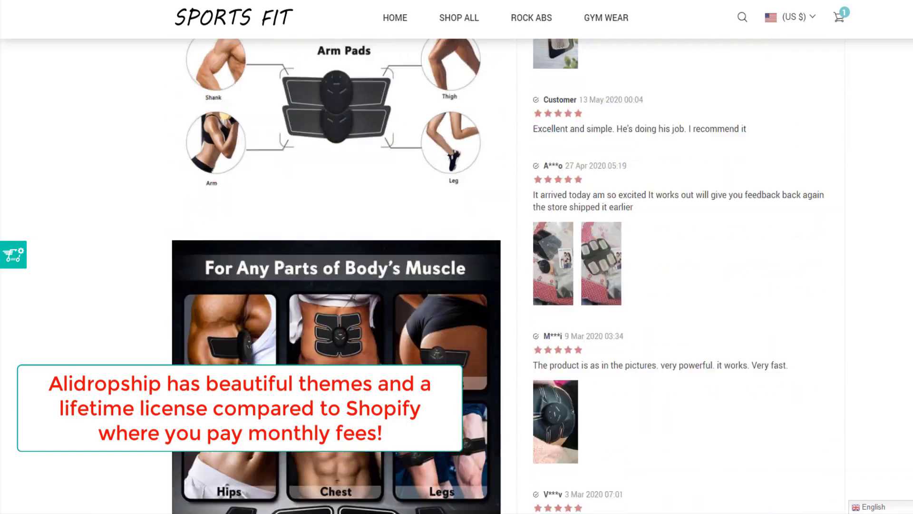
scroll(527, 267, up, 20)
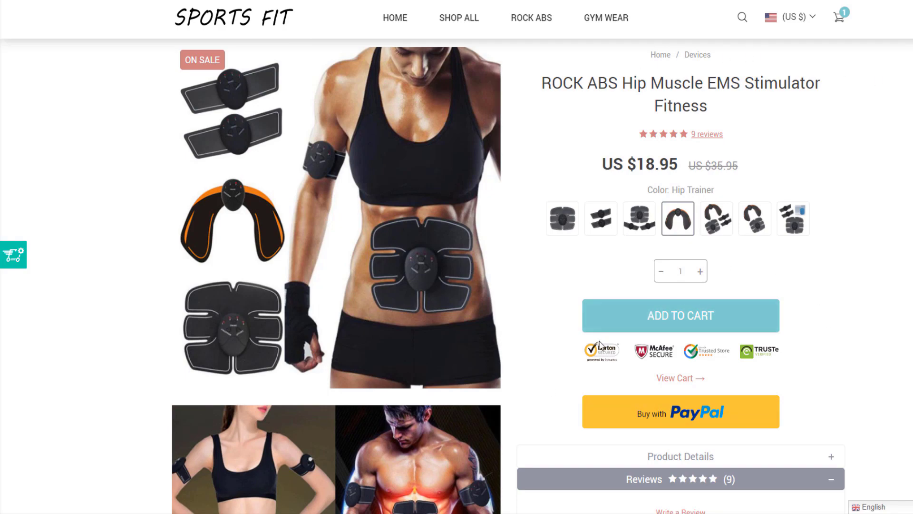
key(alt+Tab)
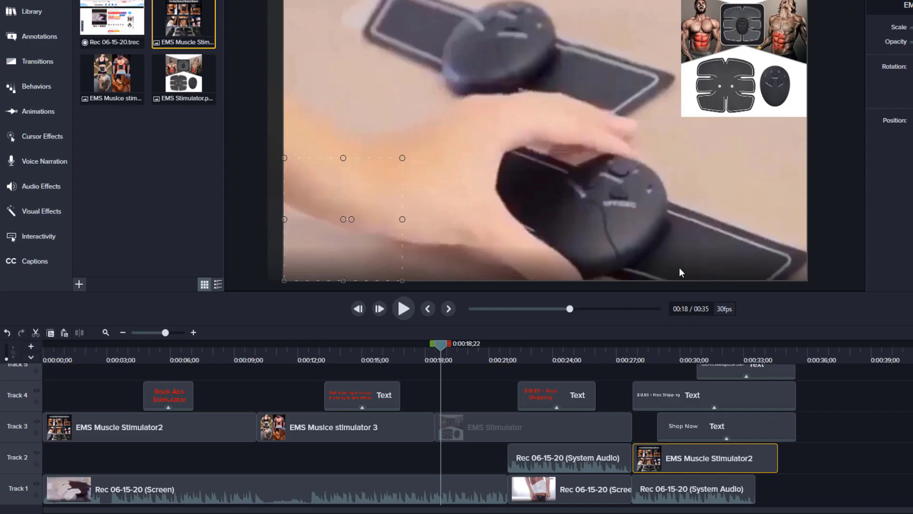
Switch from Camtasia back to the Ads Manager campaigns list.
key(alt+Tab)
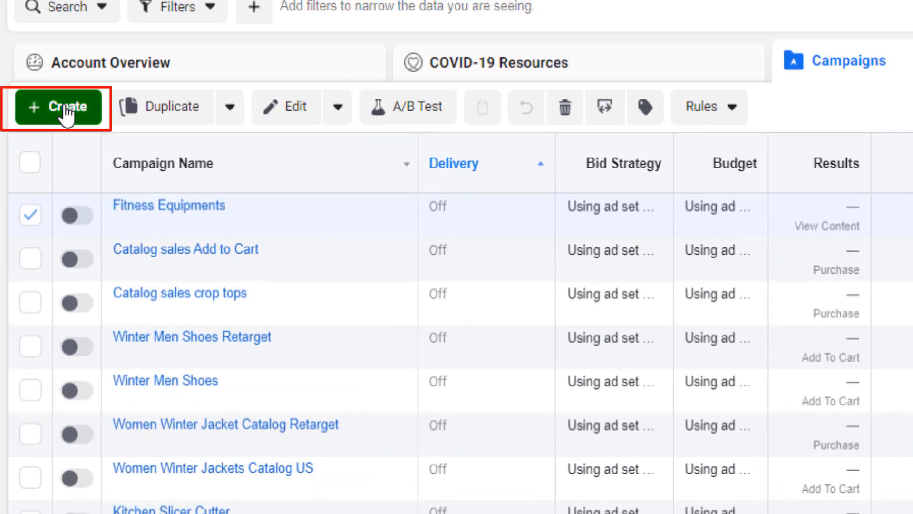
Create a new campaign with the Conversions objective, named 'Rock Abs Stimulator'.
click(66, 114)
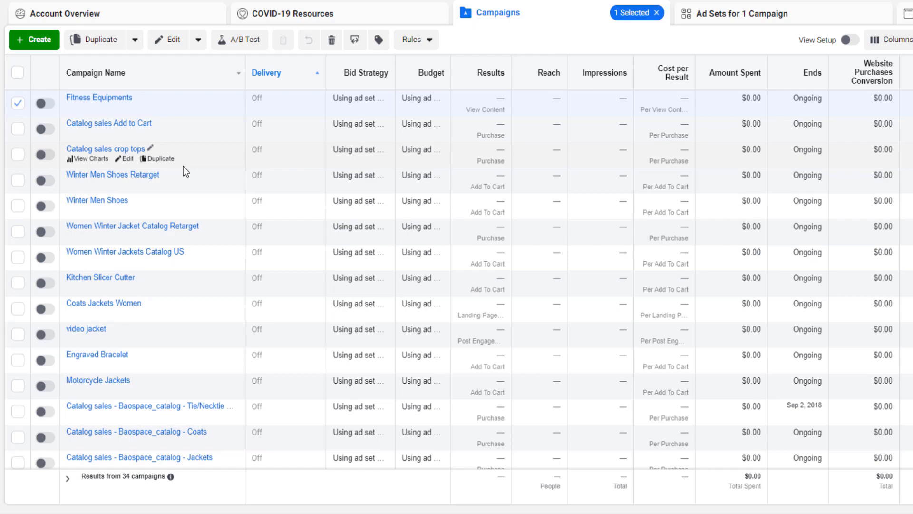
click(34, 39)
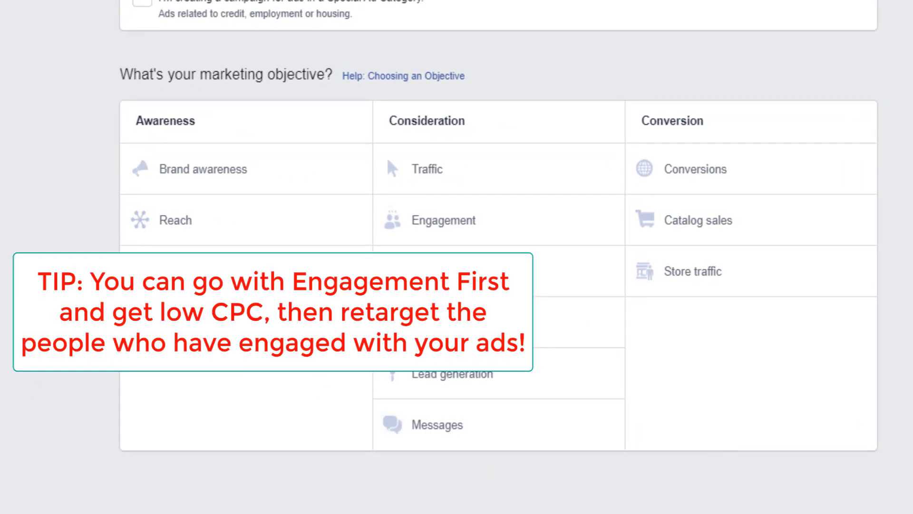
click(709, 175)
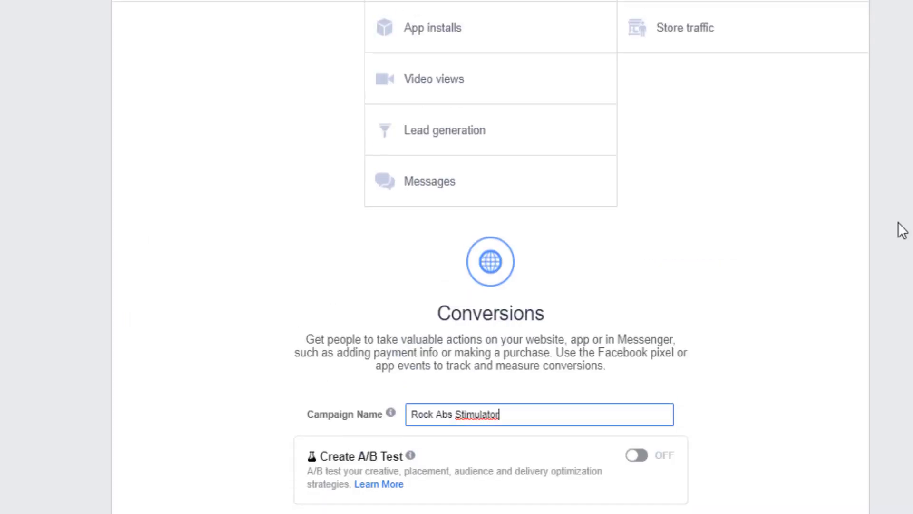
scroll(898, 230, up, 3)
scroll(897, 229, down, 7)
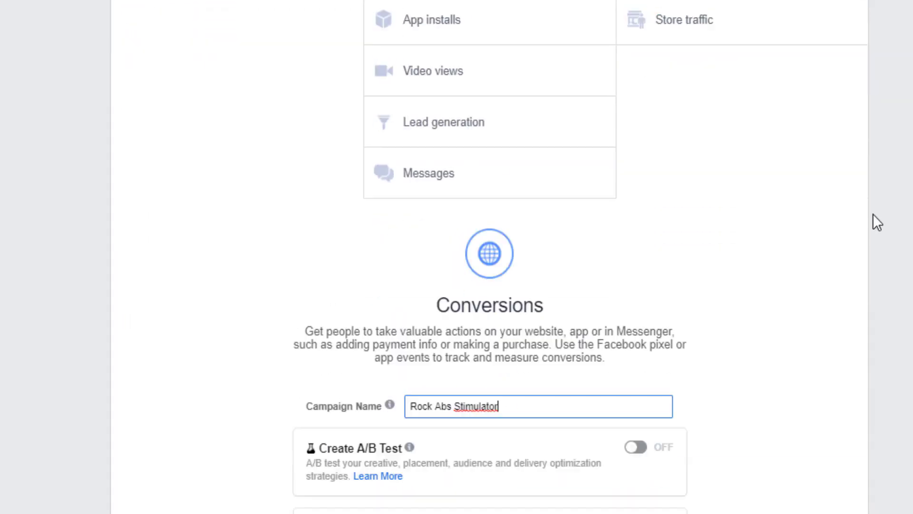
scroll(691, 101, down, 1)
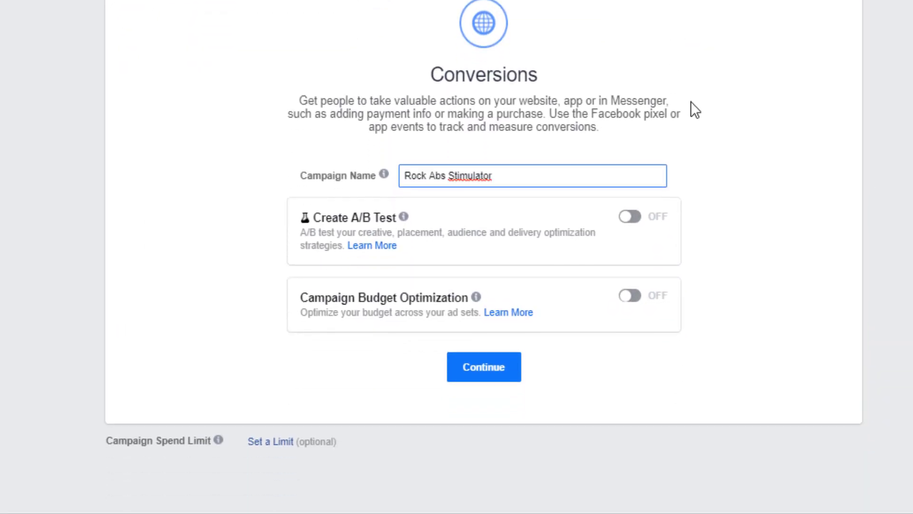
Continue to ad set setup, selecting the default 'US - 18+' ad set name and checking Identity settings.
click(488, 370)
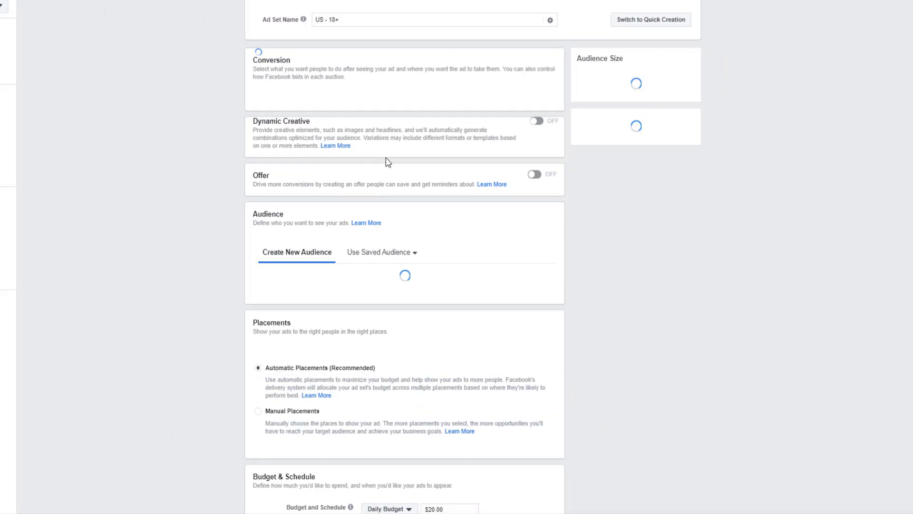
triple_click(354, 21)
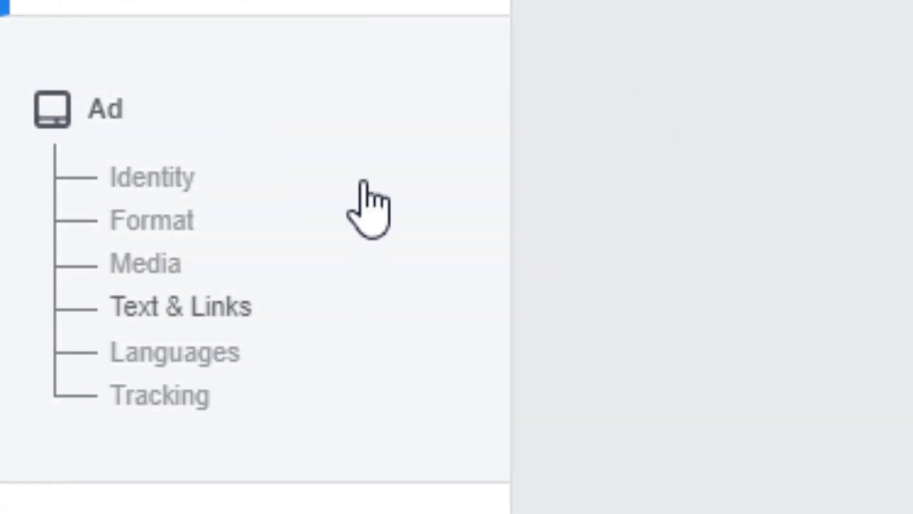
click(348, 395)
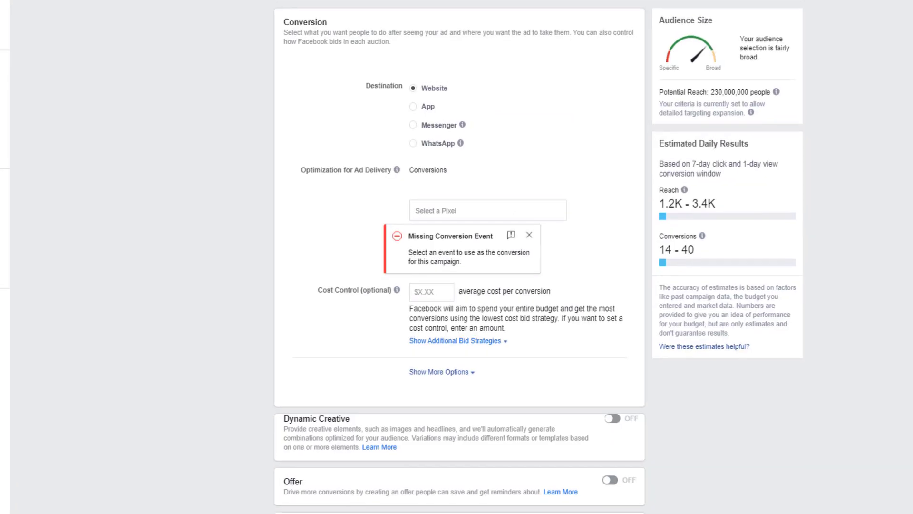
Rename the ad set 'Rock Abs Stimulator' and track View Content conversions with the store's pixel.
triple_click(367, 14)
text(Rock Abs Stimulator)
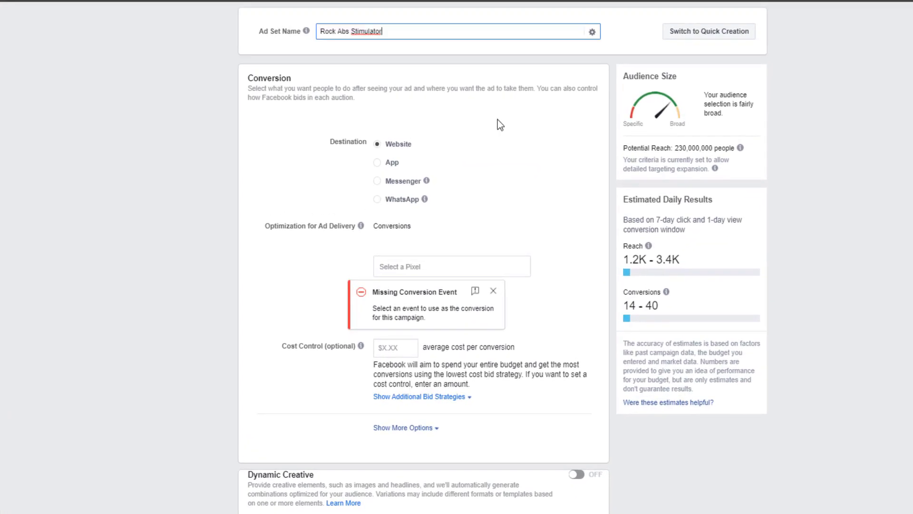
click(428, 267)
click(428, 280)
click(447, 301)
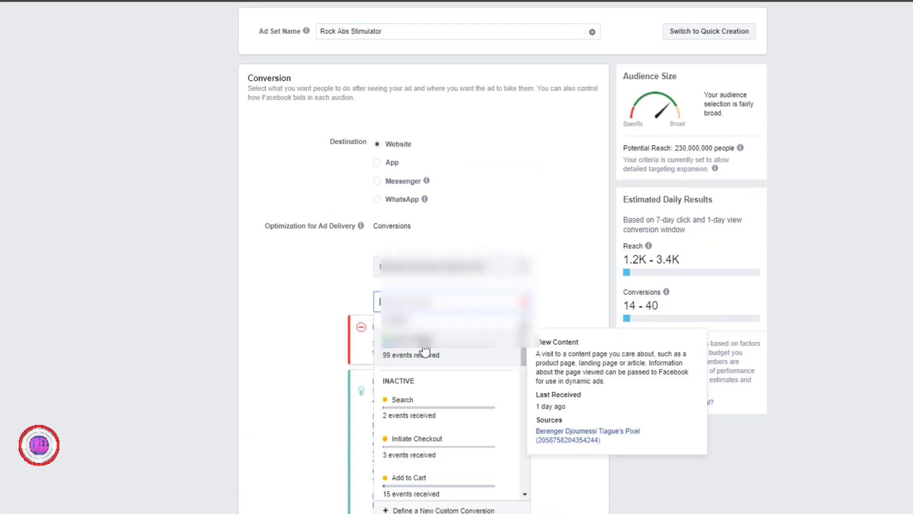
click(425, 351)
scroll(587, 288, down, 10)
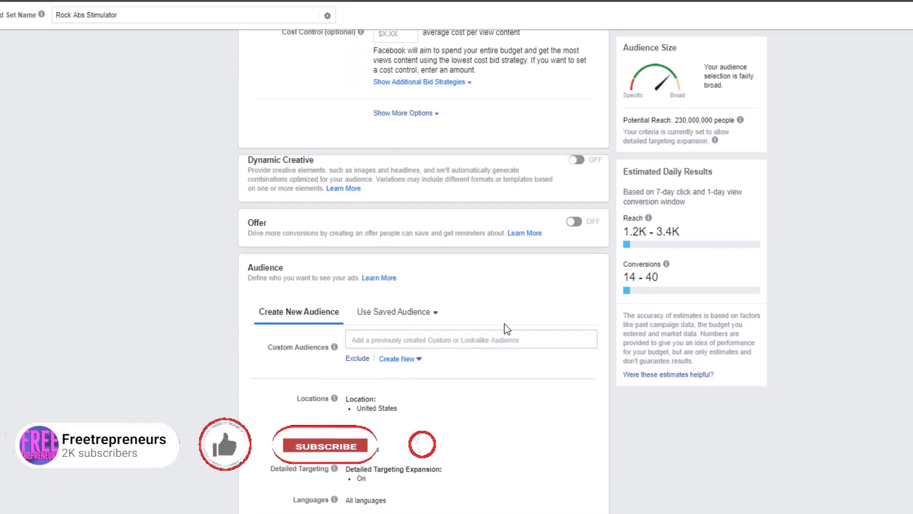
scroll(507, 328, down, 4)
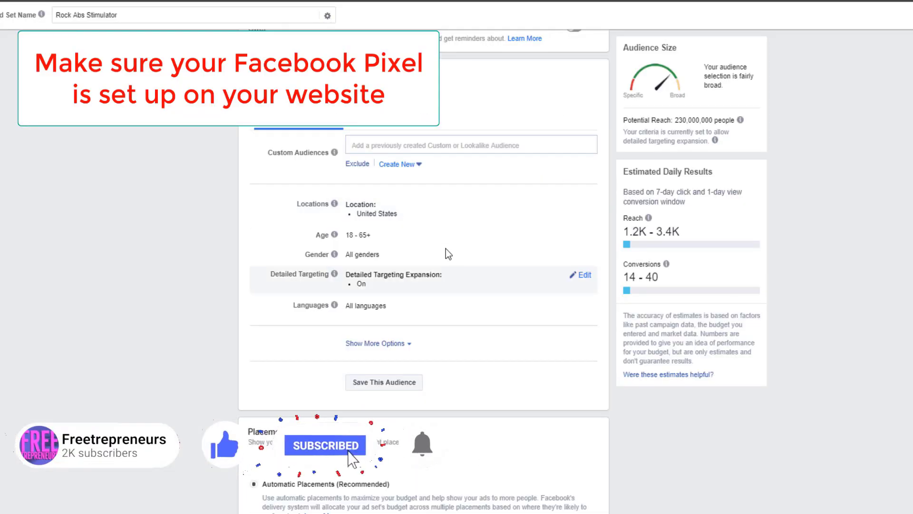
Switch to manual placements and drop Stories, In-Stream, Search and In-Article placements.
click(400, 145)
click(265, 195)
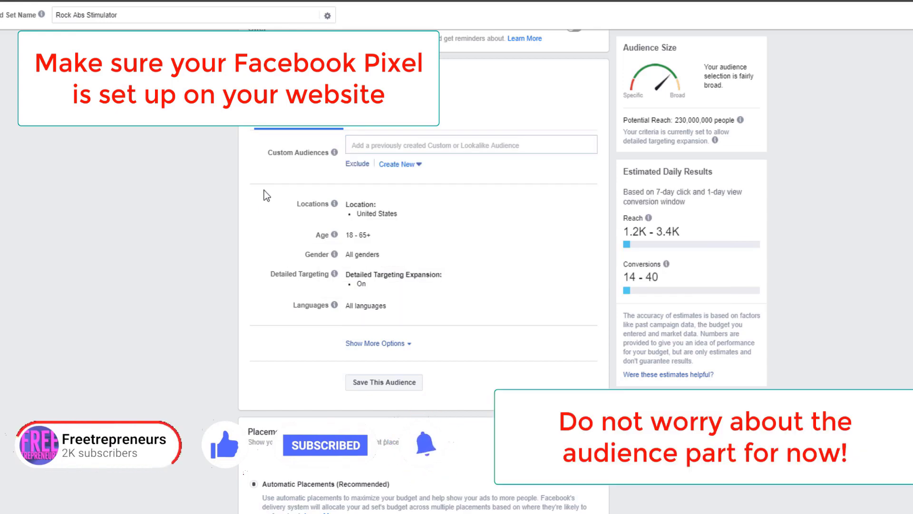
scroll(245, 169, down, 6)
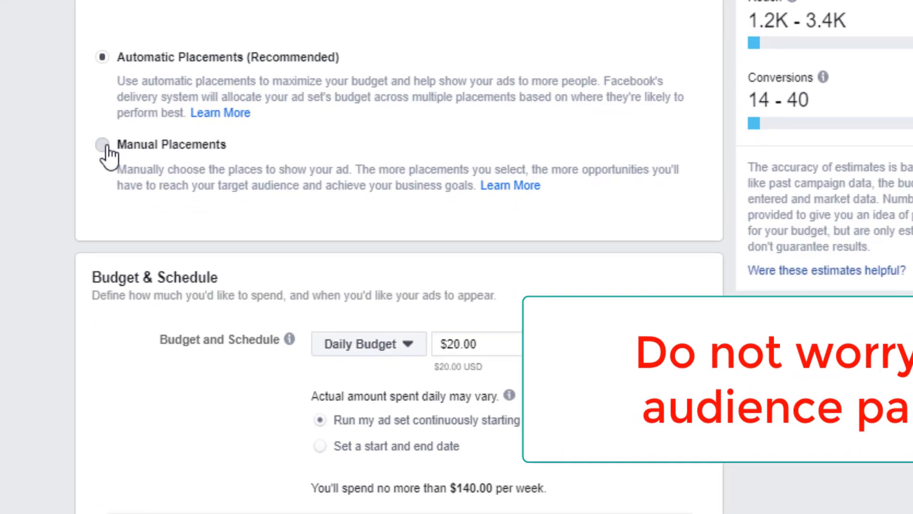
click(102, 145)
scroll(107, 152, down, 5)
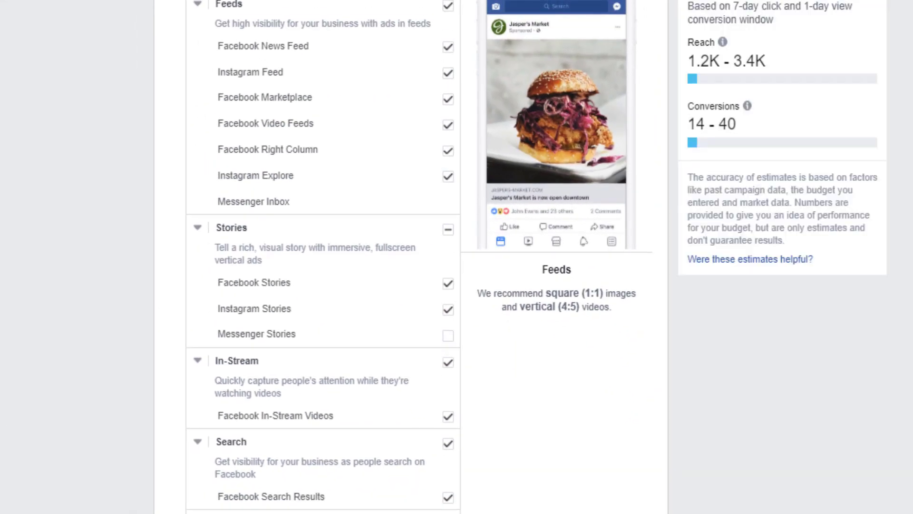
scroll(385, 55, down, 4)
click(448, 130)
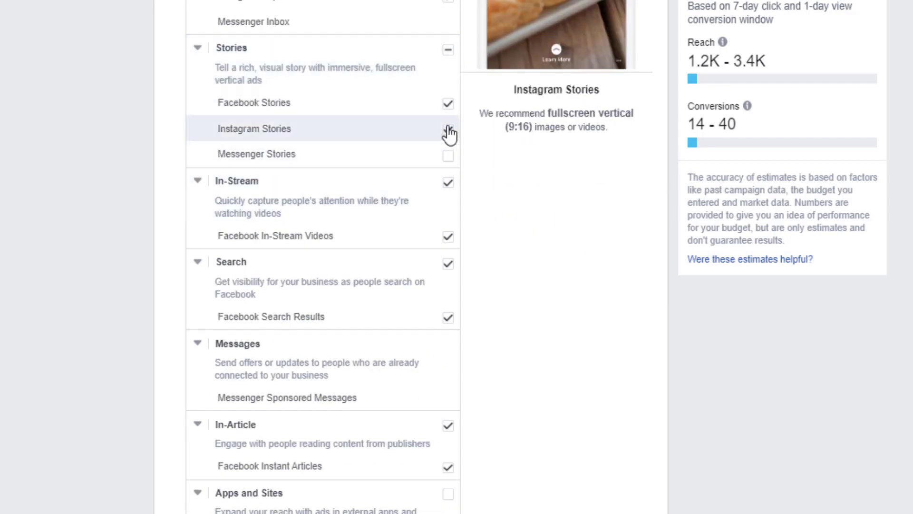
click(446, 104)
scroll(446, 114, down, 4)
click(448, 5)
click(448, 83)
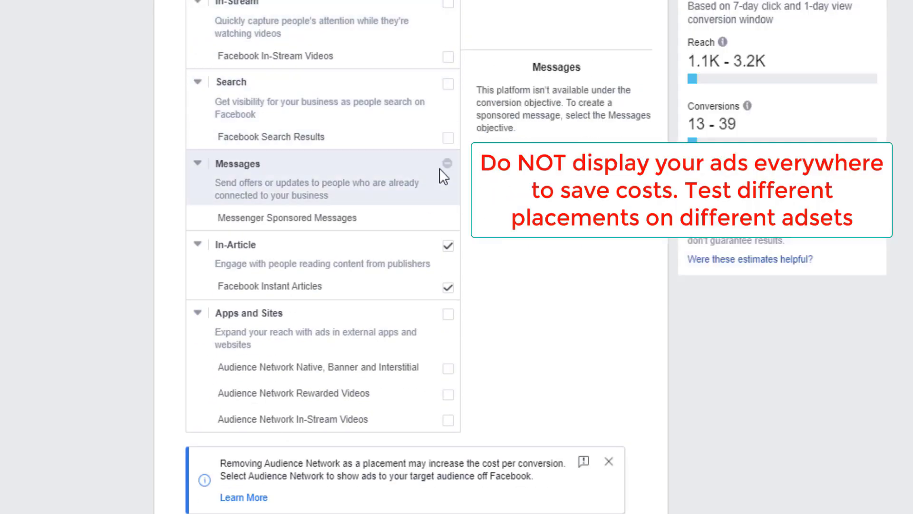
click(448, 245)
Add Instagram Explore, remove Right Column and Marketplace, and set a $10.00 daily budget.
scroll(437, 171, up, 5)
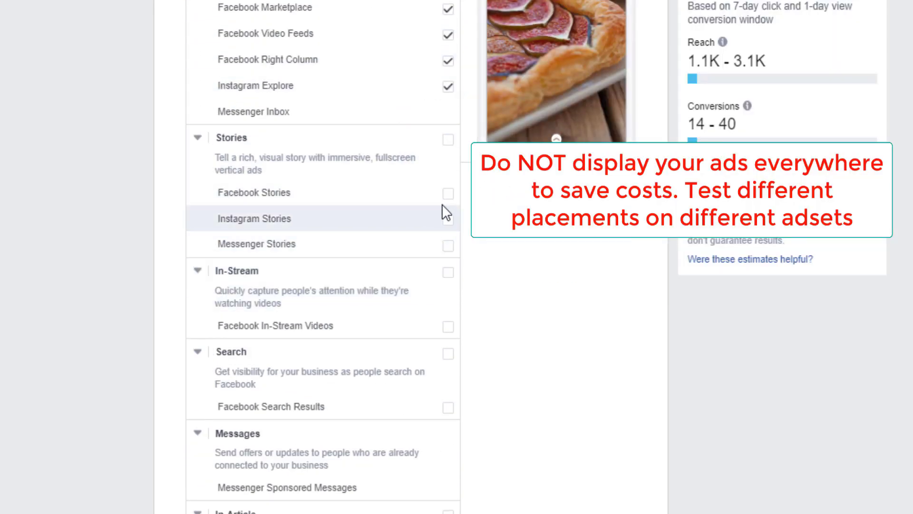
click(448, 86)
click(448, 60)
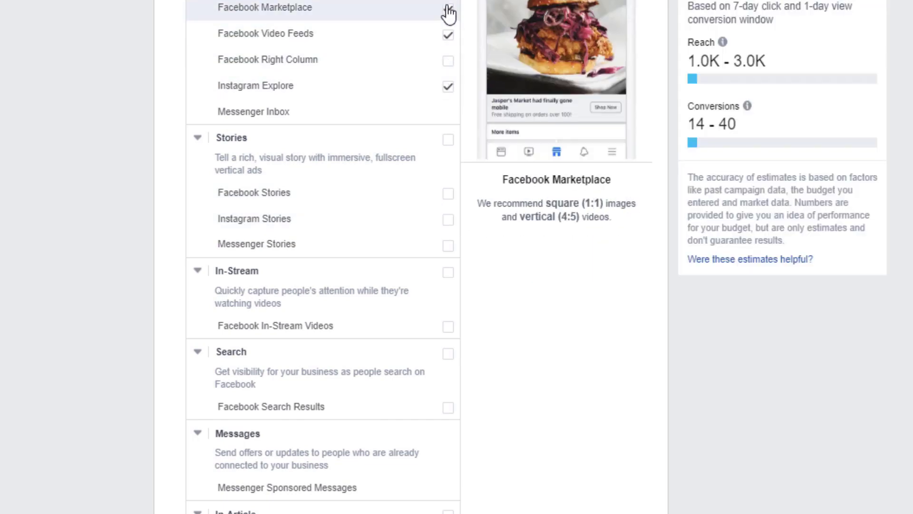
click(448, 9)
scroll(792, 261, down, 12)
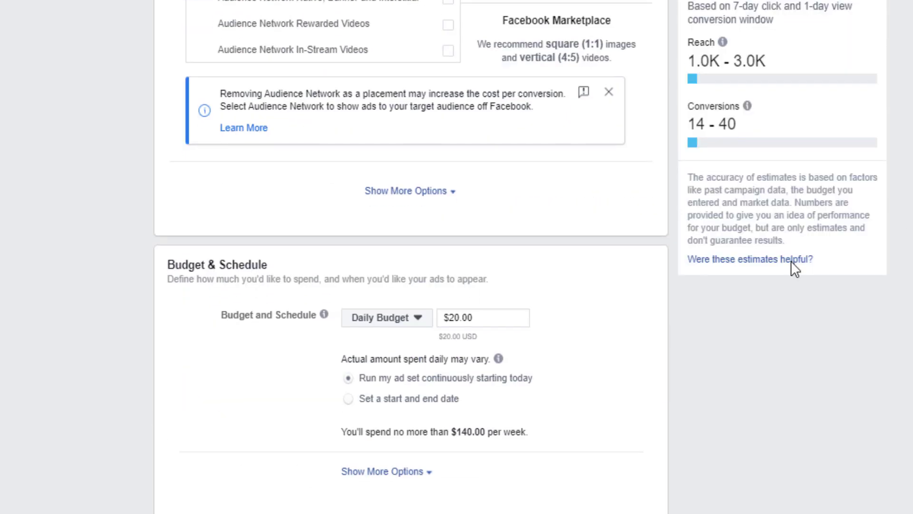
click(454, 317)
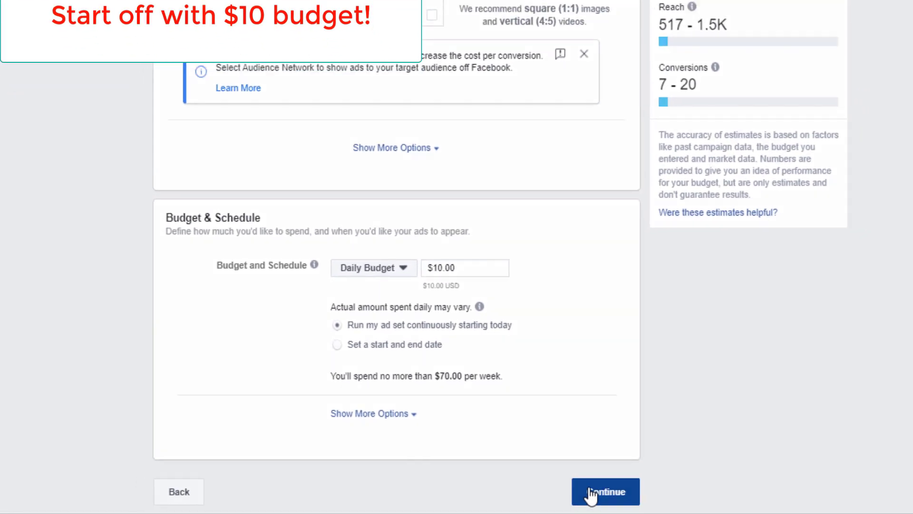
click(597, 492)
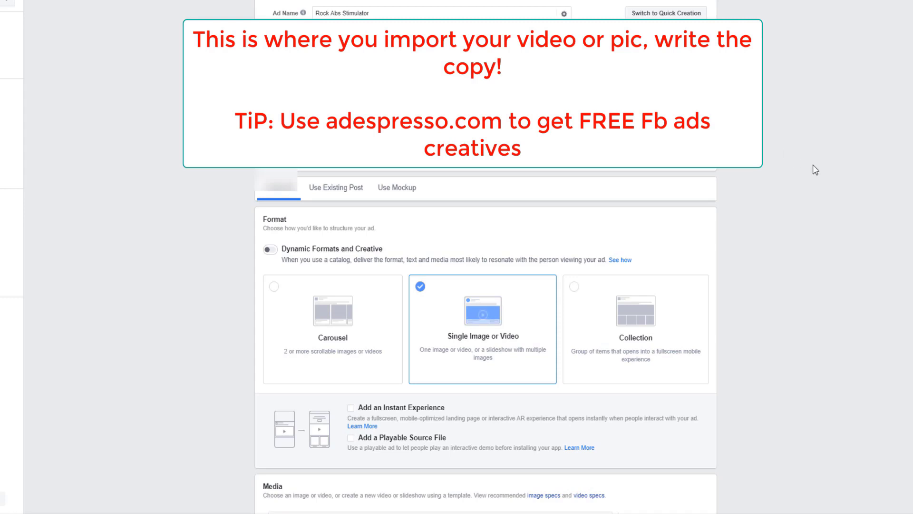
scroll(813, 165, down, 14)
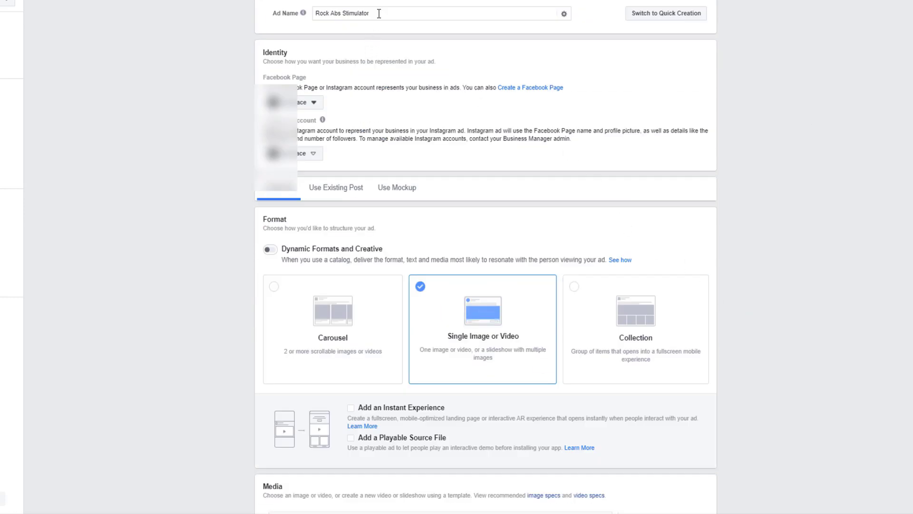
drag(379, 14, 317, 12)
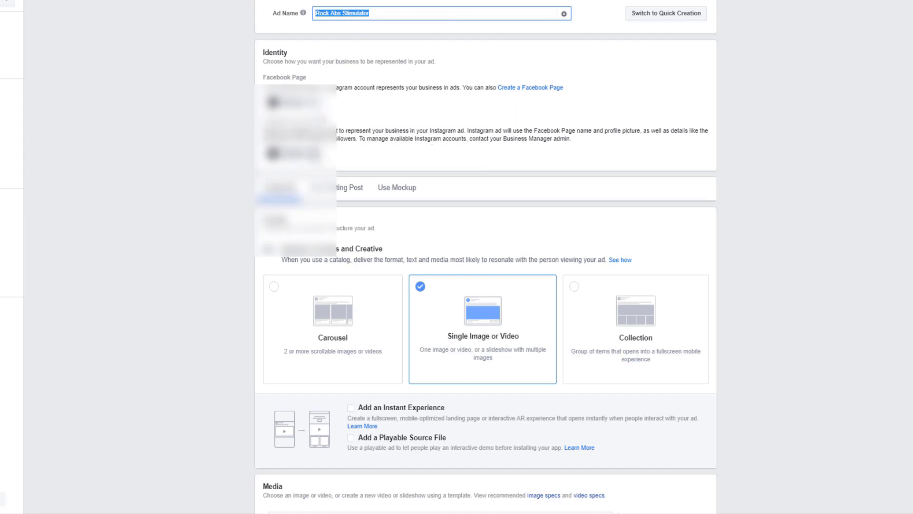
click(365, 150)
click(480, 159)
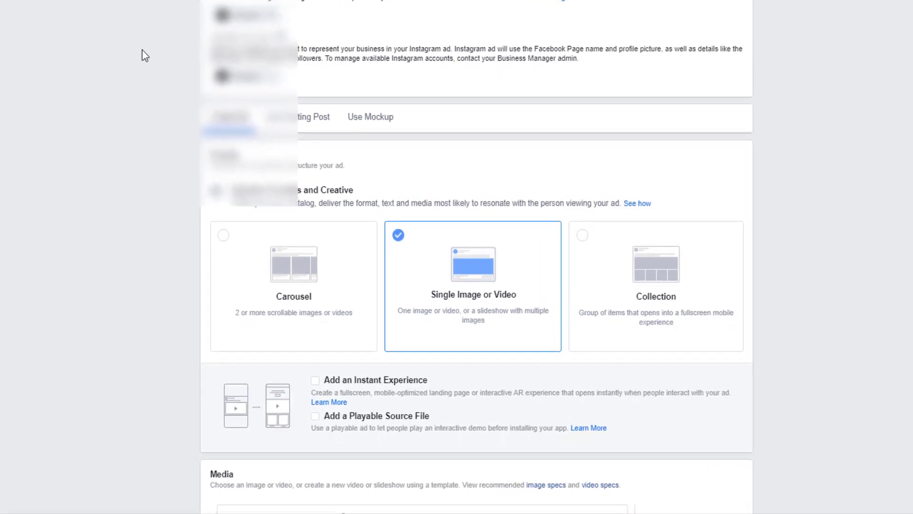
scroll(132, 97, down, 2)
scroll(151, 120, down, 2)
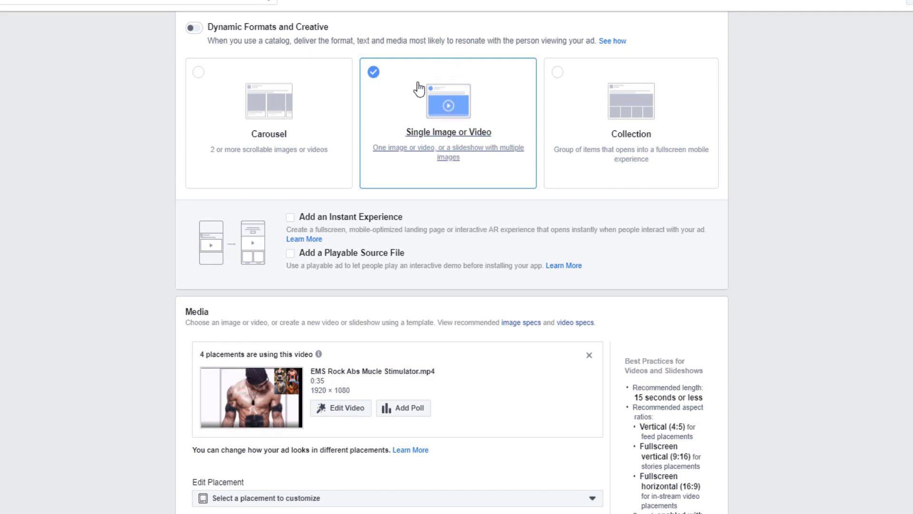
scroll(569, 245, down, 4)
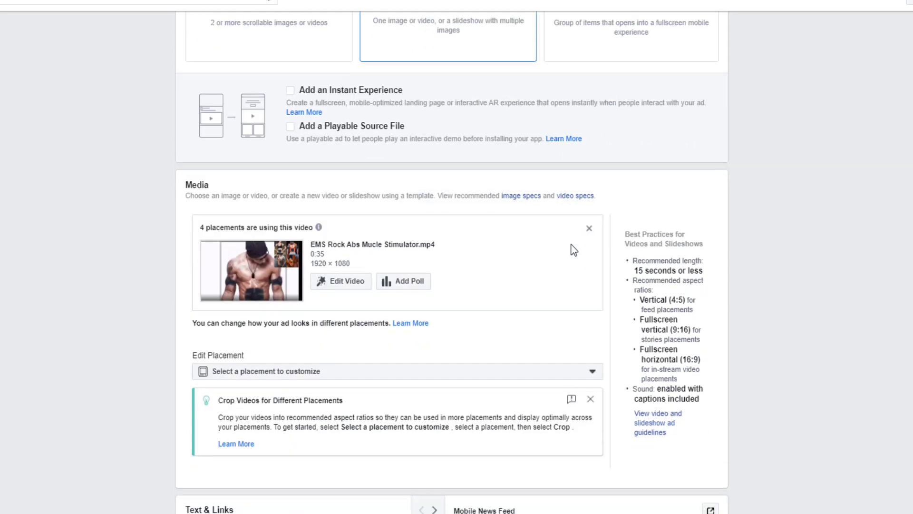
mouse_move(251, 147)
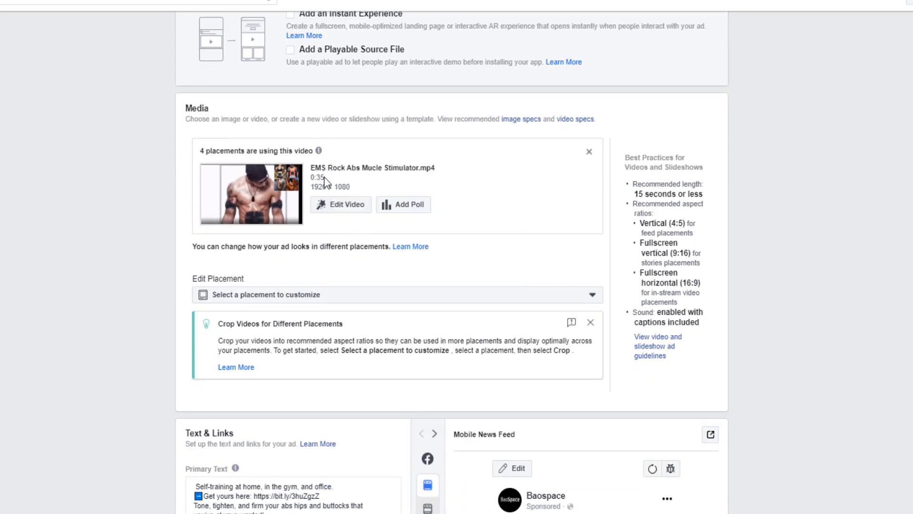
scroll(256, 186, down, 5)
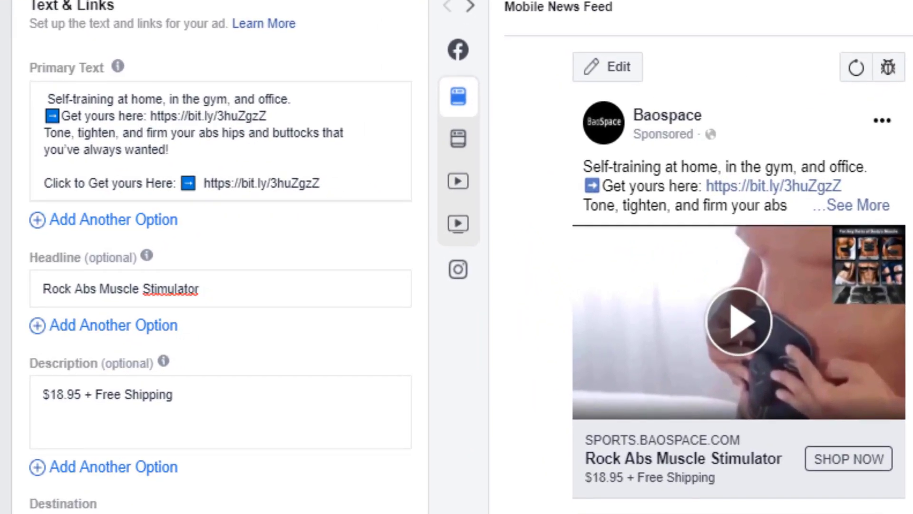
Close the short-link panel, check the '$18.95 + Free Shipping' description, and confirm the campaign.
scroll(293, 281, down, 5)
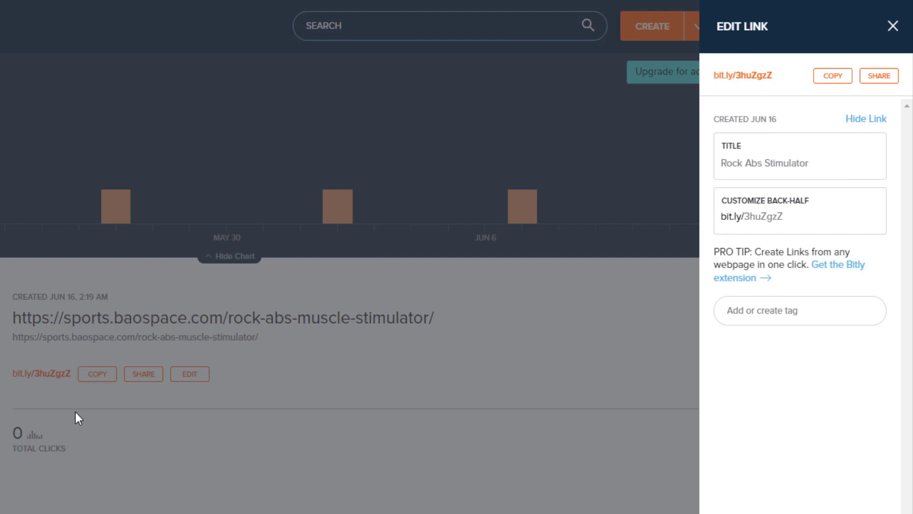
click(160, 402)
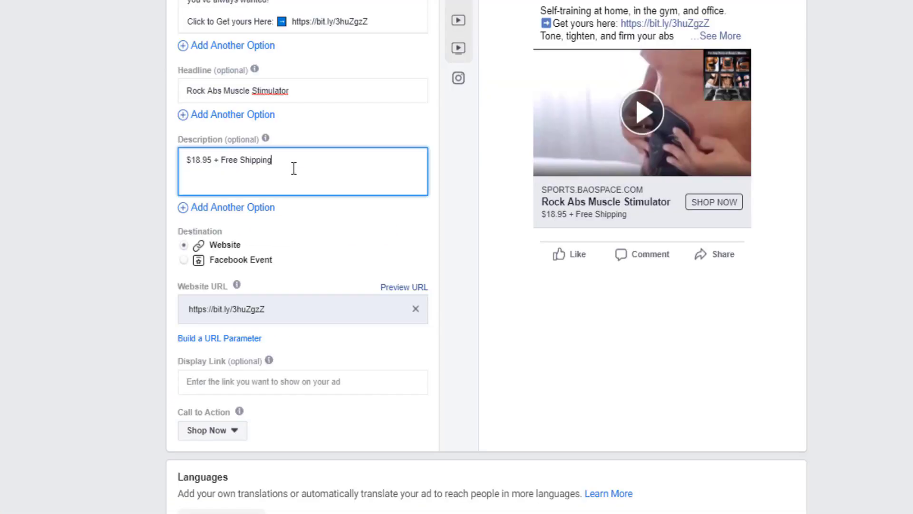
drag(294, 168, 184, 165)
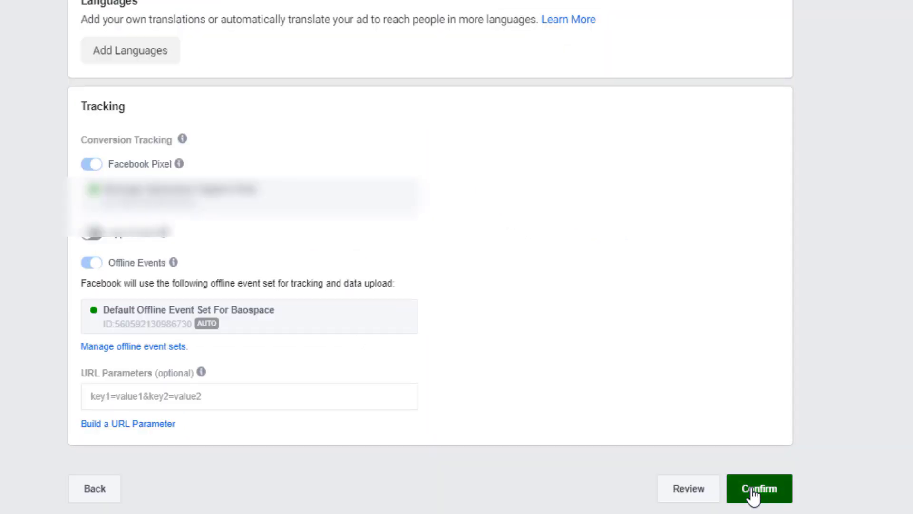
click(753, 494)
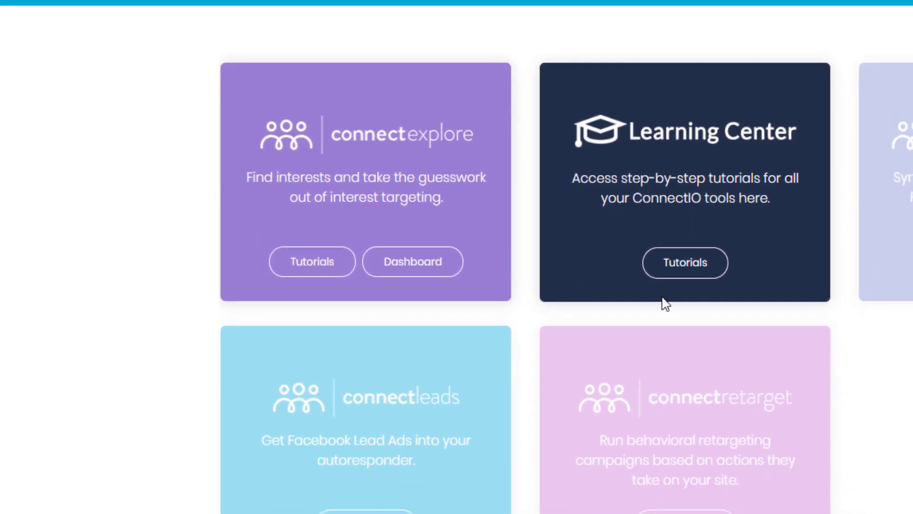
Open Audience Search from the audience tools and enter the keywords 'fitness' and 'gym'.
click(427, 26)
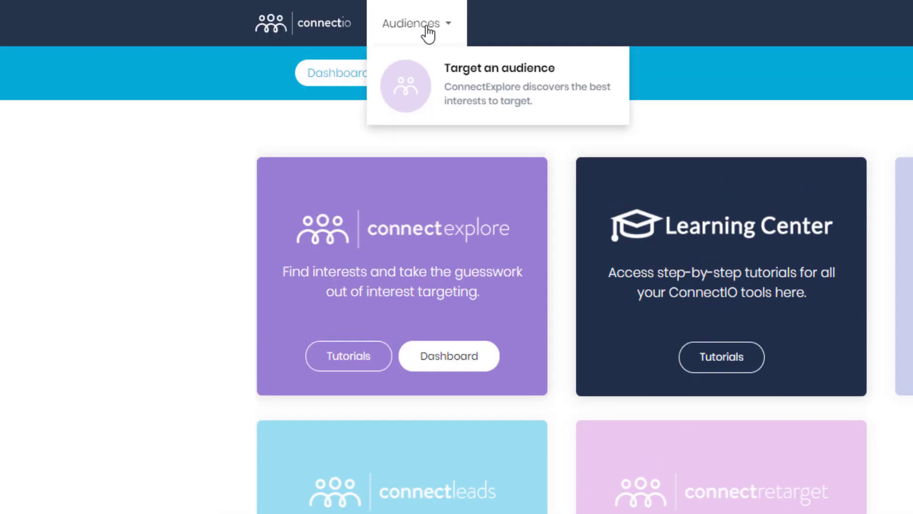
mouse_move(519, 106)
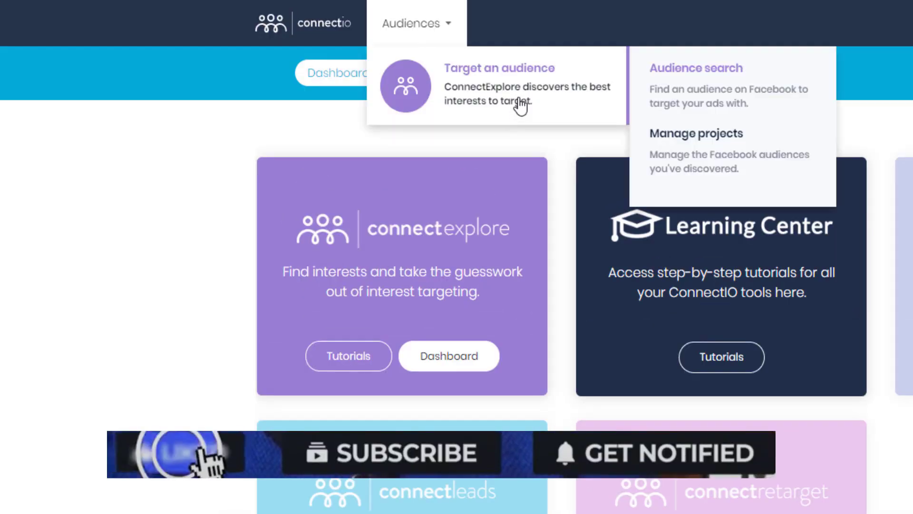
click(723, 78)
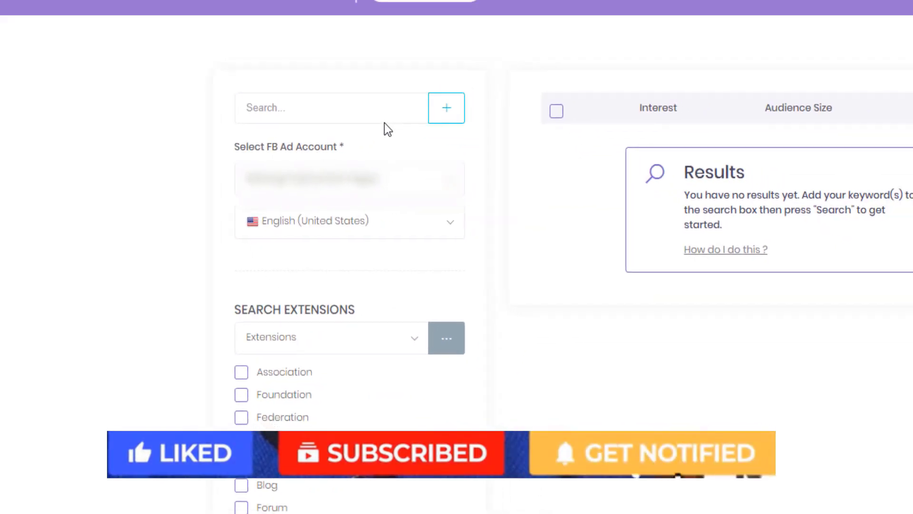
click(286, 116)
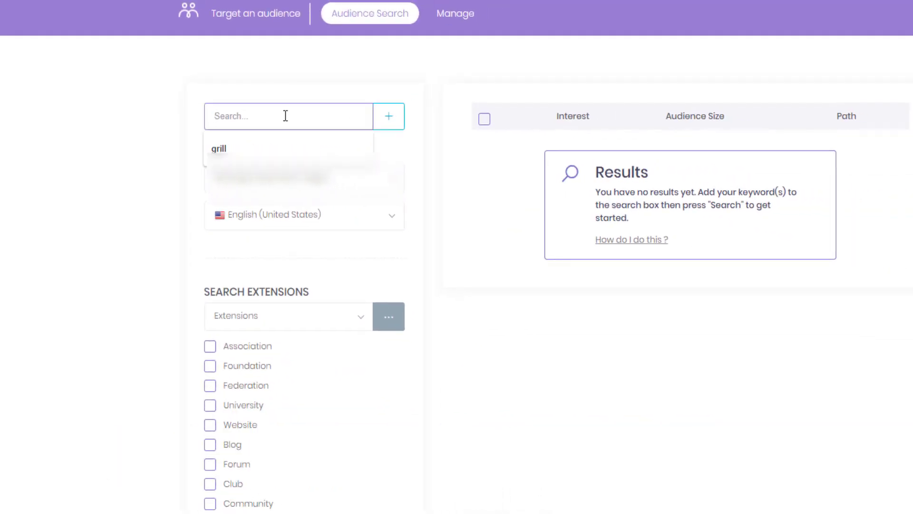
text(fitness)
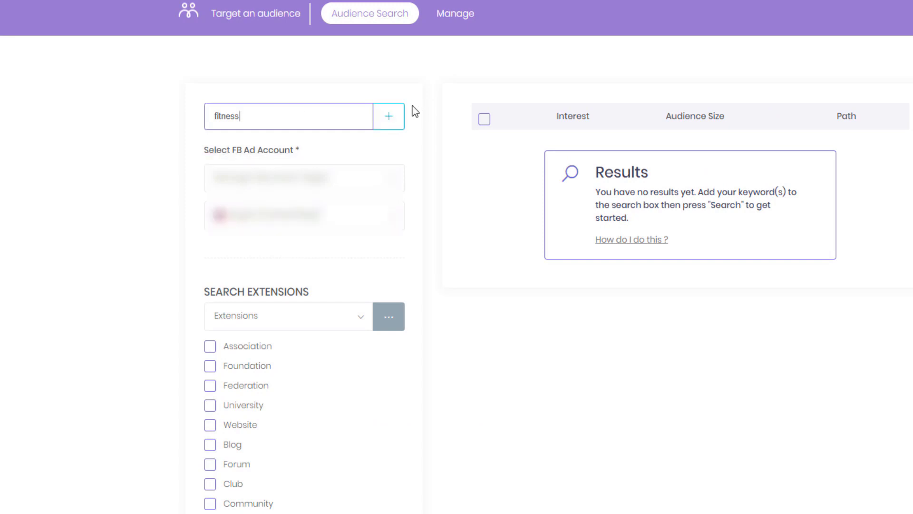
click(394, 119)
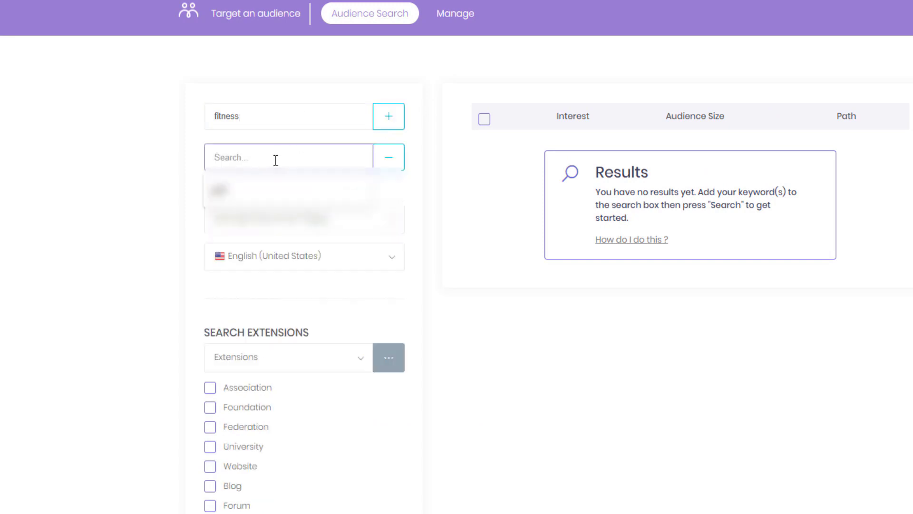
text(gym)
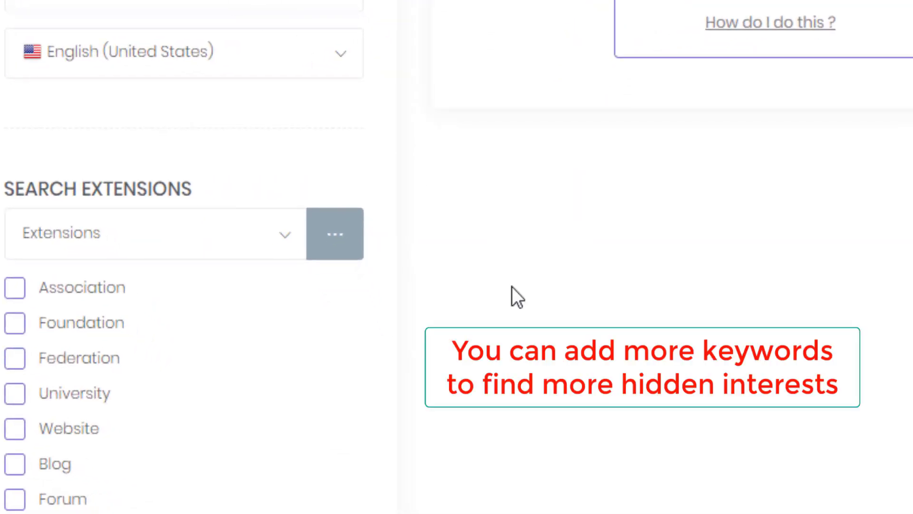
scroll(341, 296, down, 5)
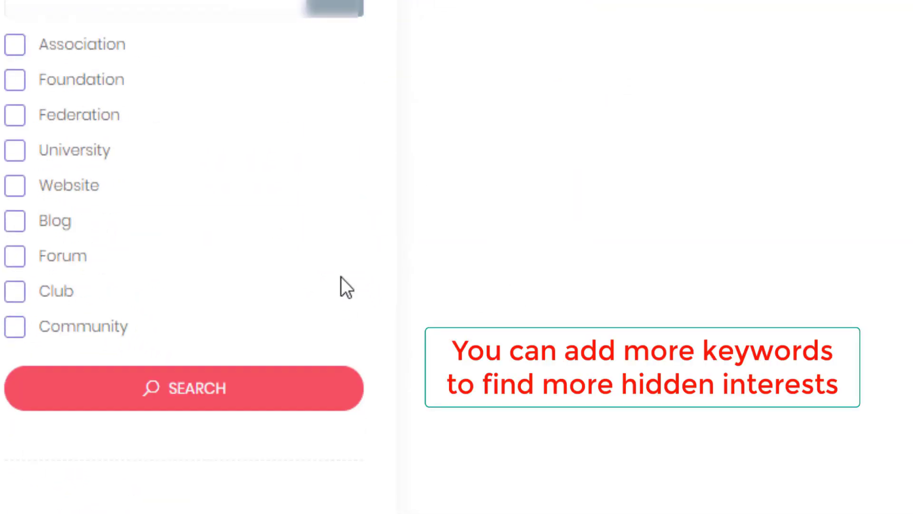
Run the interest search and lower the maximum audience size to 42498432.
click(214, 398)
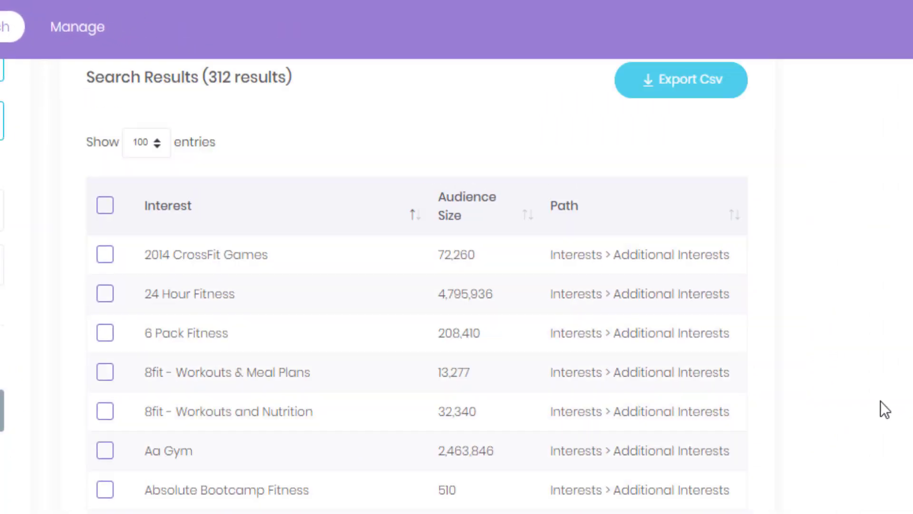
scroll(193, 327, down, 5)
scroll(192, 327, up, 5)
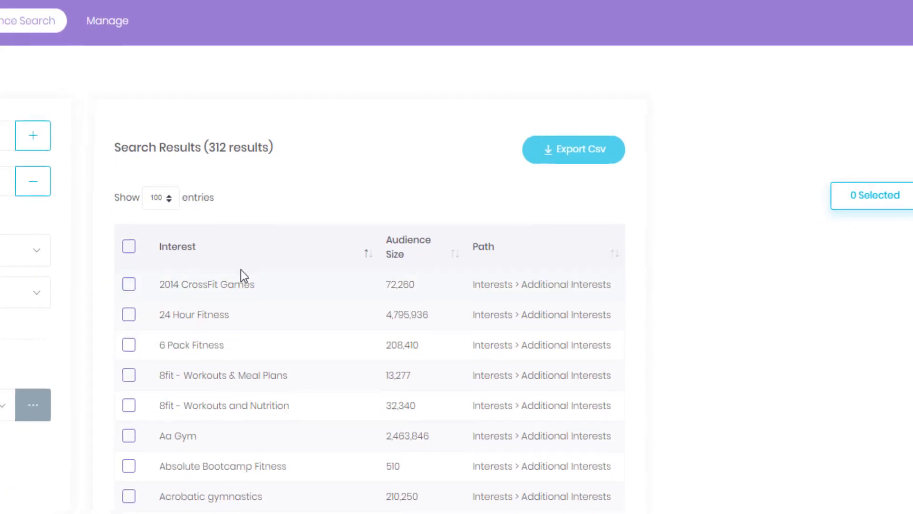
drag(229, 143, 284, 143)
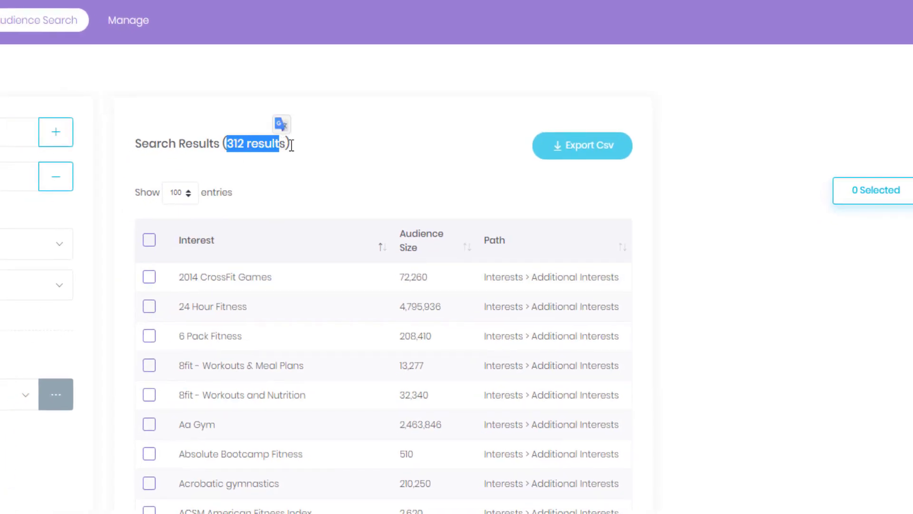
scroll(751, 320, down, 5)
scroll(214, 341, up, 5)
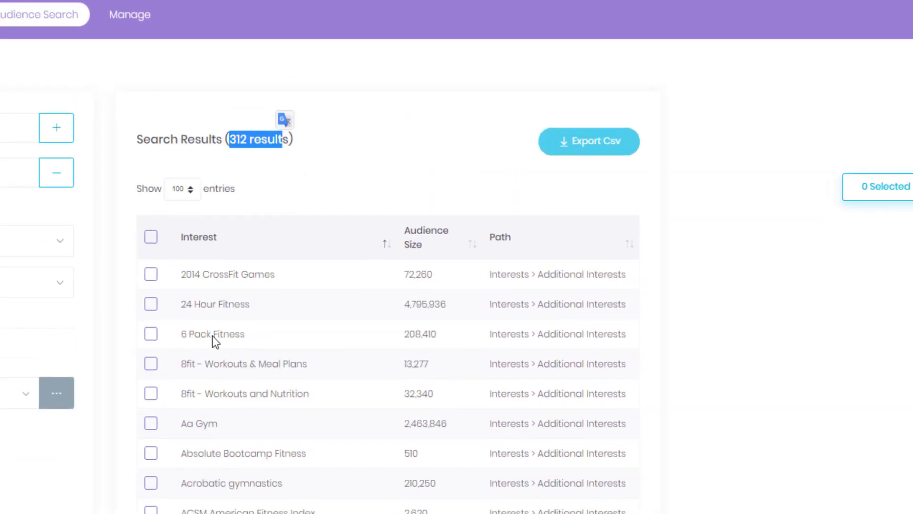
scroll(212, 336, down, 10)
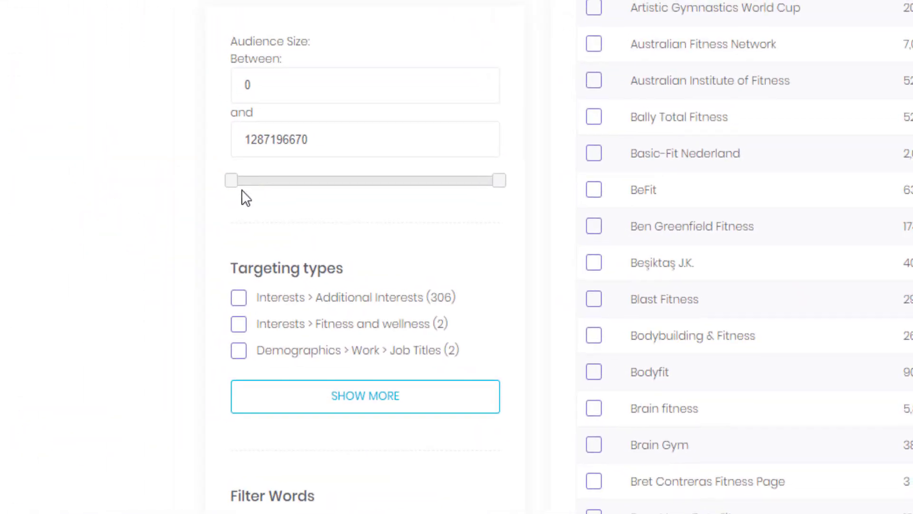
click(233, 183)
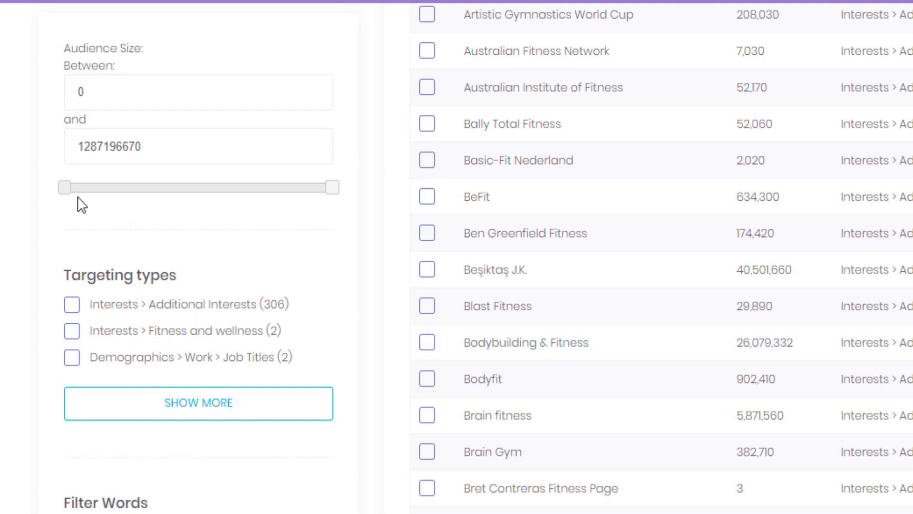
drag(67, 193, 64, 192)
drag(259, 177, 73, 191)
scroll(182, 258, down, 12)
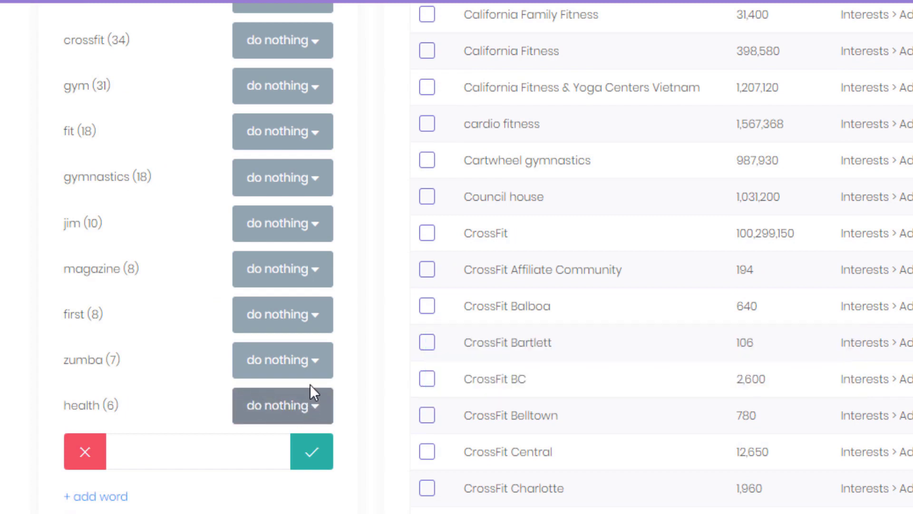
Exclude the words zumba, first, magazine and jim, then apply the word filter.
click(318, 367)
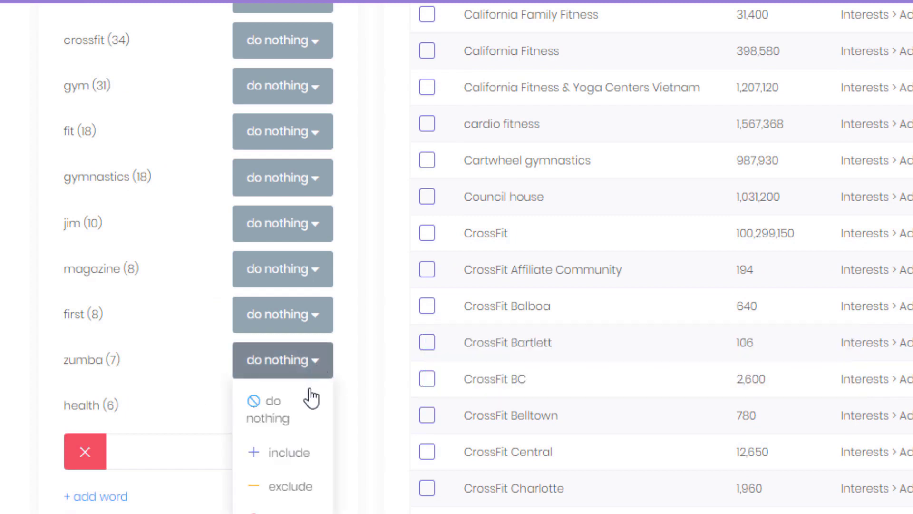
click(275, 490)
click(312, 315)
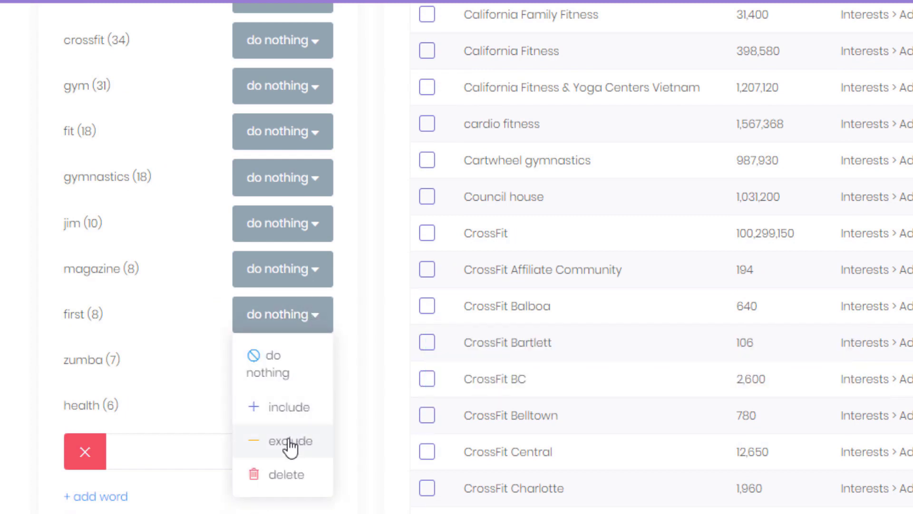
click(290, 441)
click(327, 276)
click(309, 395)
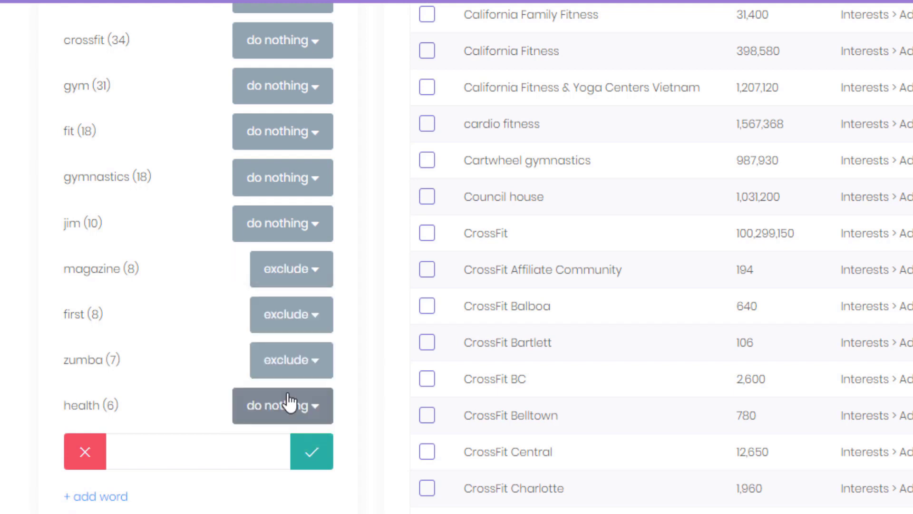
click(316, 227)
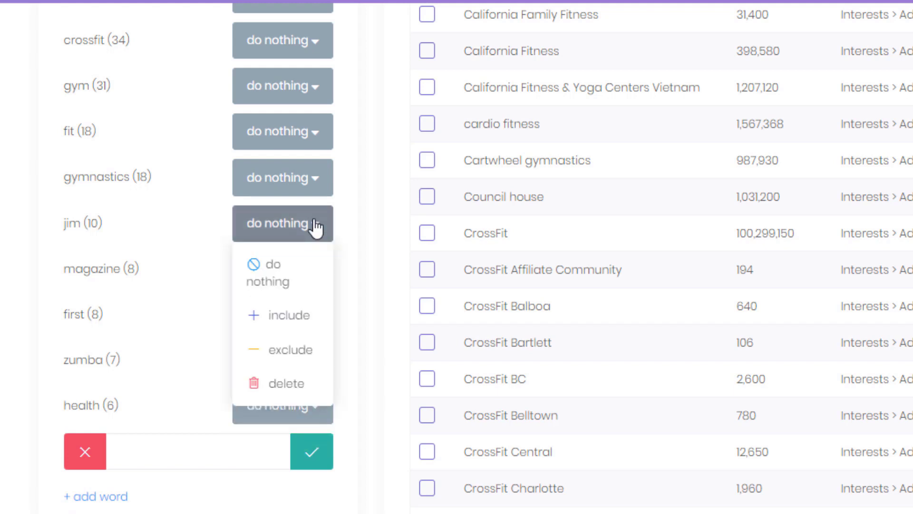
click(288, 351)
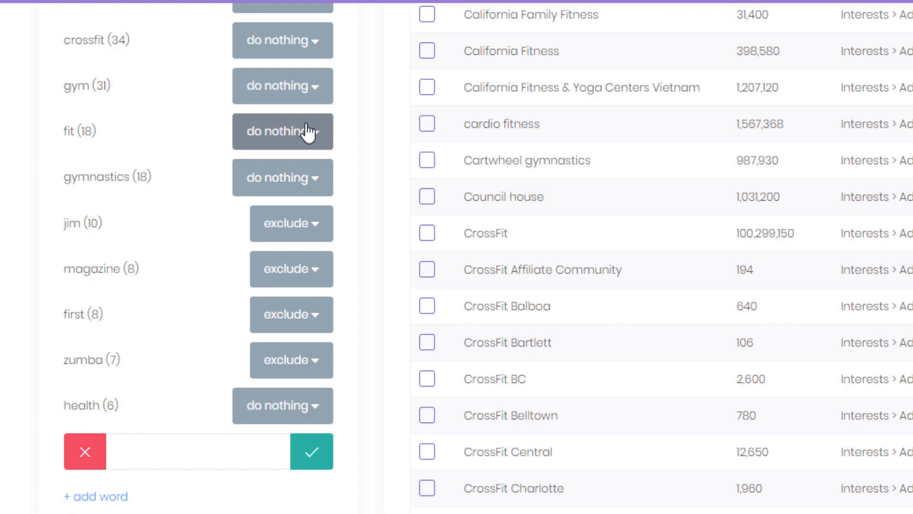
scroll(322, 111, up, 3)
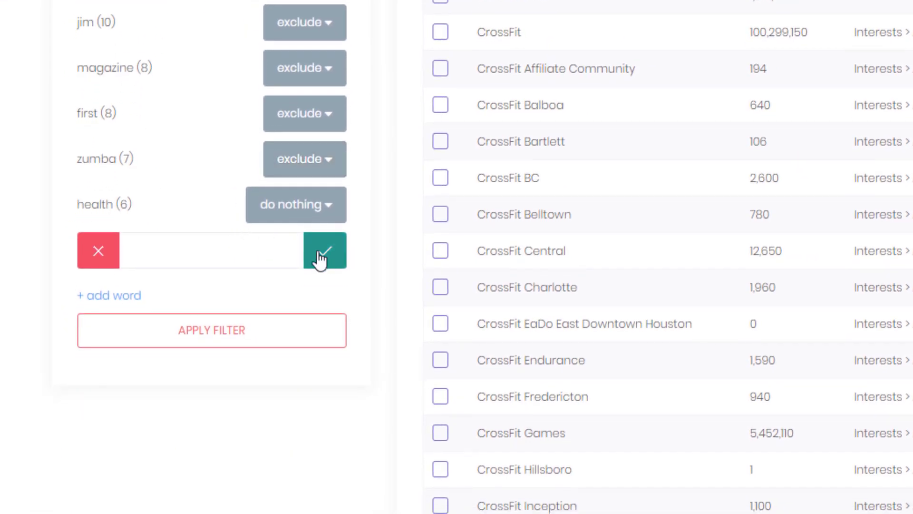
click(248, 327)
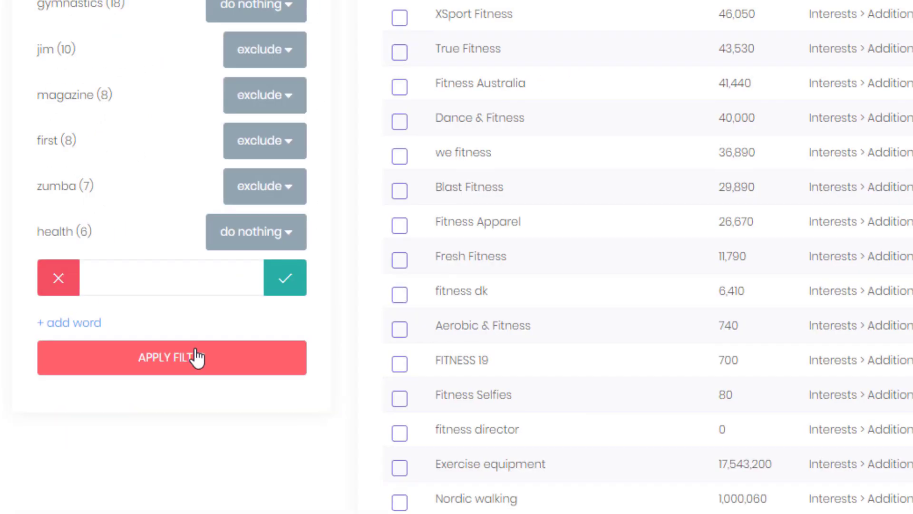
scroll(851, 356, up, 15)
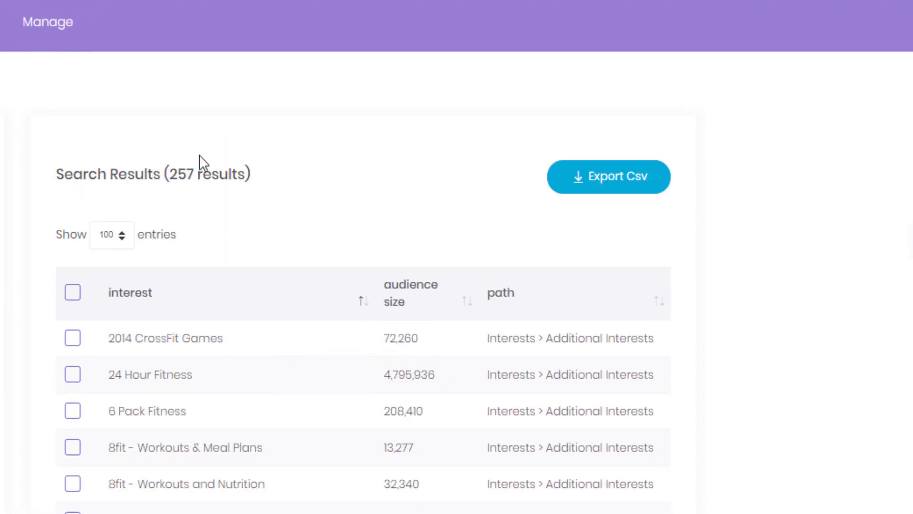
Lower the maximum audience size to 8,774,798 and apply the filter.
scroll(208, 312, down, 15)
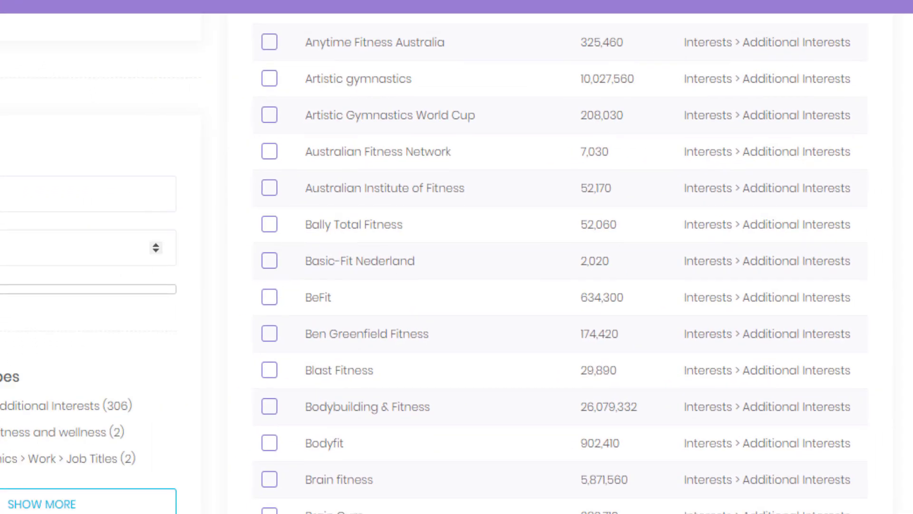
drag(0, 291, 0, 291)
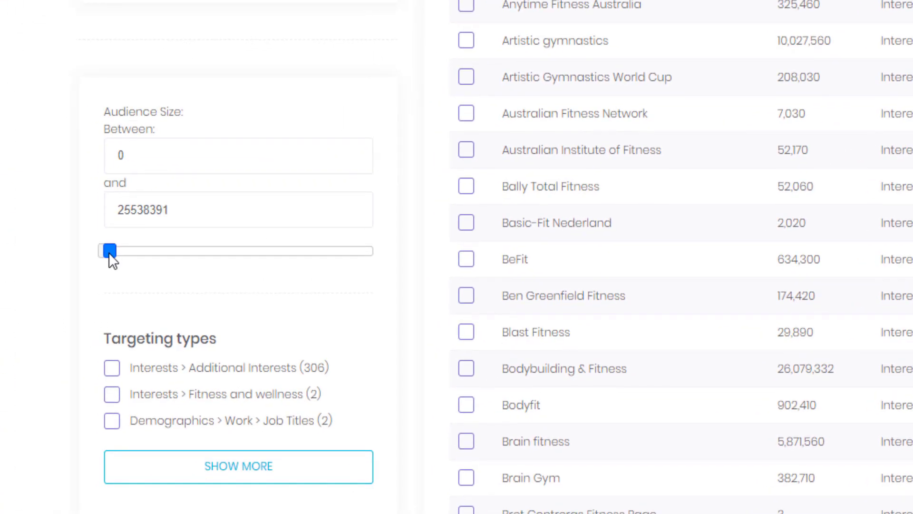
drag(110, 254, 106, 252)
scroll(362, 476, down, 10)
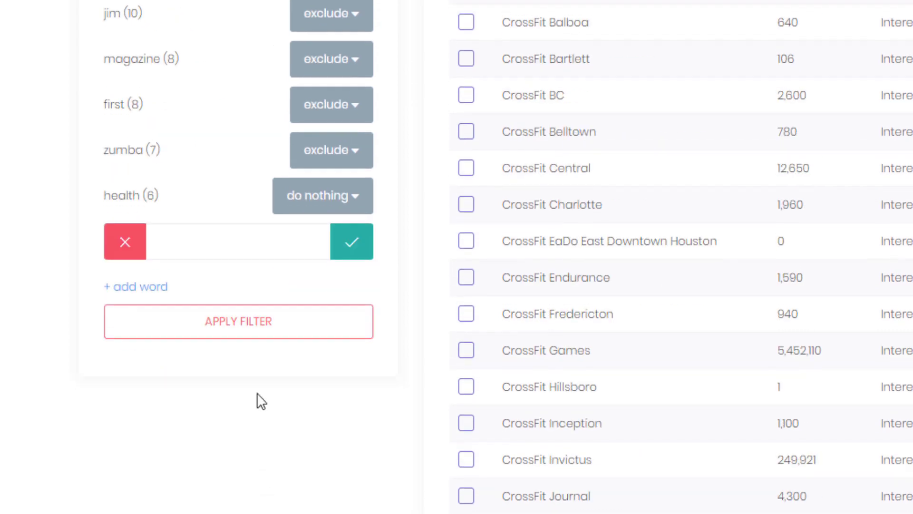
click(269, 338)
Sort the 242 results by audience size, largest first.
scroll(585, 314, up, 20)
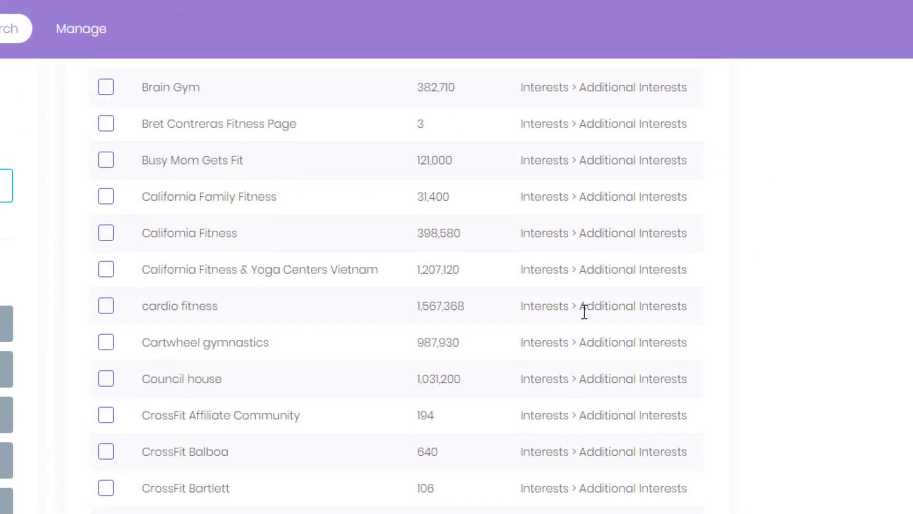
scroll(584, 322, up, 2)
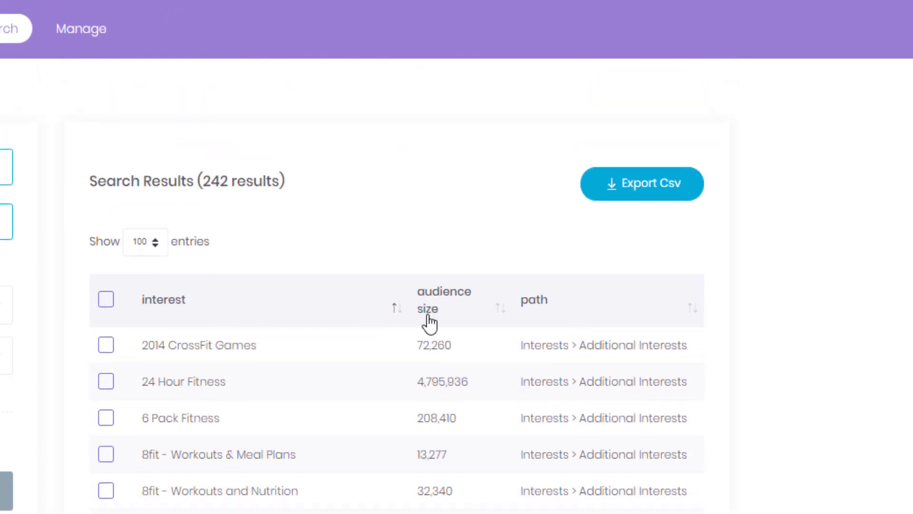
click(443, 306)
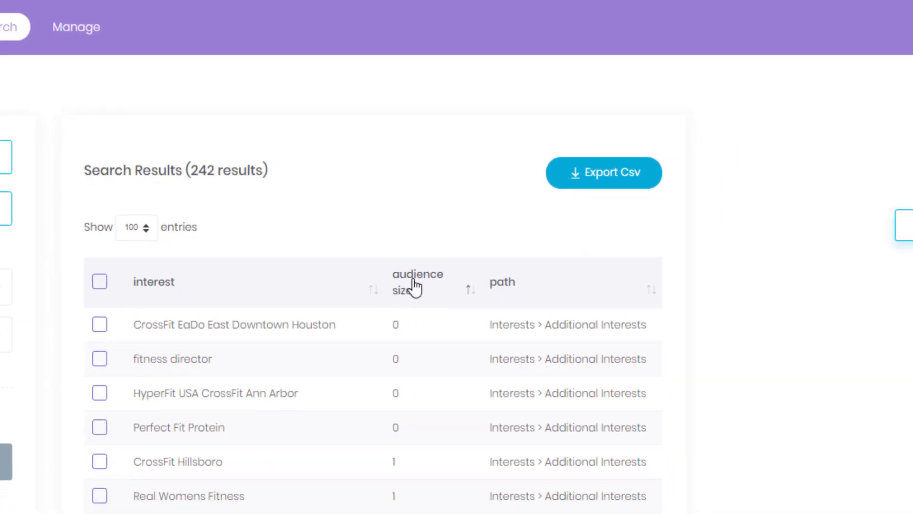
click(441, 306)
Tick 12 interests, including FitNation, BeFit, GymPass and Brain Gym.
scroll(286, 383, down, 8)
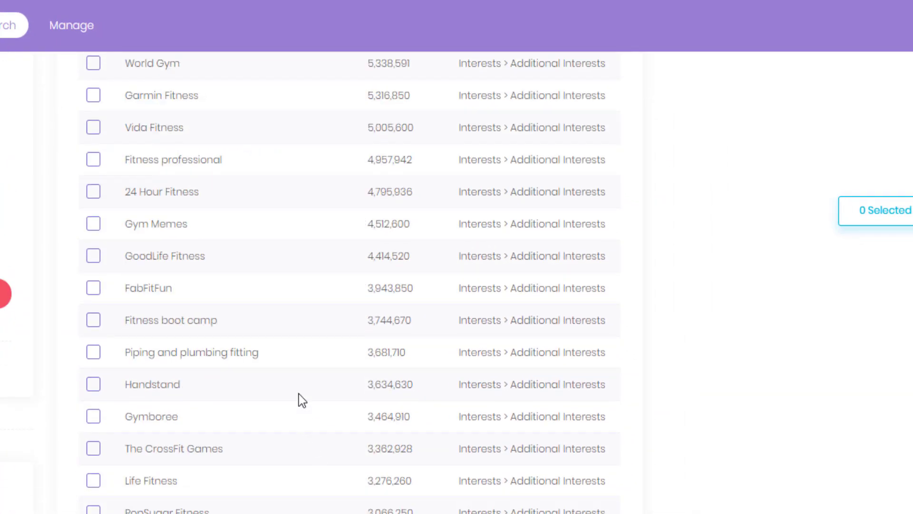
scroll(289, 399, down, 20)
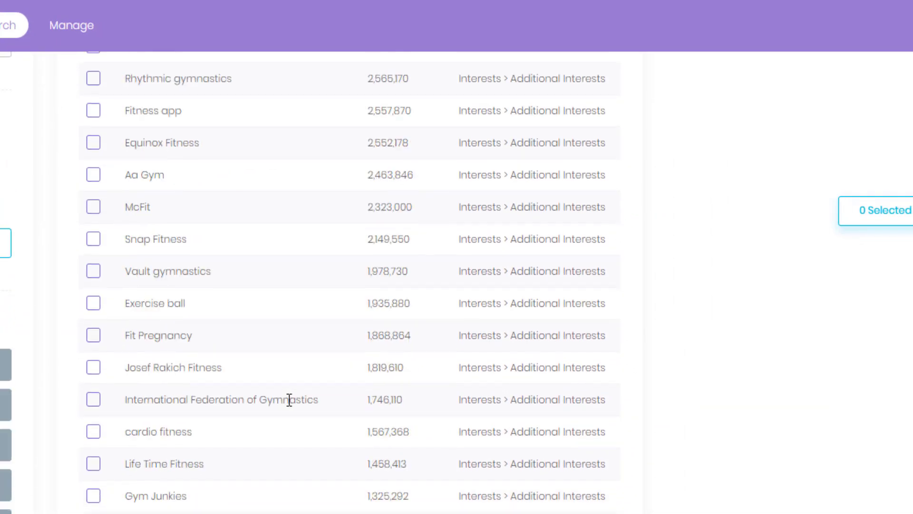
scroll(289, 400, down, 10)
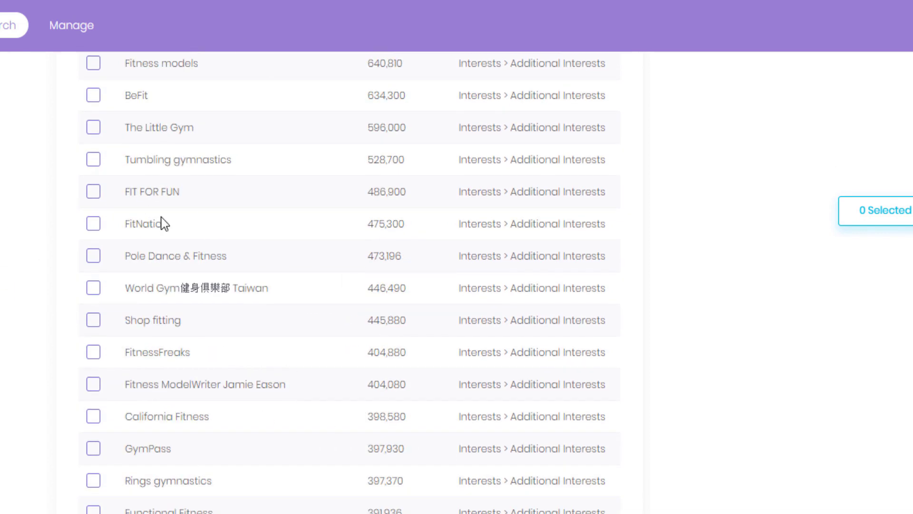
click(92, 226)
click(91, 97)
scroll(91, 77, down, 5)
click(93, 127)
click(93, 223)
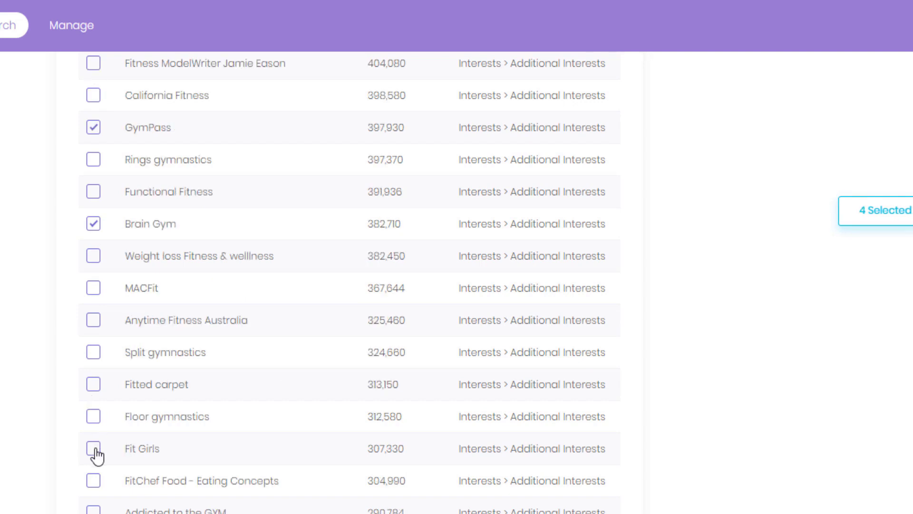
scroll(349, 285, up, 20)
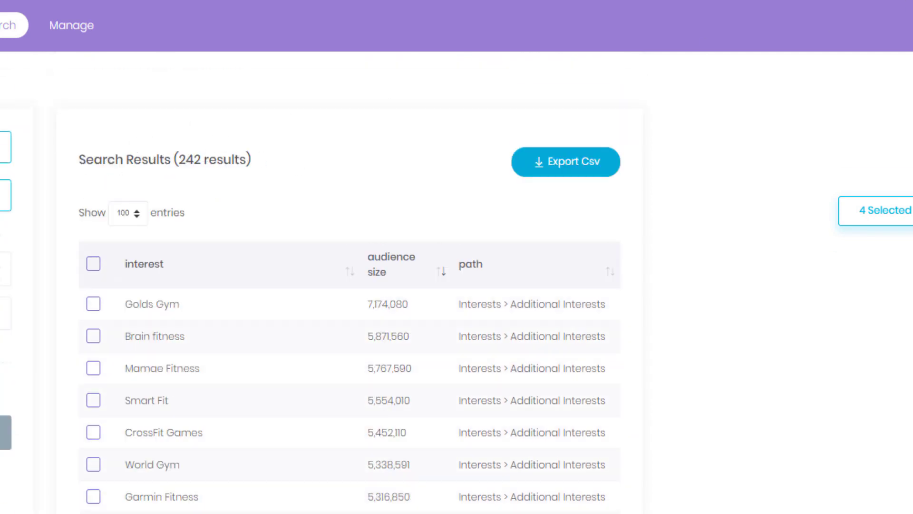
scroll(737, 375, down, 20)
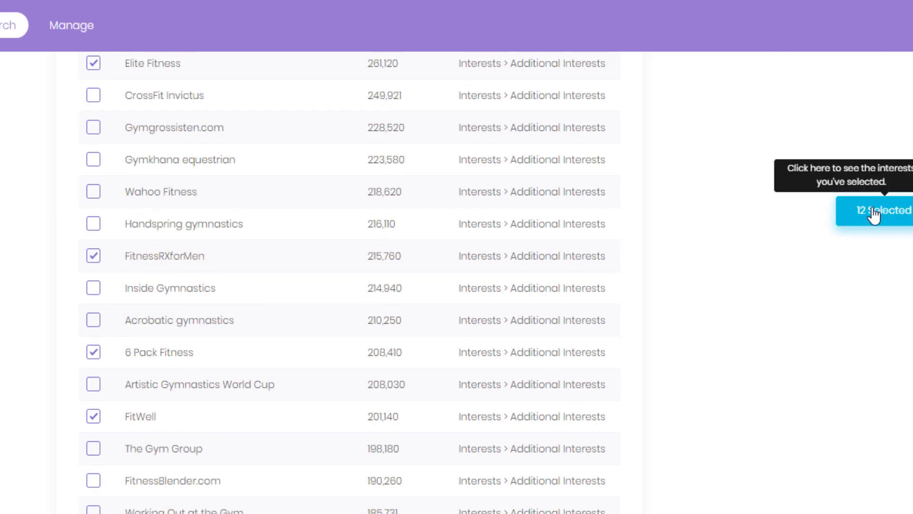
scroll(423, 281, up, 15)
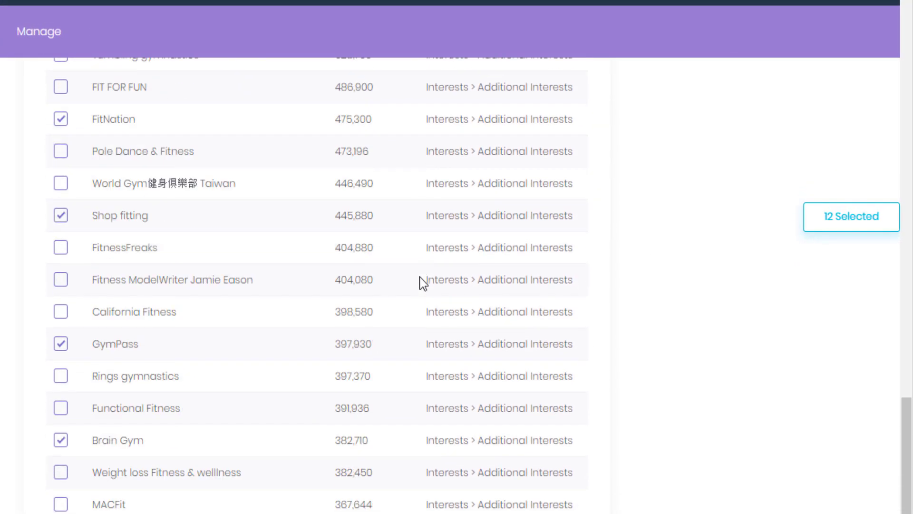
scroll(422, 282, up, 20)
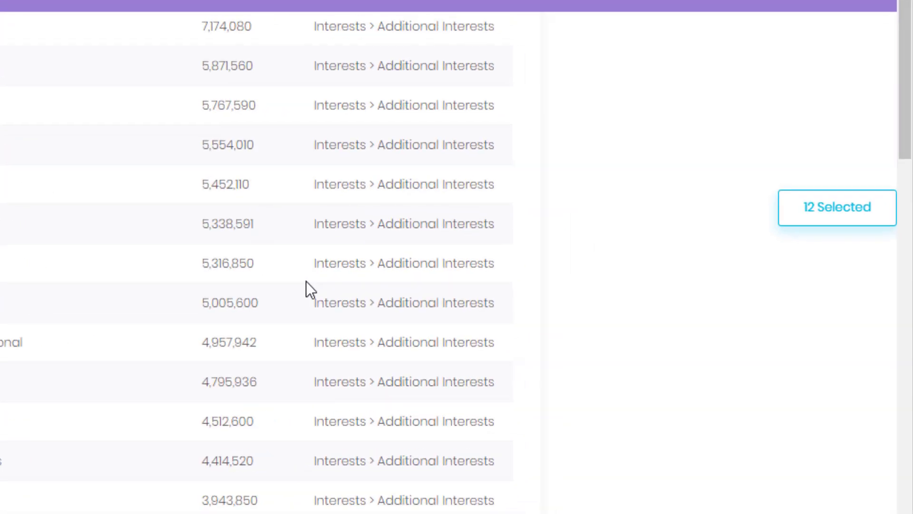
scroll(554, 381, down, 10)
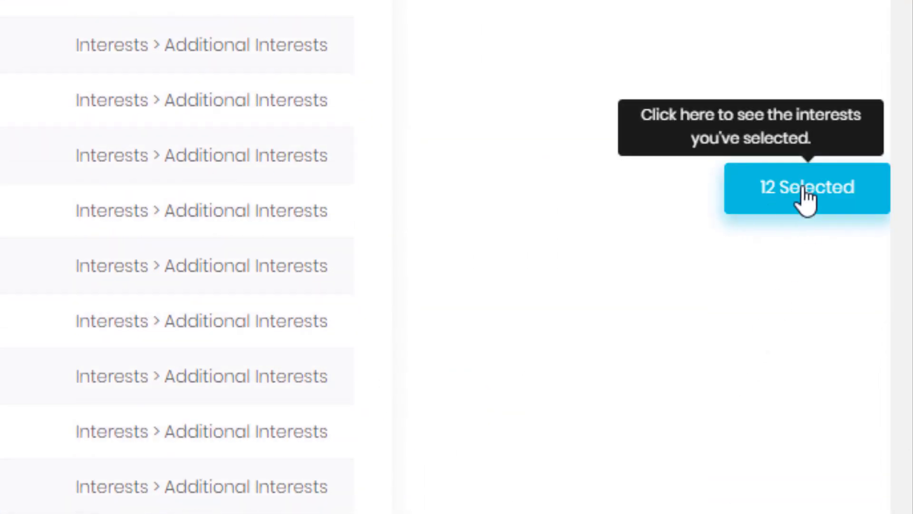
Save the 12 interests as project 'Rock Abs Stimulator', select all, and apply them to the ad set.
click(784, 198)
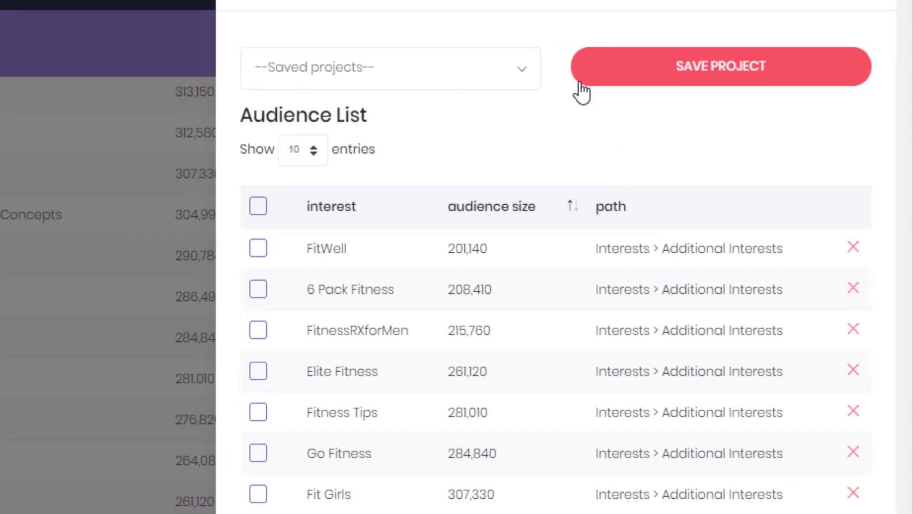
click(536, 84)
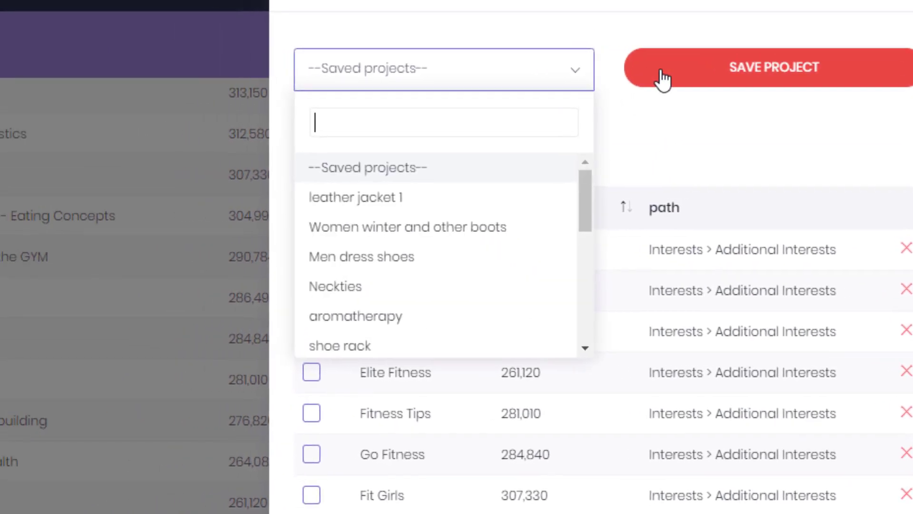
click(607, 77)
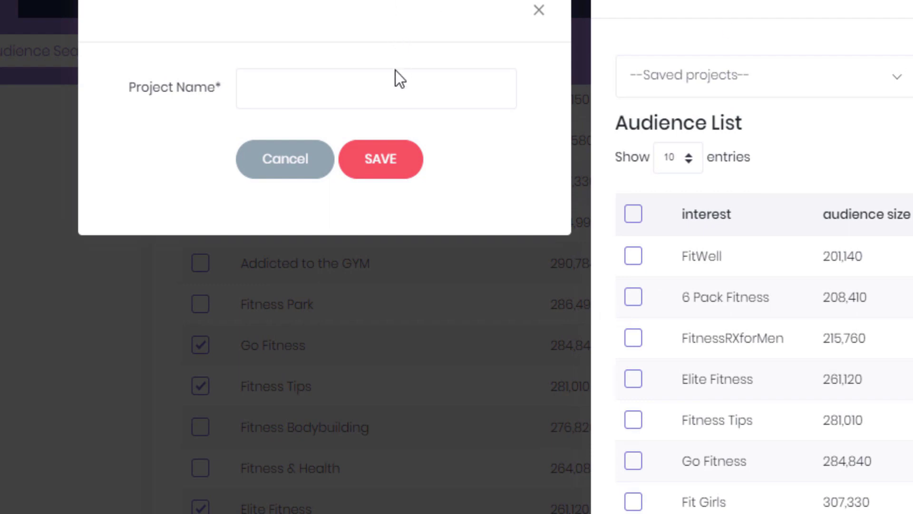
click(395, 80)
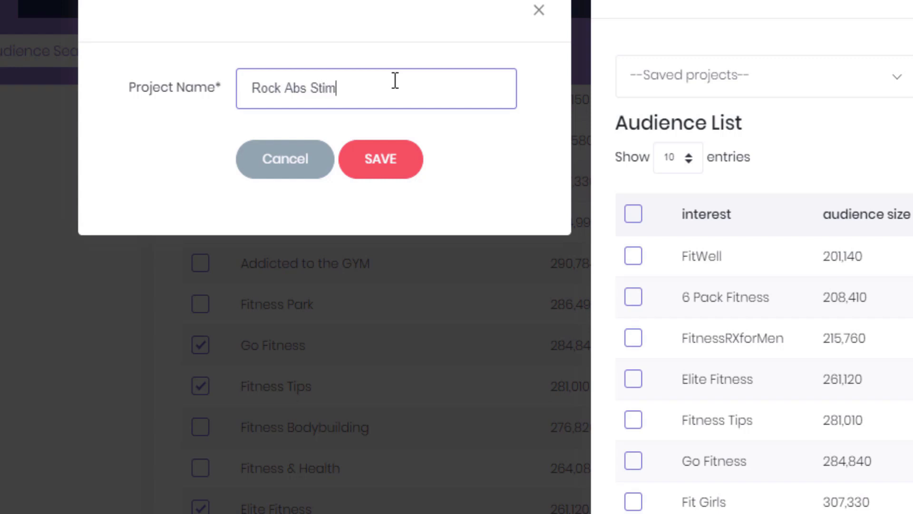
click(367, 171)
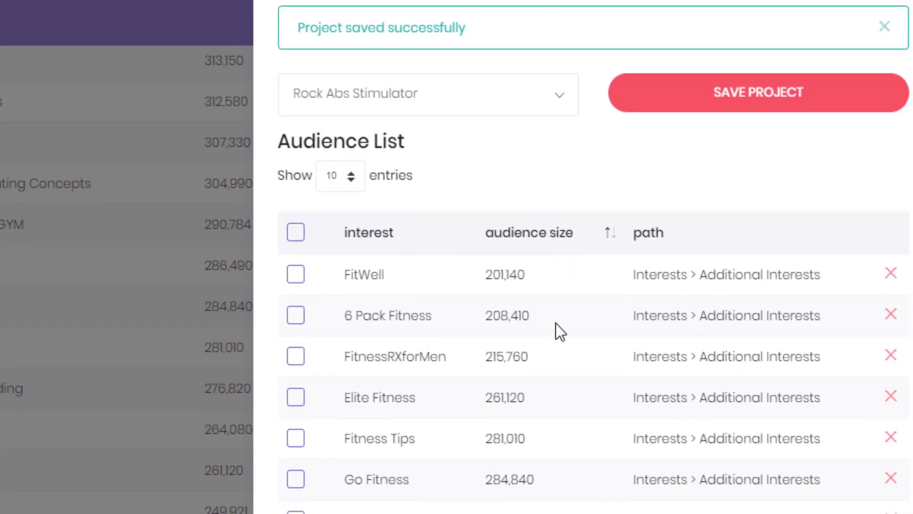
click(296, 233)
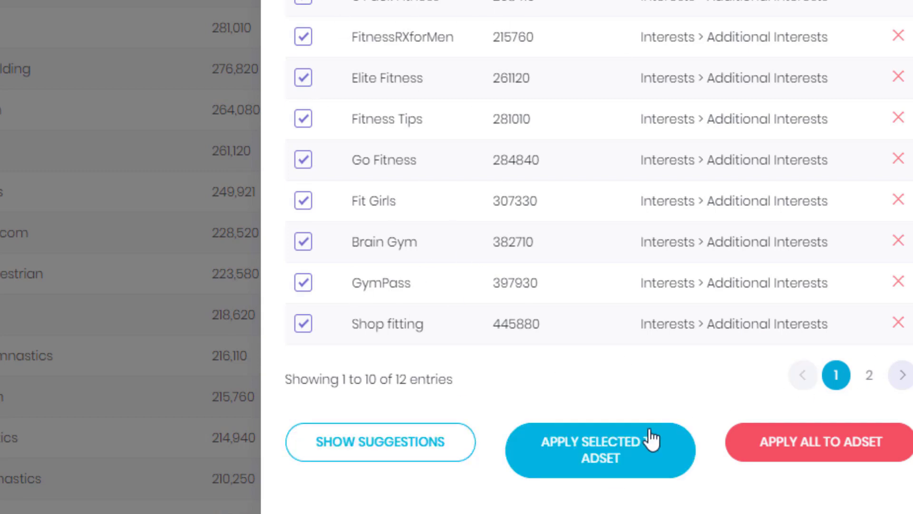
click(603, 461)
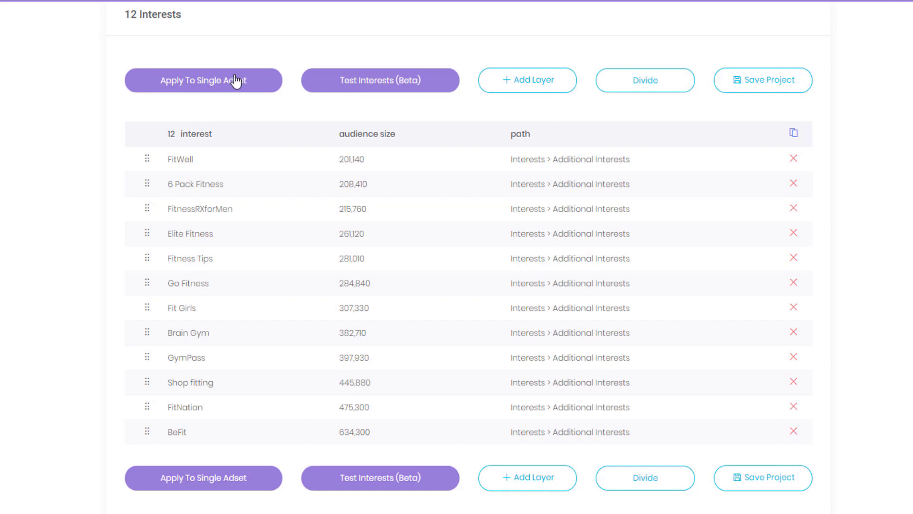
Add a second interest layer and move BeFit, Brain Gym and Shop fitting into it.
click(542, 90)
scroll(541, 93, down, 3)
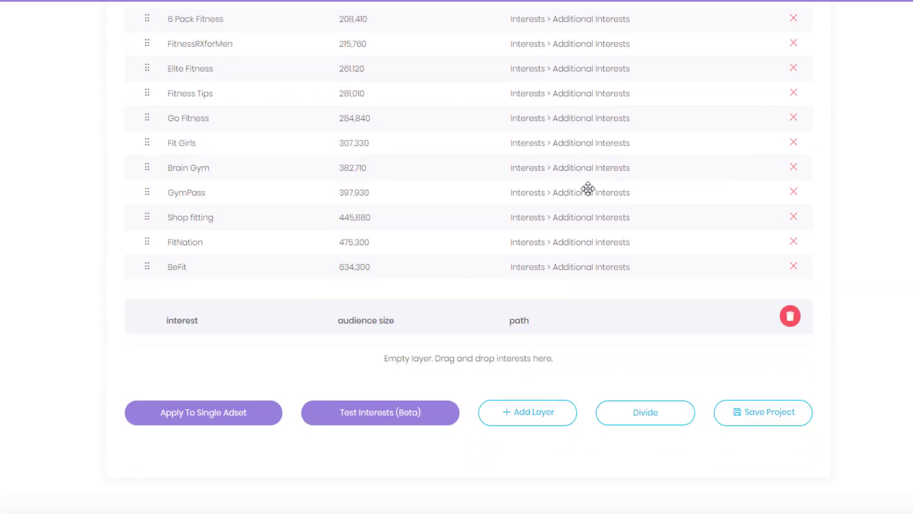
scroll(459, 341, up, 3)
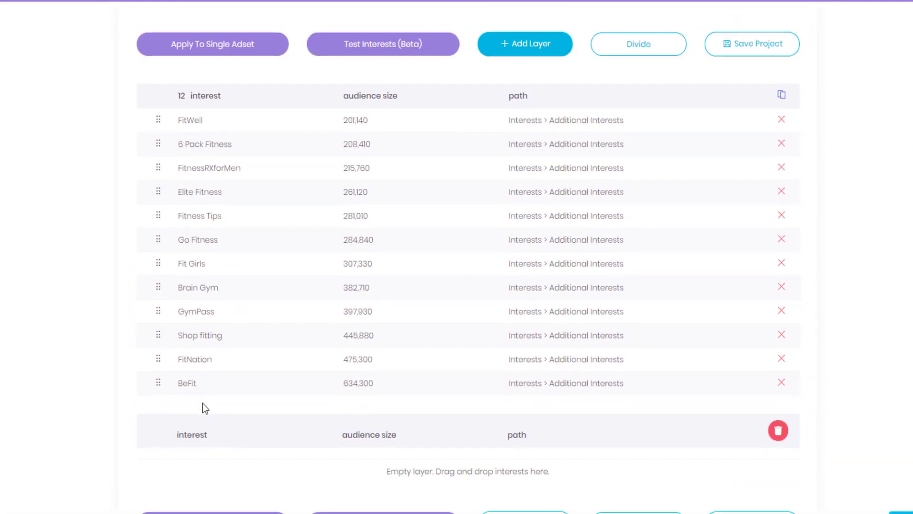
drag(199, 381, 202, 441)
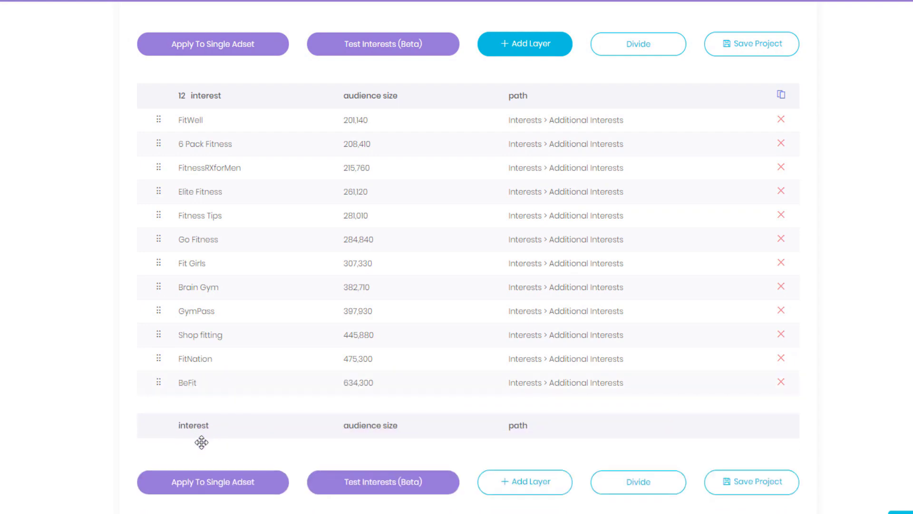
drag(201, 387, 202, 452)
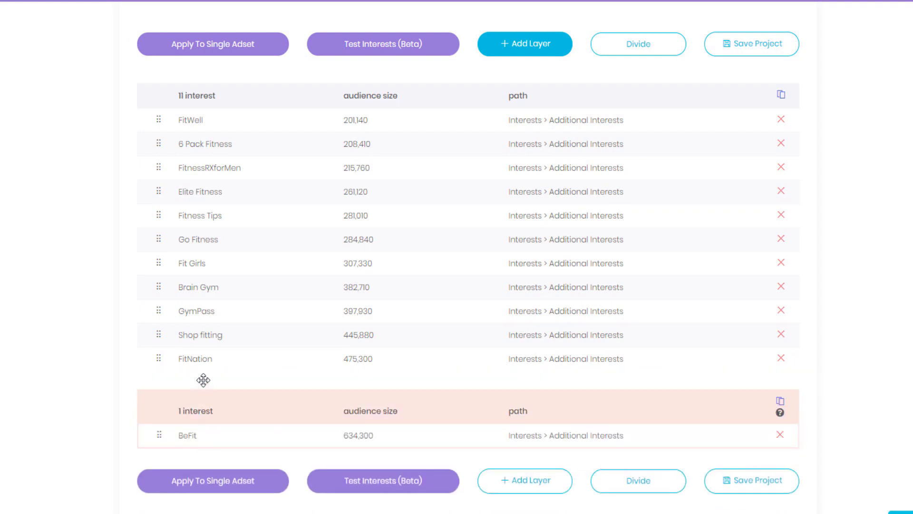
drag(205, 288, 192, 425)
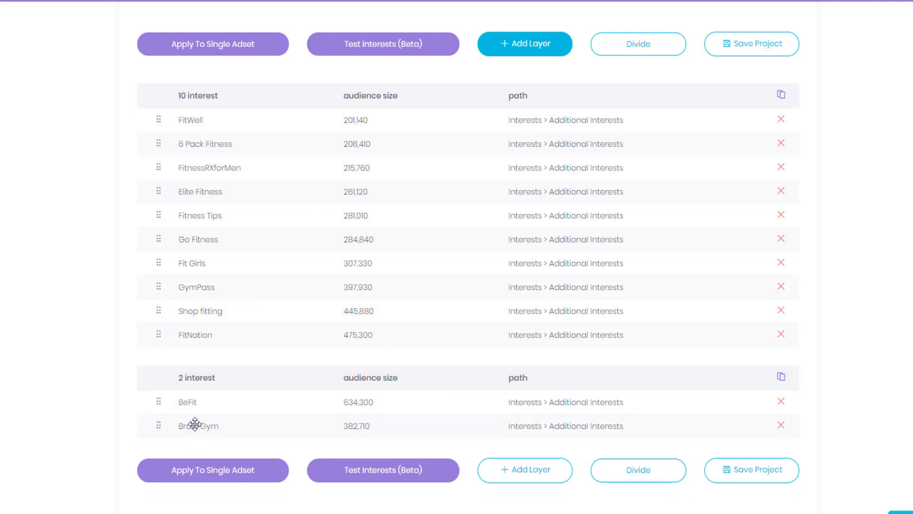
drag(192, 311, 204, 426)
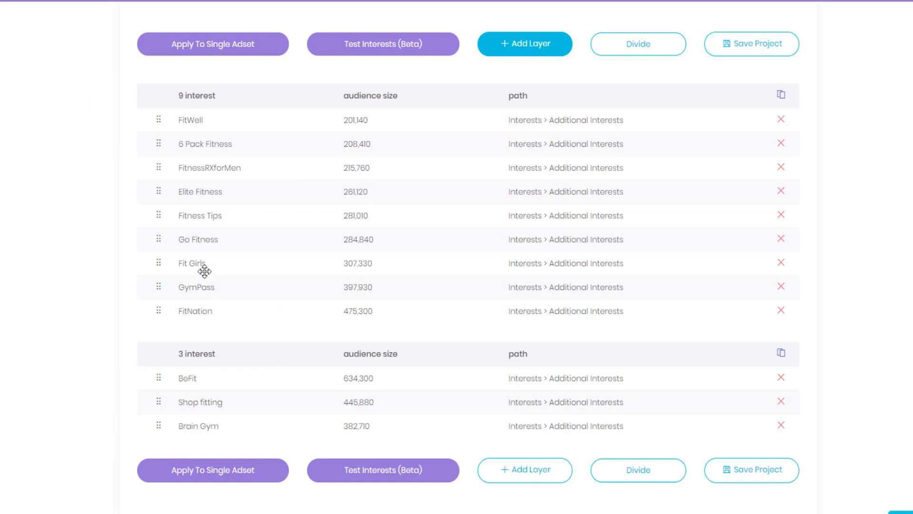
Add a third layer with Go Fitness, then delete Go Fitness, Brain Gym, BeFit and Shop fitting.
click(523, 42)
scroll(228, 249, up, 3)
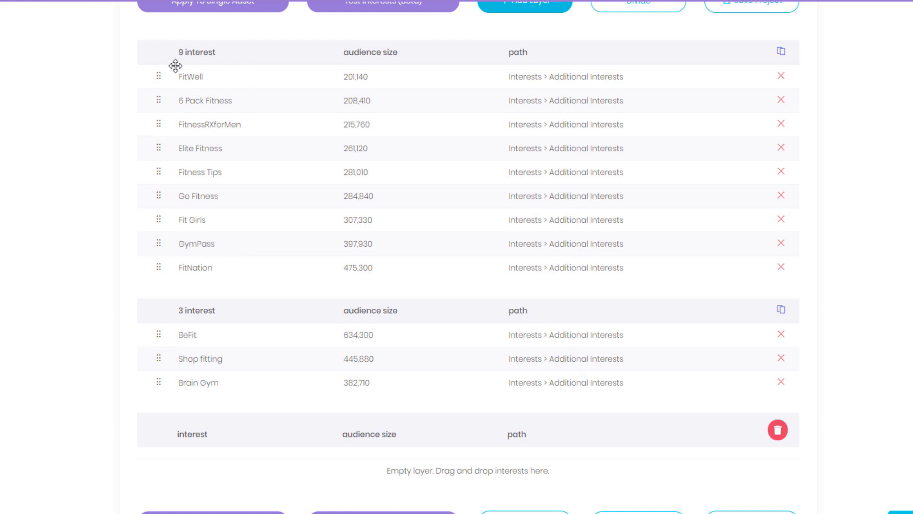
drag(204, 197, 205, 431)
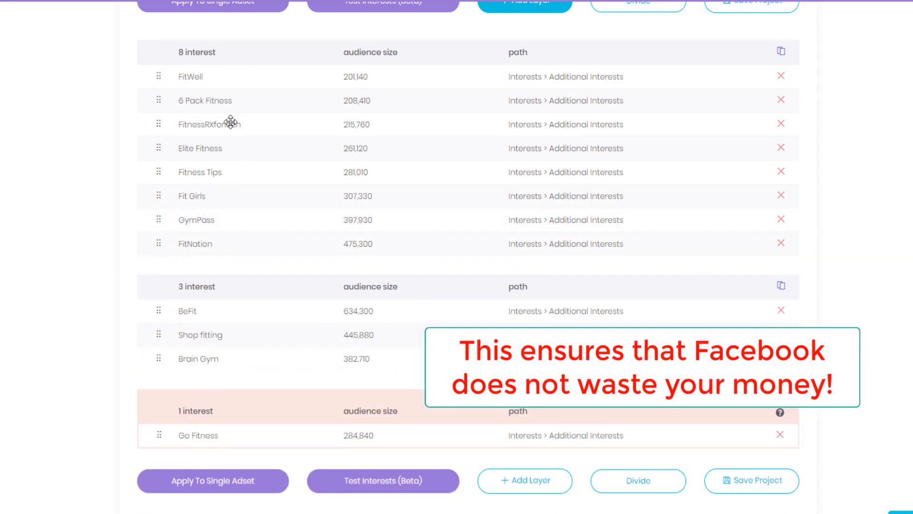
click(780, 434)
click(781, 377)
click(782, 329)
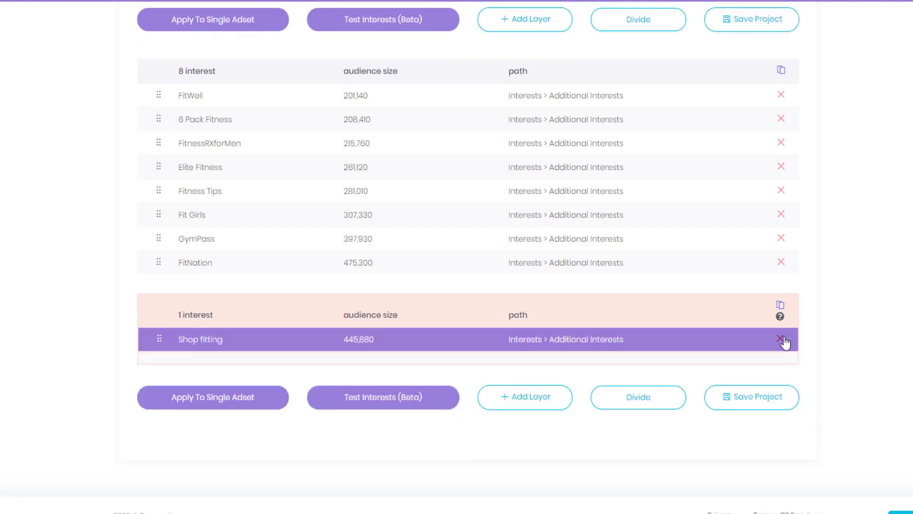
click(782, 339)
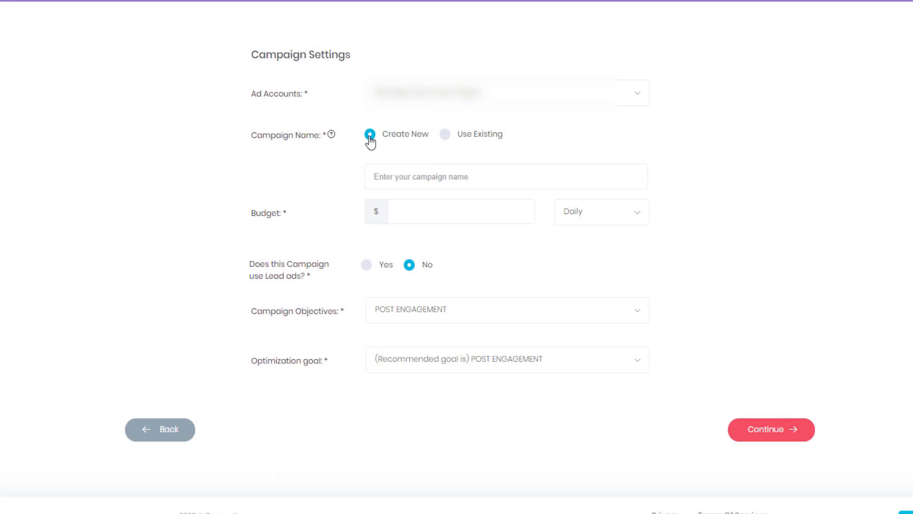
Name the new campaign Rock Abs Connectexplore with a $10 daily budget and CONVERSIONS objective.
click(443, 174)
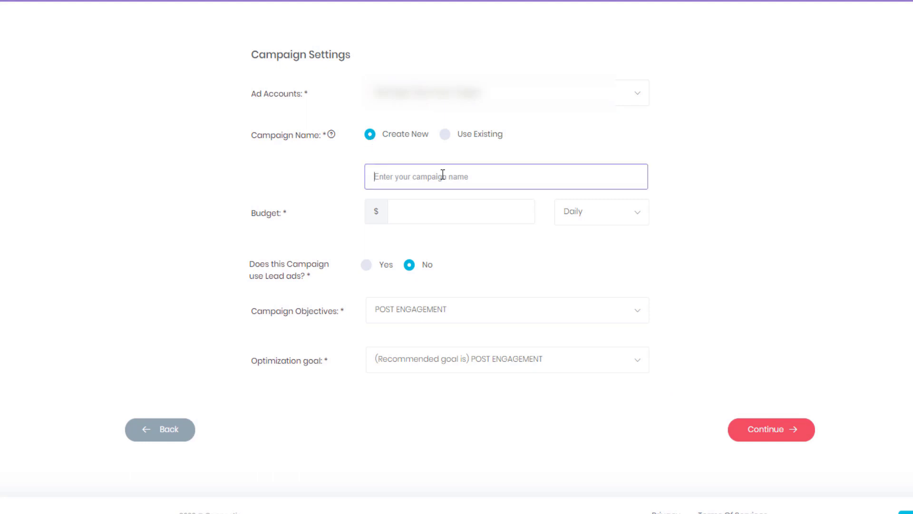
text(Rock Abs Connectexplore)
click(457, 204)
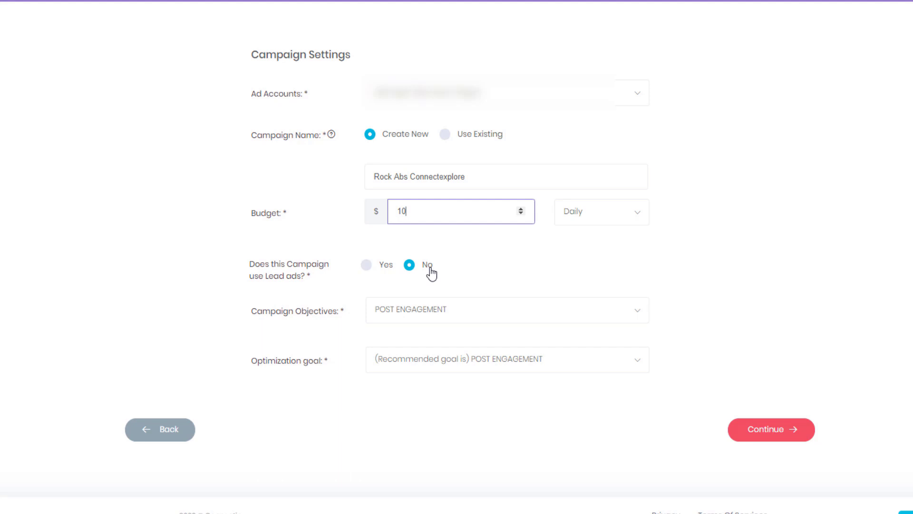
click(630, 320)
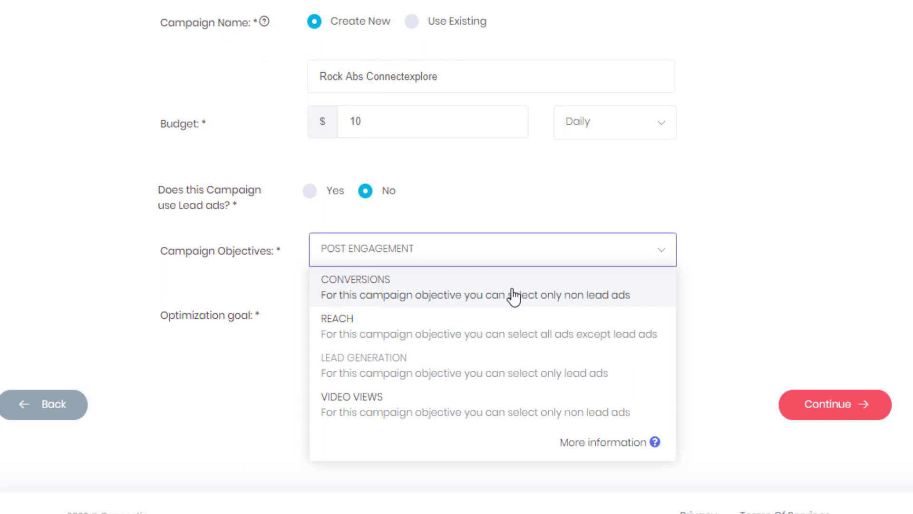
click(514, 296)
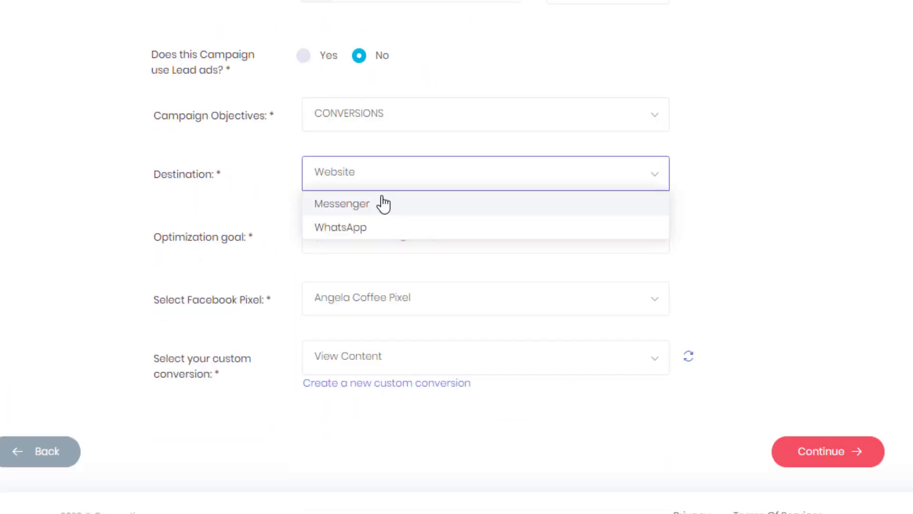
Keep Website as destination and CONVERSIONS as the optimization goal.
click(447, 176)
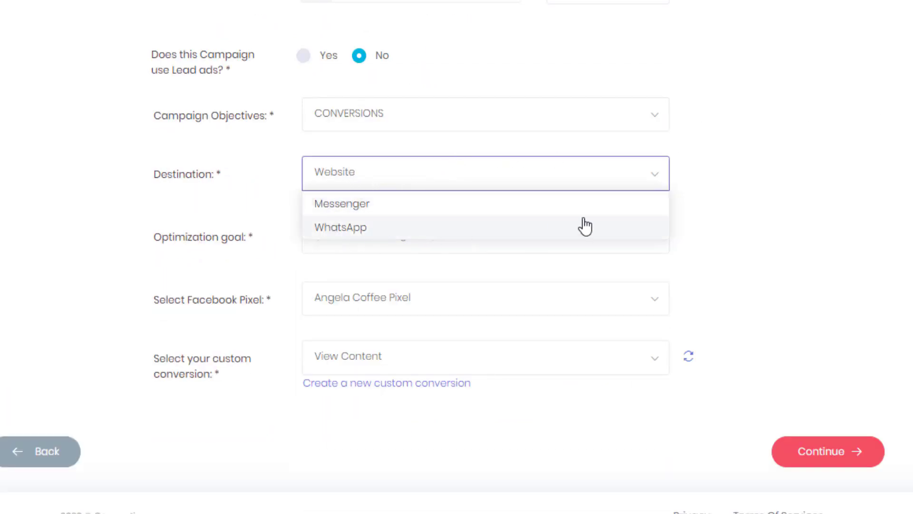
click(829, 118)
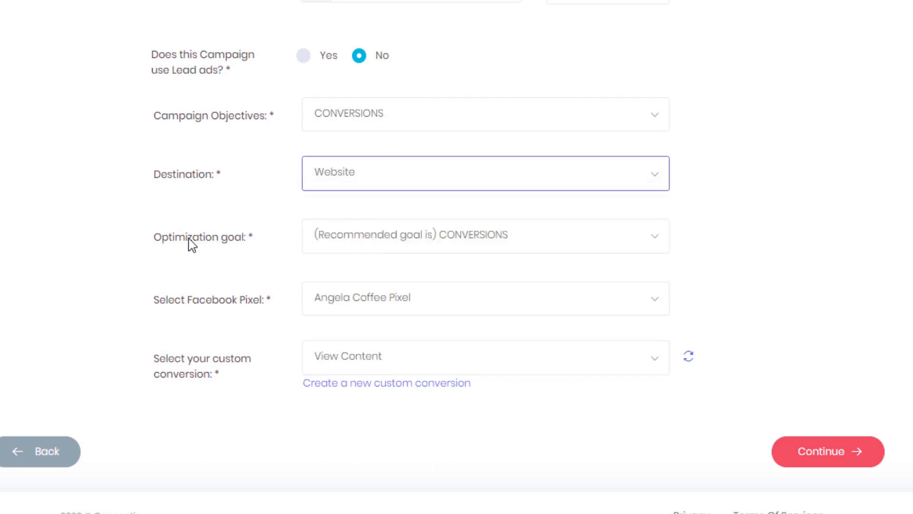
click(618, 242)
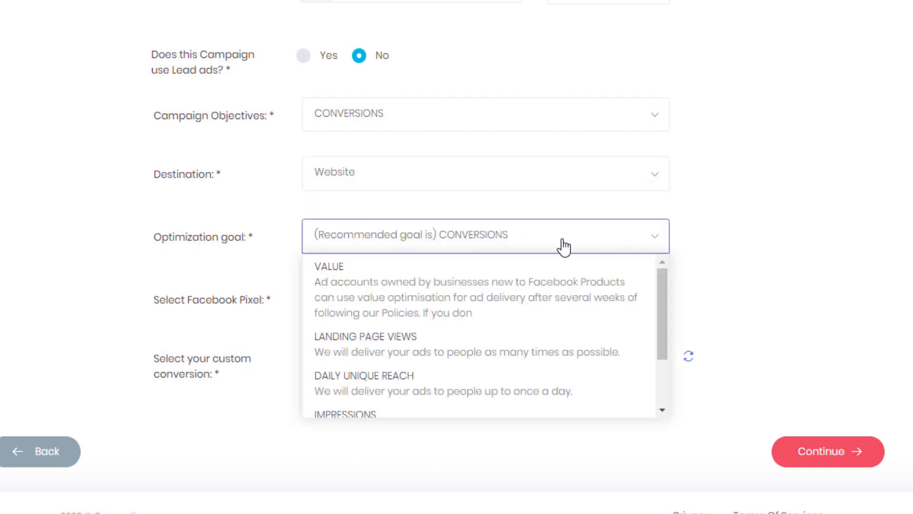
click(180, 299)
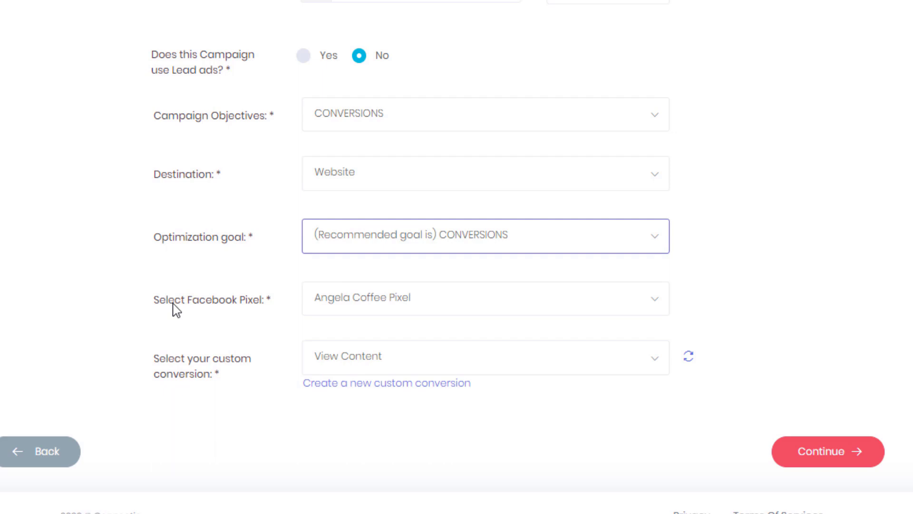
Choose a different Facebook pixel, keep View Content as the conversion, and continue to ad sets.
drag(153, 302, 279, 308)
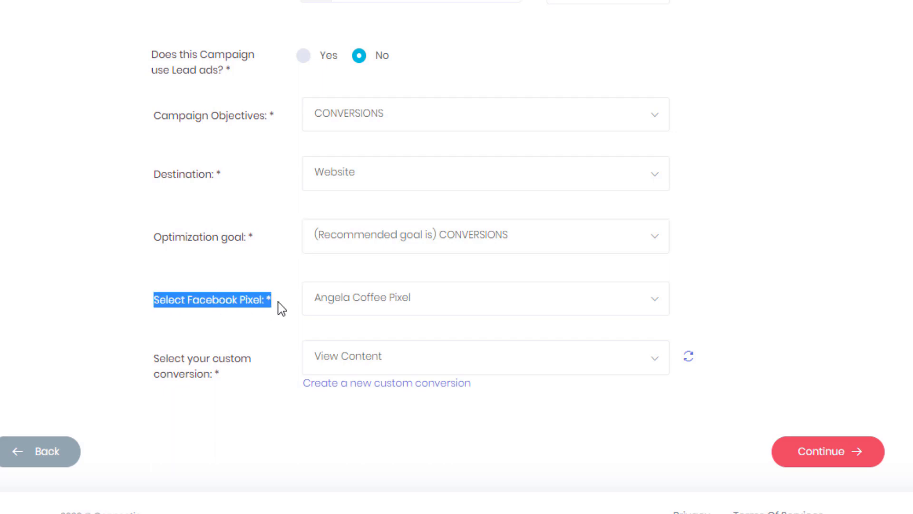
click(628, 300)
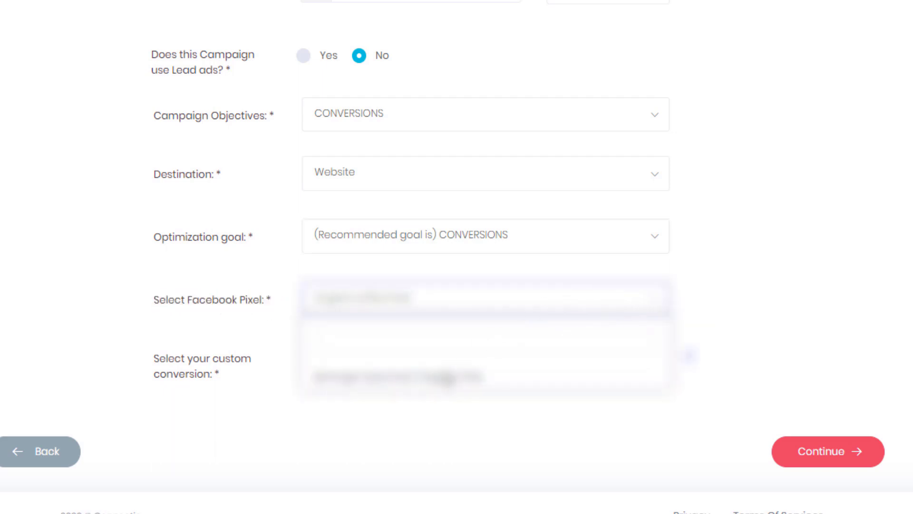
click(430, 383)
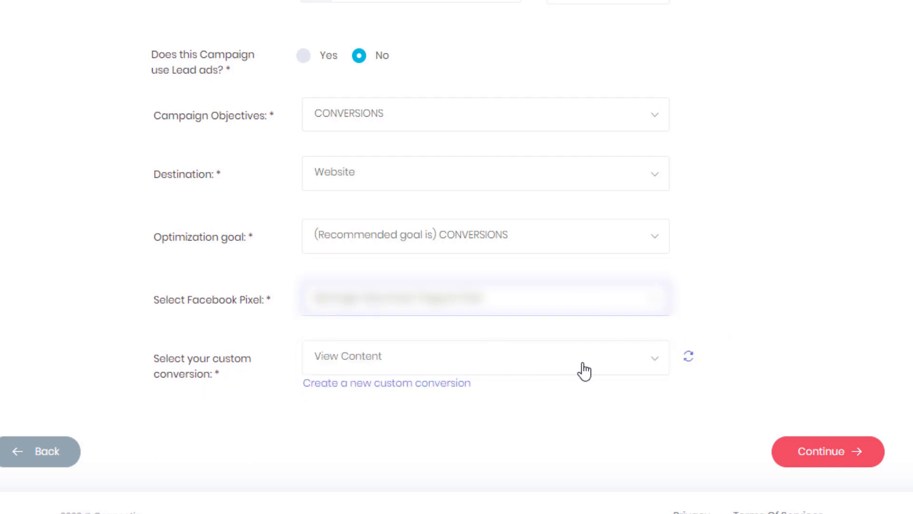
click(650, 363)
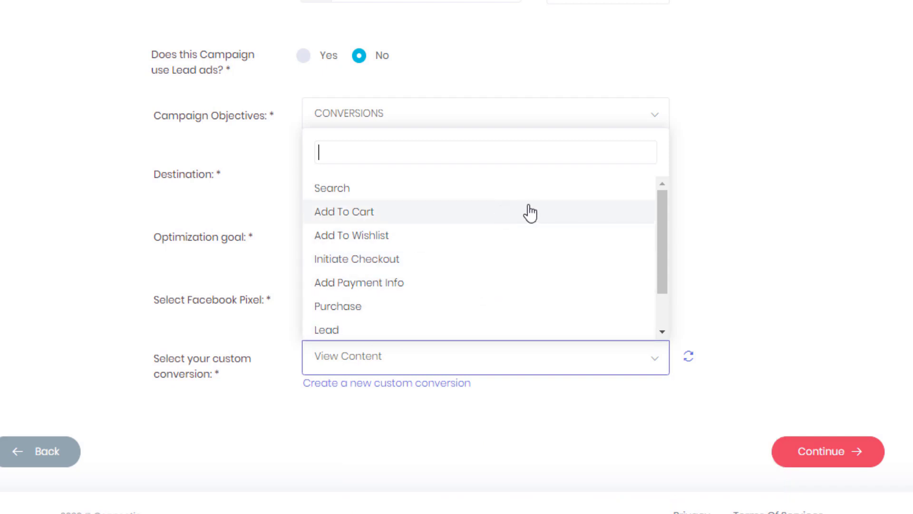
scroll(528, 210, down, 1)
click(903, 185)
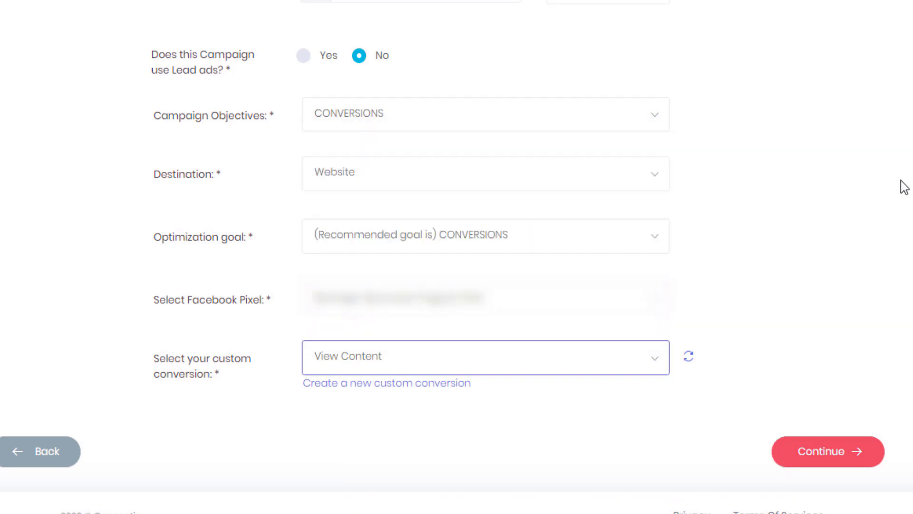
click(782, 440)
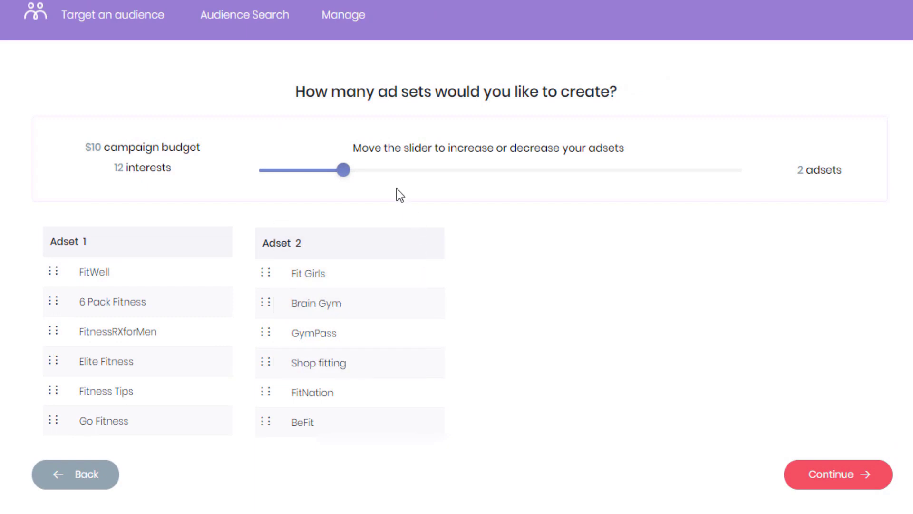
click(344, 170)
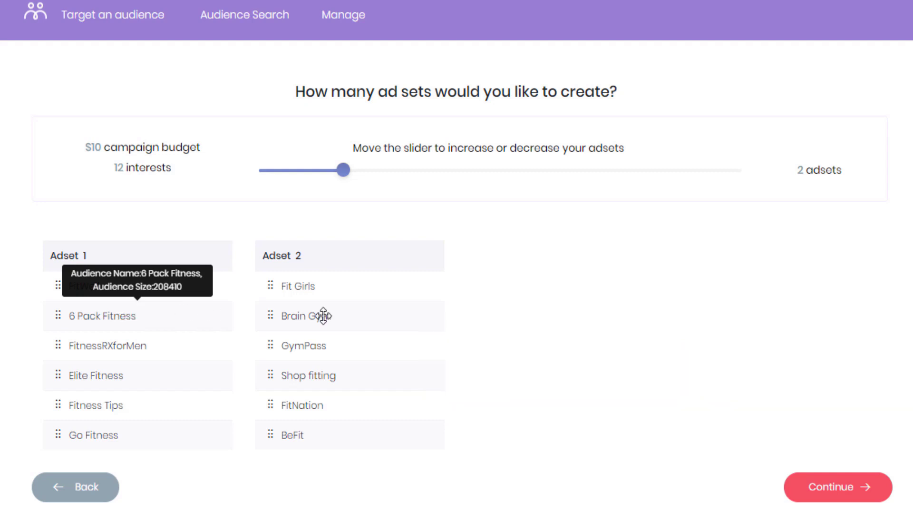
Drag the ad set slider to 12 ad sets, FitWell in Adset 1 through BeFit in Adset 12.
drag(347, 176, 701, 159)
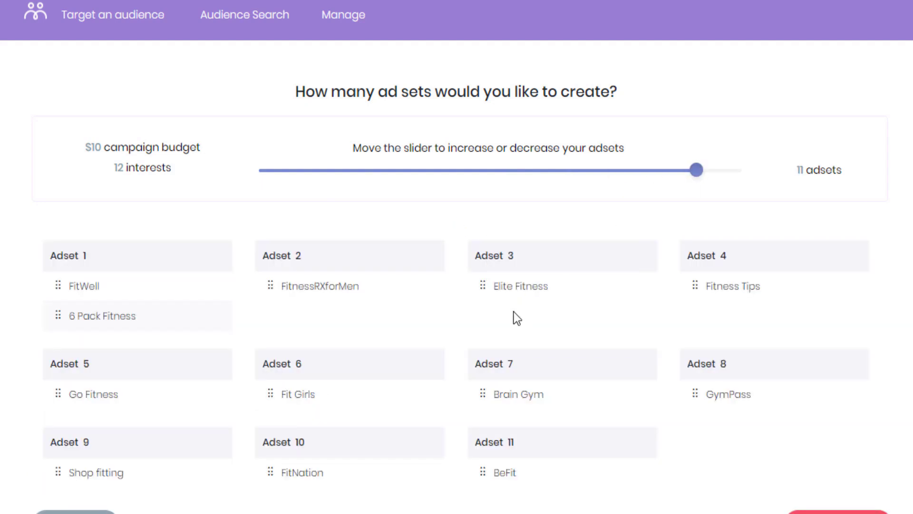
drag(694, 170, 725, 166)
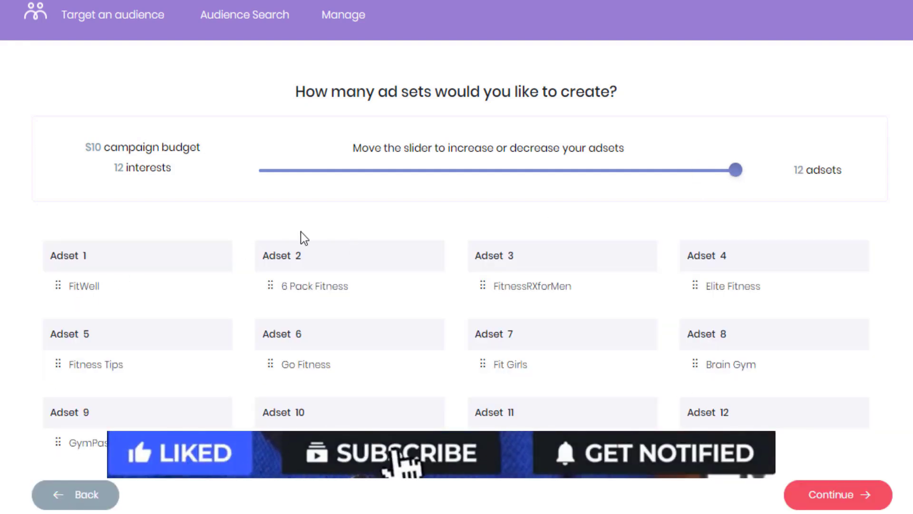
mouse_move(401, 270)
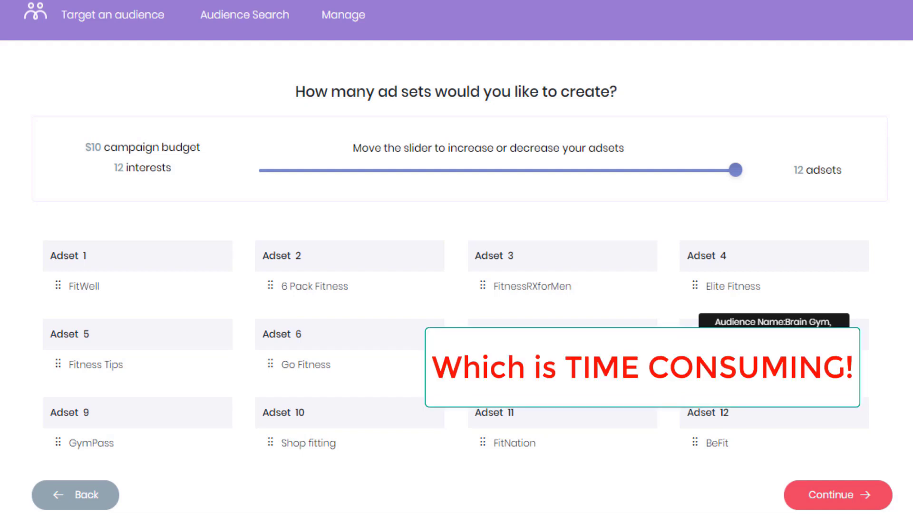
mouse_move(111, 280)
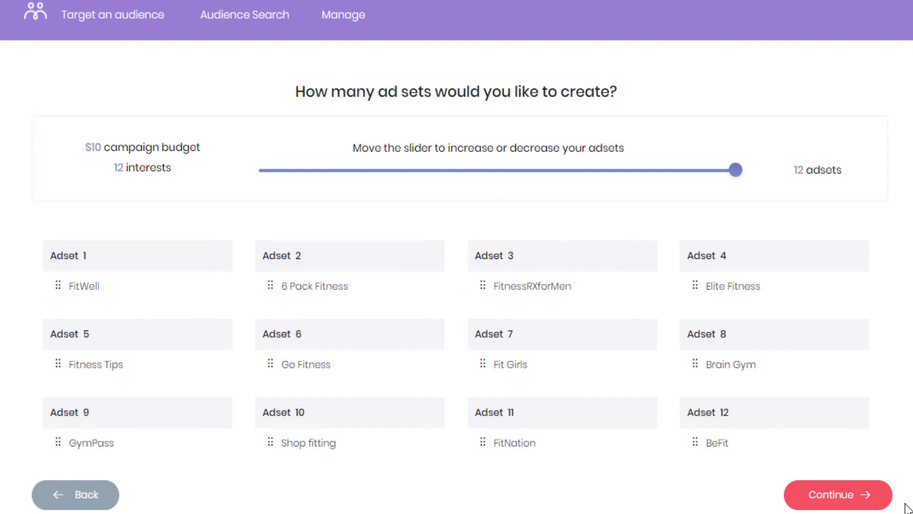
Name the ad sets with the pasted base name plus each ad set's interest.
click(875, 504)
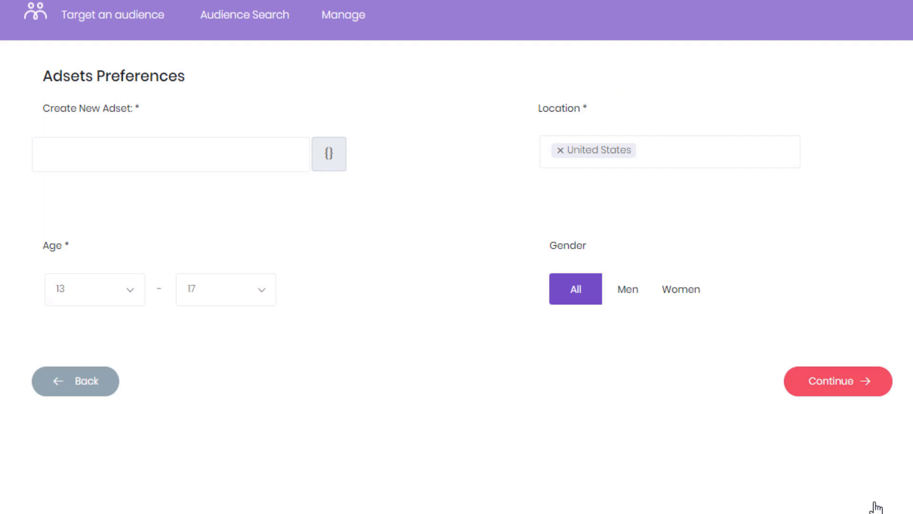
click(138, 153)
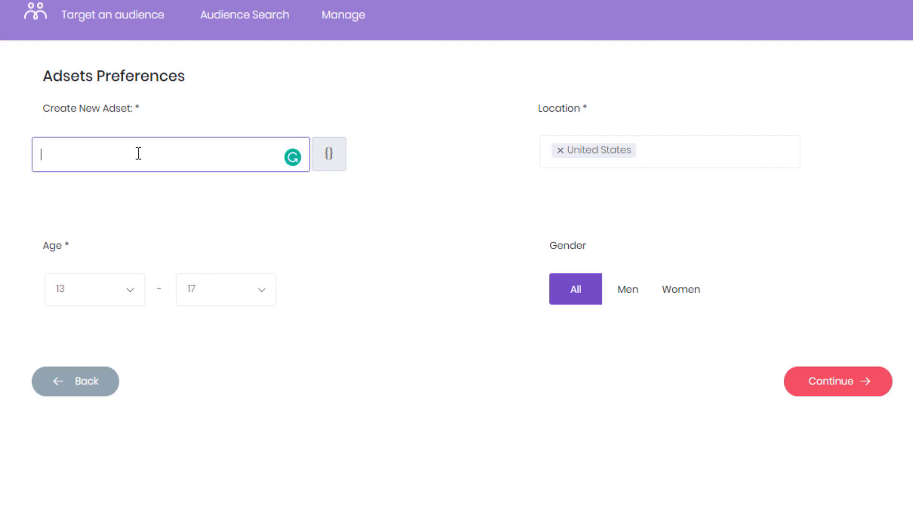
text(Rock Abs)
click(332, 162)
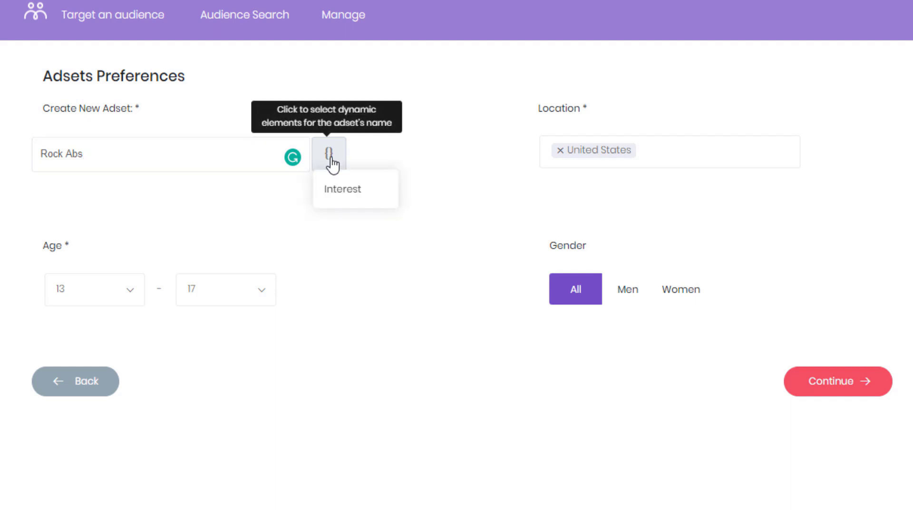
click(354, 193)
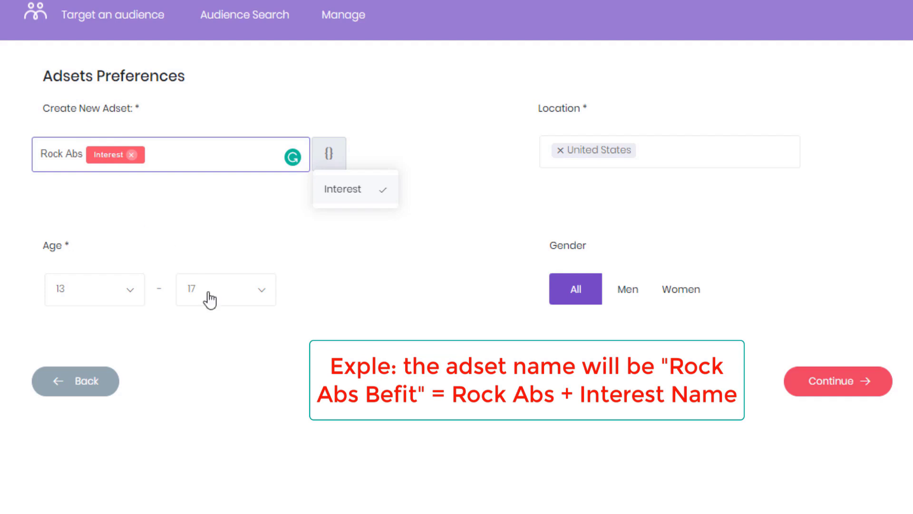
click(248, 379)
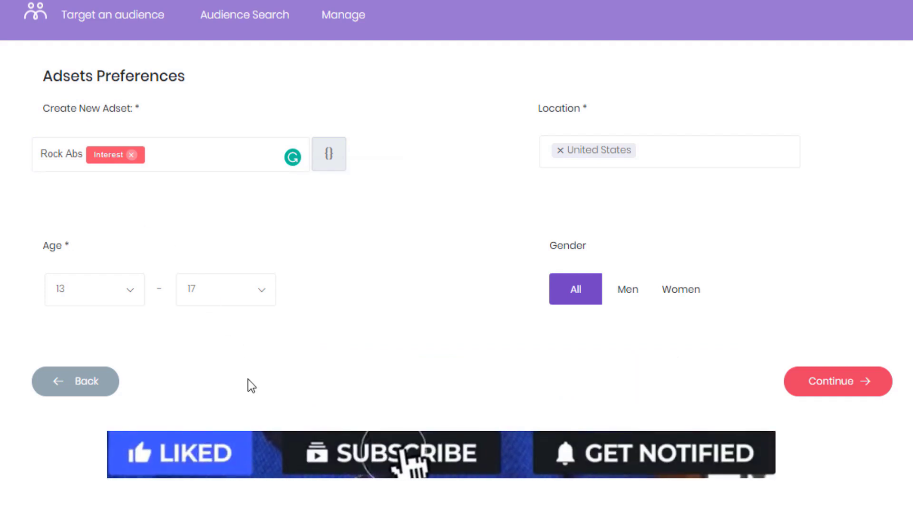
Add Canada, United Kingdom and Australia to the target locations.
click(698, 146)
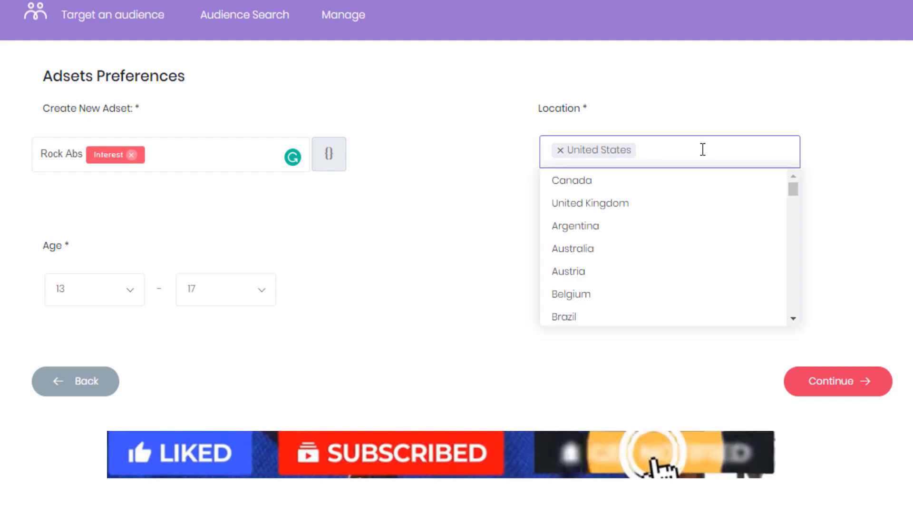
click(699, 173)
click(740, 152)
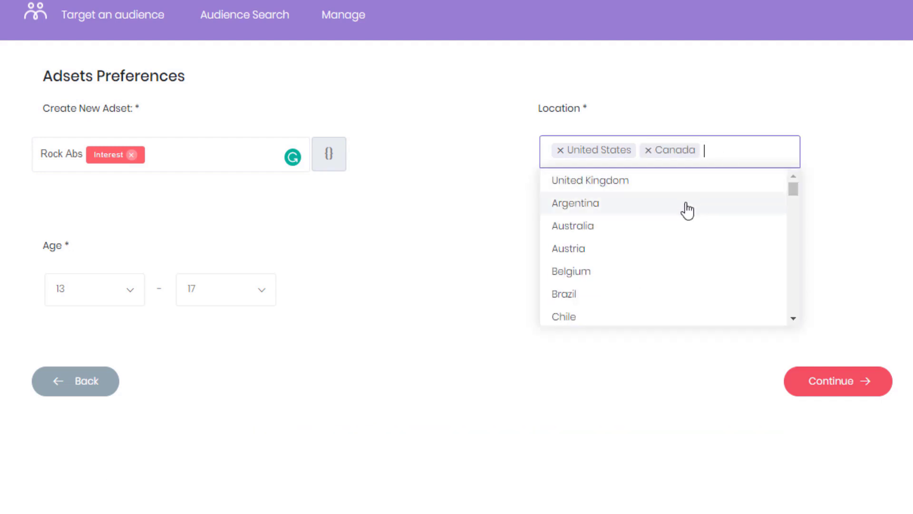
click(675, 194)
click(756, 155)
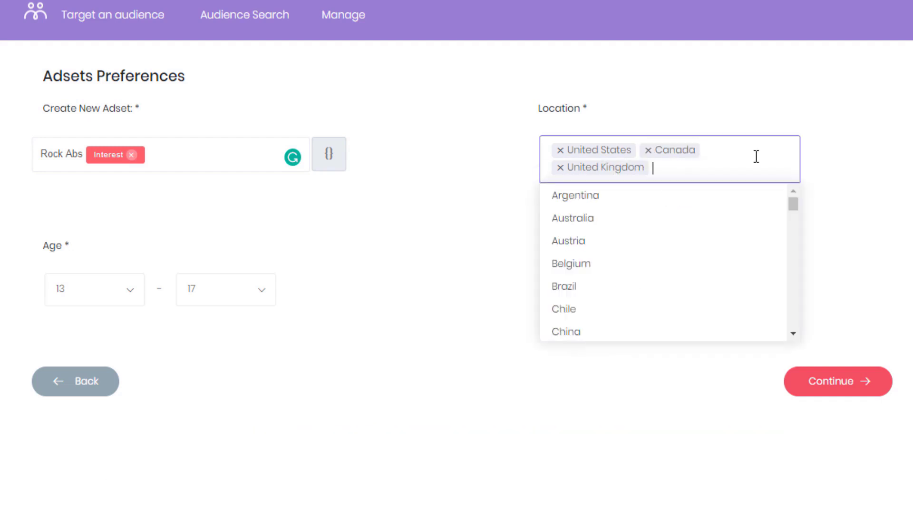
click(695, 219)
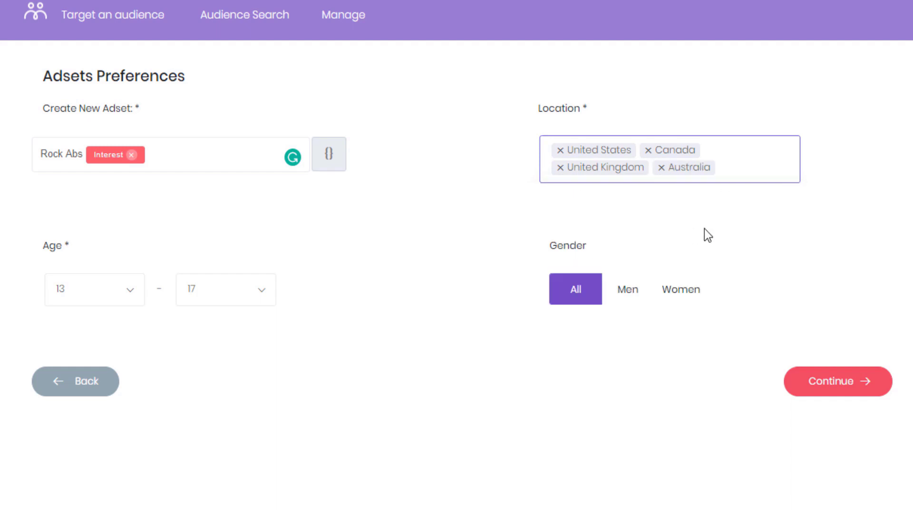
click(777, 170)
scroll(689, 250, down, 6)
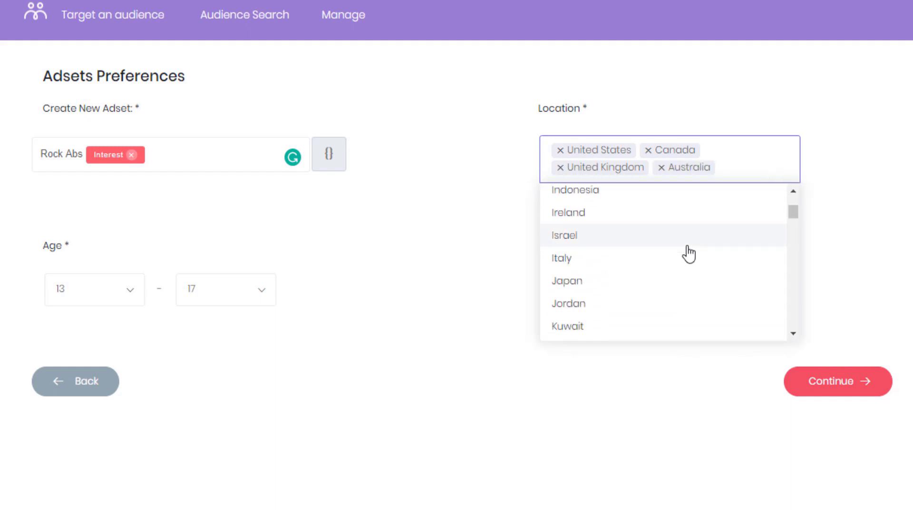
click(909, 243)
Remove Australia, Canada and United Kingdom, leaving United States as the only location.
click(661, 168)
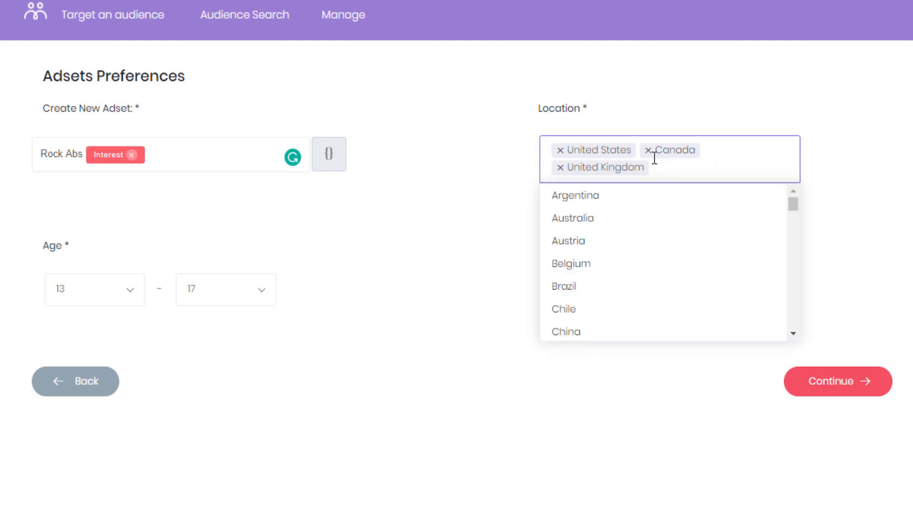
click(648, 151)
click(648, 150)
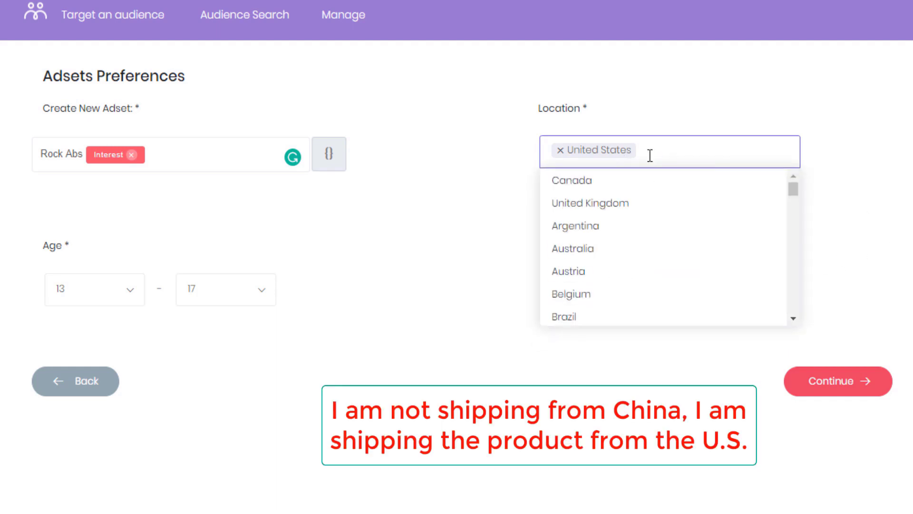
click(728, 155)
scroll(698, 269, down, 10)
scroll(701, 274, down, 5)
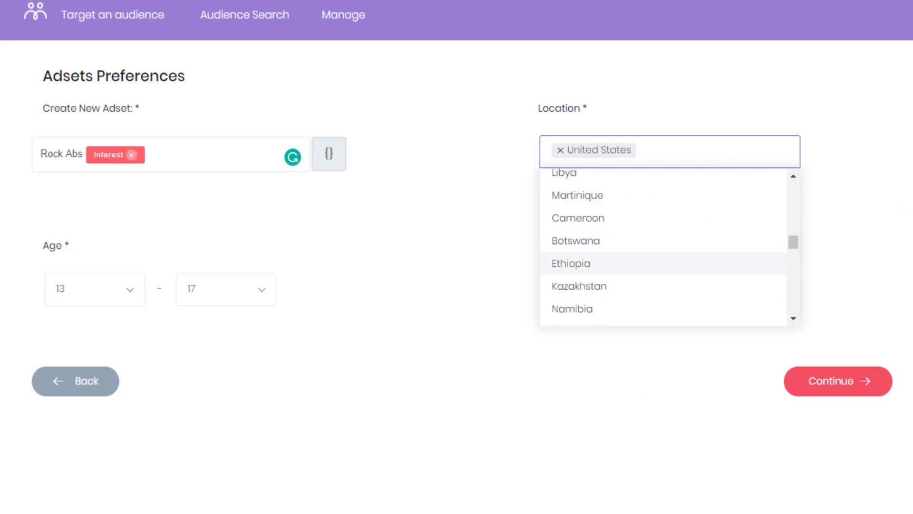
click(372, 273)
Set the minimum age to 19, keeping ages 19–50 and all genders, and continue.
click(128, 293)
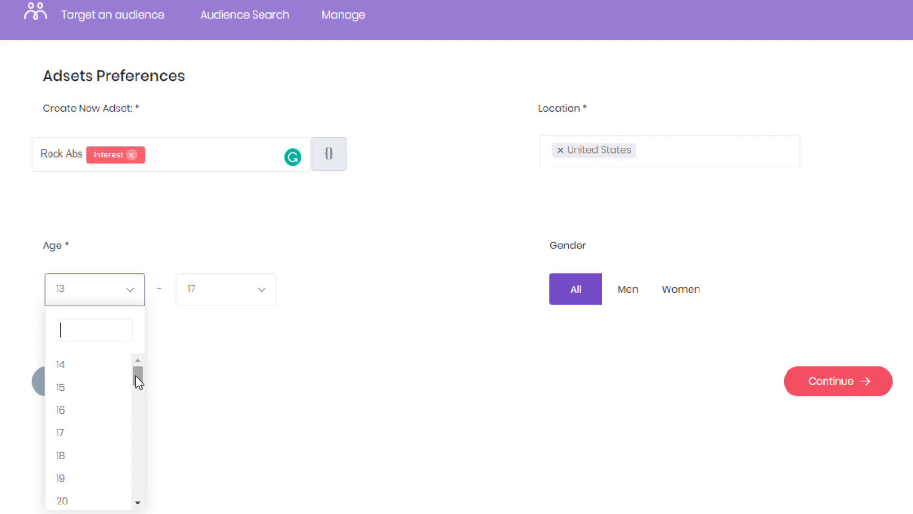
drag(137, 376, 137, 388)
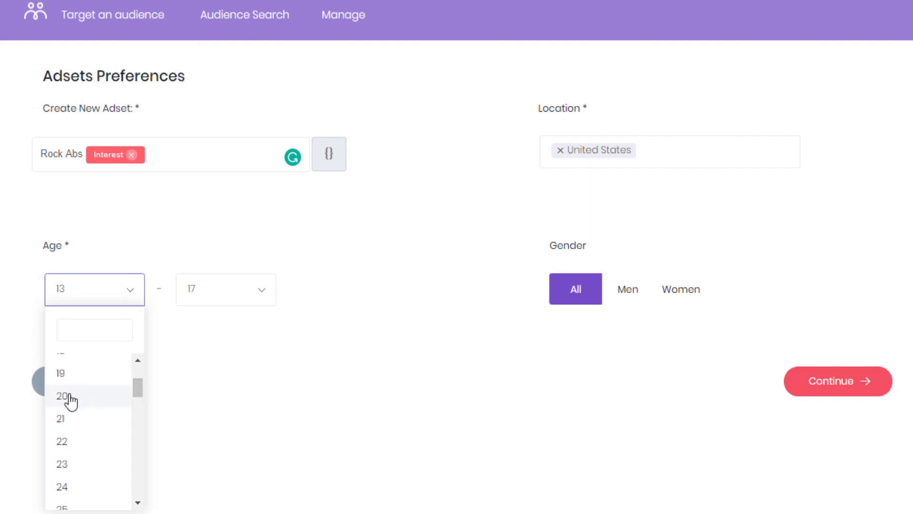
click(60, 374)
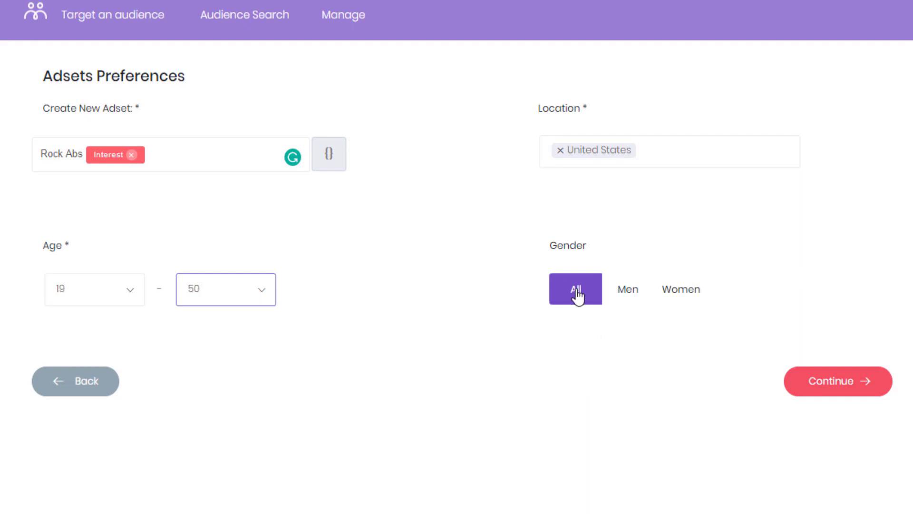
click(804, 379)
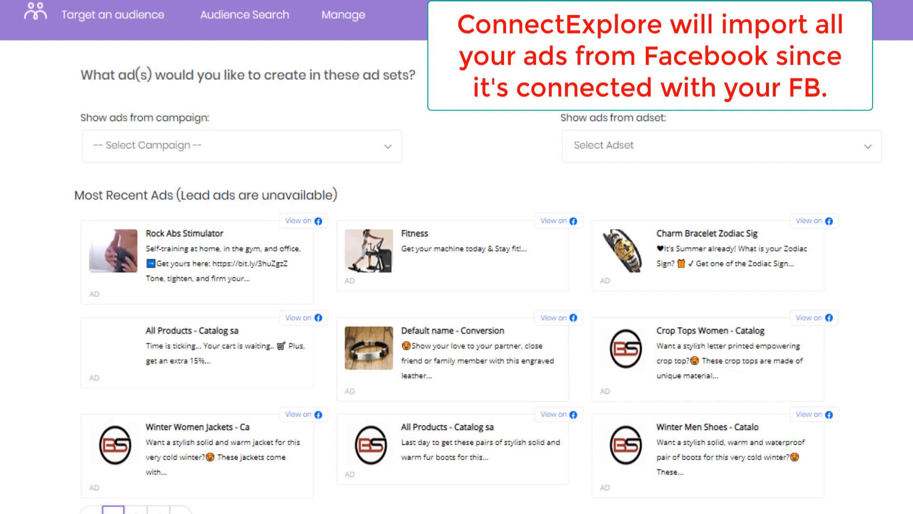
Choose the Rock Abs Stimulator ad from its campaign and ad set, then submit and confirm the 12 ad sets.
click(389, 151)
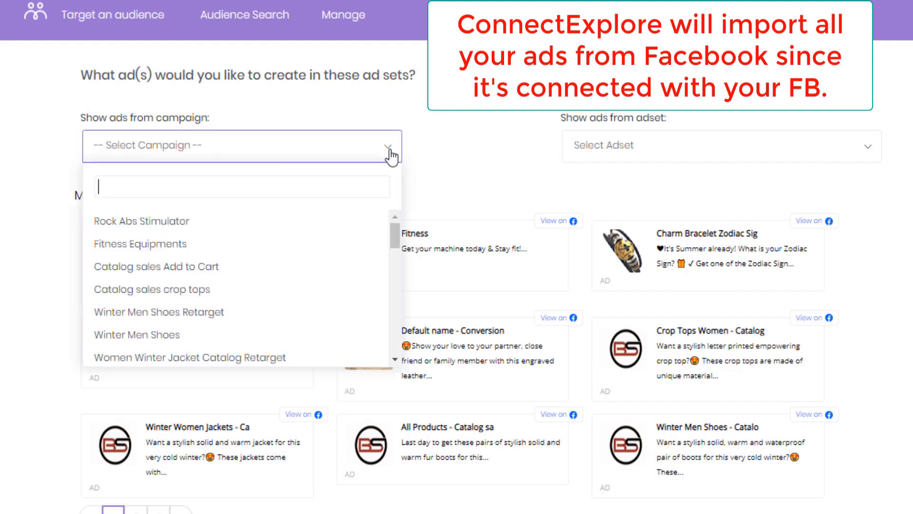
click(186, 222)
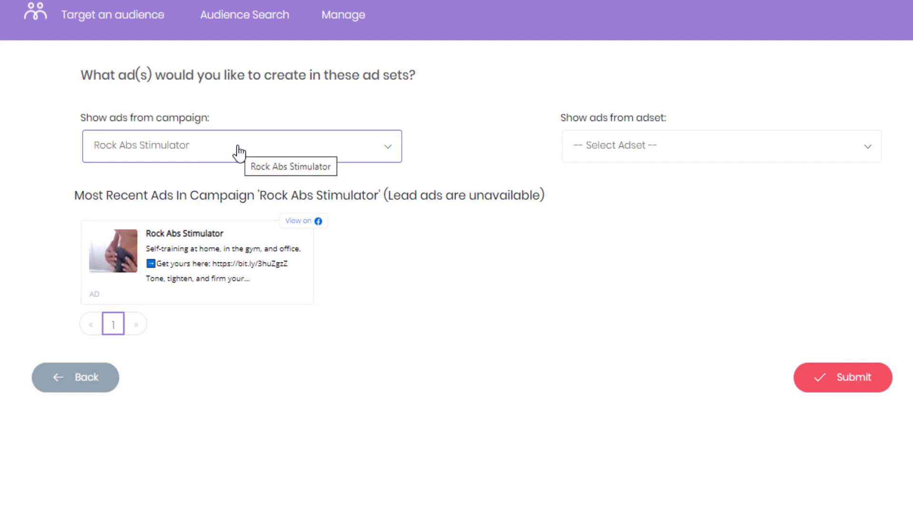
click(612, 143)
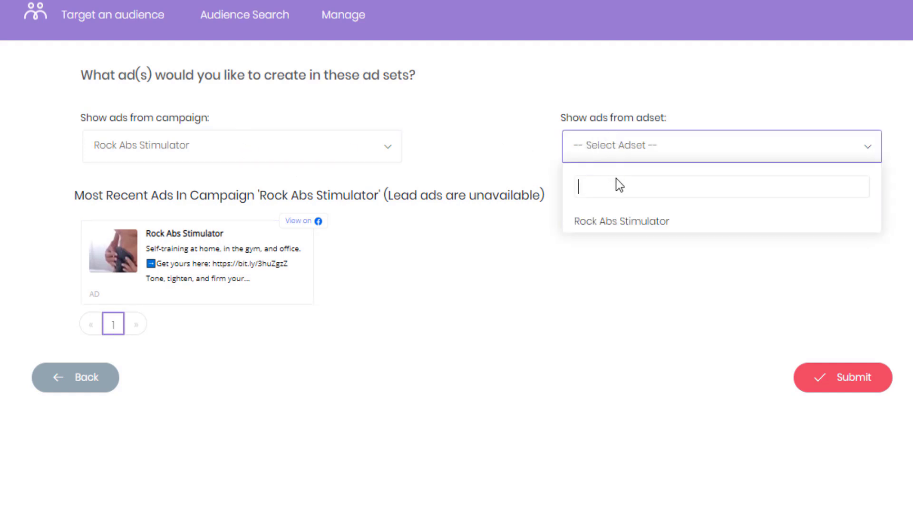
click(613, 223)
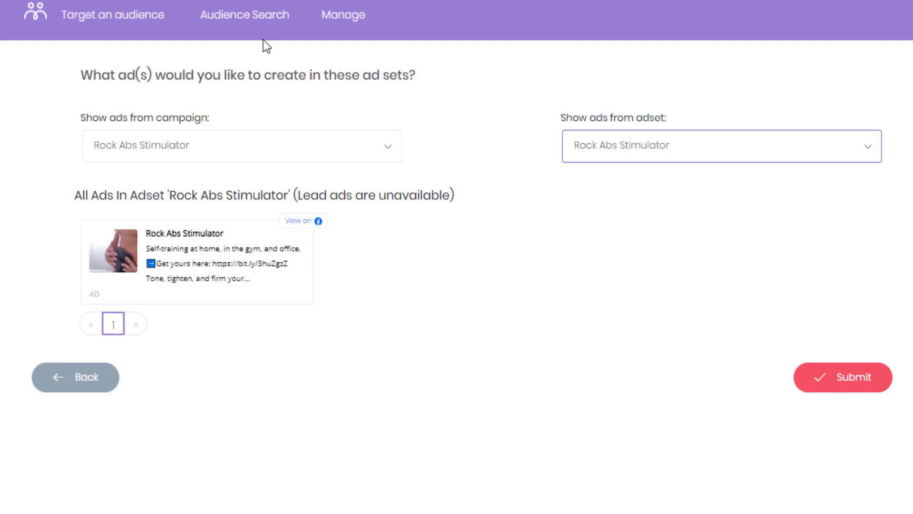
click(117, 255)
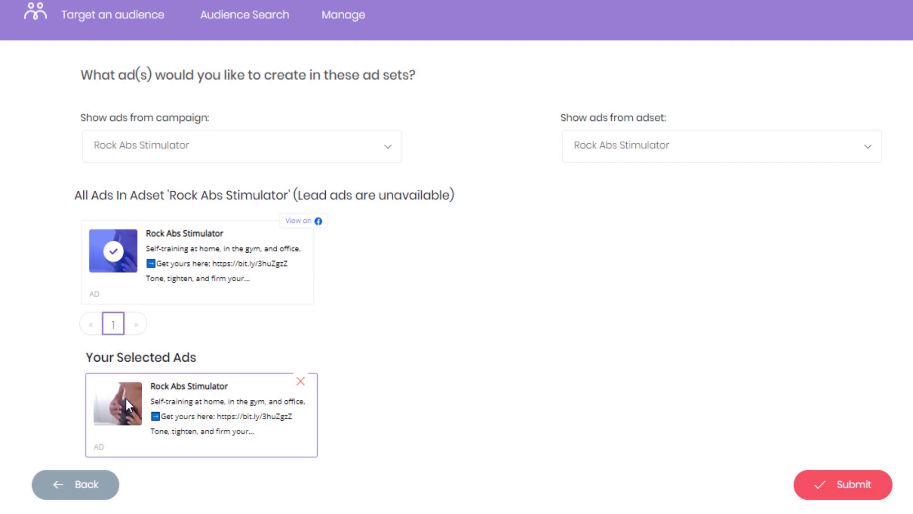
click(856, 486)
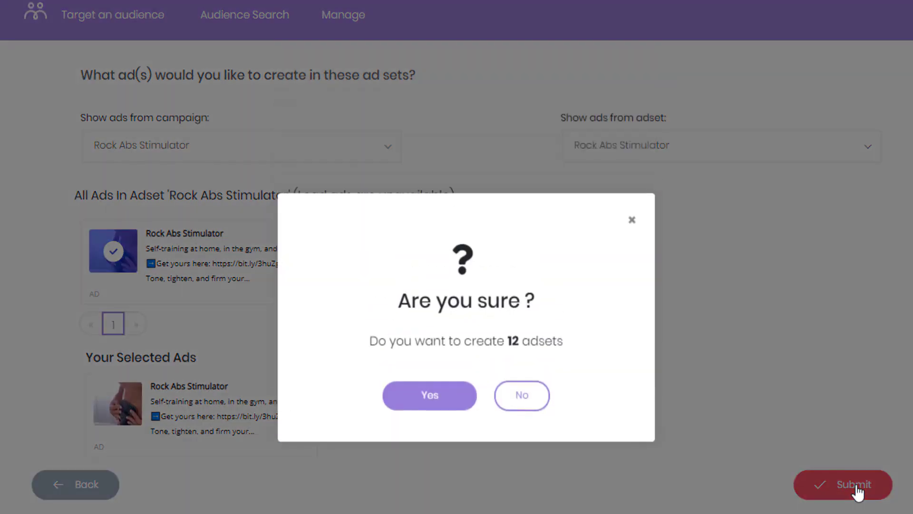
click(441, 403)
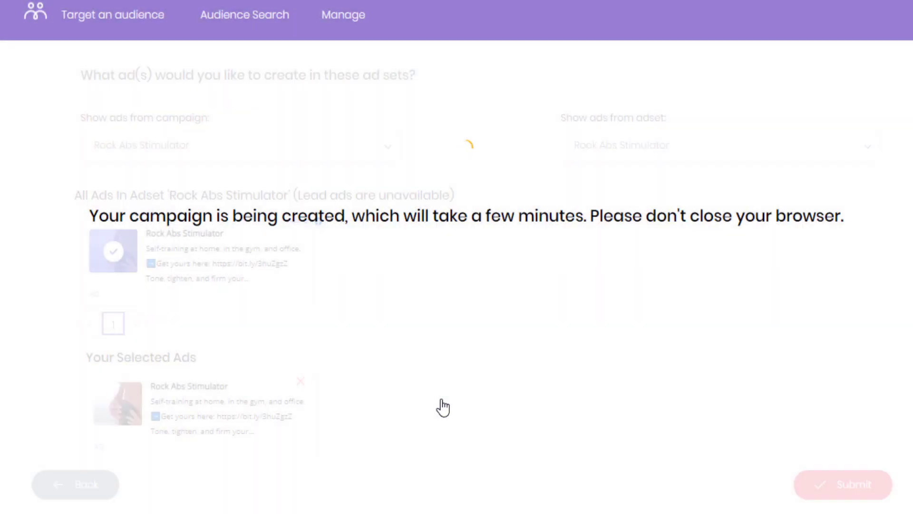
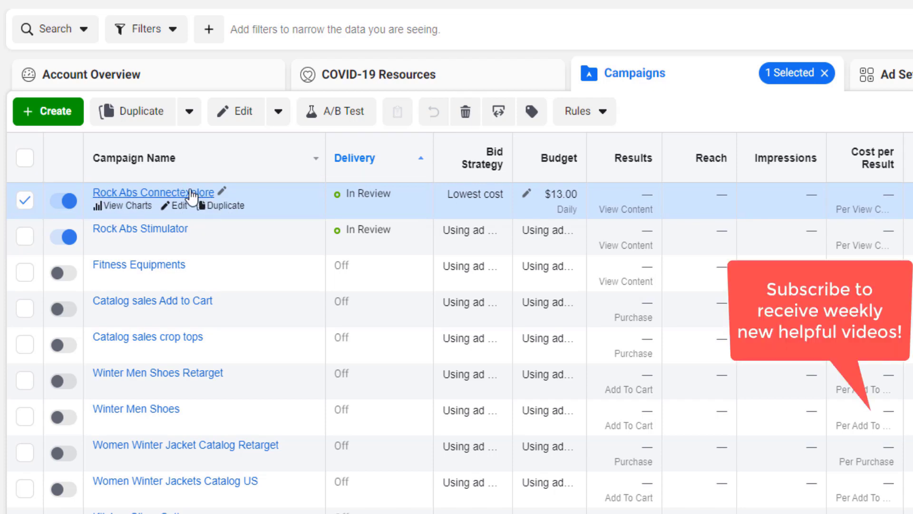
Open the Rock Abs Connectexplore campaign's Shop fitting ad set and review its budget, schedule and audience.
click(175, 194)
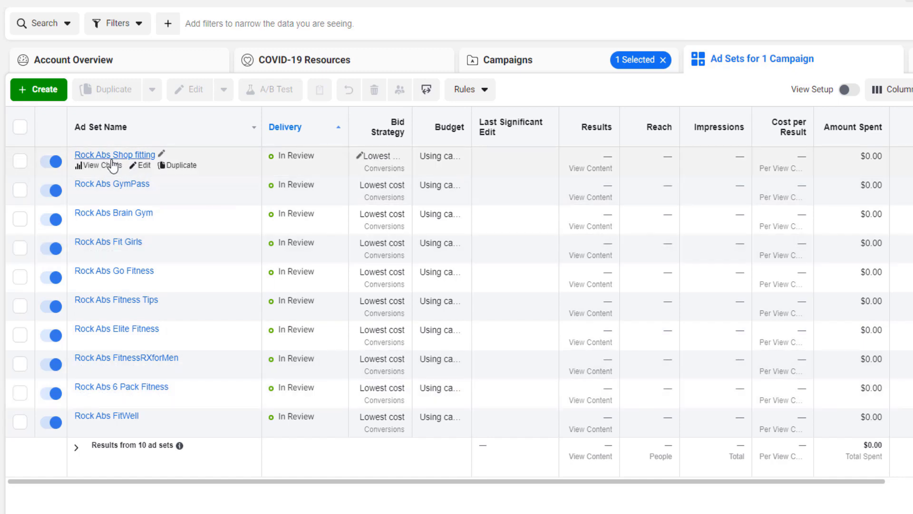
click(143, 166)
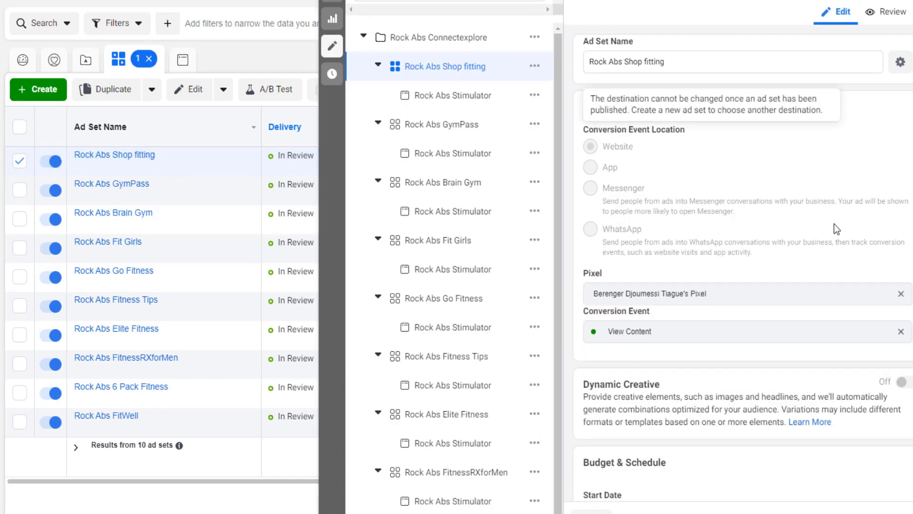
scroll(838, 229, down, 5)
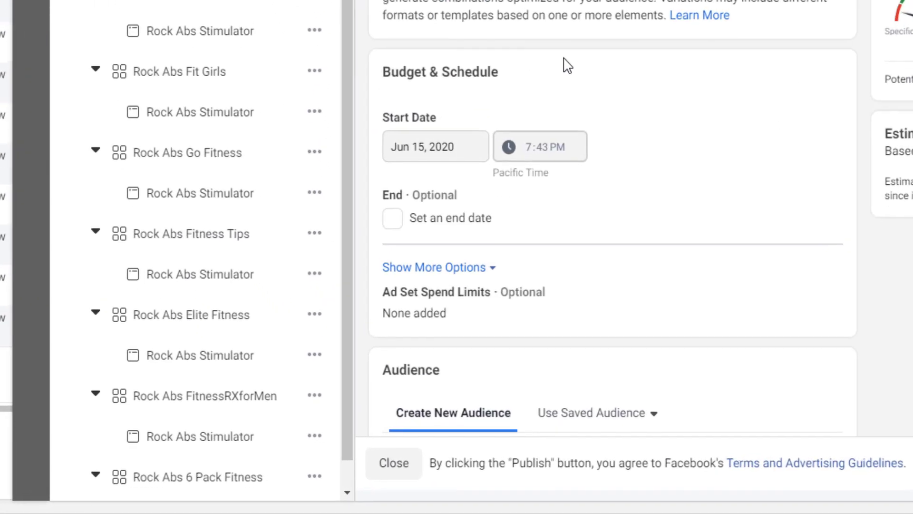
scroll(704, 95, down, 10)
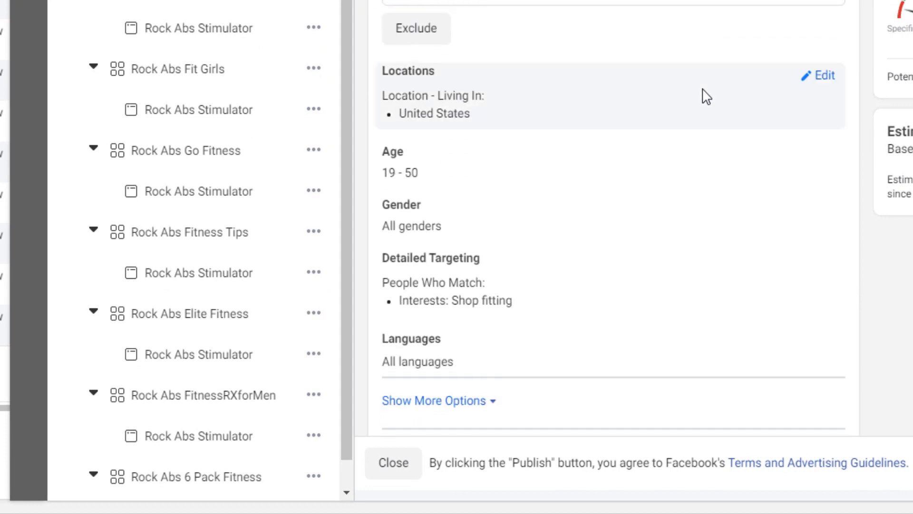
scroll(706, 96, down, 3)
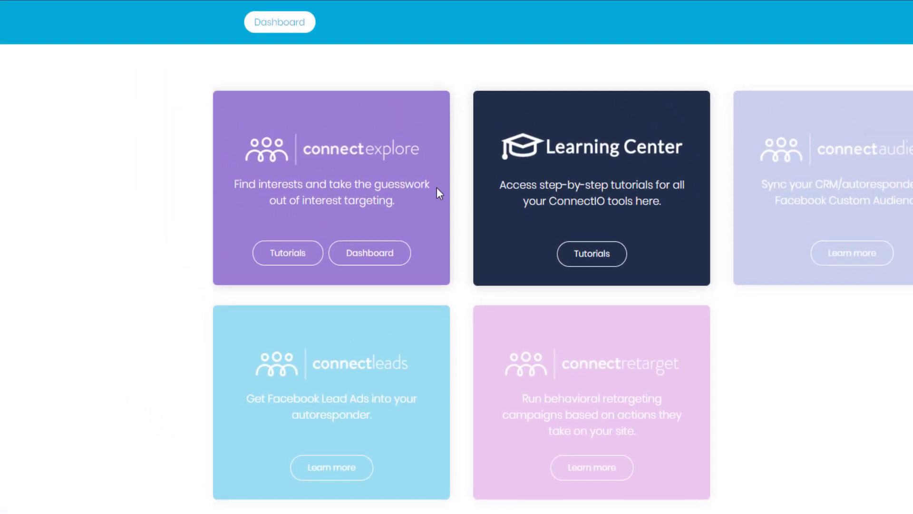
From Audiences > Manage projects, open the Rock Abs Stimulator project with Edit Project.
click(410, 25)
mouse_move(407, 63)
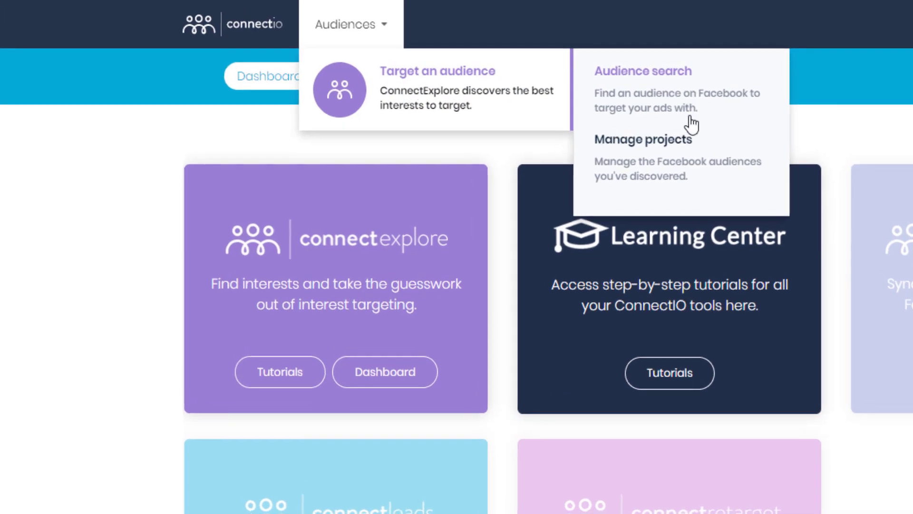
click(675, 161)
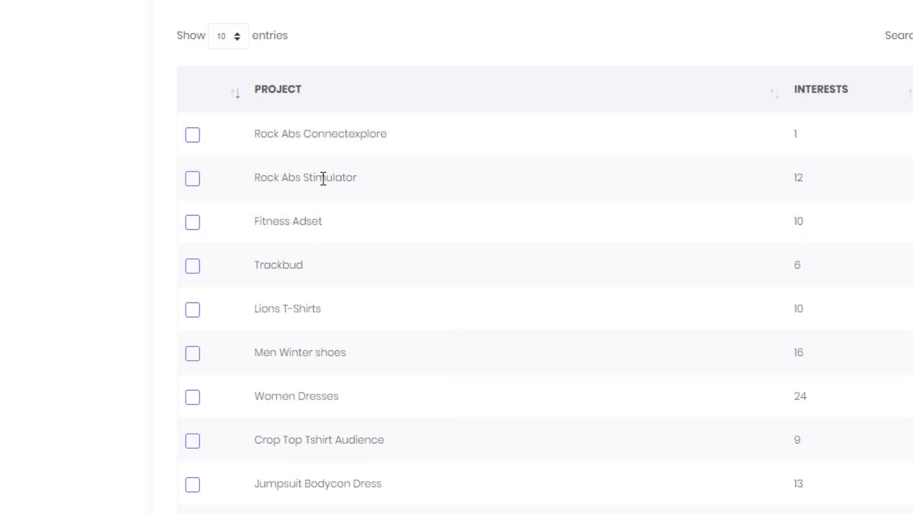
click(872, 216)
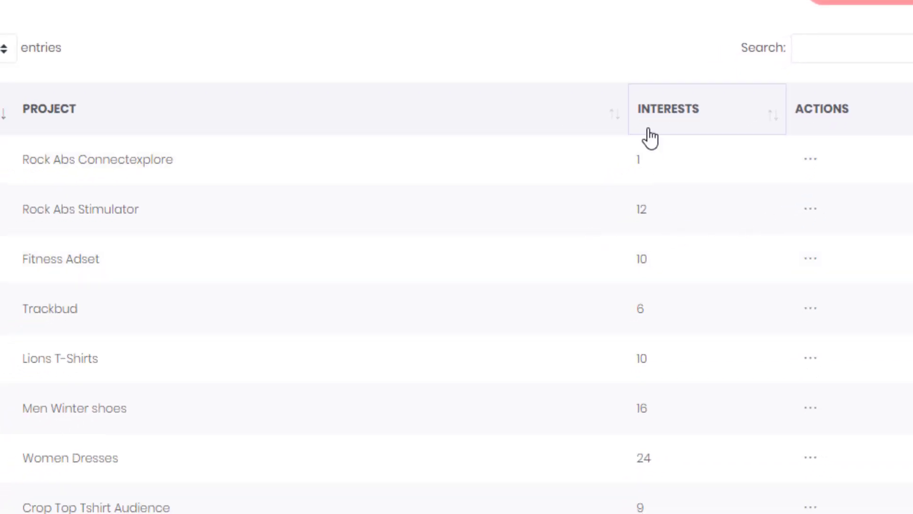
click(813, 212)
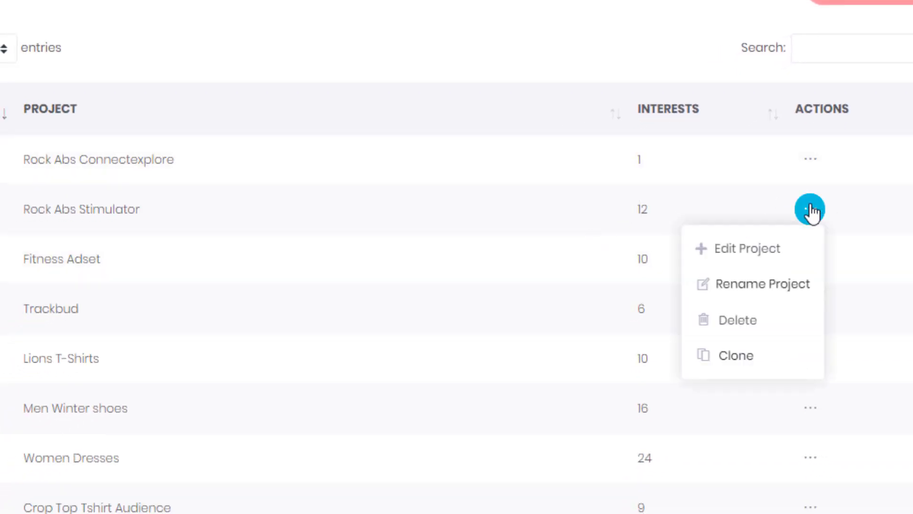
click(752, 254)
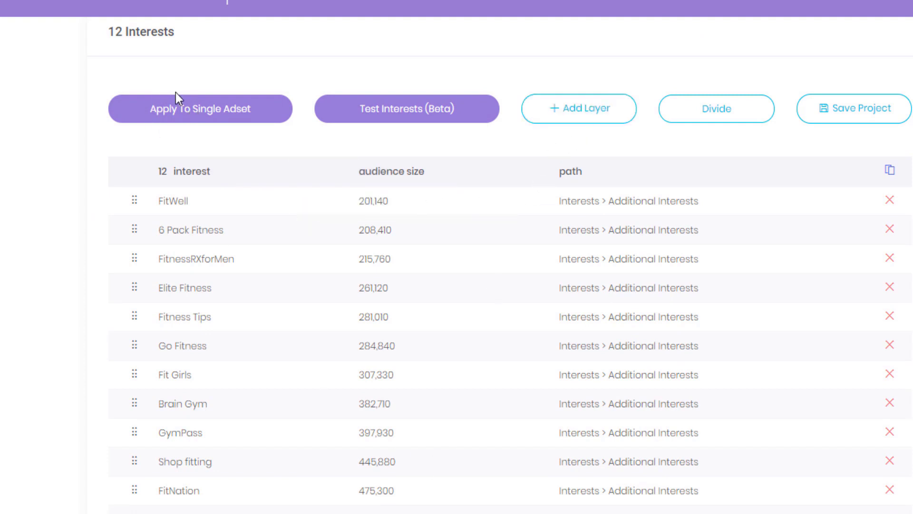
Apply the 12 interests to the Rock Abs Stimulator campaign's ad set via Apply To Single Adset.
click(209, 118)
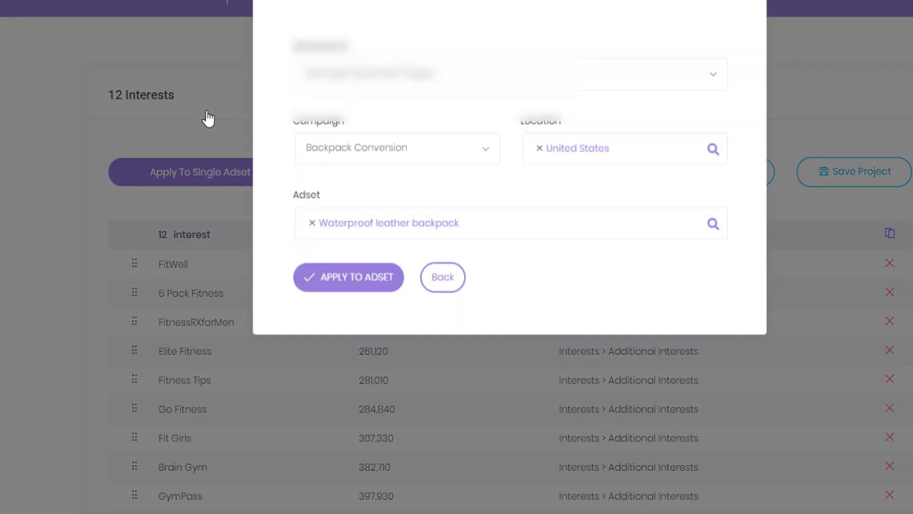
click(412, 184)
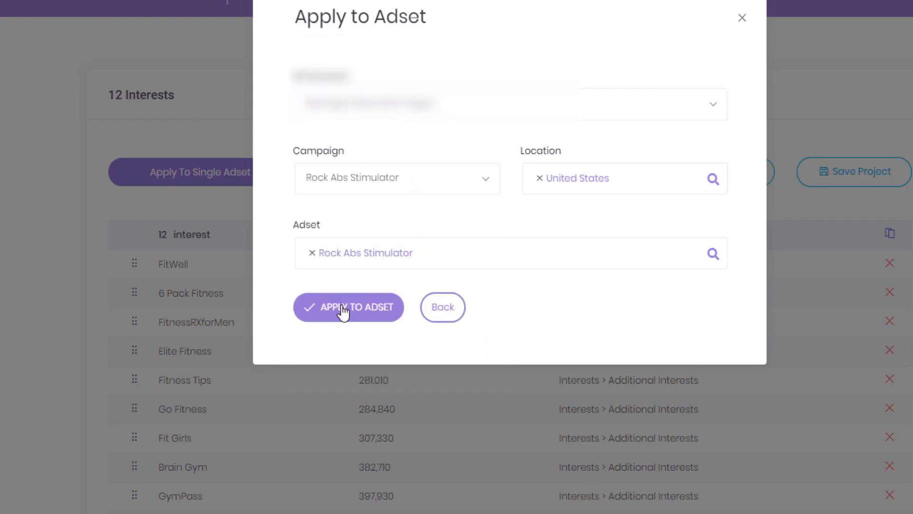
click(344, 313)
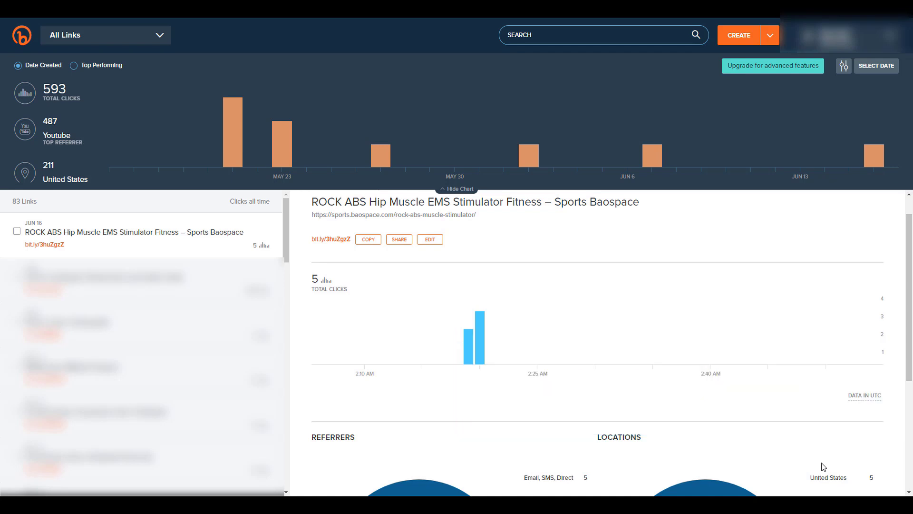
scroll(625, 307, up, 1)
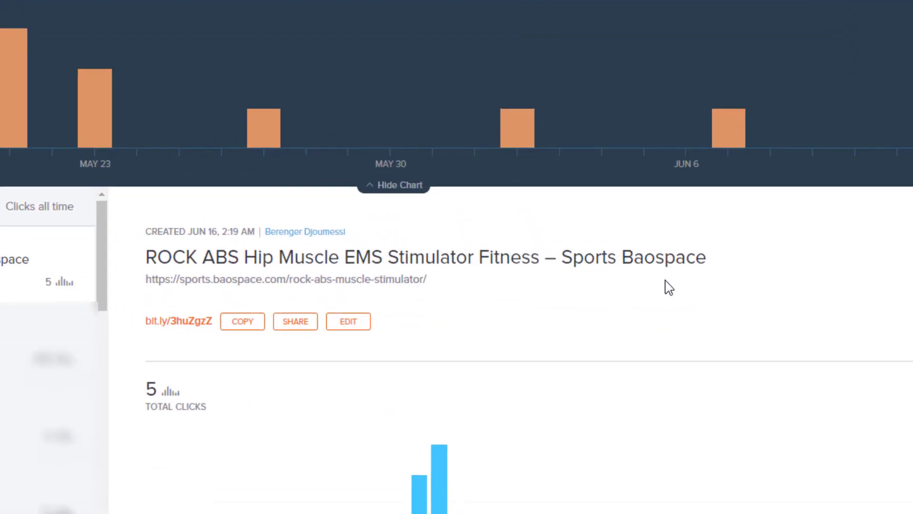
scroll(613, 354, down, 3)
mouse_move(442, 344)
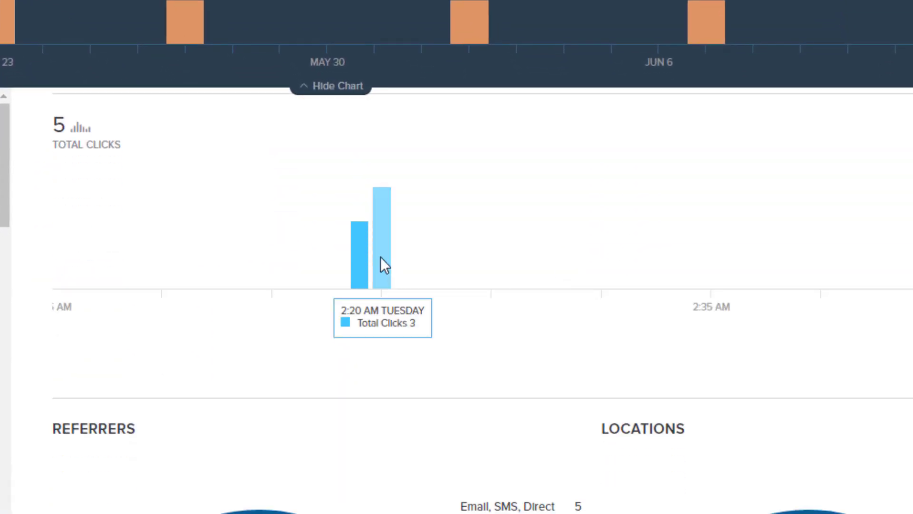
scroll(380, 259, up, 4)
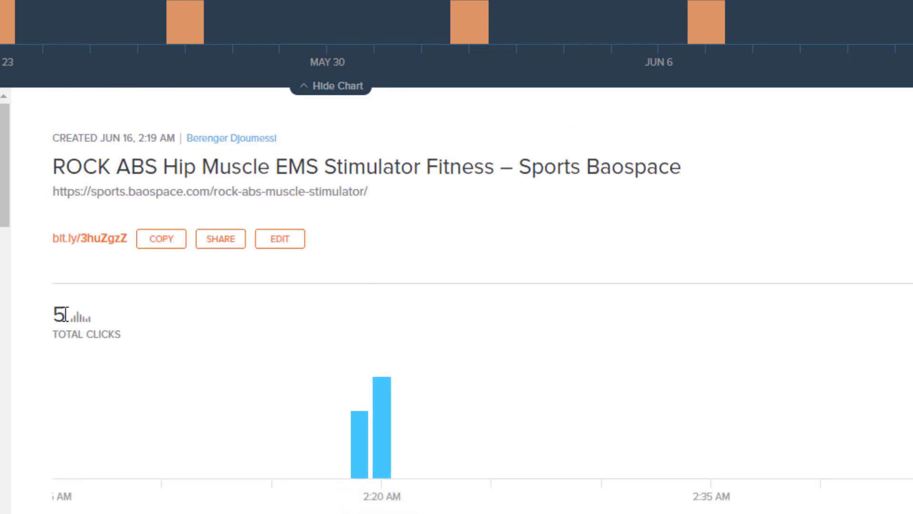
double_click(65, 315)
mouse_move(358, 454)
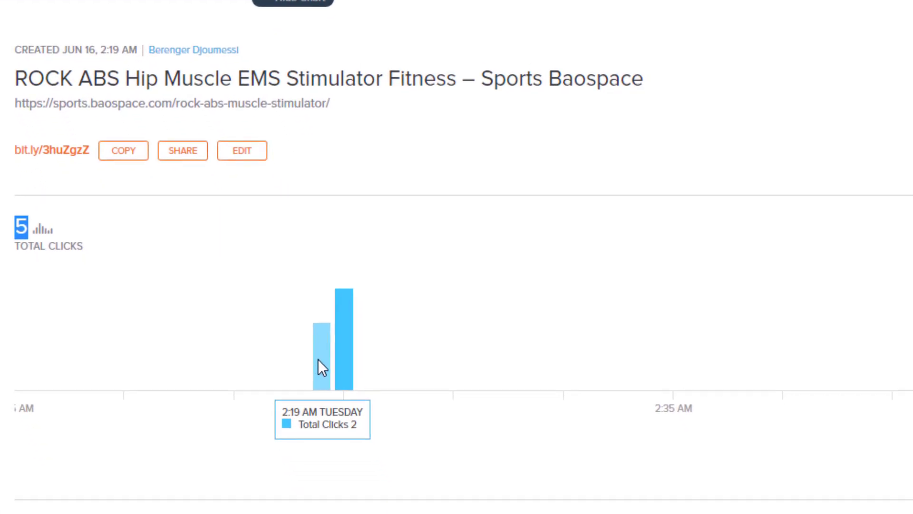
mouse_move(345, 359)
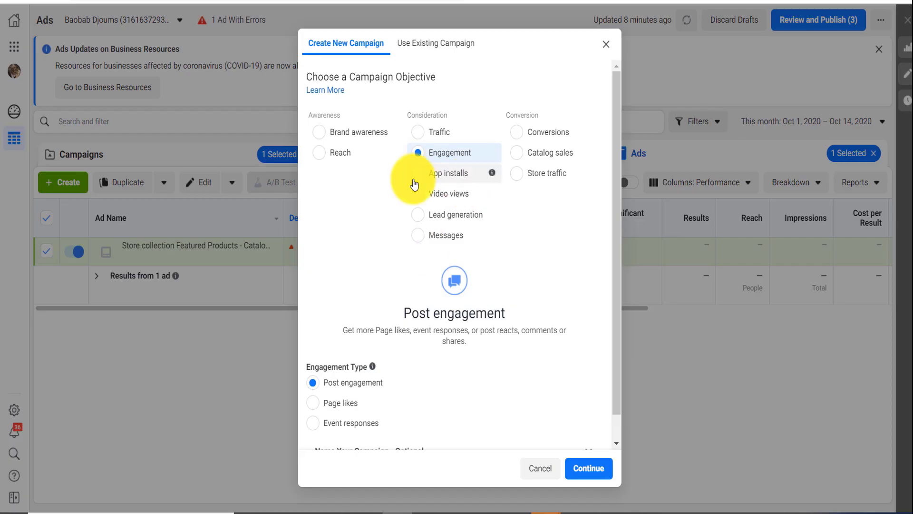
Create a Post engagement campaign named Bracelets, keeping Auction as the buying type.
scroll(349, 383, down, 1)
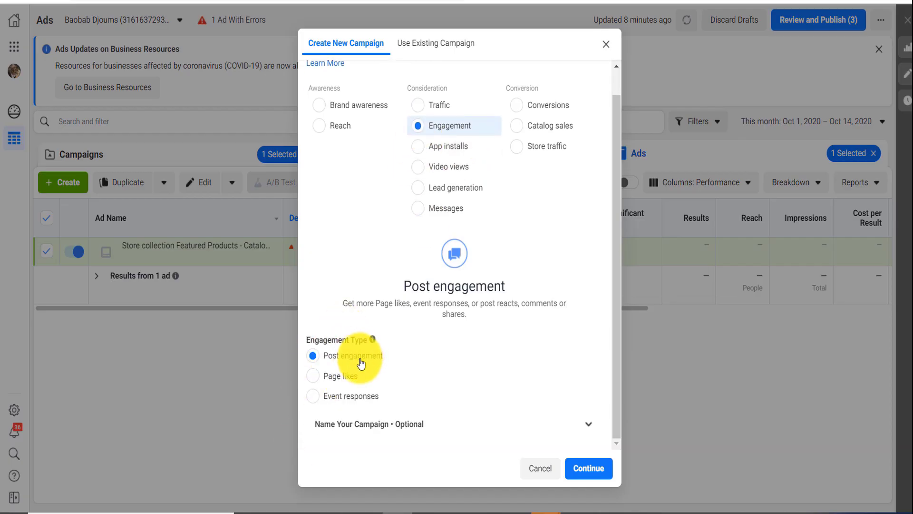
click(580, 470)
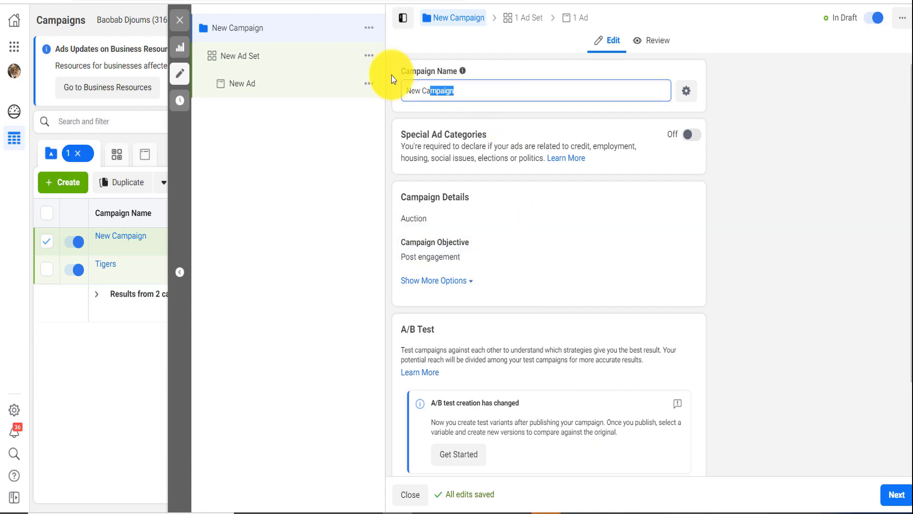
text(Bracelets)
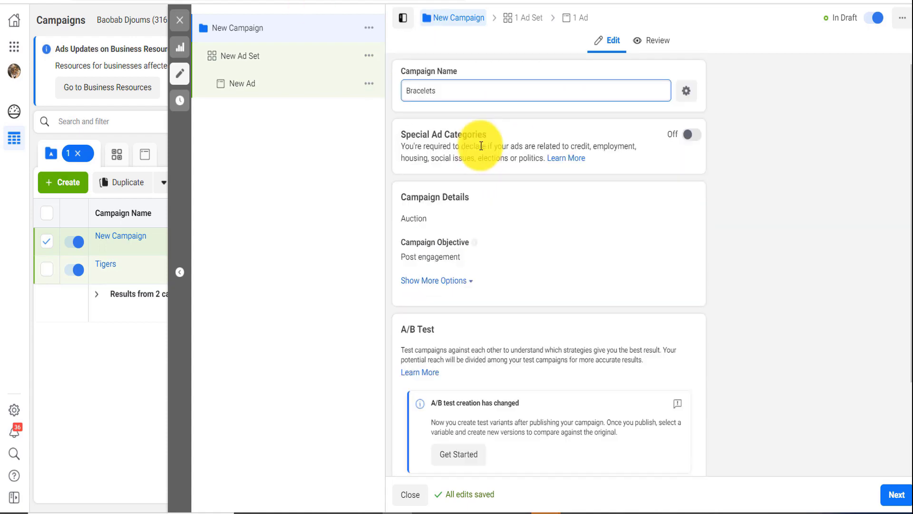
click(681, 211)
click(636, 233)
click(428, 265)
scroll(428, 178, down, 1)
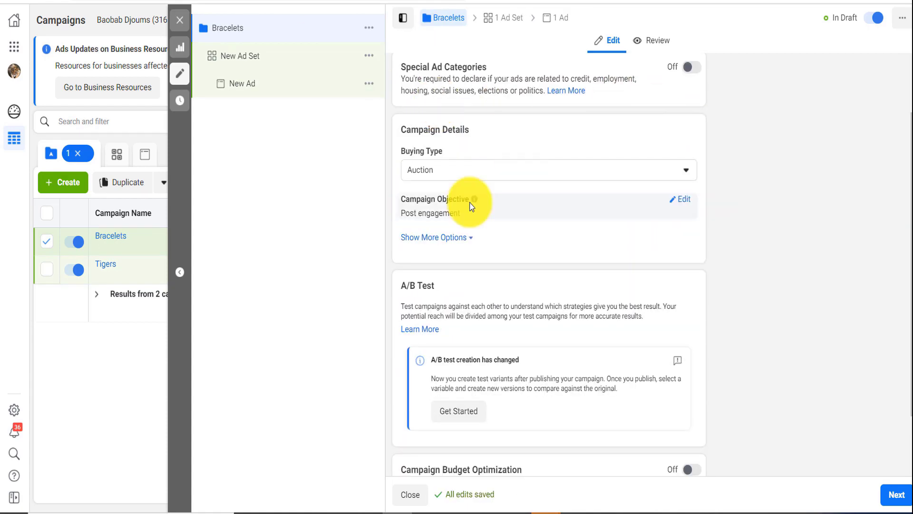
click(679, 207)
scroll(747, 316, down, 6)
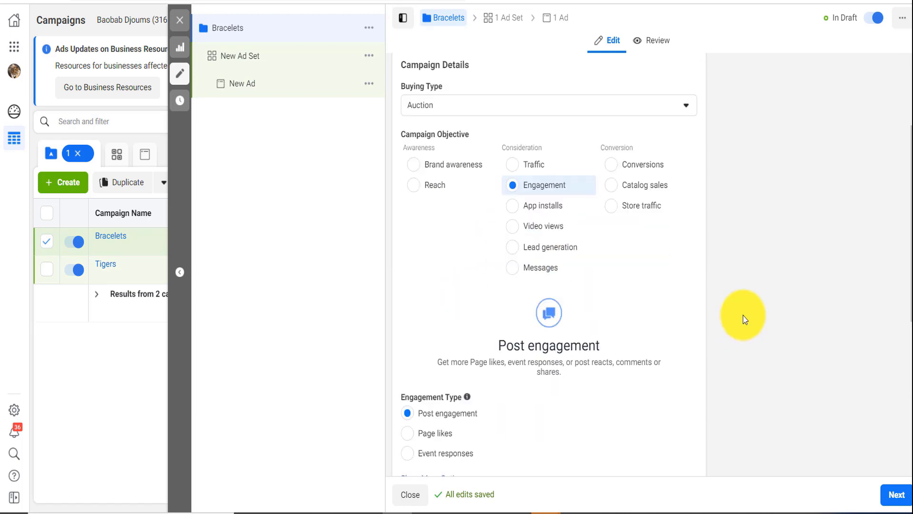
Rename the ad set to Bracelets and set a $5.00 daily budget.
click(896, 495)
triple_click(473, 94)
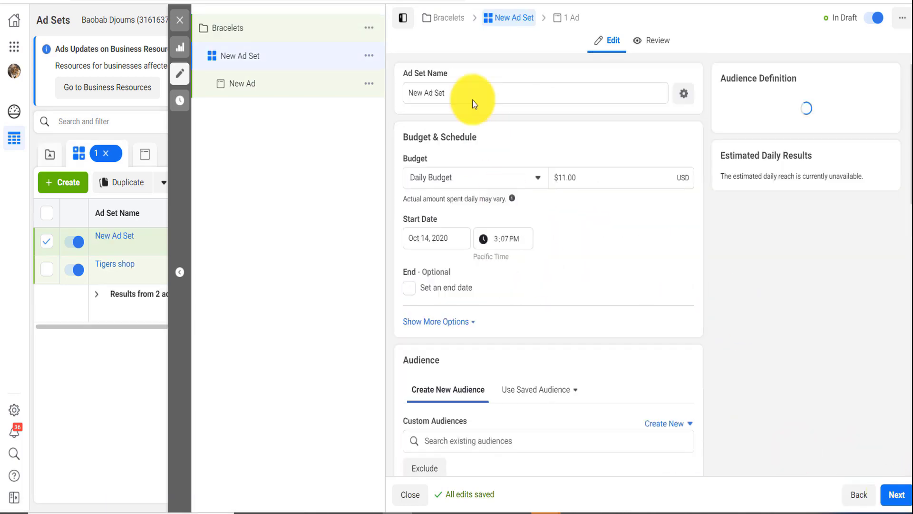
text(Bracelets)
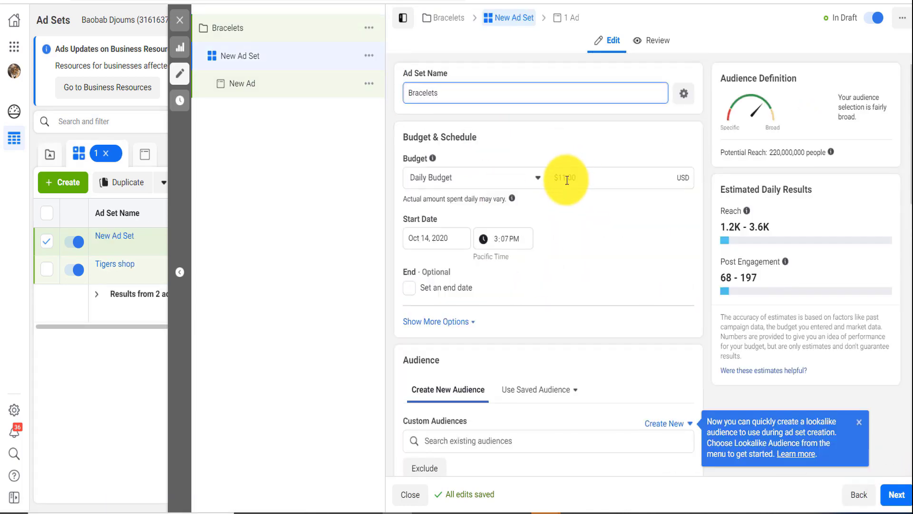
click(562, 179)
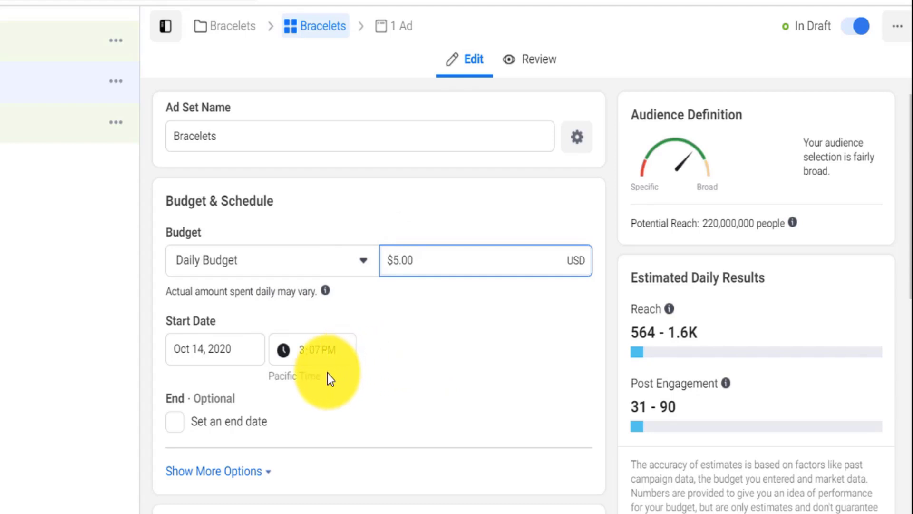
Schedule the ad set to run from Oct 15 to Oct 29, 2020.
click(241, 355)
click(288, 483)
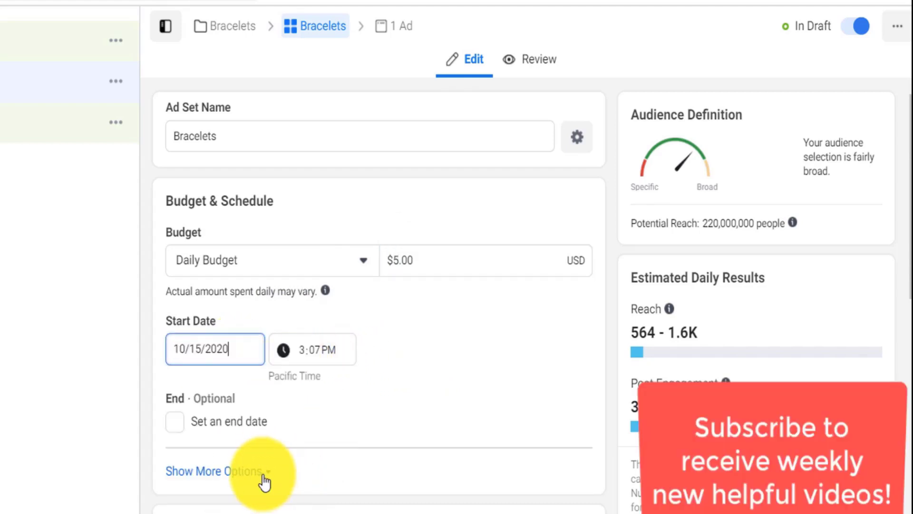
click(176, 423)
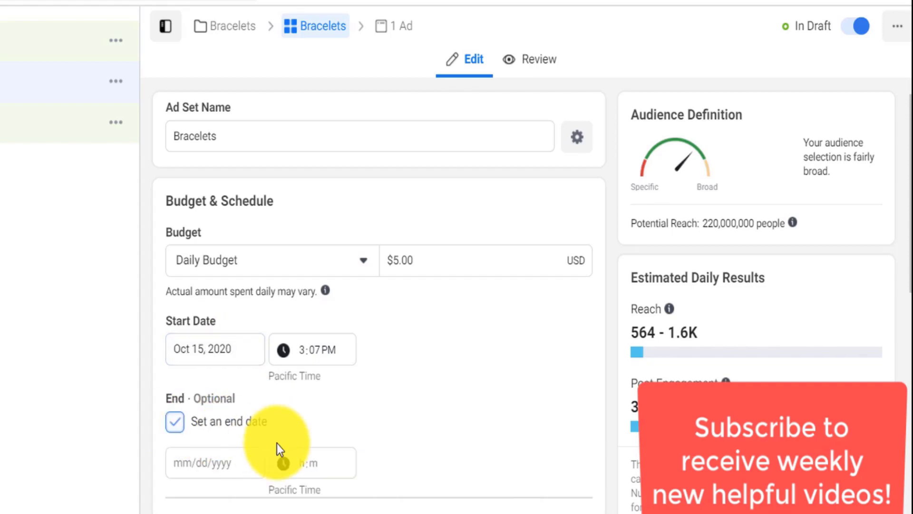
click(220, 461)
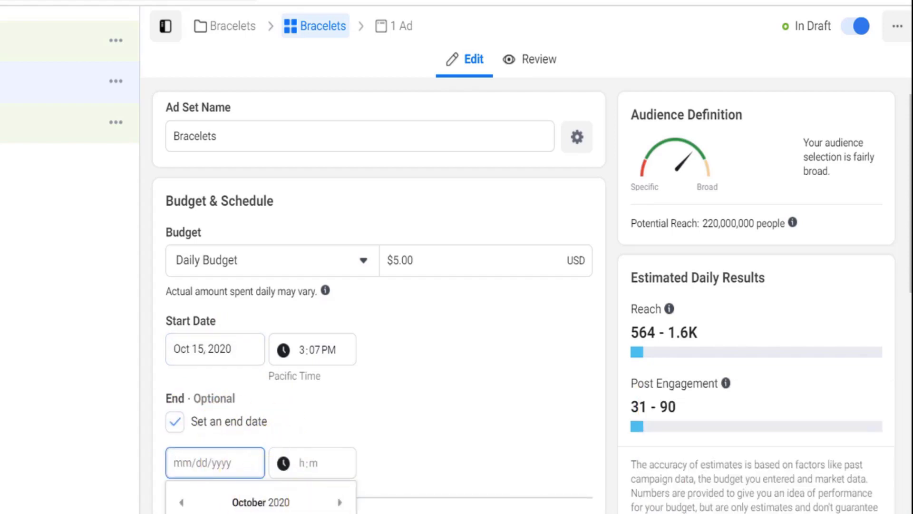
click(288, 513)
scroll(290, 407, down, 6)
click(268, 226)
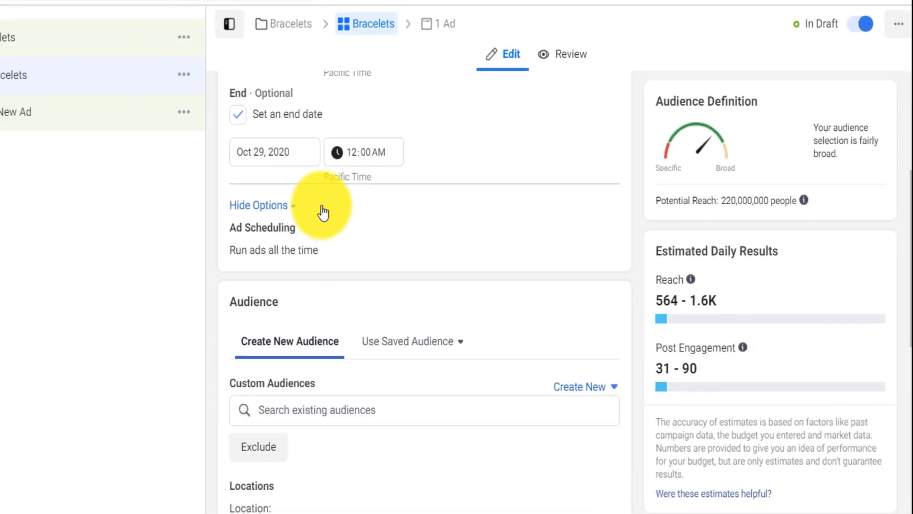
scroll(271, 278, down, 5)
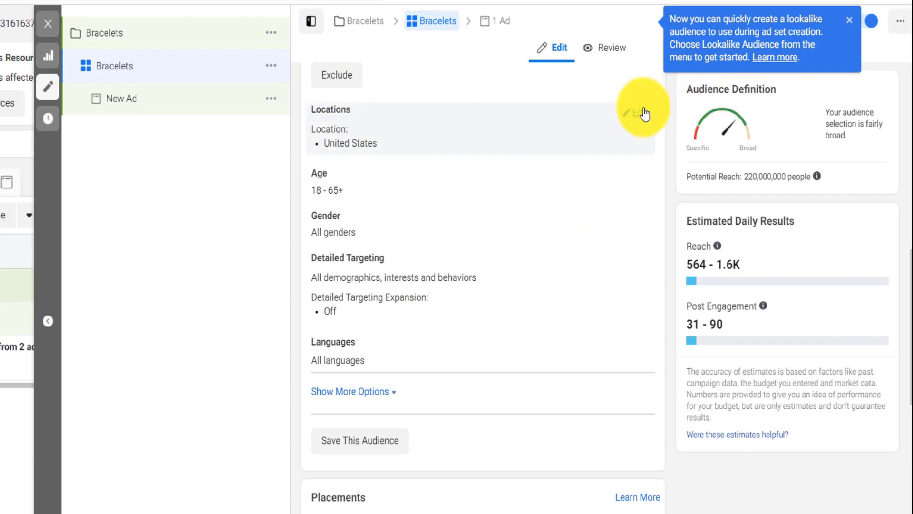
Add United Kingdom and Canada to the United States location targeting.
click(638, 113)
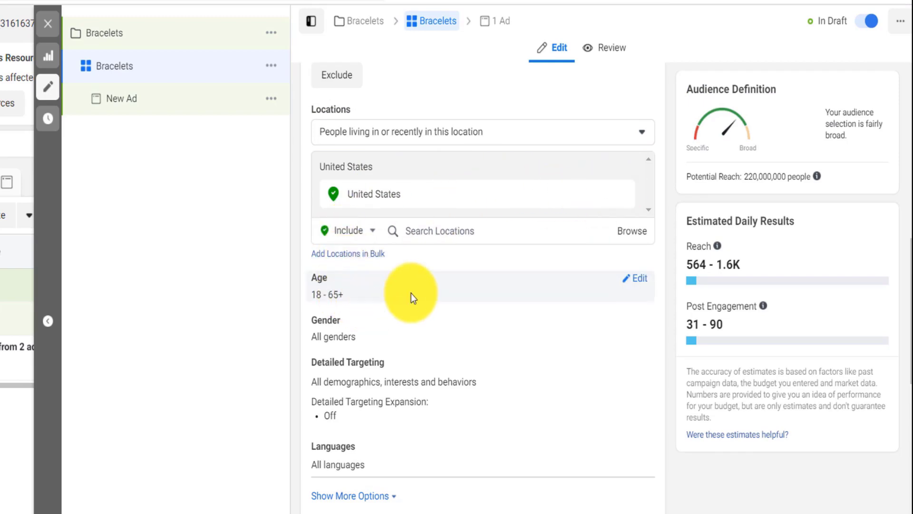
click(485, 230)
text(united)
key(Return)
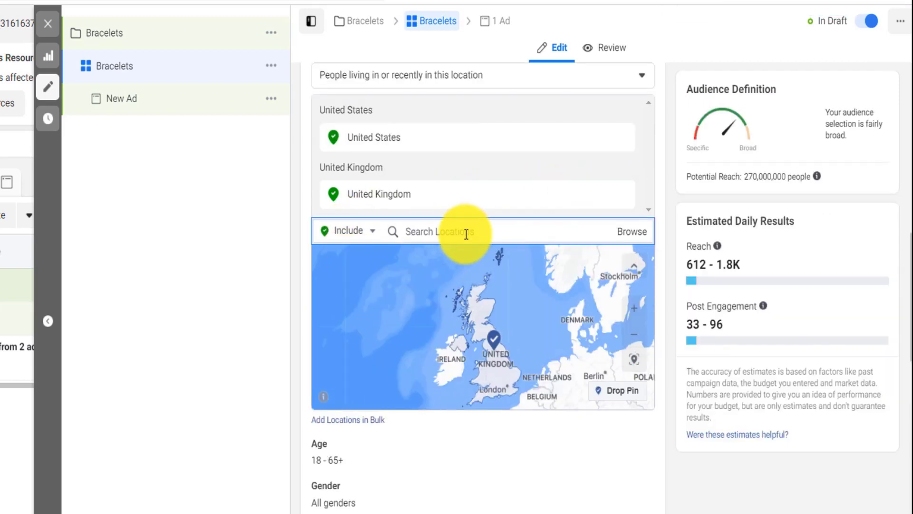
text(cana)
click(328, 285)
Set the audience age range to 20–60.
scroll(333, 333, down, 3)
click(339, 343)
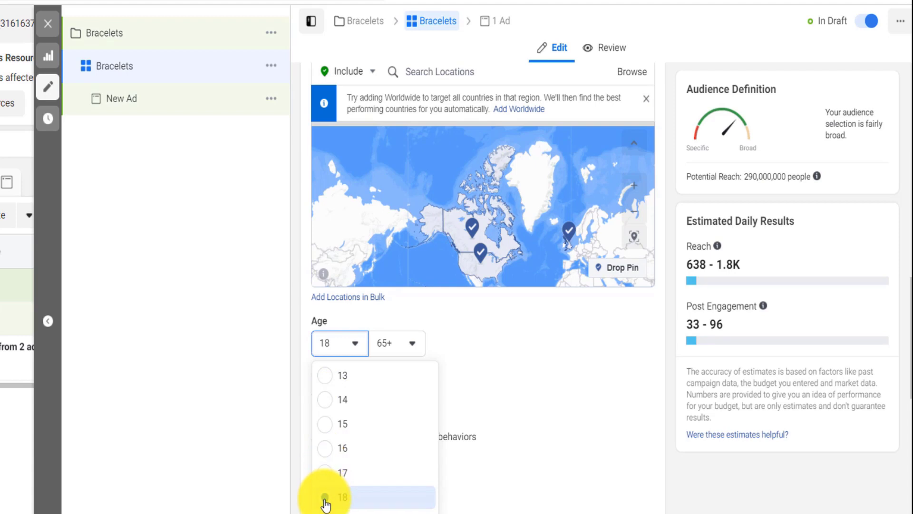
scroll(328, 475, down, 2)
click(326, 469)
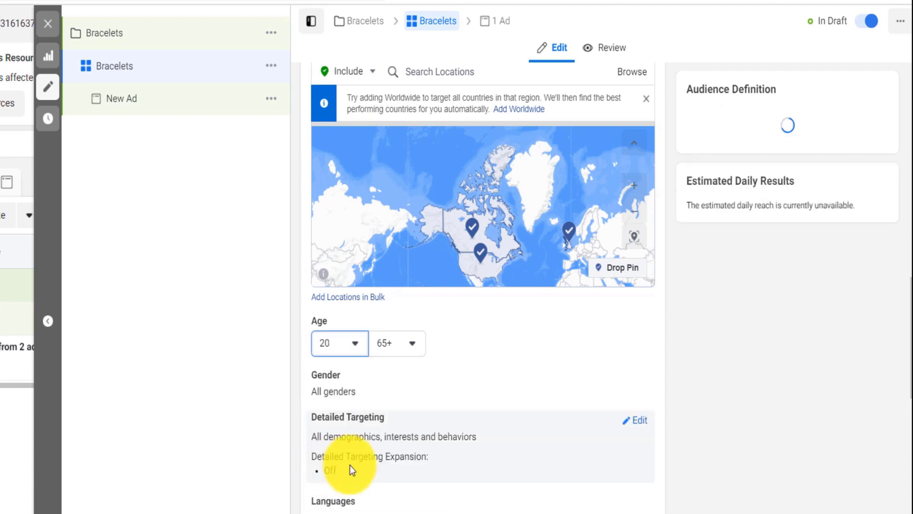
scroll(399, 397, down, 2)
scroll(399, 397, down, 2)
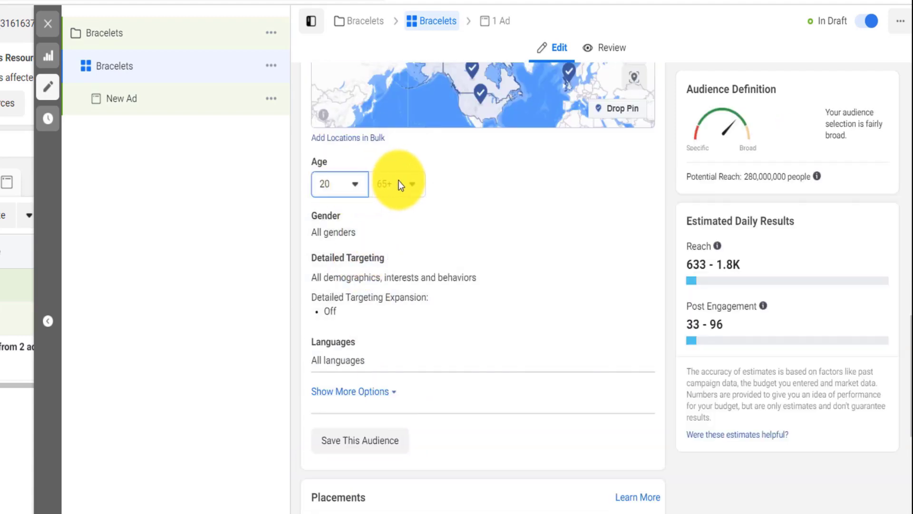
click(400, 185)
scroll(391, 357, up, 3)
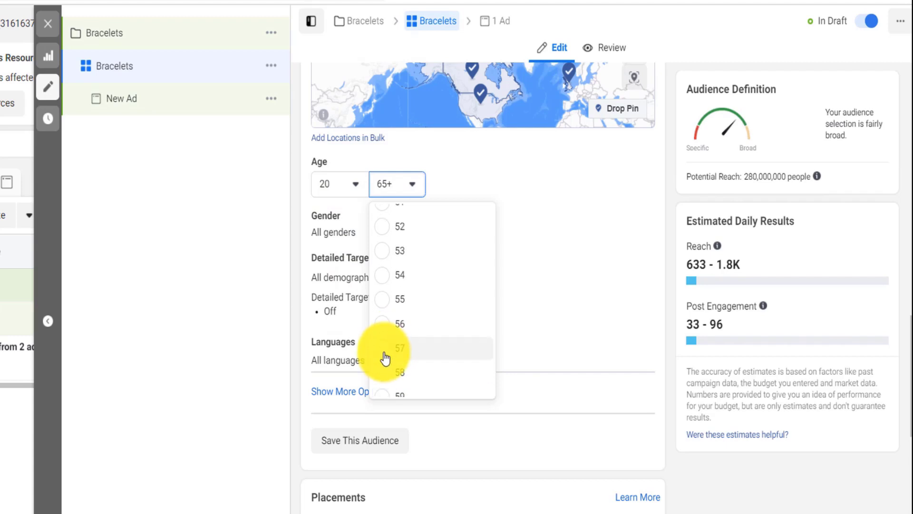
scroll(382, 357, down, 1)
click(426, 336)
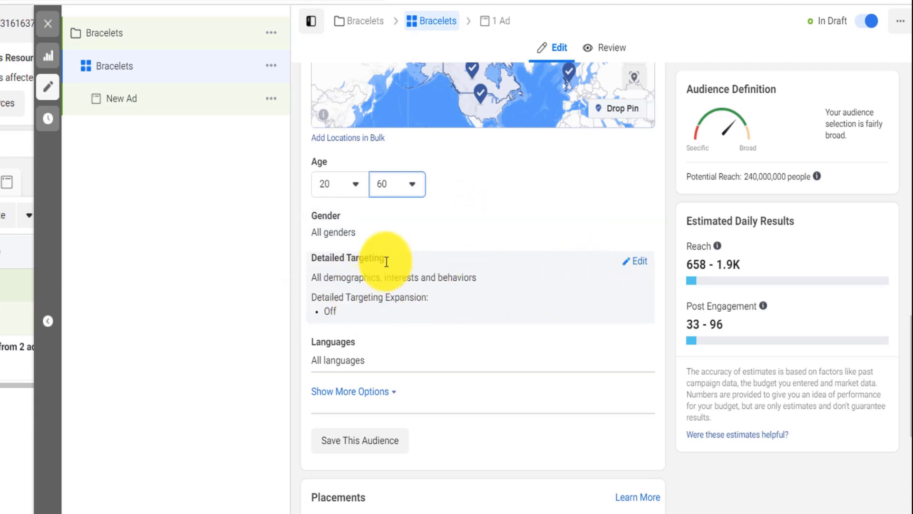
Add English (All) as the target language.
mouse_move(344, 282)
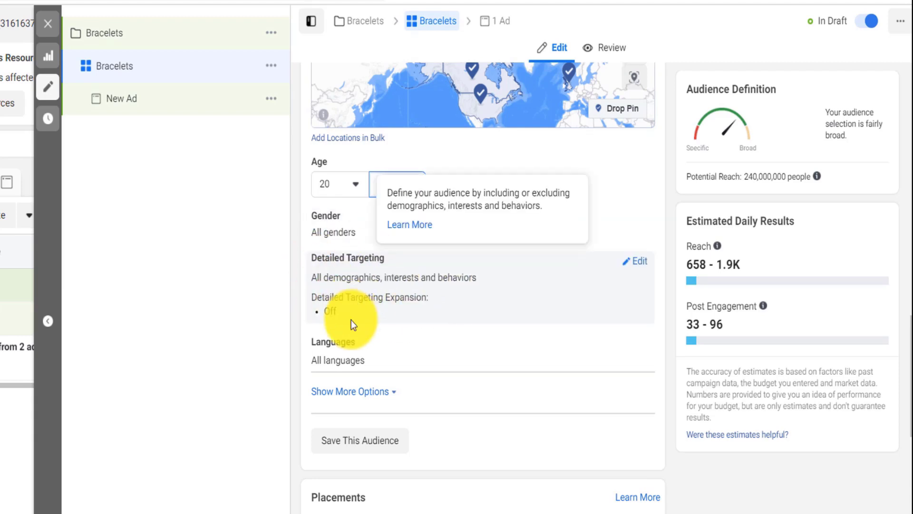
click(636, 343)
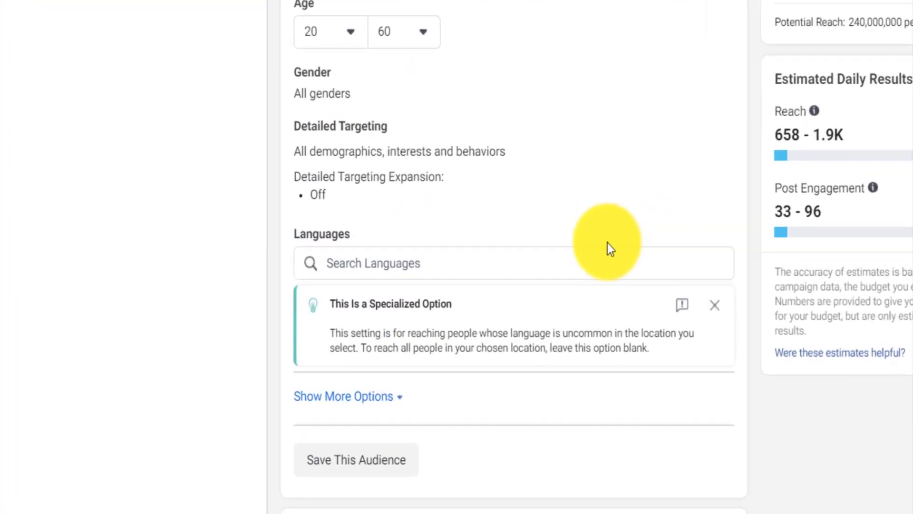
click(480, 263)
text(e)
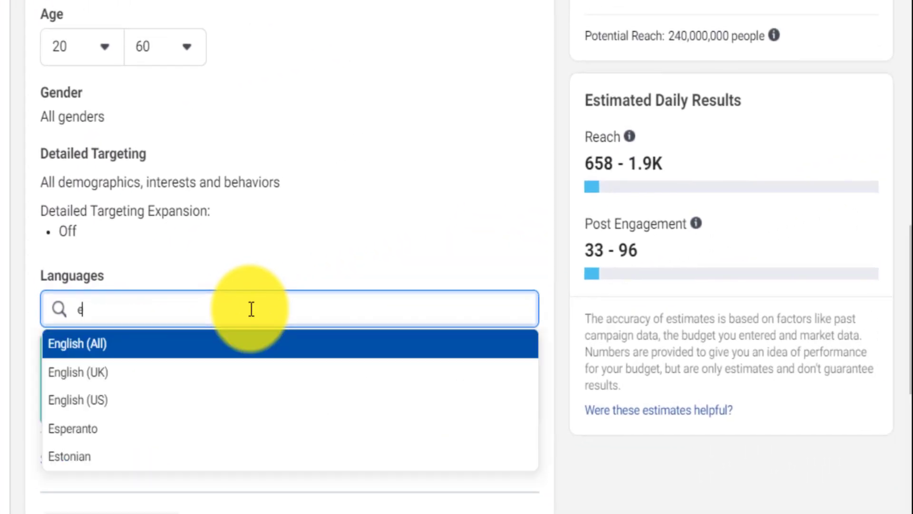
text(ngl)
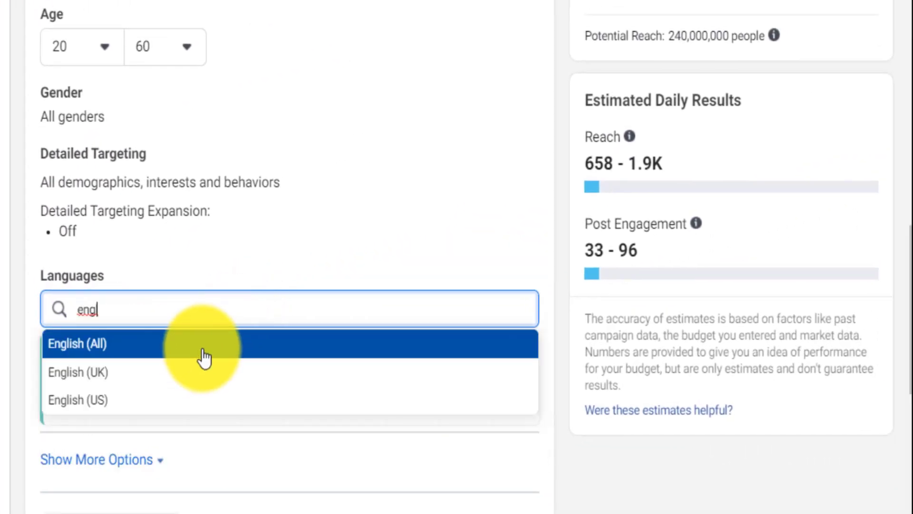
click(204, 357)
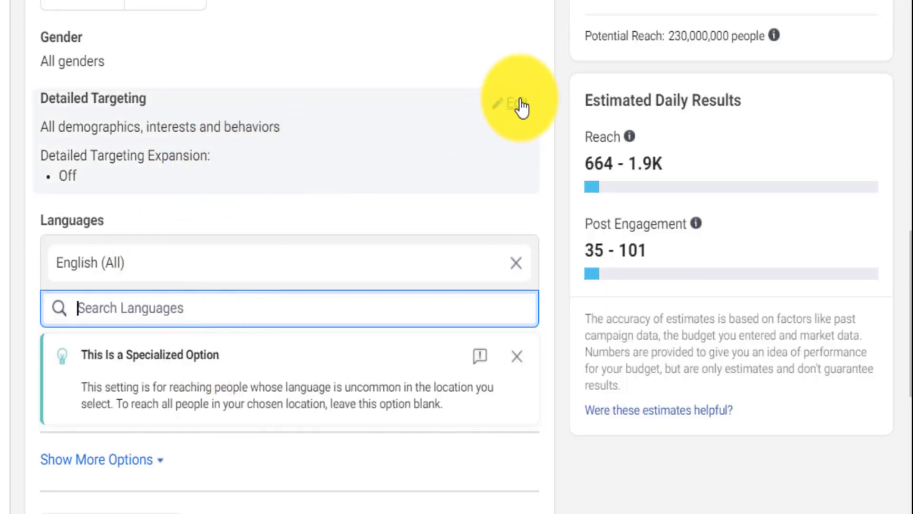
Open Detailed Targeting and browse the interest suggestions without adding any.
click(521, 106)
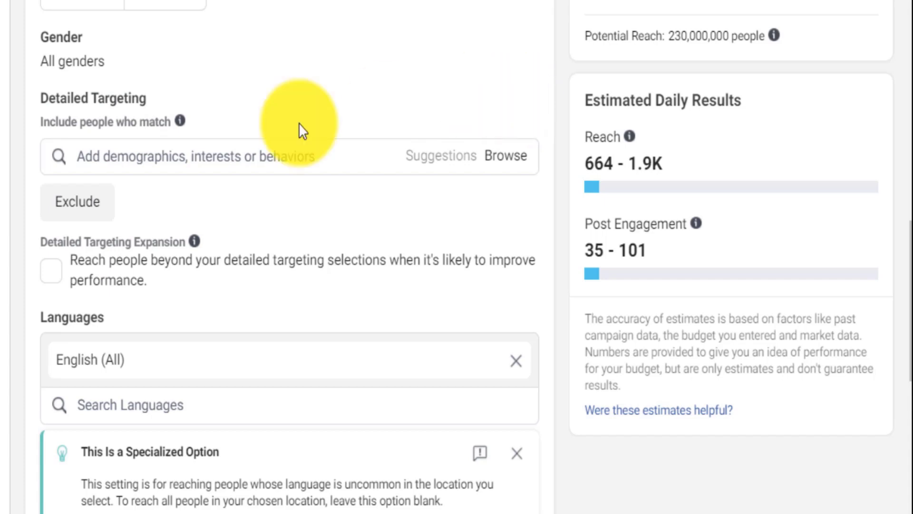
click(253, 149)
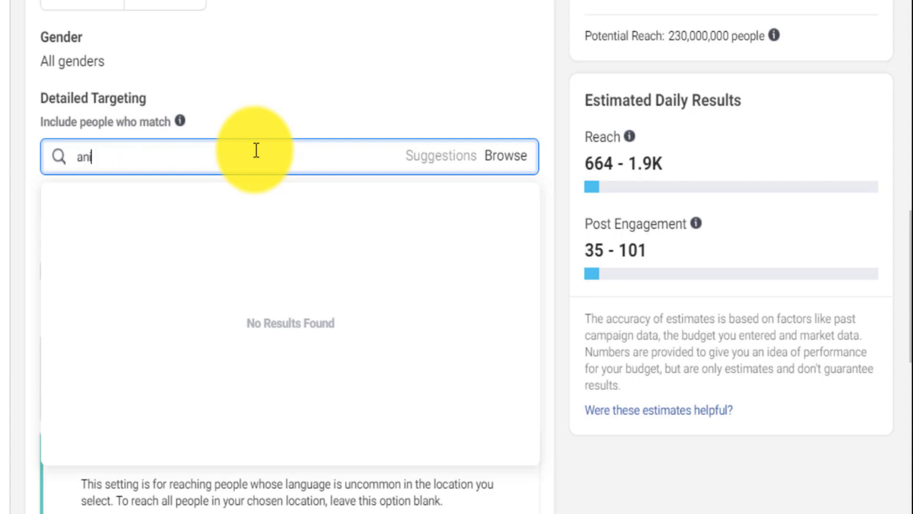
scroll(541, 415, down, 5)
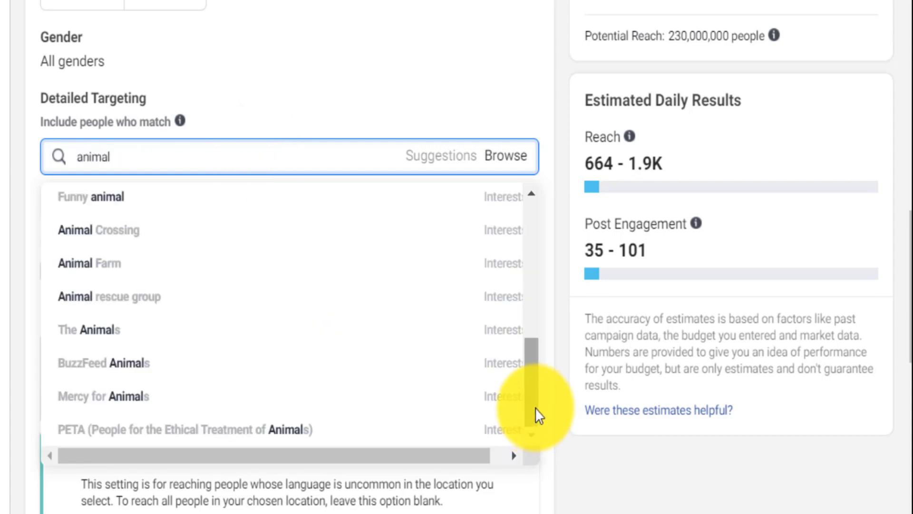
drag(535, 407, 539, 238)
mouse_move(152, 224)
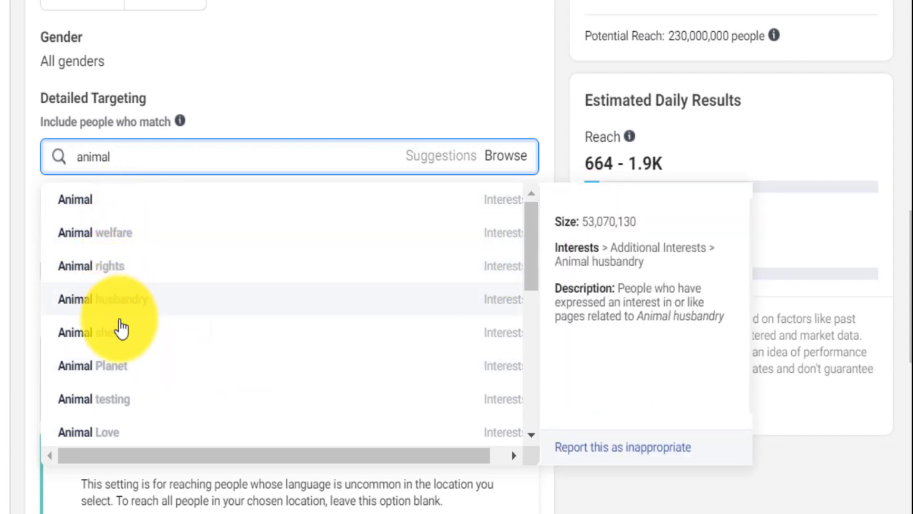
scroll(122, 354, down, 3)
scroll(122, 364, down, 3)
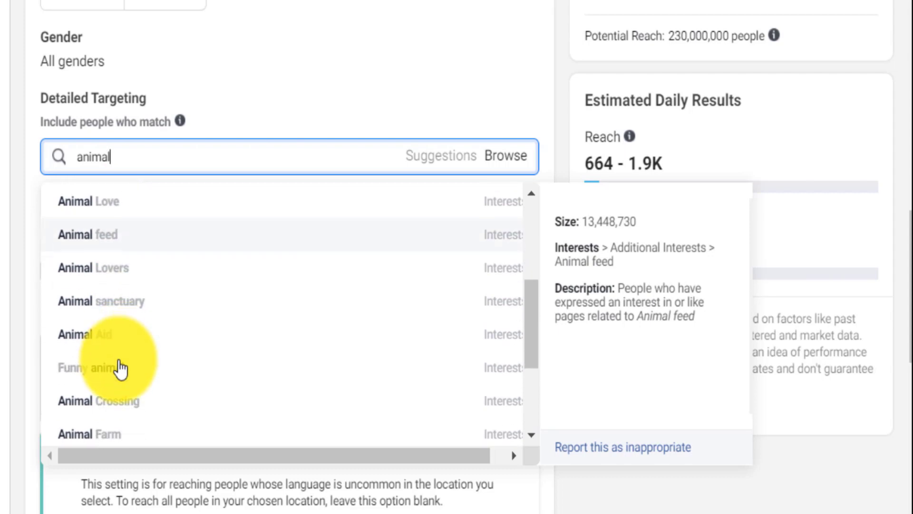
scroll(119, 413, down, 1)
scroll(119, 414, down, 5)
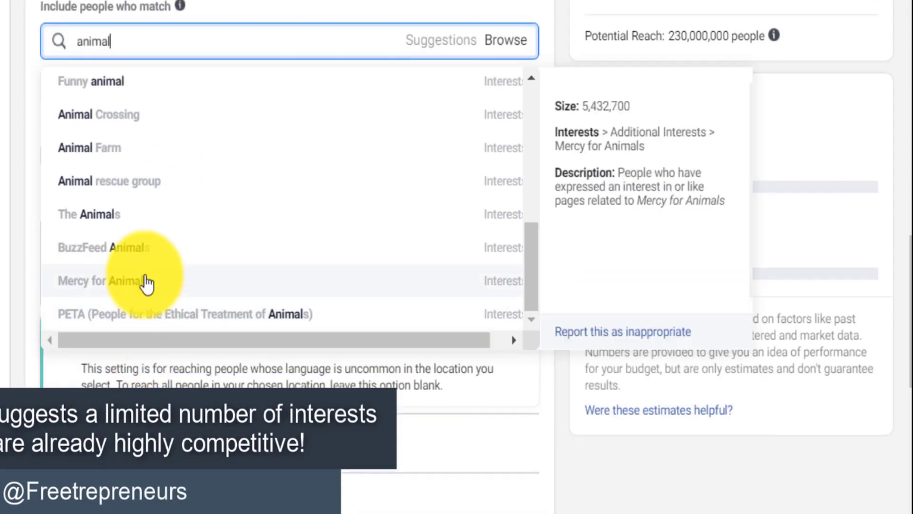
scroll(163, 203, up, 8)
scroll(224, 160, up, 2)
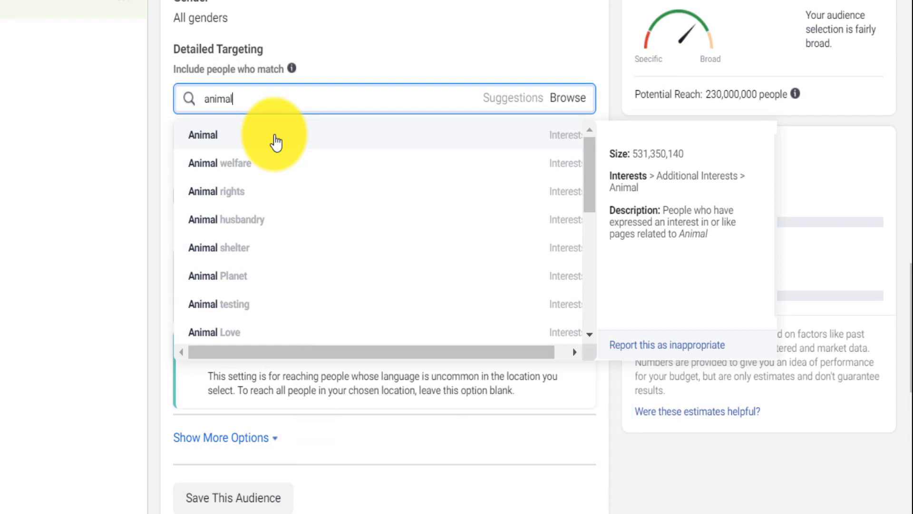
mouse_move(252, 144)
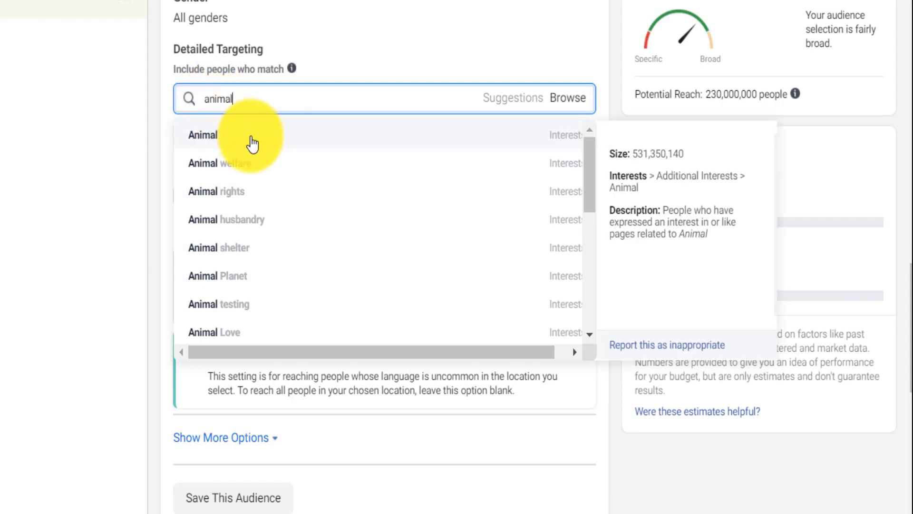
click(533, 500)
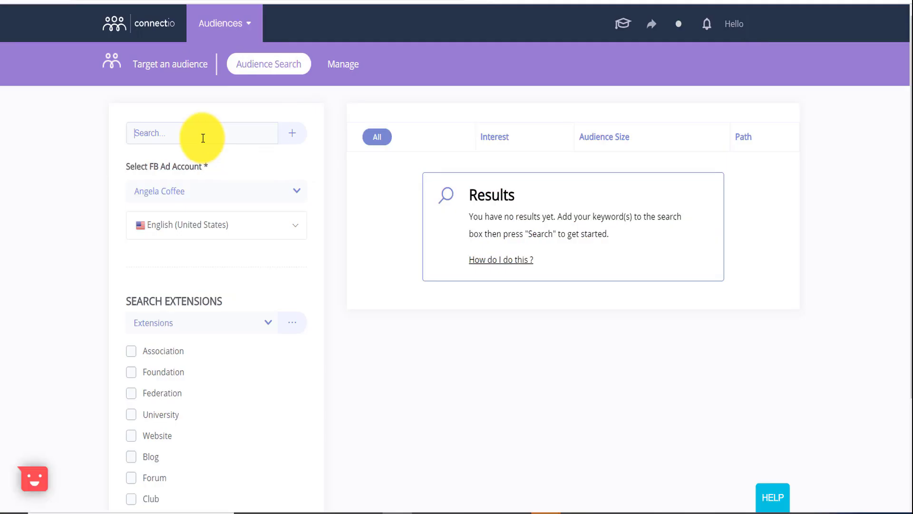
Enter 'animal' as the audience search keyword.
click(204, 133)
text(animal)
scroll(332, 194, down, 1)
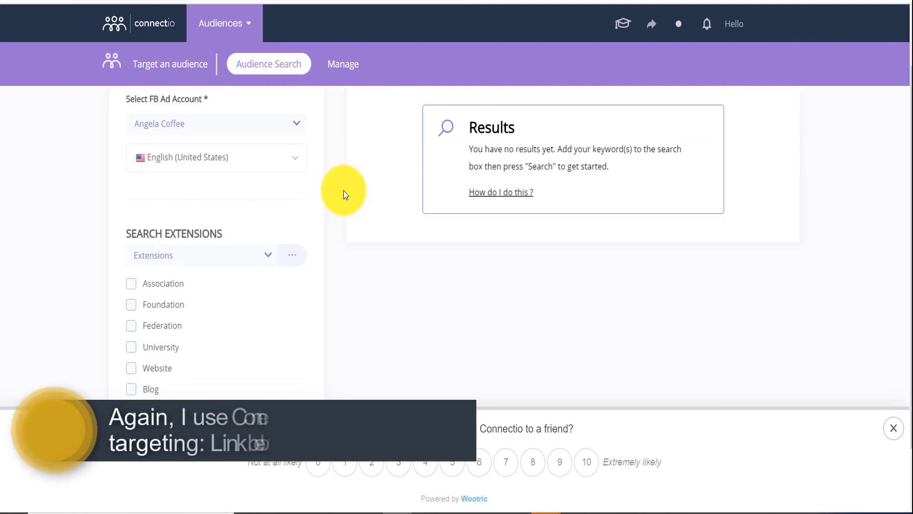
Dismiss the recommendation survey and run the interest search for 'animal'.
scroll(344, 191, up, 1)
click(292, 134)
click(292, 168)
scroll(341, 223, down, 2)
click(894, 428)
click(216, 426)
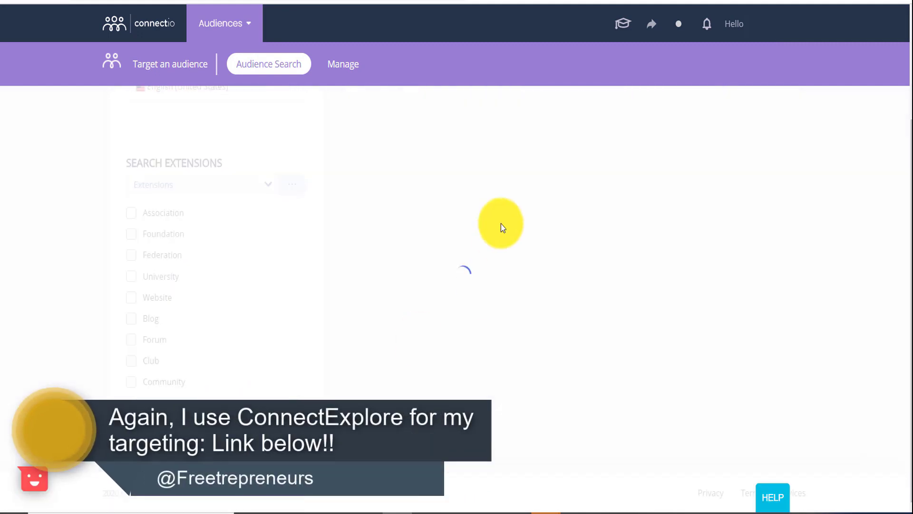
drag(911, 52, 912, 23)
drag(434, 132, 464, 132)
mouse_move(911, 38)
mouse_down()
mouse_move(912, 437)
mouse_move(911, 48)
mouse_up()
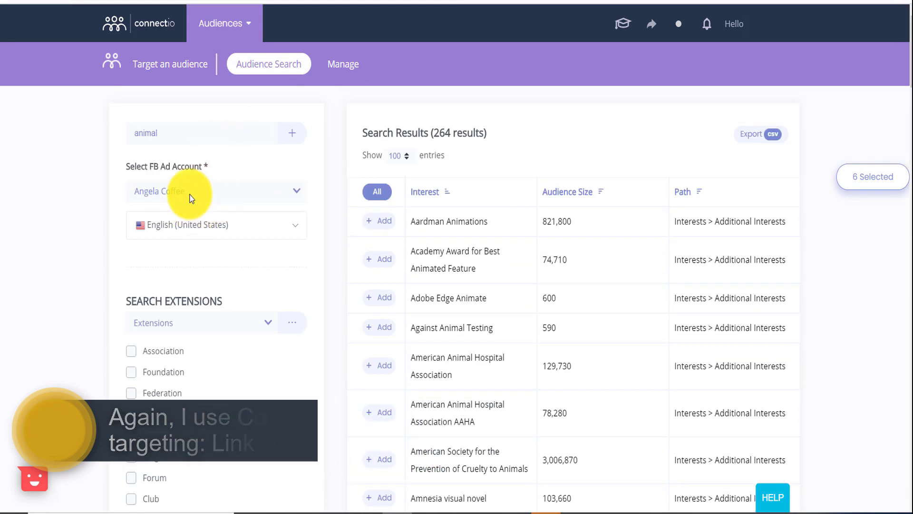
Add 'wildlife' as a second search keyword, removing an unused third keyword.
click(288, 135)
click(169, 170)
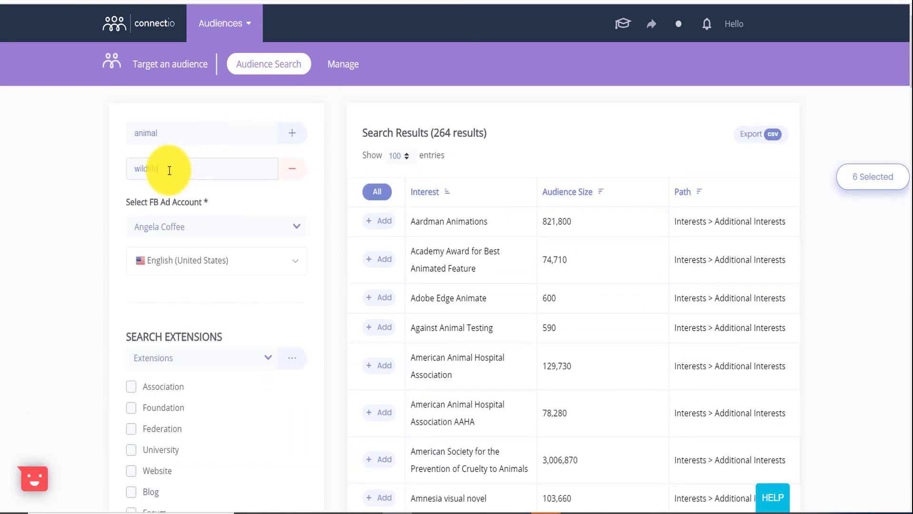
text(wildlife)
click(291, 135)
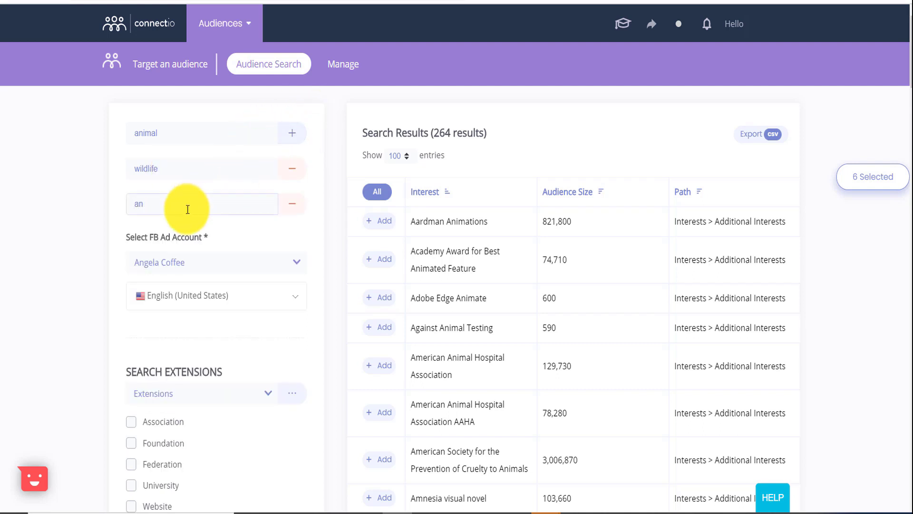
click(188, 209)
text(s)
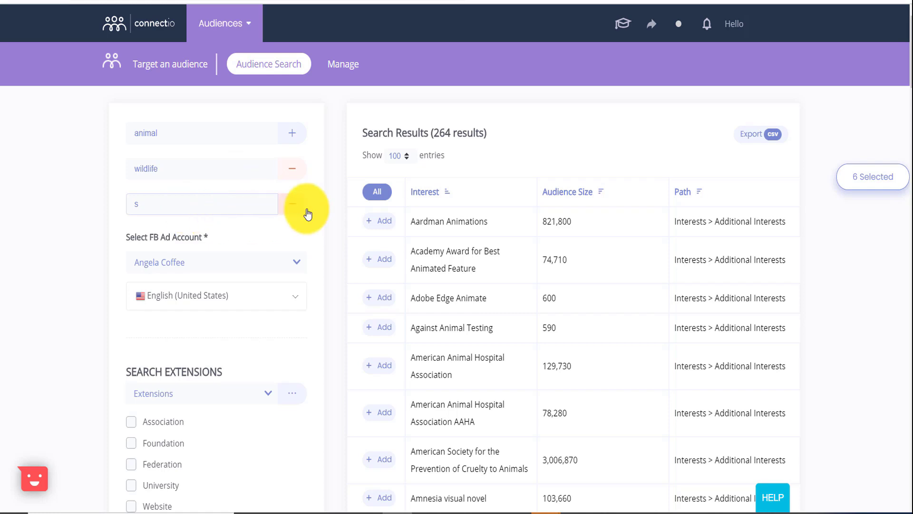
click(292, 204)
scroll(185, 228, down, 15)
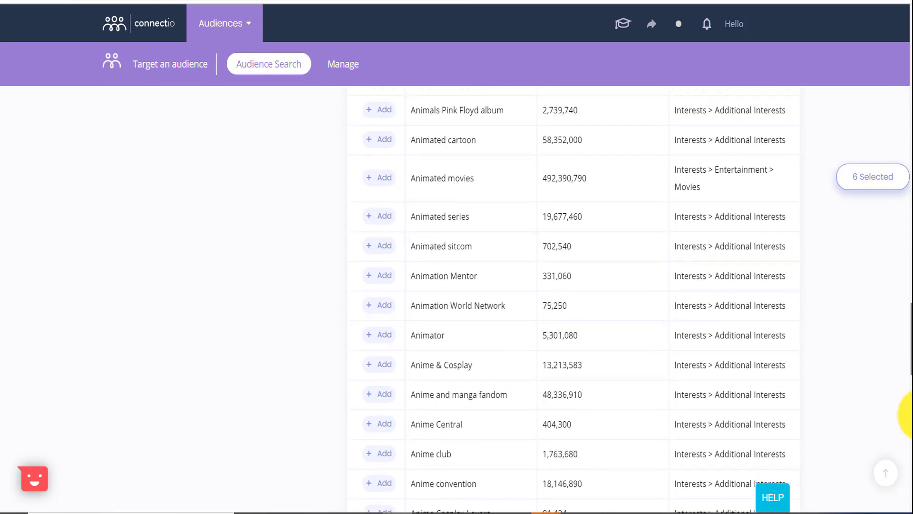
scroll(233, 245, up, 8)
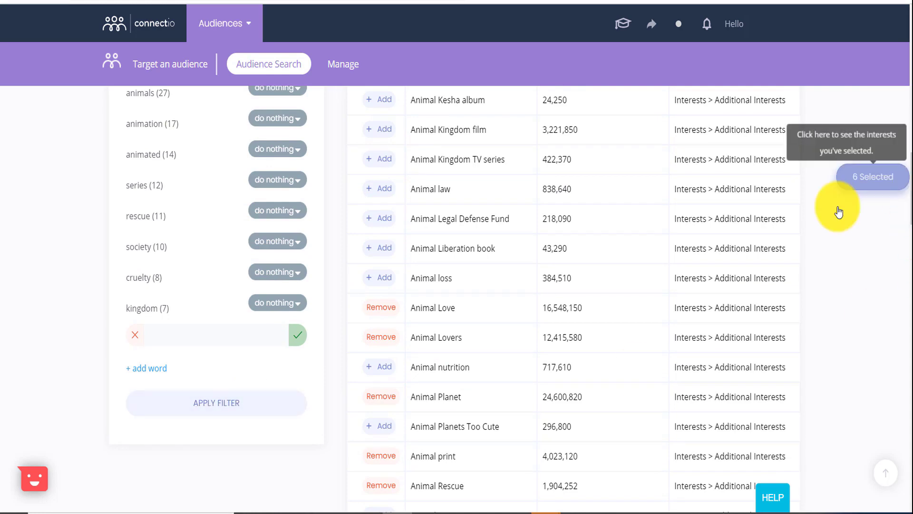
drag(910, 191, 908, 86)
Add Anime Lovers, sort by smallest audience size, and show the 8 selected interests.
click(375, 240)
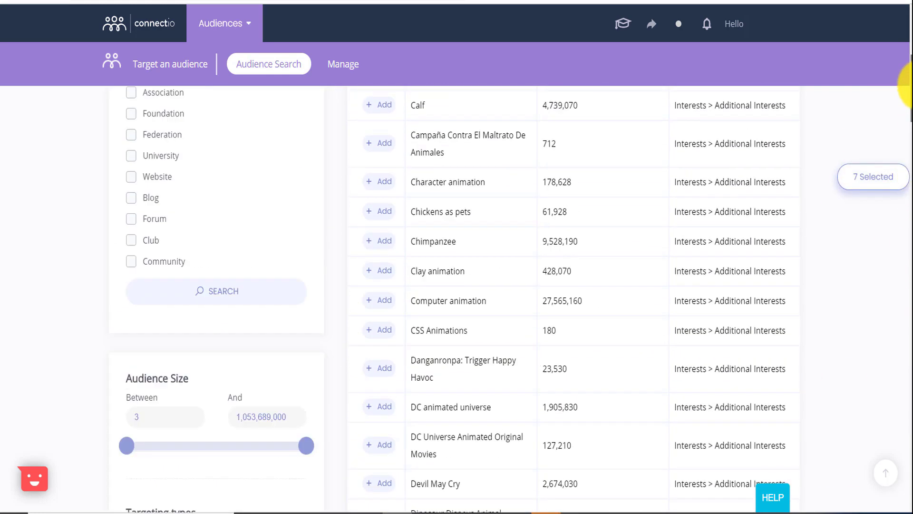
click(573, 195)
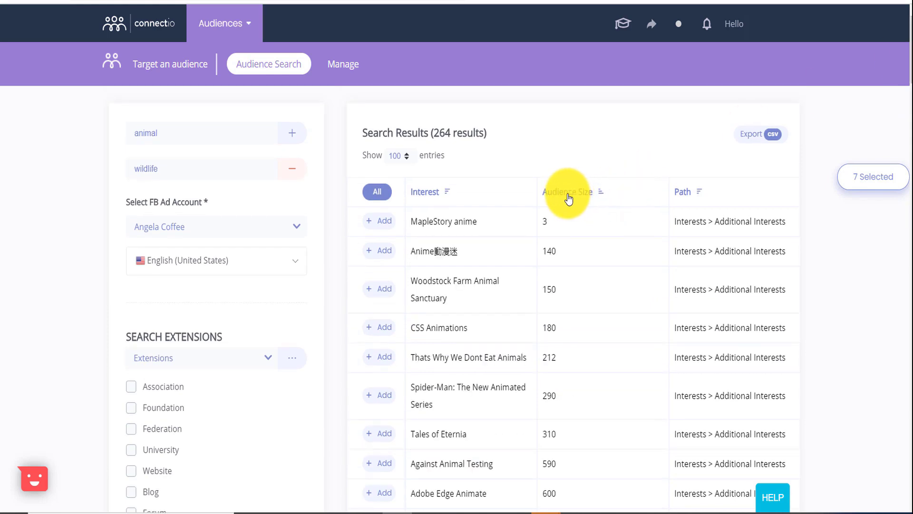
drag(911, 57, 908, 362)
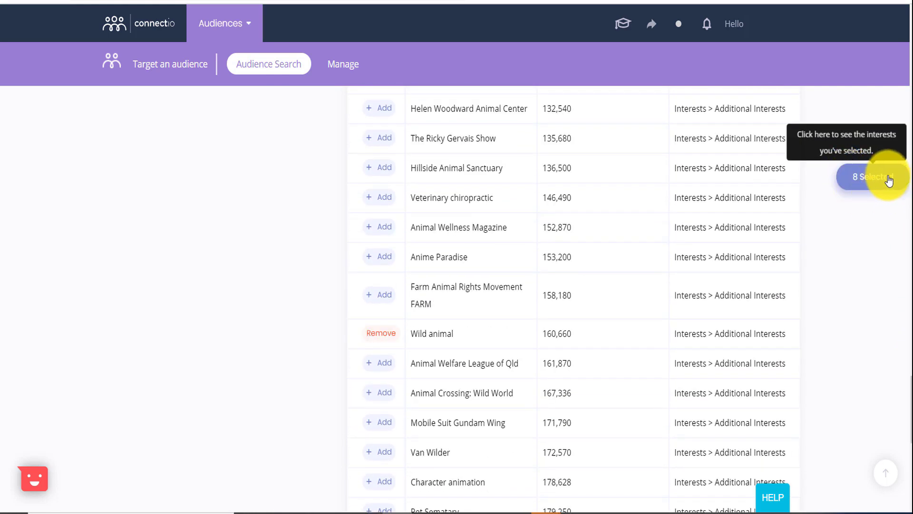
scroll(852, 285, down, 3)
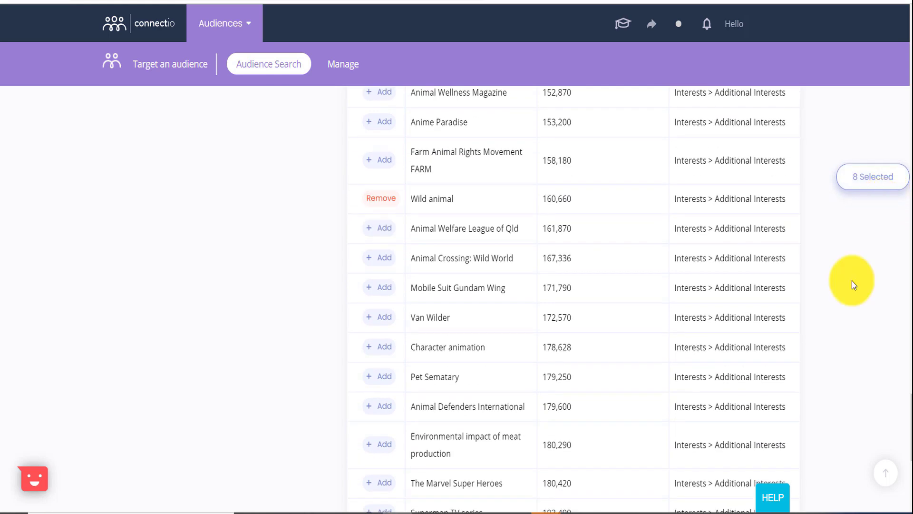
click(881, 180)
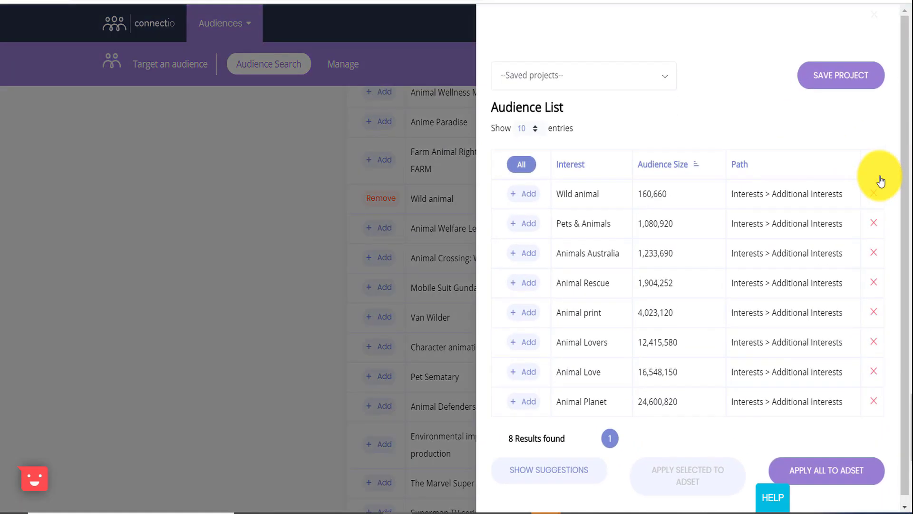
Save the eight selected interests as the Animal Audience project.
click(626, 75)
click(809, 75)
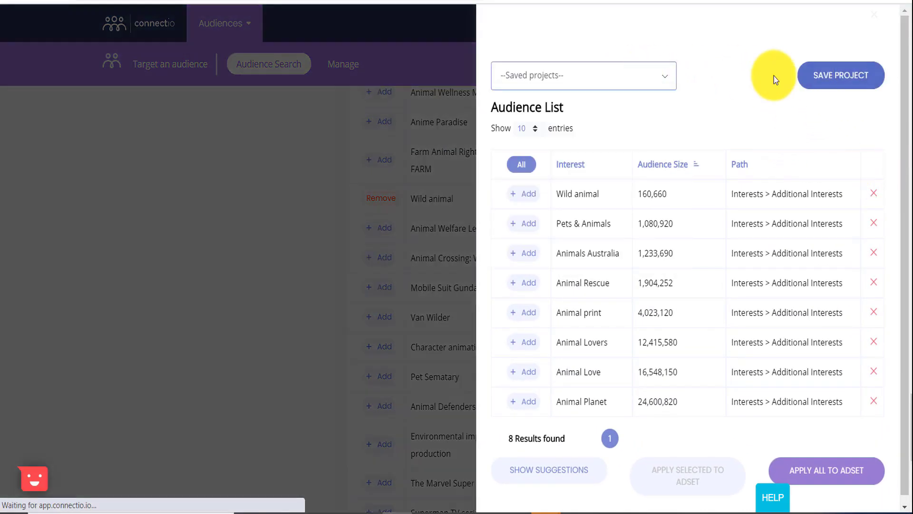
click(367, 159)
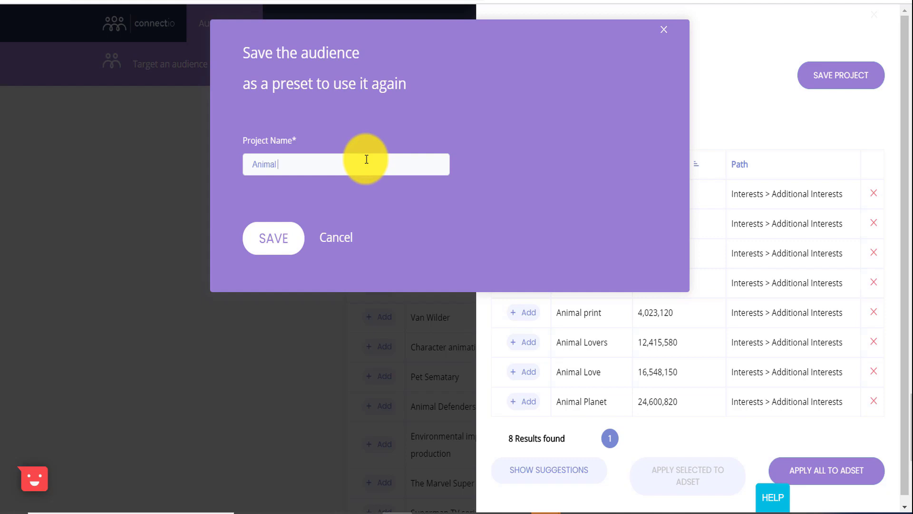
click(285, 235)
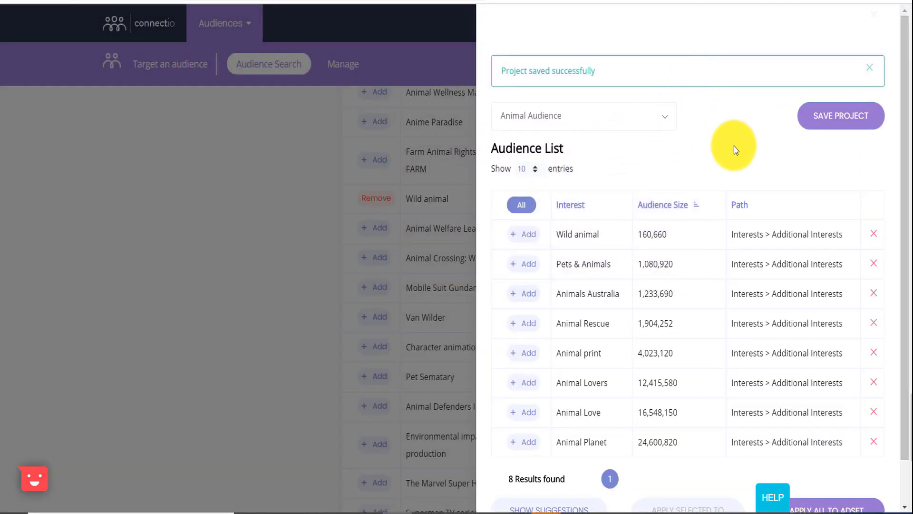
Add three suggested animal-charity interests, including Wildlife Conservation Society, from the 37 suggestions.
scroll(610, 212, down, 1)
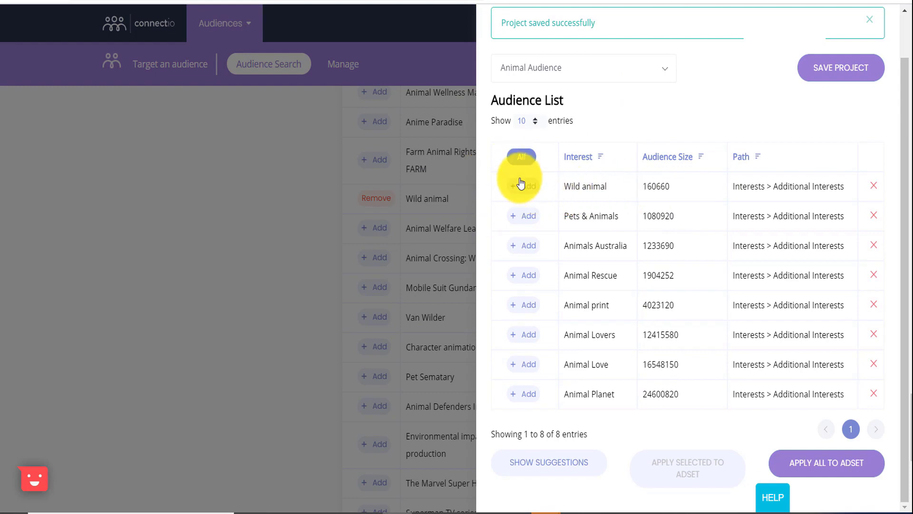
click(522, 467)
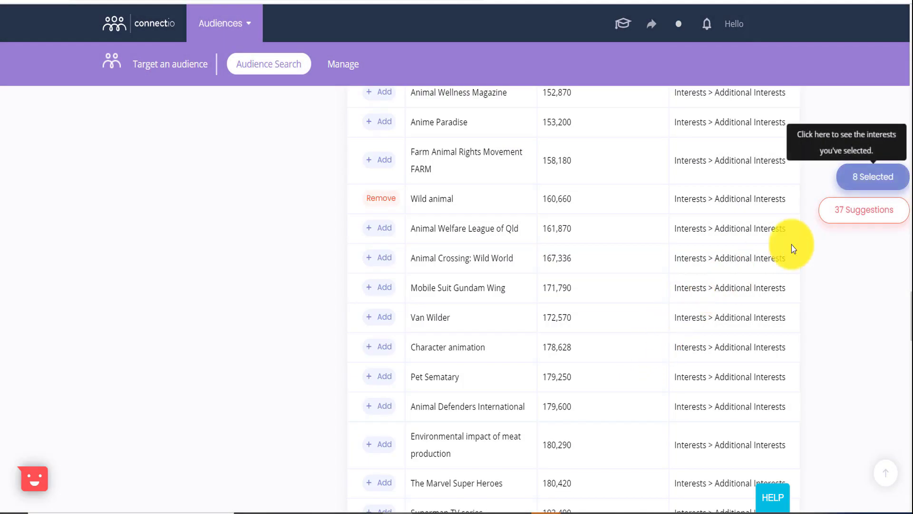
click(863, 212)
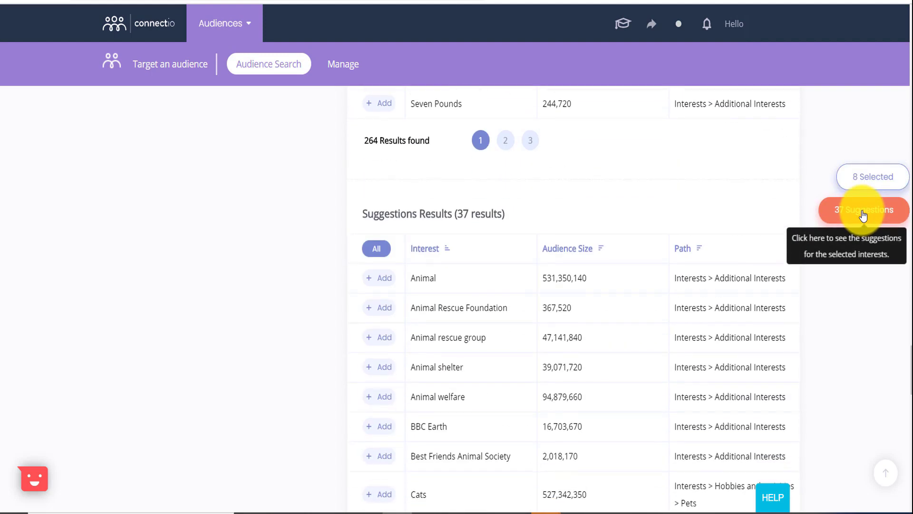
scroll(550, 285, down, 4)
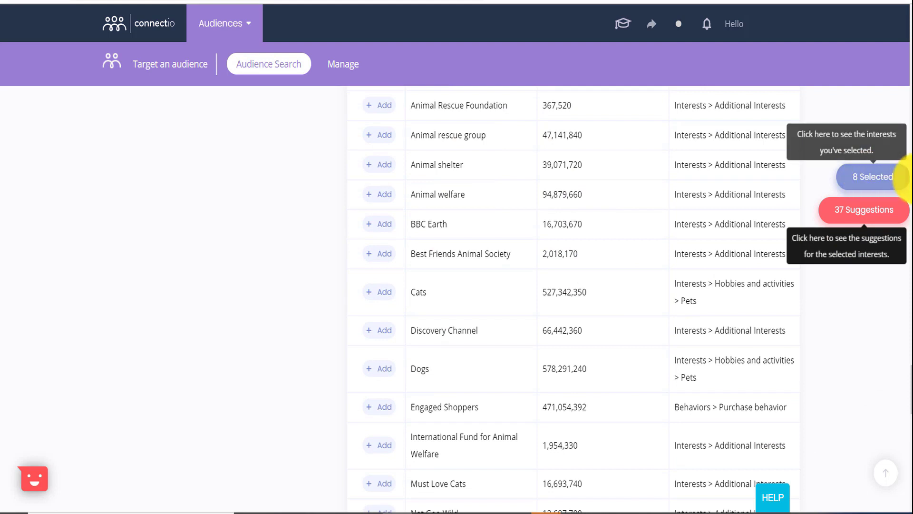
scroll(550, 285, down, 10)
drag(477, 169, 419, 154)
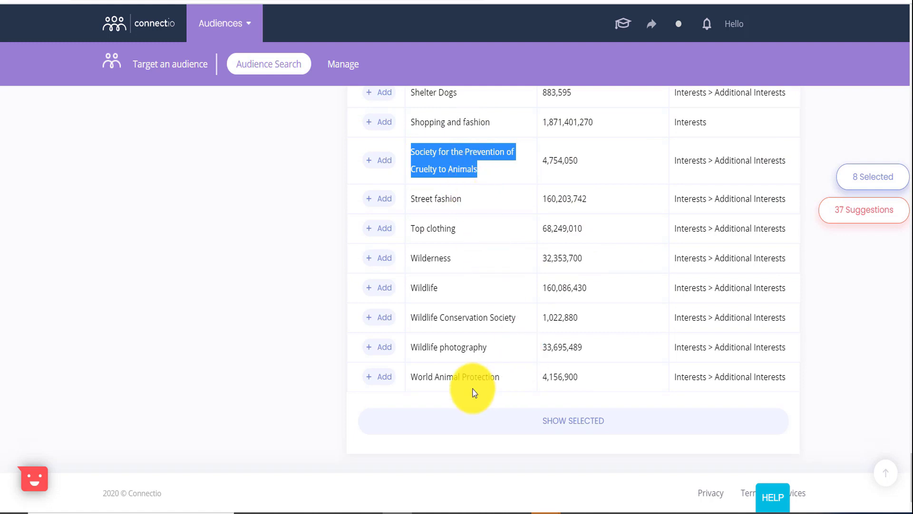
click(373, 318)
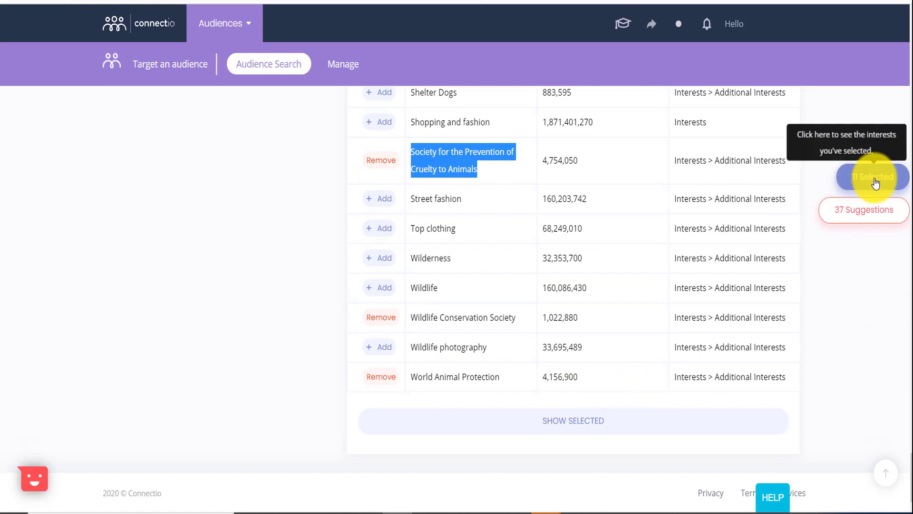
Send all 11 selected interests to audience targeting with Apply All to Adset.
click(875, 184)
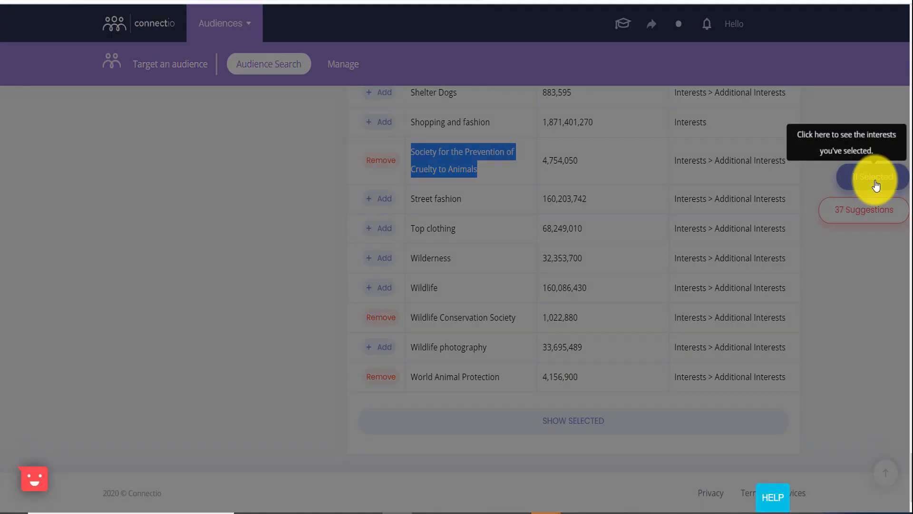
scroll(742, 230, down, 2)
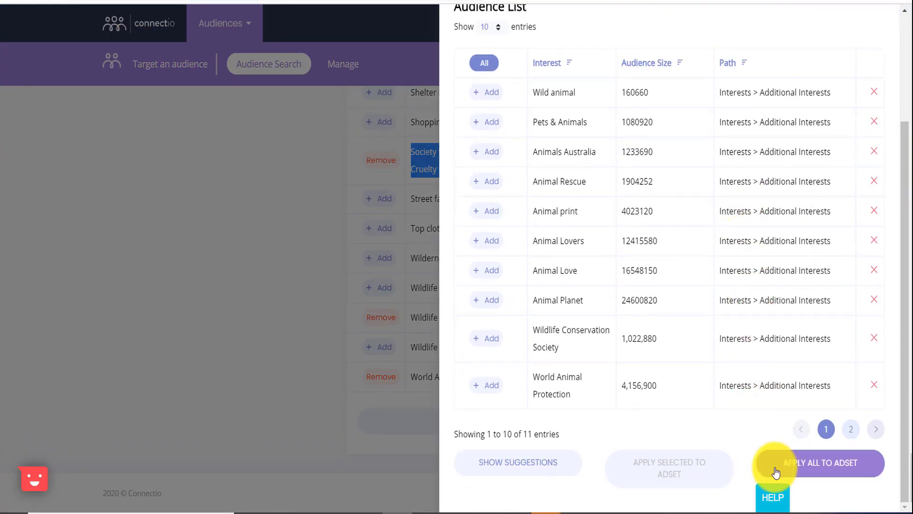
click(809, 456)
scroll(466, 253, up, 2)
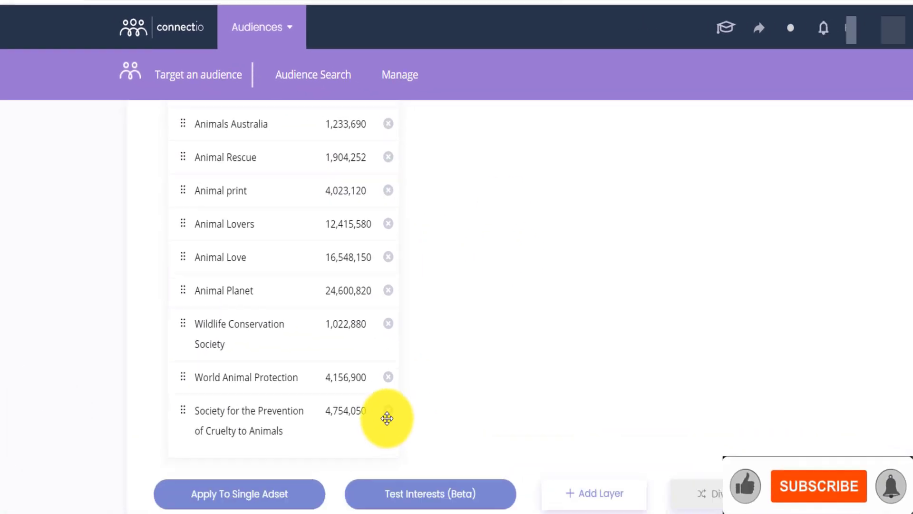
Start applying the interests to a single ad set, choosing the Waterproof leather backpack ad set.
click(205, 107)
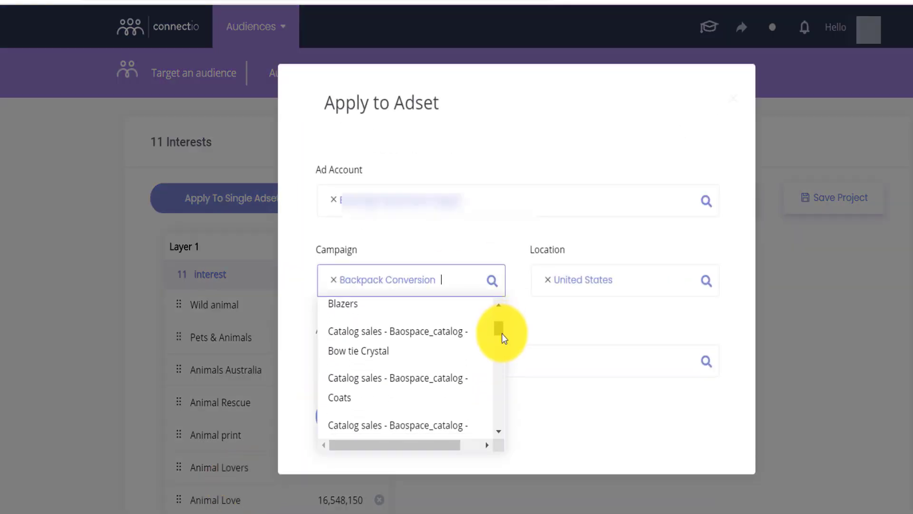
drag(499, 333, 503, 355)
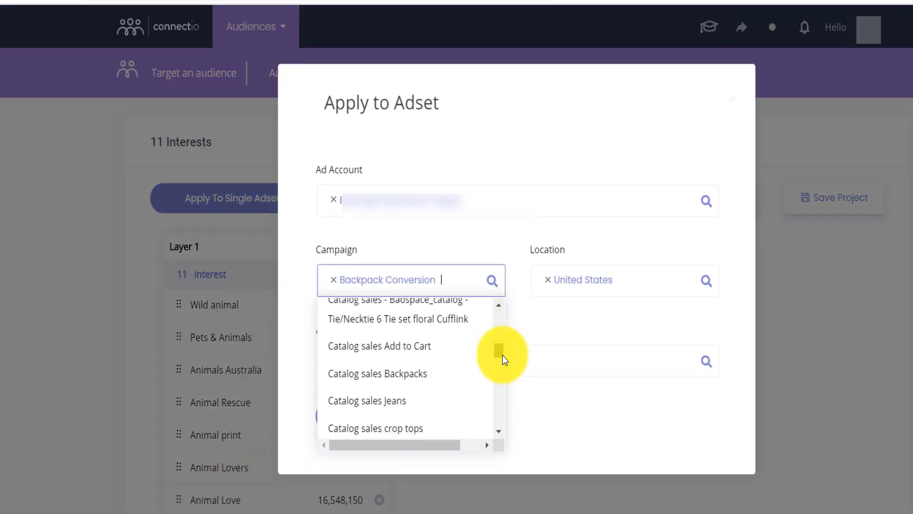
click(409, 345)
click(335, 298)
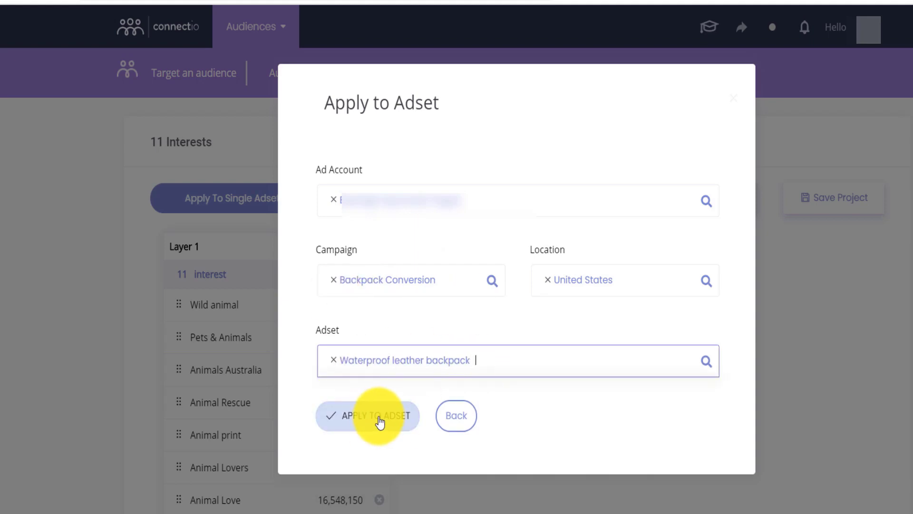
scroll(218, 281, down, 3)
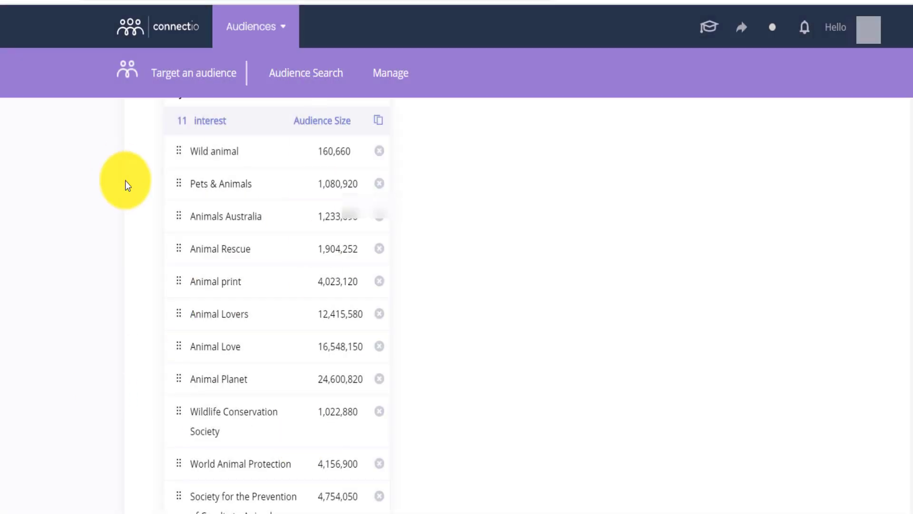
scroll(501, 237, up, 4)
Add Layers 2 and 3, moving Animal Lovers into Layer 2 and Animal Planet into Layer 3.
click(598, 200)
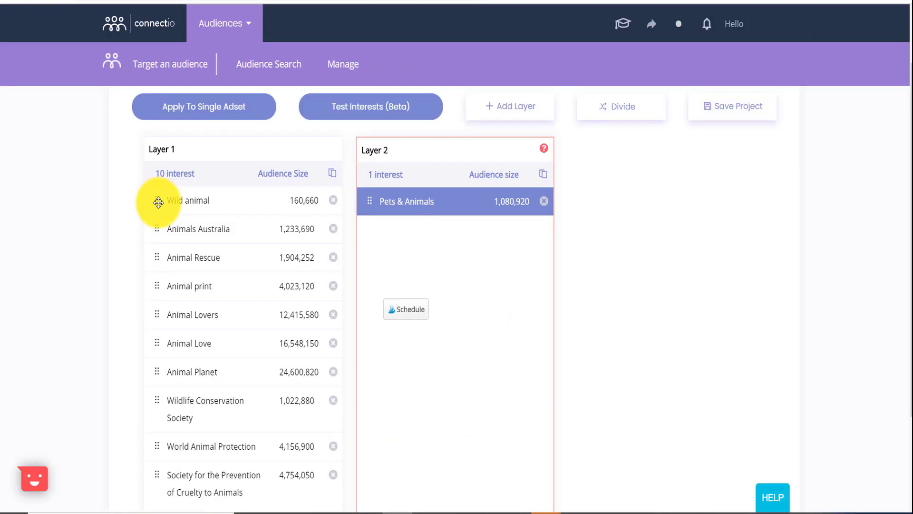
drag(158, 202, 398, 239)
scroll(492, 318, down, 3)
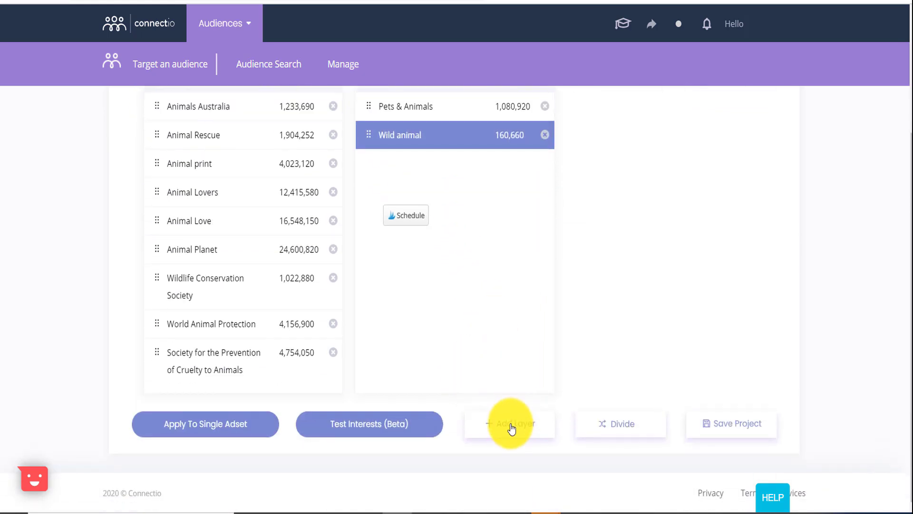
click(510, 424)
scroll(577, 313, up, 3)
scroll(523, 322, down, 2)
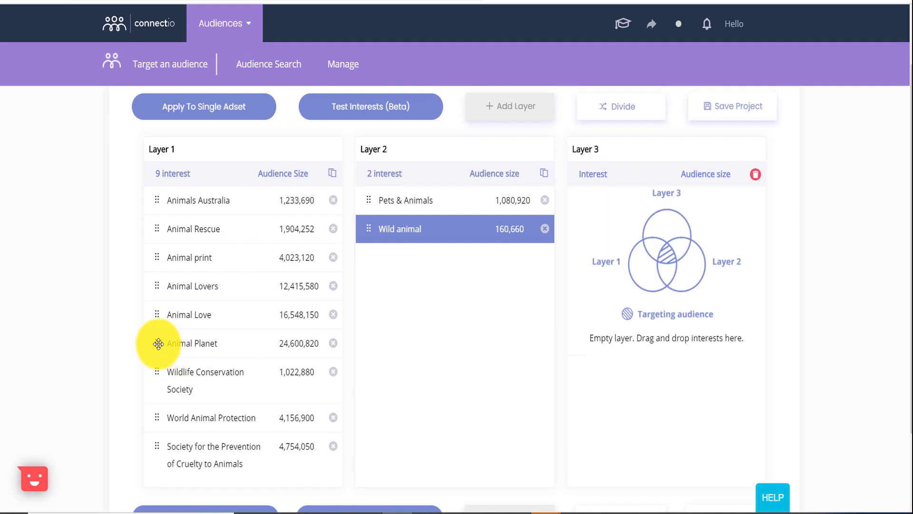
drag(159, 343, 614, 228)
drag(159, 351, 589, 298)
drag(154, 288, 387, 298)
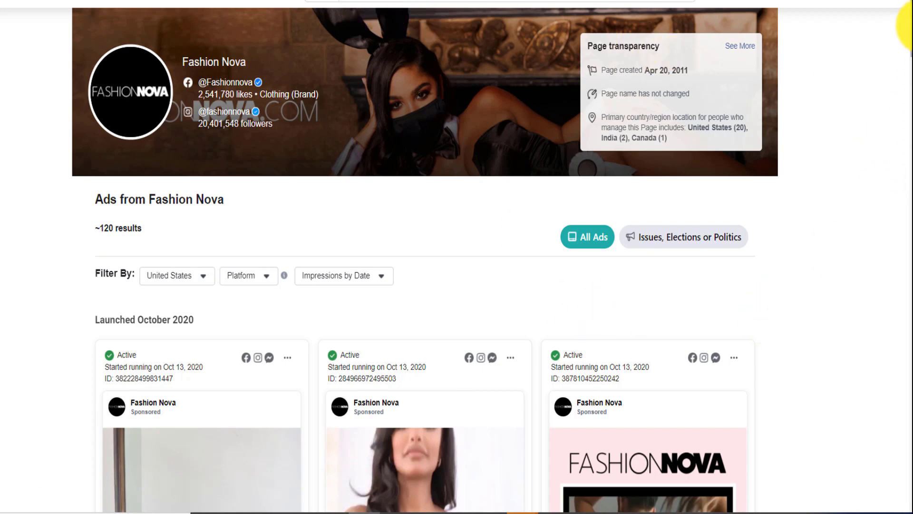
Leave the AdEspresso ad examples page and load facebook.com's home feed.
scroll(908, 24, down, 2)
scroll(909, 24, up, 2)
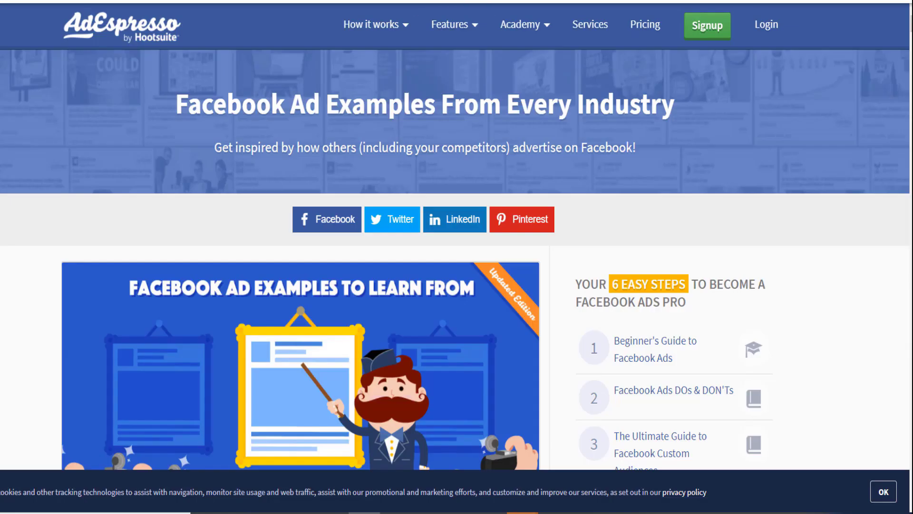
text(face)
key(Return)
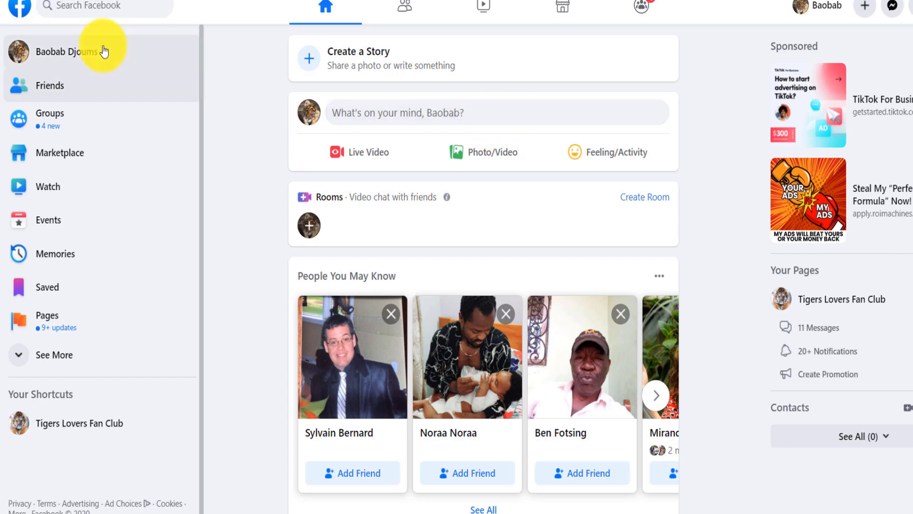
Search Facebook for 'fashion nova', view its 2.5M-like page, then select the query text.
click(97, 7)
text(fa)
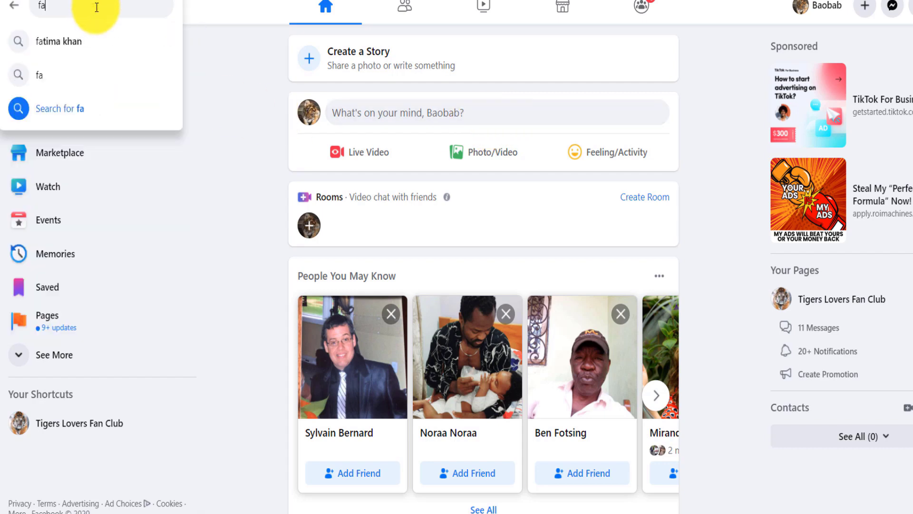
text(shionno)
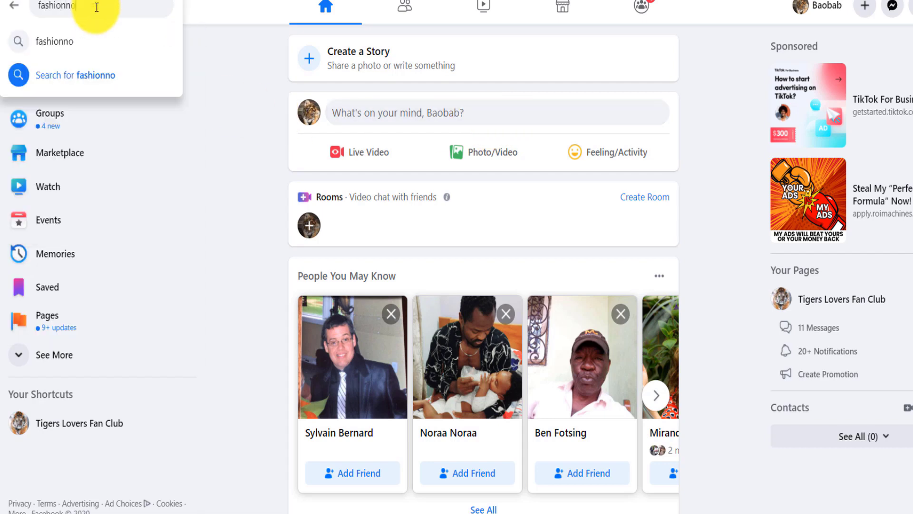
click(91, 38)
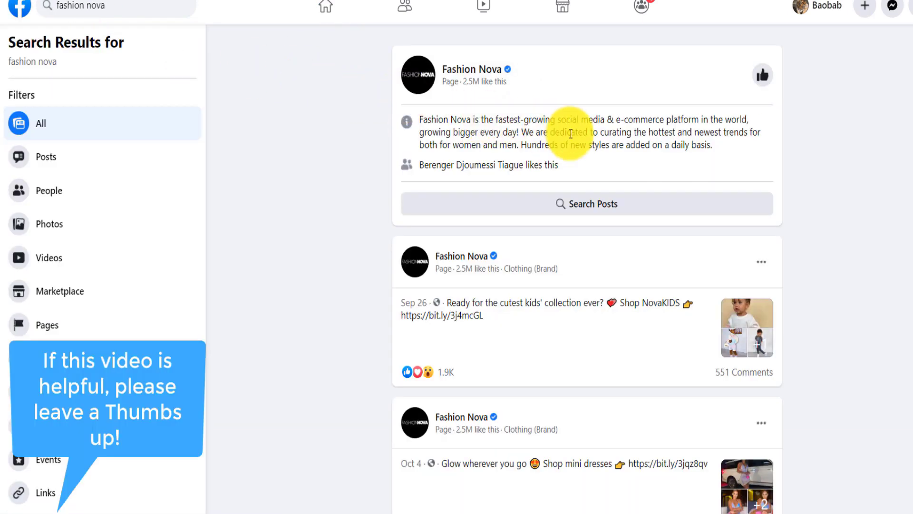
mouse_move(466, 80)
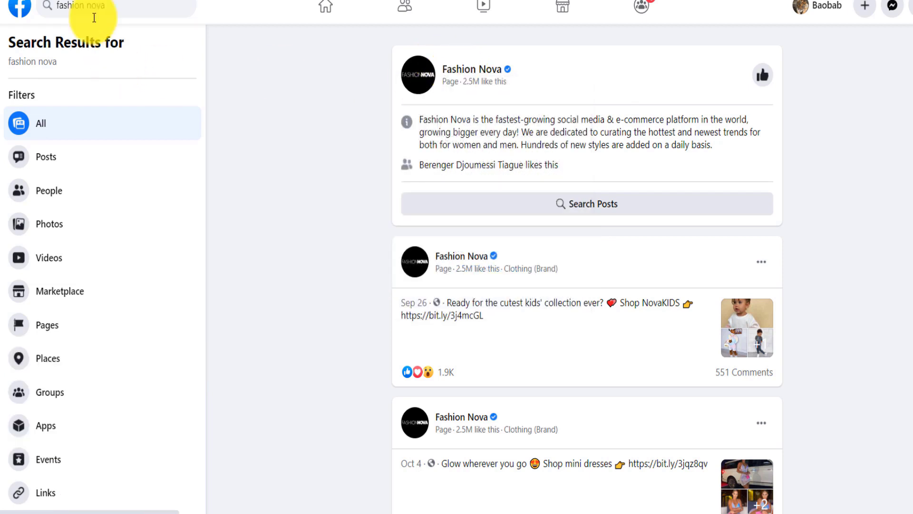
drag(123, 9, 48, 4)
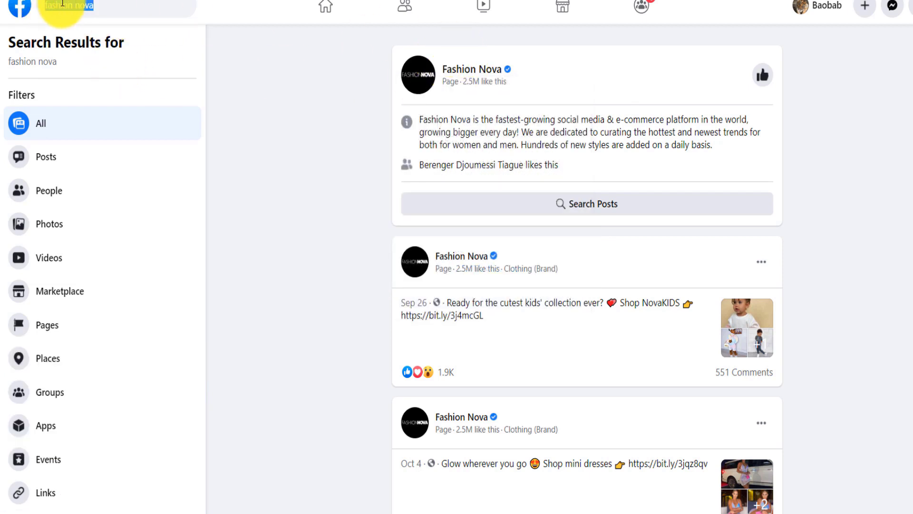
Search Facebook for 'wish' and open the Wish page, scrolling down to Page Transparency.
text(wish)
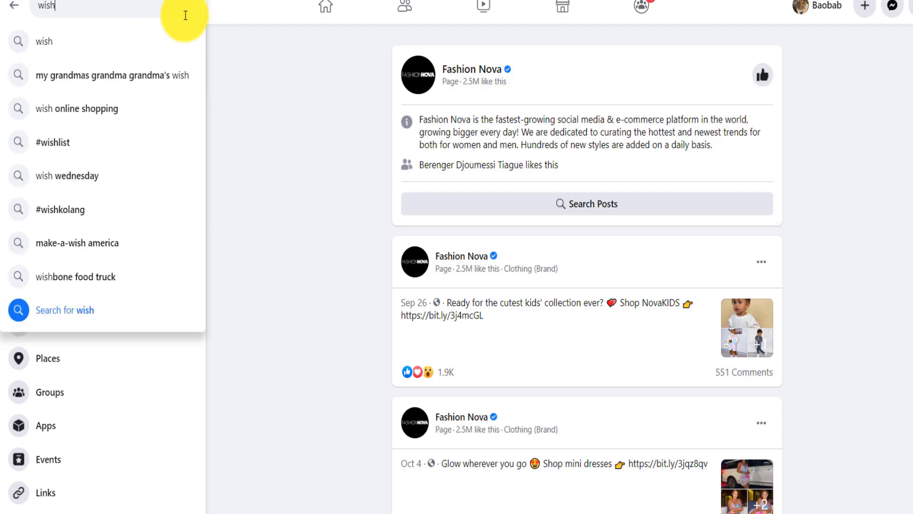
click(127, 41)
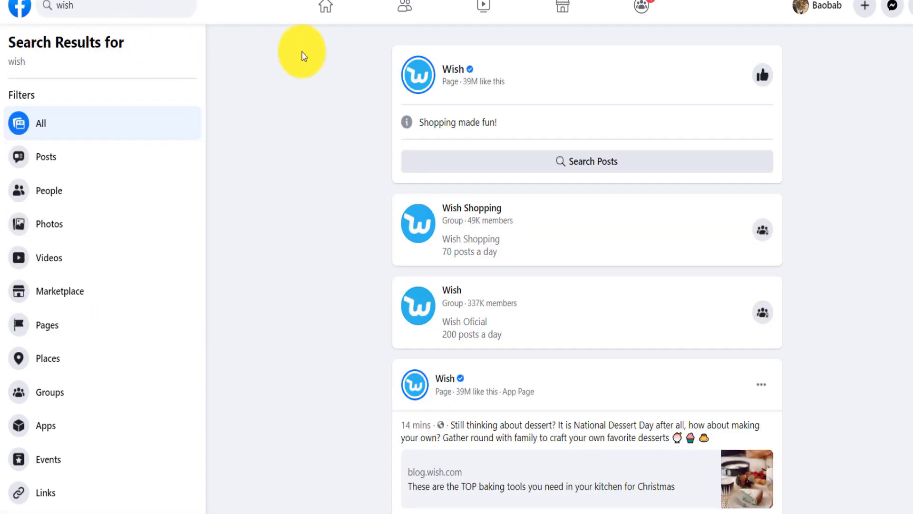
click(456, 70)
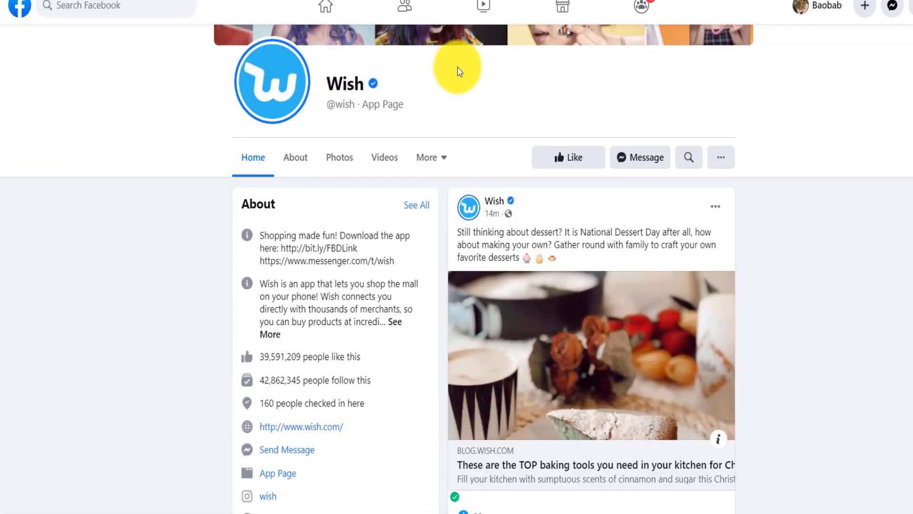
scroll(364, 110, down, 10)
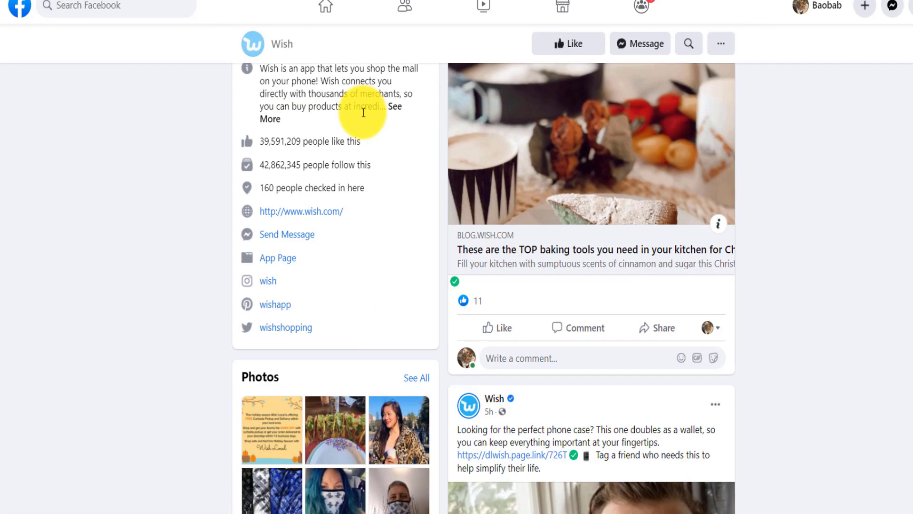
scroll(364, 123, down, 10)
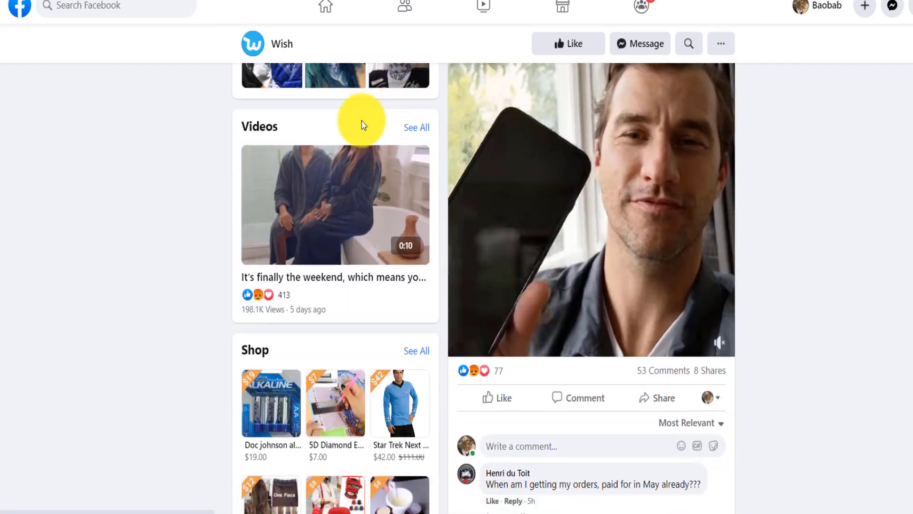
scroll(364, 143, down, 1)
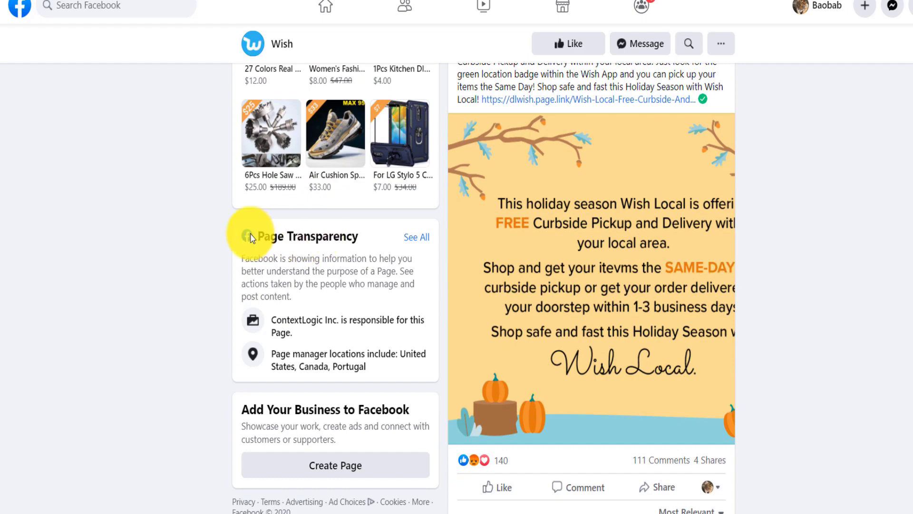
Open Wish's full transparency details and highlight the notes about running ads and social-issue ads.
click(417, 240)
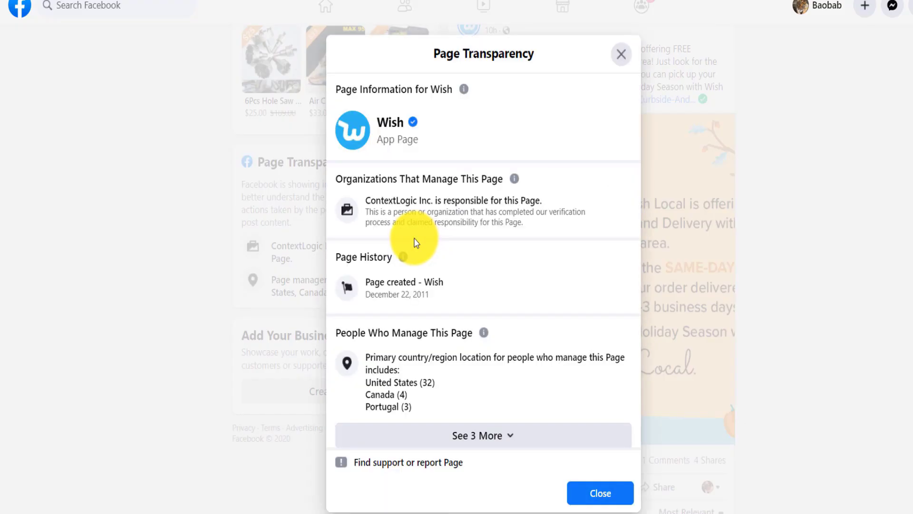
click(623, 55)
scroll(654, 67, up, 5)
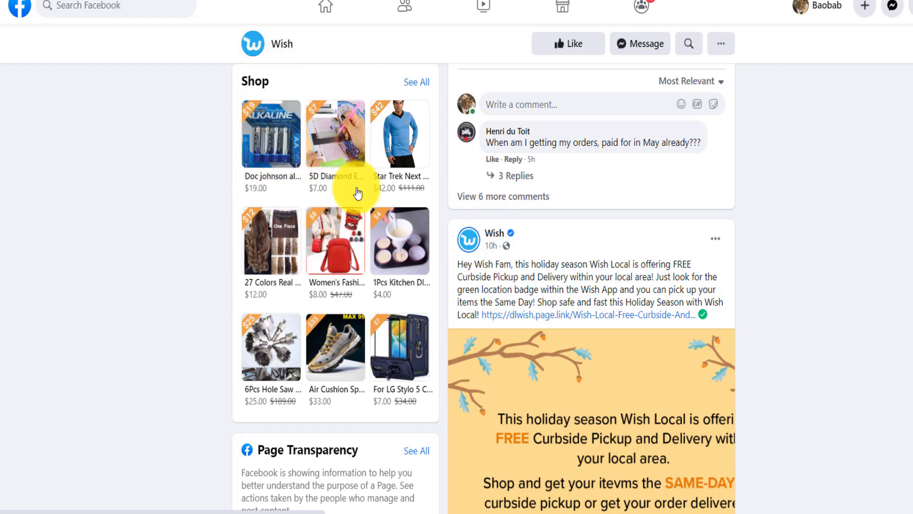
scroll(330, 197, down, 5)
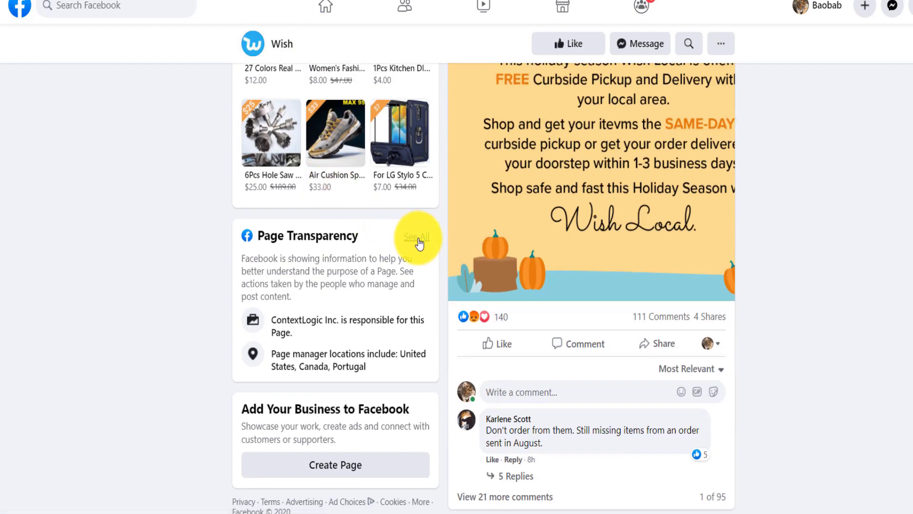
click(418, 238)
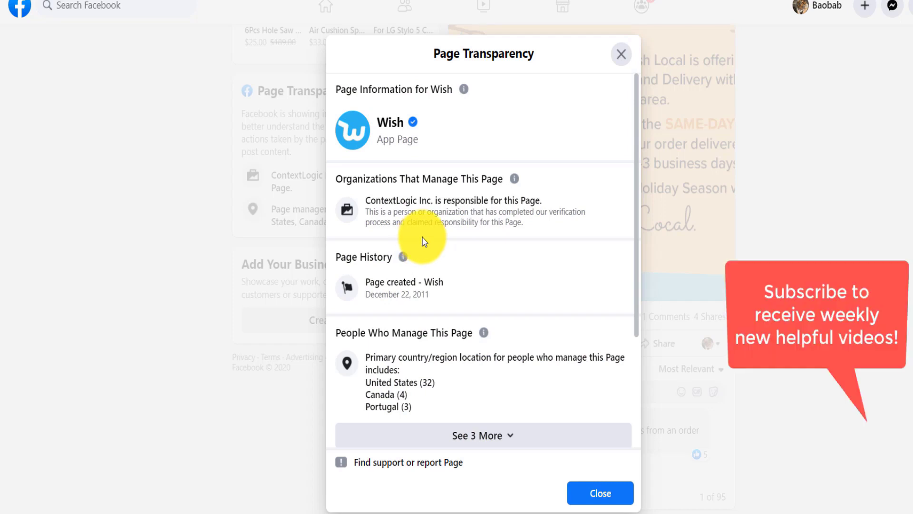
scroll(502, 157, down, 3)
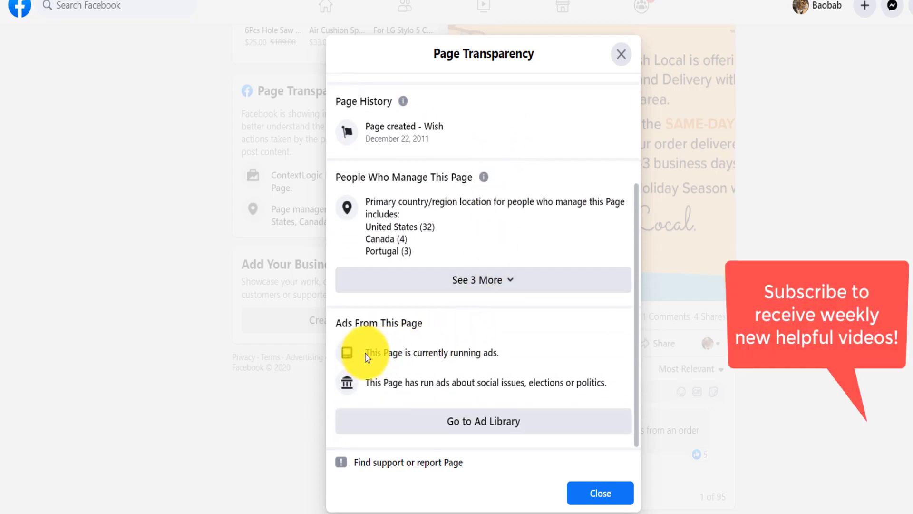
drag(466, 345, 495, 355)
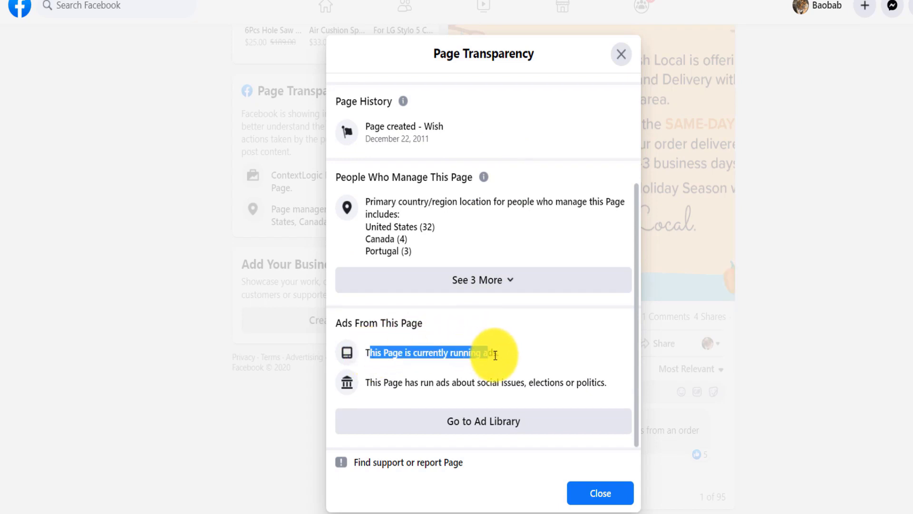
drag(367, 383, 589, 387)
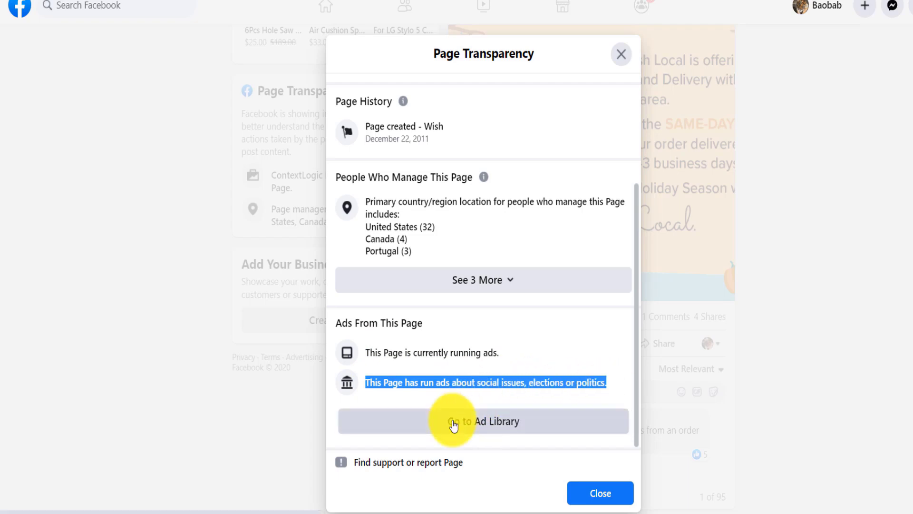
Open Wish's ads in the Ad Library and highlight the Patriots ad's 60-80% OFF offer.
click(454, 424)
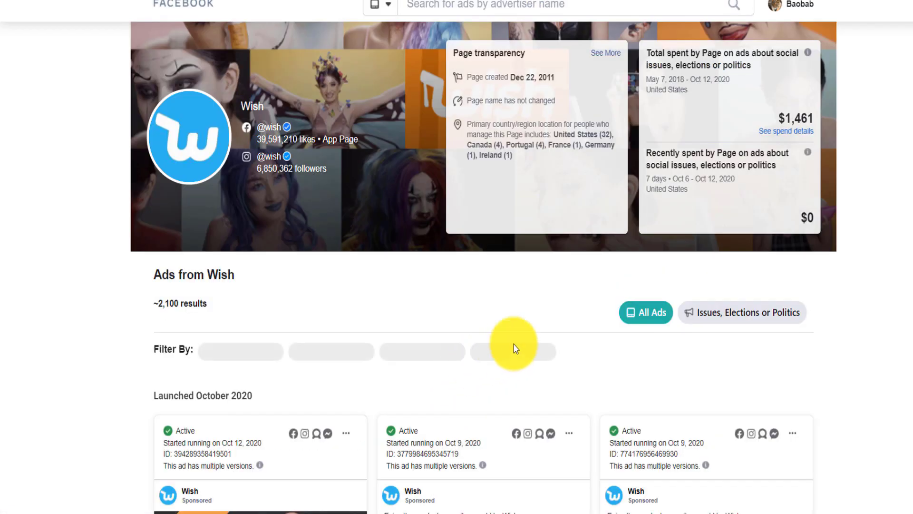
scroll(809, 279, down, 3)
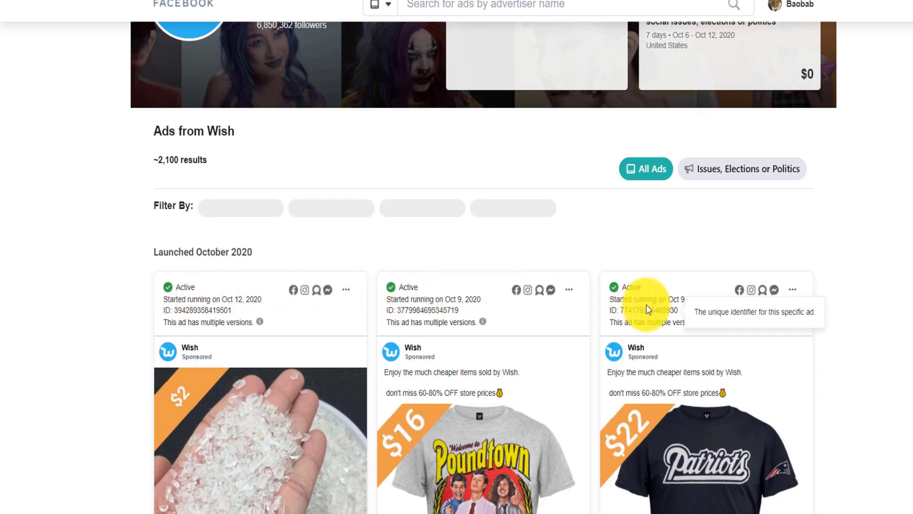
scroll(204, 281, down, 3)
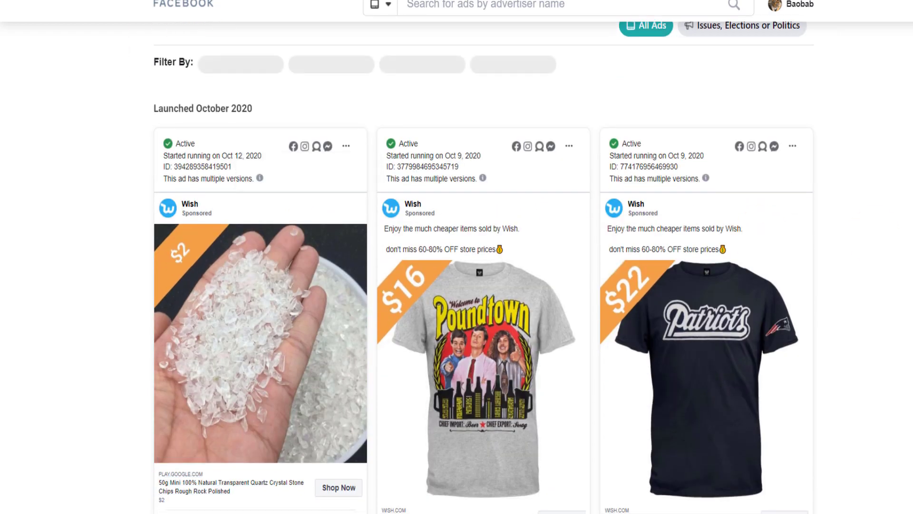
scroll(884, 179, down, 2)
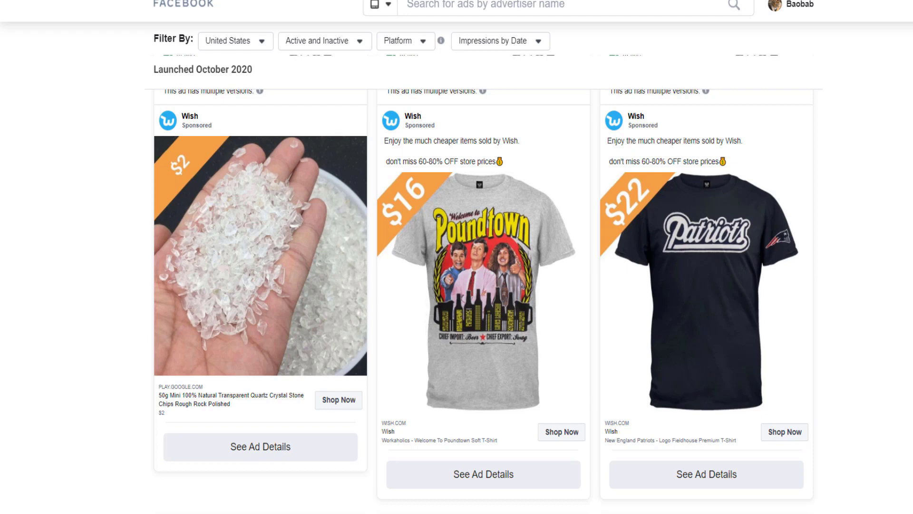
scroll(780, 180, up, 2)
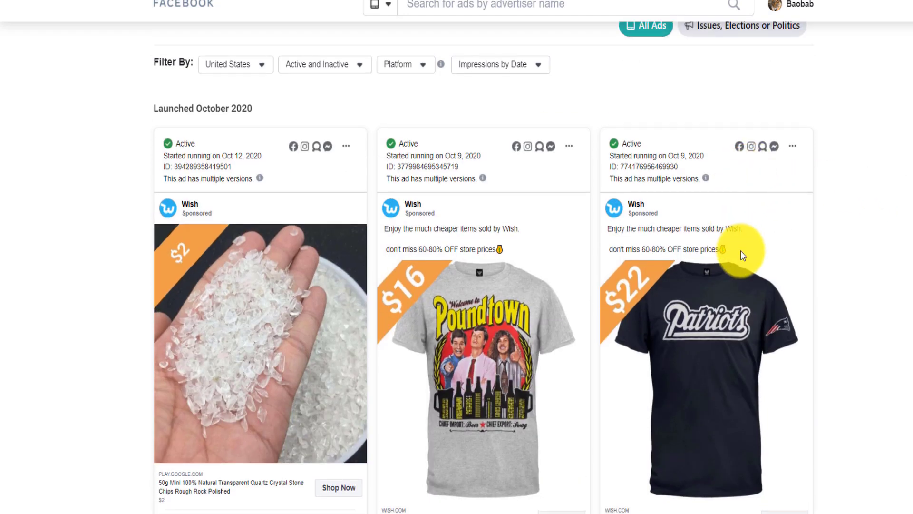
drag(737, 249, 626, 228)
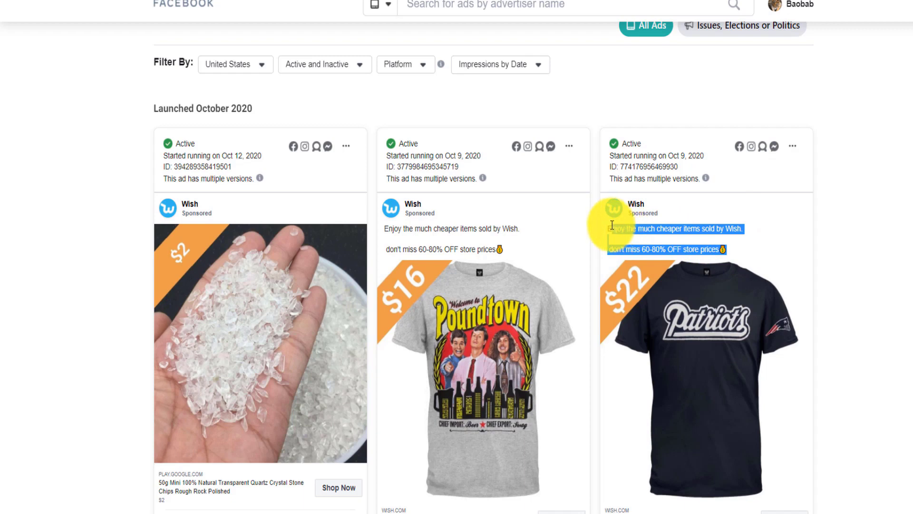
click(614, 229)
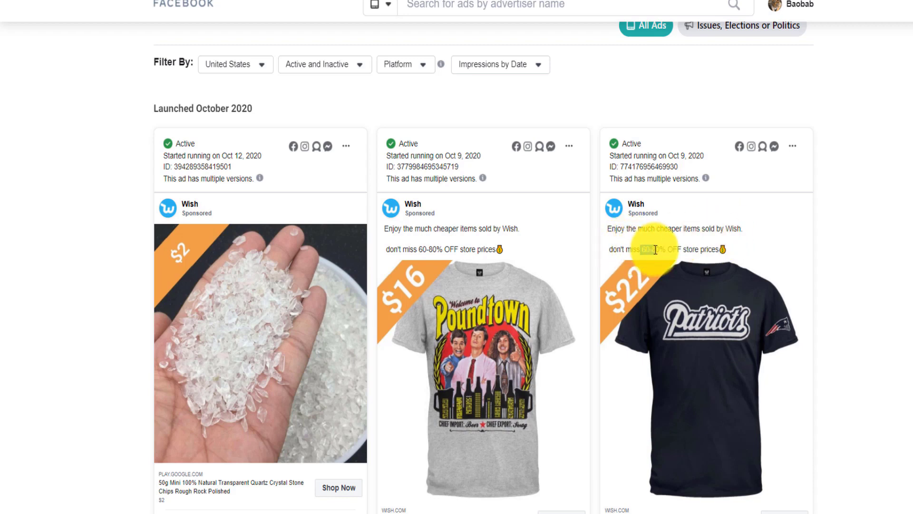
drag(666, 250, 701, 247)
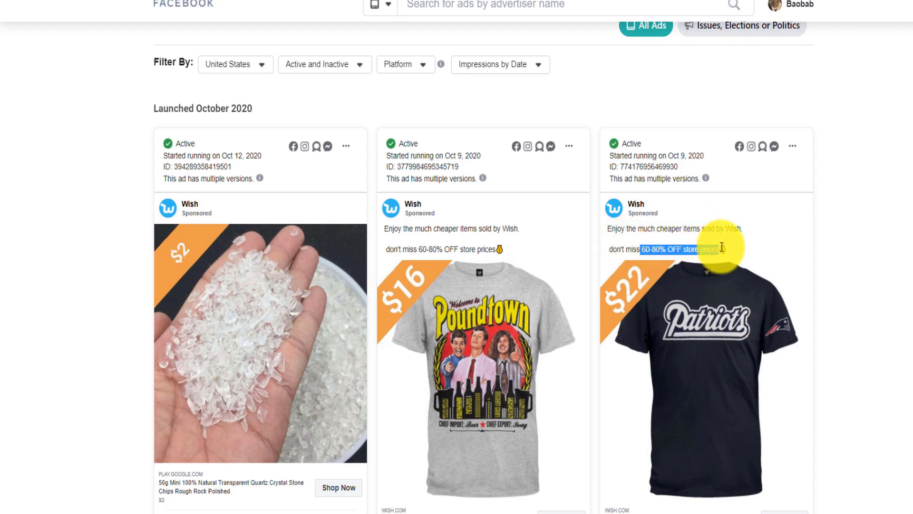
Browse the rest of Wish's ads, then return to its Page Transparency on Facebook.
scroll(877, 193, down, 15)
drag(384, 389, 565, 393)
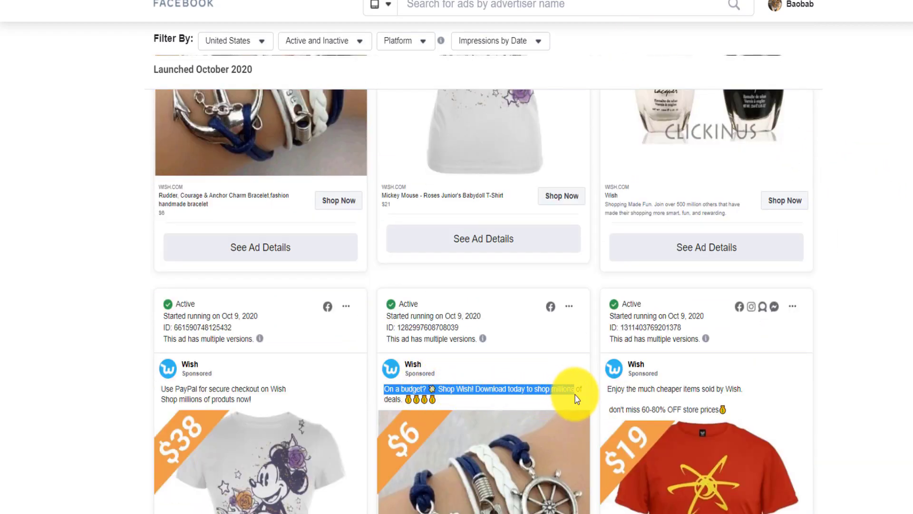
click(621, 393)
scroll(333, 362, up, 3)
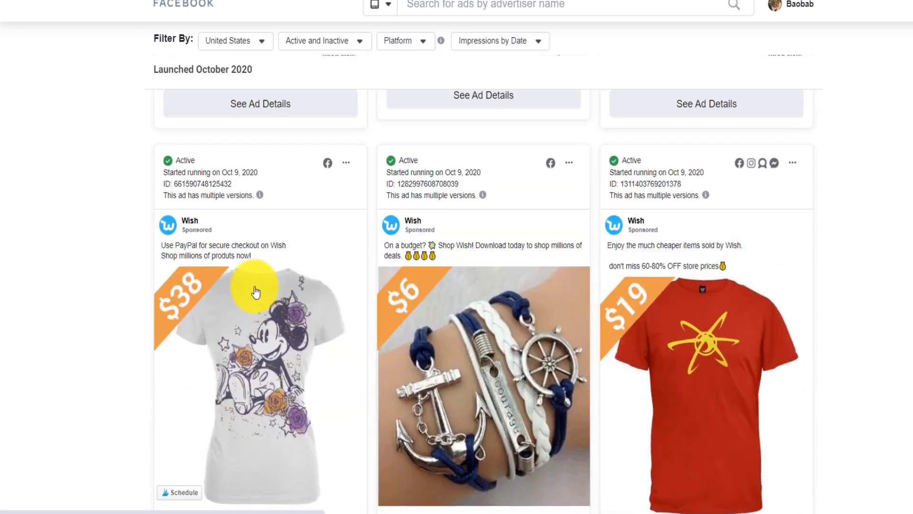
scroll(452, 362, down, 10)
scroll(631, 258, down, 15)
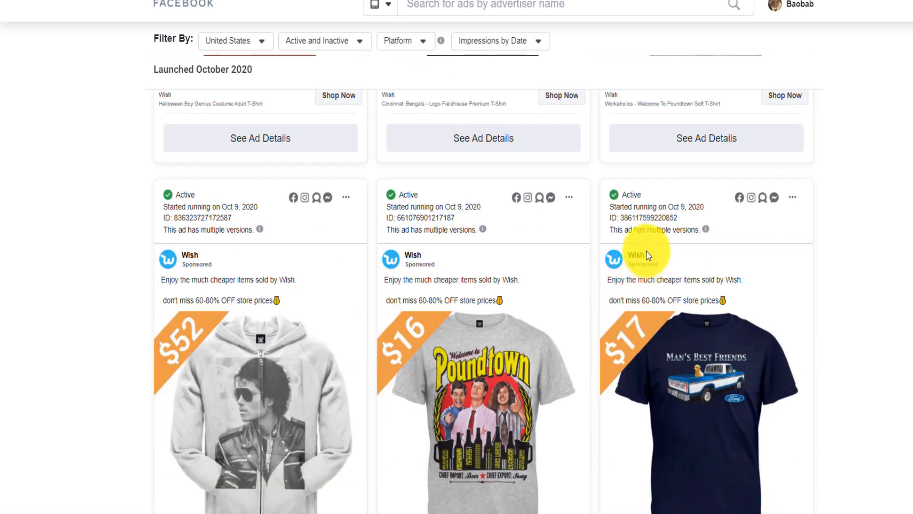
scroll(647, 256, down, 10)
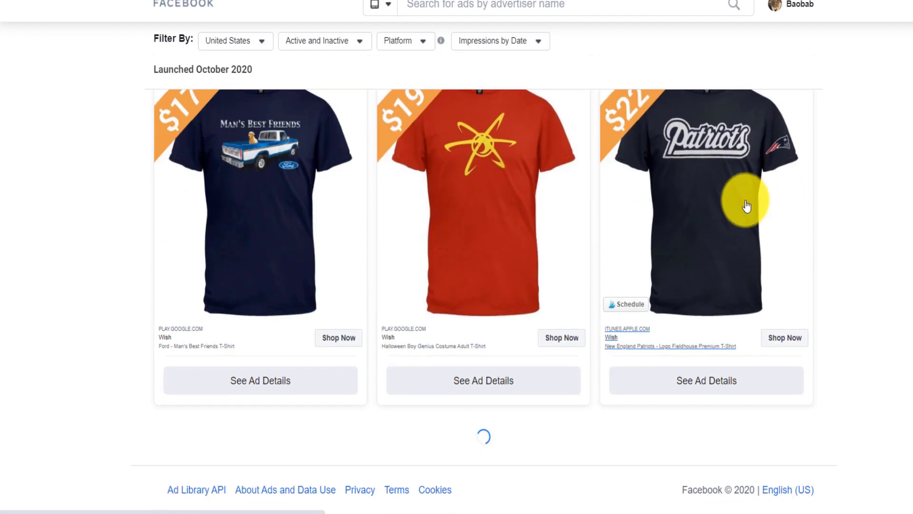
scroll(119, 205, down, 10)
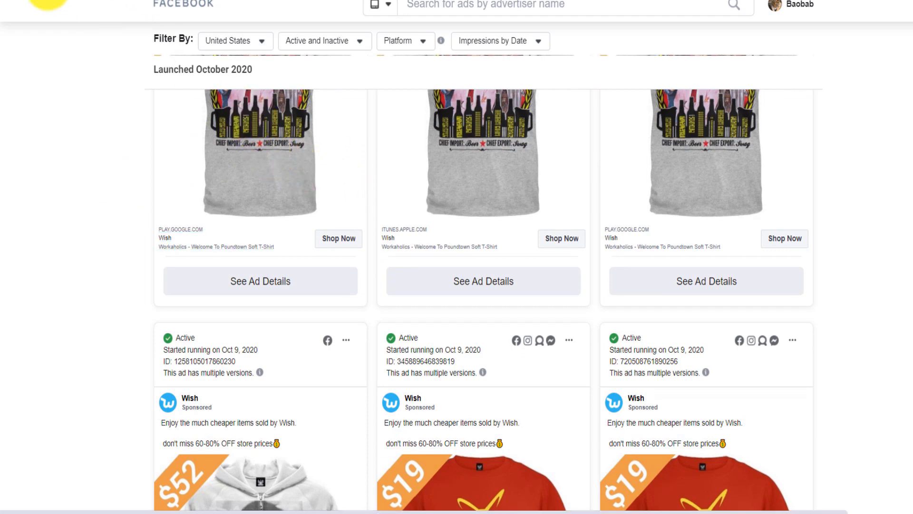
click(95, 0)
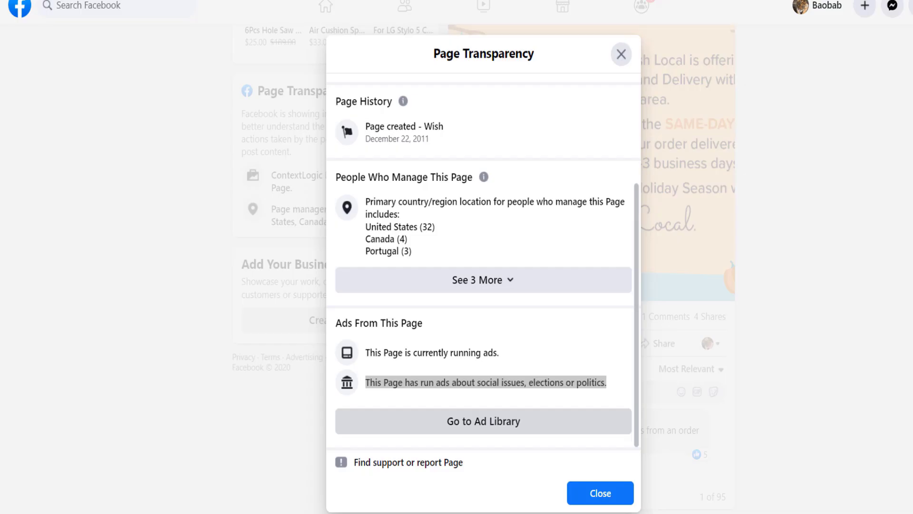
click(621, 54)
scroll(566, 71, up, 15)
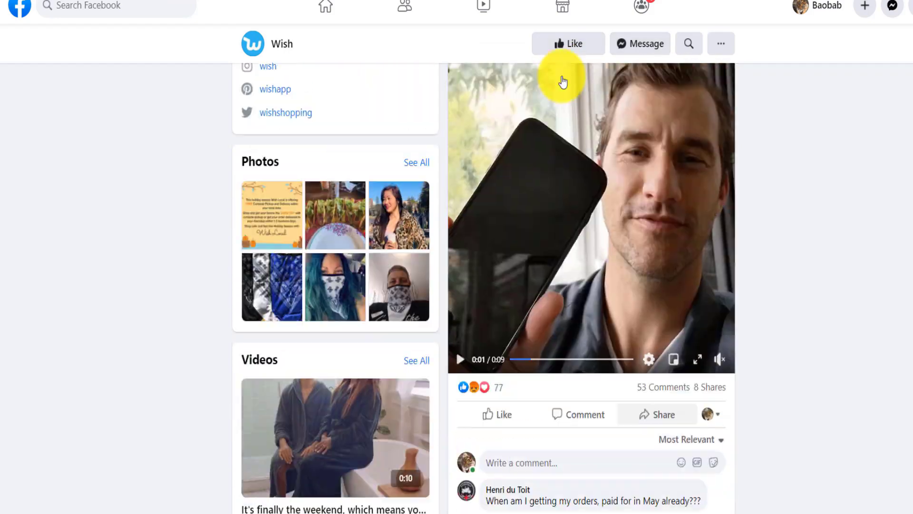
click(141, 4)
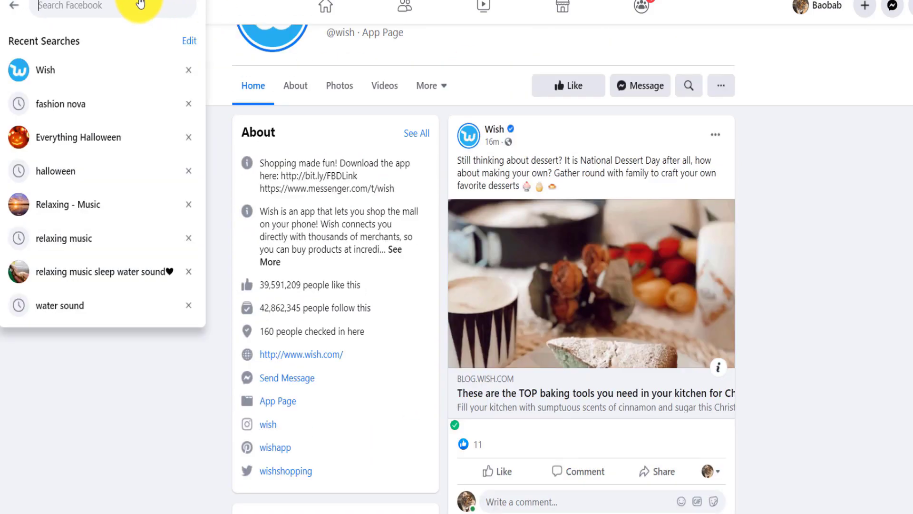
text(fashio)
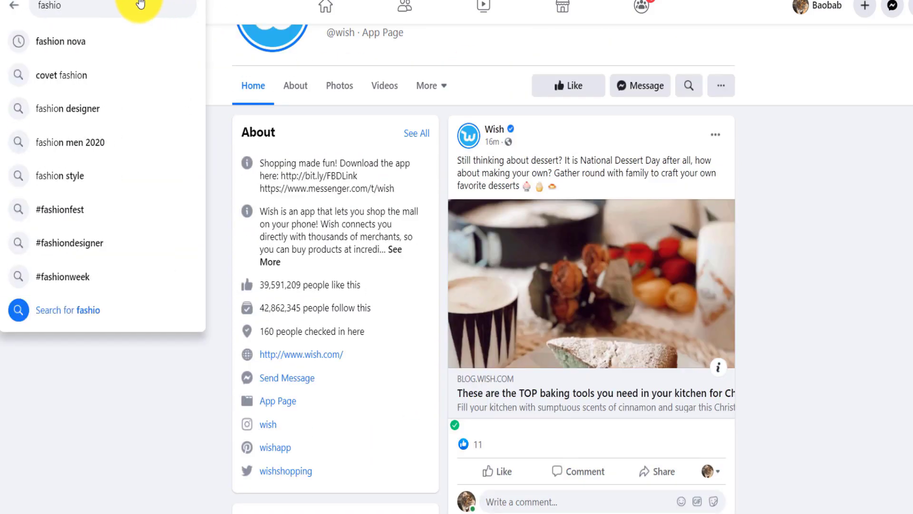
click(112, 38)
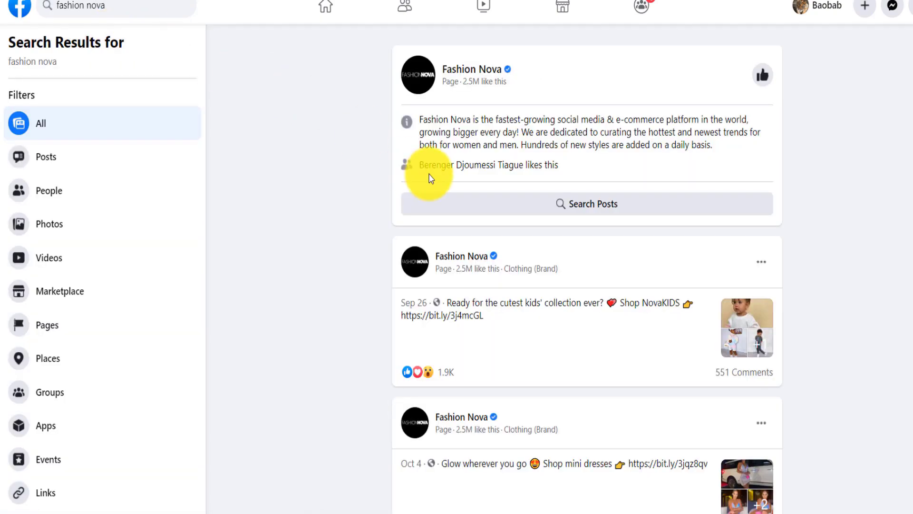
click(485, 68)
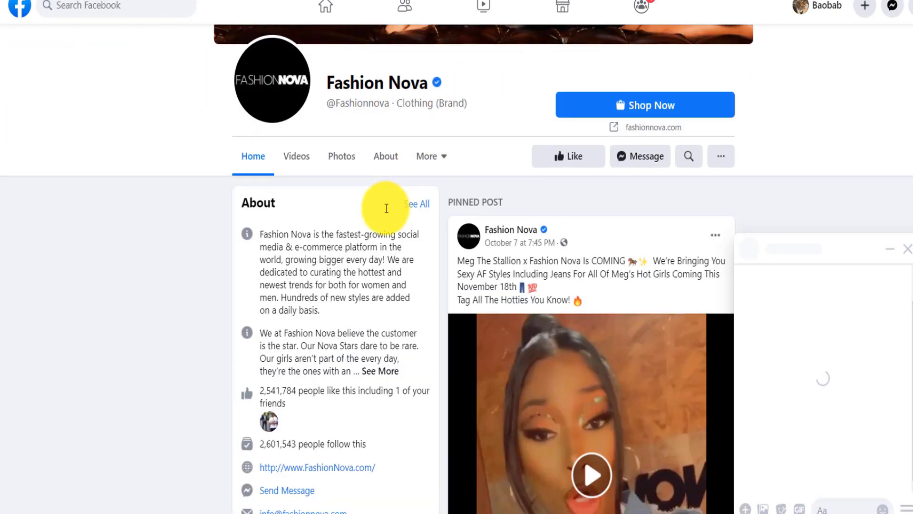
scroll(386, 208, down, 20)
click(407, 244)
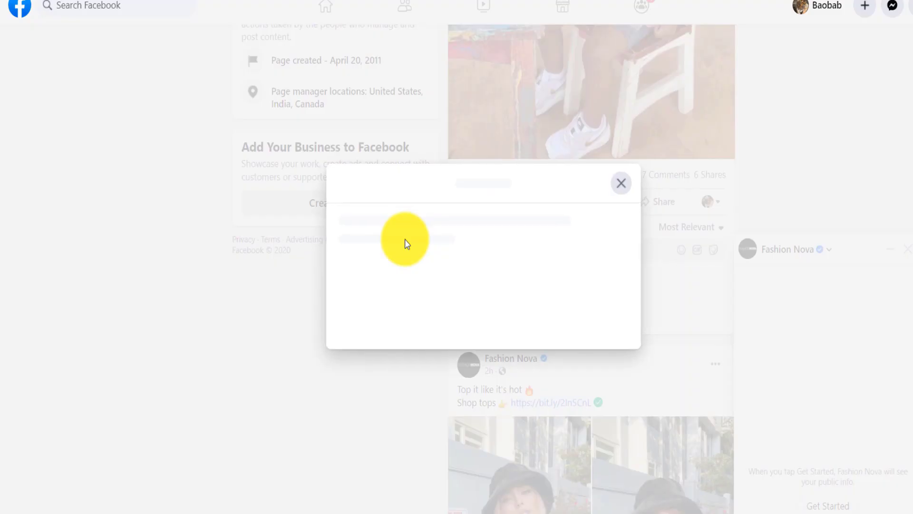
scroll(505, 285, down, 2)
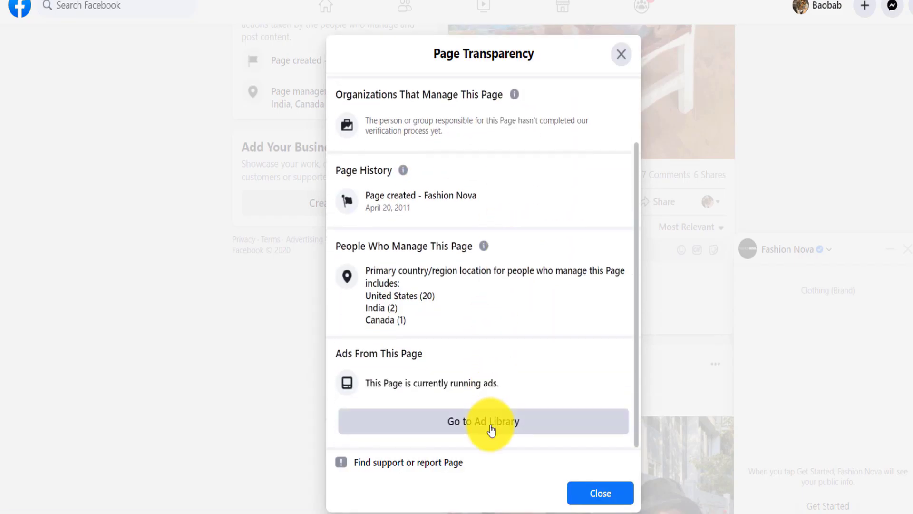
click(490, 426)
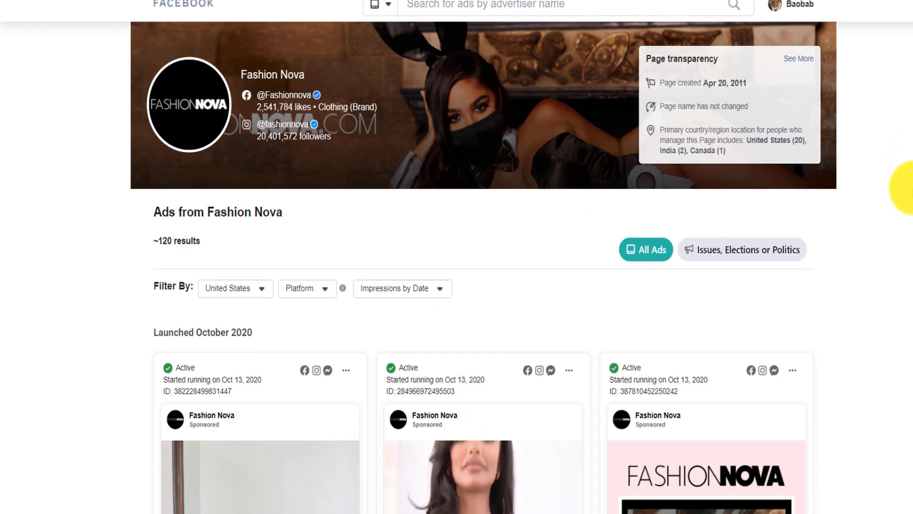
scroll(904, 190, down, 7)
scroll(903, 198, up, 3)
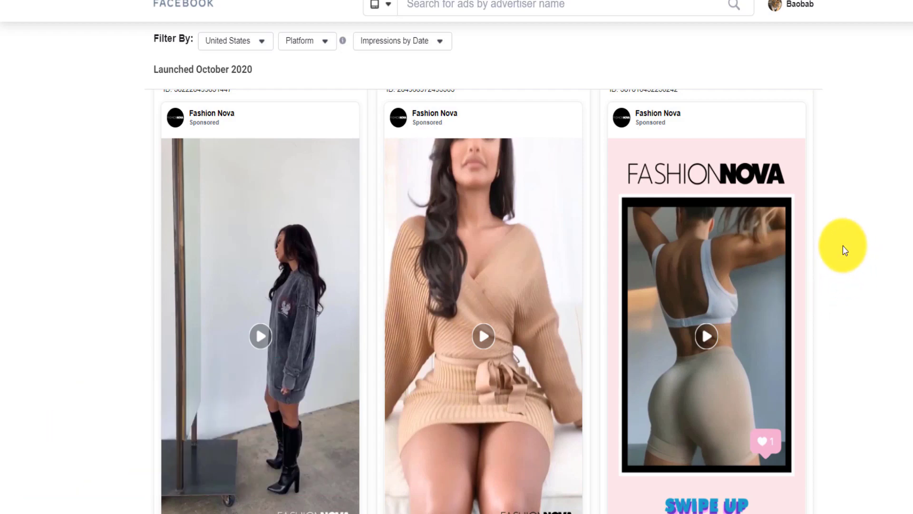
drag(615, 220, 736, 241)
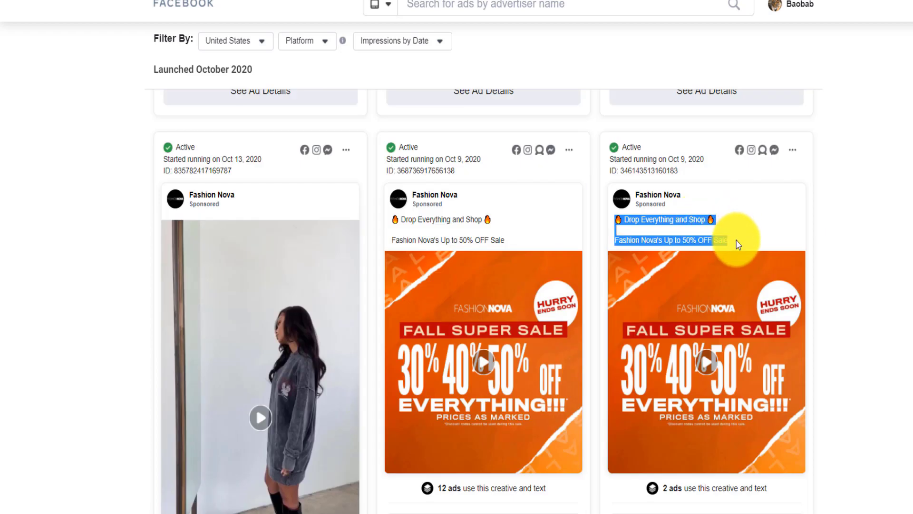
click(736, 240)
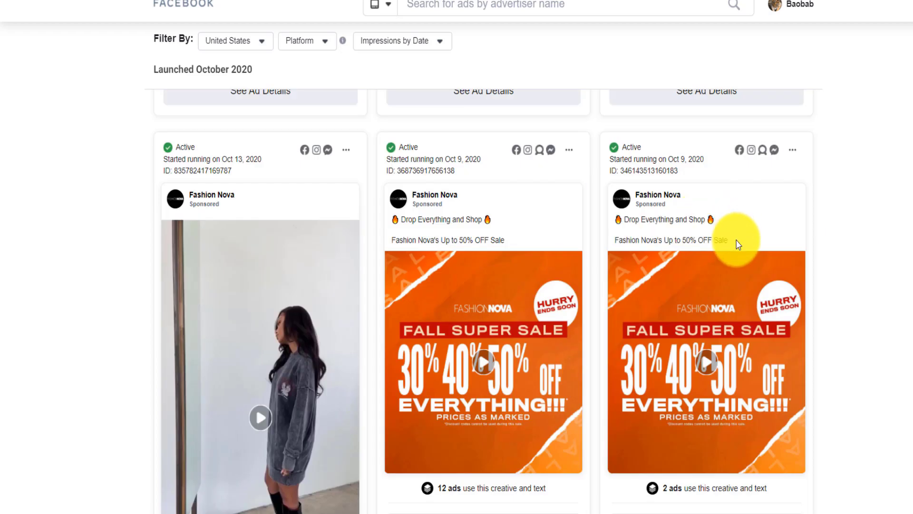
scroll(618, 304, down, 5)
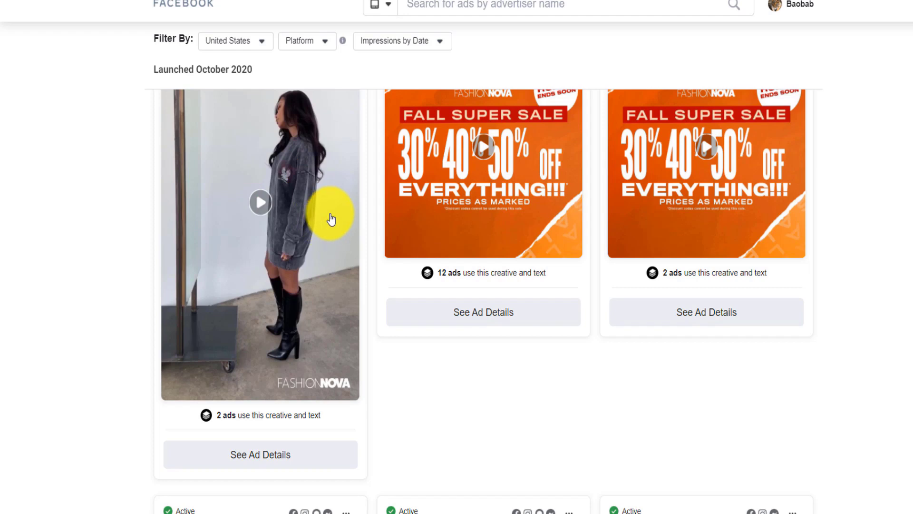
scroll(332, 219, down, 5)
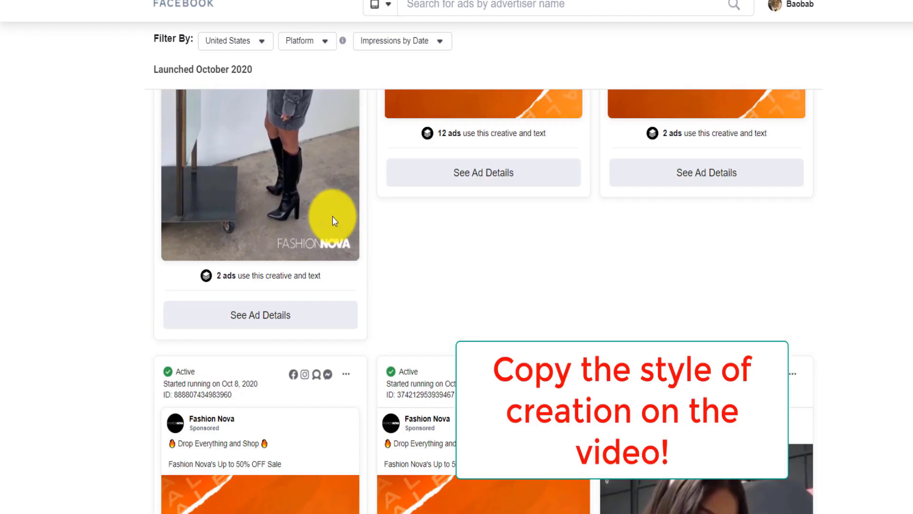
scroll(832, 236, down, 3)
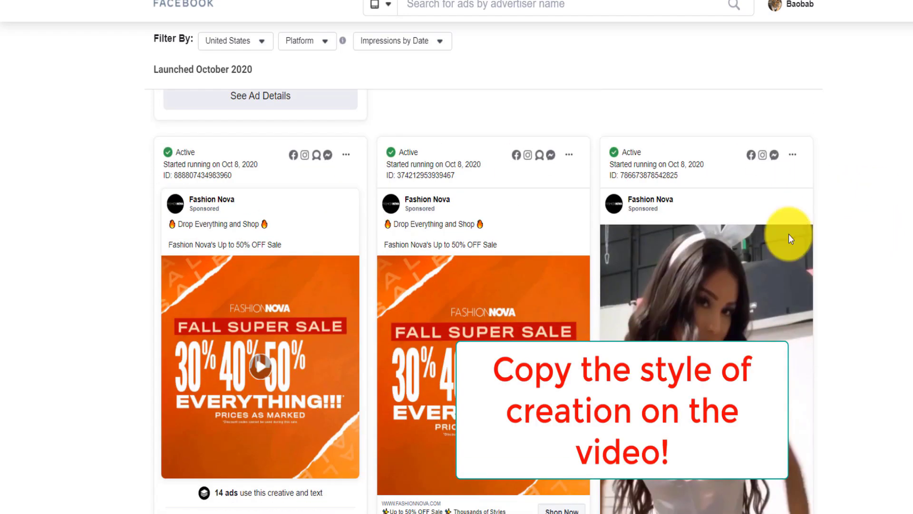
scroll(262, 157, up, 3)
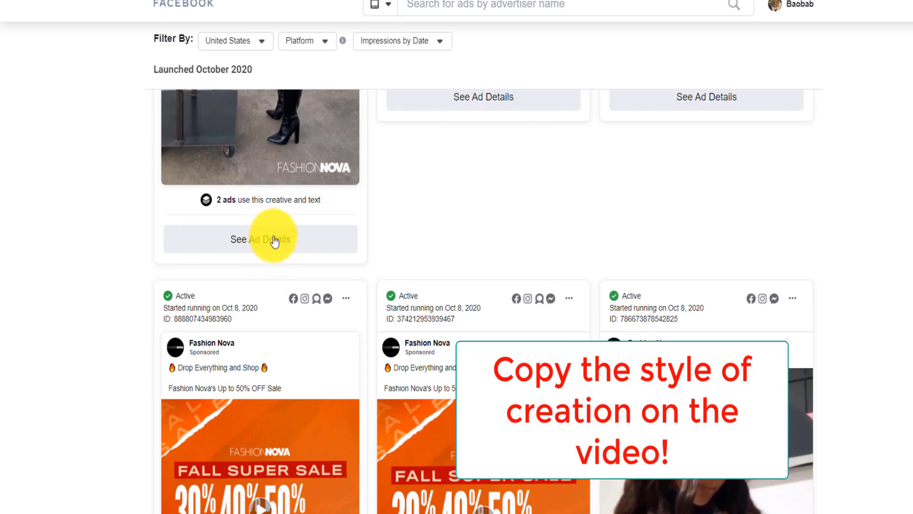
click(274, 241)
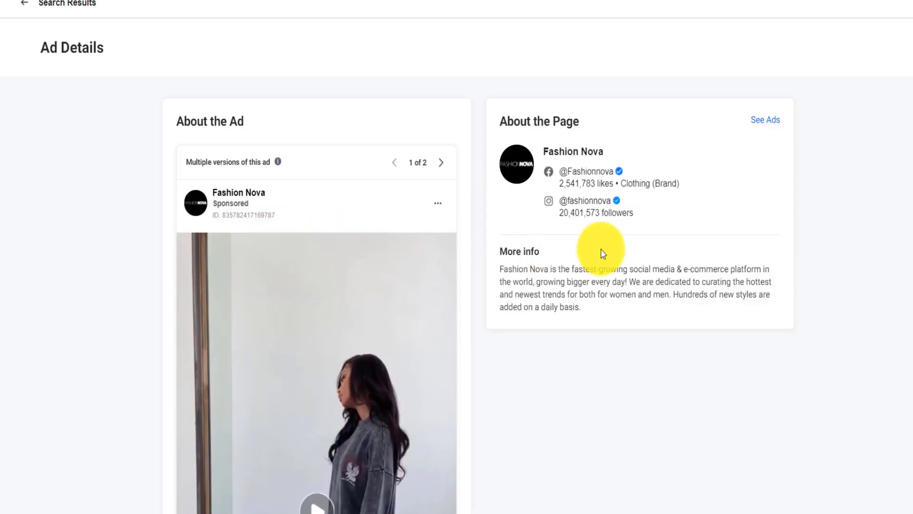
scroll(316, 332, down, 9)
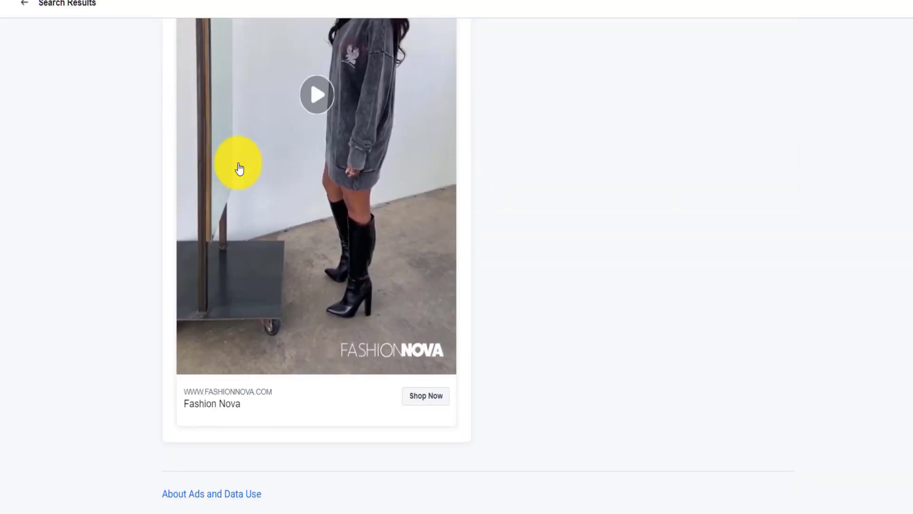
click(16, 4)
scroll(895, 220, down, 10)
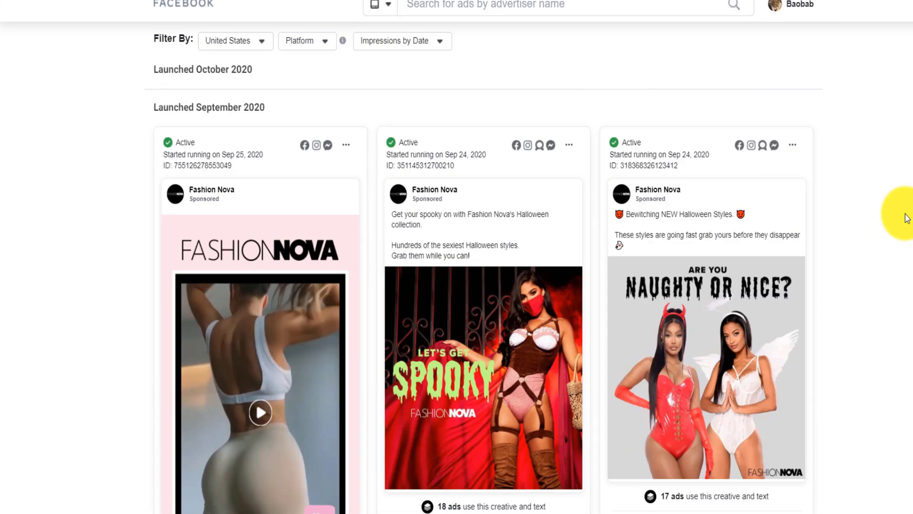
Note the '17 ads use this creative' line, then select and copy the Halloween ad's caption.
scroll(895, 219, up, 5)
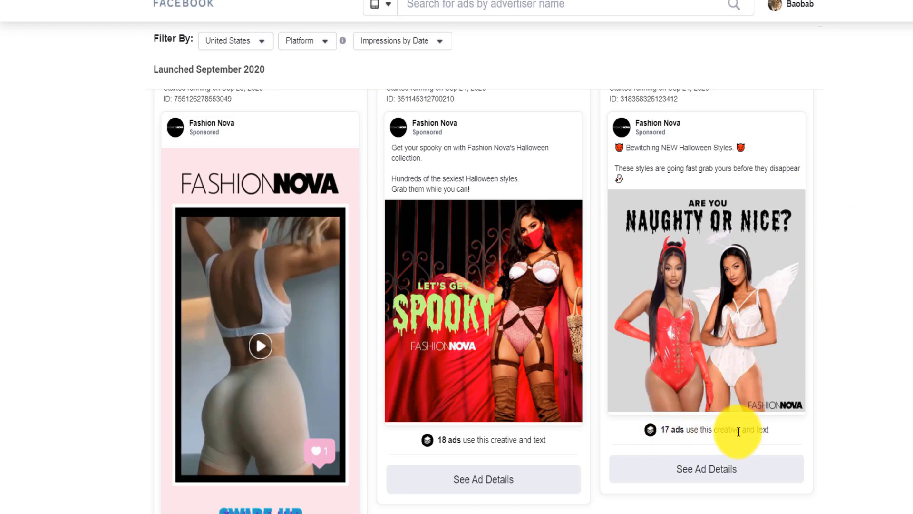
drag(766, 429, 660, 433)
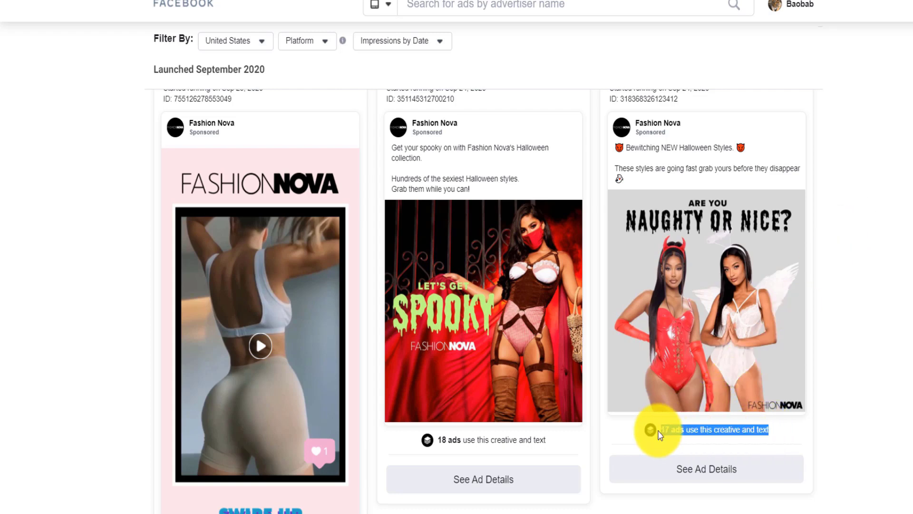
scroll(691, 415, up, 4)
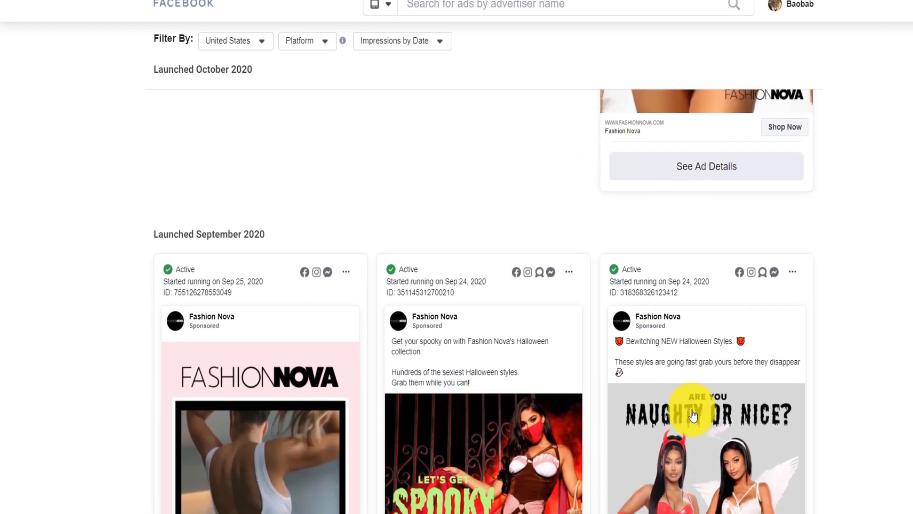
scroll(693, 415, down, 5)
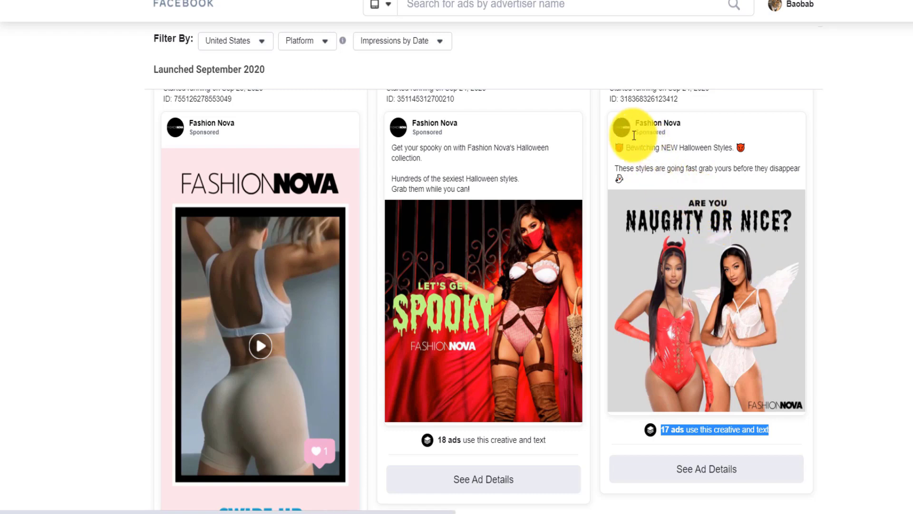
drag(618, 147, 734, 138)
click(618, 159)
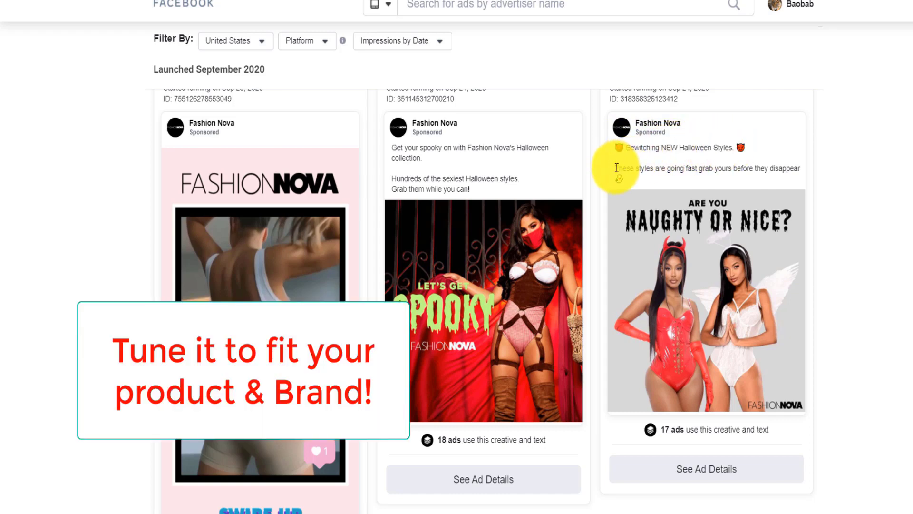
drag(617, 168, 804, 171)
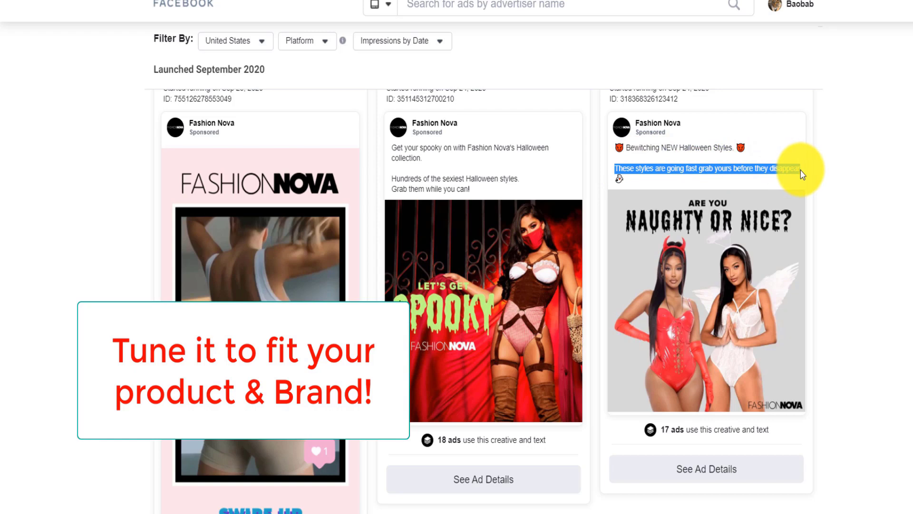
click(689, 182)
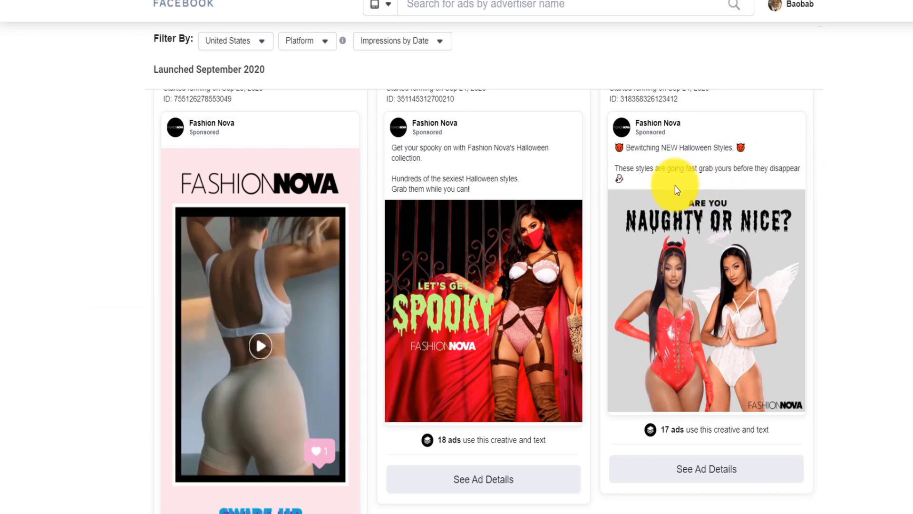
drag(673, 188, 624, 147)
right_click(625, 148)
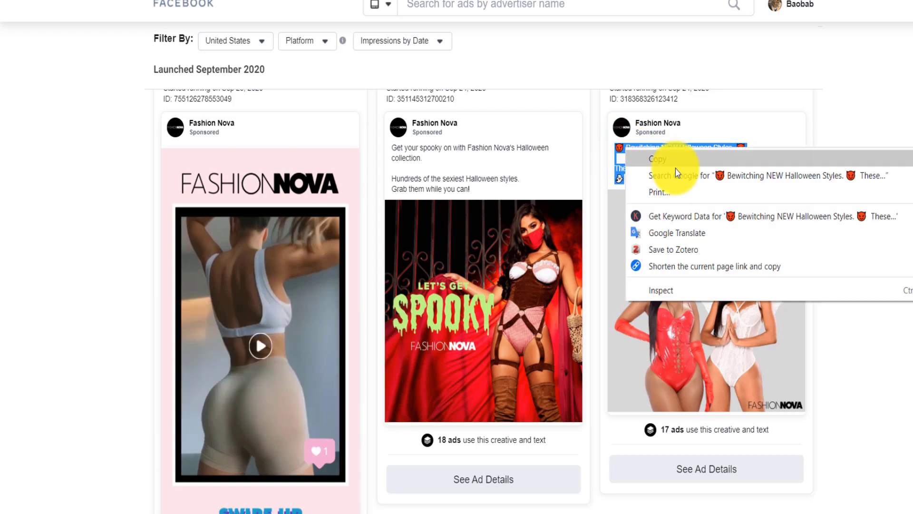
click(678, 165)
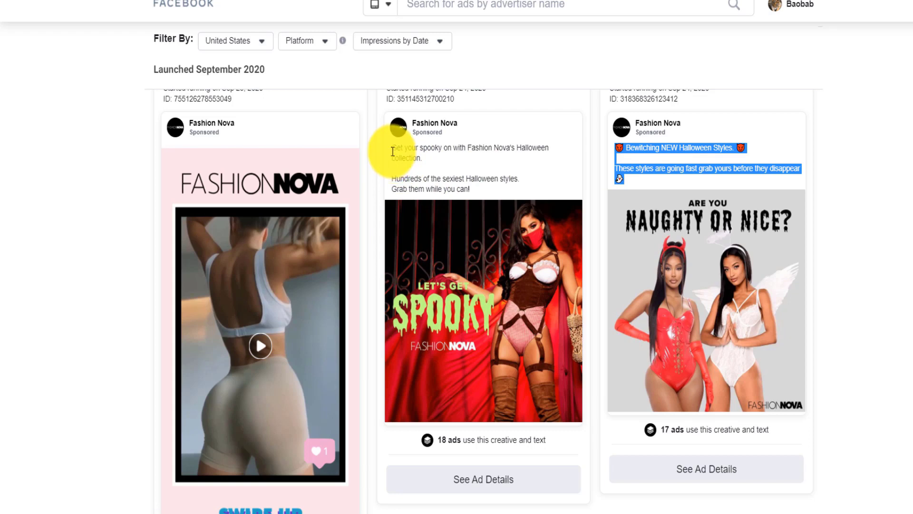
Select the spooky Halloween and 'Spicy new styles' ad captions to compare them.
drag(393, 151, 495, 190)
click(493, 190)
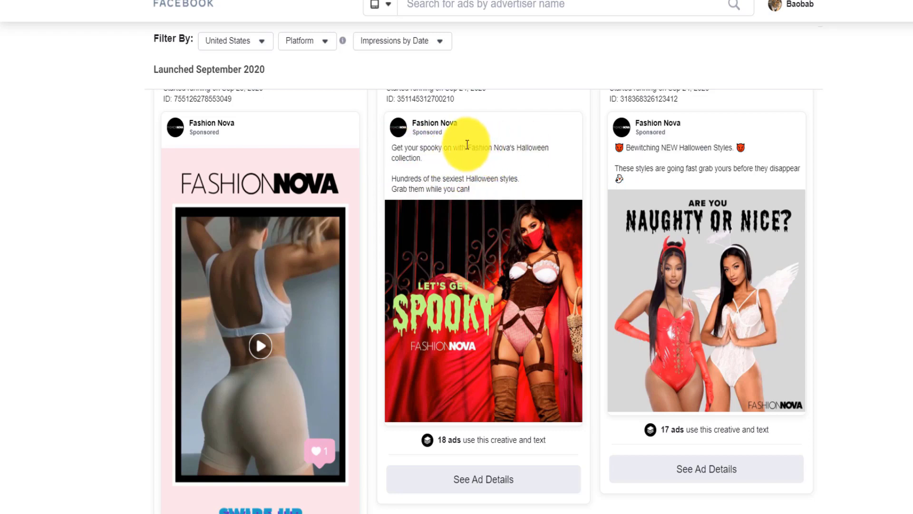
drag(469, 148, 512, 148)
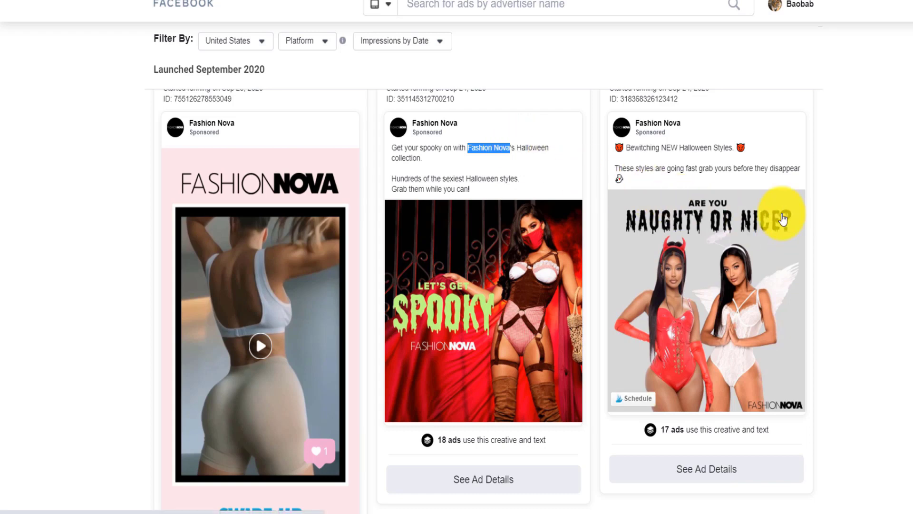
scroll(854, 220, down, 10)
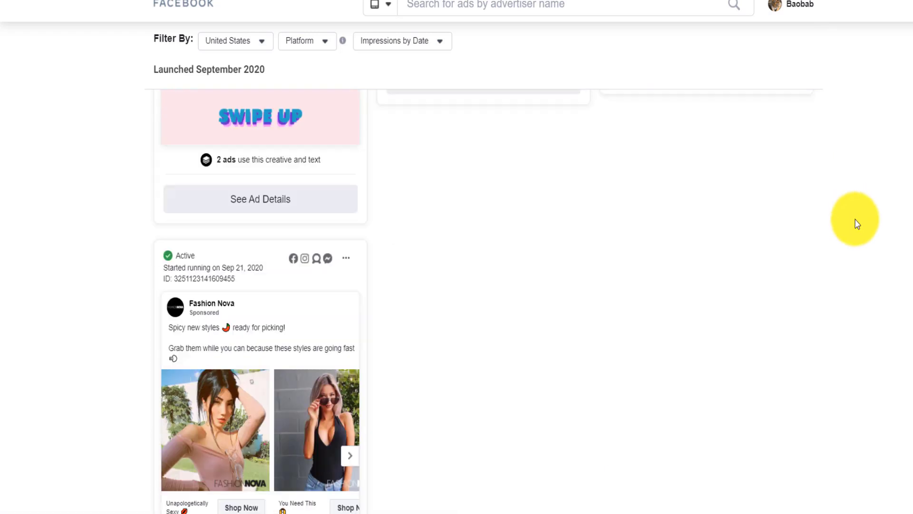
scroll(672, 247, down, 2)
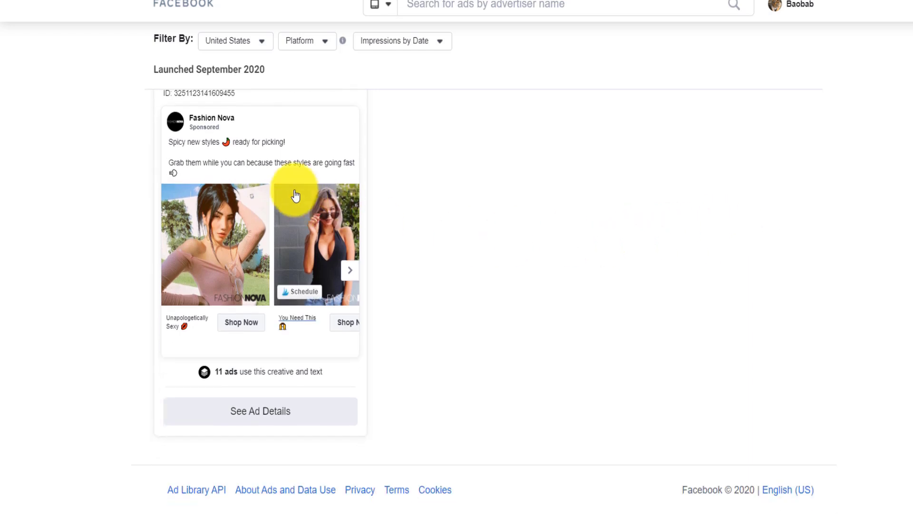
drag(173, 142, 252, 163)
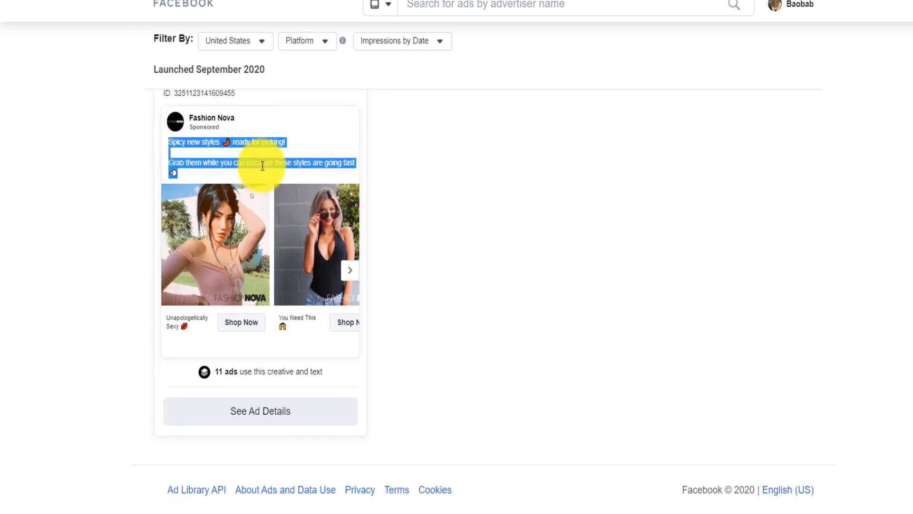
click(564, 194)
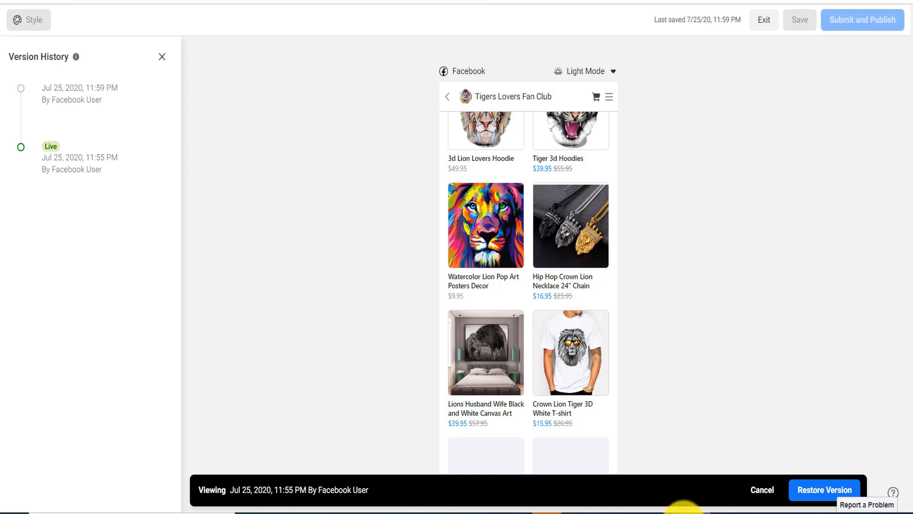
Bring the emulator window forward to show Instagram's adidasoriginals profile.
click(671, 510)
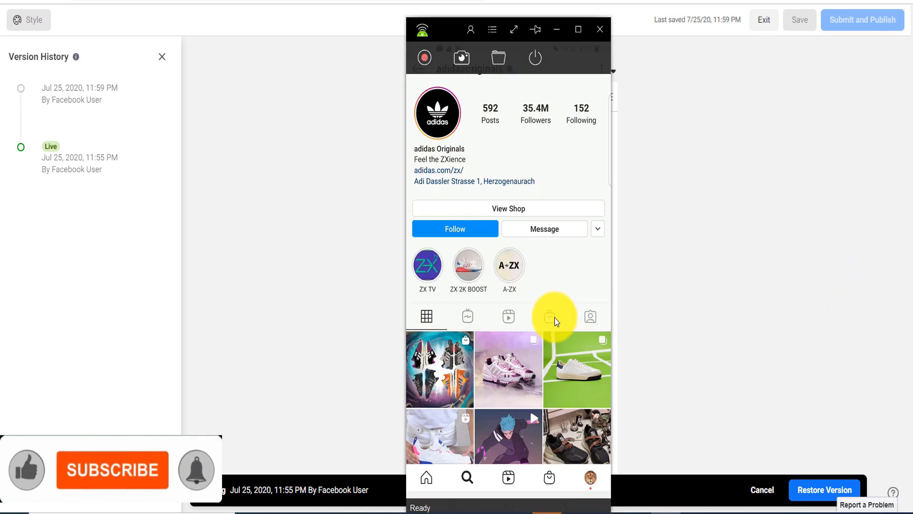
Browse the adidasoriginals shop product list on the mirrored Instagram phone.
click(543, 306)
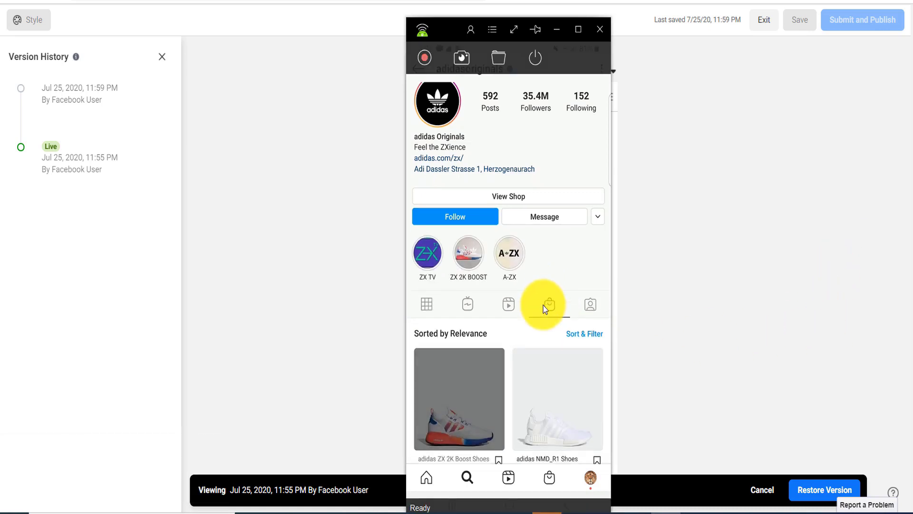
scroll(543, 306, down, 3)
scroll(543, 306, down, 1)
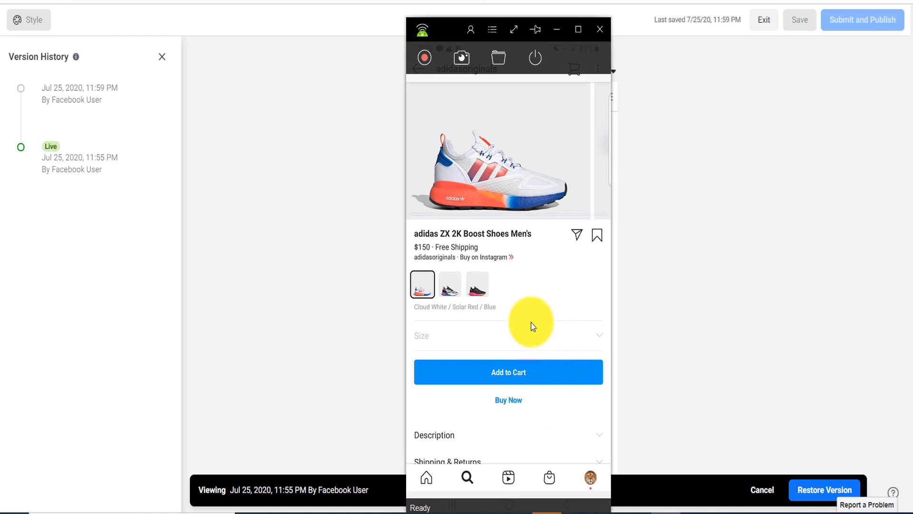
scroll(532, 326, down, 2)
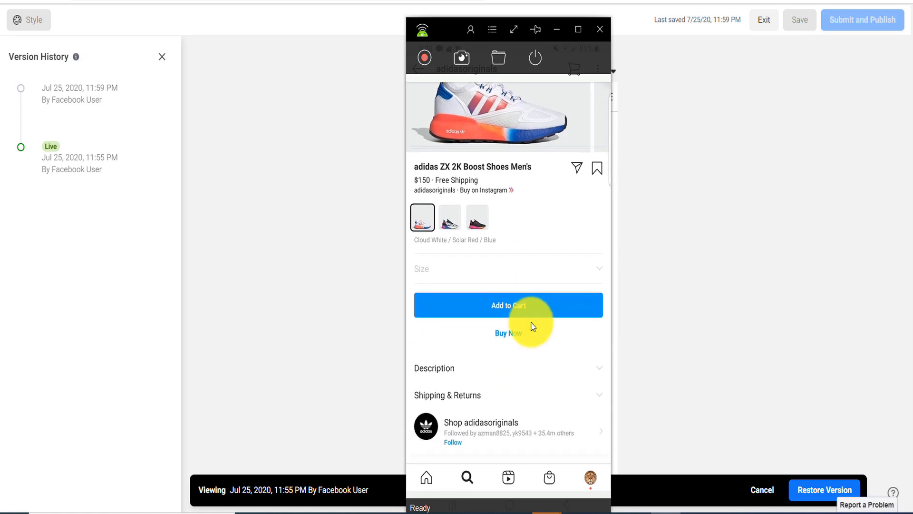
scroll(533, 326, up, 2)
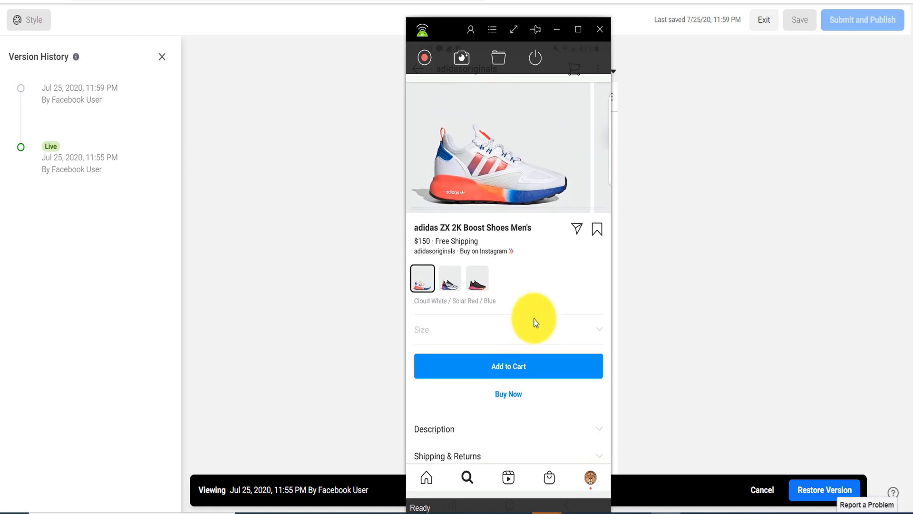
Go back to the shop's product grid, then close the mirrored phone window.
right_click(536, 323)
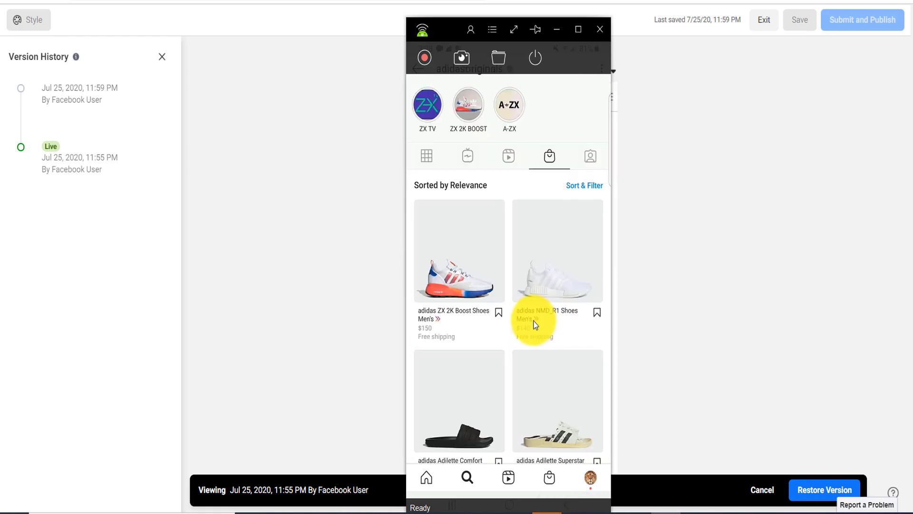
click(552, 157)
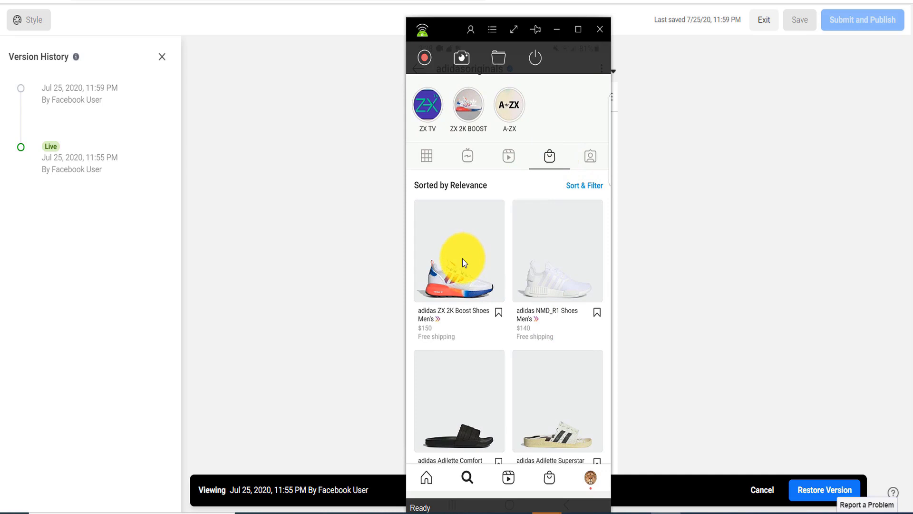
click(747, 162)
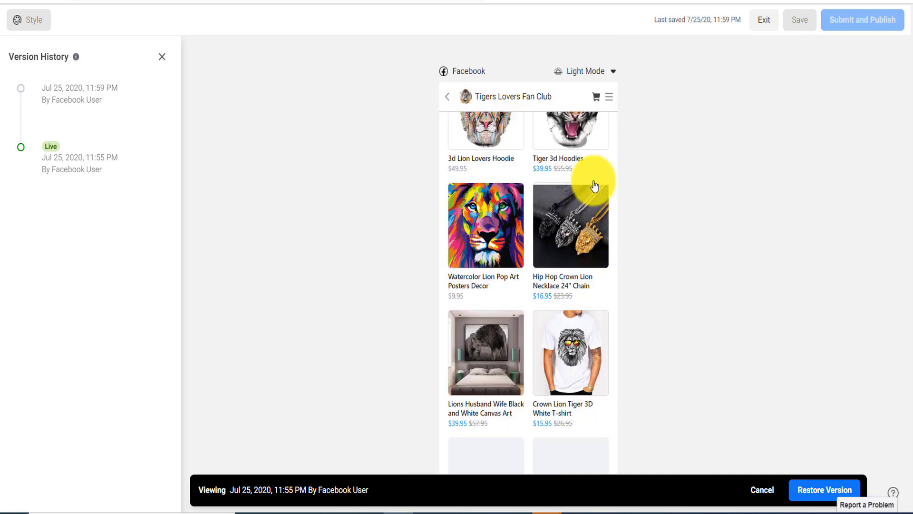
scroll(509, 202, down, 1)
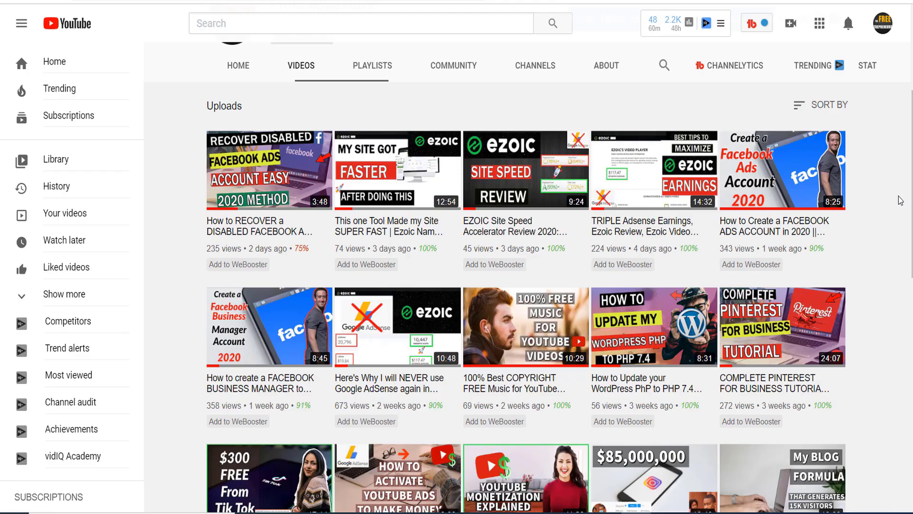
scroll(900, 199, up, 5)
scroll(862, 306, down, 3)
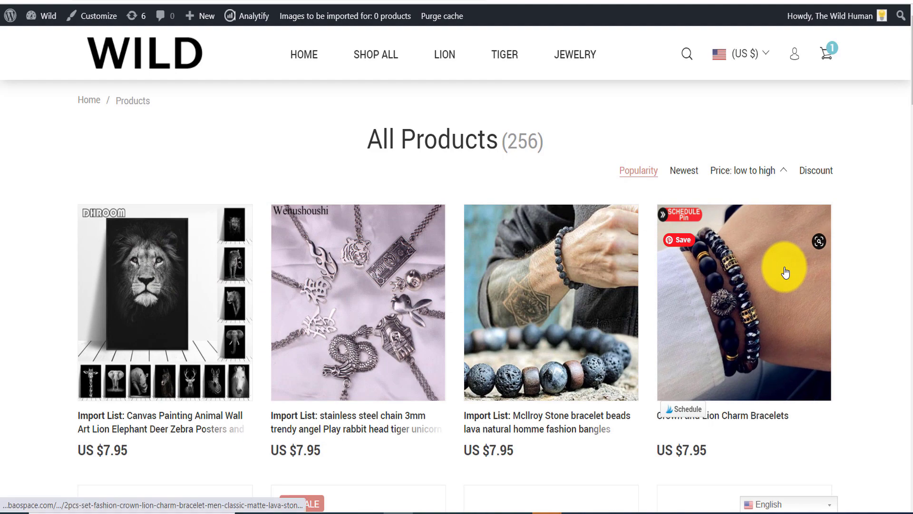
scroll(673, 275, down, 2)
scroll(676, 274, down, 3)
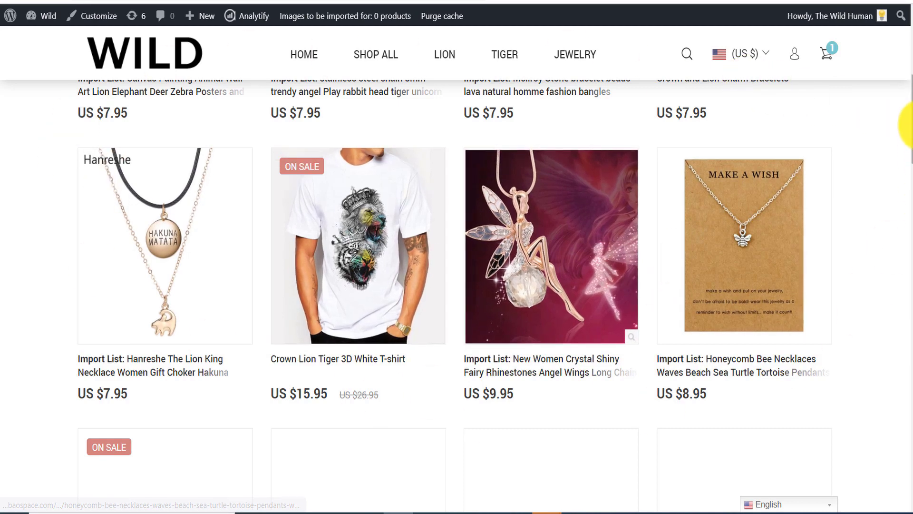
scroll(905, 142, down, 4)
mouse_move(909, 157)
mouse_down()
mouse_move(909, 233)
mouse_move(905, 21)
mouse_move(909, 61)
mouse_up()
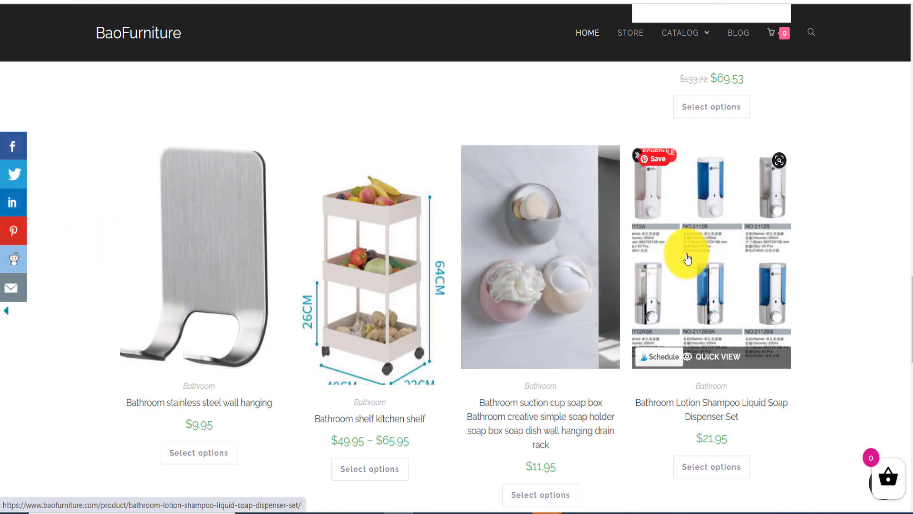
Scroll the BaoFurniture Bathroom grid, then switch back to Facebook's shop version history.
scroll(291, 272, down, 3)
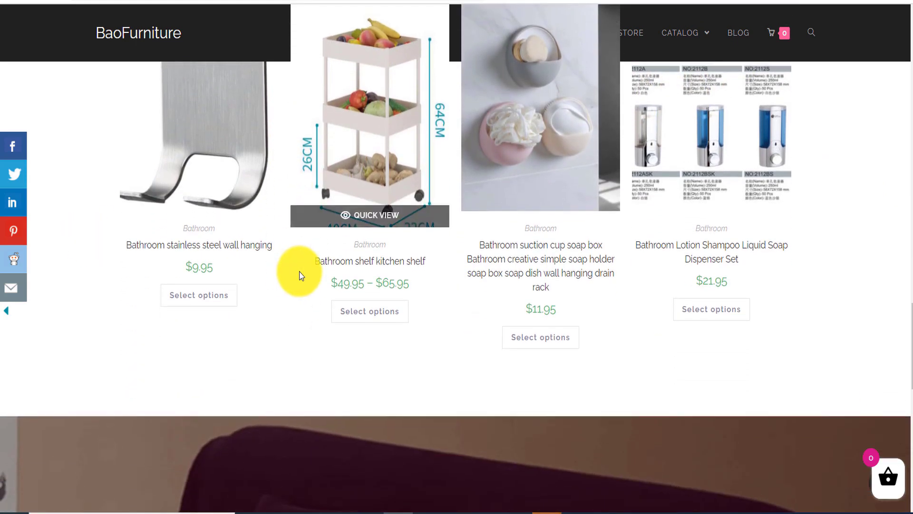
scroll(291, 273, up, 6)
scroll(302, 272, down, 3)
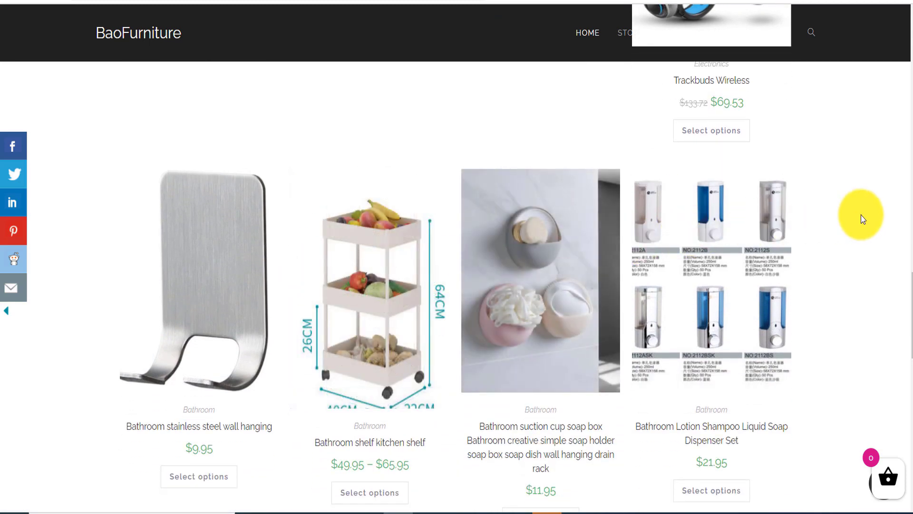
click(474, 11)
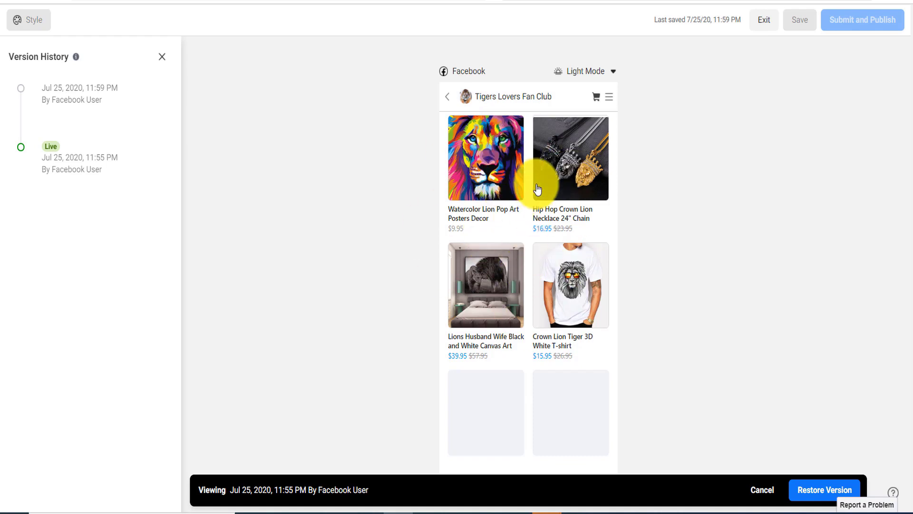
Show the Business Tools list scrolled to Catalog Manager under Sell Products and Services.
scroll(536, 188, up, 4)
scroll(455, 236, up, 2)
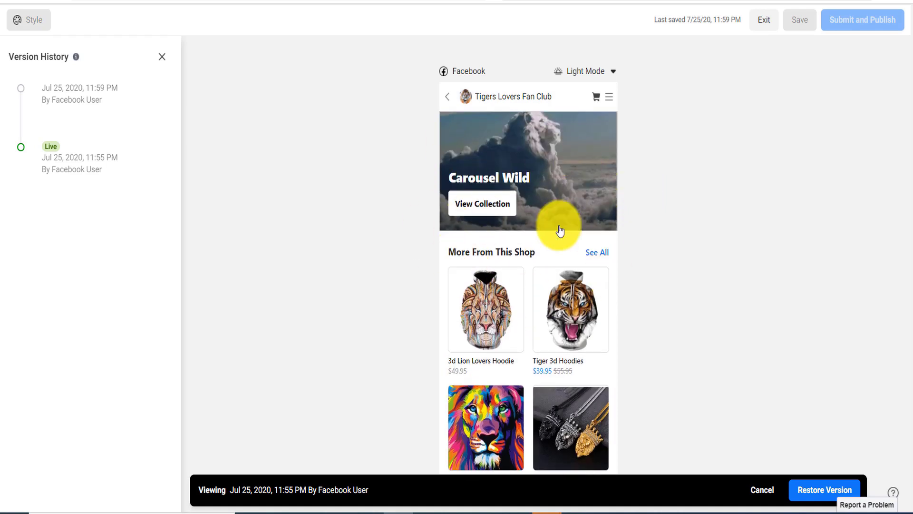
scroll(585, 266, down, 2)
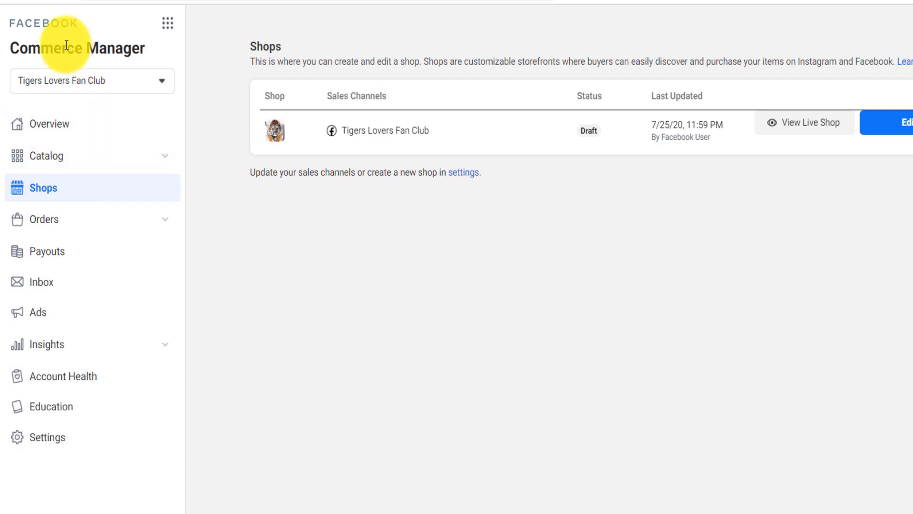
click(167, 27)
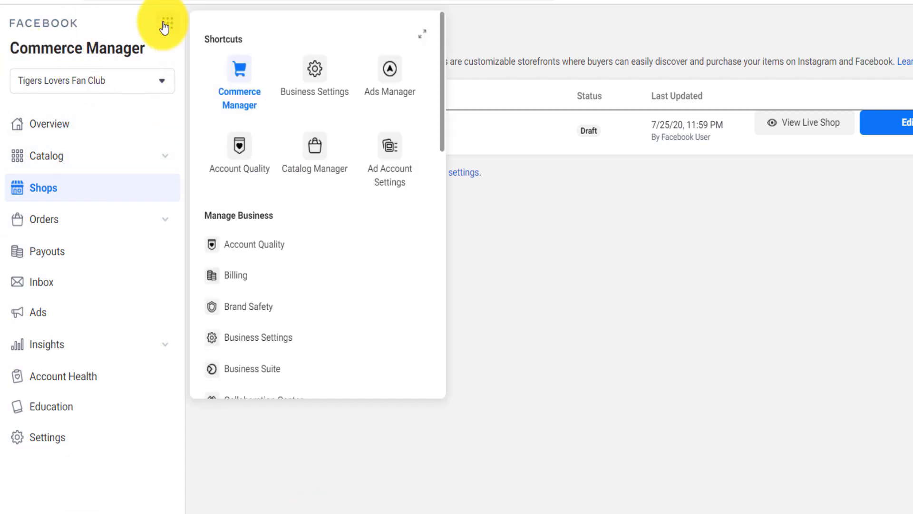
scroll(262, 329, down, 10)
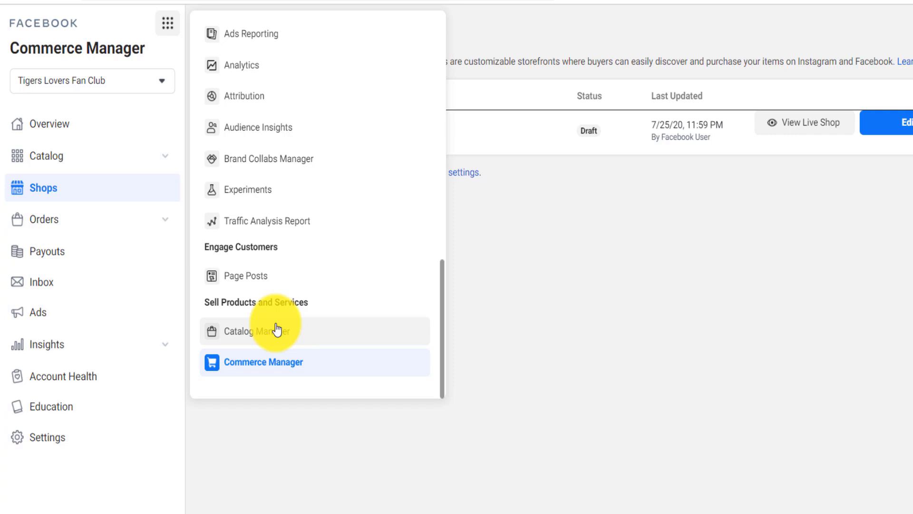
scroll(324, 234, up, 2)
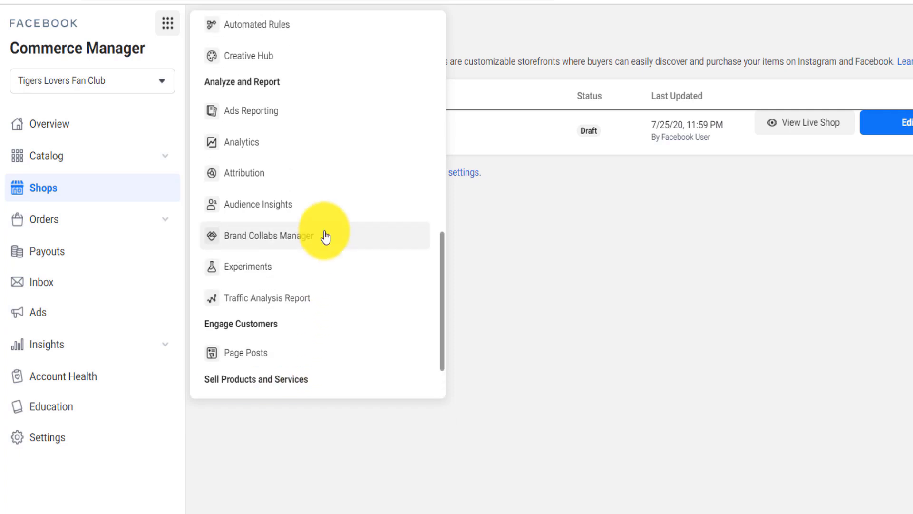
scroll(326, 236, down, 2)
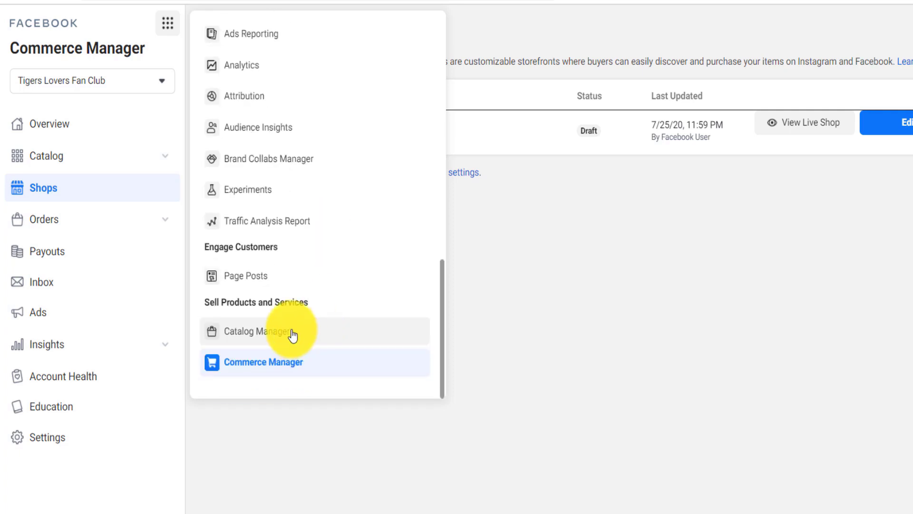
Go to Catalog Manager's Assets page for Tigers Lovers Fan Club, then reopen and dismiss the tools list.
click(265, 323)
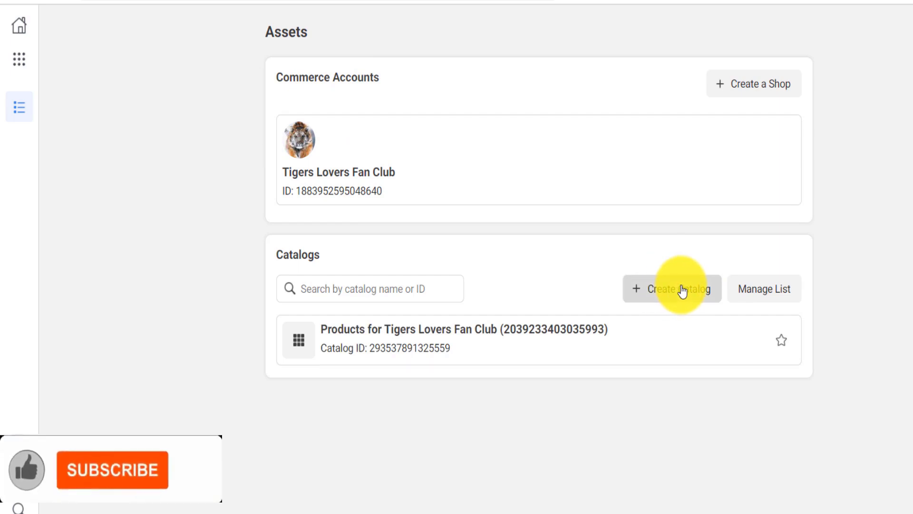
click(22, 67)
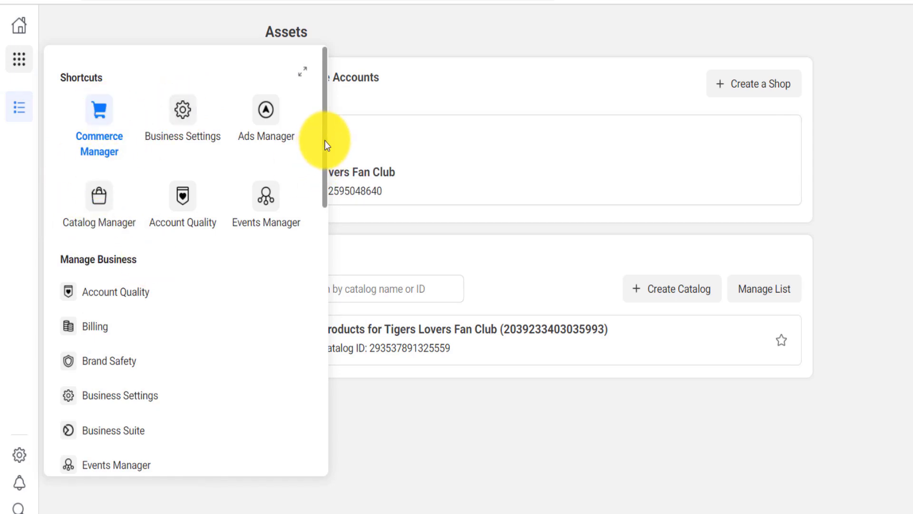
drag(327, 146, 327, 422)
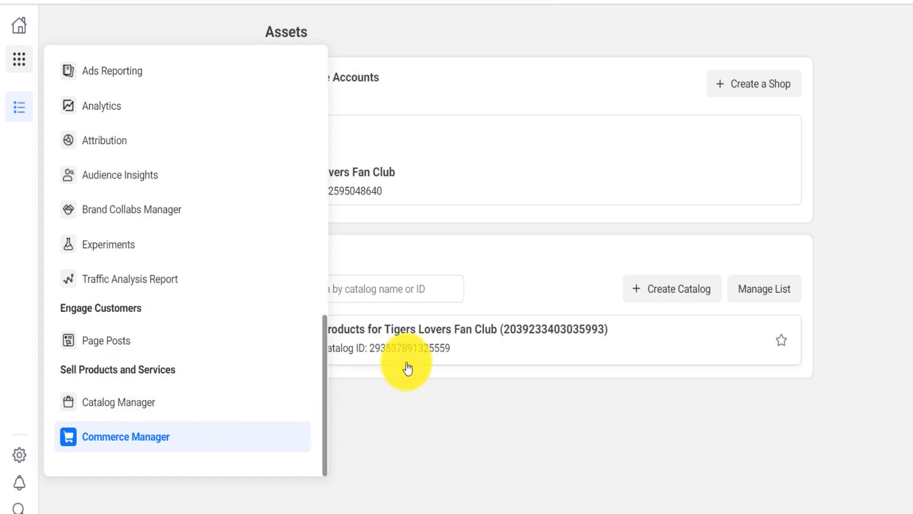
scroll(306, 133, up, 10)
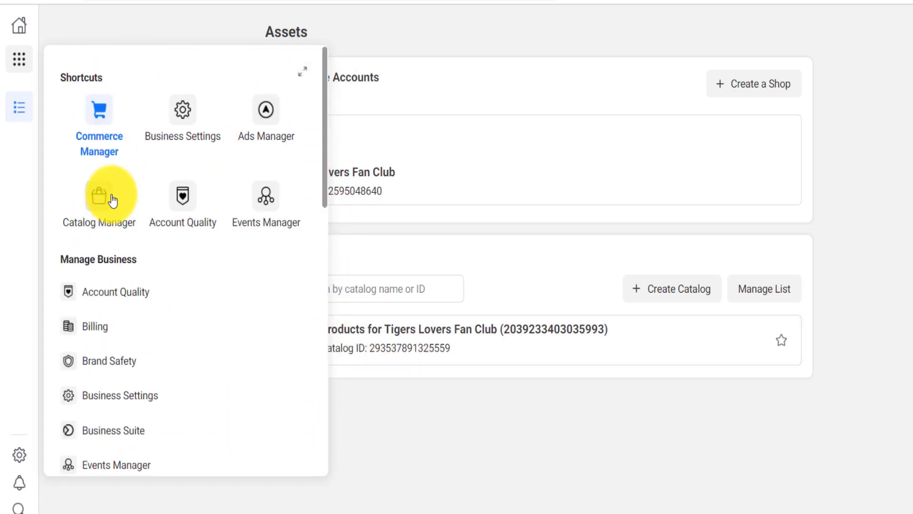
click(703, 425)
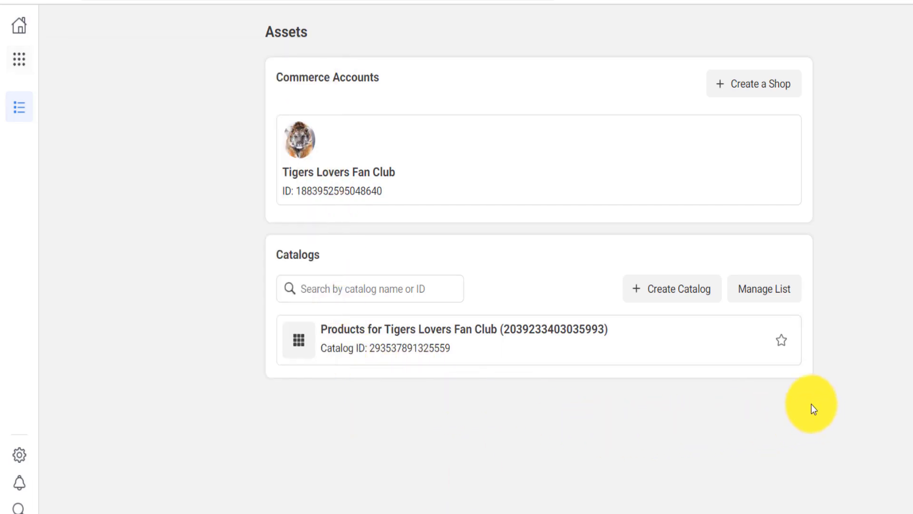
Create an Ecommerce catalog named Freetrepreneurs_Products and open it.
click(687, 294)
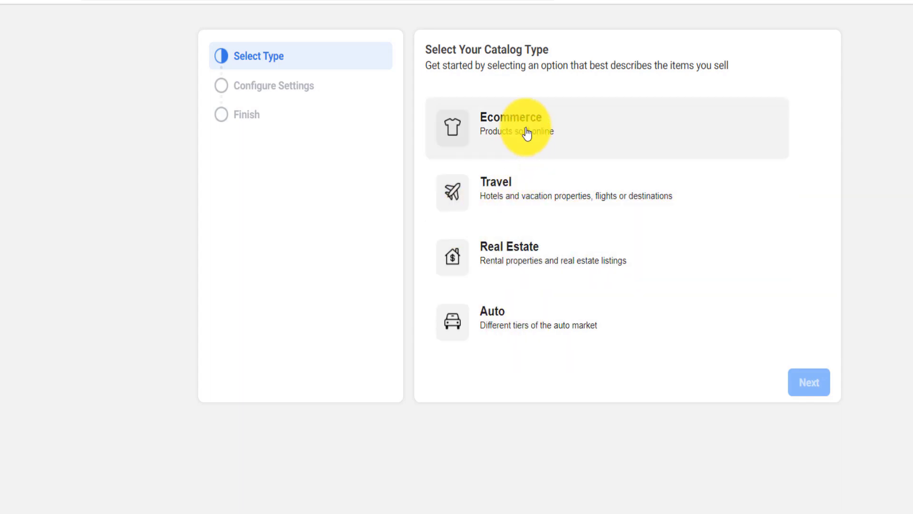
click(526, 134)
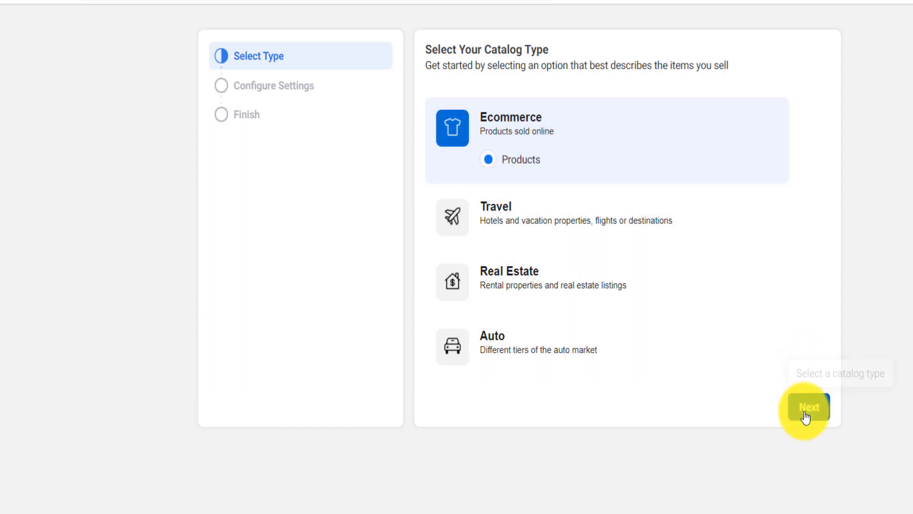
click(805, 410)
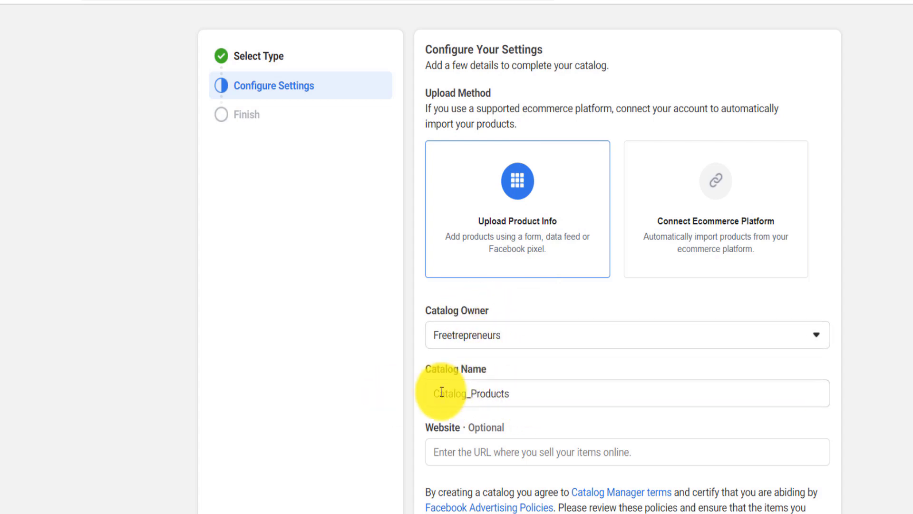
drag(466, 394, 410, 395)
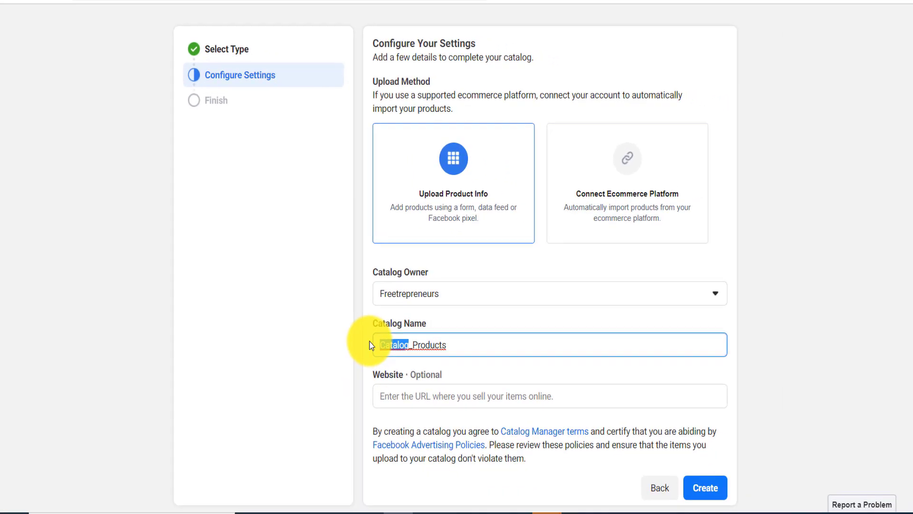
text(Fieetrepreneur)
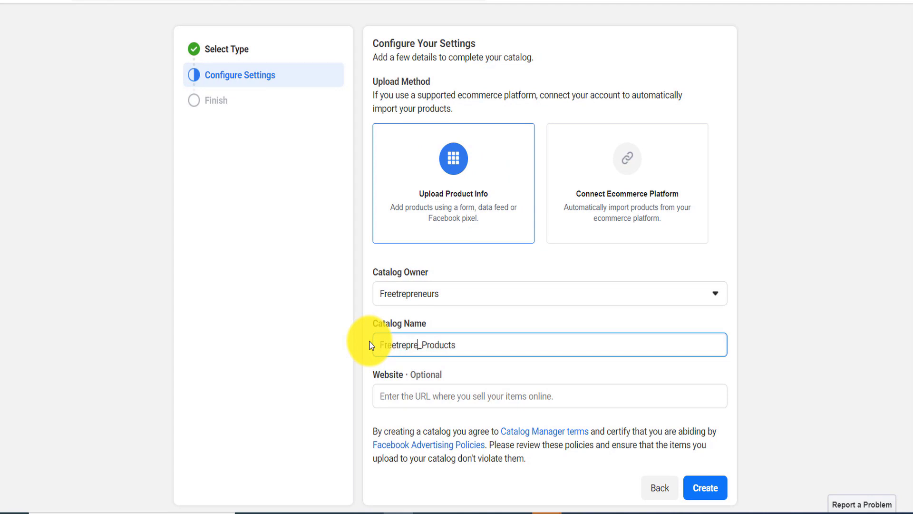
text(s)
click(413, 396)
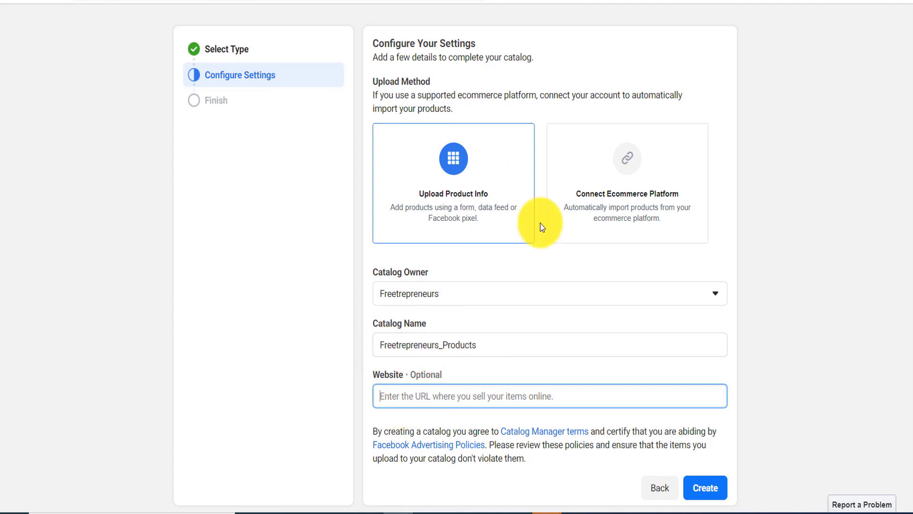
click(707, 488)
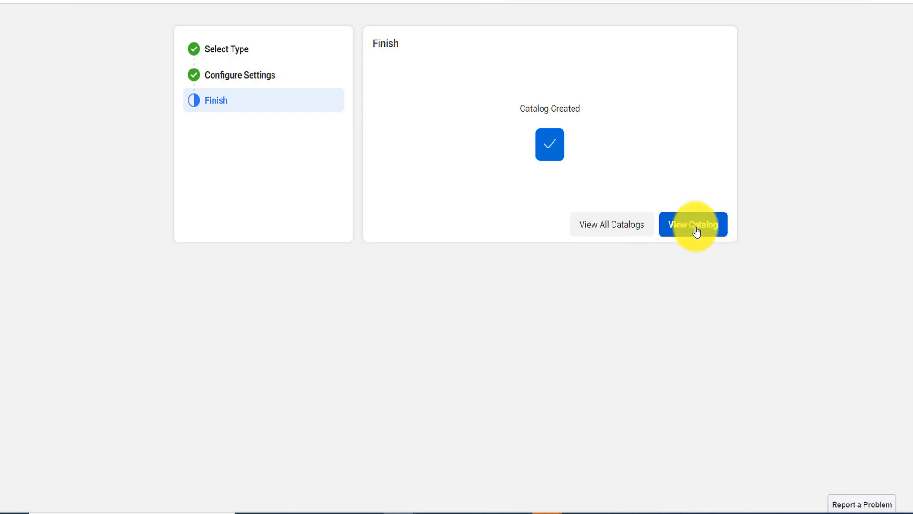
click(694, 226)
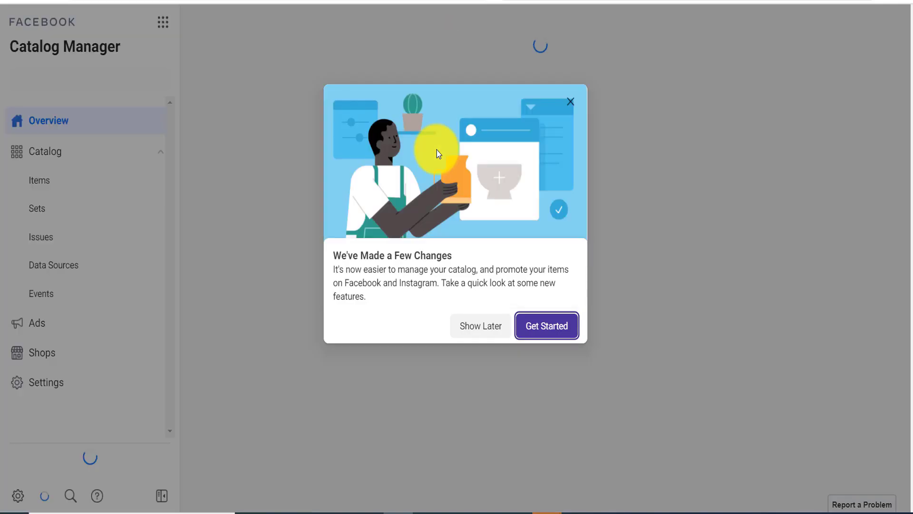
Dismiss the changes notice, then choose Add Products with the Use a Pixel method.
click(481, 326)
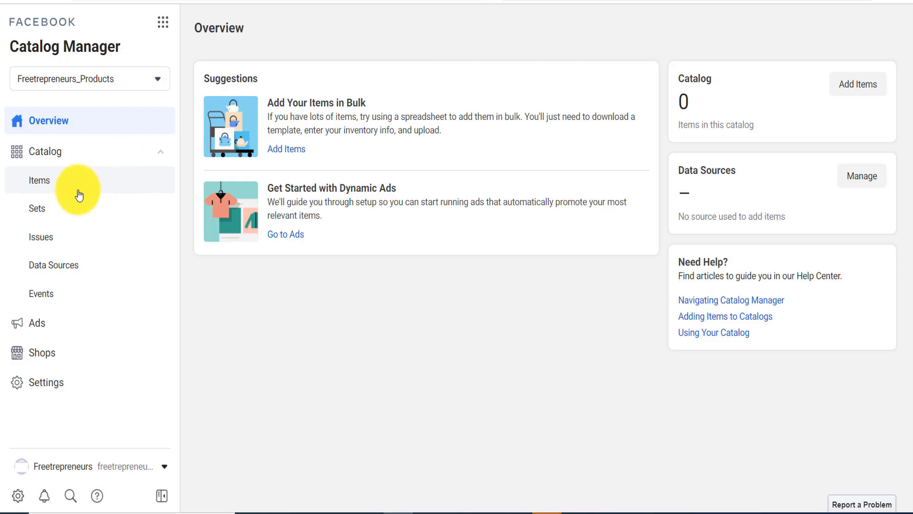
click(77, 193)
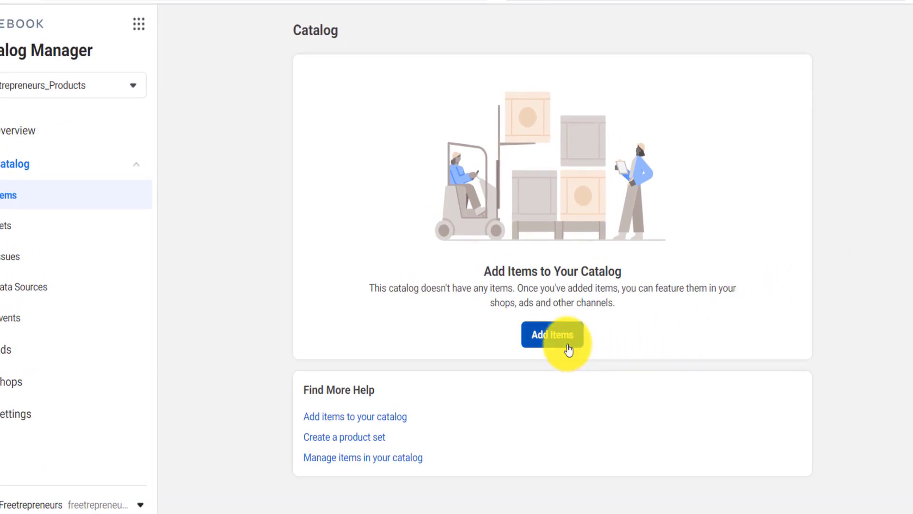
click(569, 349)
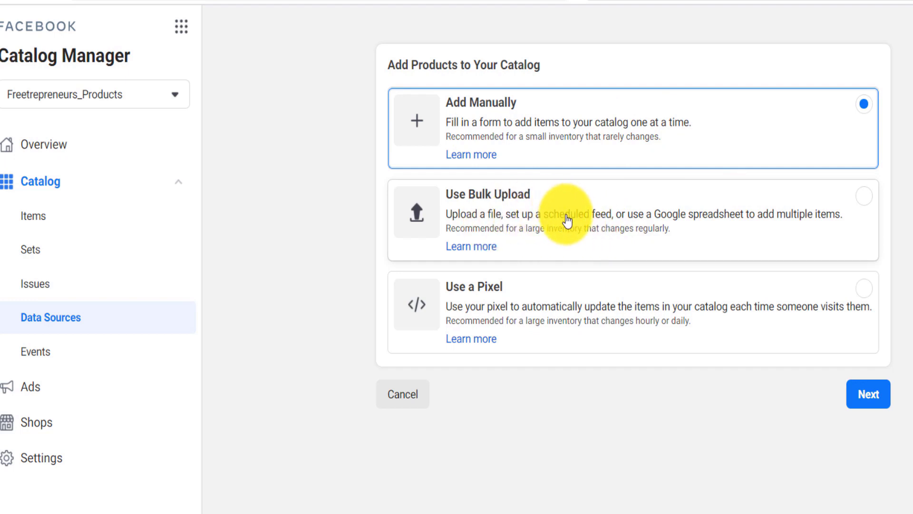
click(826, 295)
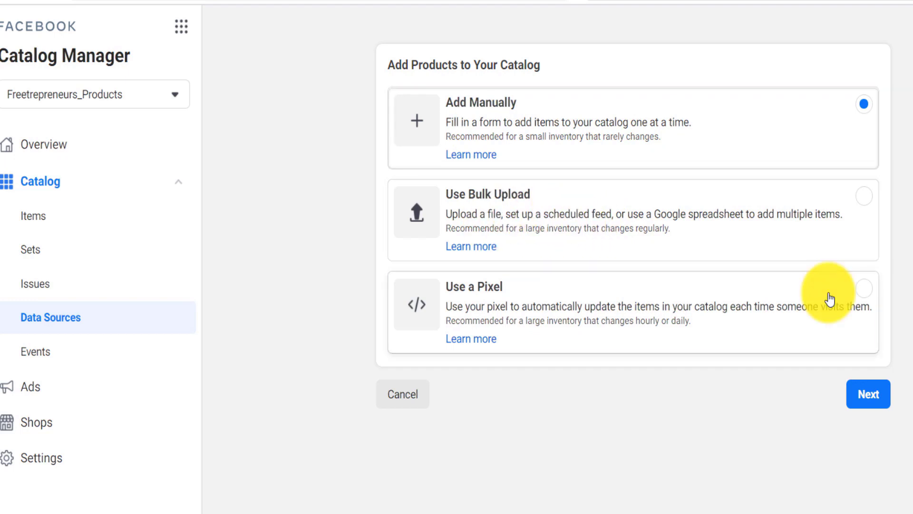
click(866, 402)
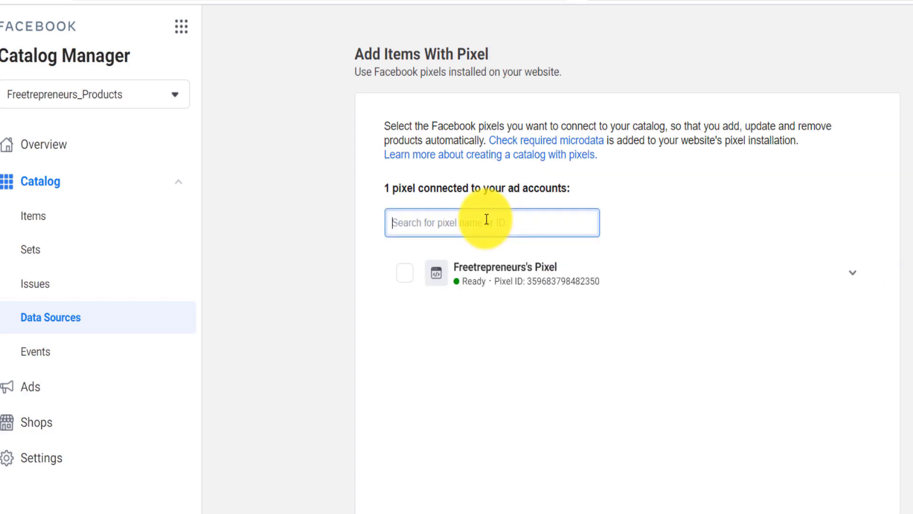
click(601, 288)
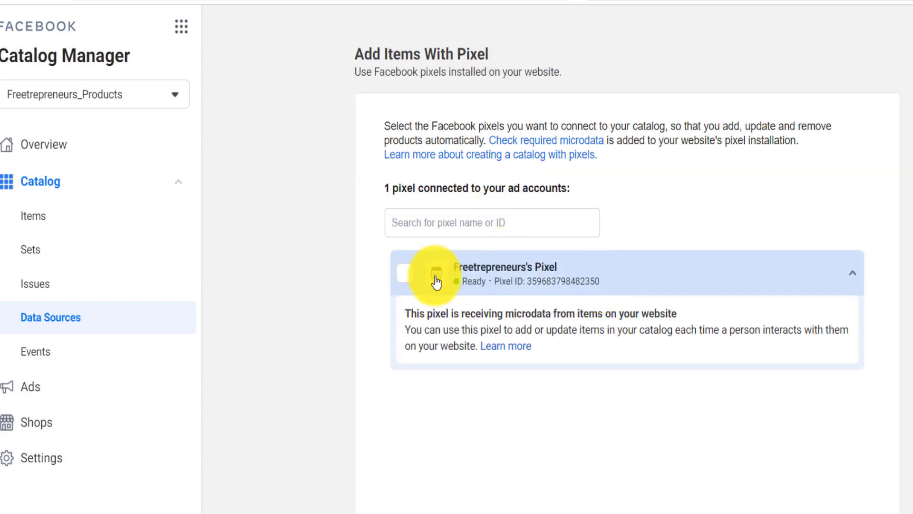
click(405, 275)
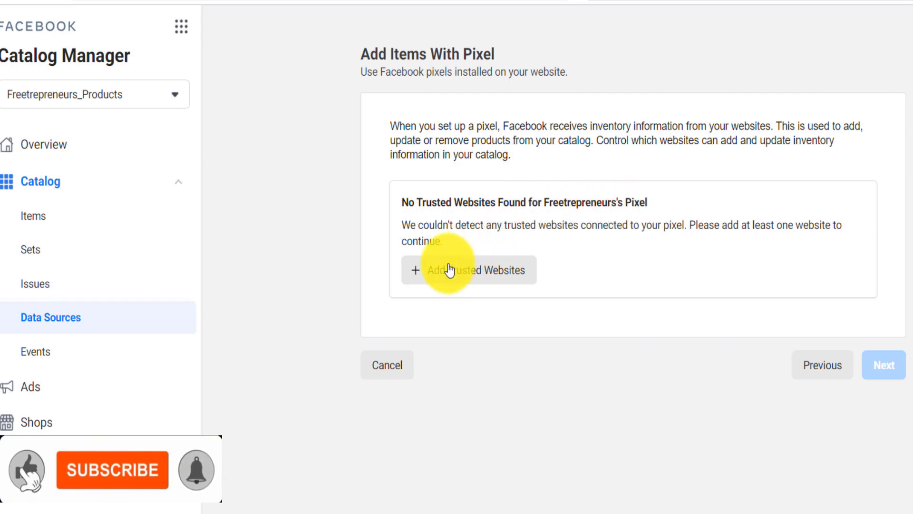
click(444, 270)
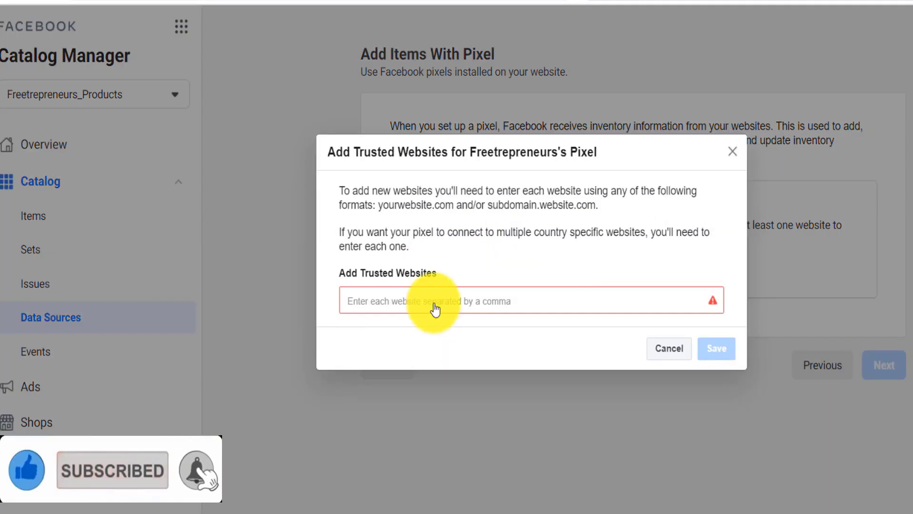
text(sold.basspace.com)
click(716, 348)
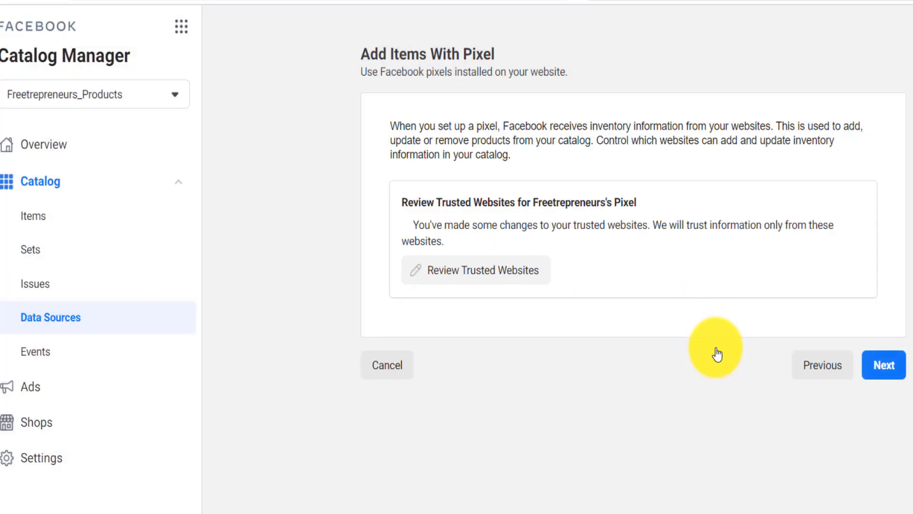
Keep USD as the default currency, add the pixel source, and view Data Sources.
click(883, 367)
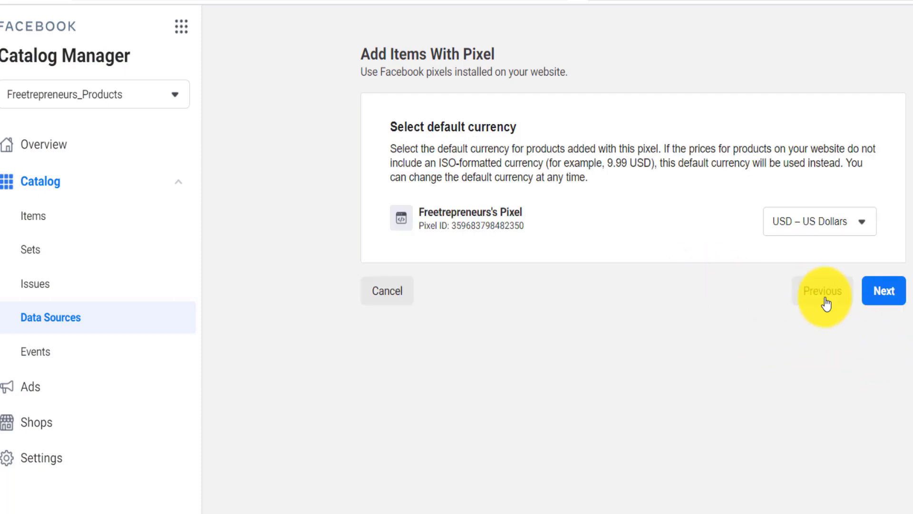
click(878, 299)
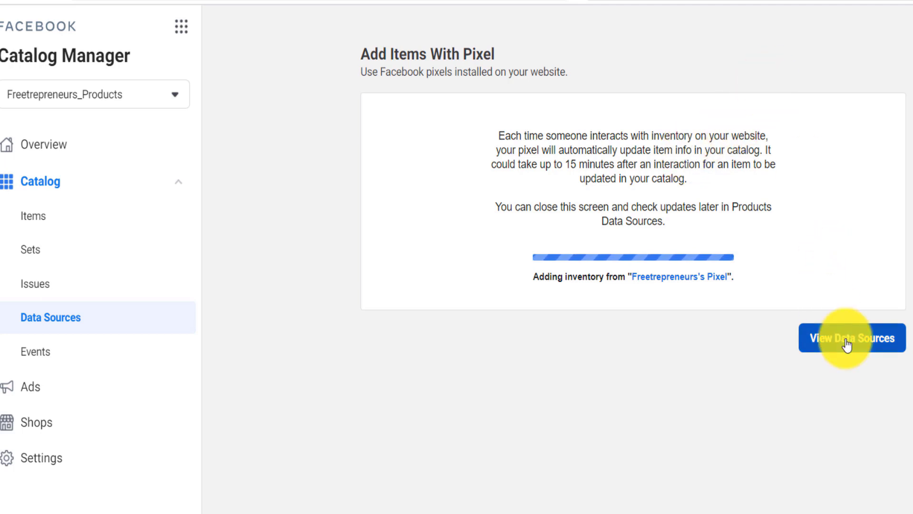
click(832, 338)
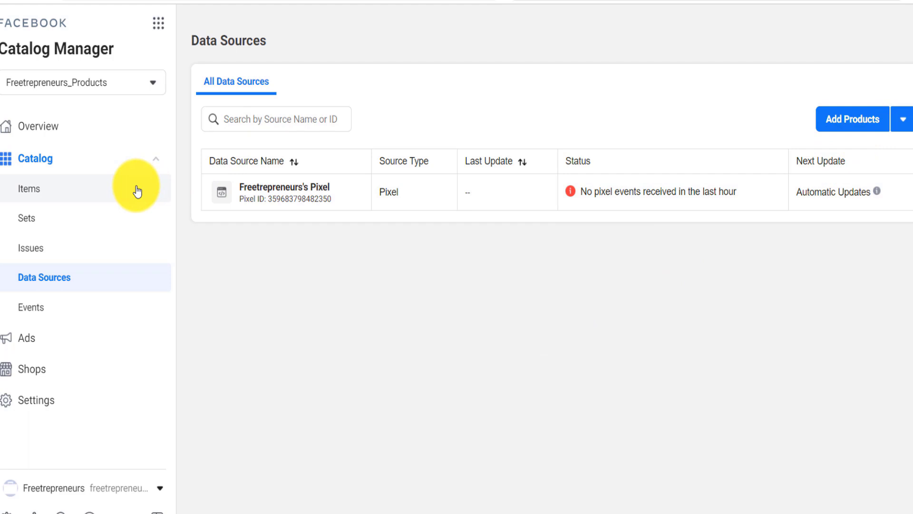
From Business Tools > Catalog Manager, start a new Ecommerce catalog.
click(159, 31)
click(233, 145)
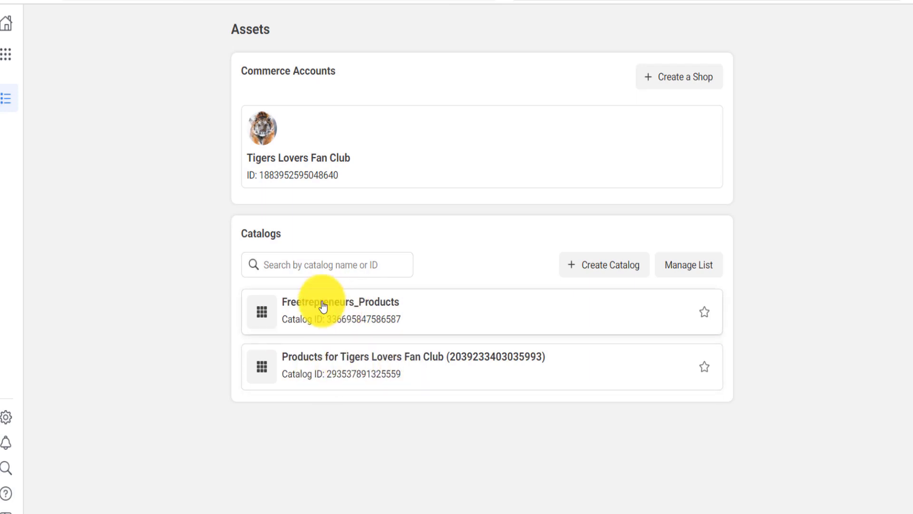
click(620, 270)
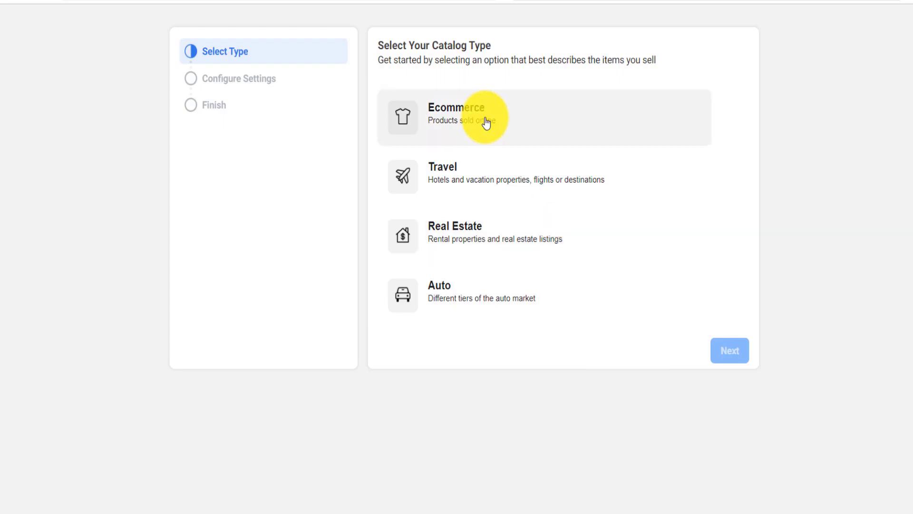
click(477, 124)
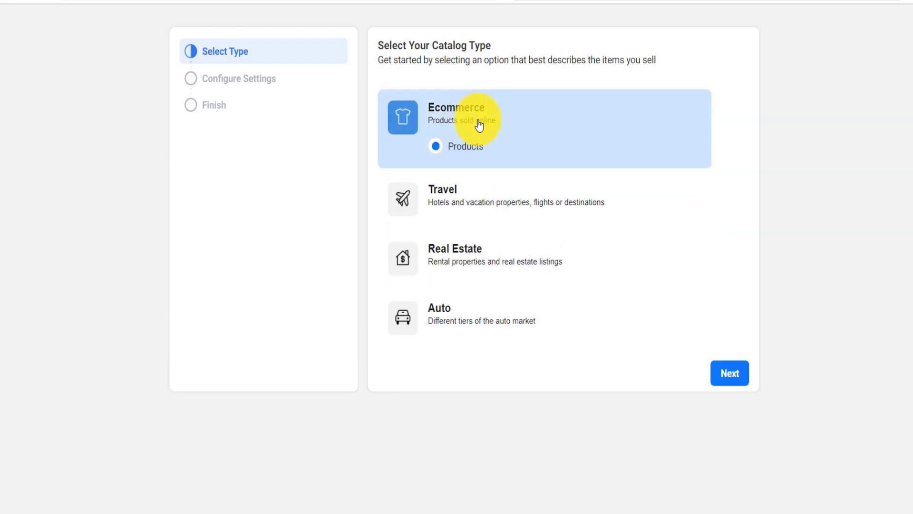
click(737, 378)
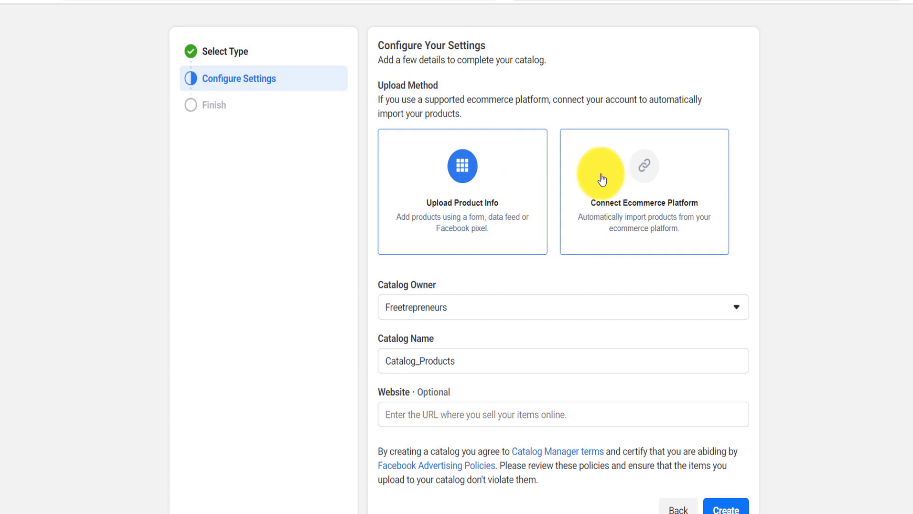
Connect the catalog to WooCommerce and download the Facebook Pixel Extension zip.
click(658, 199)
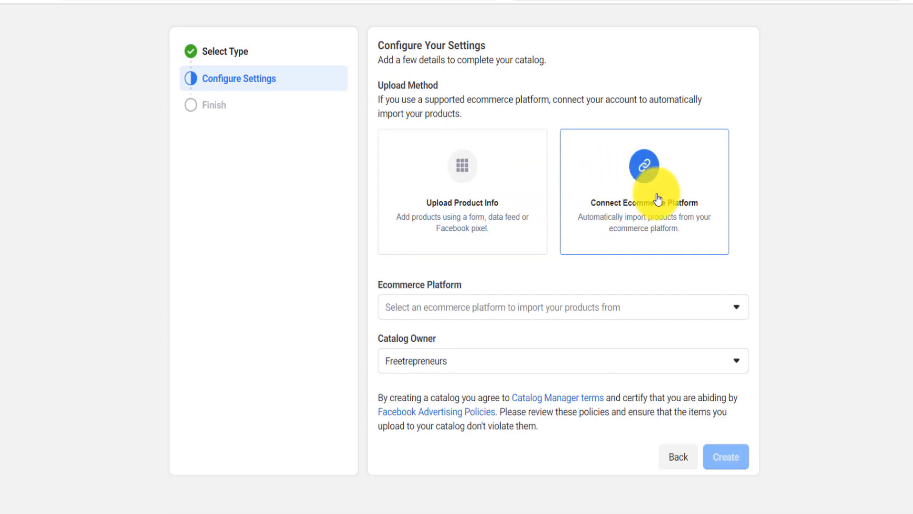
click(737, 308)
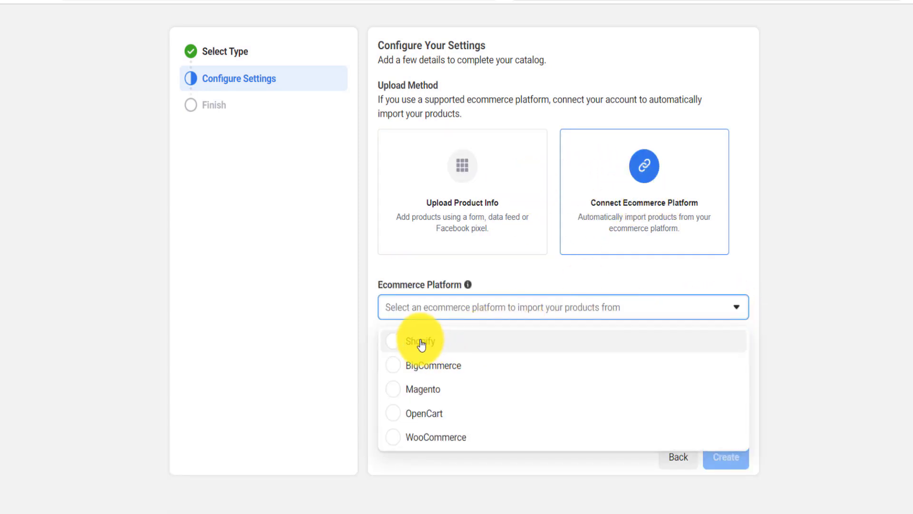
click(412, 442)
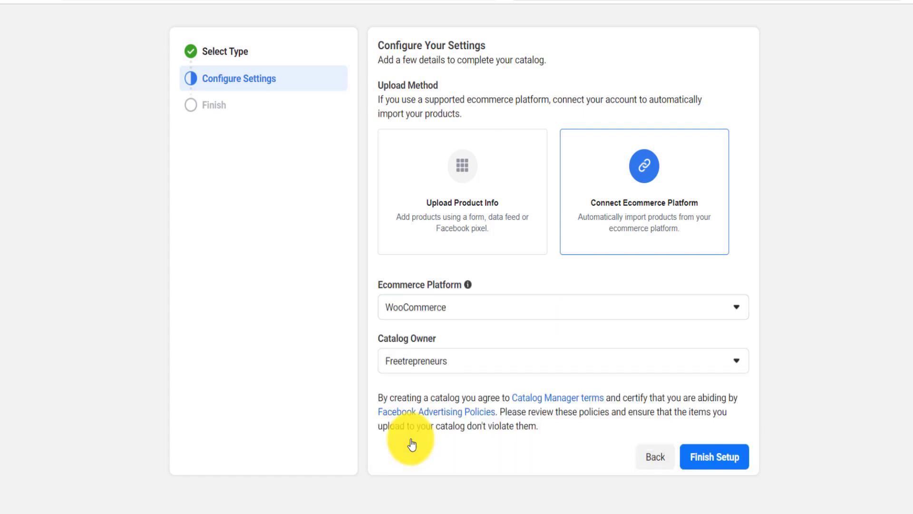
click(702, 458)
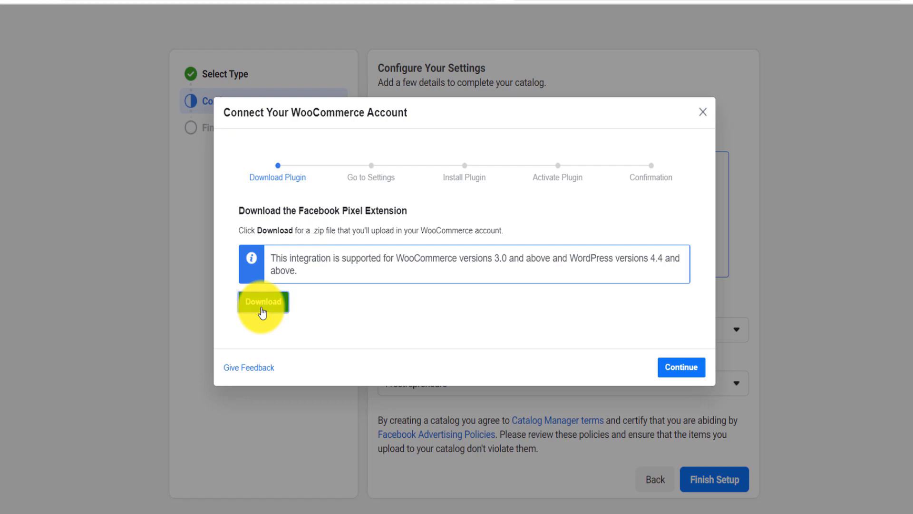
click(262, 309)
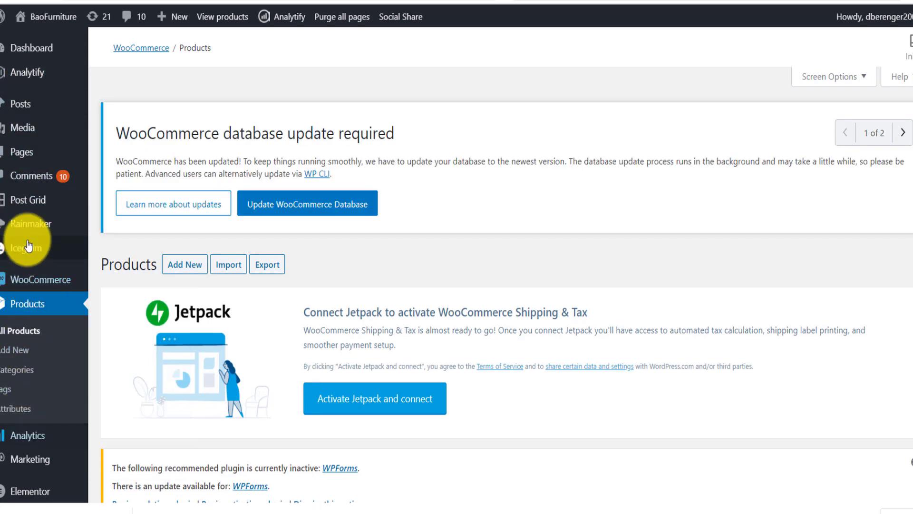
Go to the WordPress Plugins > Add New page.
scroll(28, 246, down, 5)
mouse_move(24, 389)
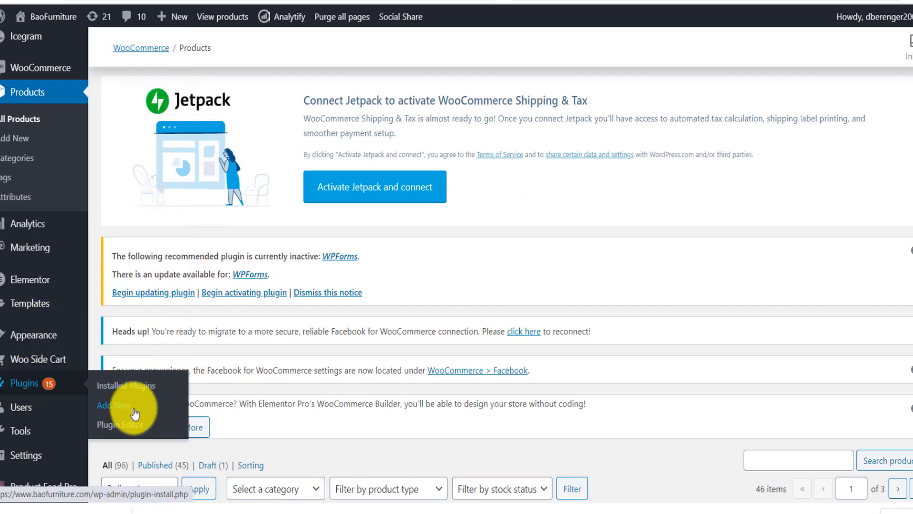
click(115, 412)
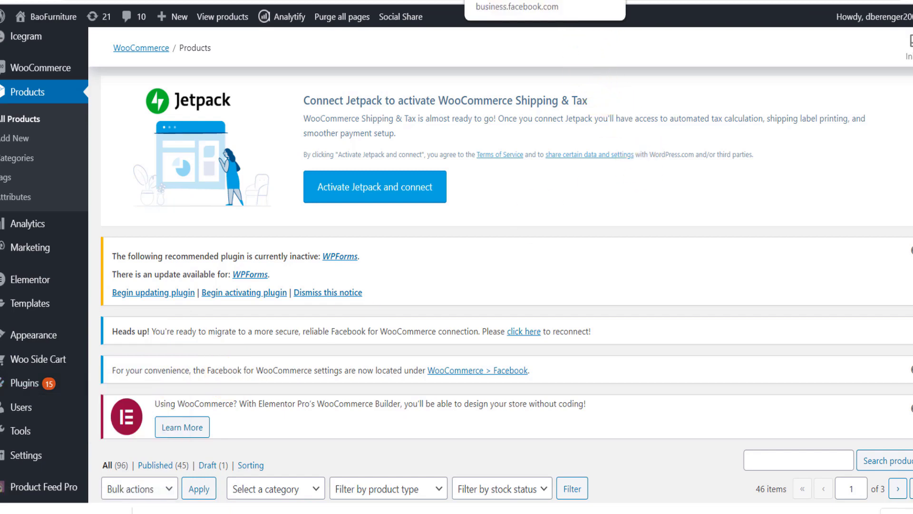
click(523, 1)
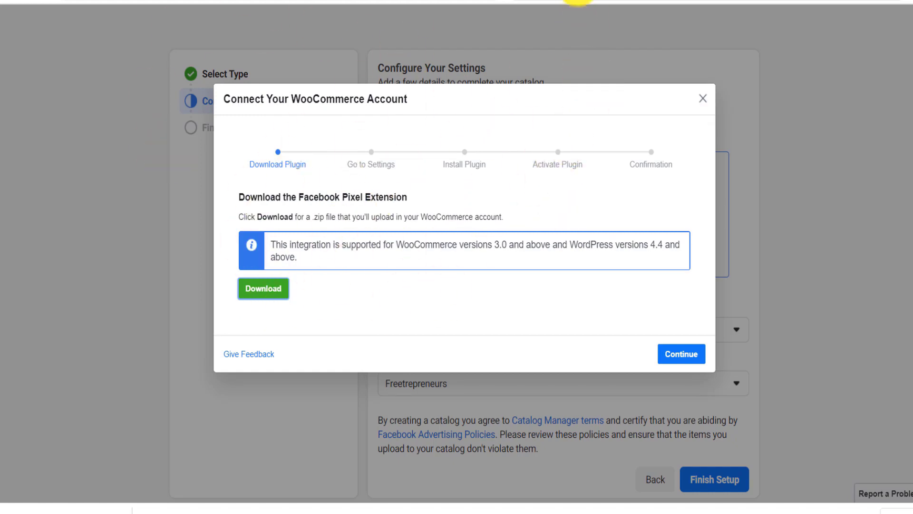
click(276, 2)
scroll(222, 78, up, 5)
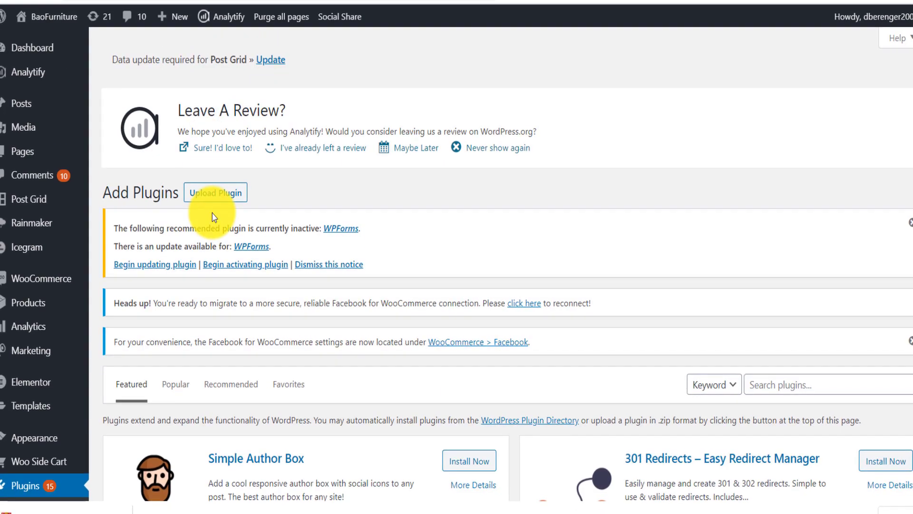
Upload the facebook-for-woocommerce zip and install it.
click(218, 188)
scroll(416, 408, down, 4)
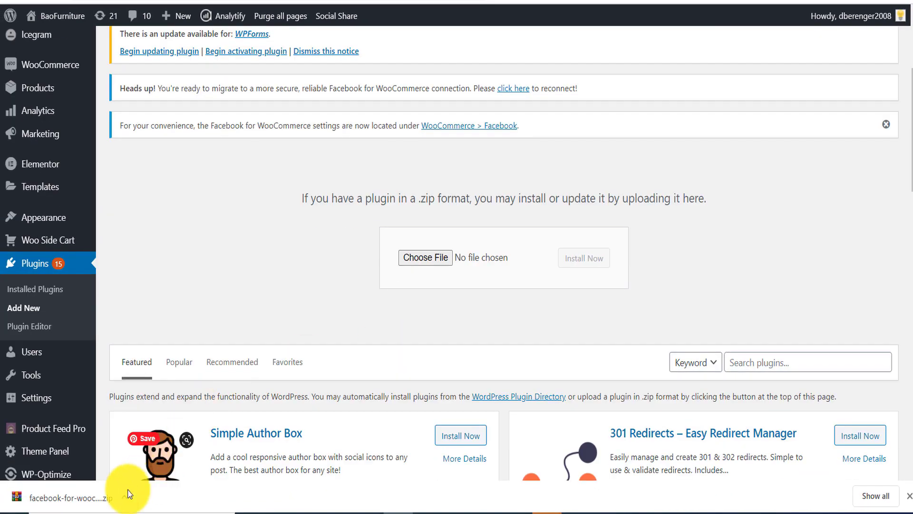
drag(56, 498, 428, 259)
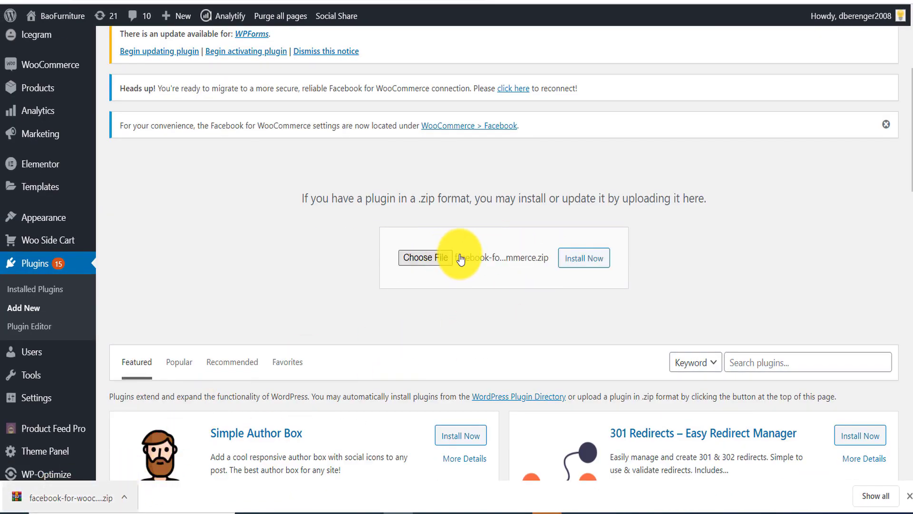
click(585, 259)
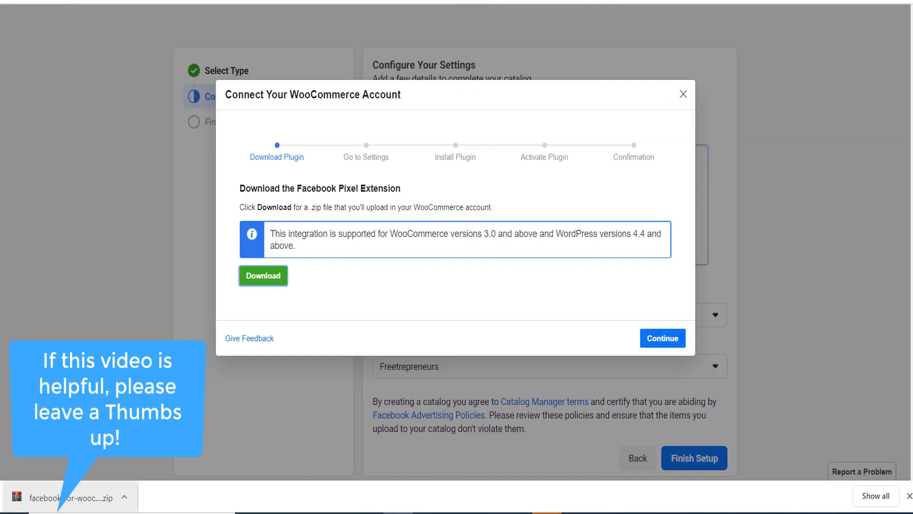
Continue through Go to Settings, Install Plugin and Activate Plugin, then go to Catalog Manager.
click(664, 338)
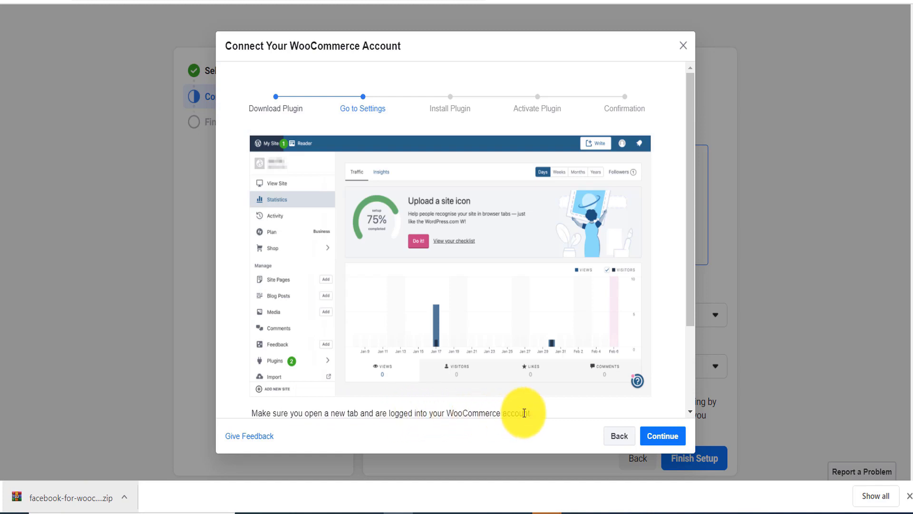
scroll(547, 328, down, 2)
scroll(531, 326, down, 1)
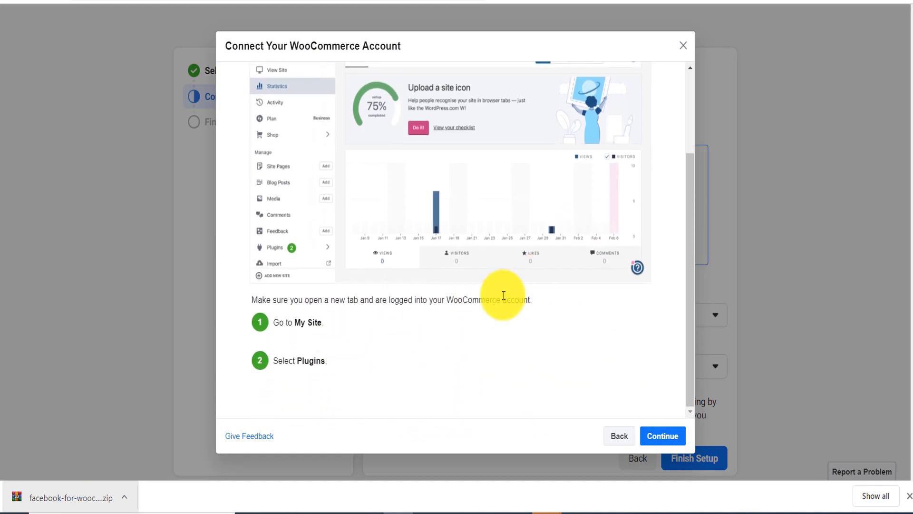
click(662, 436)
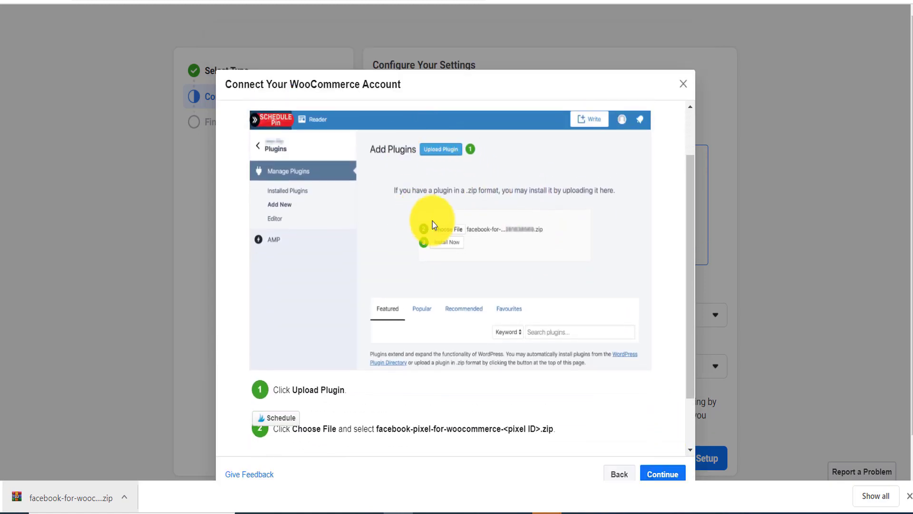
scroll(432, 221, up, 2)
scroll(566, 327, down, 3)
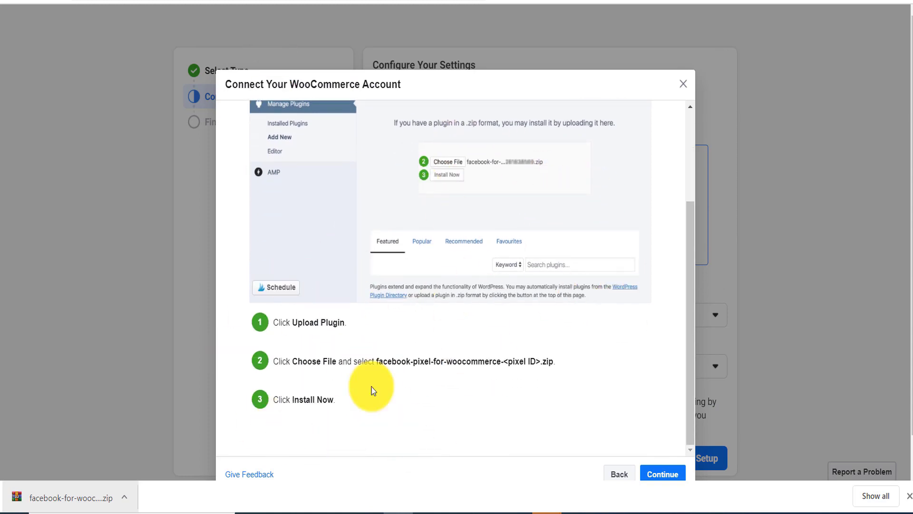
click(662, 474)
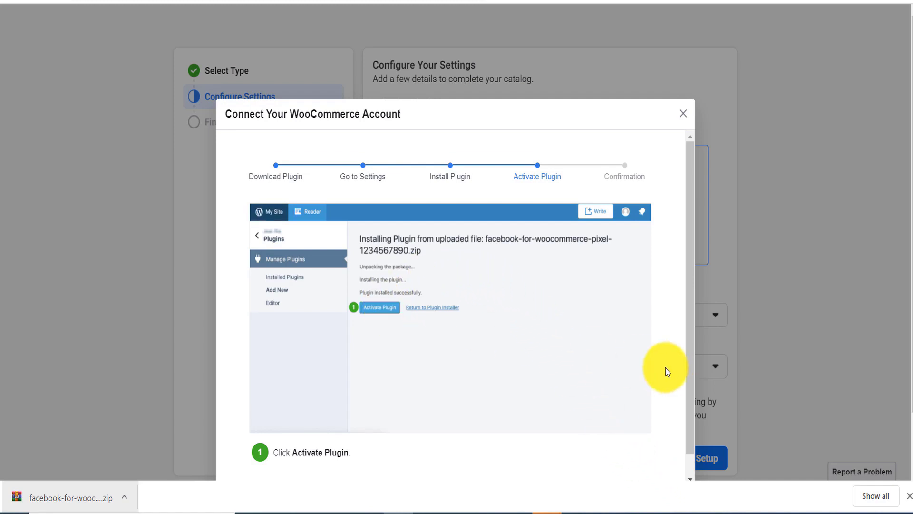
scroll(665, 371, down, 1)
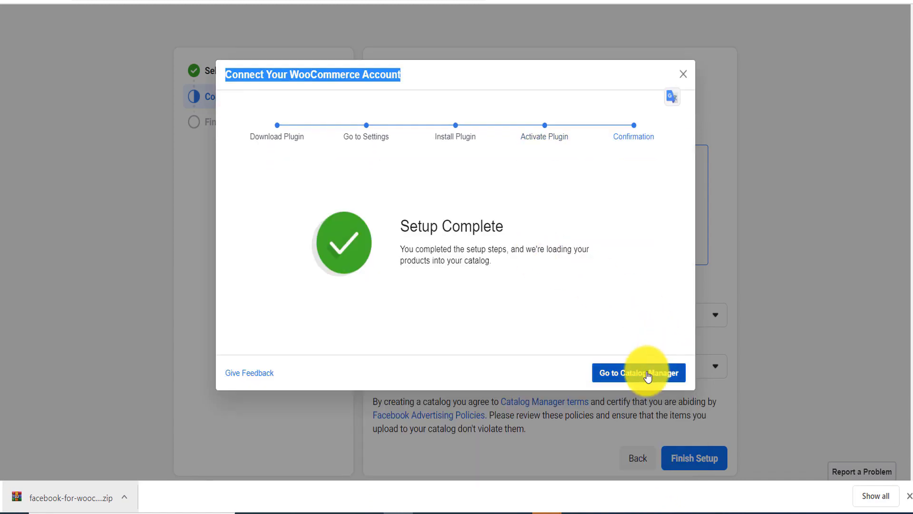
click(647, 374)
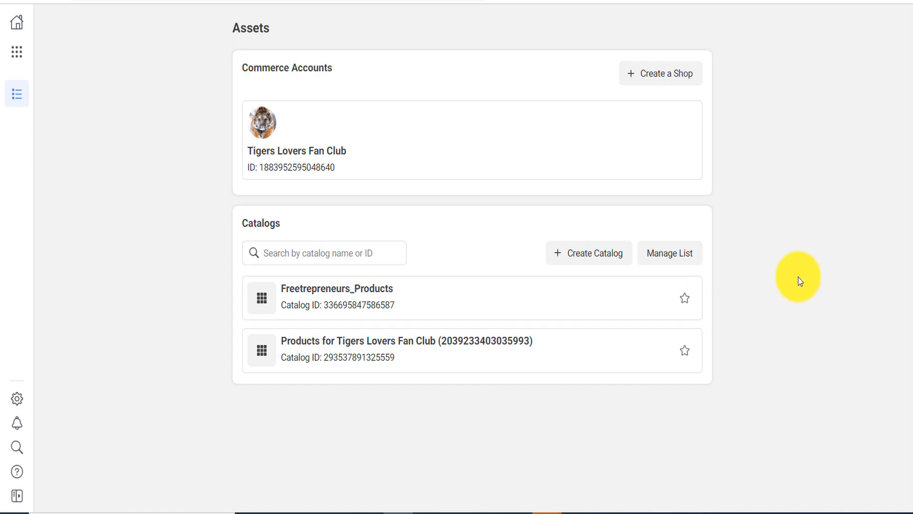
Create an Ecommerce catalog Catalog_Products_2 using Upload Product Info, no website, and open it.
click(564, 258)
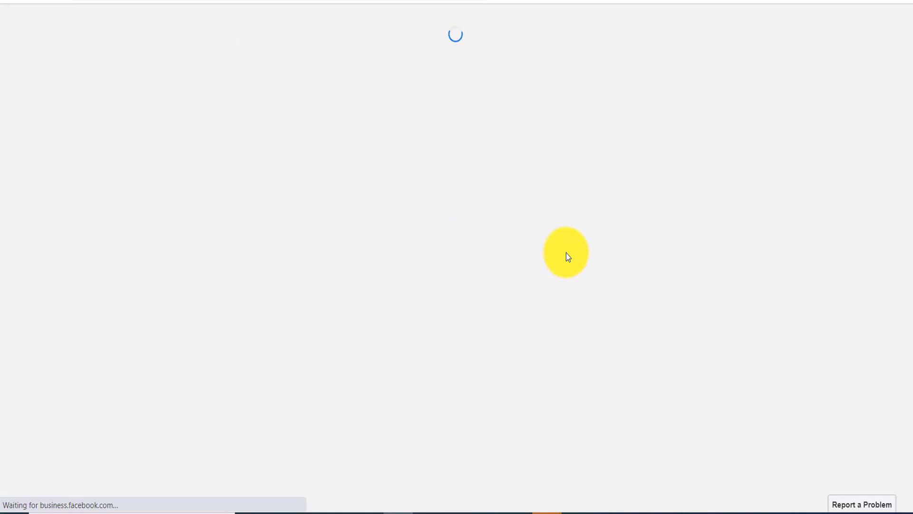
click(494, 117)
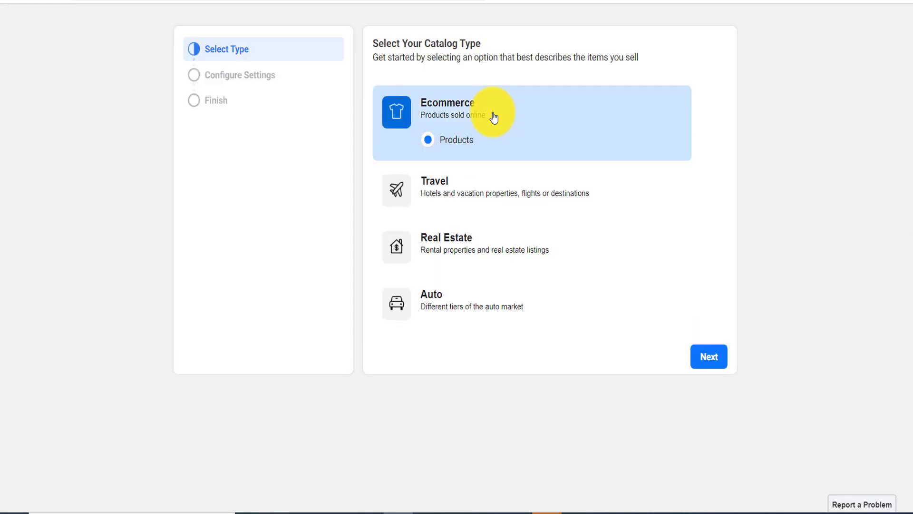
click(707, 354)
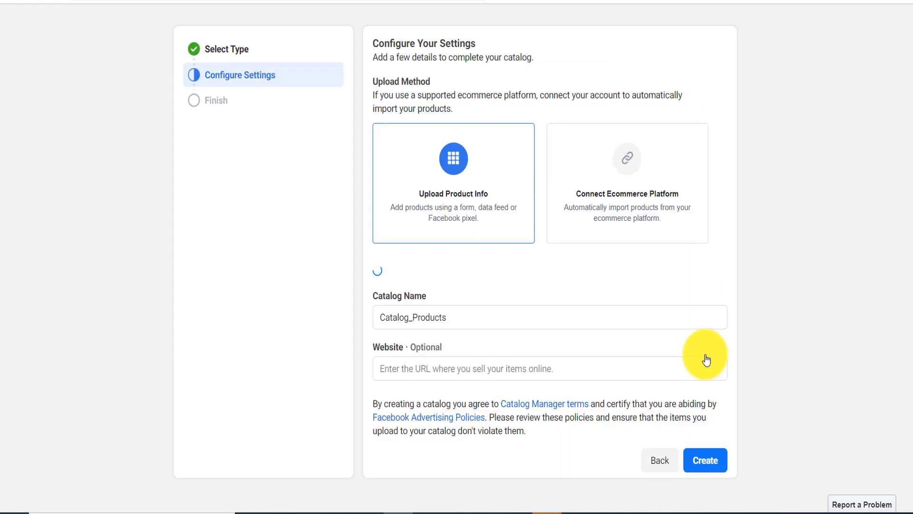
click(446, 196)
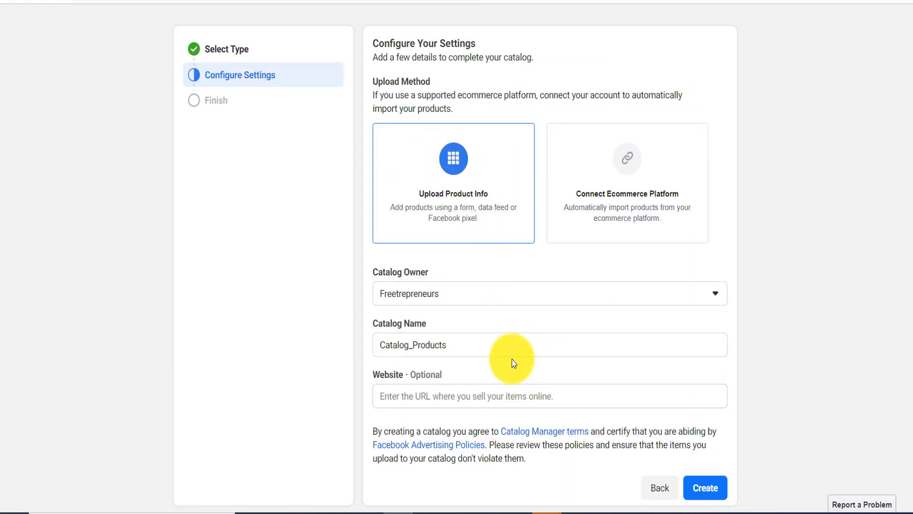
click(453, 395)
click(707, 417)
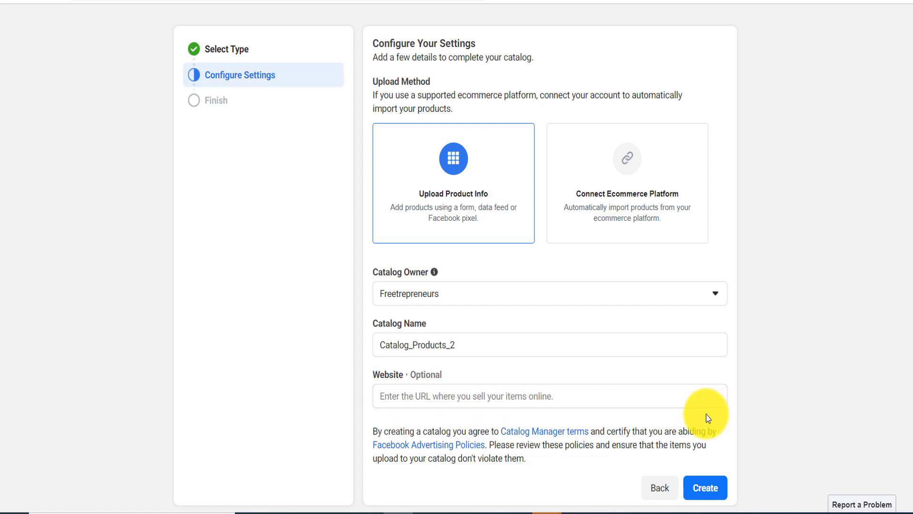
click(446, 394)
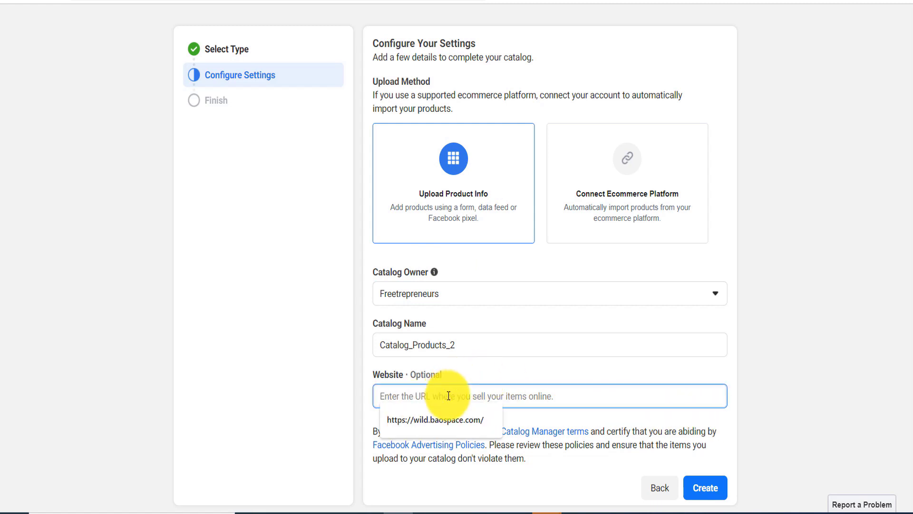
click(677, 416)
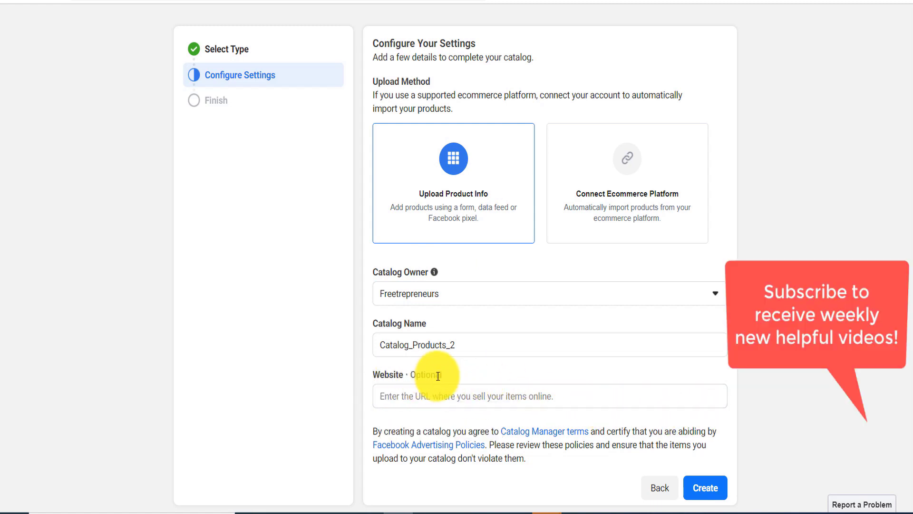
click(710, 493)
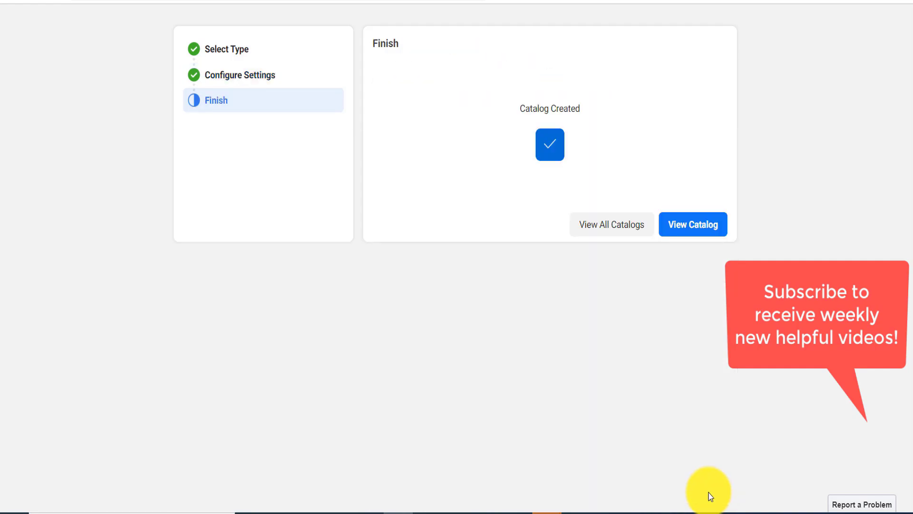
click(691, 225)
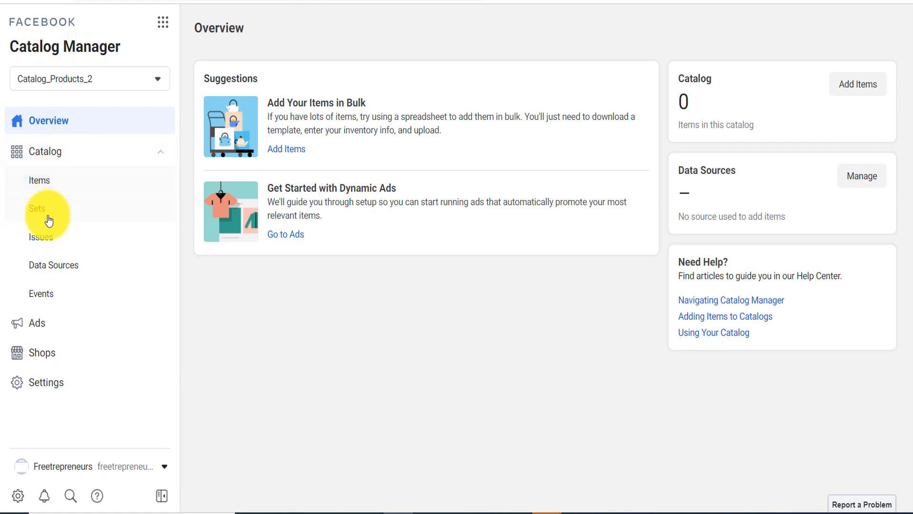
From Data Sources, add products via Bulk Upload with the Scheduled feed option.
click(57, 270)
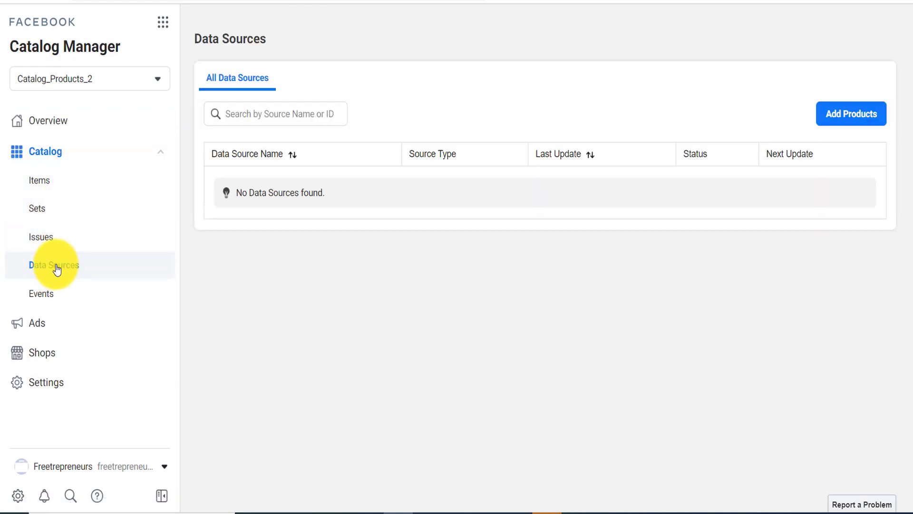
click(849, 120)
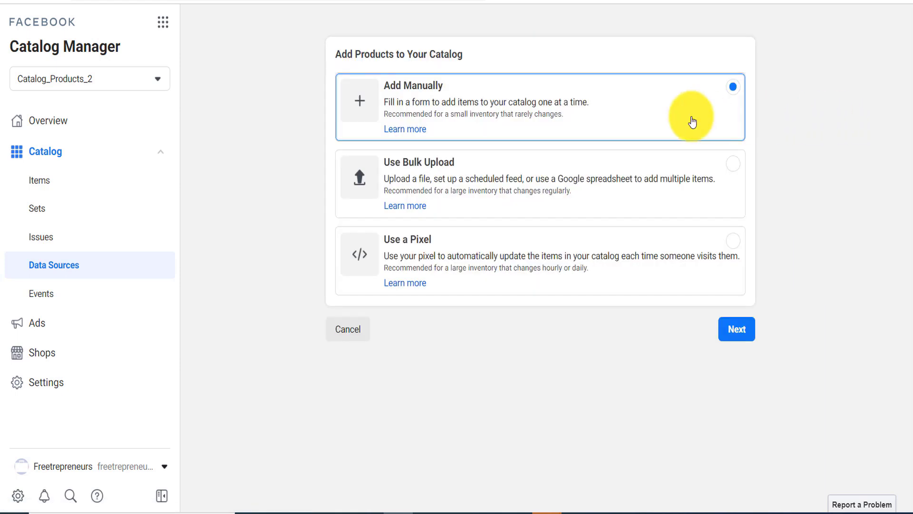
click(462, 184)
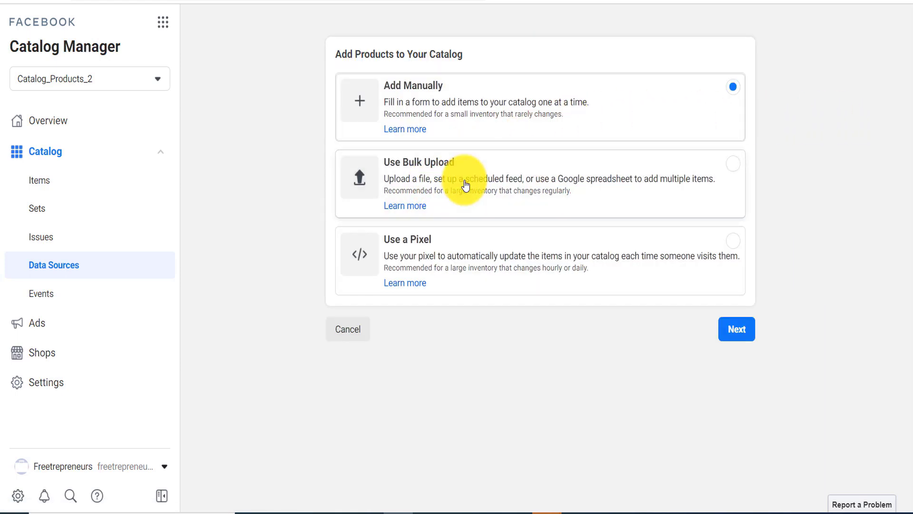
click(737, 329)
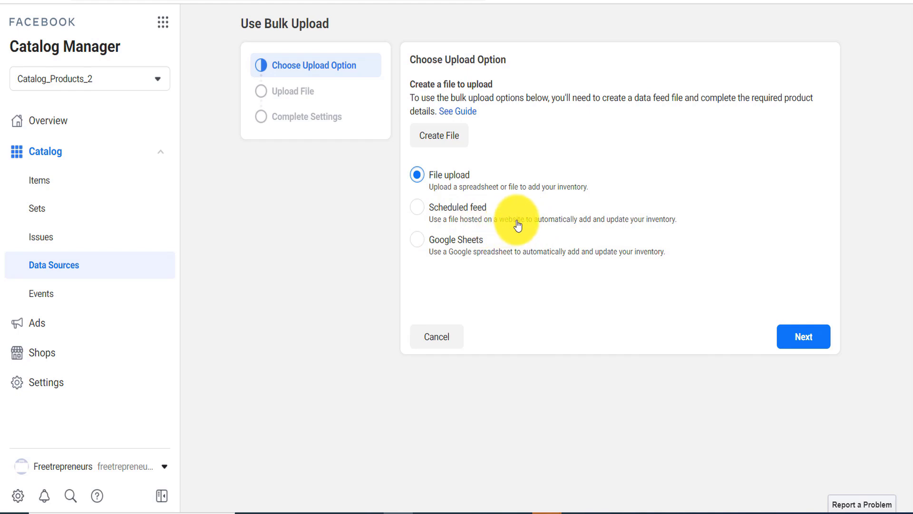
click(417, 208)
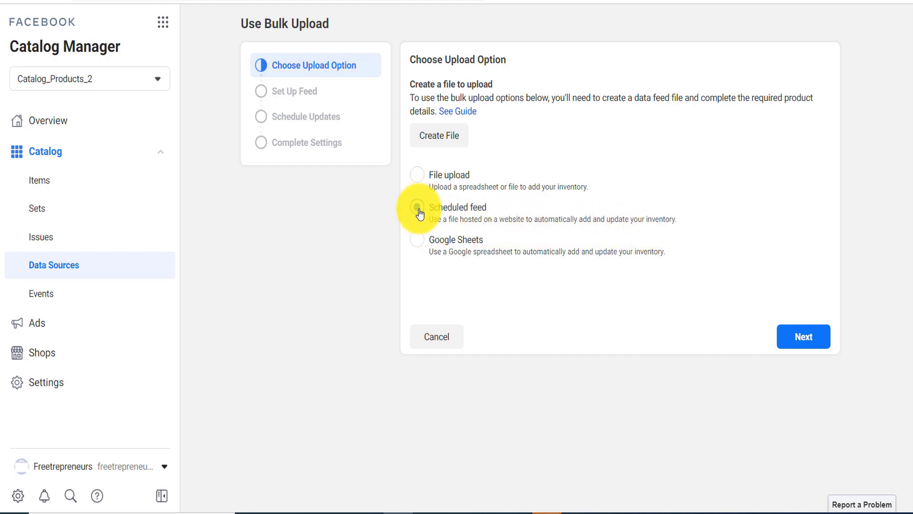
click(814, 341)
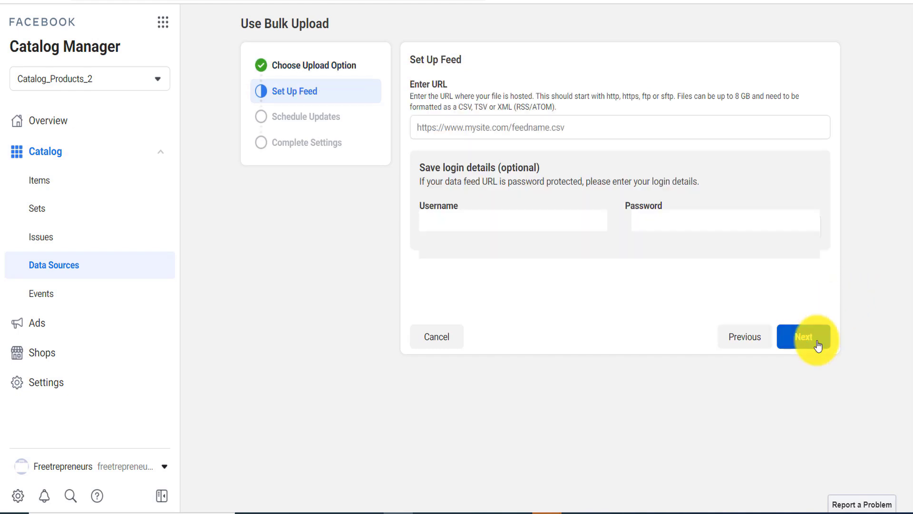
Highlight the feed URL notes: login details, hosting instruction, CSV/TSV/XML formats, 8 GB size limit.
mouse_move(554, 216)
mouse_down()
mouse_move(491, 190)
mouse_move(497, 196)
mouse_up()
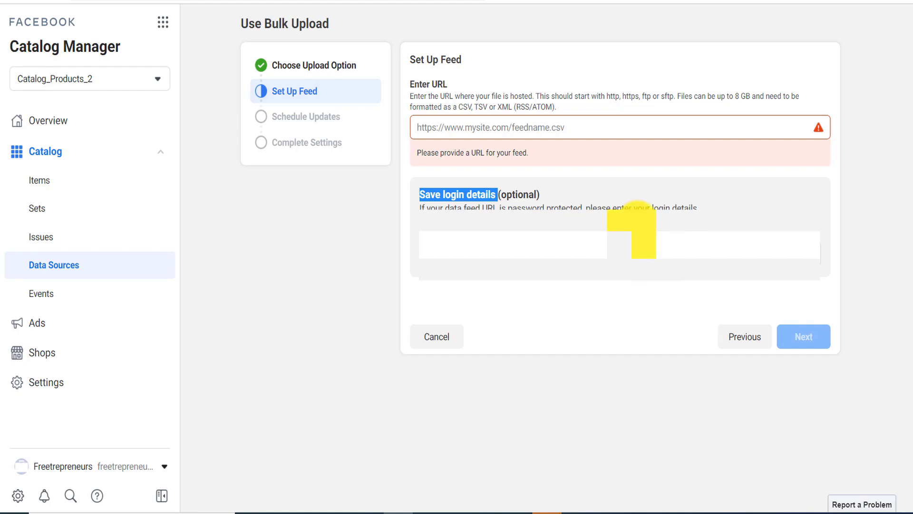
click(608, 222)
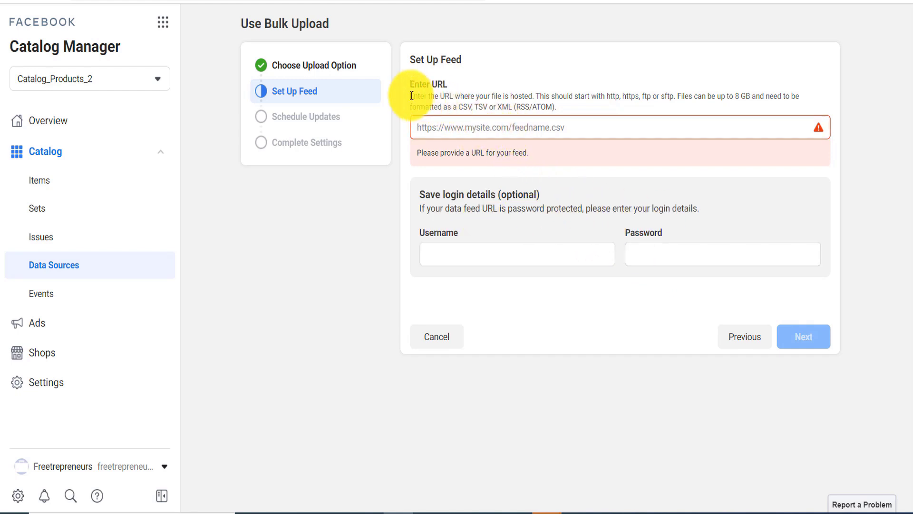
drag(412, 95, 526, 94)
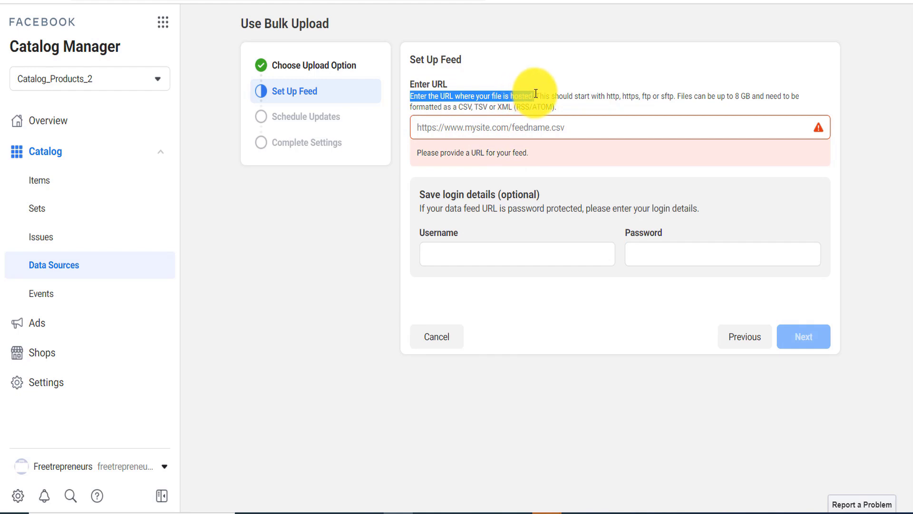
drag(550, 92, 535, 96)
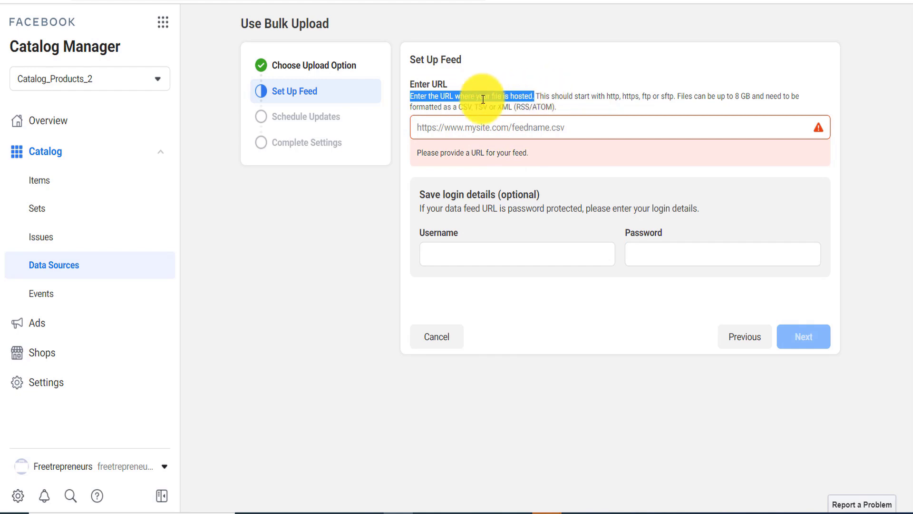
drag(460, 106, 505, 107)
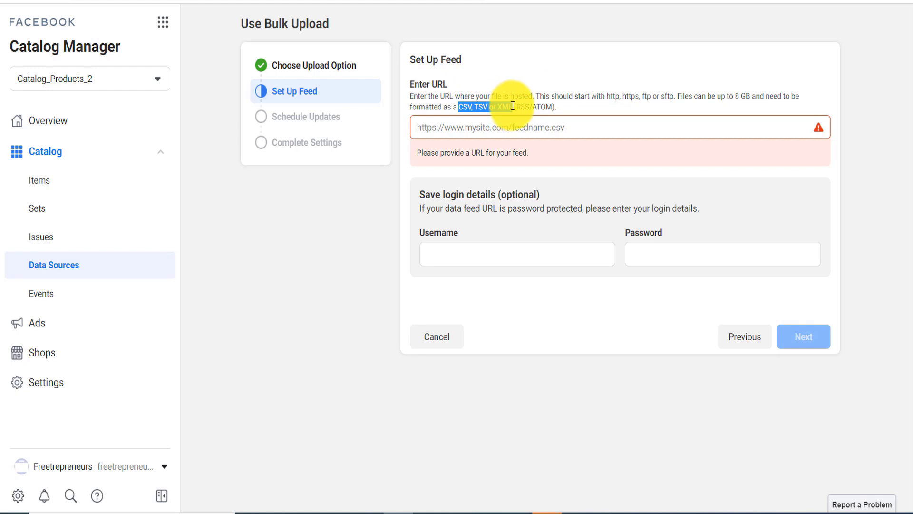
drag(679, 96, 740, 95)
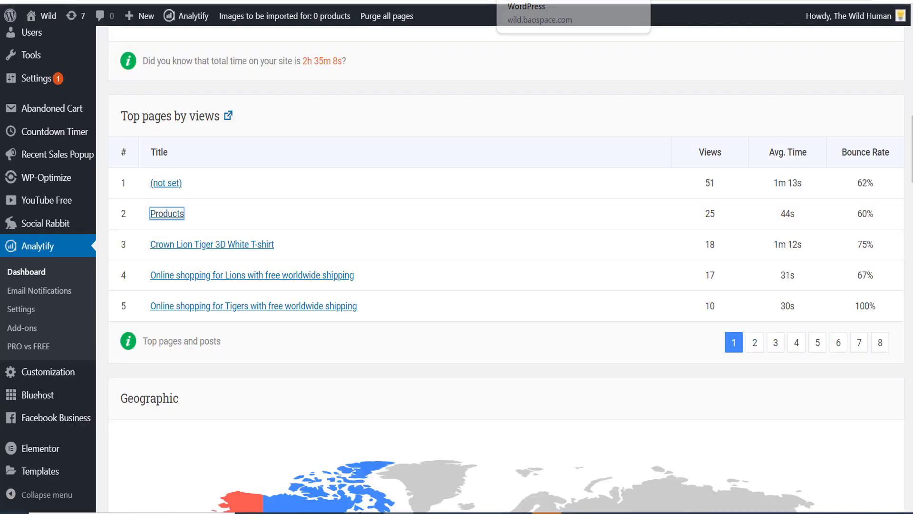
In the WordPress dashboard, open Facebook Business > Product feed.
click(547, 2)
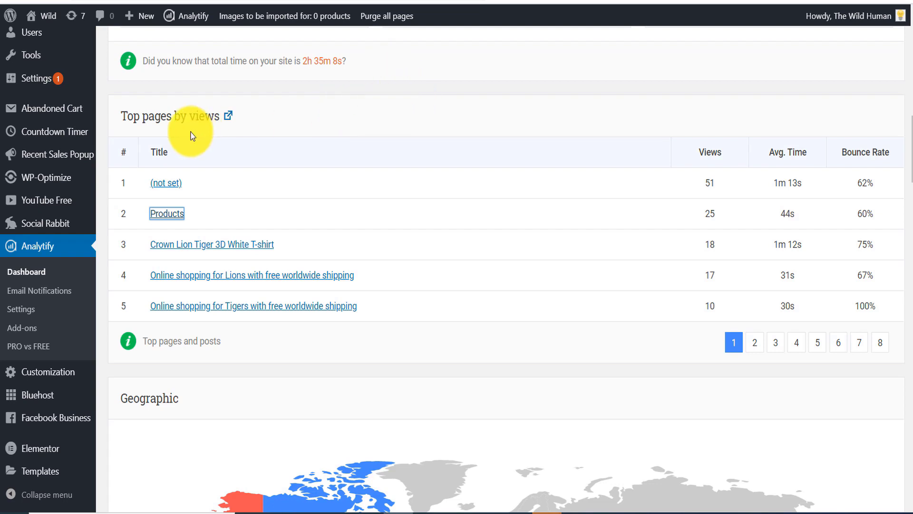
mouse_move(174, 141)
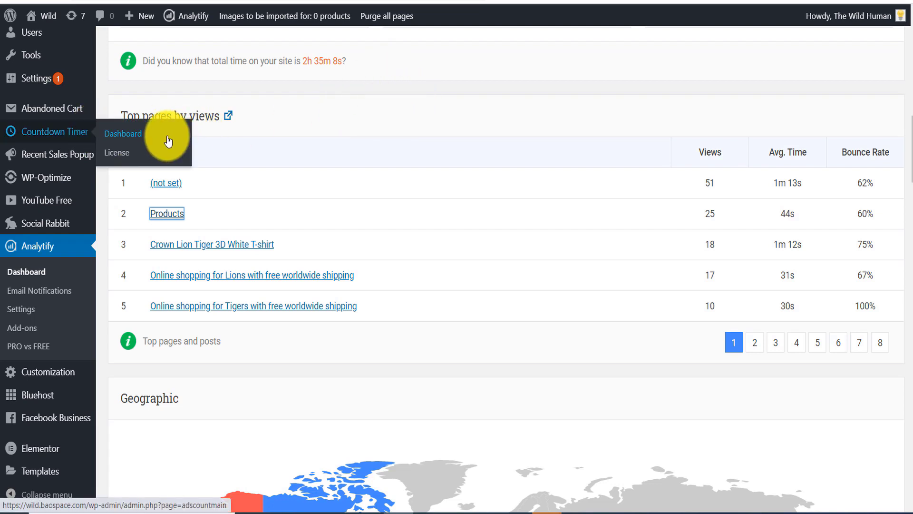
scroll(38, 375, down, 3)
mouse_move(52, 421)
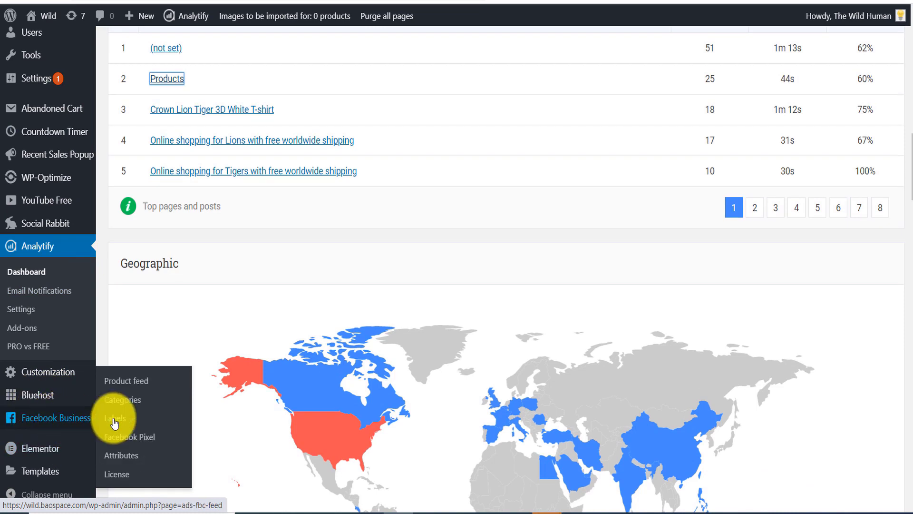
click(139, 384)
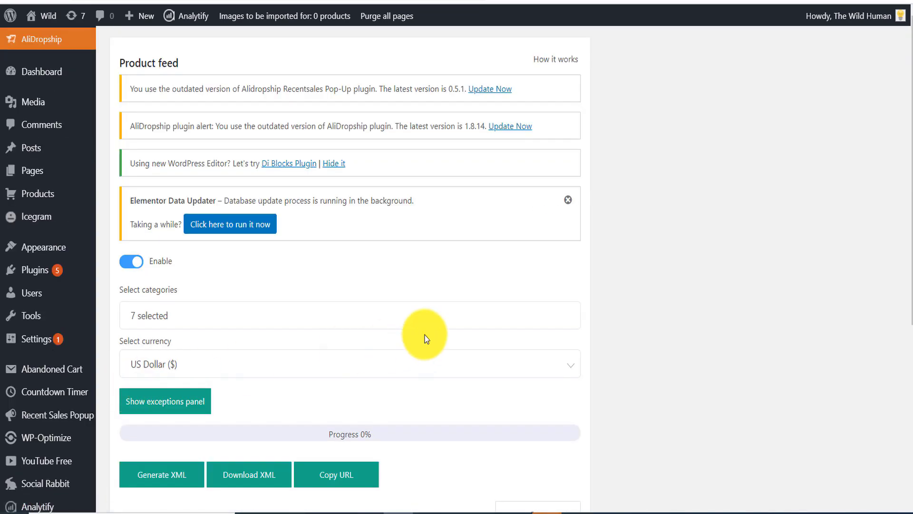
scroll(505, 332, down, 2)
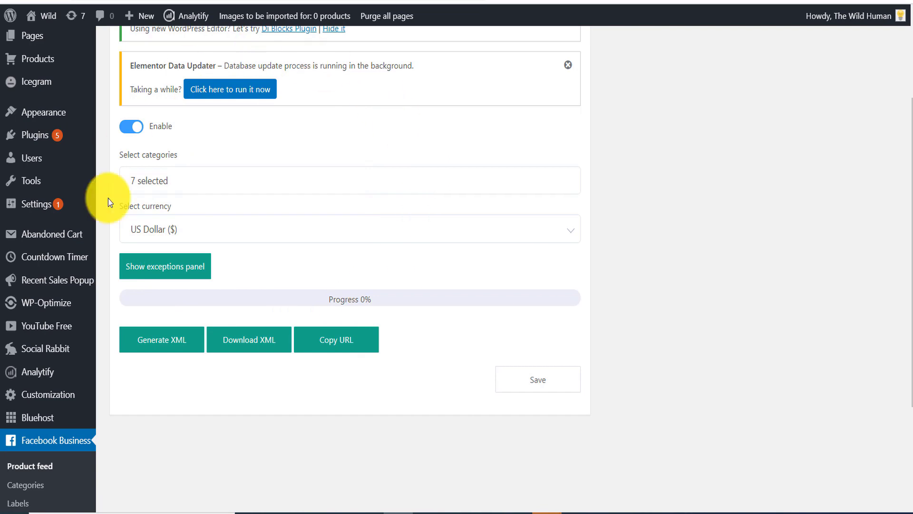
click(455, 185)
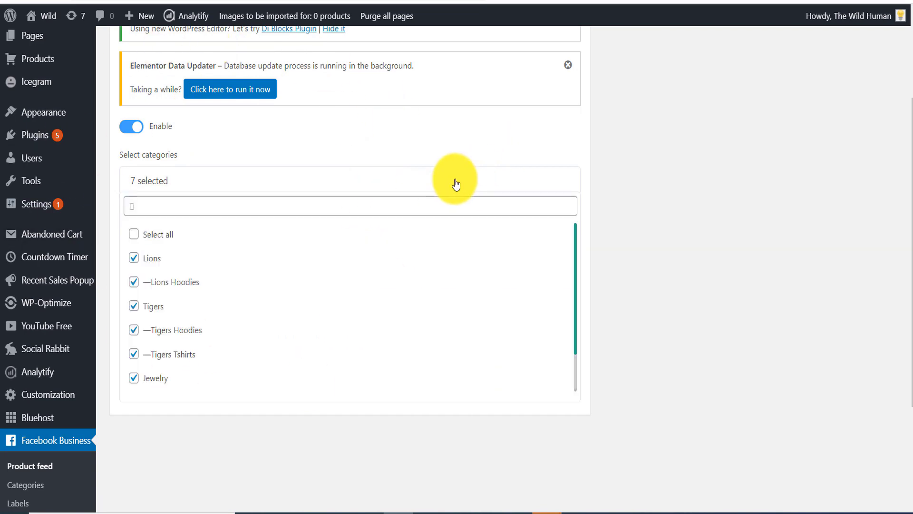
scroll(228, 273, down, 5)
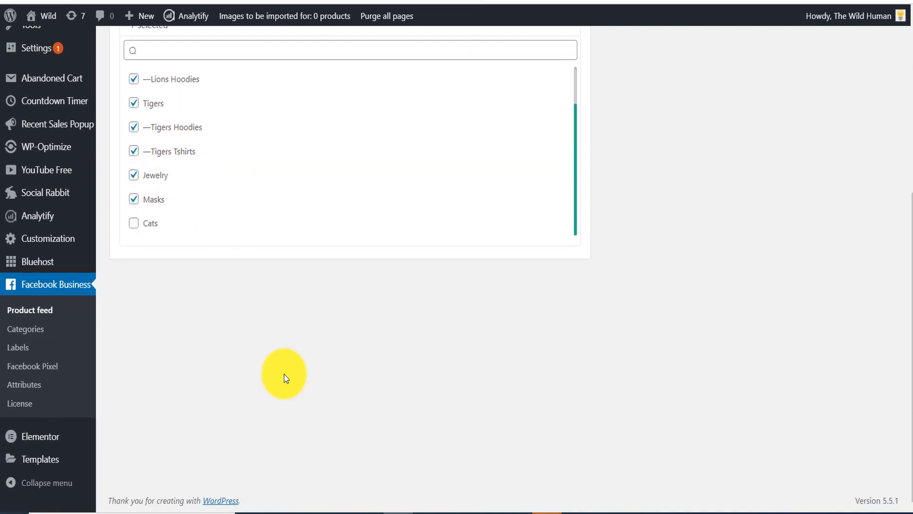
click(285, 373)
scroll(300, 232, up, 2)
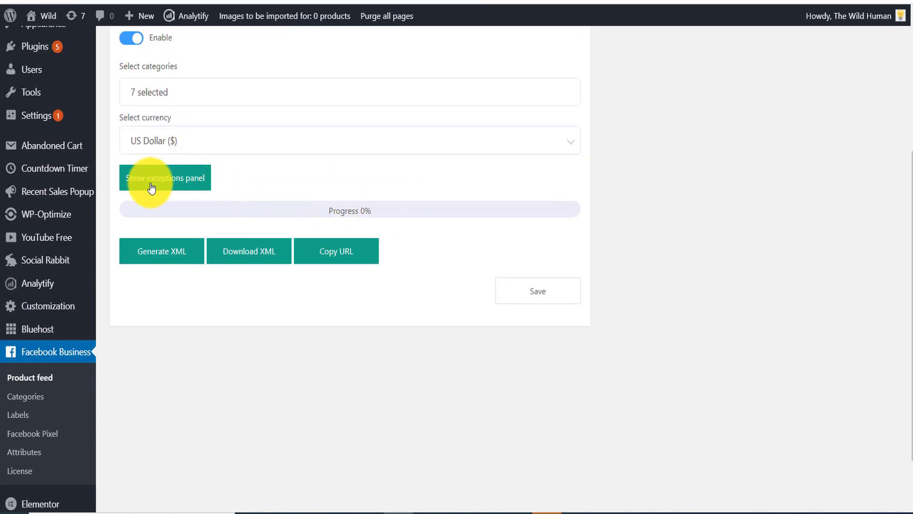
scroll(173, 179, up, 3)
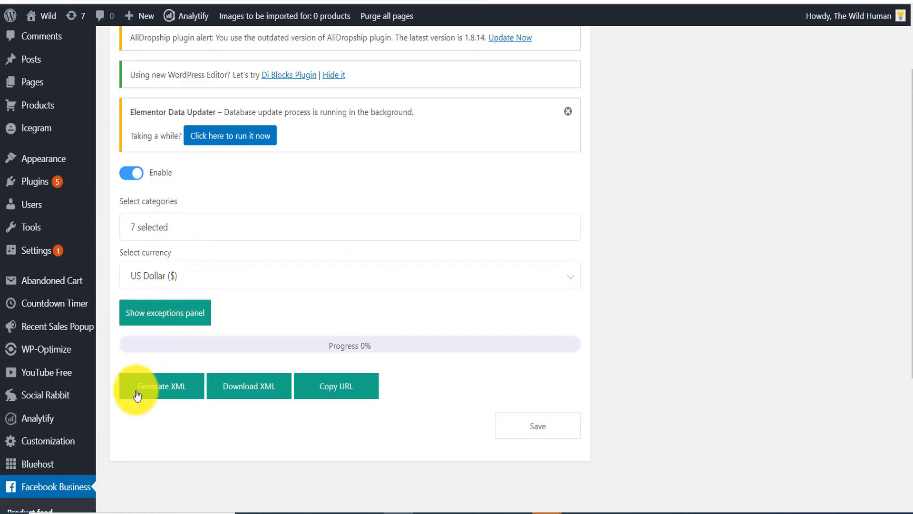
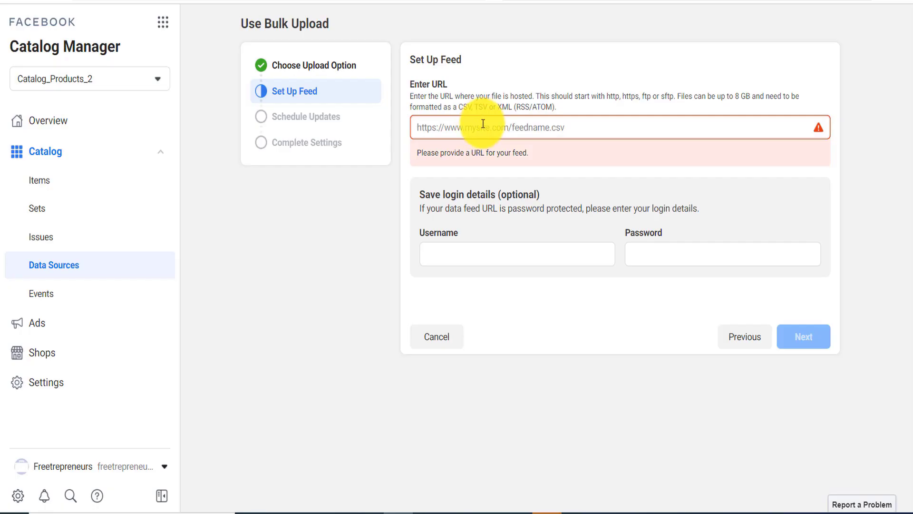
Paste the store's XML feed URL ending in facebookcatalog.xml into the Set Up Feed URL field.
right_click(484, 124)
click(523, 226)
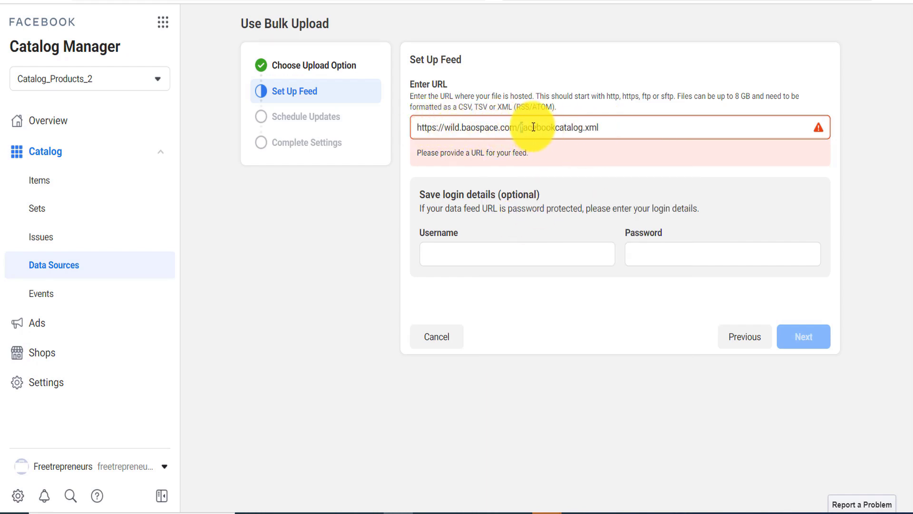
drag(521, 127, 601, 128)
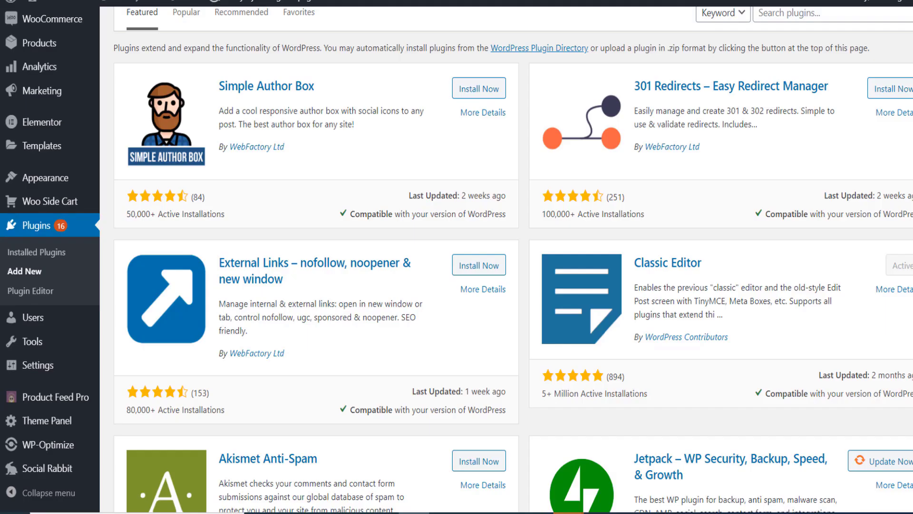
Search the plugins for 'product feed pro' and start creating a new product feed.
mouse_move(28, 401)
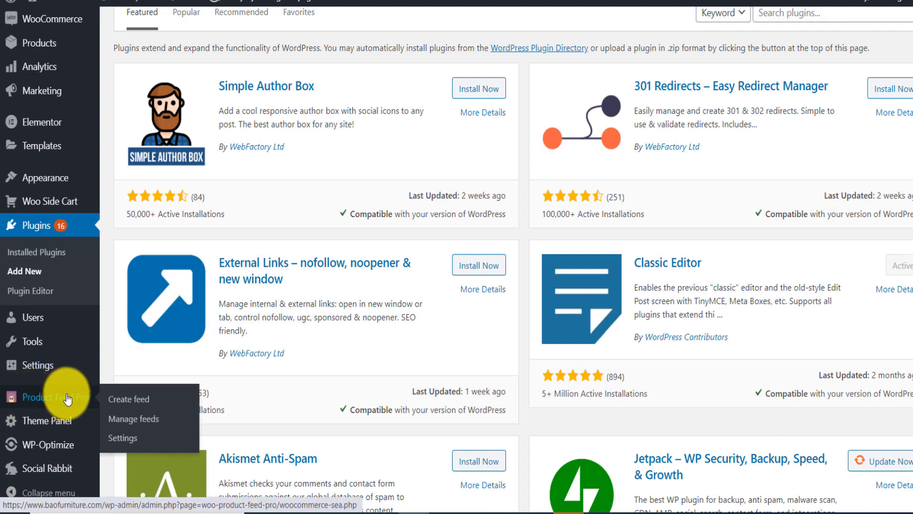
scroll(713, 133, up, 2)
click(790, 84)
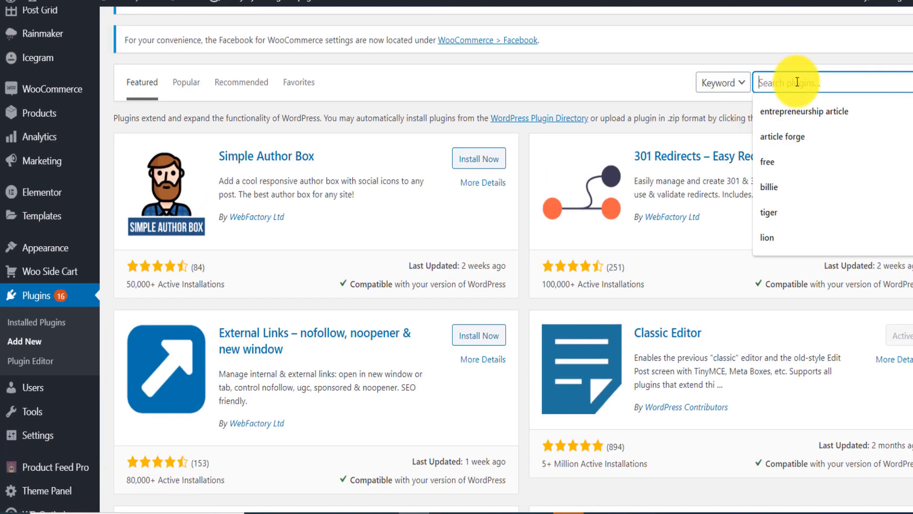
text(prod)
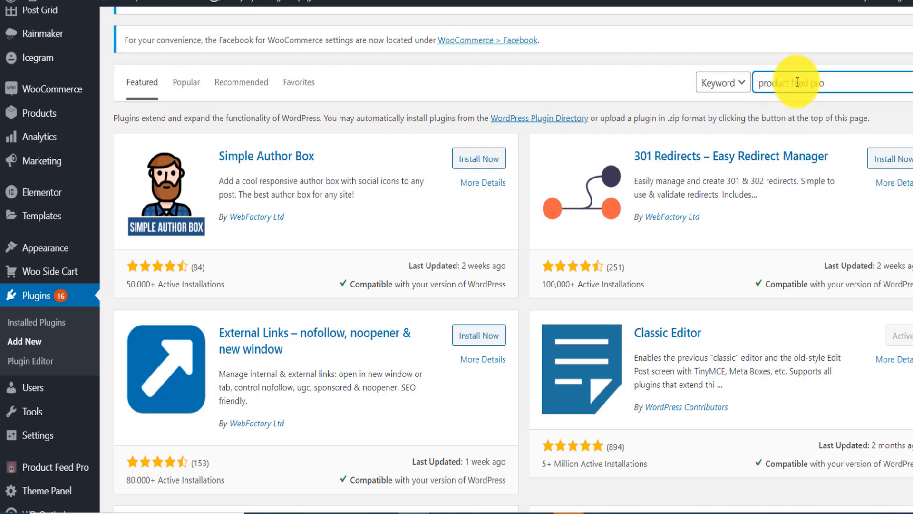
text(uct feed pro)
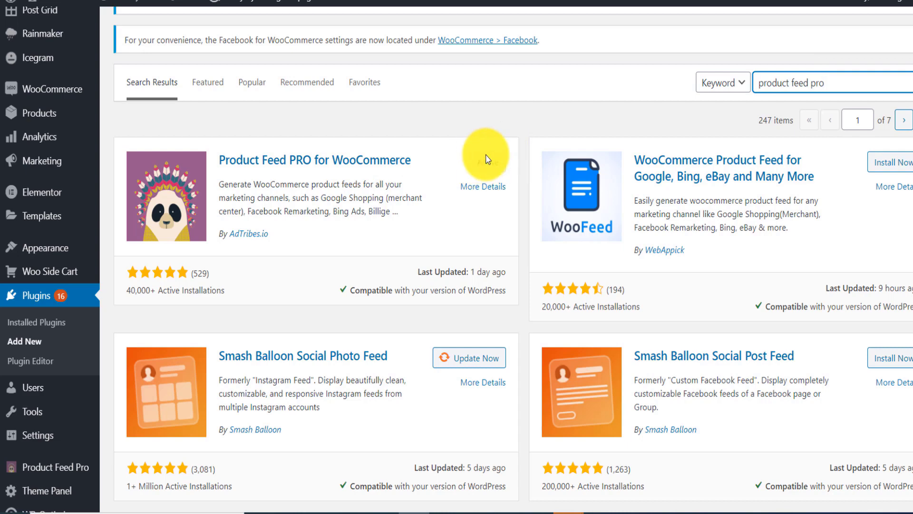
scroll(452, 166, down, 3)
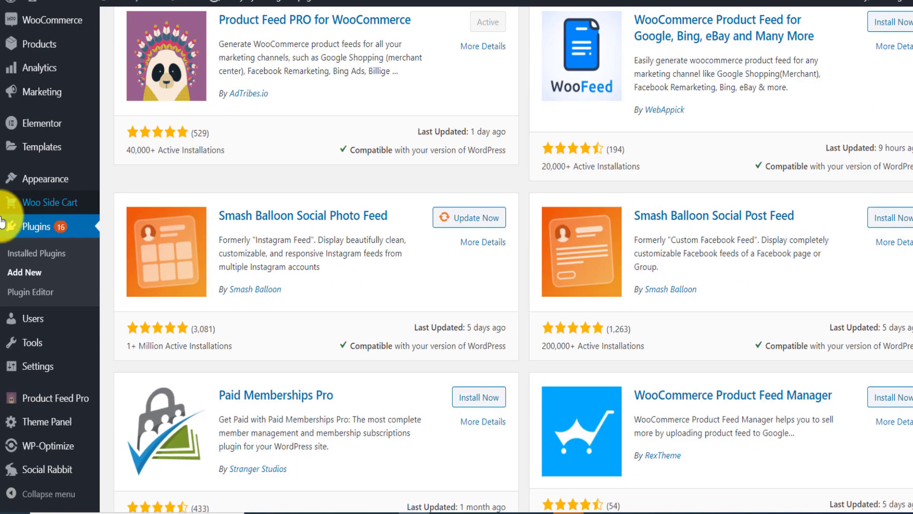
mouse_move(57, 408)
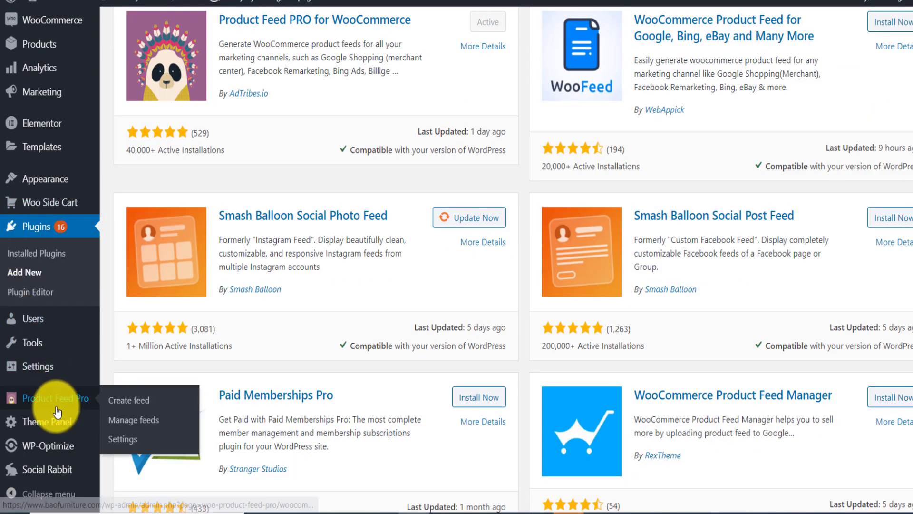
click(128, 408)
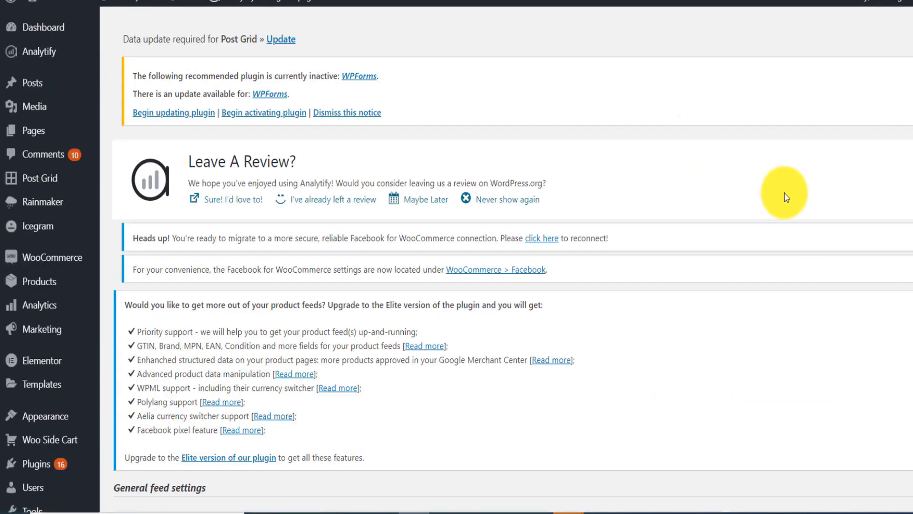
Name the project Animal Insta feed, with country United States and channel Facebook Dynamic Ads / Instagram Remarketing.
scroll(381, 128, down, 9)
click(378, 114)
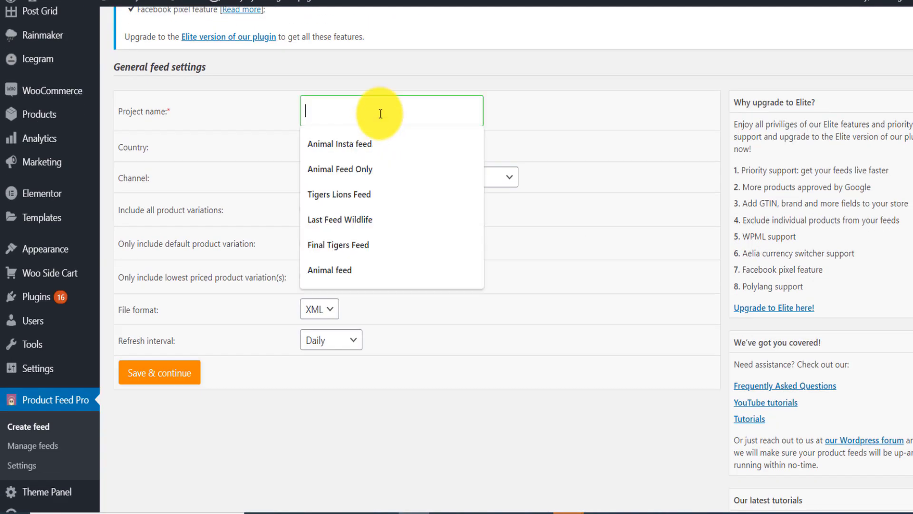
click(343, 145)
click(418, 147)
drag(424, 166, 414, 419)
click(374, 279)
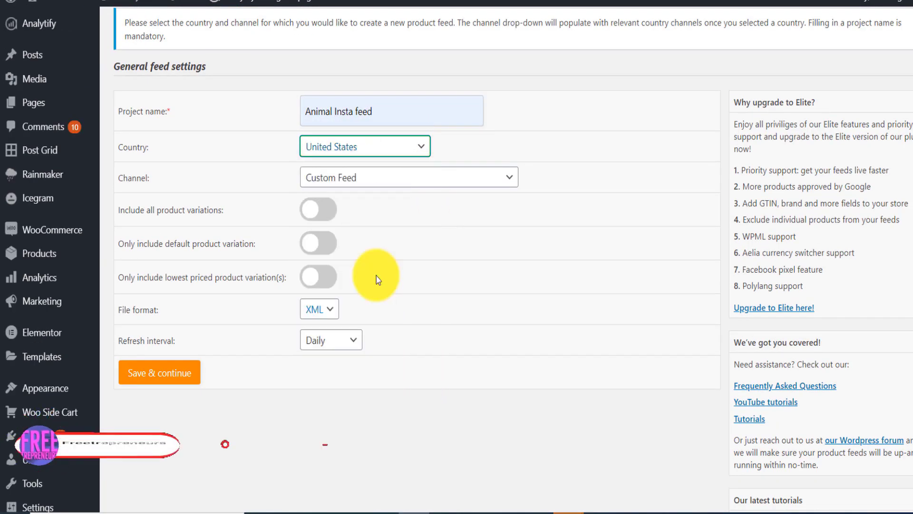
click(510, 178)
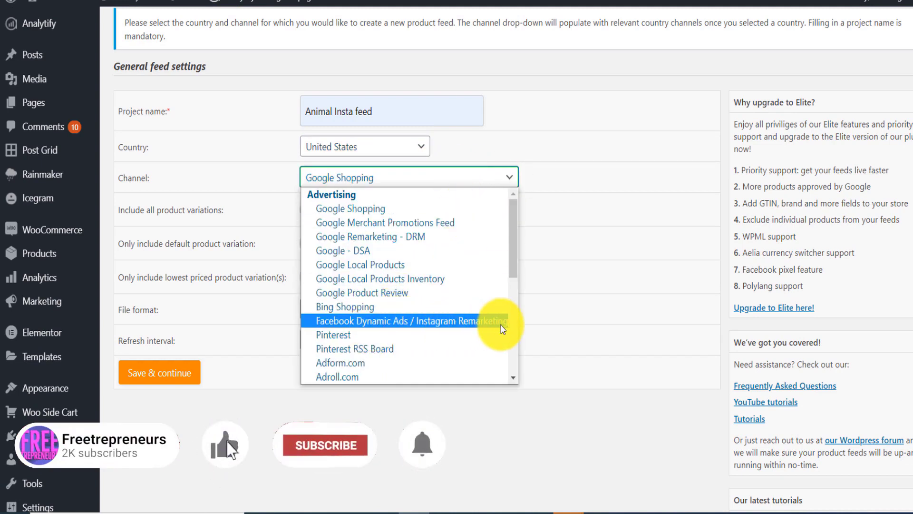
click(477, 330)
Include only the default product variation, keeping XML file format and a Daily refresh interval.
click(252, 209)
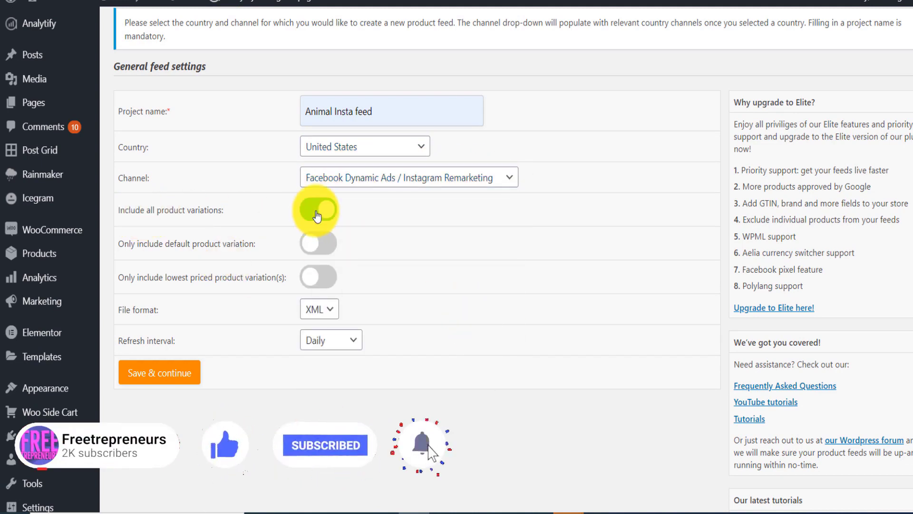
click(311, 243)
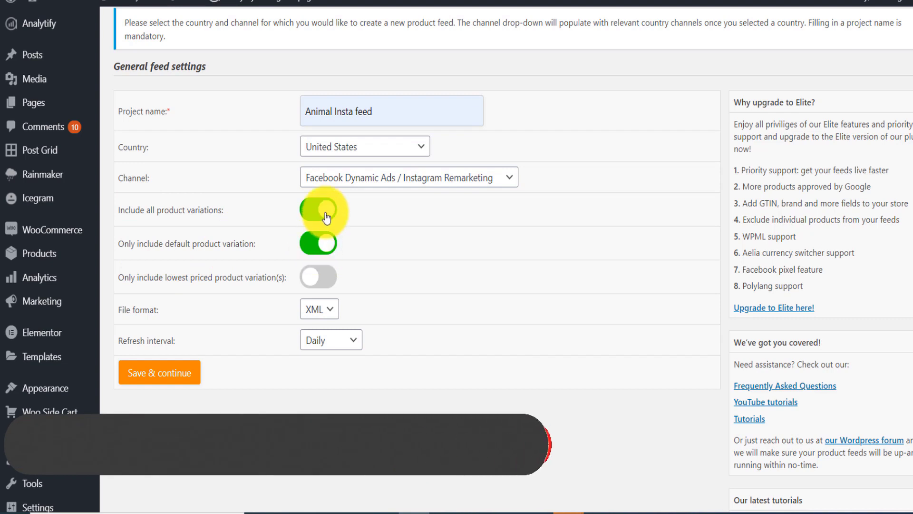
click(309, 246)
click(310, 212)
click(311, 244)
click(332, 311)
click(332, 313)
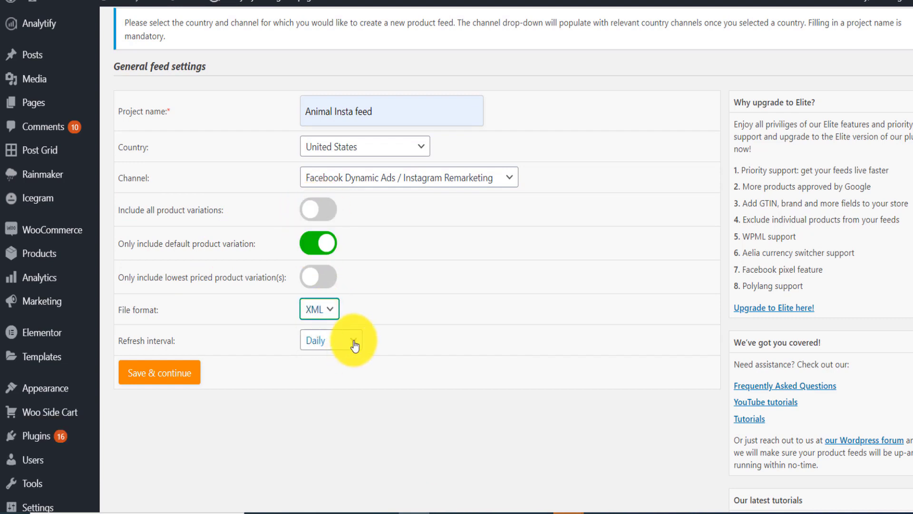
click(354, 341)
click(353, 342)
click(332, 340)
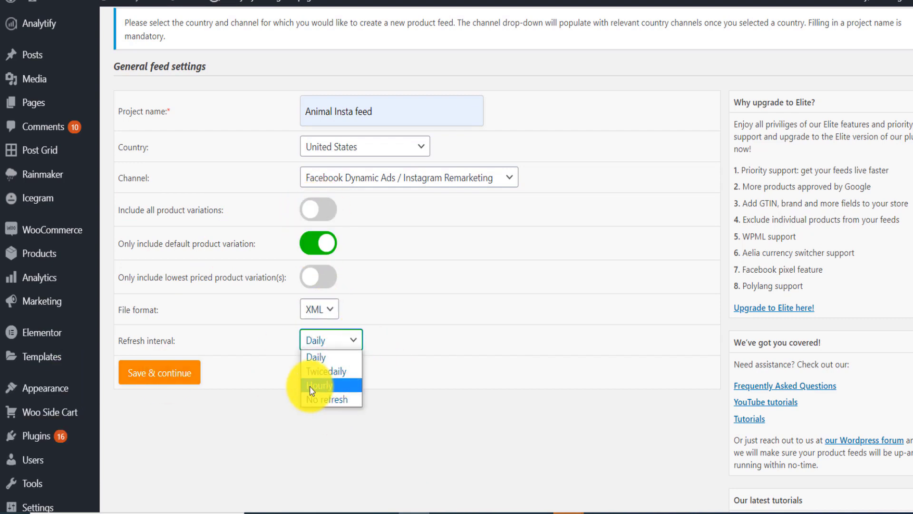
click(326, 358)
click(351, 339)
click(402, 341)
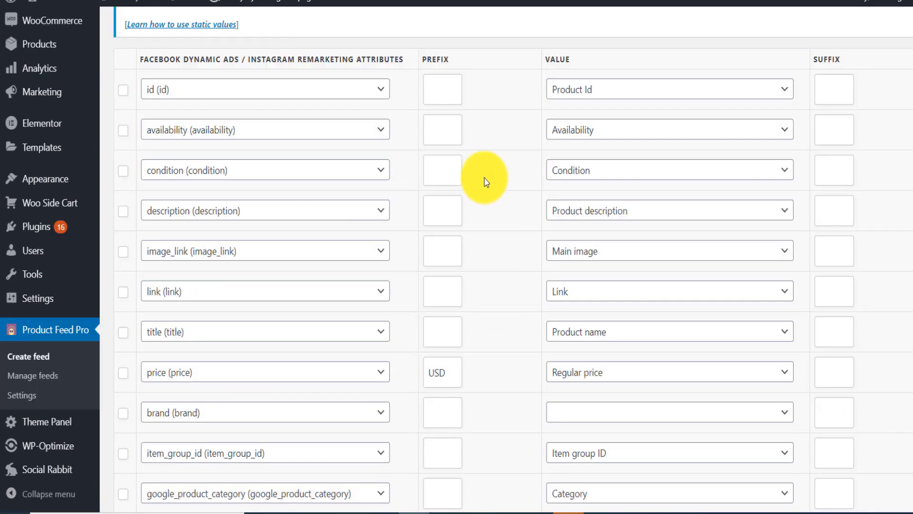
scroll(485, 183, up, 1)
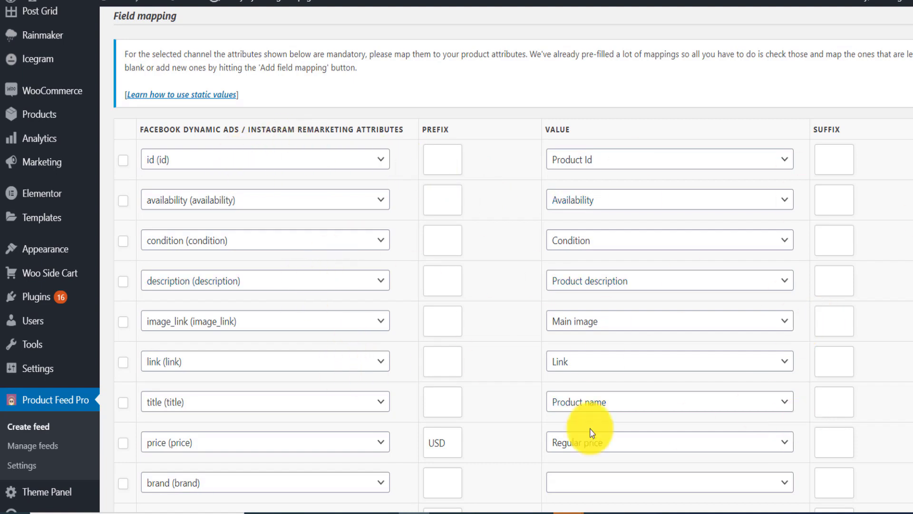
Keep the id row mapped to Product Id and availability mapped to Availability.
scroll(445, 180, down, 1)
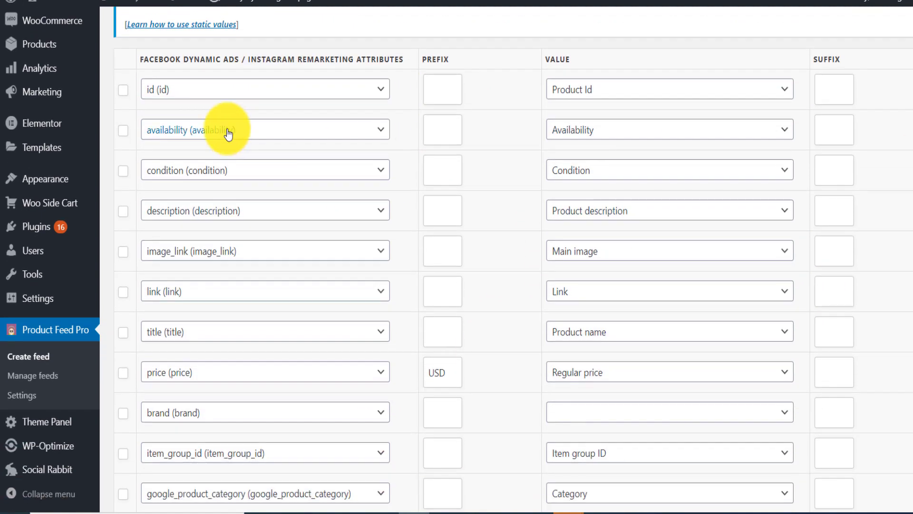
click(337, 90)
click(465, 76)
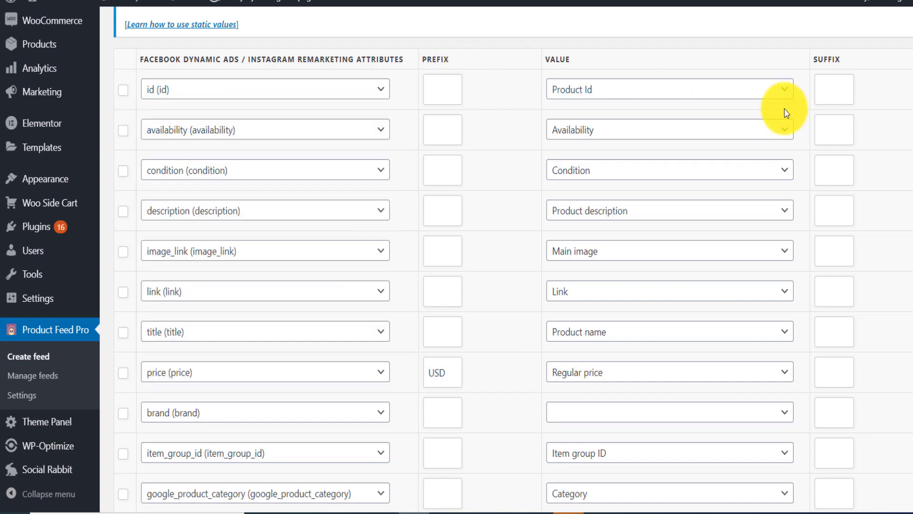
click(784, 90)
click(475, 107)
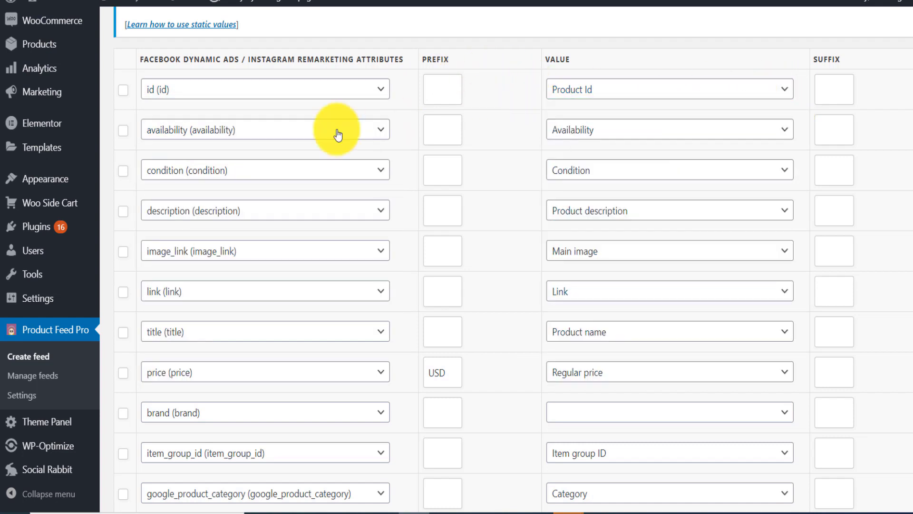
click(331, 136)
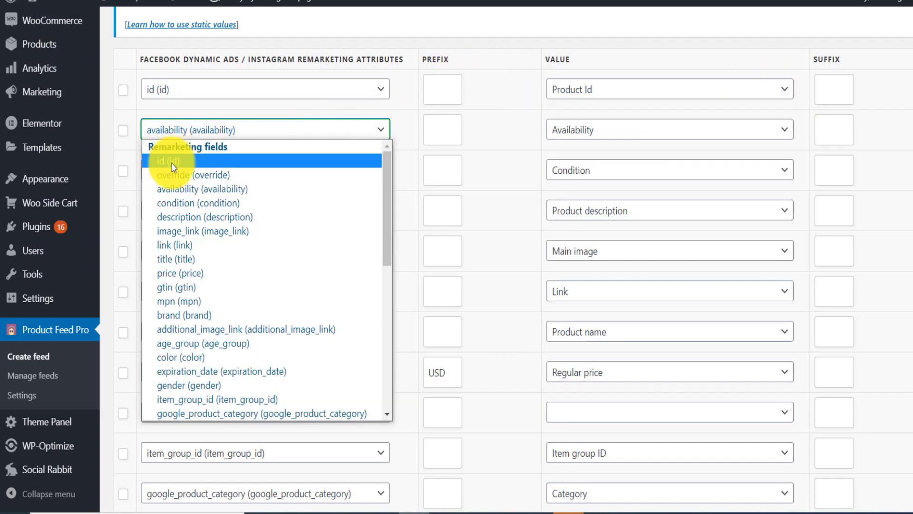
click(490, 125)
click(643, 129)
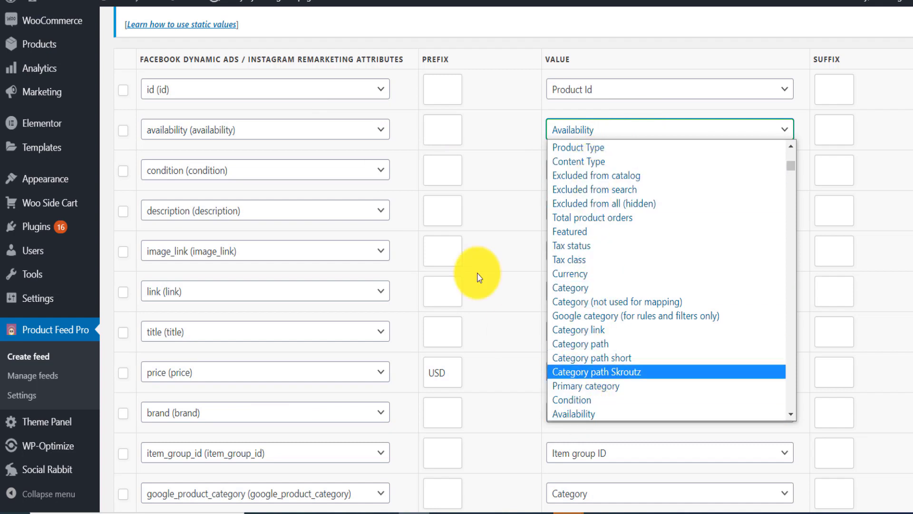
click(449, 205)
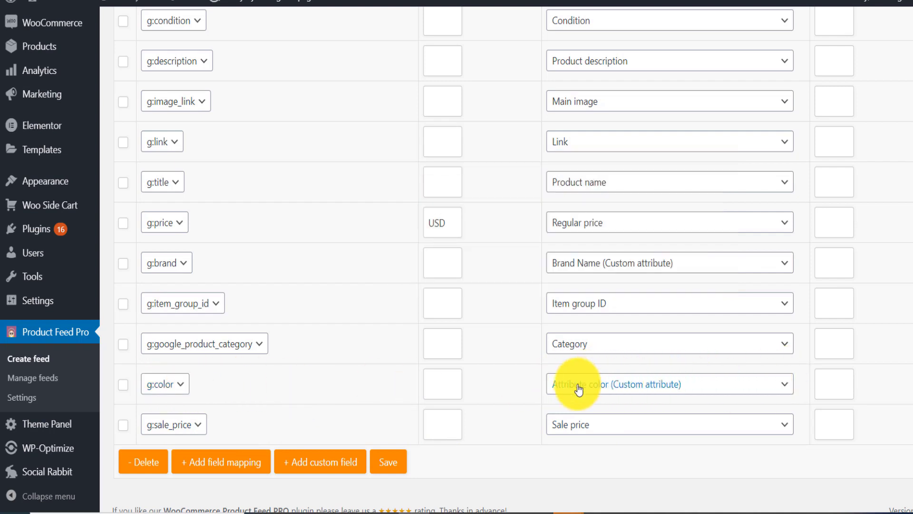
Map g:color to Attribute color and g:sale_price to Sale price, then save the field mappings.
click(786, 385)
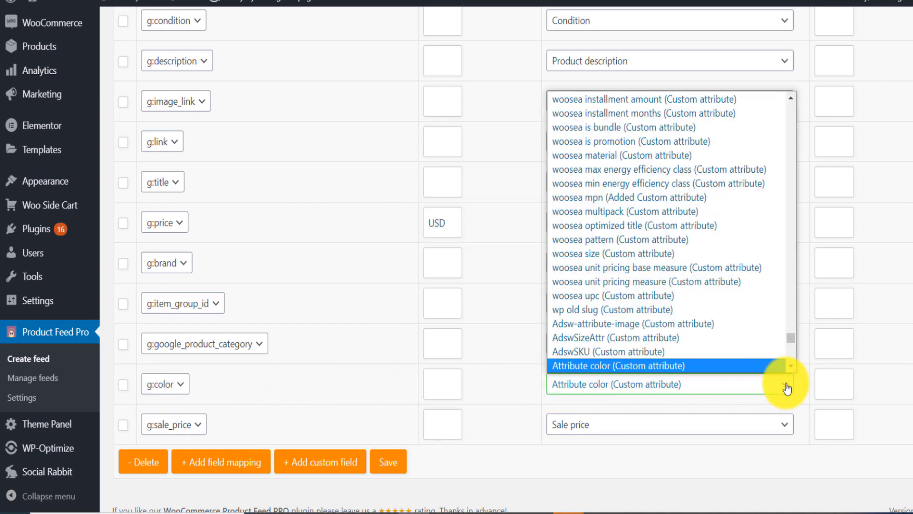
scroll(789, 333, down, 1)
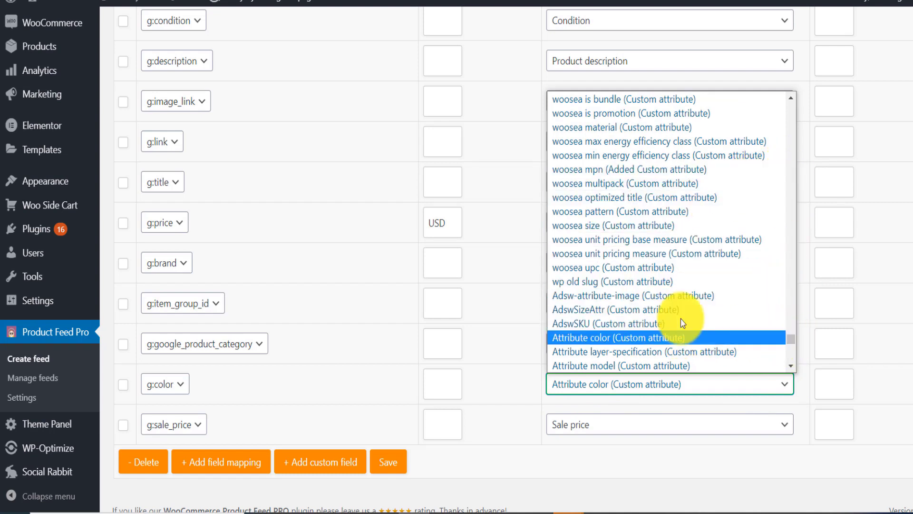
click(528, 454)
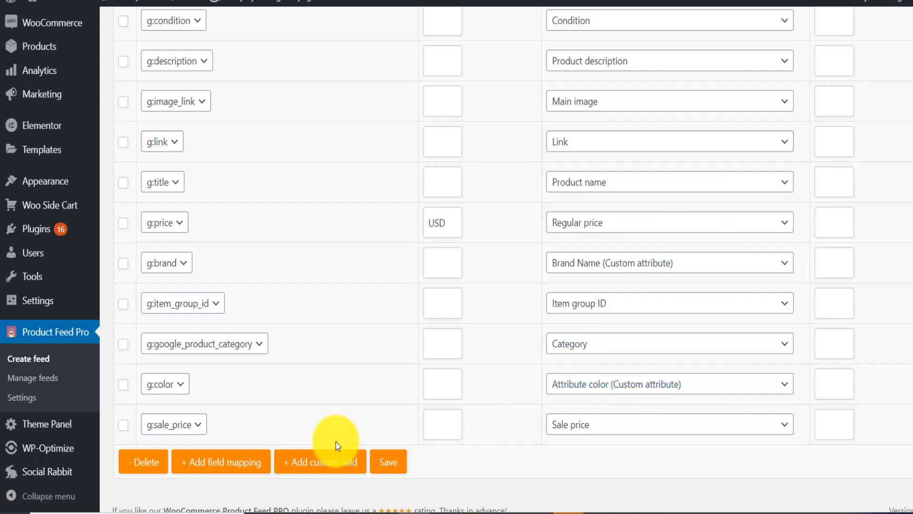
click(787, 428)
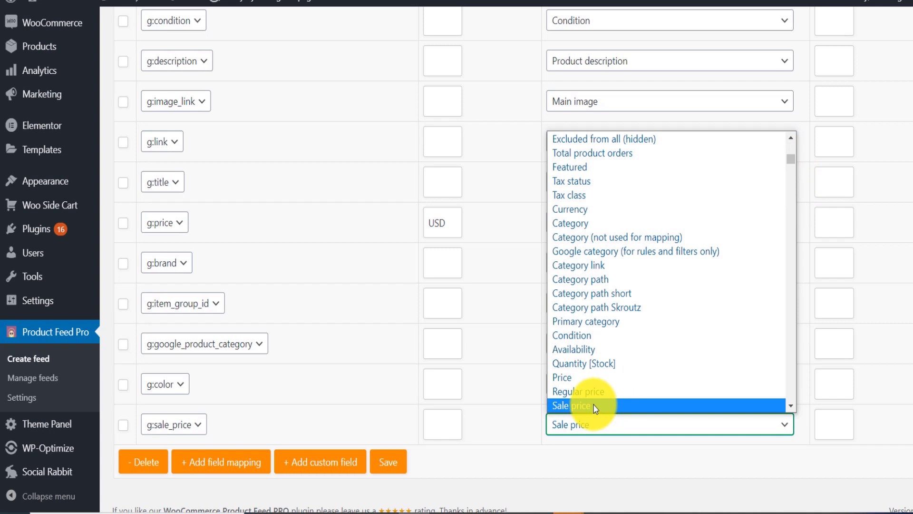
click(570, 431)
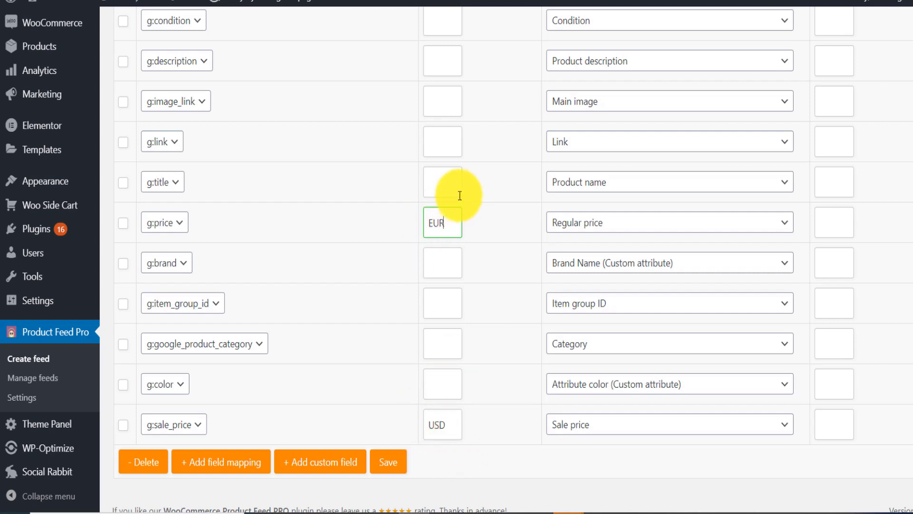
click(397, 461)
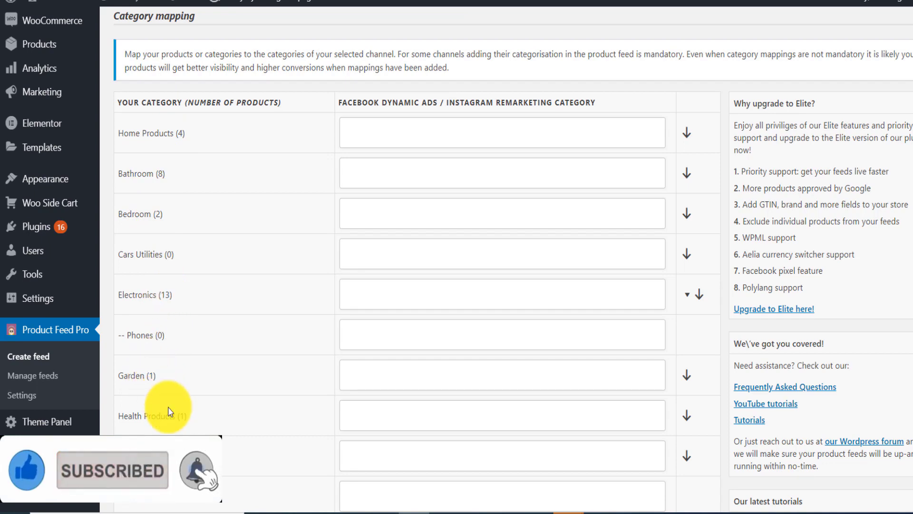
Open Facebook's product category help article and expand the categories-by-language section.
scroll(178, 481, down, 1)
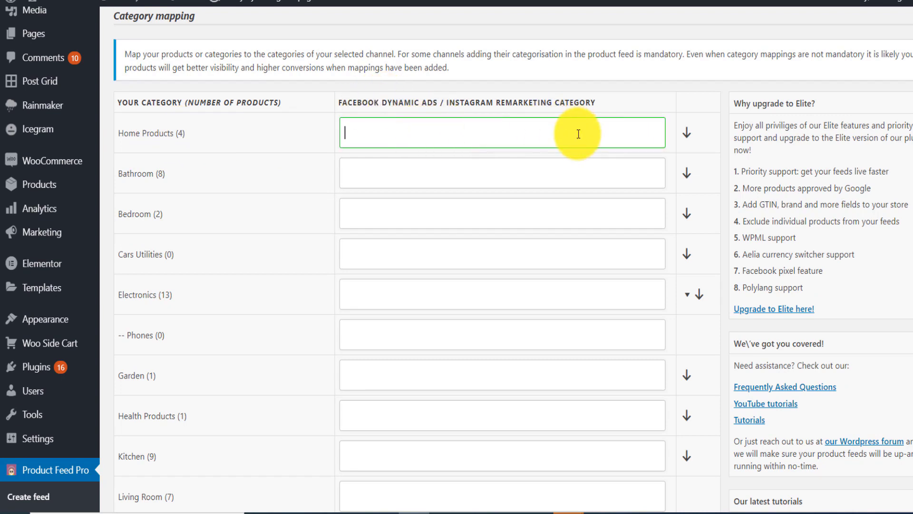
click(173, 326)
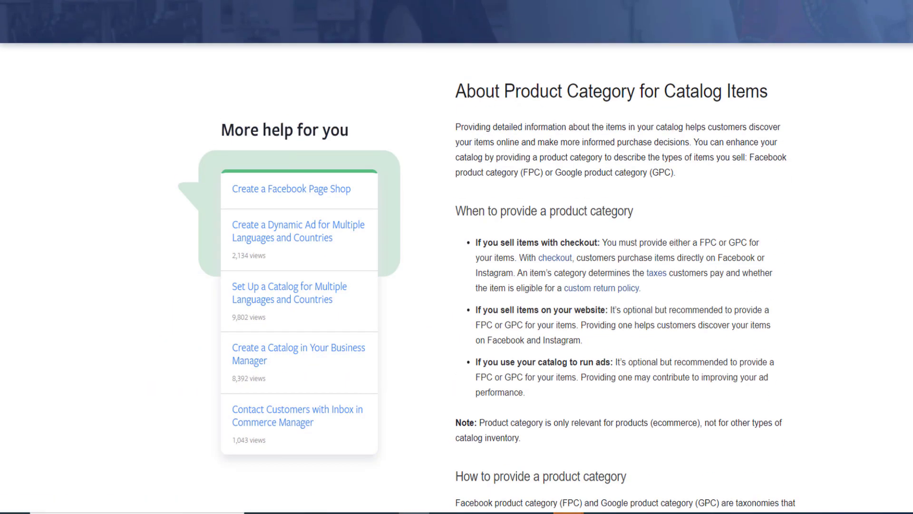
scroll(457, 256, down, 8)
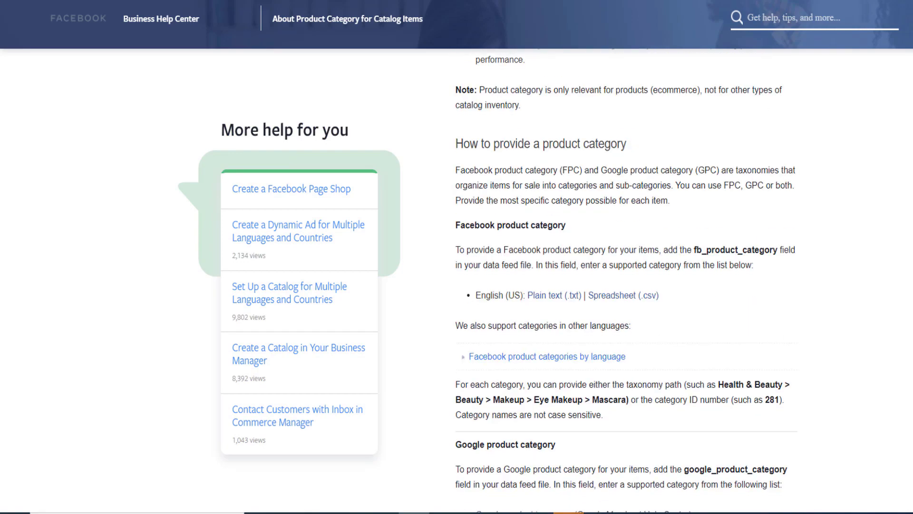
scroll(904, 194, down, 5)
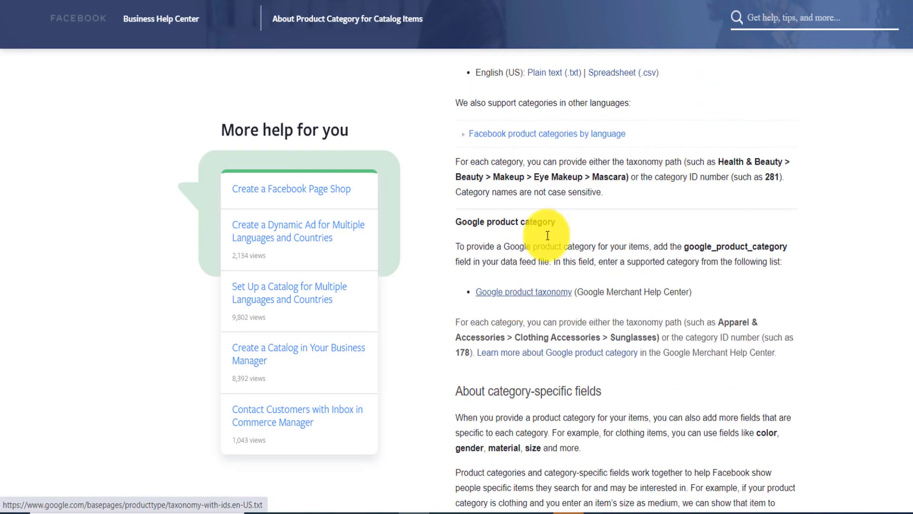
click(518, 134)
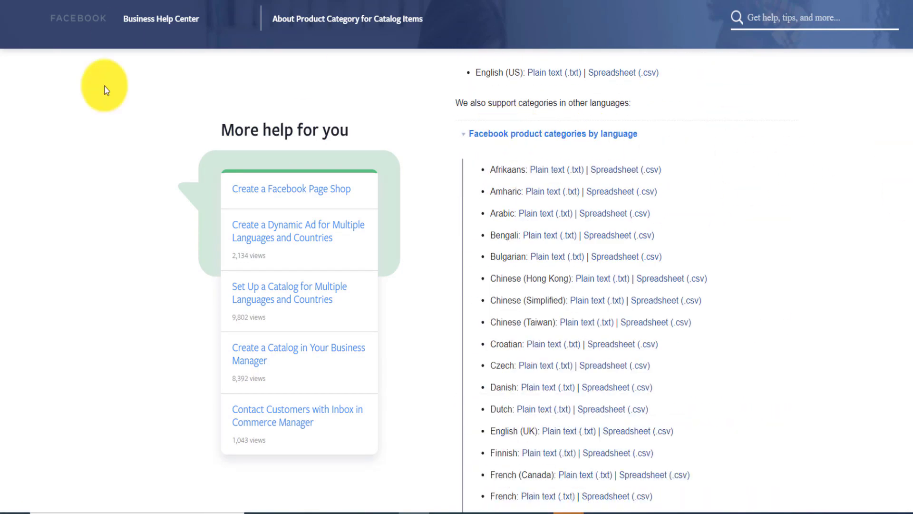
scroll(306, 200, down, 9)
scroll(550, 183, up, 10)
scroll(685, 265, down, 2)
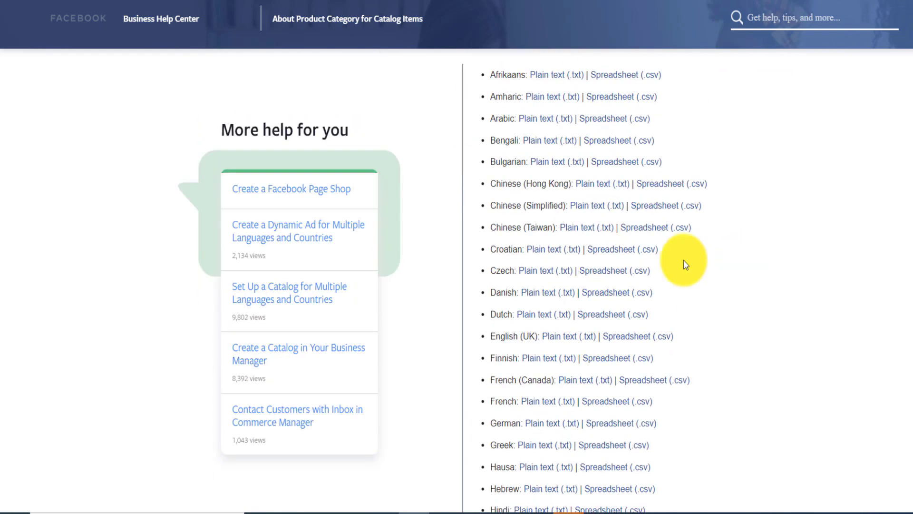
Save the English (UK) plain-text category list and scroll through it.
right_click(592, 339)
click(614, 244)
key(Return)
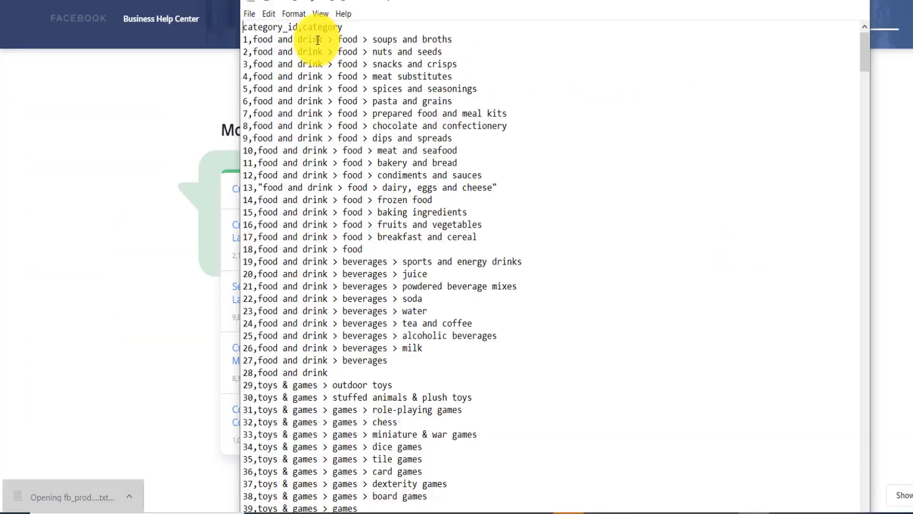
scroll(428, 240, down, 11)
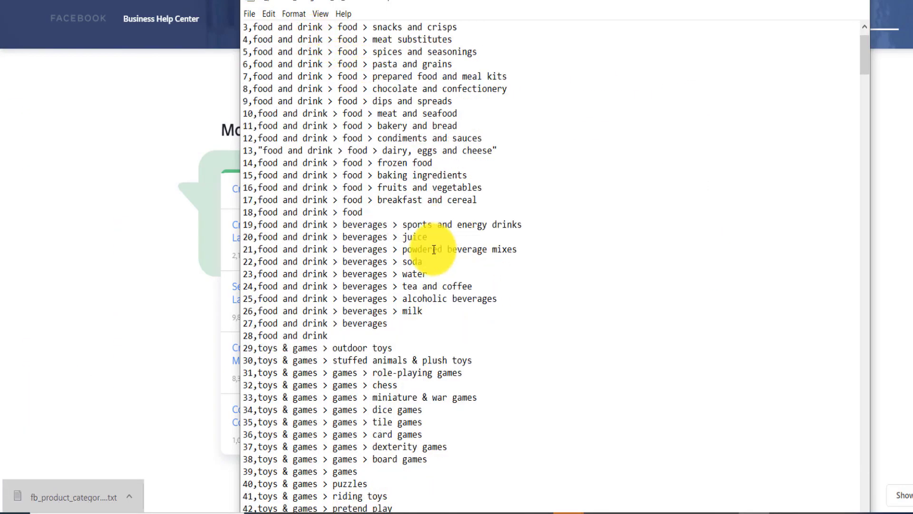
scroll(471, 259, down, 20)
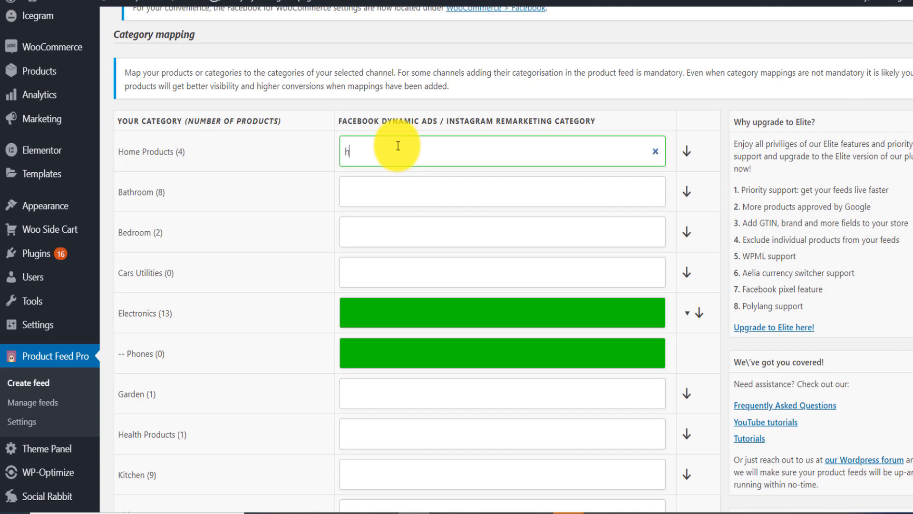
Map Home Products to 536 - Home & Garden.
text(e)
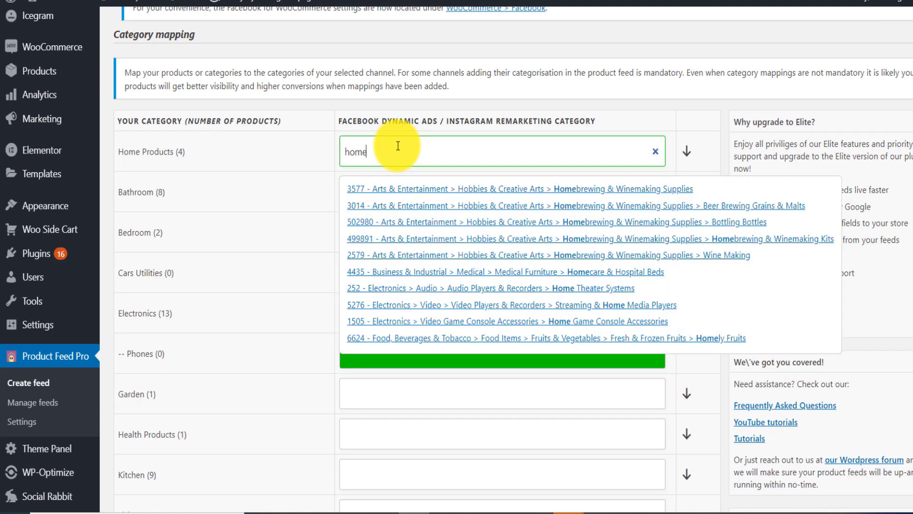
key(BackSpace)
key(BackSpace)
key(BackSpace)
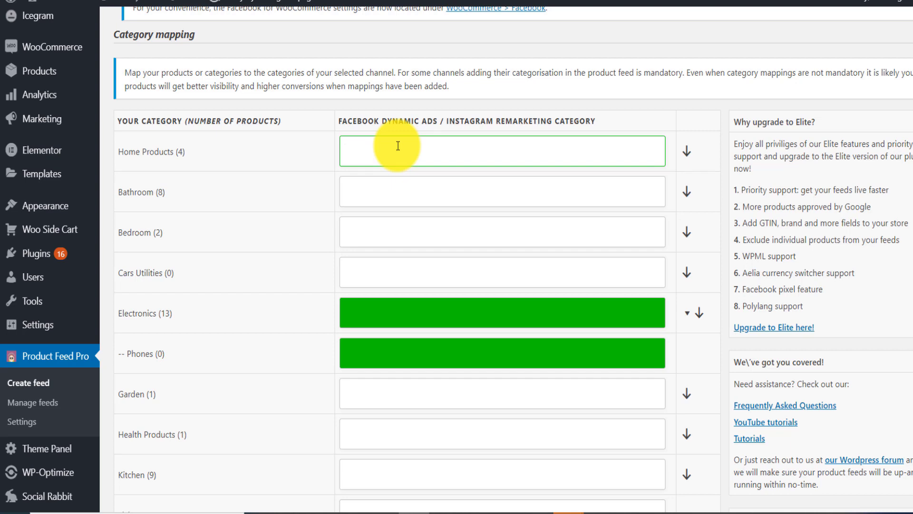
text(ome)
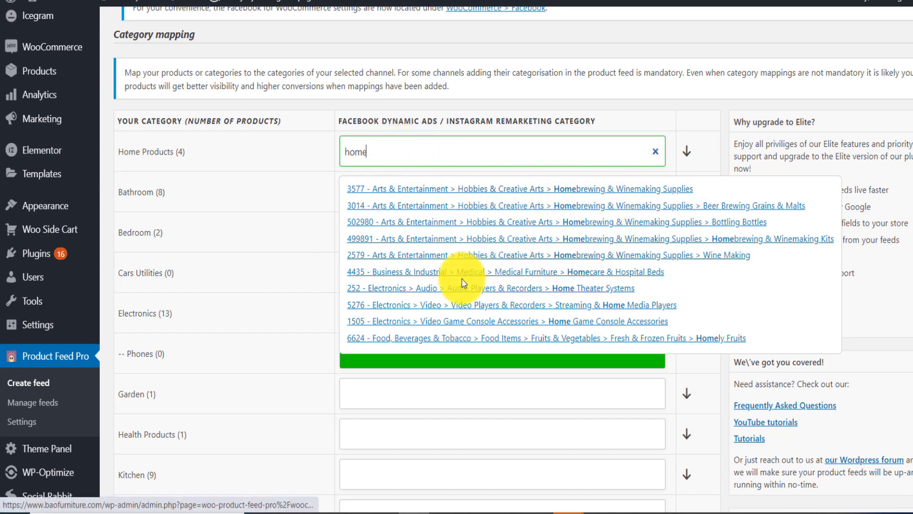
scroll(428, 292, down, 2)
scroll(489, 230, up, 3)
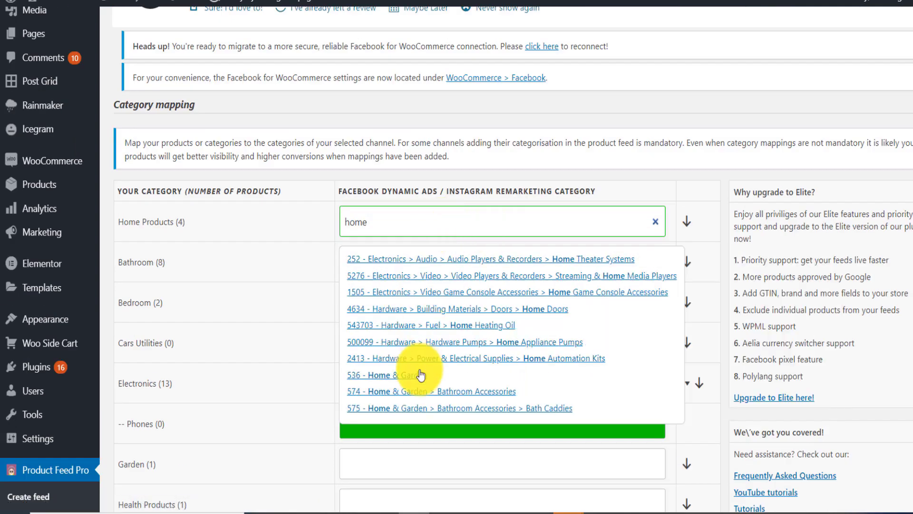
click(380, 375)
Map Bathroom to Bathroom Accessories and Bedroom to Bedroom Furniture Sets.
click(441, 261)
text(bathro)
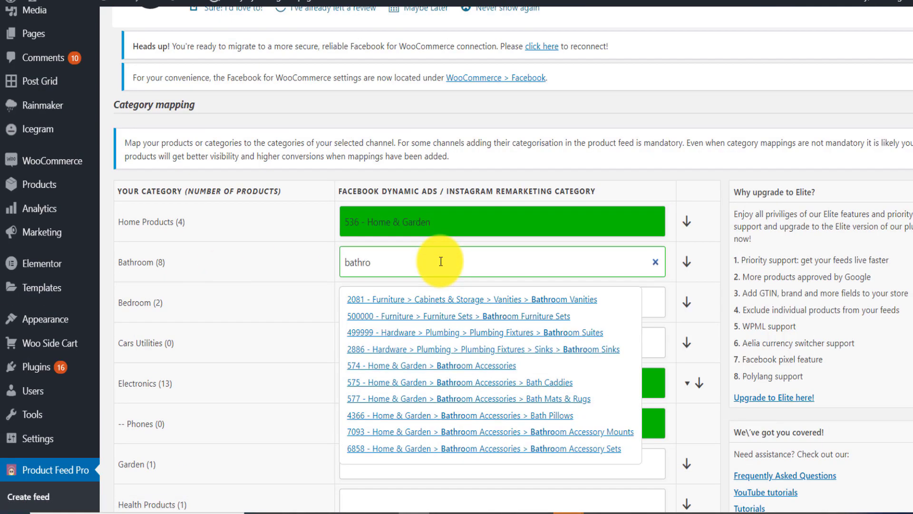
click(457, 365)
click(387, 303)
text(bedroo)
click(418, 355)
Map Cars Utilities to 3551 Toy Cars after trying car, util, automo and vehicle searches.
click(407, 341)
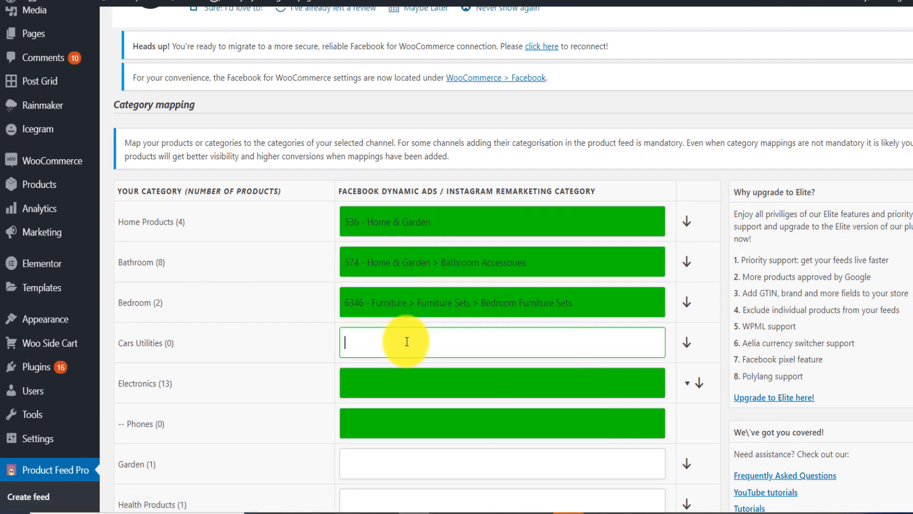
text(car)
key(BackSpace)
key(BackSpace)
key(BackSpace)
text(util)
key(BackSpace)
key(BackSpace)
key(BackSpace)
key(BackSpace)
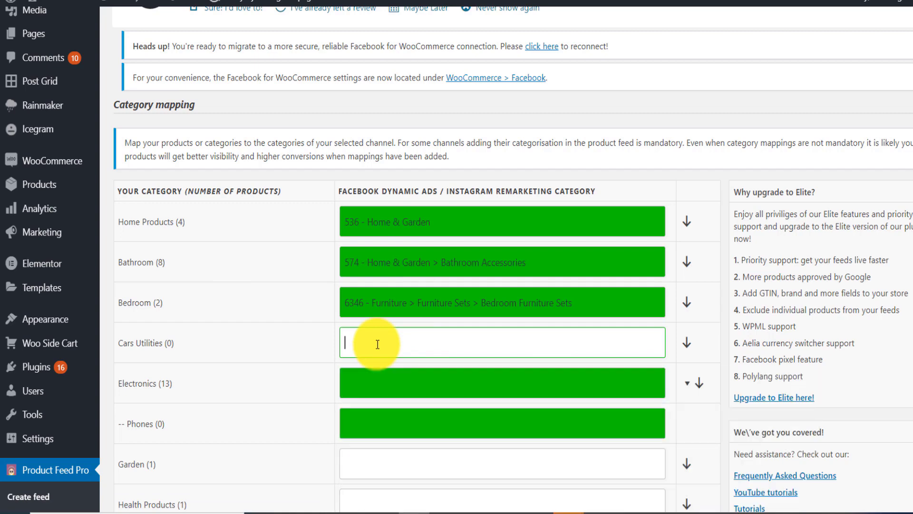
text(automo)
scroll(540, 343, down, 1)
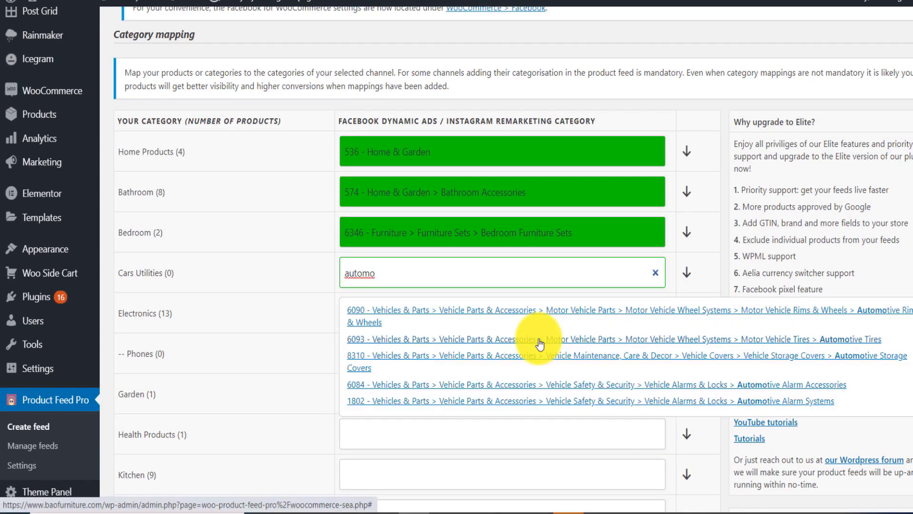
key(BackSpace)
key(BackSpace)
key(BackSpace)
key(BackSpace)
key(BackSpace)
key(BackSpace)
text(vehicle)
scroll(496, 410, down, 1)
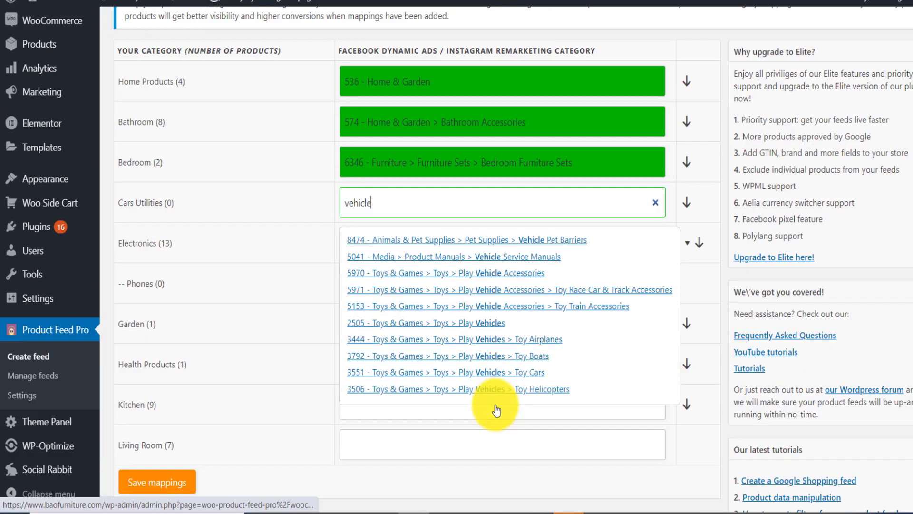
click(379, 372)
Map Garden to 536 - Home & Garden and Health Products to 469 - Health & Beauty.
click(410, 247)
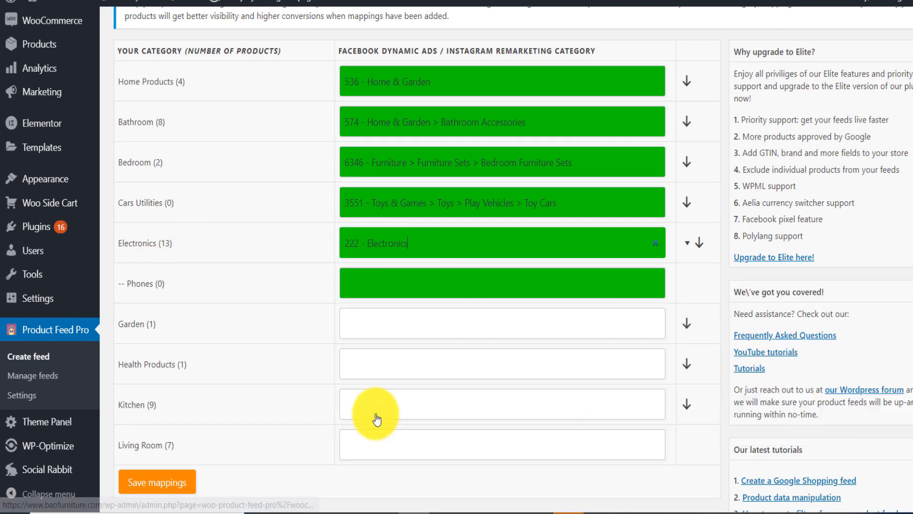
click(406, 324)
text(g)
click(385, 393)
click(406, 364)
text(health)
scroll(405, 367, down, 2)
click(399, 359)
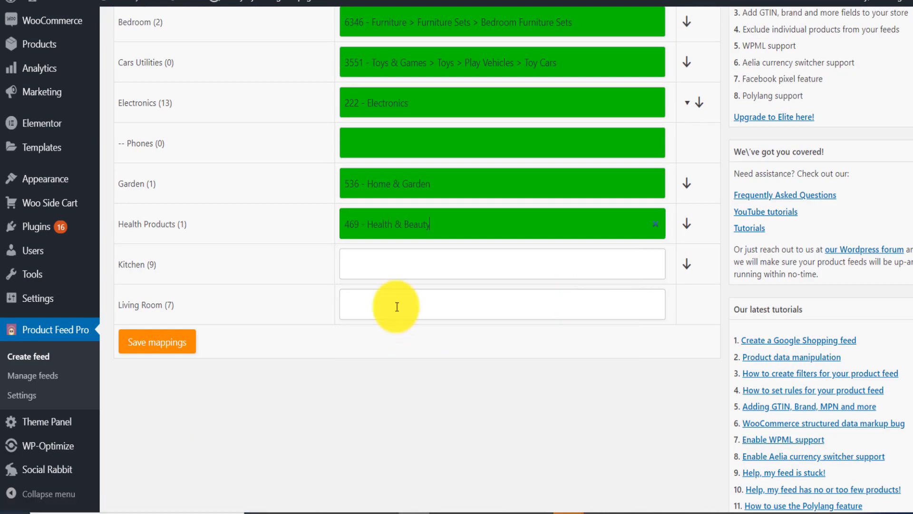
Map Kitchen to Kitchen & Dining and Living Room to Living Room Furniture Sets, then save mappings.
click(363, 269)
text(kitche)
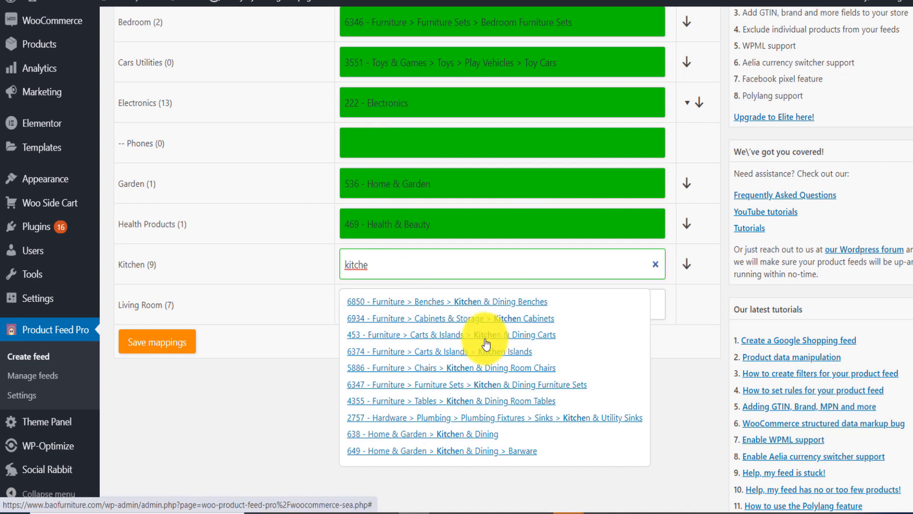
click(495, 434)
click(363, 303)
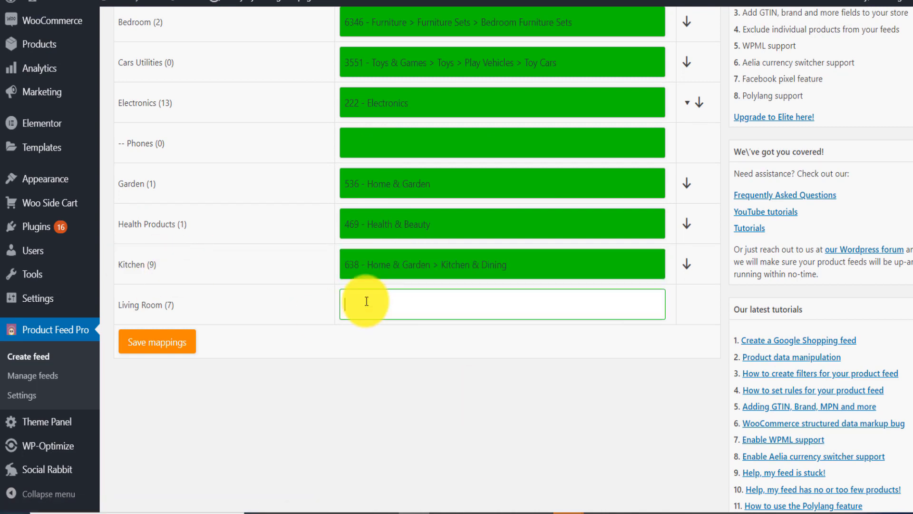
text(living ro)
click(381, 339)
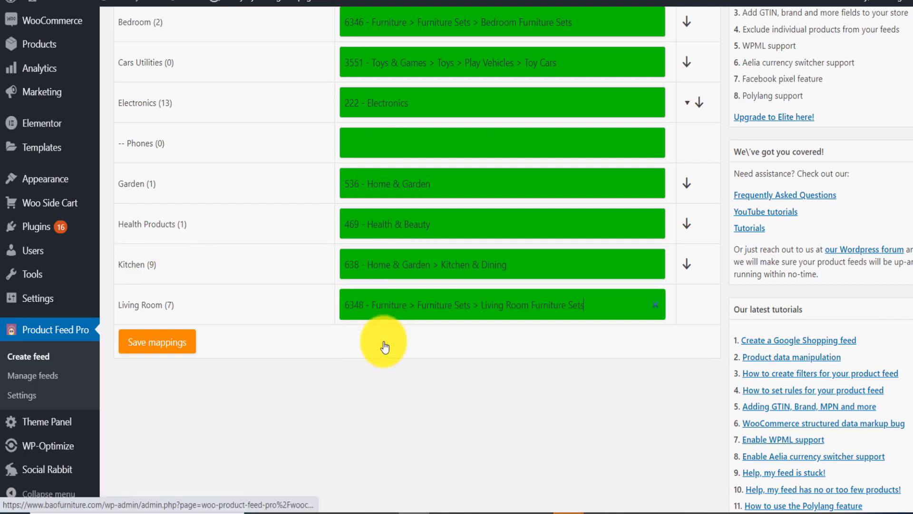
click(160, 350)
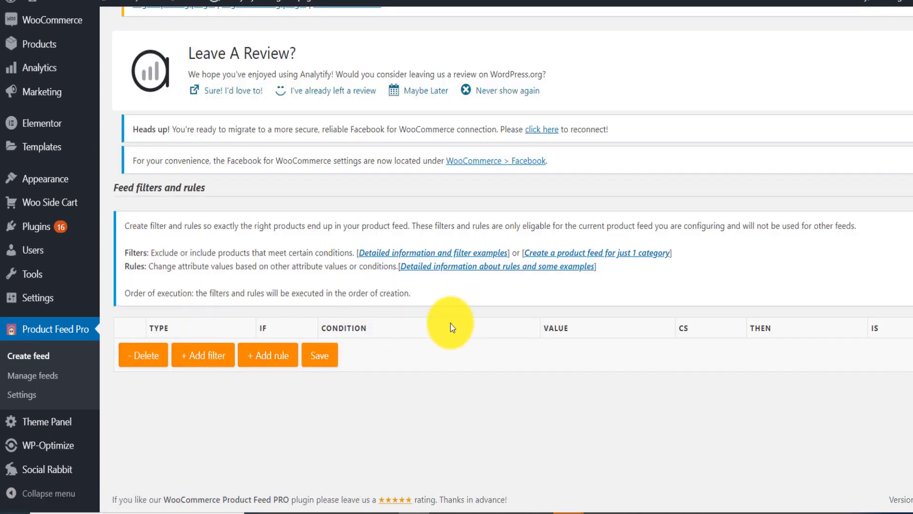
Set the new filter's IF attribute to Sale price with condition 'is less or equal to'.
click(351, 360)
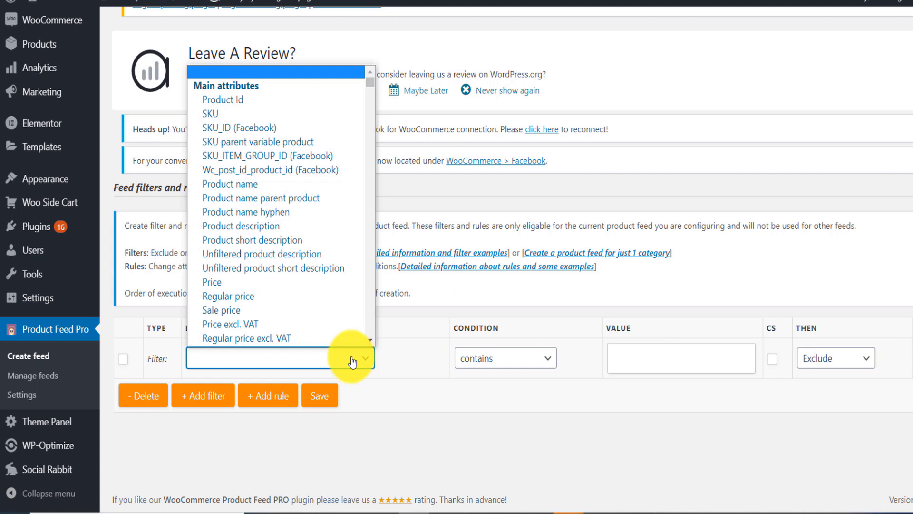
scroll(295, 336, down, 1)
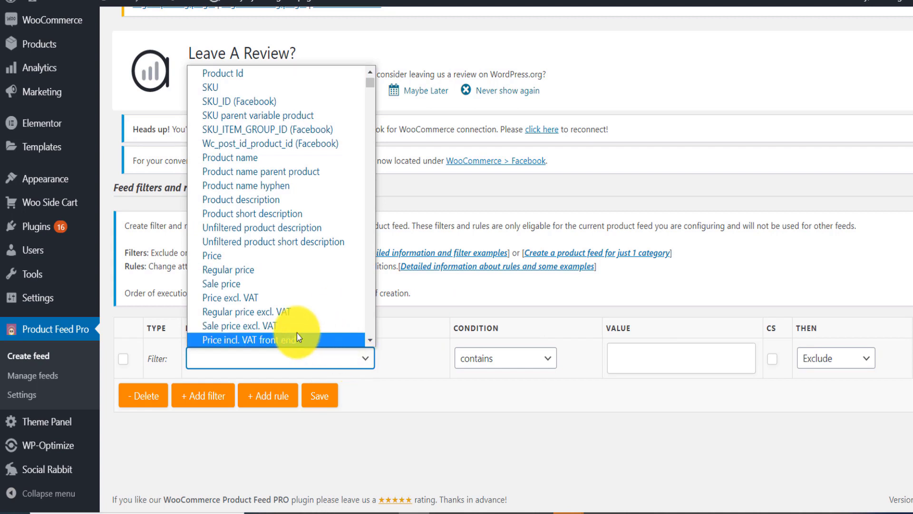
click(234, 285)
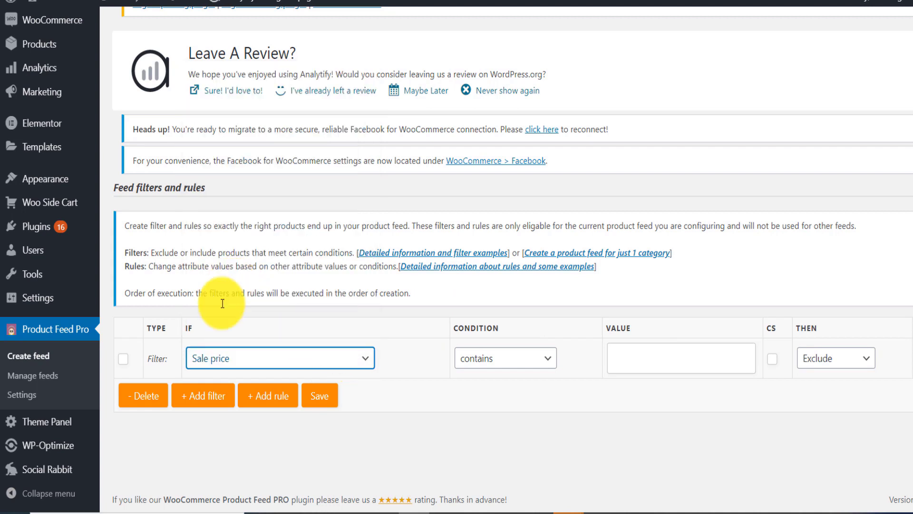
click(548, 364)
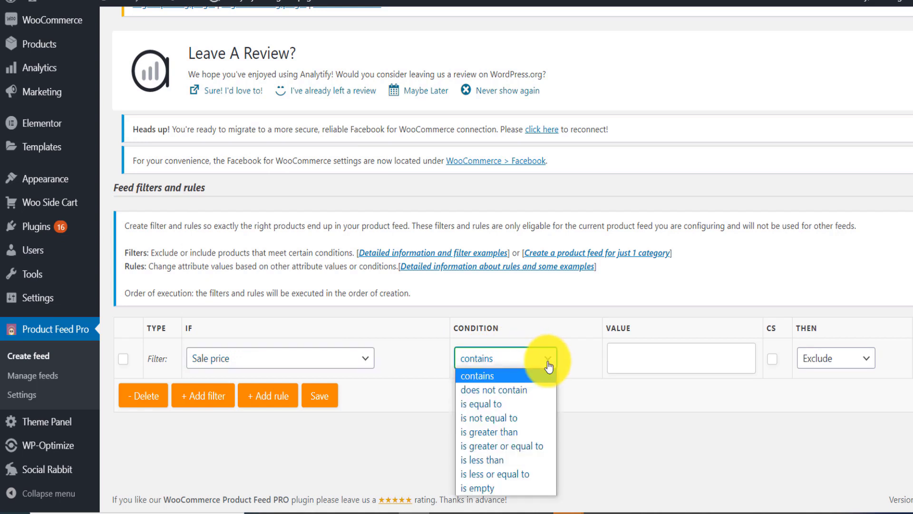
click(508, 475)
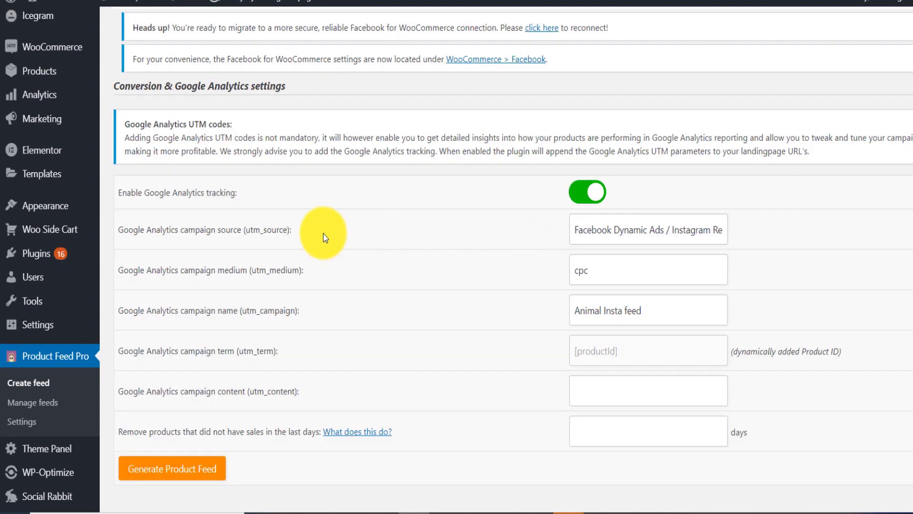
Generate the Animal Insta feed and copy its XML feed URL from Manage feeds.
scroll(326, 235, down, 1)
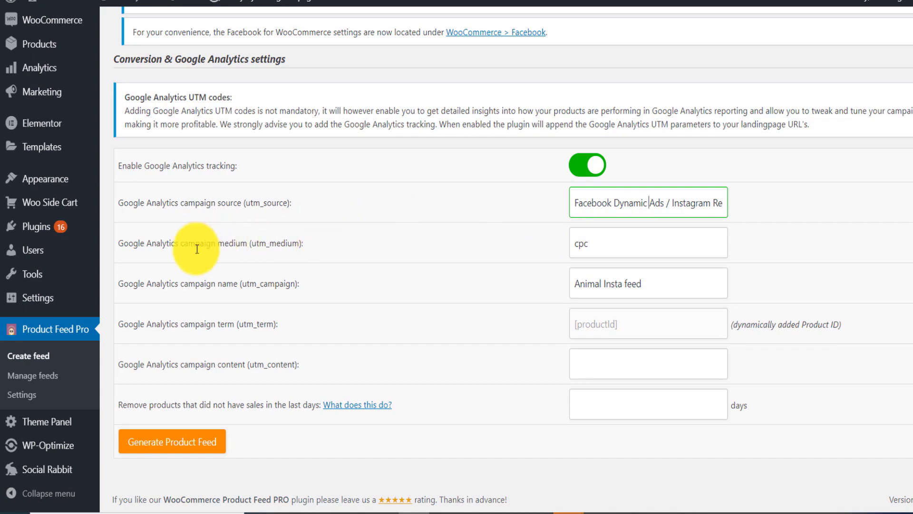
click(202, 444)
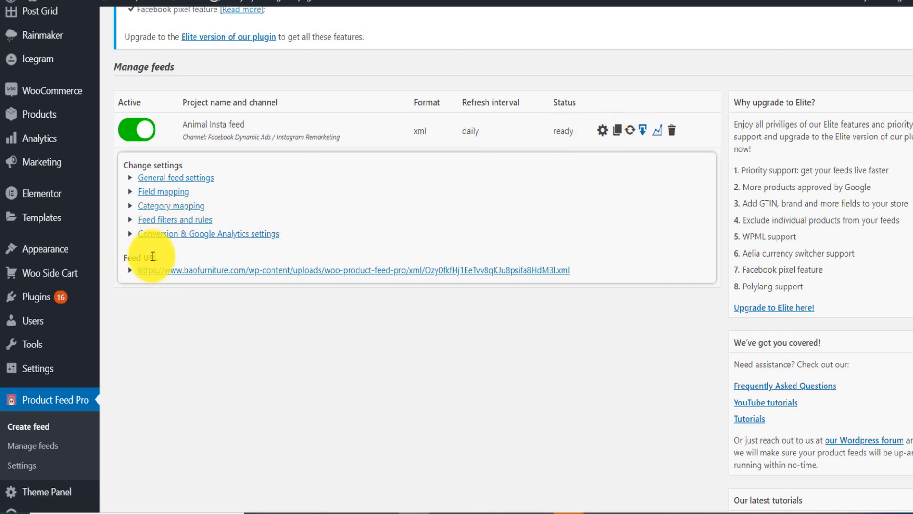
mouse_move(138, 253)
mouse_down()
mouse_move(592, 266)
mouse_move(141, 268)
mouse_up()
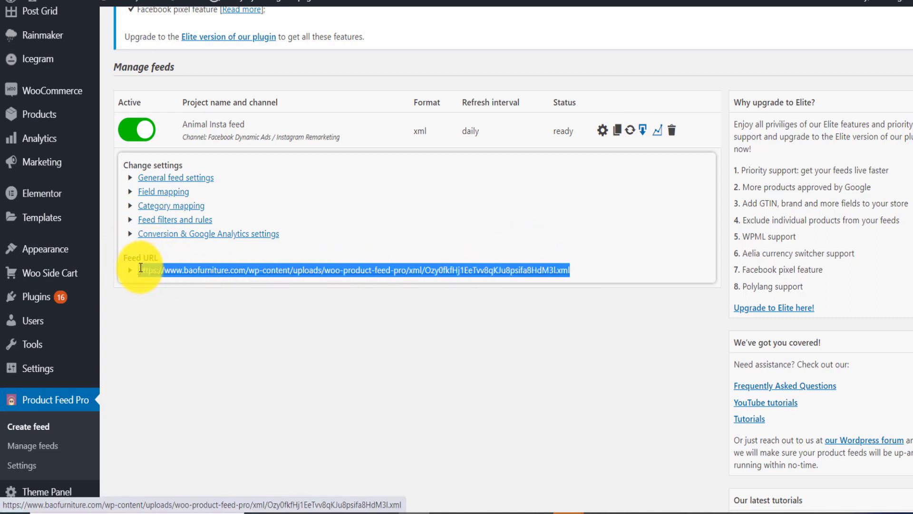
right_click(145, 272)
click(193, 122)
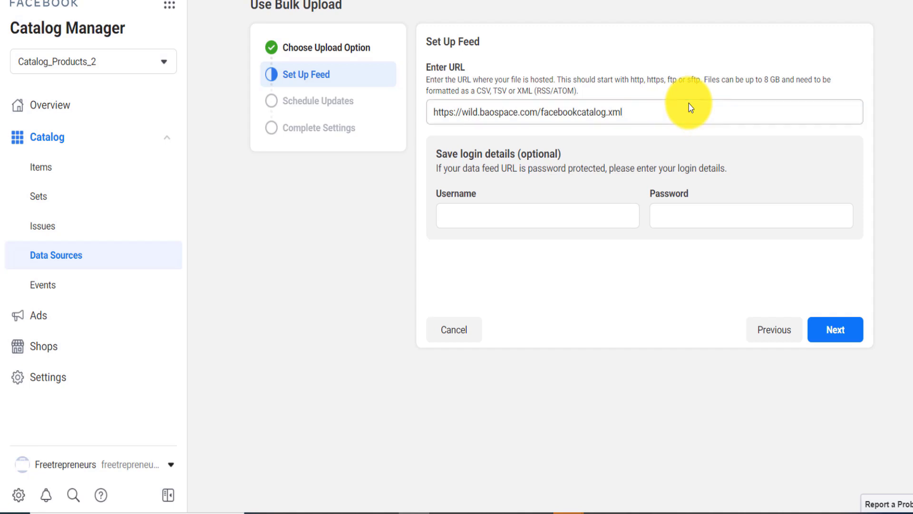
Schedule the feed for daily updates, name the data source Wild Baospace, and upload it.
click(839, 330)
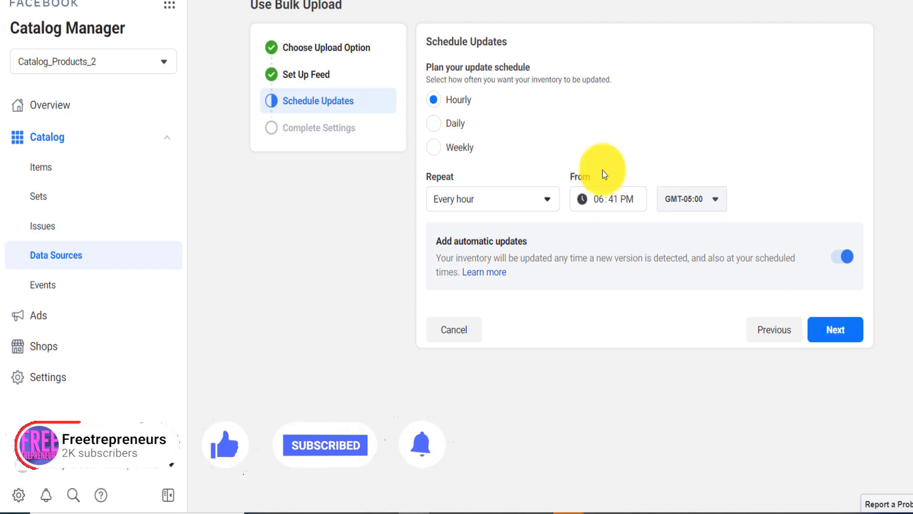
click(433, 123)
click(833, 330)
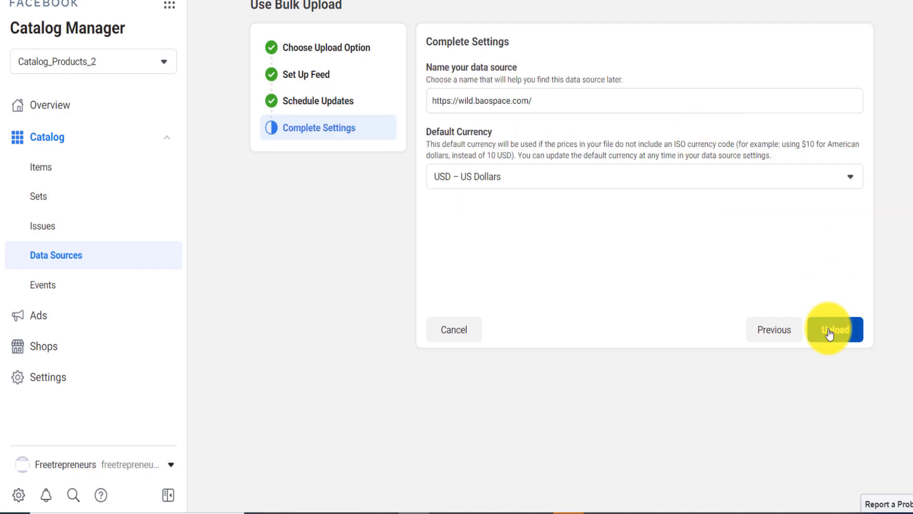
drag(553, 97, 436, 97)
text(Wild Bao)
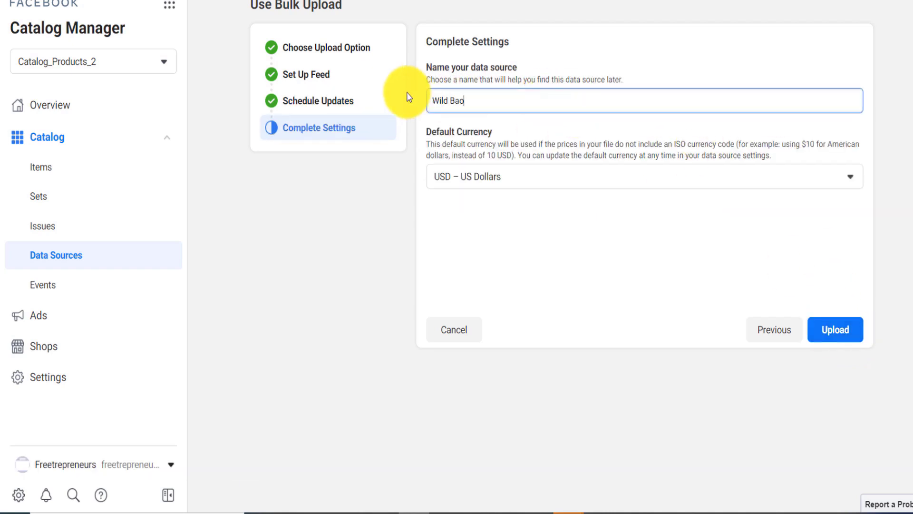
text(space)
click(835, 329)
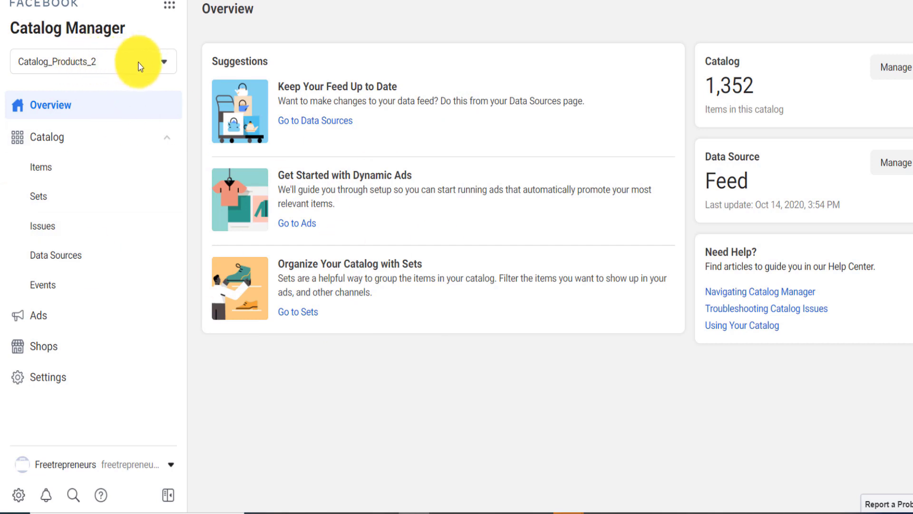
Select Catalog_Products_2 and start a new product set from its Items page.
click(153, 61)
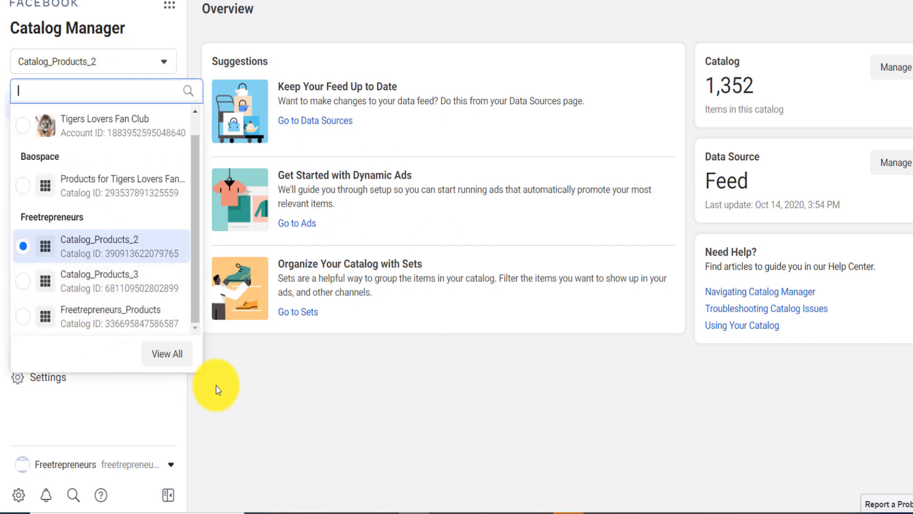
click(261, 388)
click(62, 172)
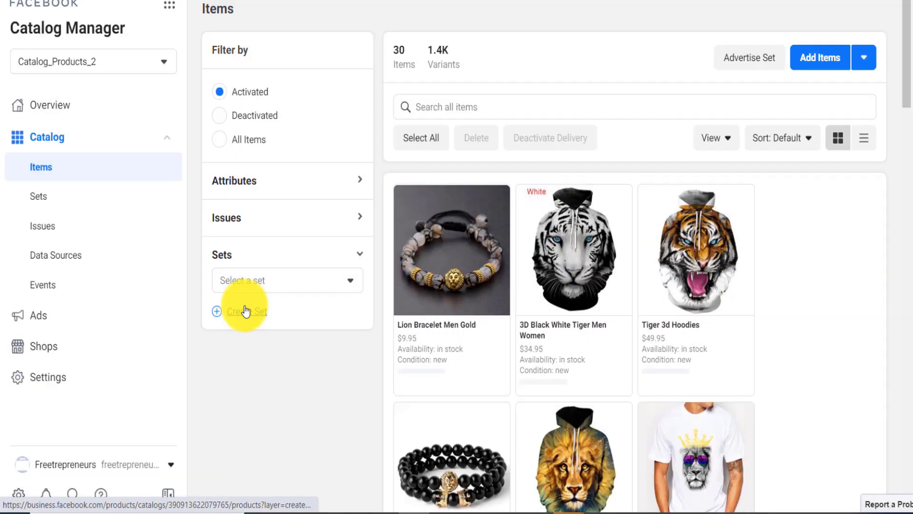
click(245, 312)
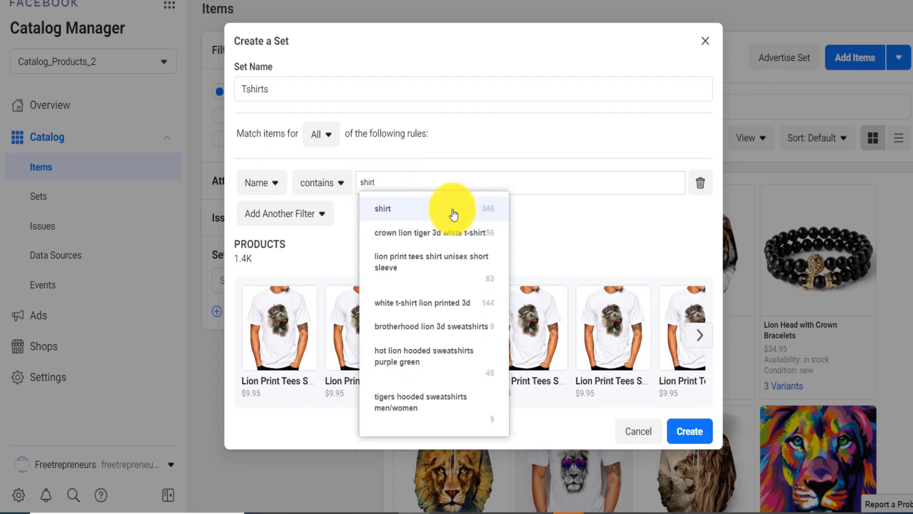
Build the Tshirts set from suggested product-name rules and create it.
click(444, 204)
click(474, 212)
click(456, 373)
click(457, 421)
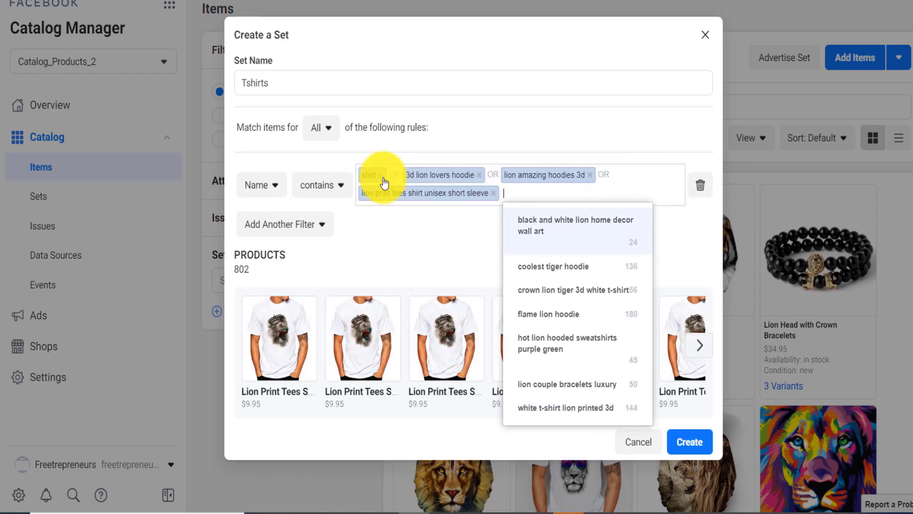
click(381, 181)
click(700, 347)
click(699, 347)
click(689, 442)
click(315, 283)
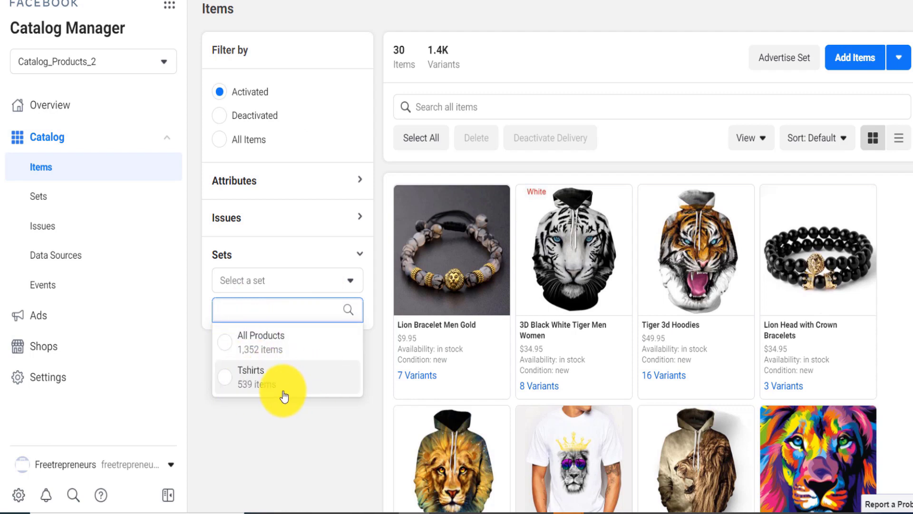
Filter the items page to show only the Tshirts set.
click(291, 428)
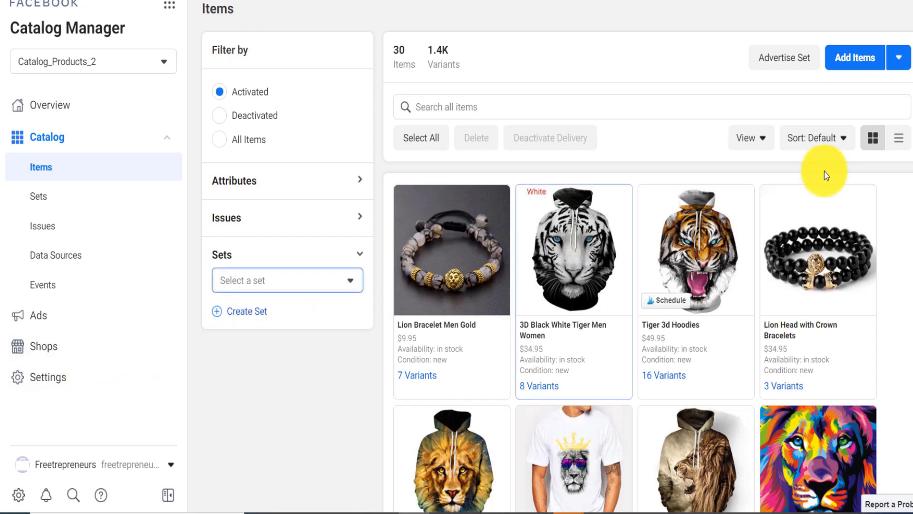
mouse_move(869, 201)
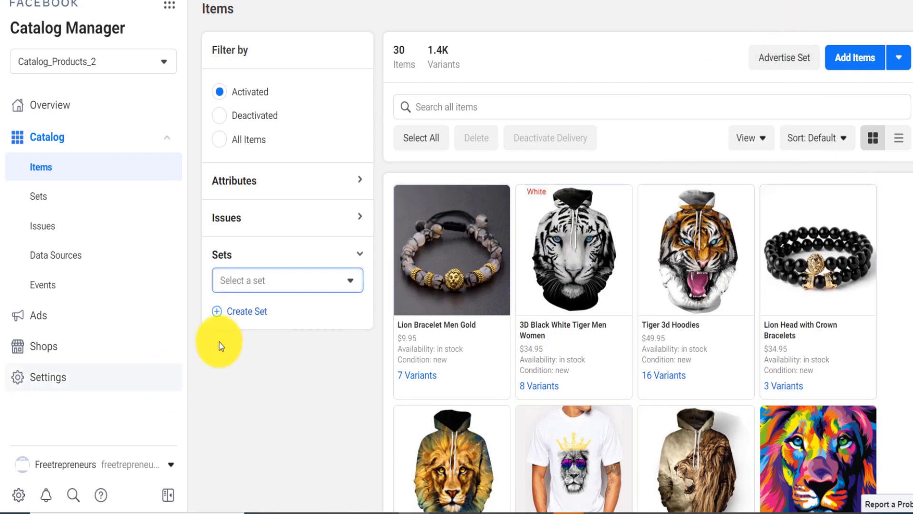
click(296, 281)
click(272, 377)
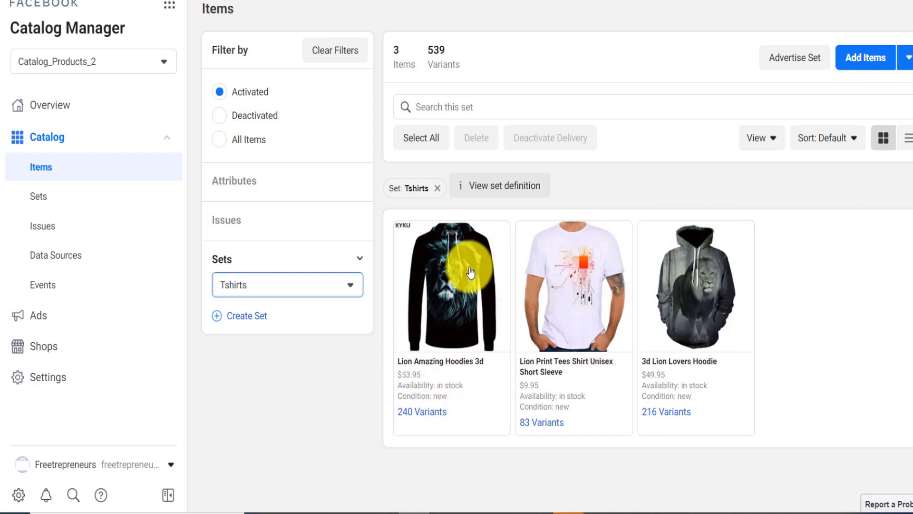
Try Advertise Set, dismiss the ad account prompt, and go to the Shops section.
click(785, 62)
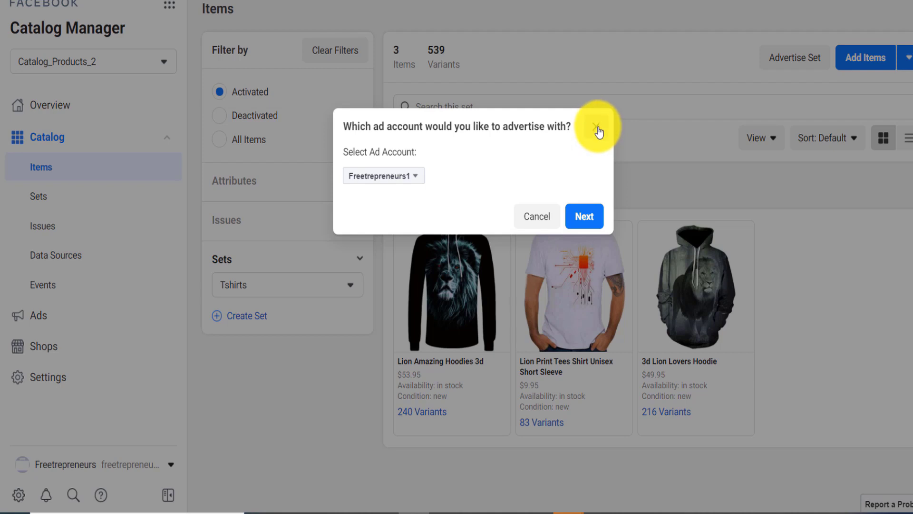
click(597, 131)
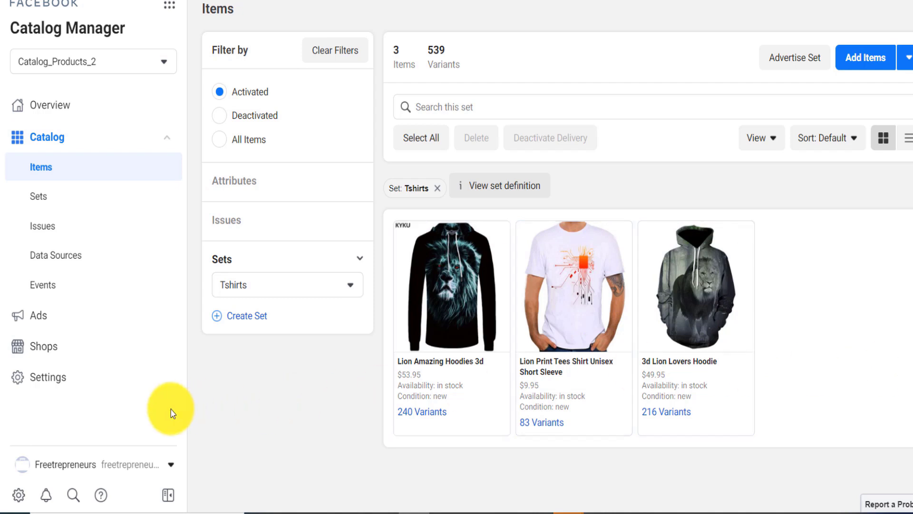
click(60, 353)
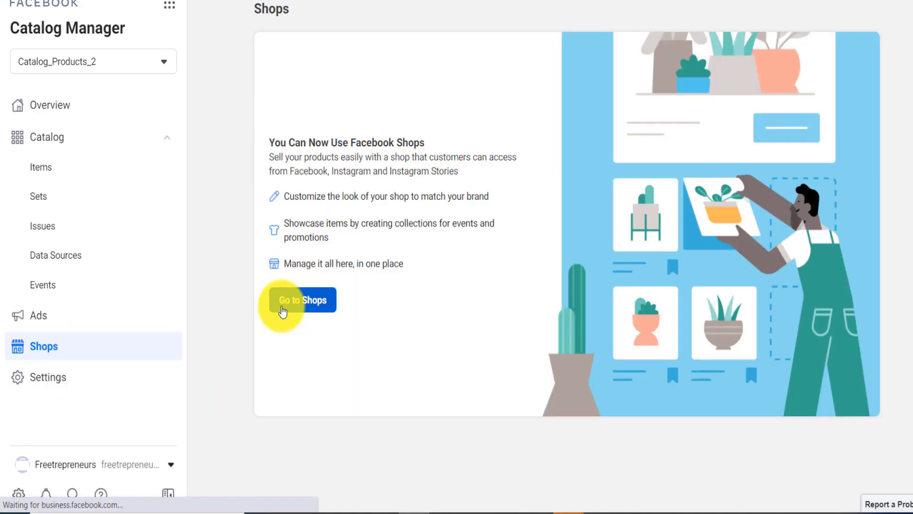
Open Go to Shops, review the Create Your Shop options, and pick Checkout on Facebook or Instagram.
click(290, 316)
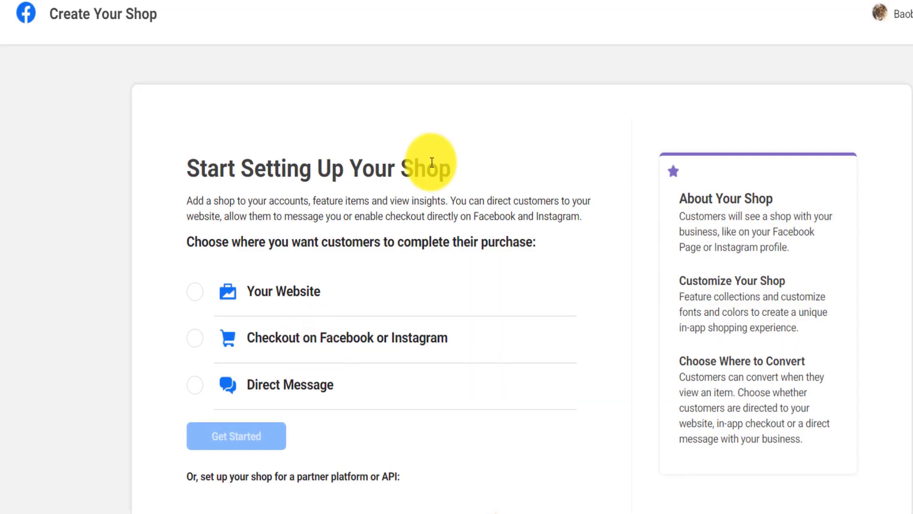
scroll(363, 214, down, 3)
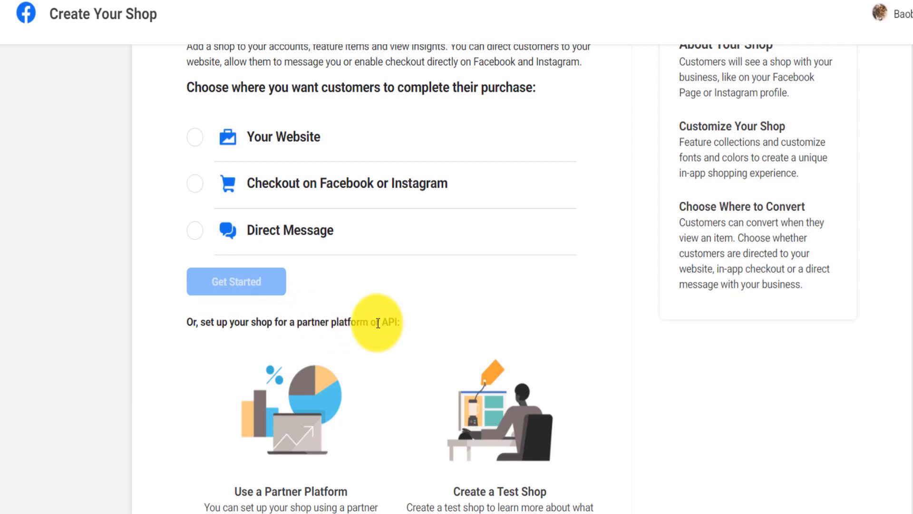
scroll(401, 329, down, 3)
scroll(401, 329, down, 2)
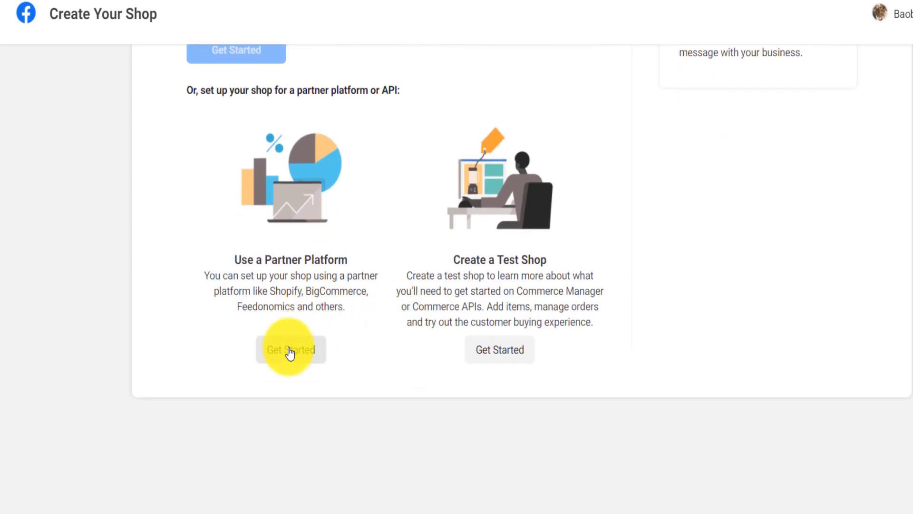
scroll(585, 347, up, 6)
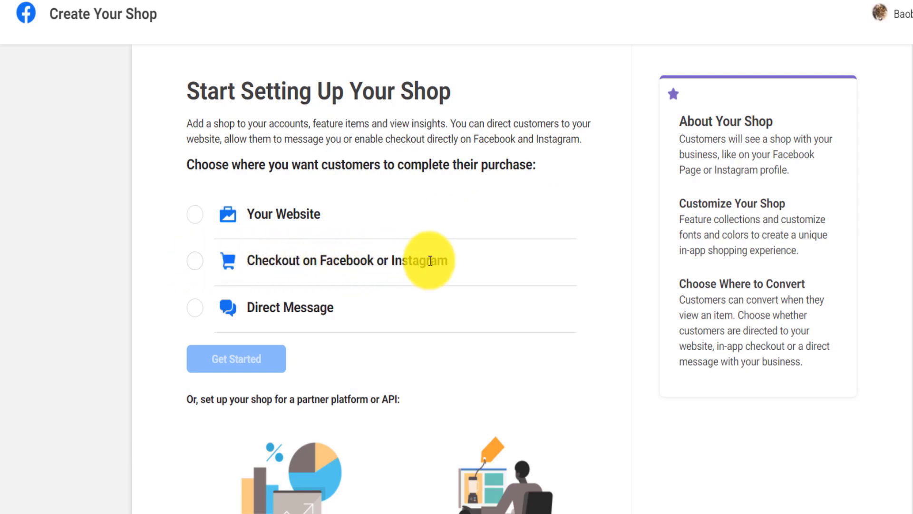
click(194, 262)
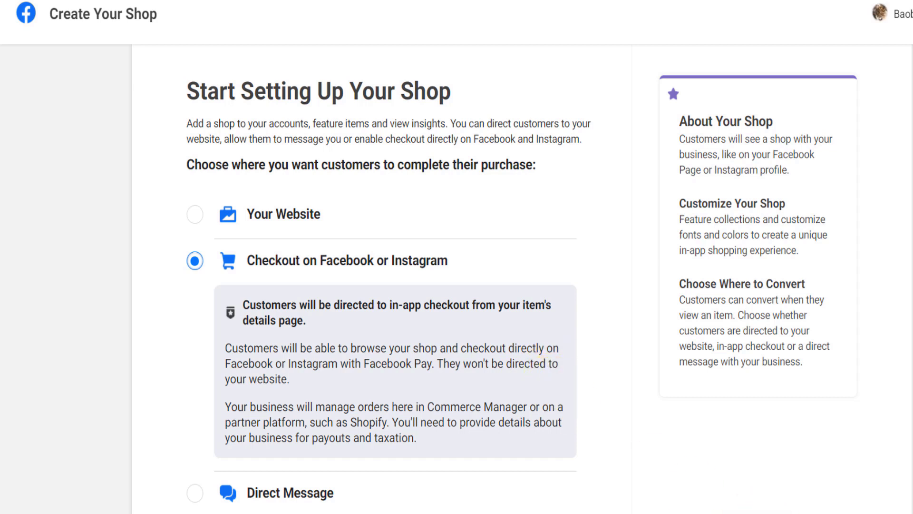
key(alt+Tab)
Browse an example Instagram shop product with in-app checkout, then close the phone mirror.
scroll(690, 478, down, 5)
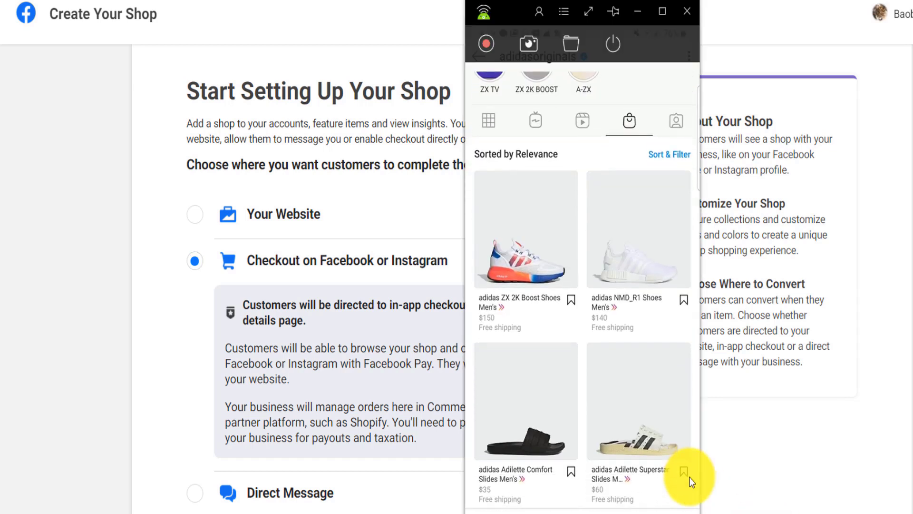
scroll(690, 477, down, 2)
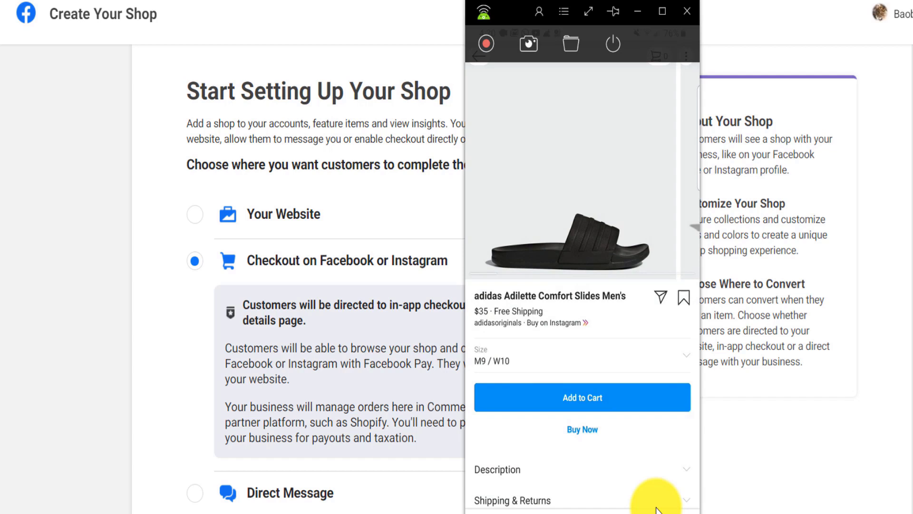
scroll(665, 489, down, 3)
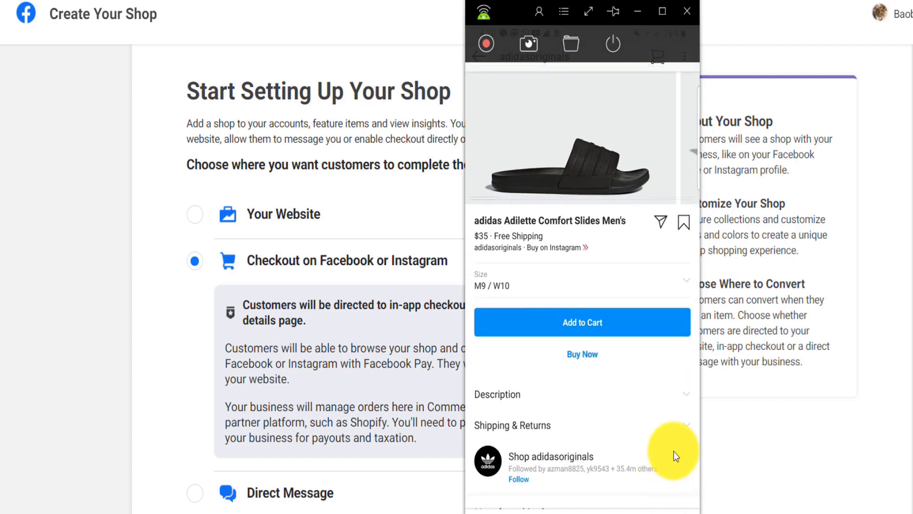
click(179, 304)
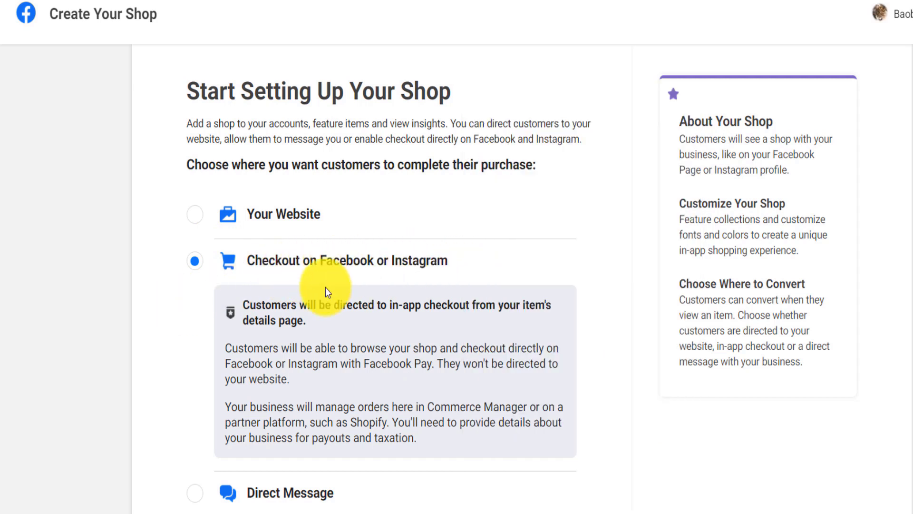
Choose sending buyers to the website and get started, creating the draft Tigers Lovers Fan Club shop.
click(195, 215)
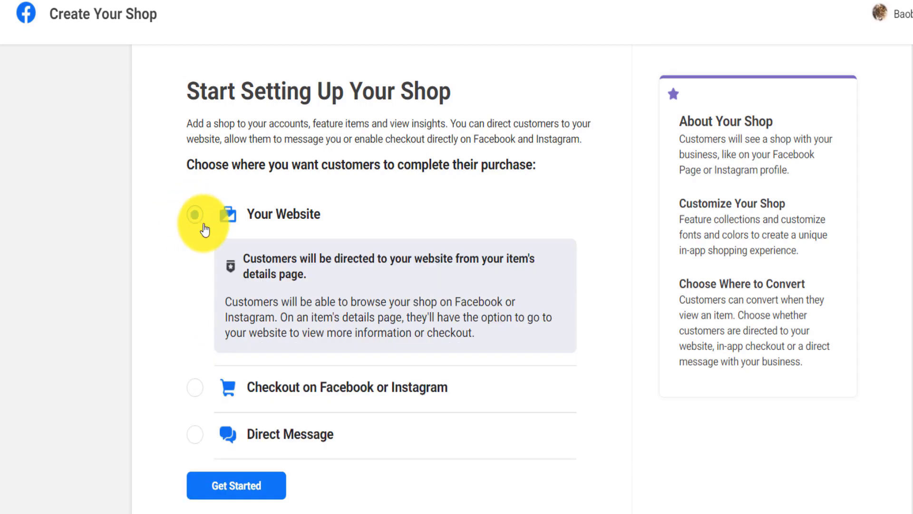
scroll(327, 243, down, 5)
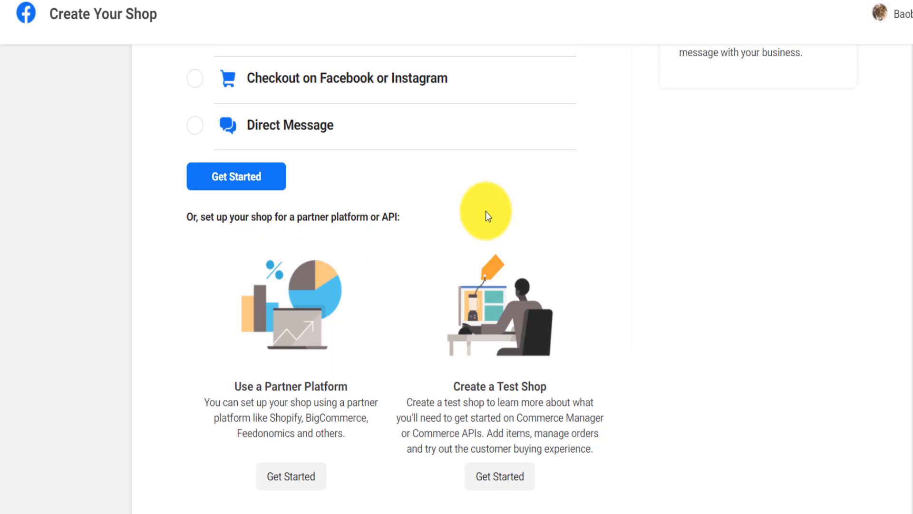
click(203, 184)
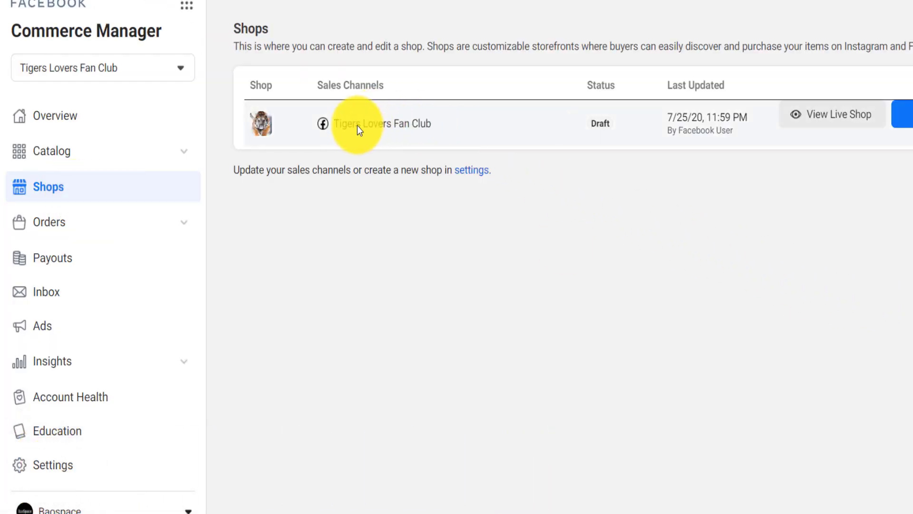
Open Commerce Manager settings and review the Page's 4,042 likes and 5,120 followers.
click(54, 465)
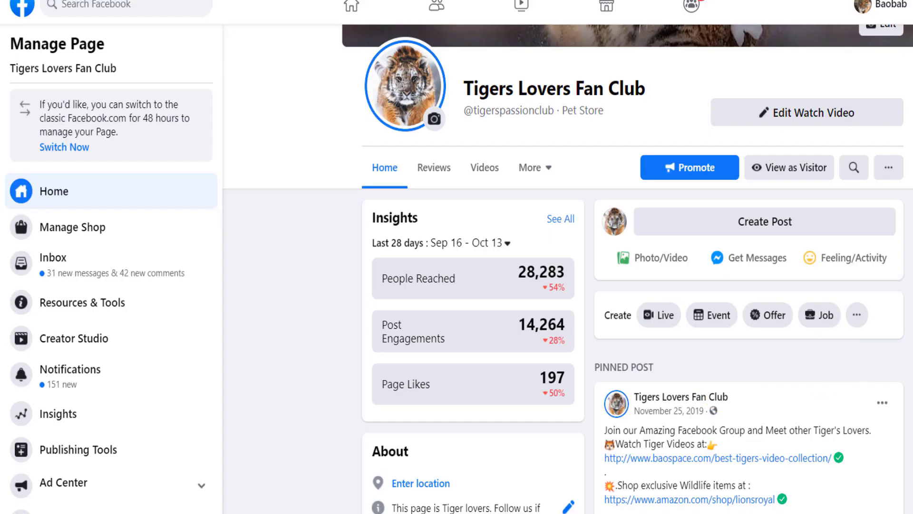
scroll(797, 328, down, 5)
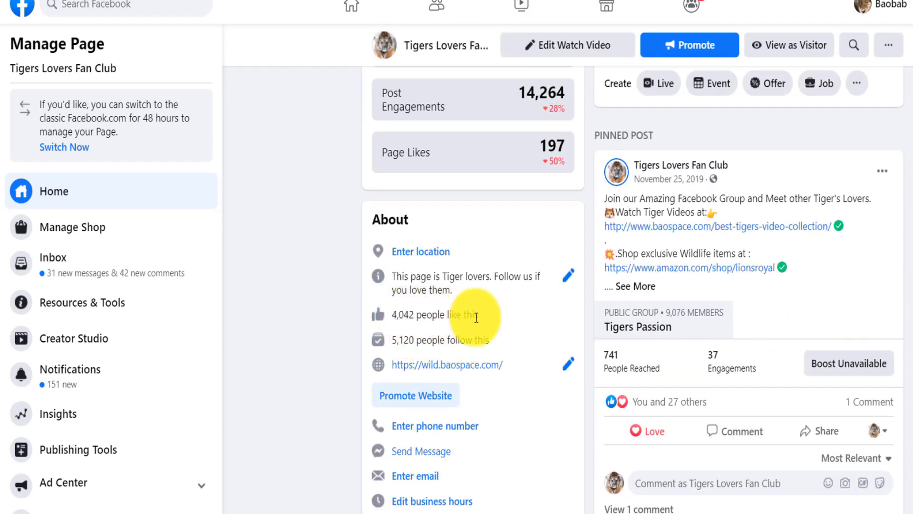
drag(474, 315, 388, 316)
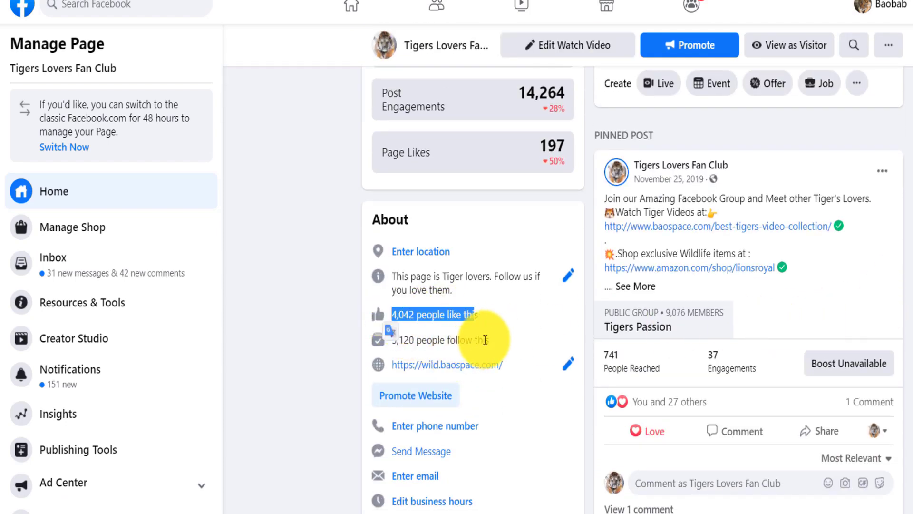
drag(487, 339, 389, 340)
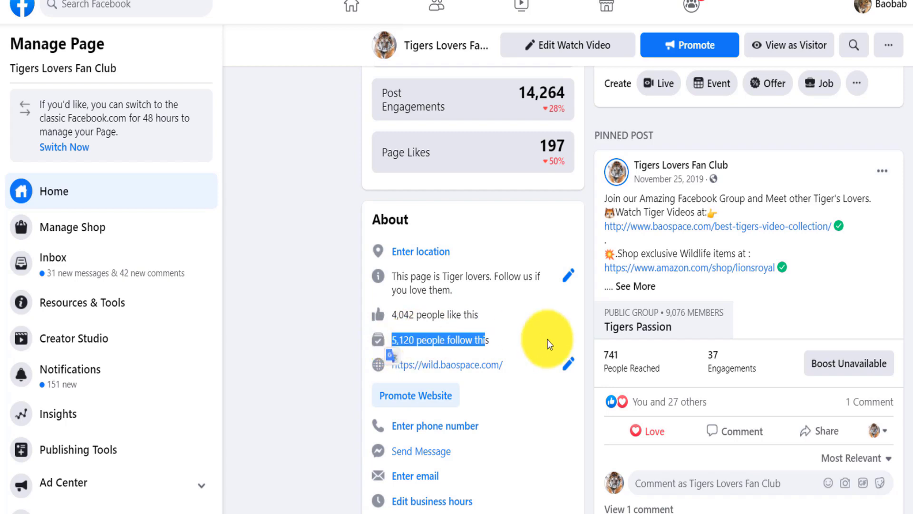
scroll(632, 286, down, 3)
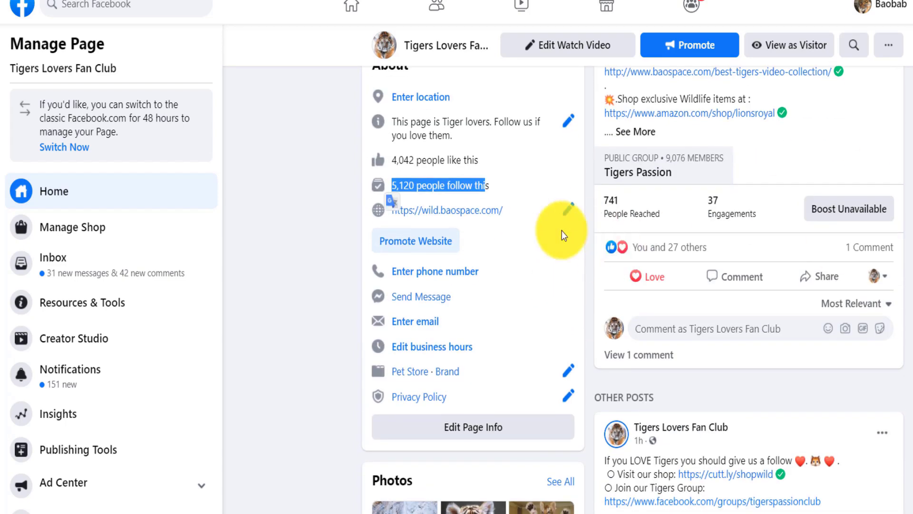
scroll(595, 119, up, 6)
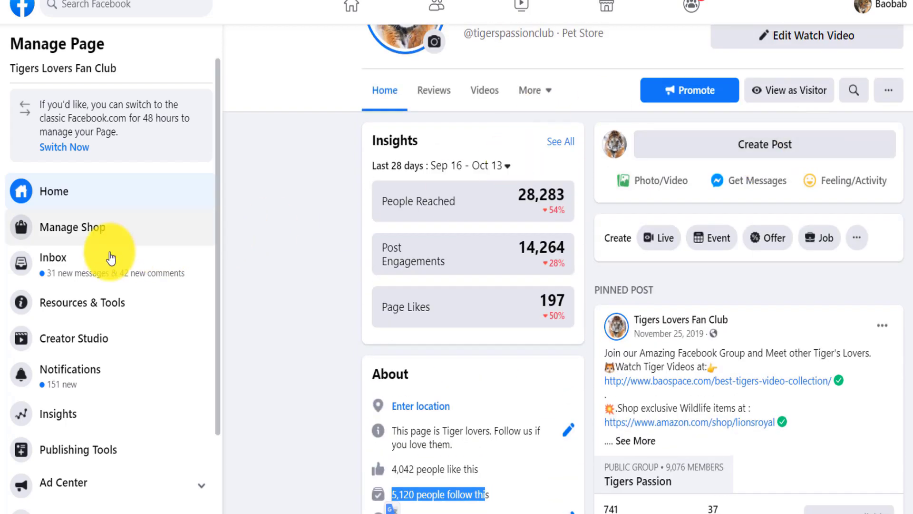
Visit Manage Shop, return to the Page's Home, and start a new Create Post.
click(82, 234)
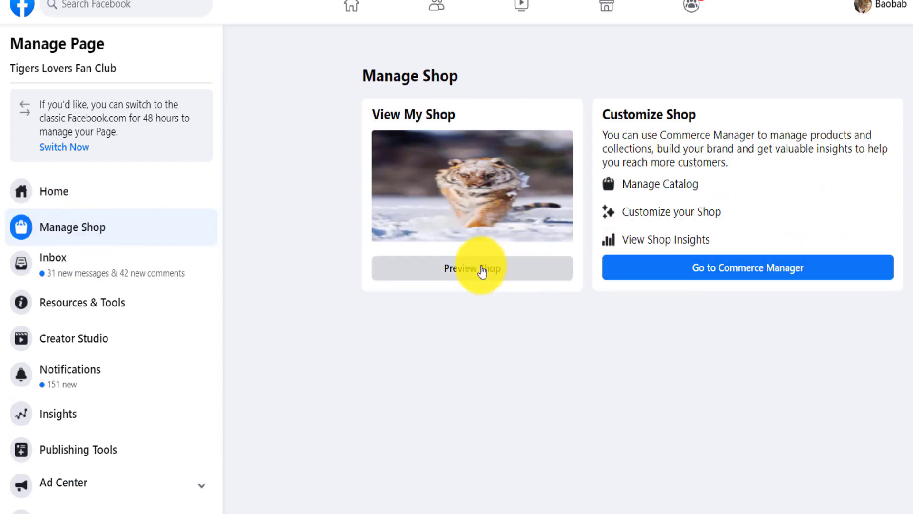
click(86, 192)
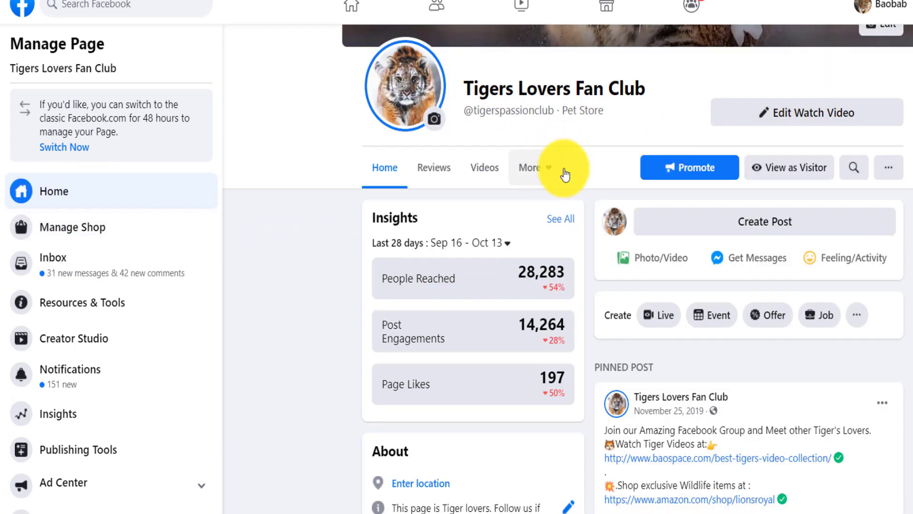
click(737, 222)
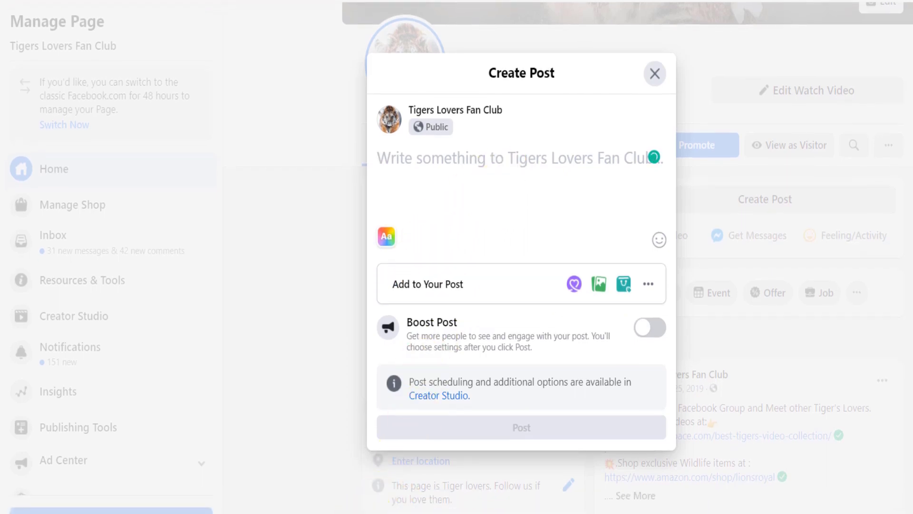
Add the tiger cub photo to the post and caption it 'Am I cute or Not?'.
drag(473, 377, 504, 199)
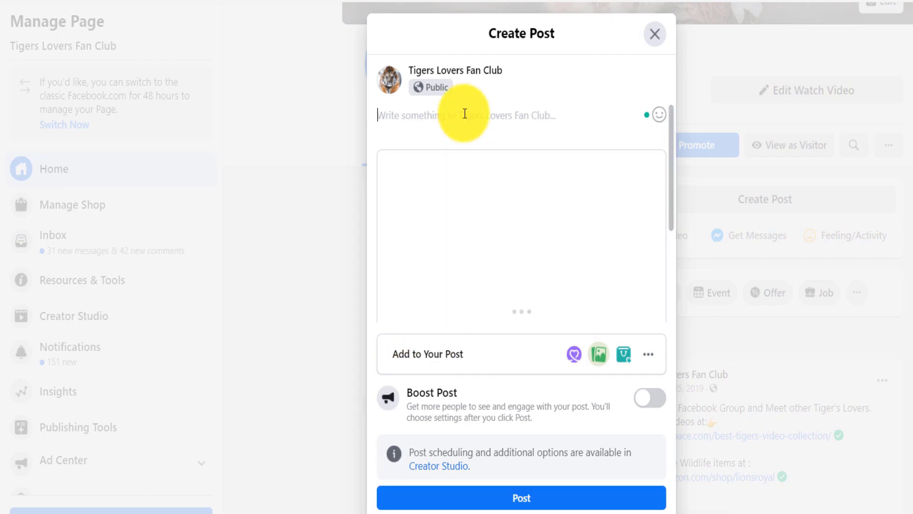
text(Am I)
key(BackSpace)
key(BackSpace)
key(BackSpace)
key(BackSpace)
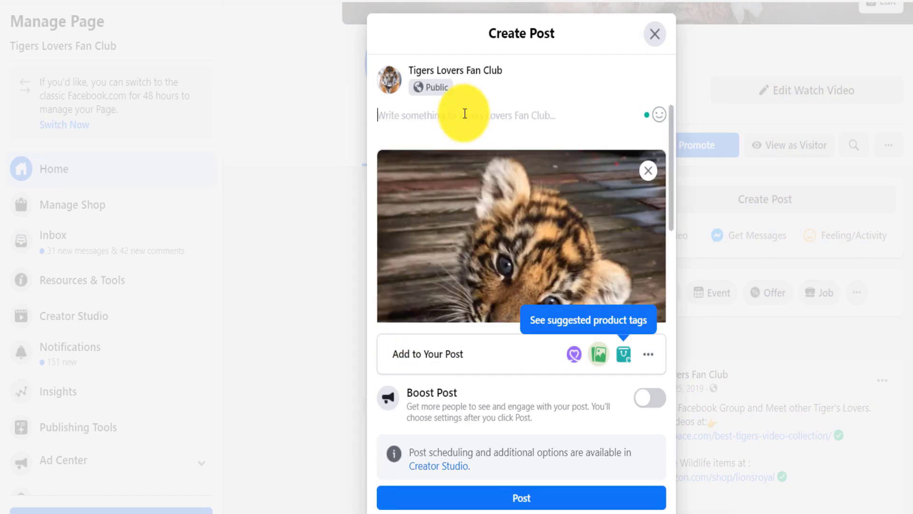
text(Am I cute or Not?)
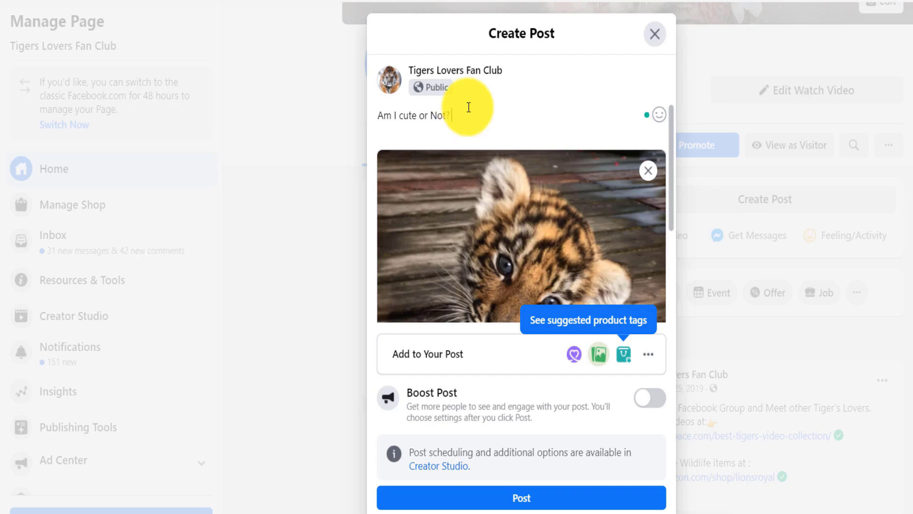
Extend the caption with 'Hello there,' and 'Shop Tiger T-shirts by taping on the picture.'.
click(378, 115)
text(Hello there,)
click(516, 130)
text(Vi)
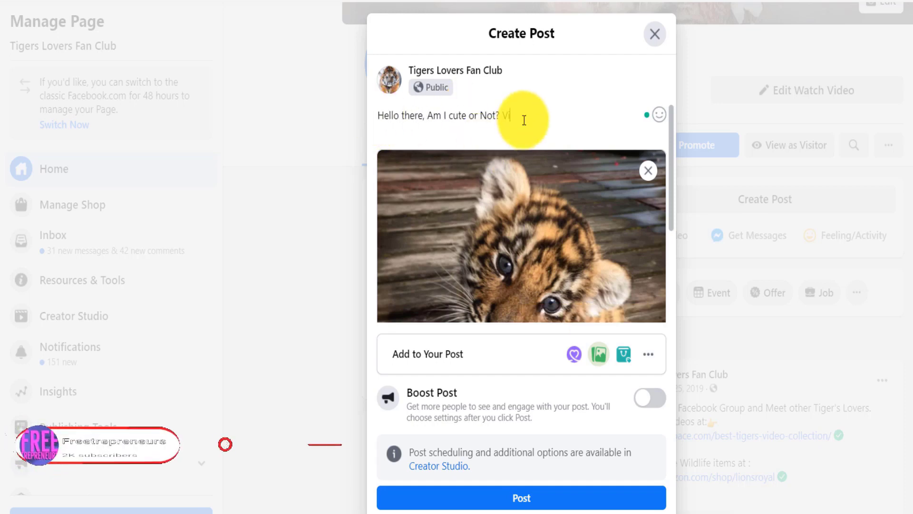
key(BackSpace)
key(BackSpace)
text(Shop)
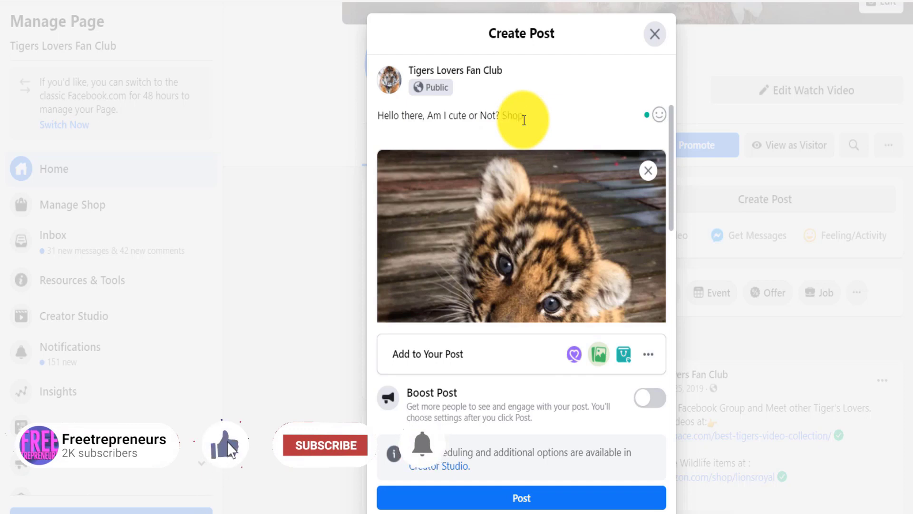
text( Tiger T-shirts)
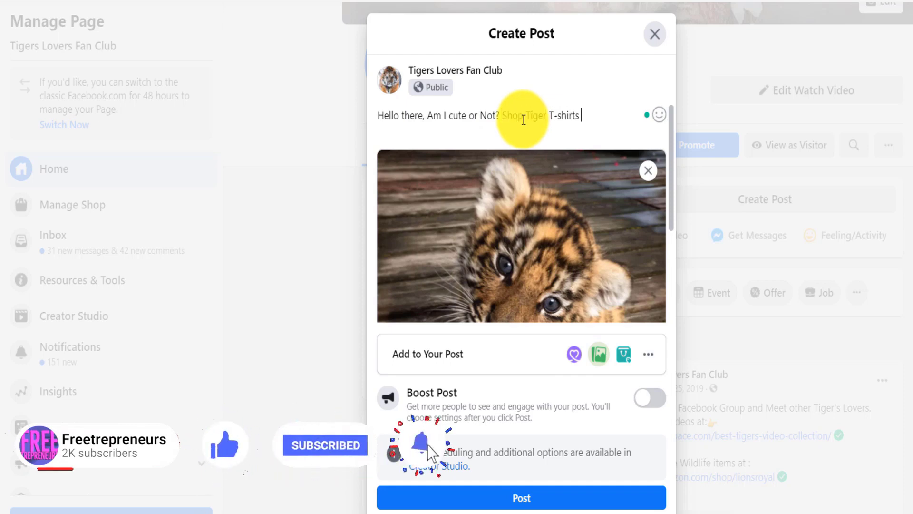
text( by taping on the pictur)
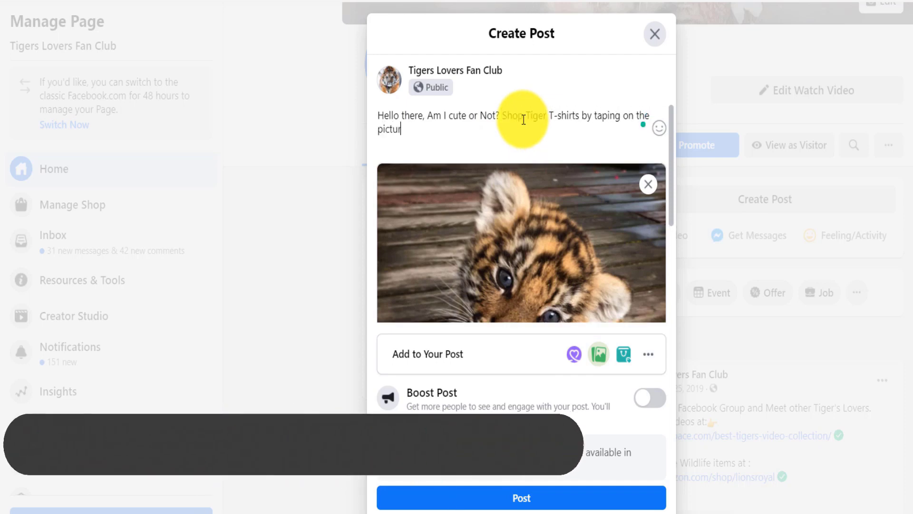
text(e.)
scroll(705, 340, down, 1)
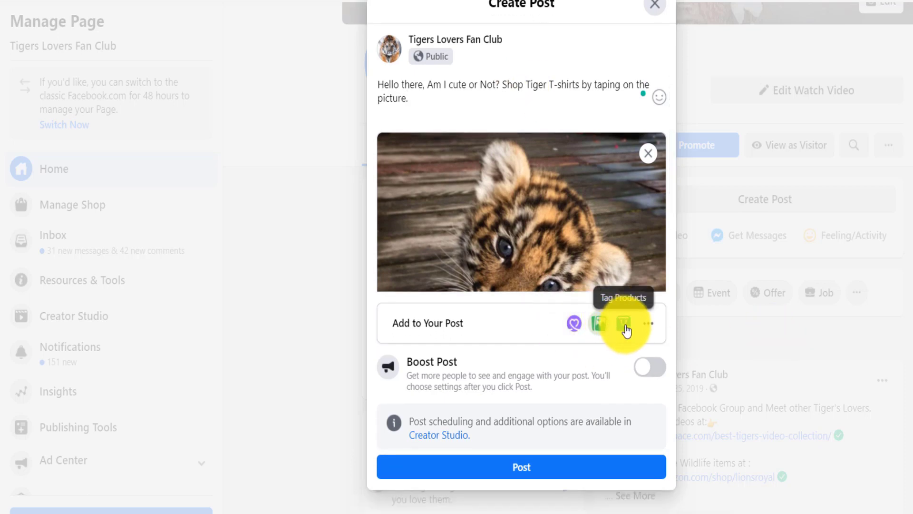
click(624, 324)
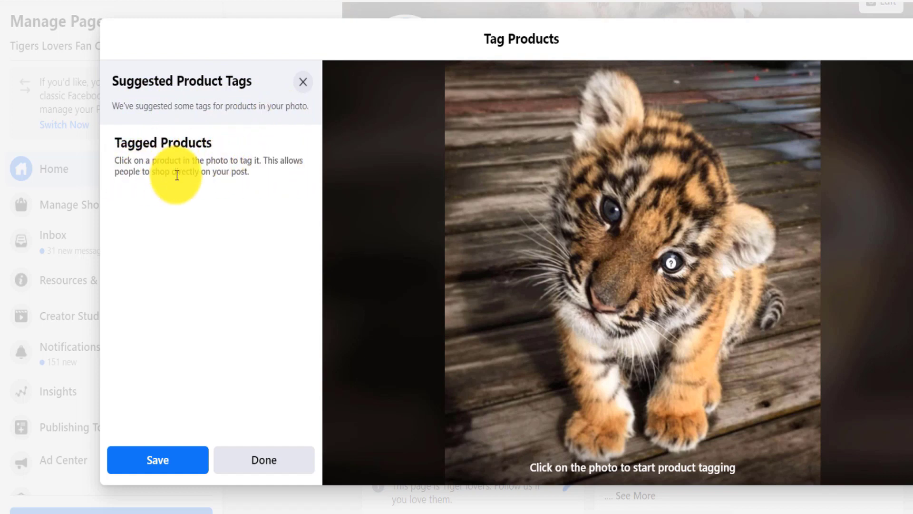
Place a product tag on the tiger cub photo and look through the product options.
drag(205, 172, 245, 171)
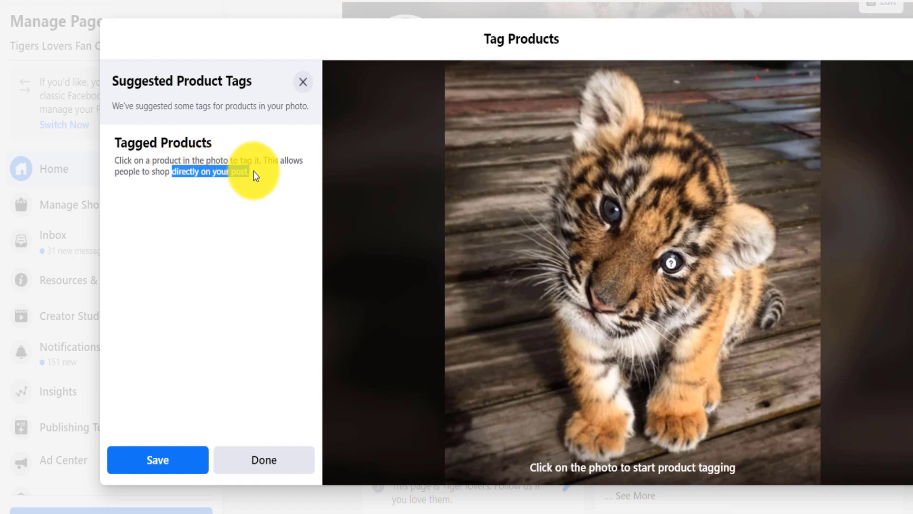
click(641, 184)
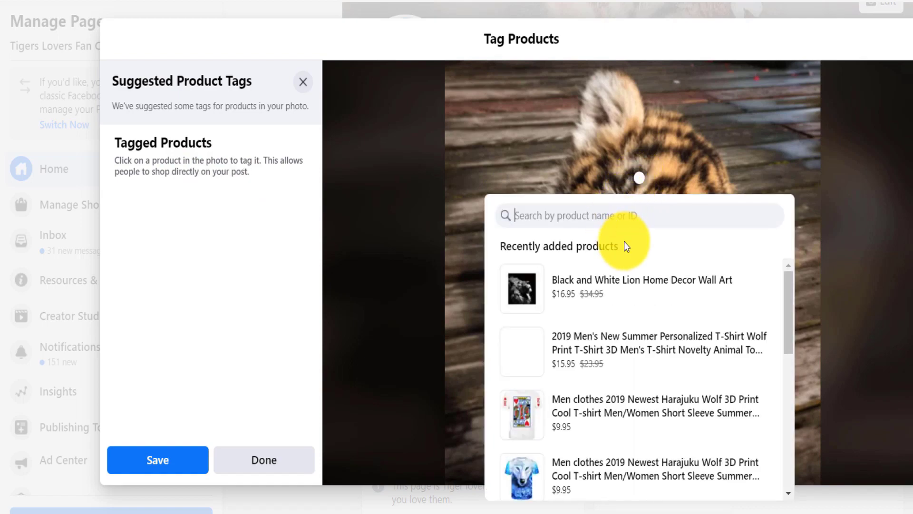
scroll(678, 285, down, 5)
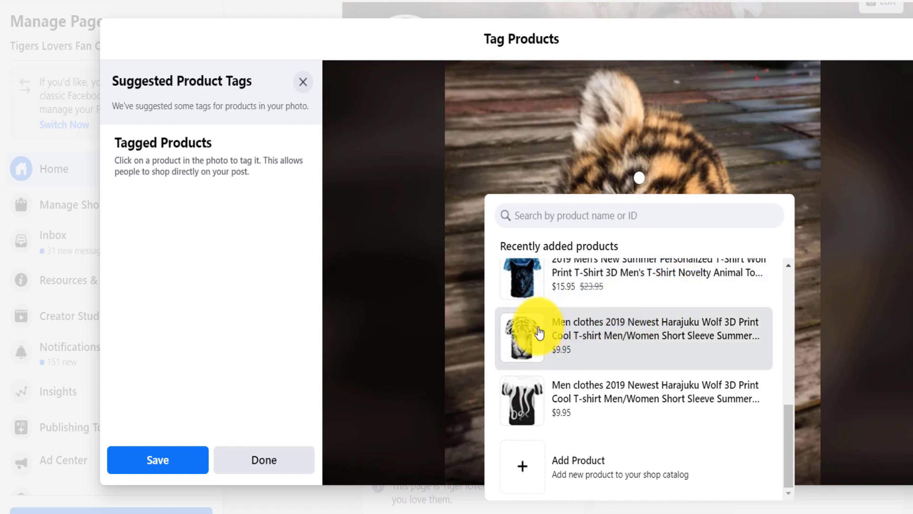
scroll(603, 389, up, 1)
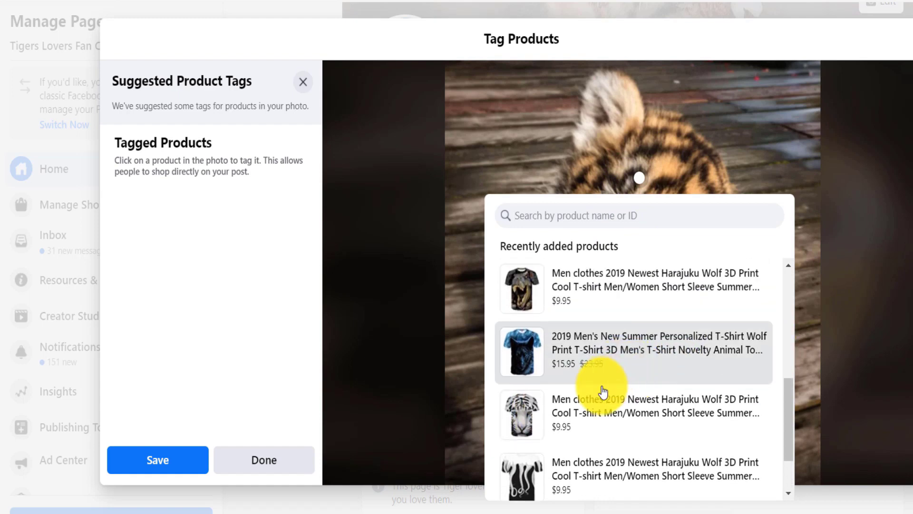
scroll(605, 387, down, 1)
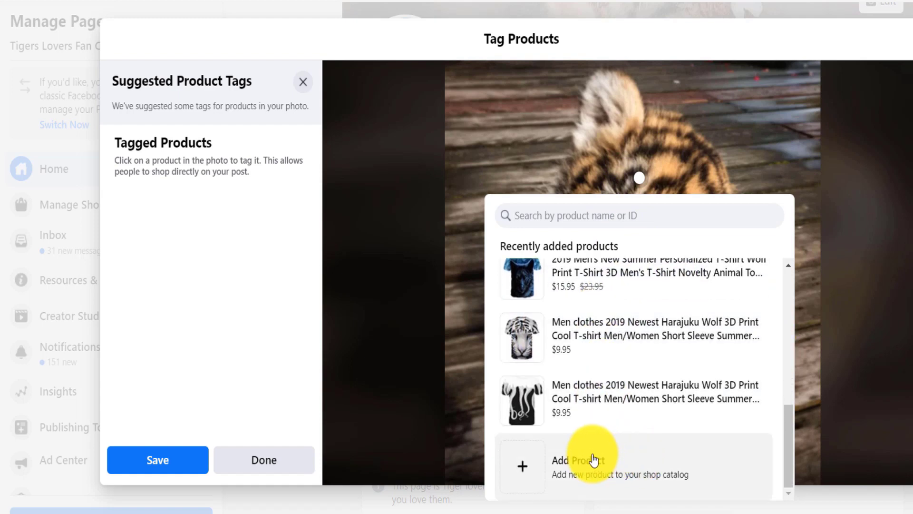
click(593, 459)
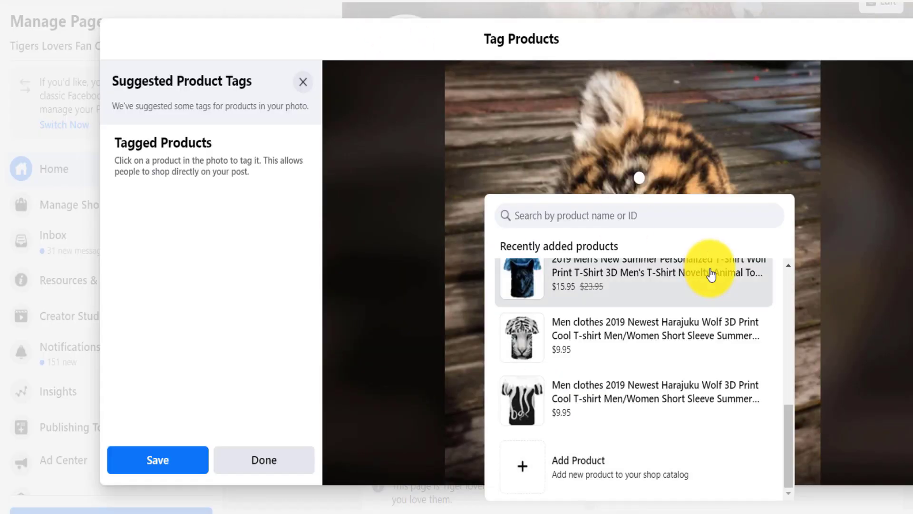
scroll(703, 265, down, 3)
scroll(621, 326, up, 5)
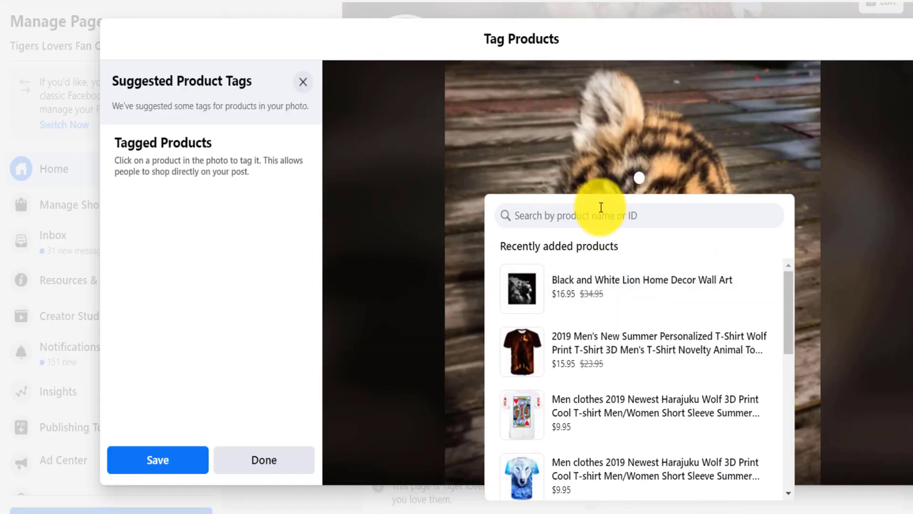
Search 'ti', tag the 3D Tiger hoodie pullovers, and publish the post.
click(598, 216)
text(tiger)
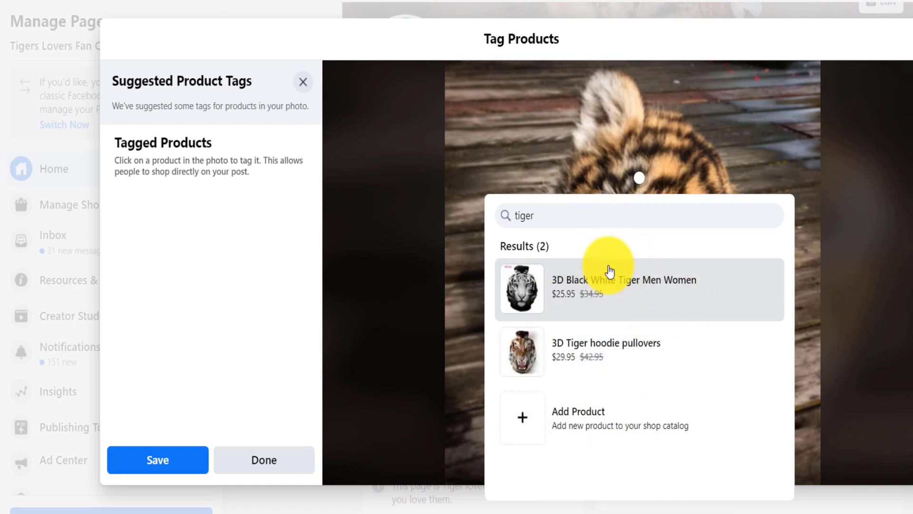
click(584, 352)
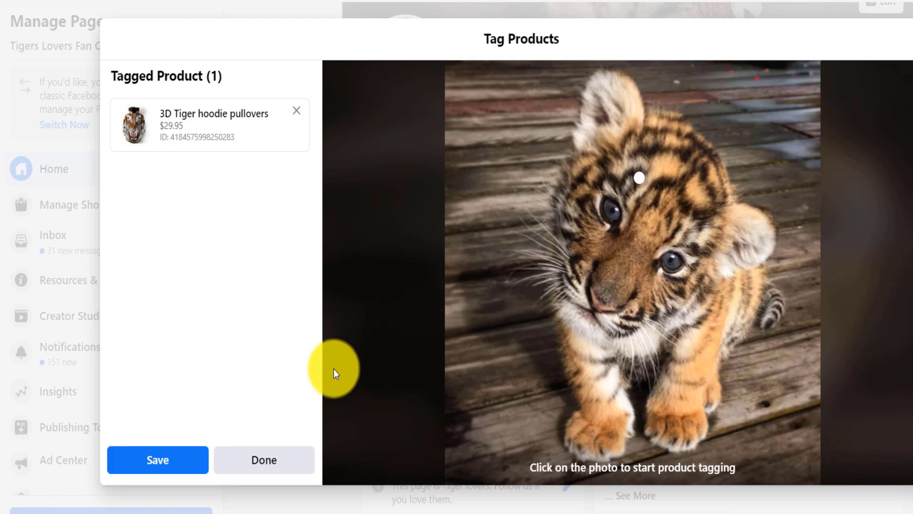
click(187, 465)
click(538, 499)
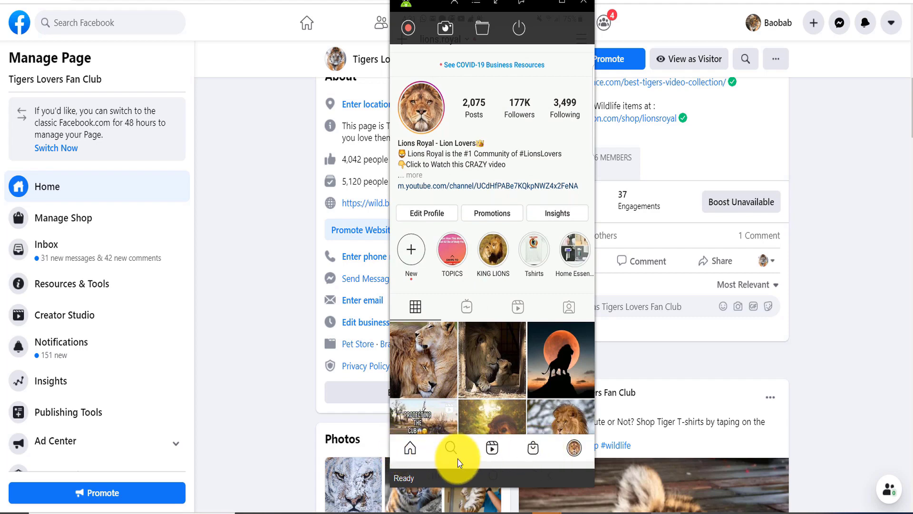
Browse the Instagram Shop's suggested products and Balance Capri Pants, then minimize the phone mirror.
click(532, 448)
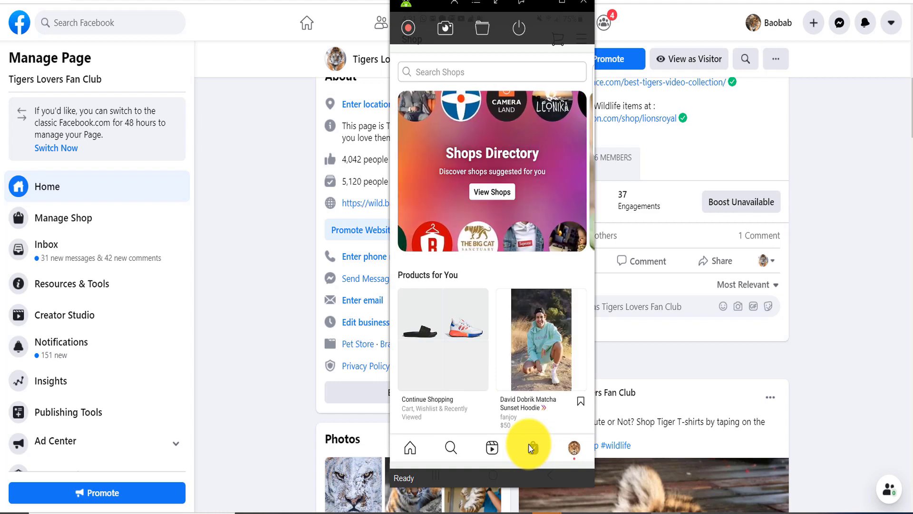
scroll(532, 448, down, 2)
scroll(531, 448, down, 4)
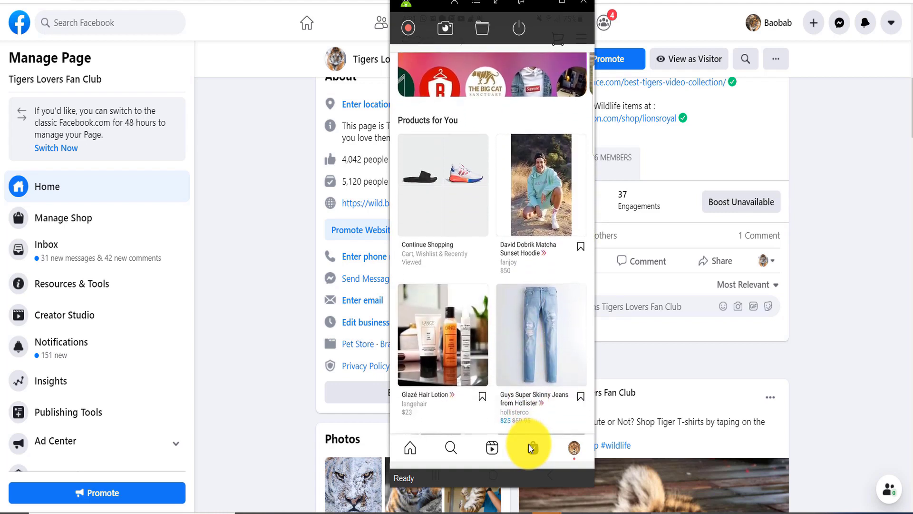
scroll(532, 448, down, 2)
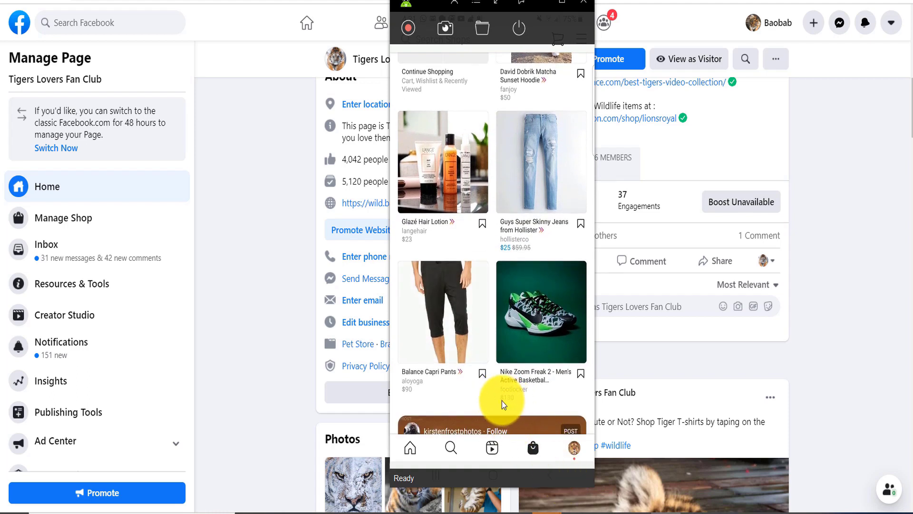
scroll(501, 401, down, 2)
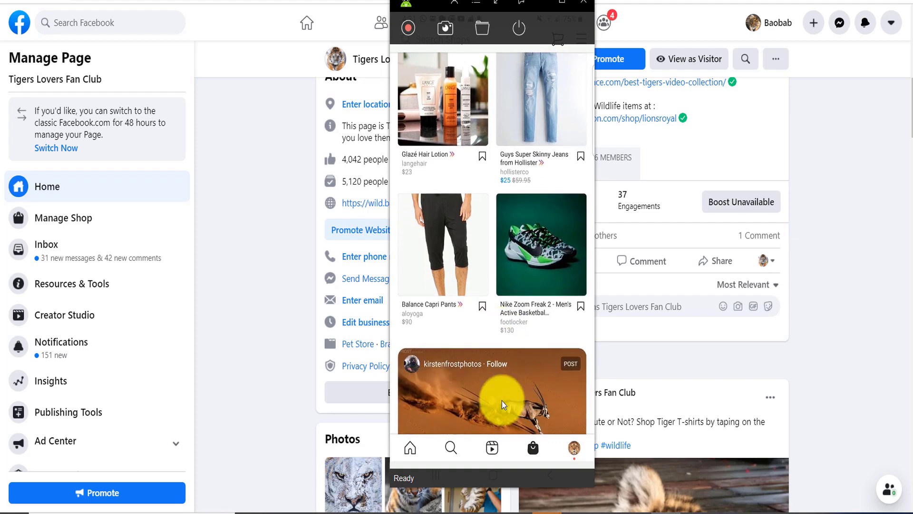
scroll(502, 400, down, 2)
scroll(501, 400, up, 2)
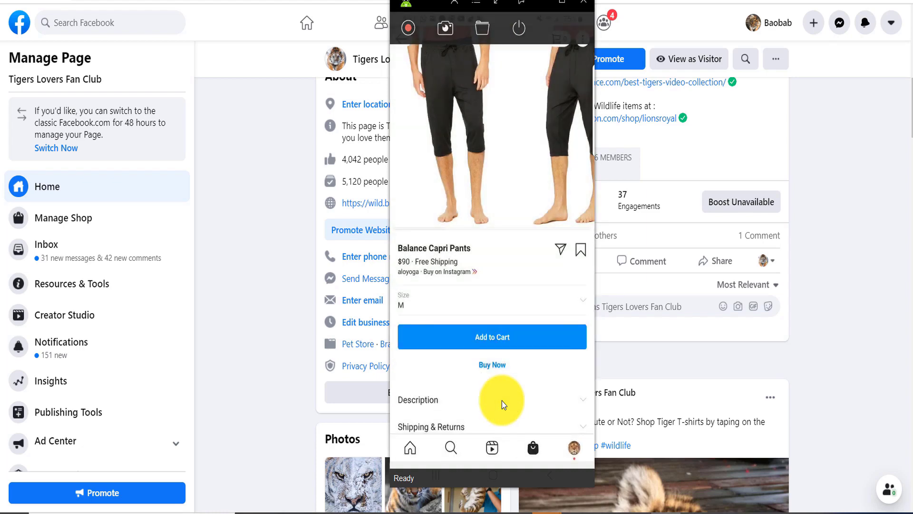
scroll(501, 401, down, 4)
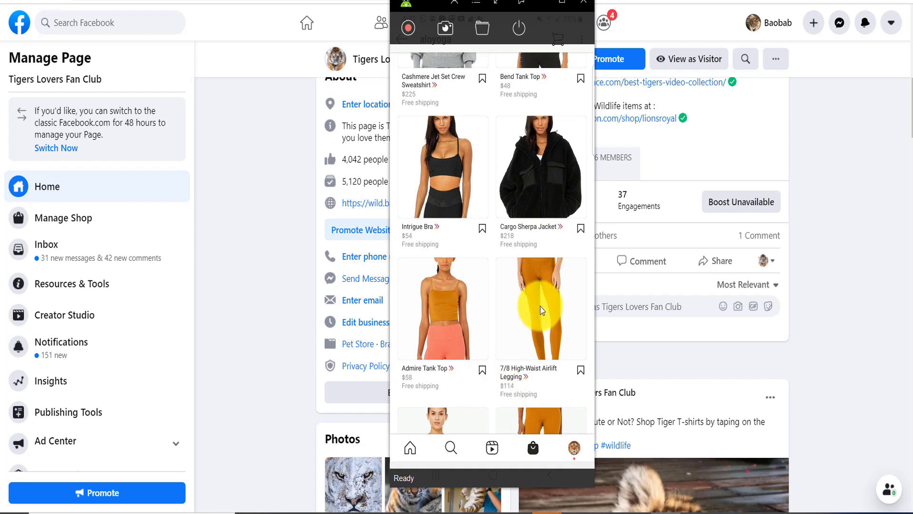
click(869, 203)
drag(910, 115, 909, 55)
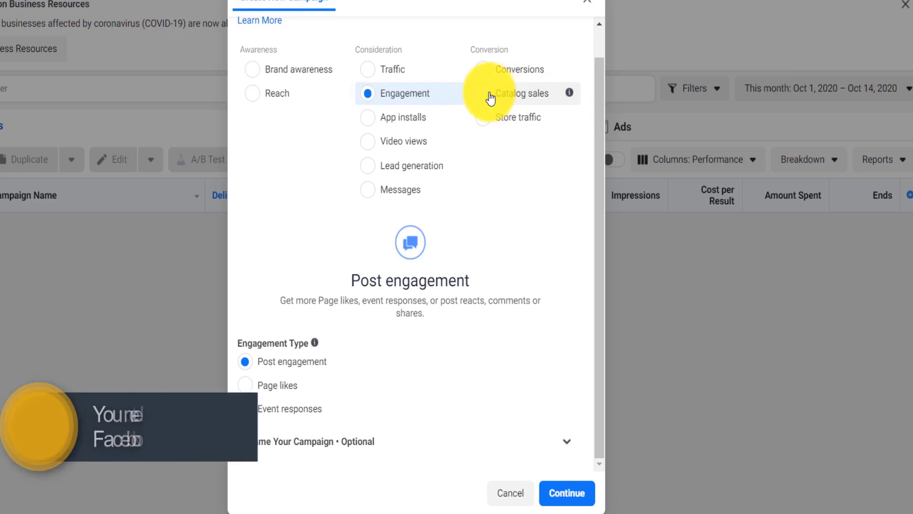
Choose the Catalog sales objective with the Tigers Lovers Fan Club catalog.
click(490, 96)
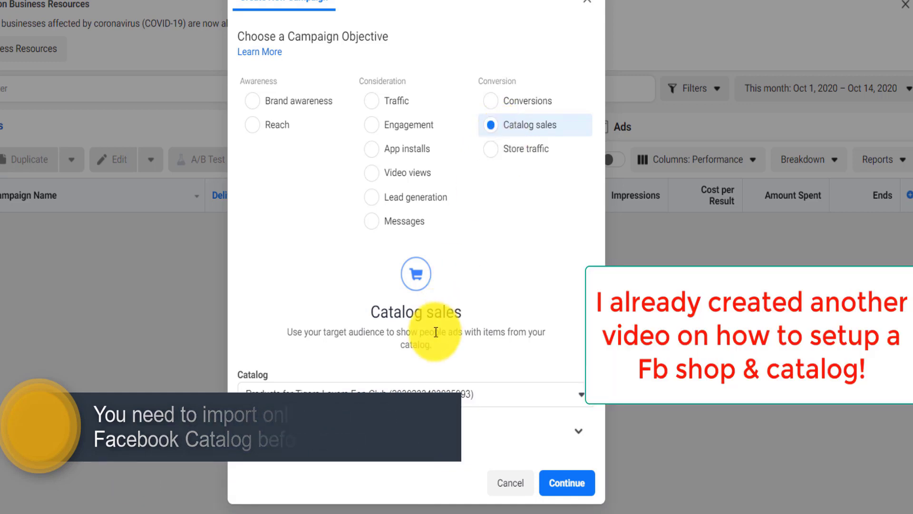
click(581, 395)
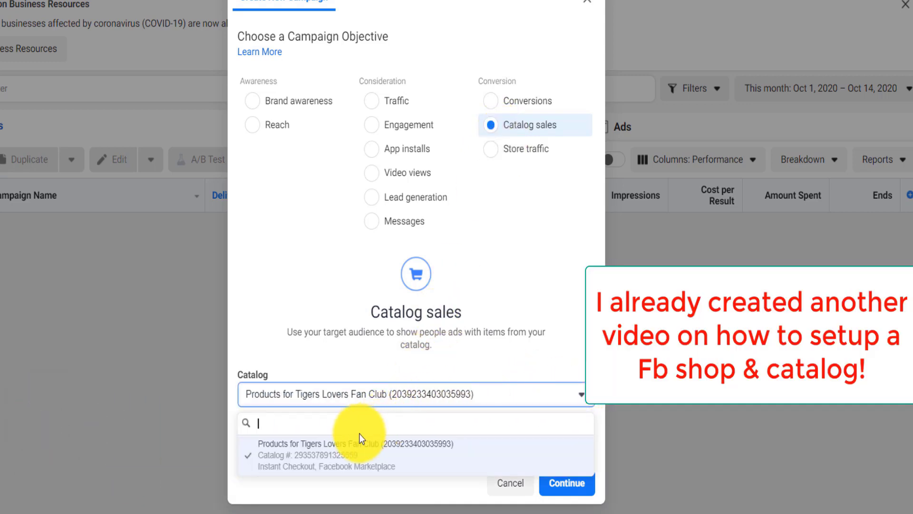
mouse_move(328, 452)
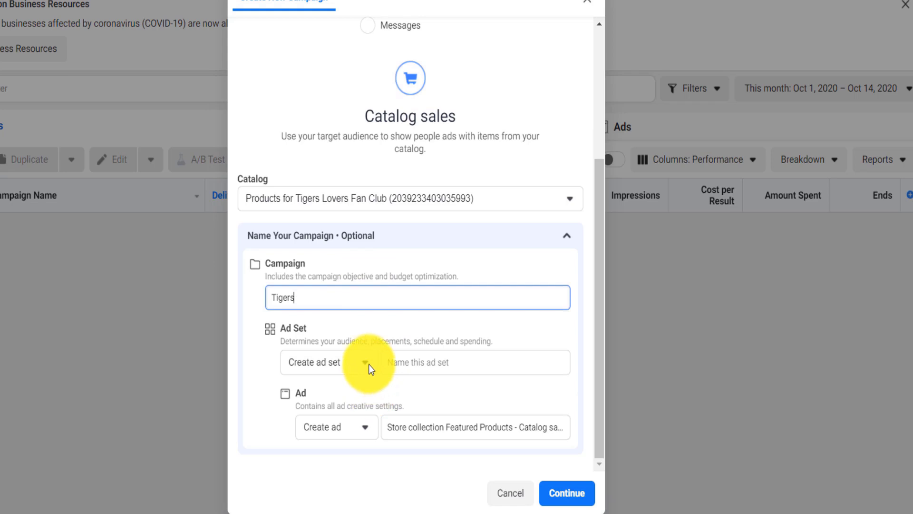
Name the campaign Tigers and the ad set Tigers shop, then create the draft.
click(366, 363)
click(451, 361)
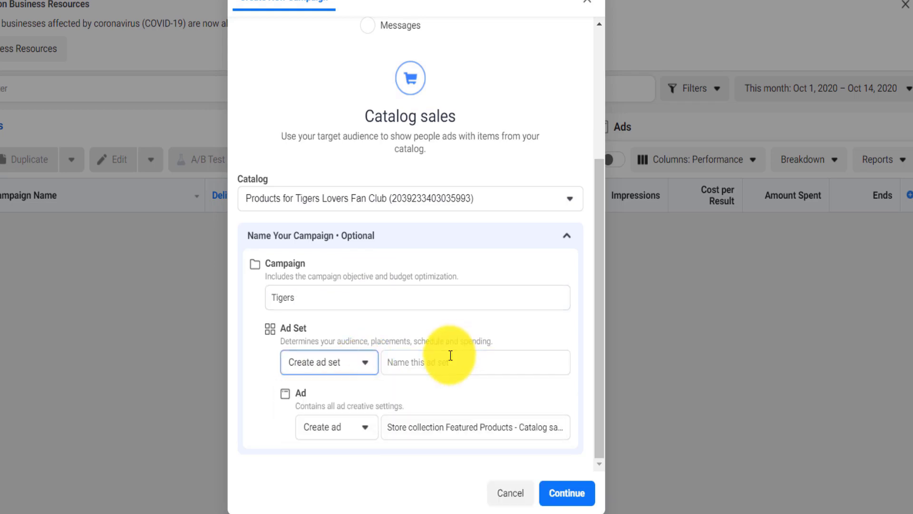
text(Tigers shop)
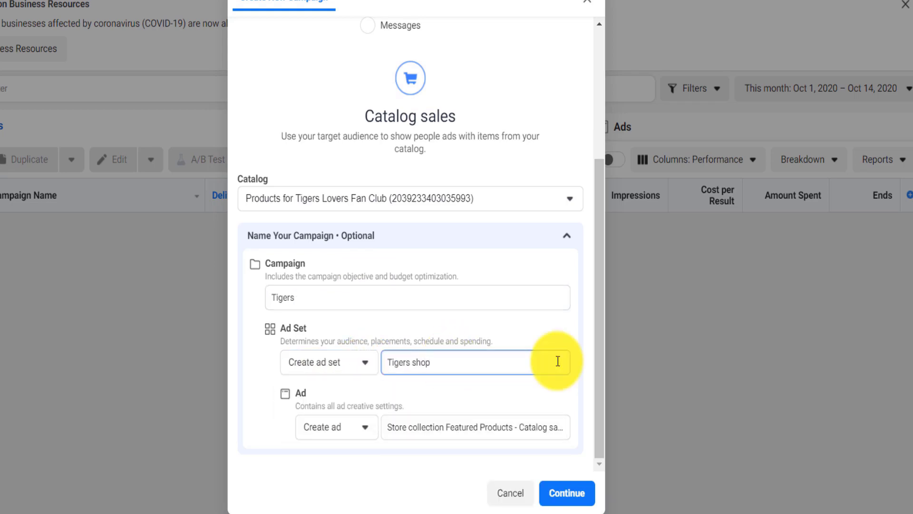
click(463, 426)
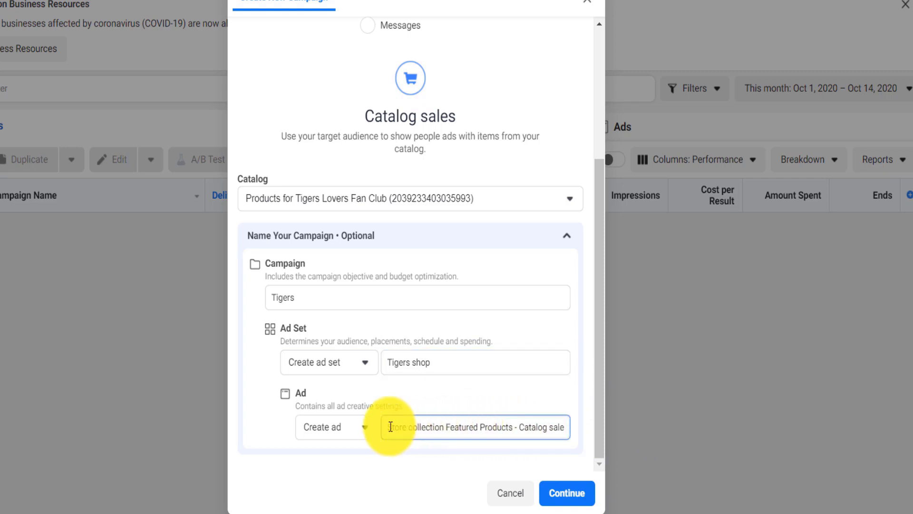
drag(387, 426, 562, 435)
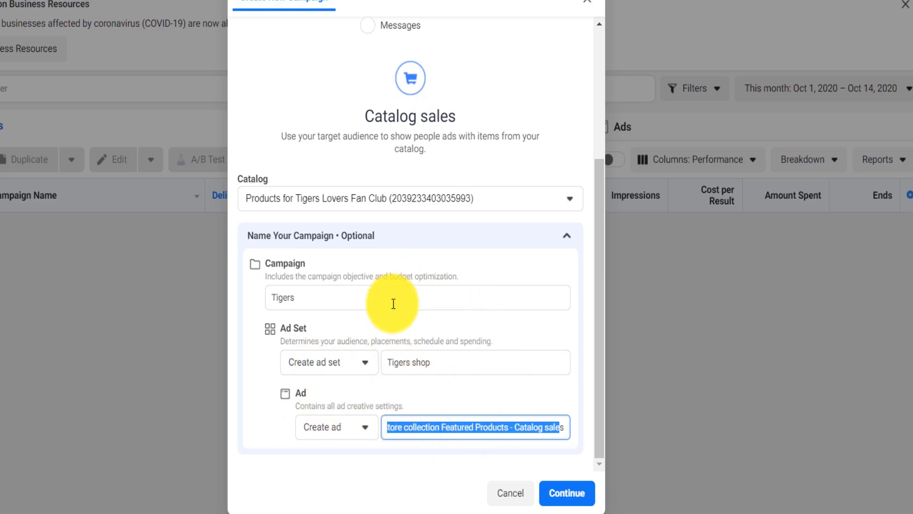
click(579, 492)
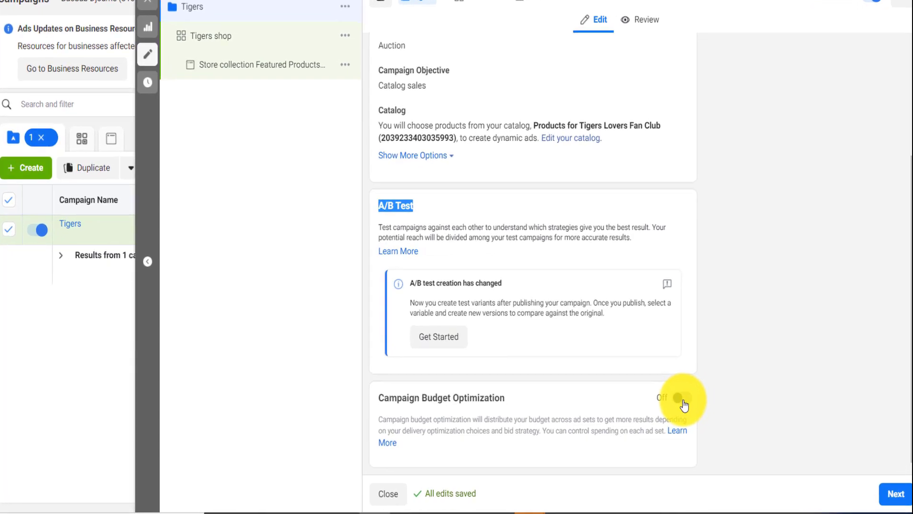
Turn on Campaign Budget Optimization with a $10.00 daily budget, running ads all the time.
scroll(666, 298, down, 5)
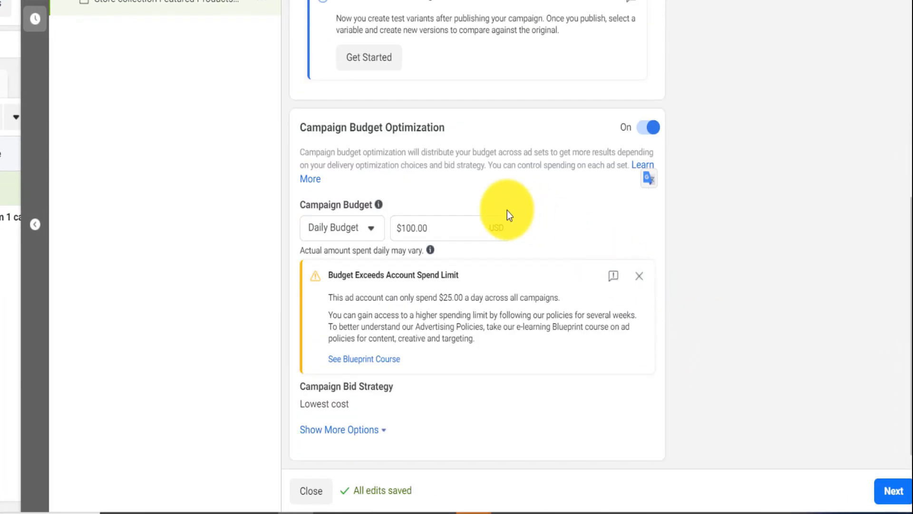
click(370, 226)
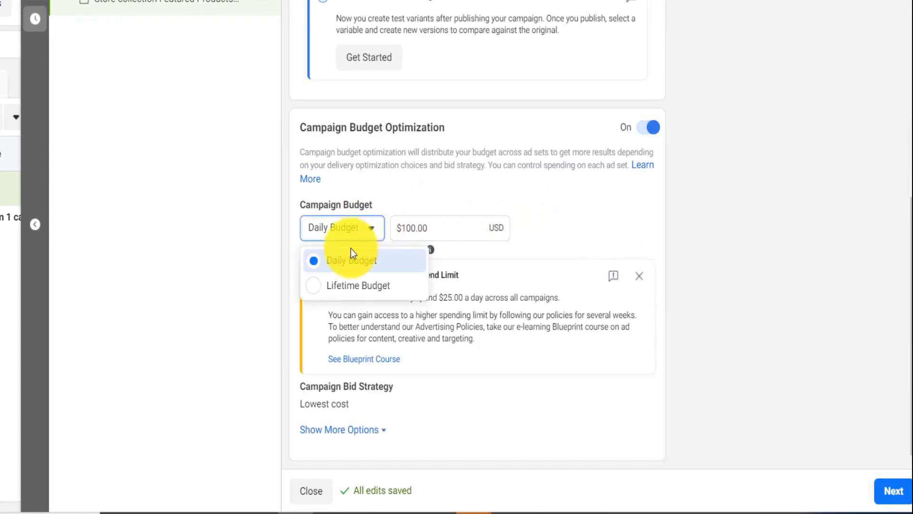
click(418, 219)
click(413, 230)
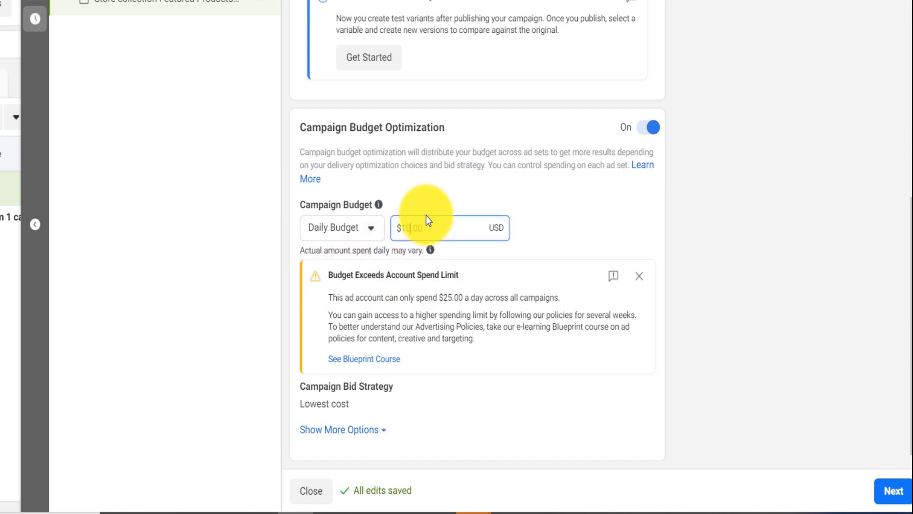
scroll(609, 188, up, 2)
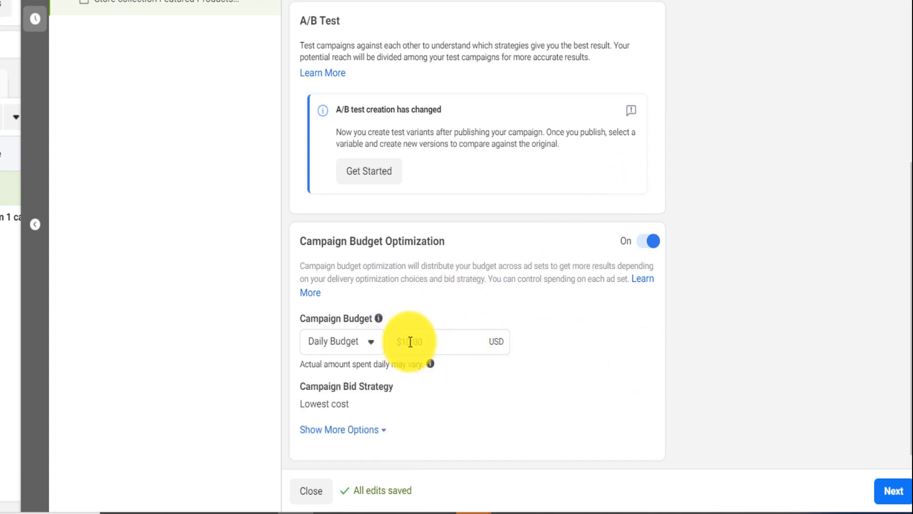
click(380, 429)
scroll(493, 349, up, 1)
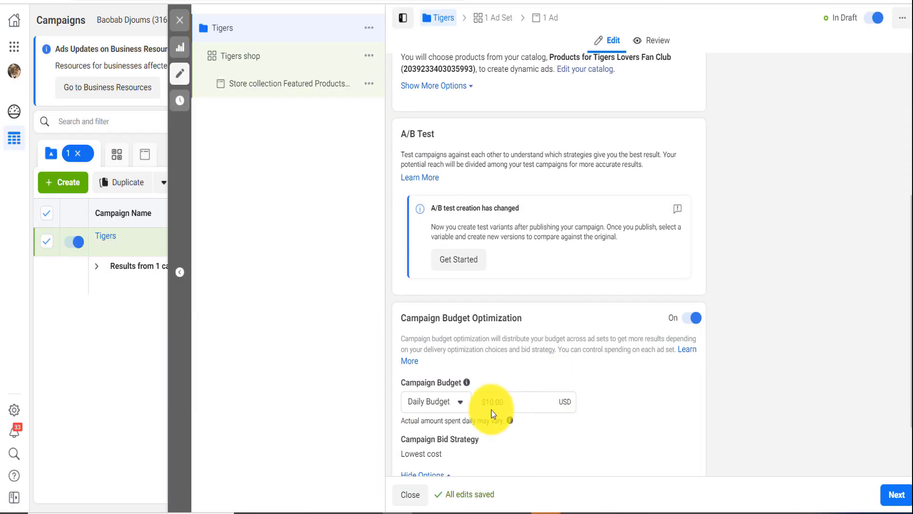
scroll(491, 413, down, 2)
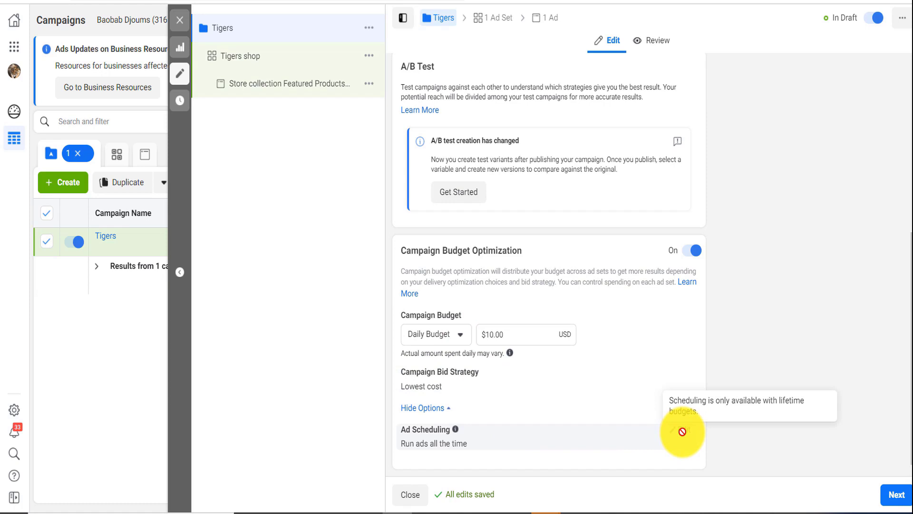
mouse_move(417, 435)
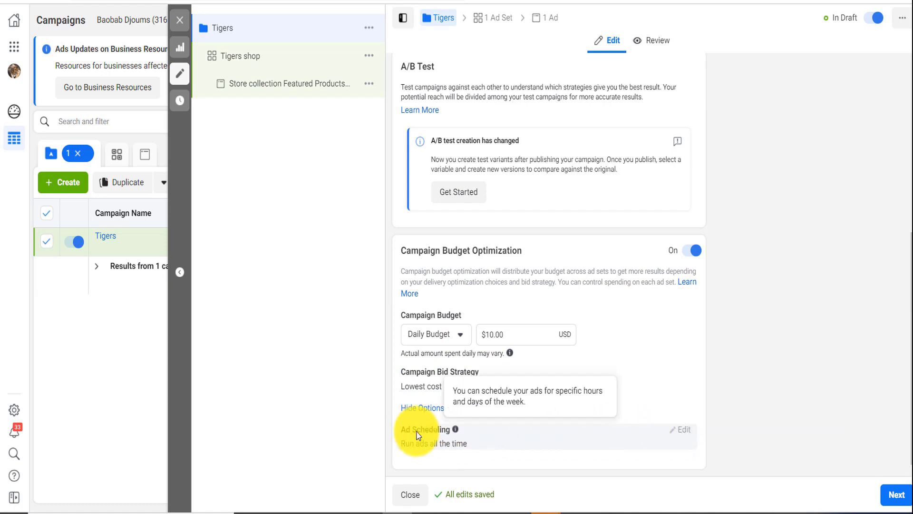
drag(402, 443, 468, 443)
click(897, 494)
Set the Tigers shop ad set's product set to Carousel Wild.
drag(454, 92, 403, 91)
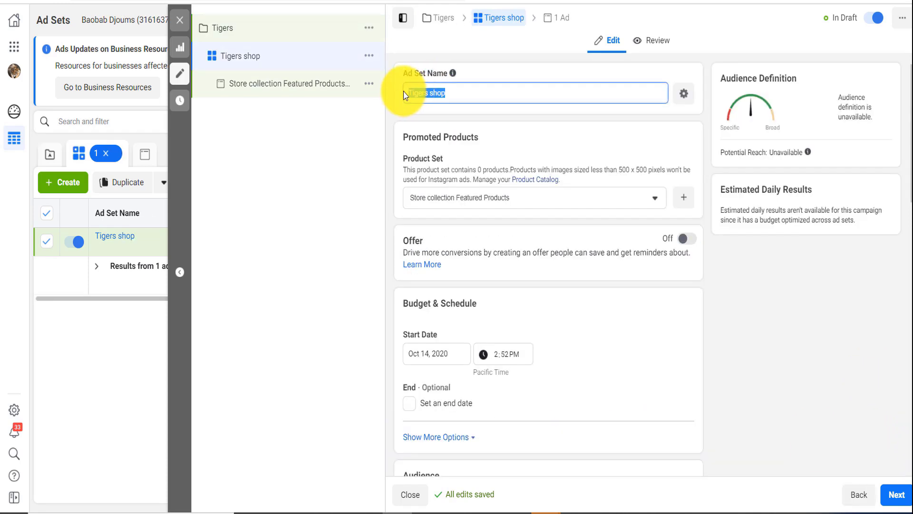
click(529, 197)
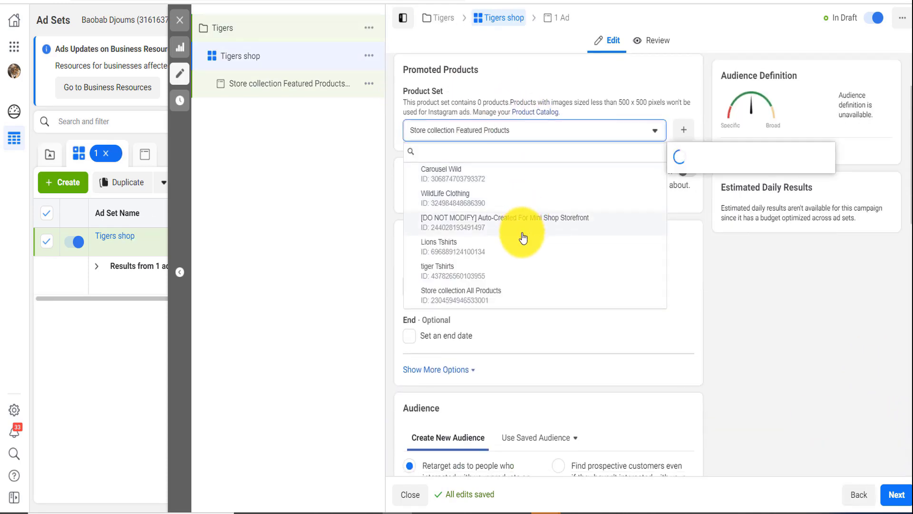
scroll(522, 238, down, 1)
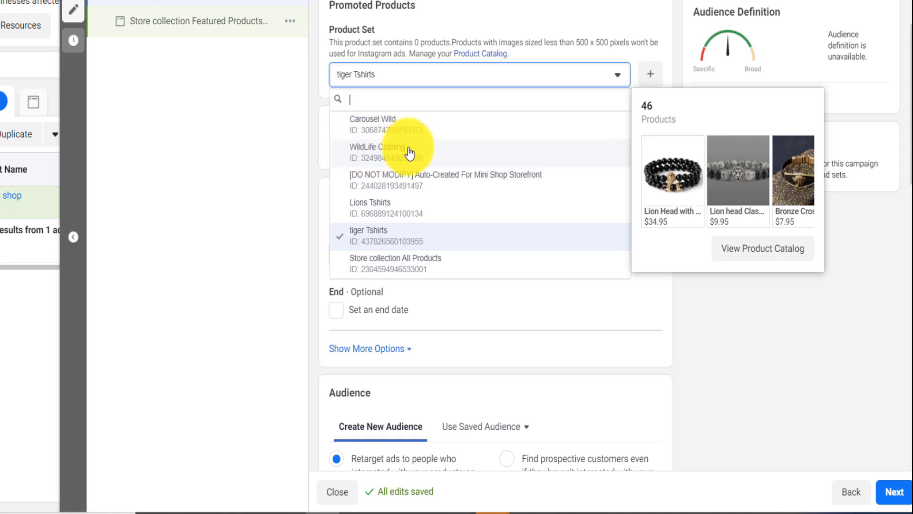
click(385, 124)
Give the ad set an end date of October 21, 2020.
scroll(544, 208, down, 4)
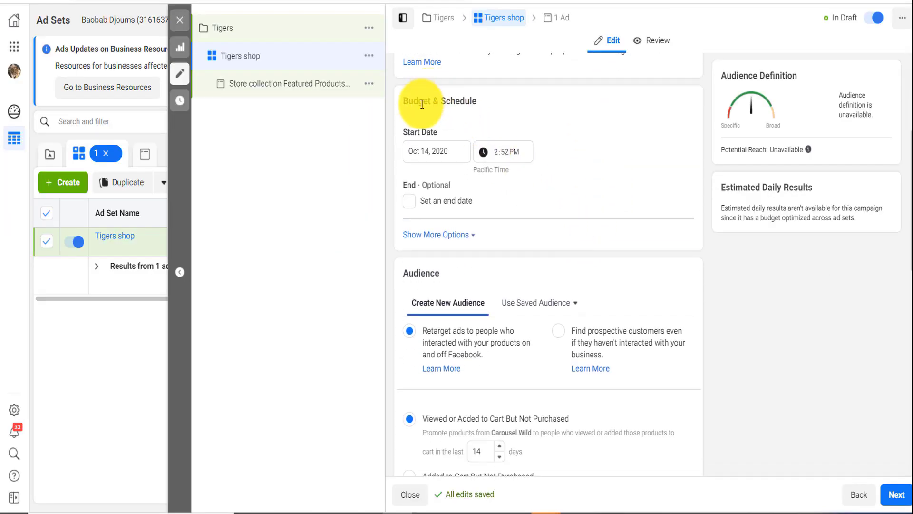
click(408, 200)
click(410, 230)
click(468, 337)
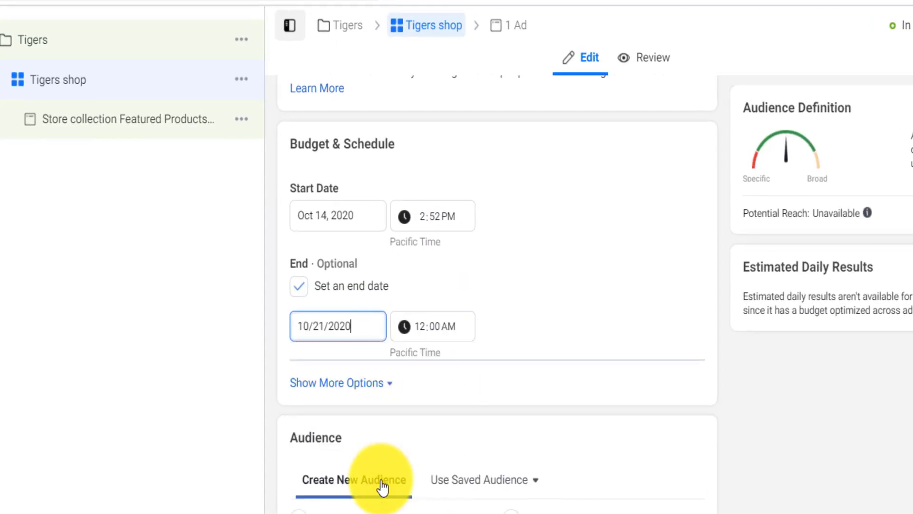
scroll(497, 276, down, 3)
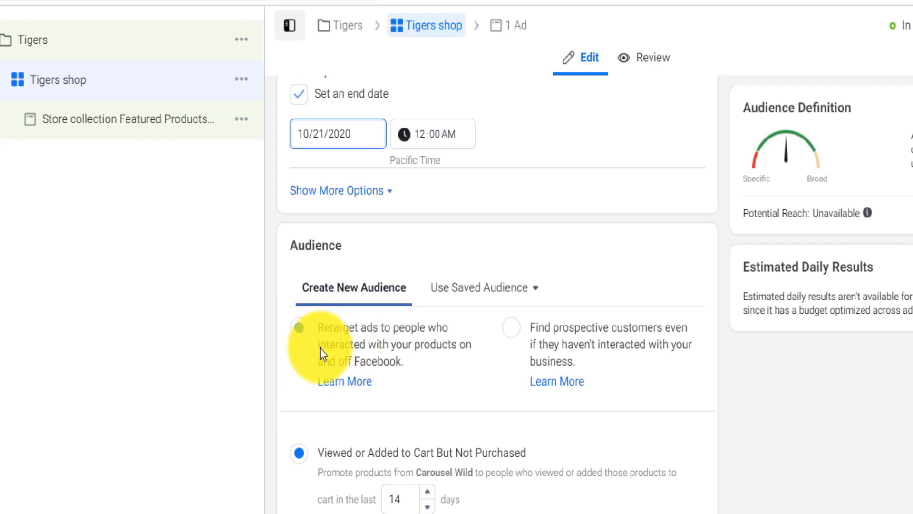
Compare the retargeting audiences and choose Upsell Products for people who viewed products in the last 14 days.
drag(321, 327, 447, 362)
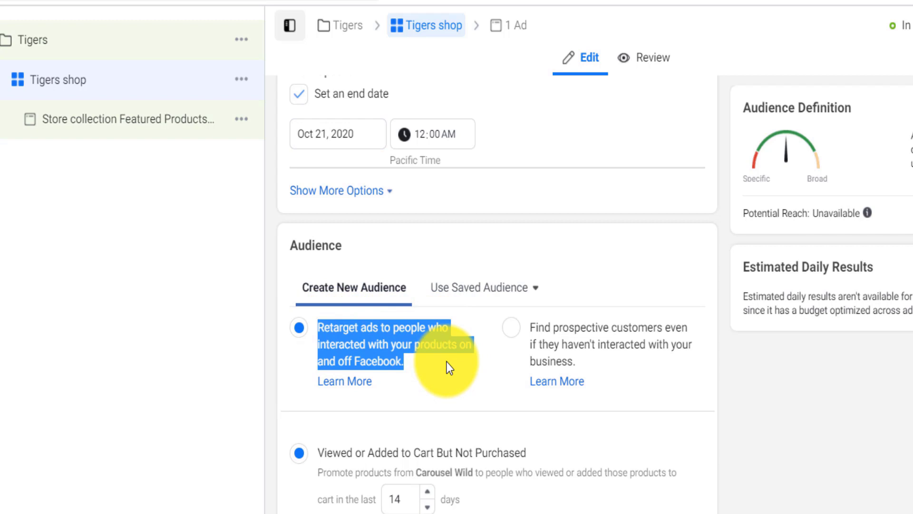
click(516, 338)
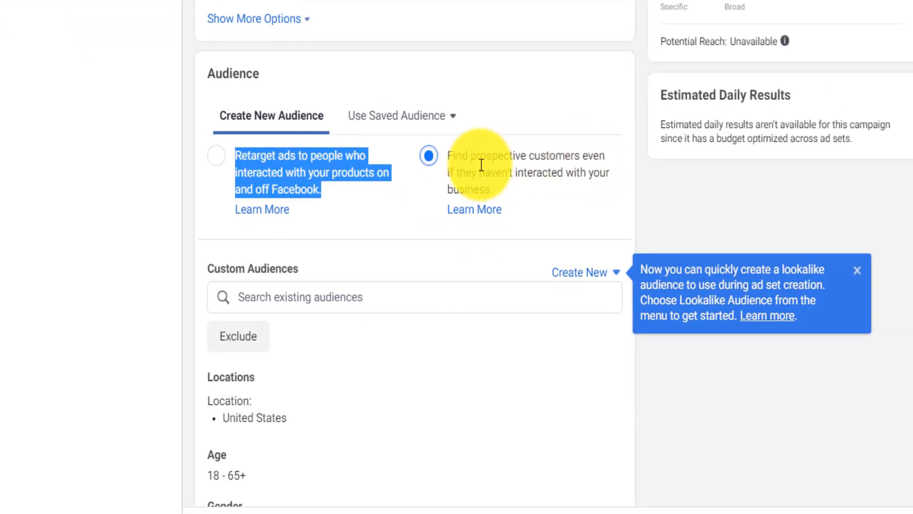
scroll(603, 181, down, 1)
scroll(603, 190, down, 3)
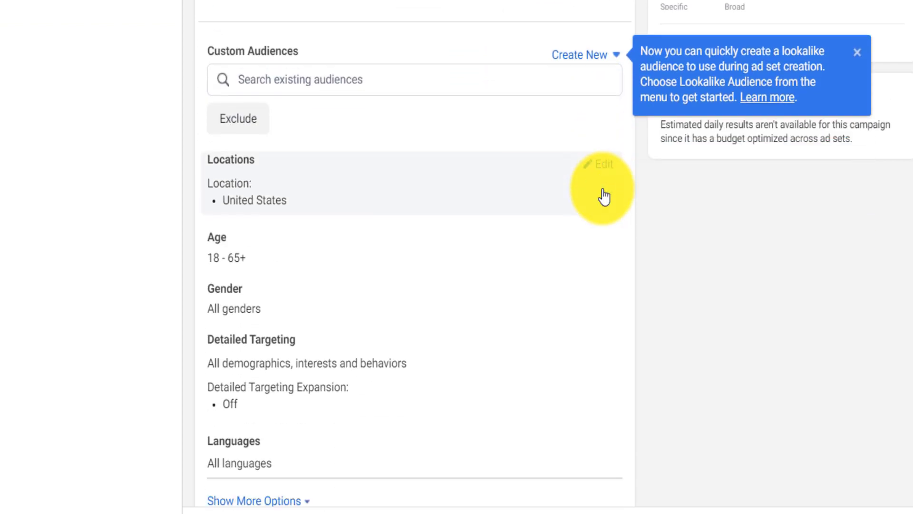
scroll(603, 192, up, 3)
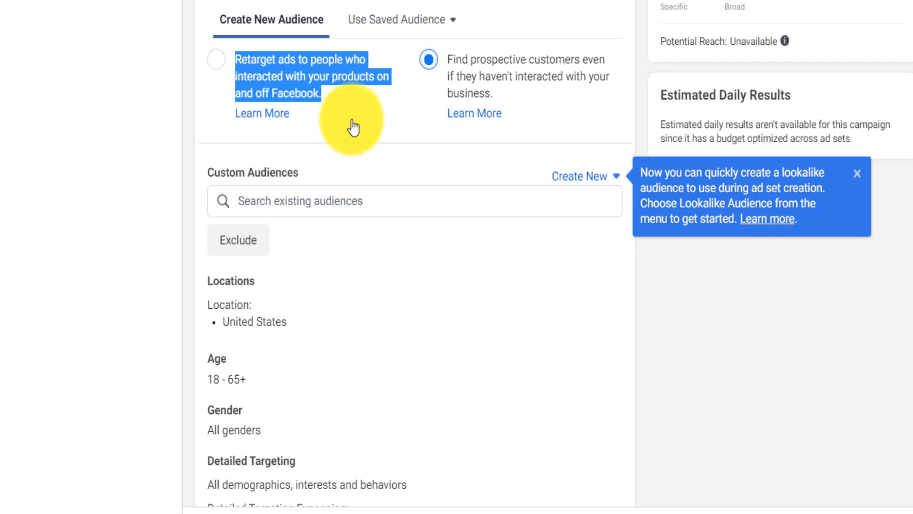
click(217, 63)
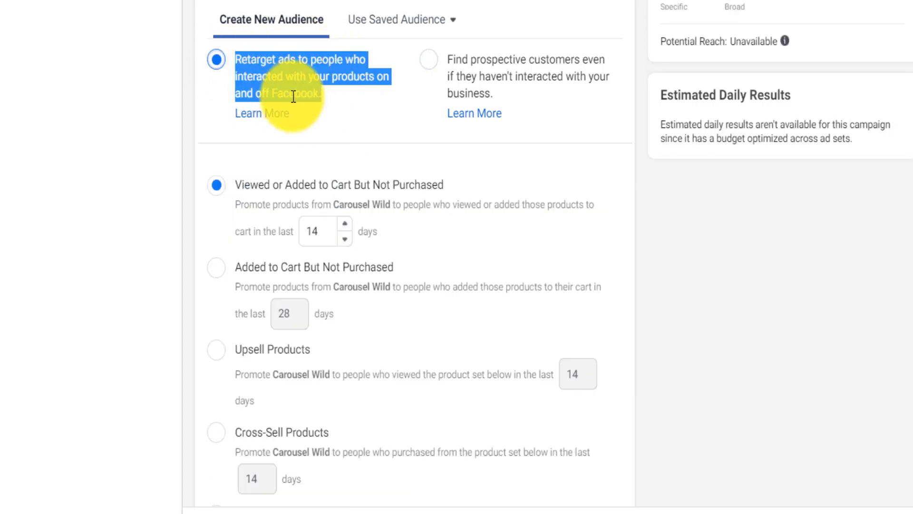
scroll(286, 93, down, 2)
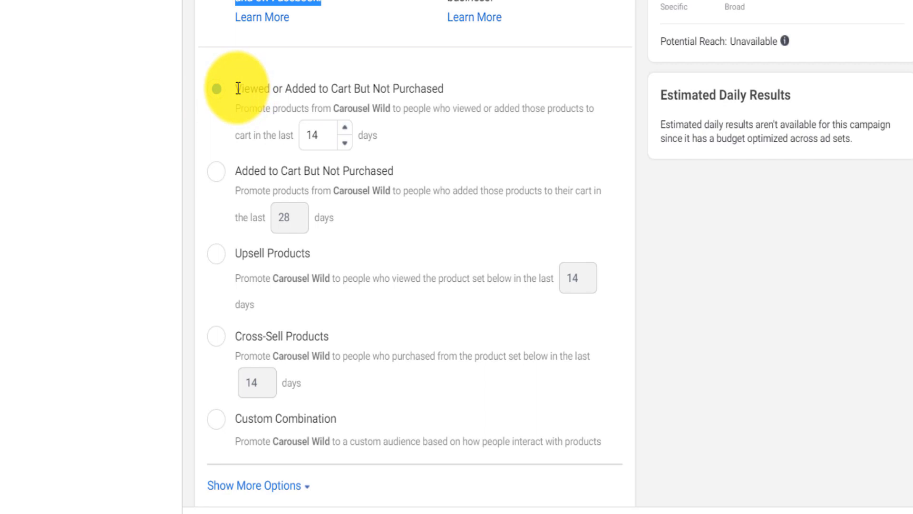
drag(238, 88, 445, 89)
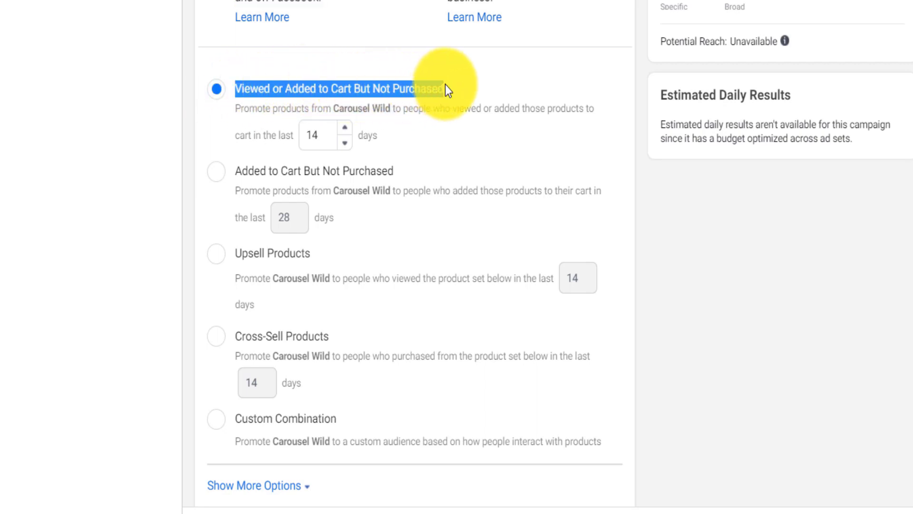
click(327, 136)
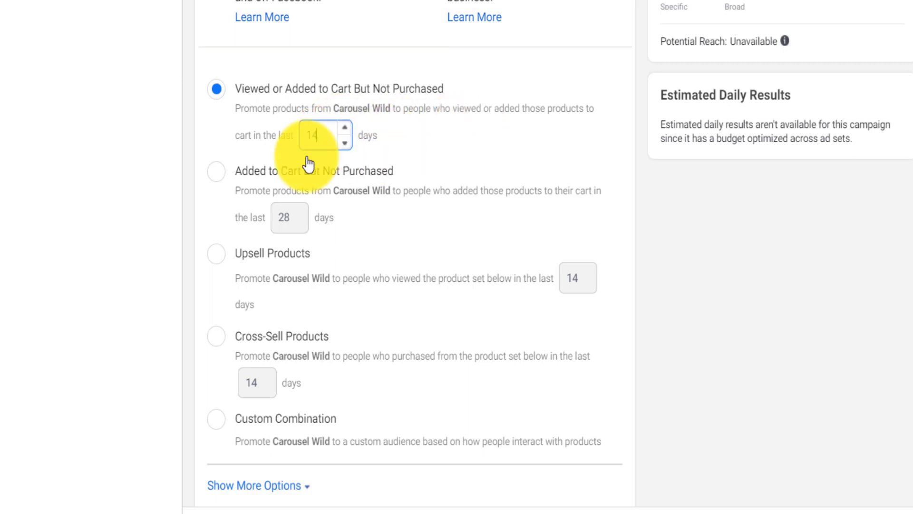
click(212, 181)
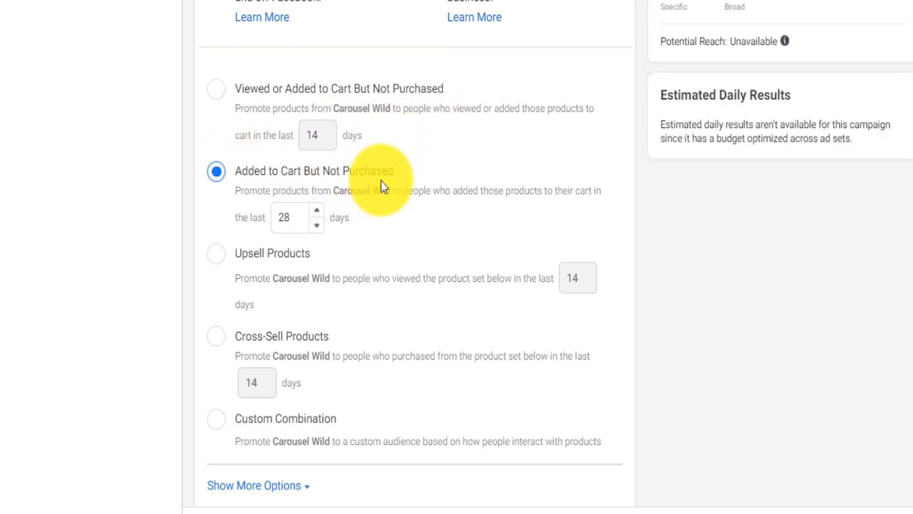
click(216, 267)
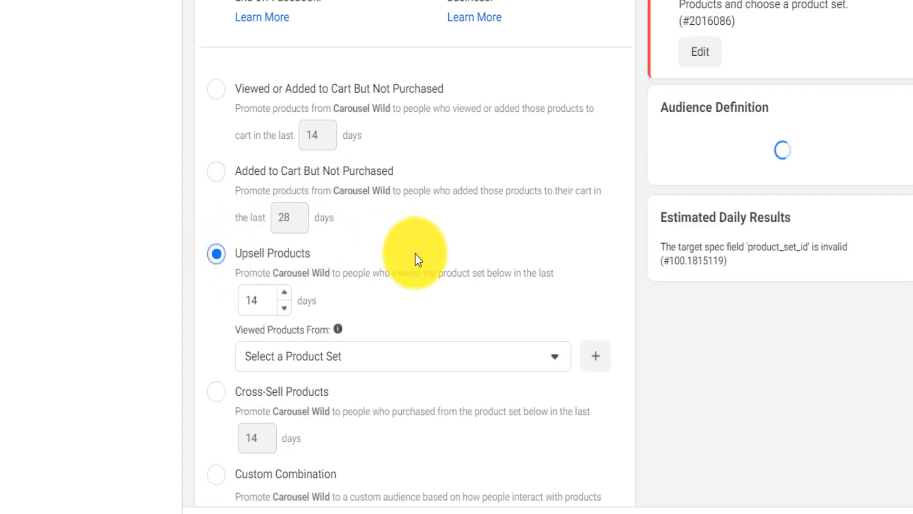
Pick WildLife Clothing in the Viewed Products From dropdown, then scroll down to Placements.
scroll(550, 250, down, 2)
click(499, 259)
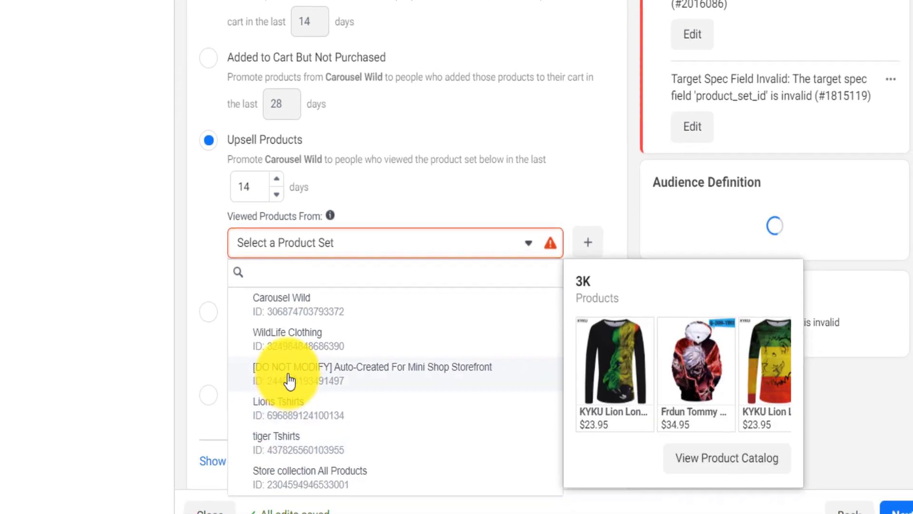
click(304, 342)
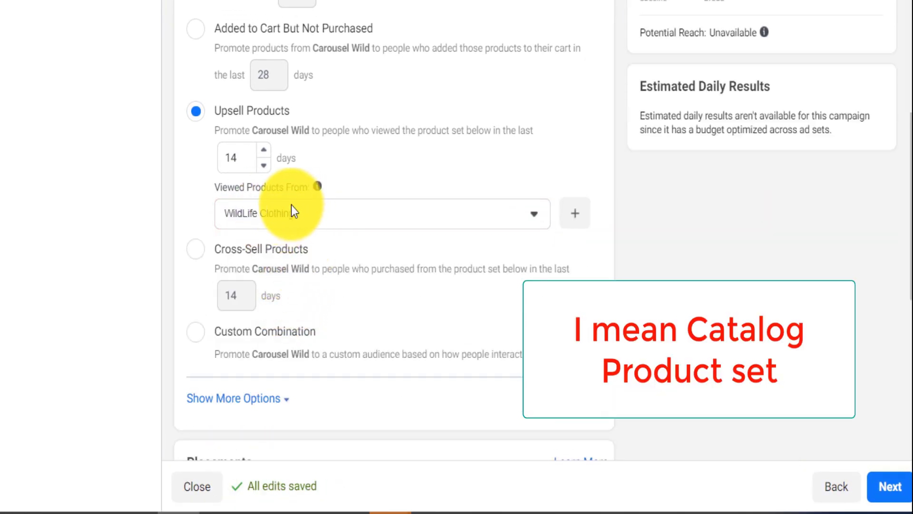
scroll(300, 214, up, 5)
scroll(300, 214, up, 10)
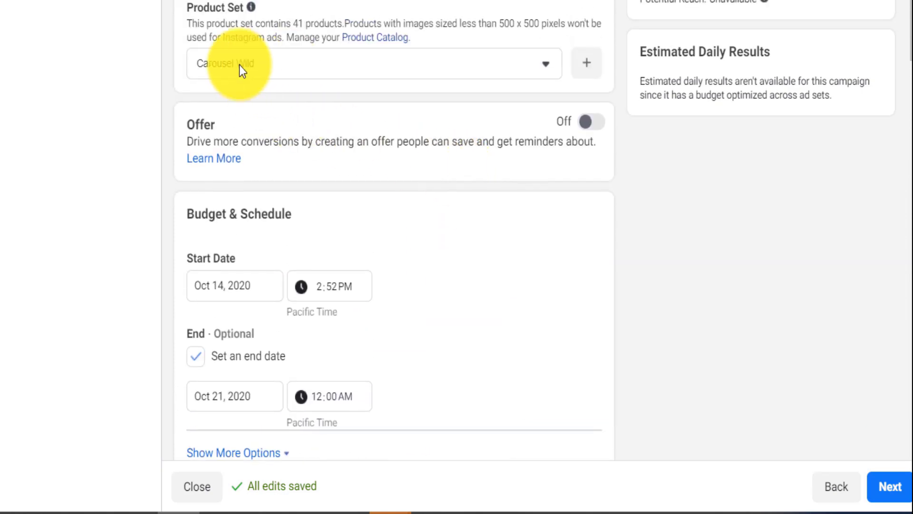
scroll(541, 289, down, 3)
scroll(541, 289, down, 12)
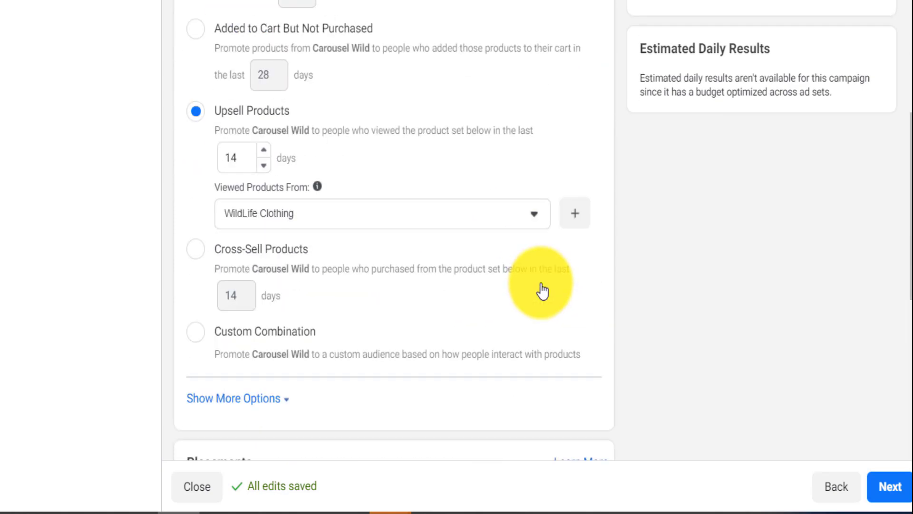
scroll(535, 286, down, 1)
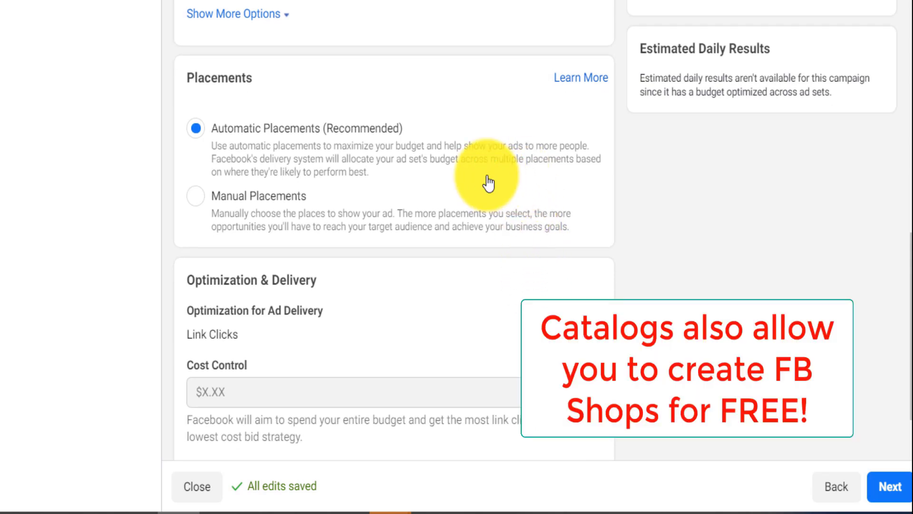
Switch the ad set's placements from Automatic to Manual Placements.
scroll(488, 184, down, 2)
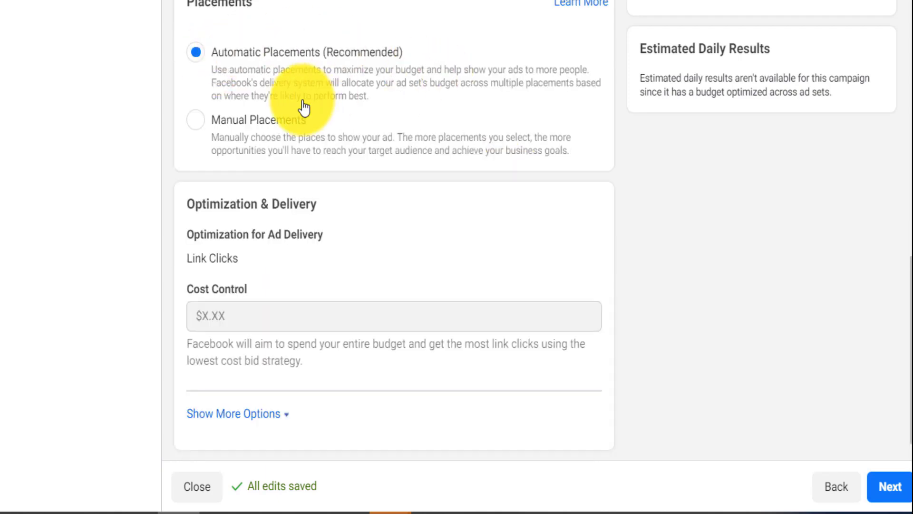
click(191, 123)
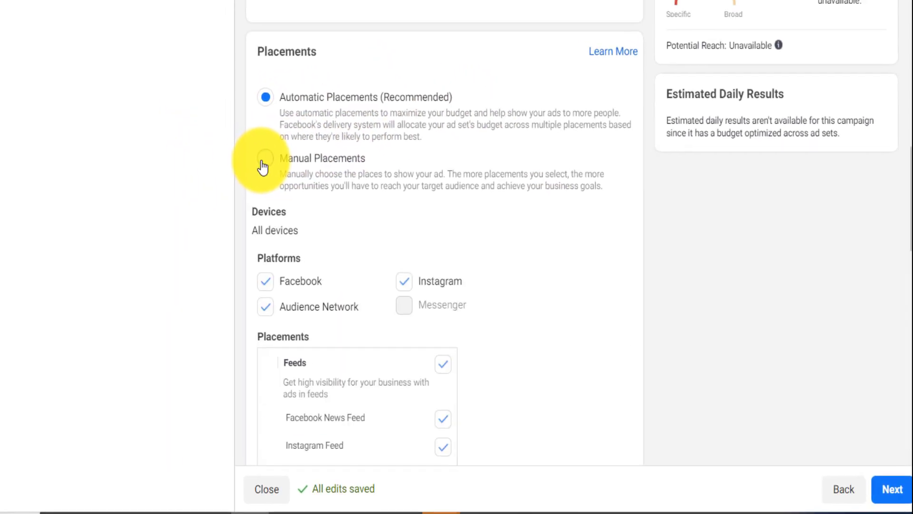
click(263, 160)
scroll(444, 198, down, 3)
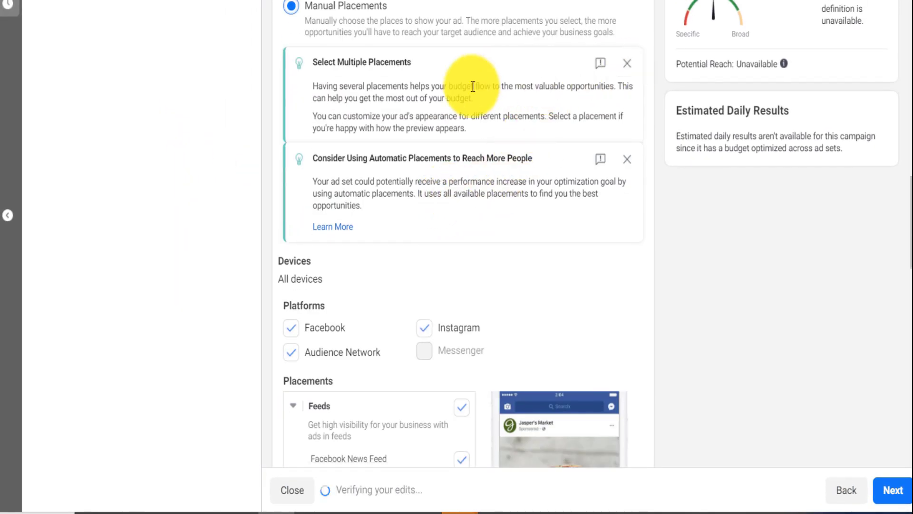
scroll(435, 116, down, 4)
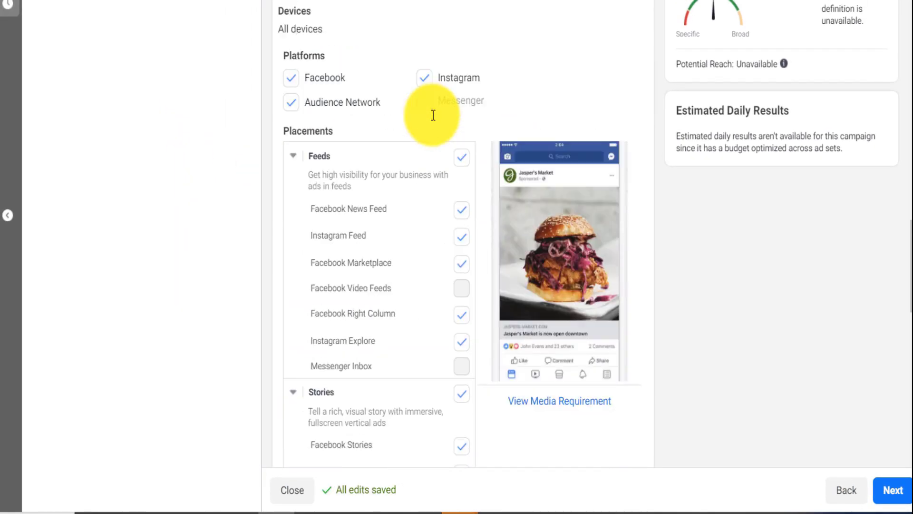
scroll(394, 138, up, 1)
scroll(314, 157, down, 2)
Uncheck Audience Network, Facebook Right Column, Facebook Stories, Instagram Stories and In-Stream placements.
click(291, 101)
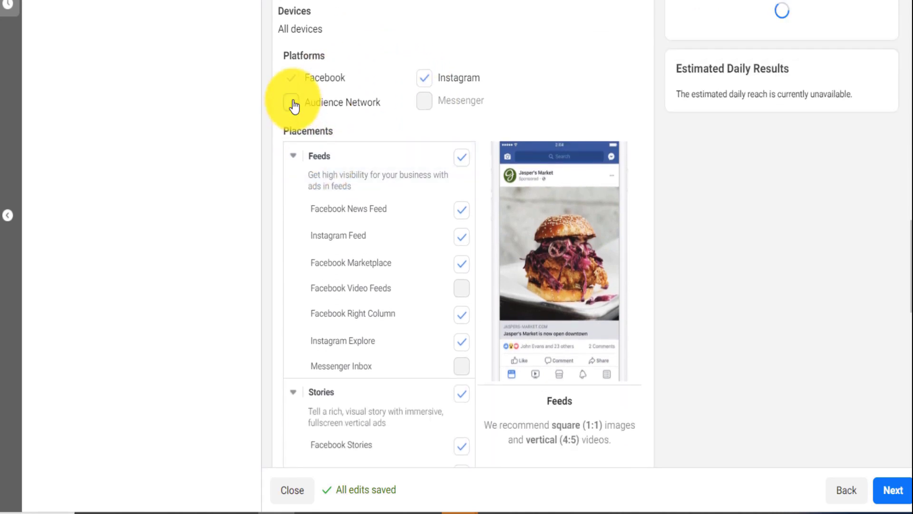
scroll(490, 114, down, 3)
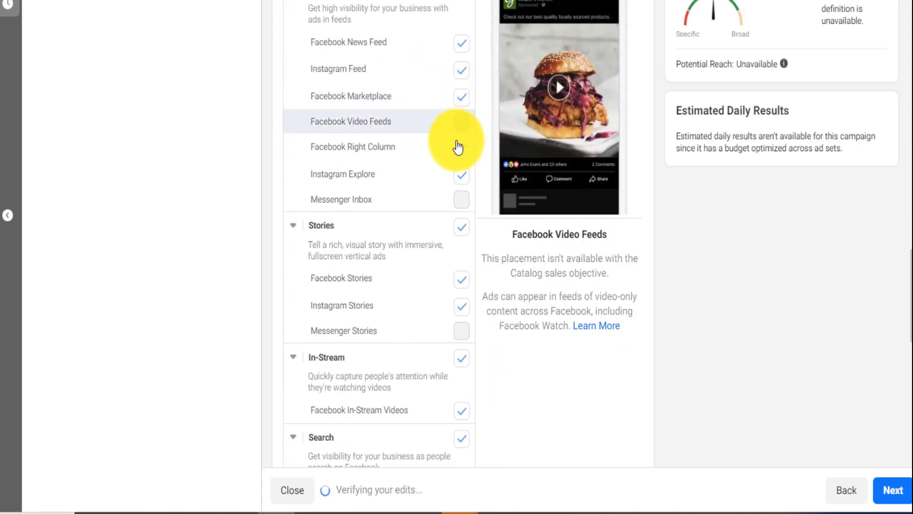
click(463, 150)
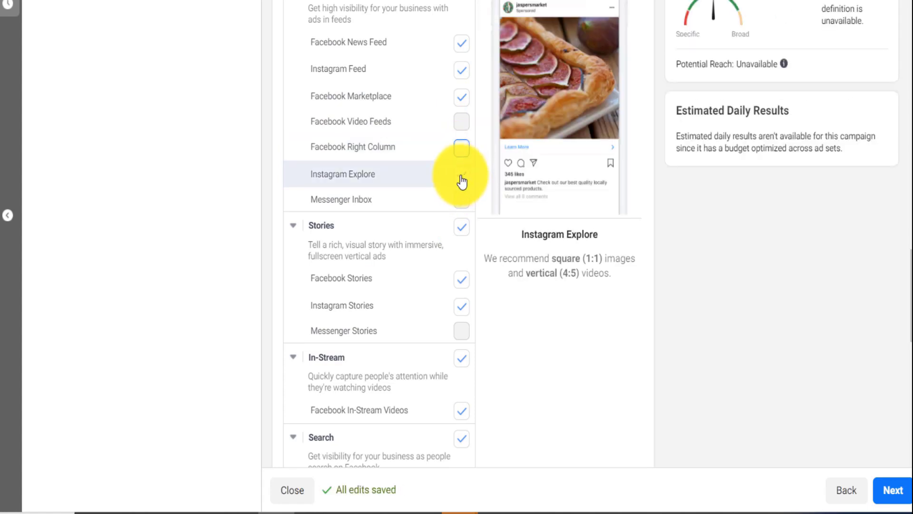
scroll(462, 180, down, 3)
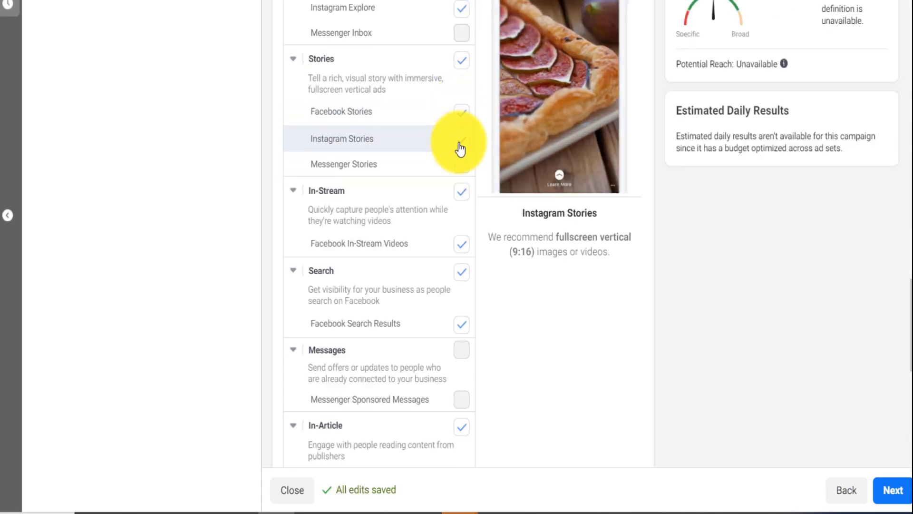
click(460, 142)
click(462, 118)
scroll(457, 160, down, 2)
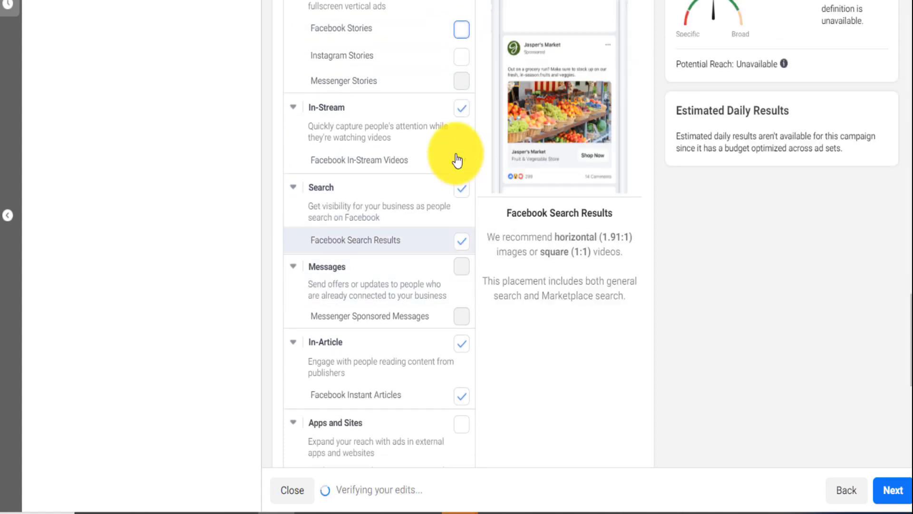
click(461, 108)
scroll(580, 278, down, 6)
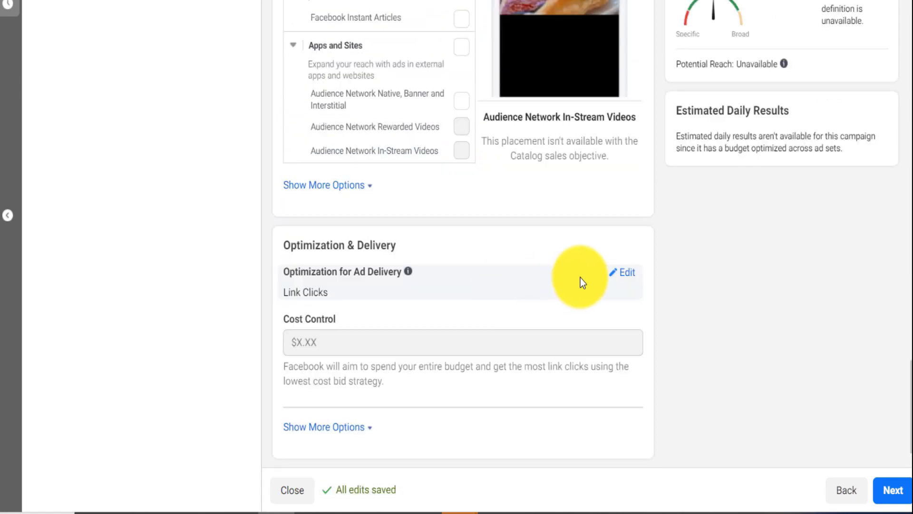
click(624, 274)
click(341, 300)
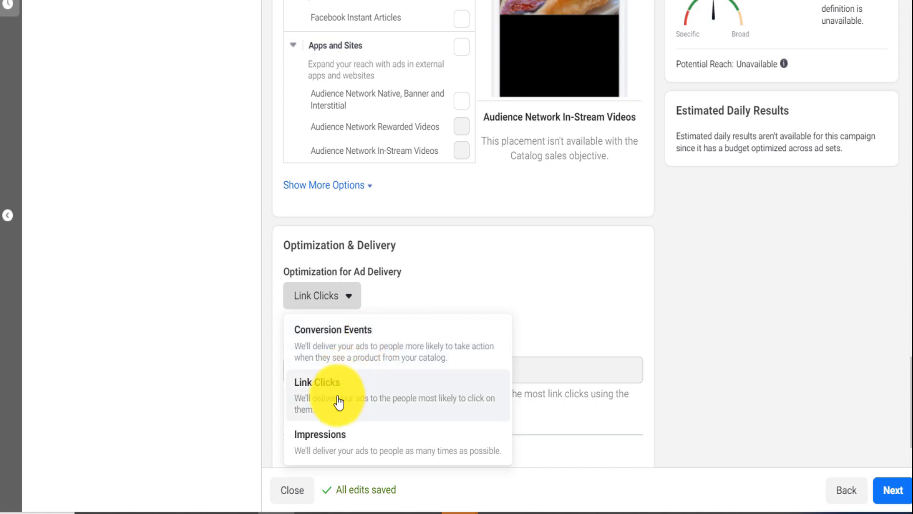
Optimize delivery for Conversion Events with Add to Cart as the event type, then continue to the ad.
click(365, 360)
scroll(494, 282, down, 2)
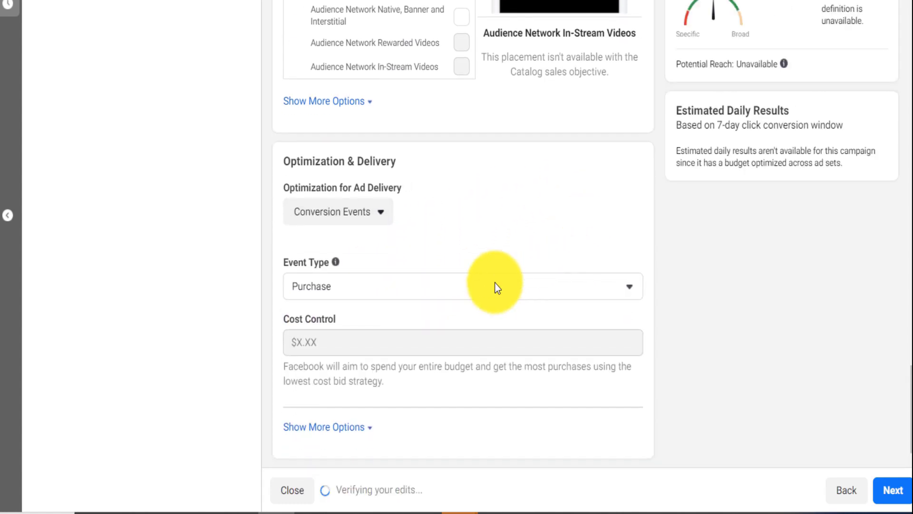
click(626, 285)
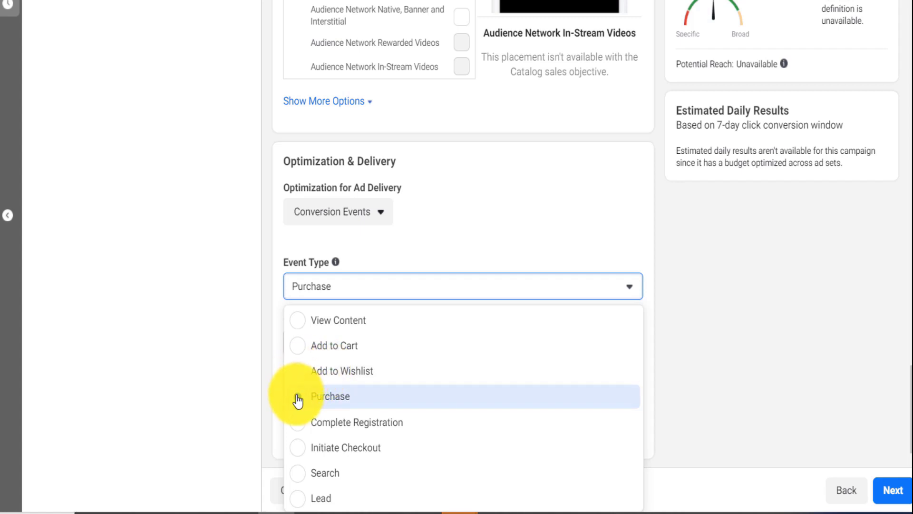
click(300, 344)
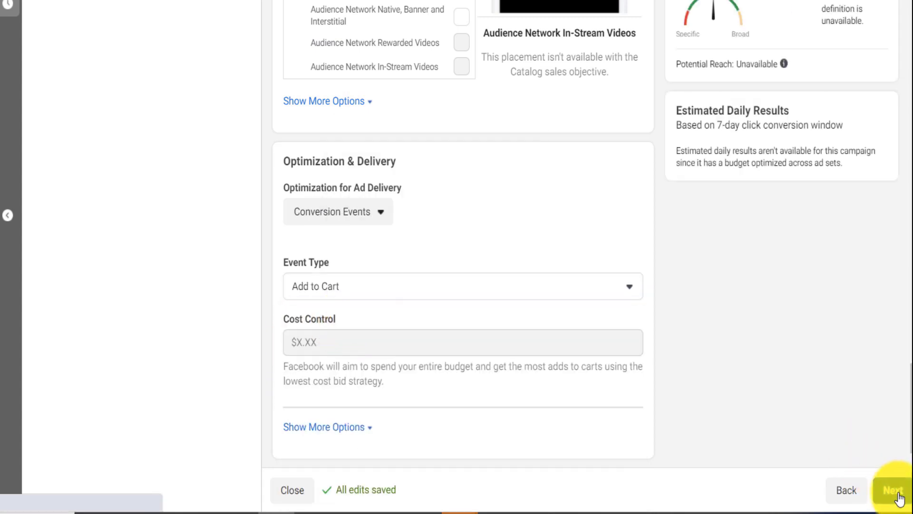
click(892, 490)
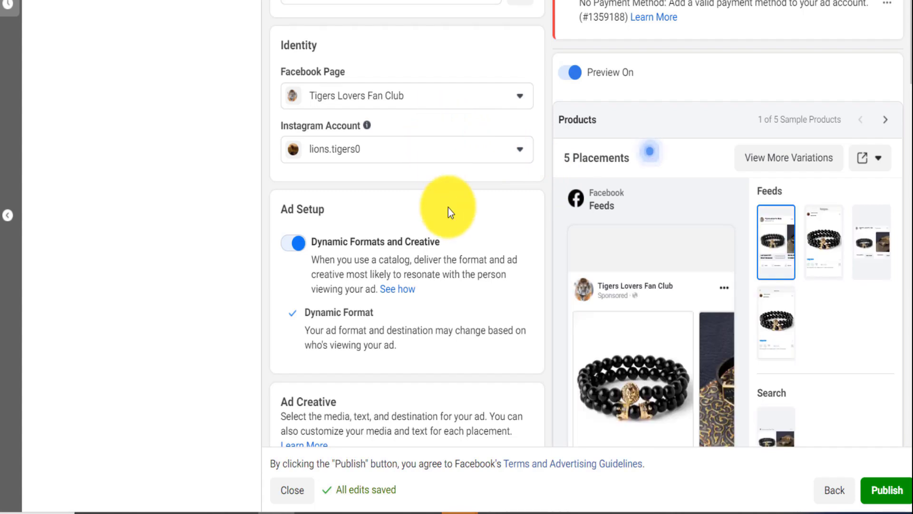
Preview the catalog ad in Instagram Feed, Facebook Feeds and Facebook Marketplace placements.
scroll(448, 208, down, 4)
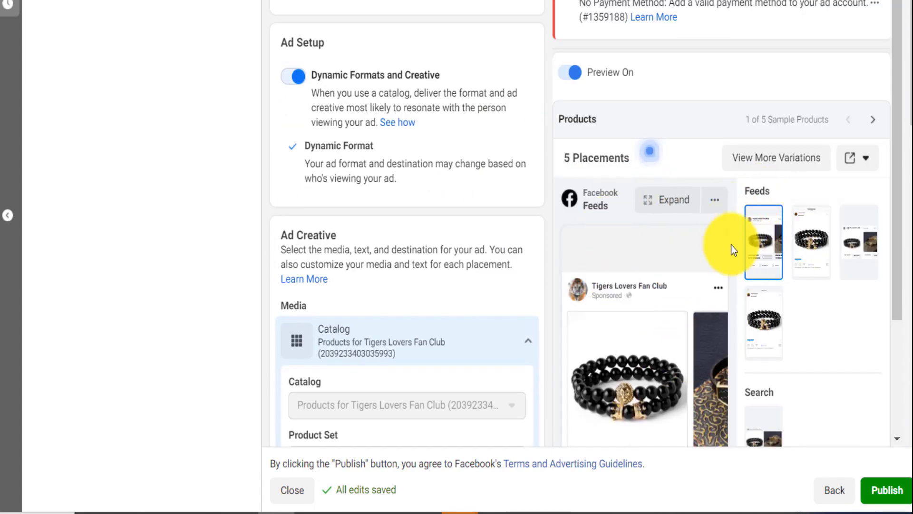
scroll(651, 304, down, 2)
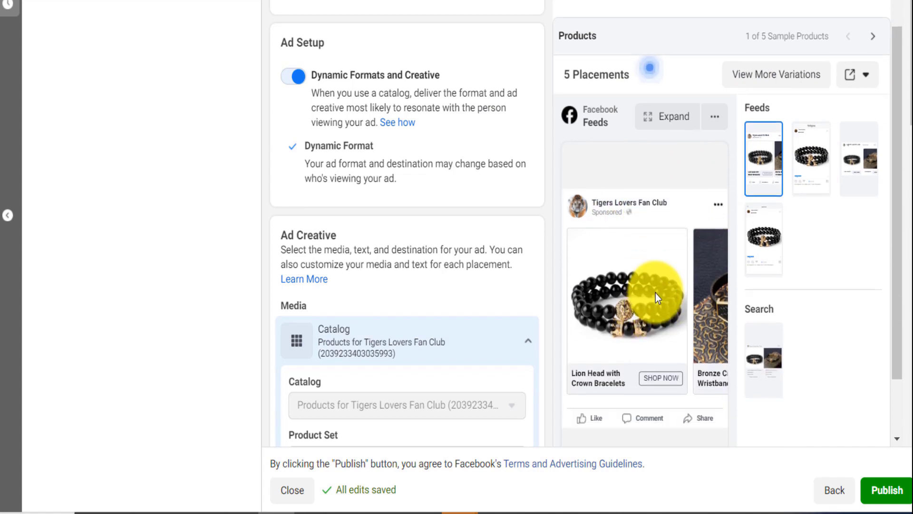
scroll(656, 292, down, 2)
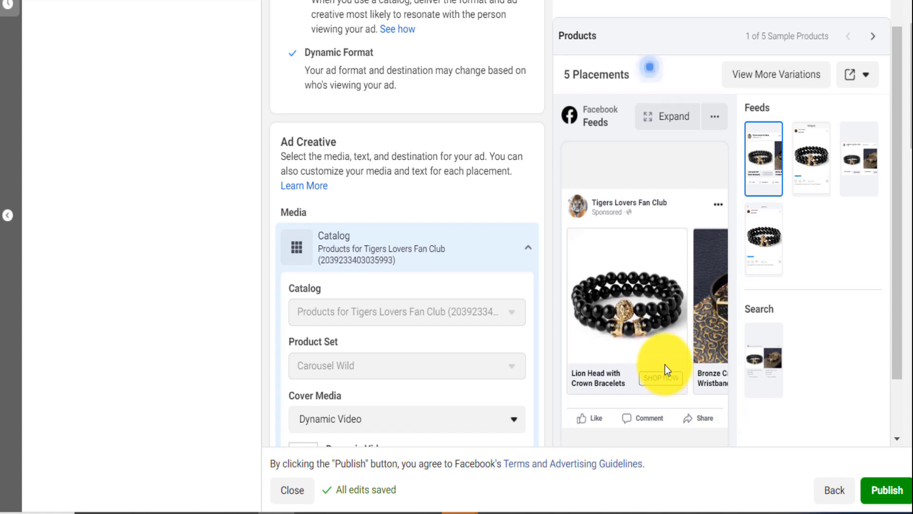
click(815, 150)
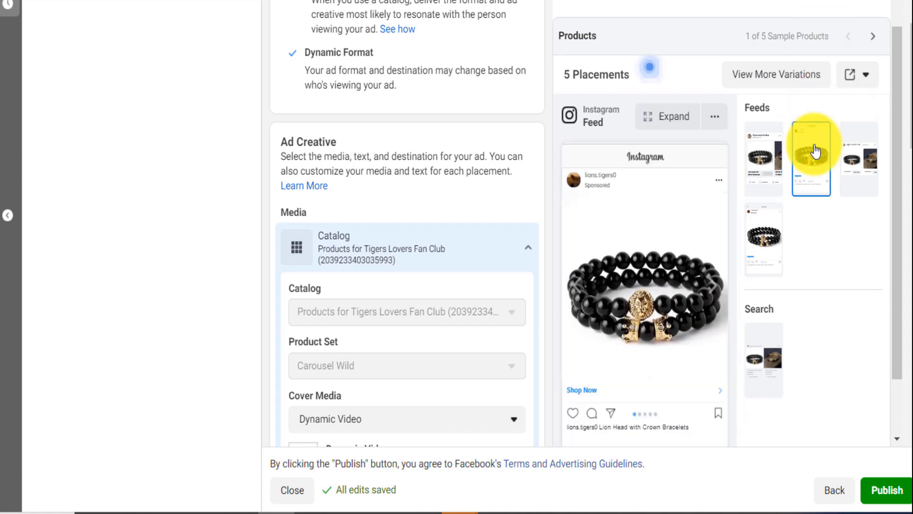
click(851, 149)
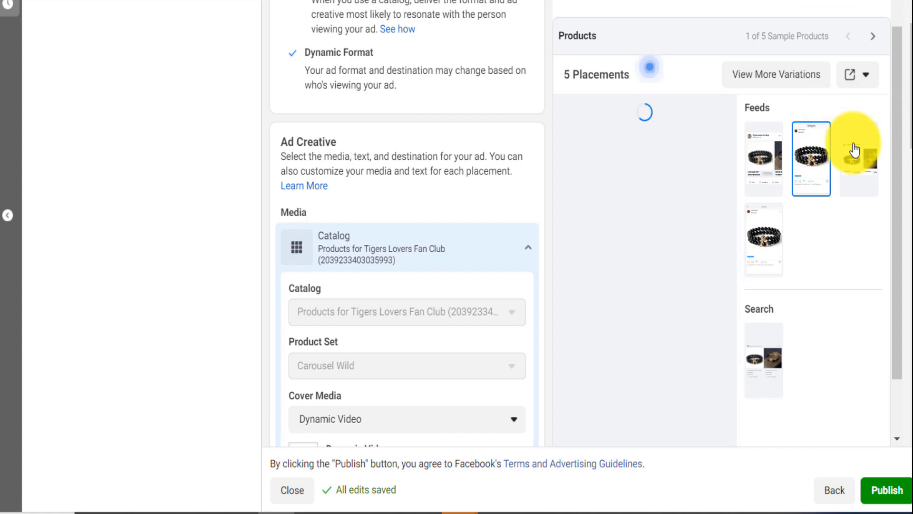
click(822, 153)
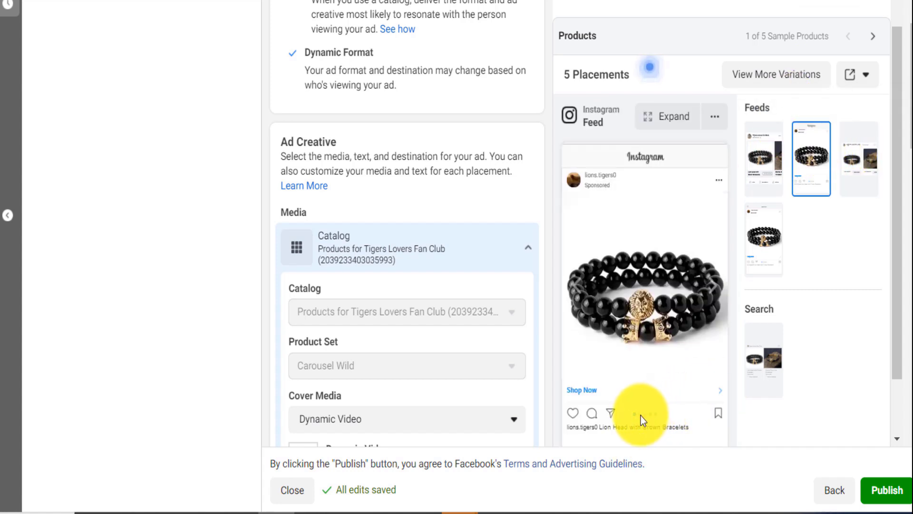
scroll(669, 315, down, 2)
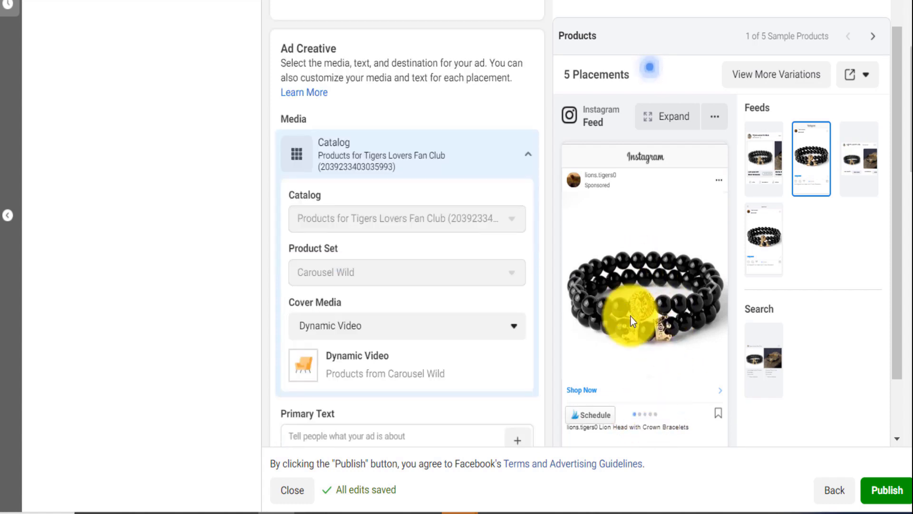
click(764, 163)
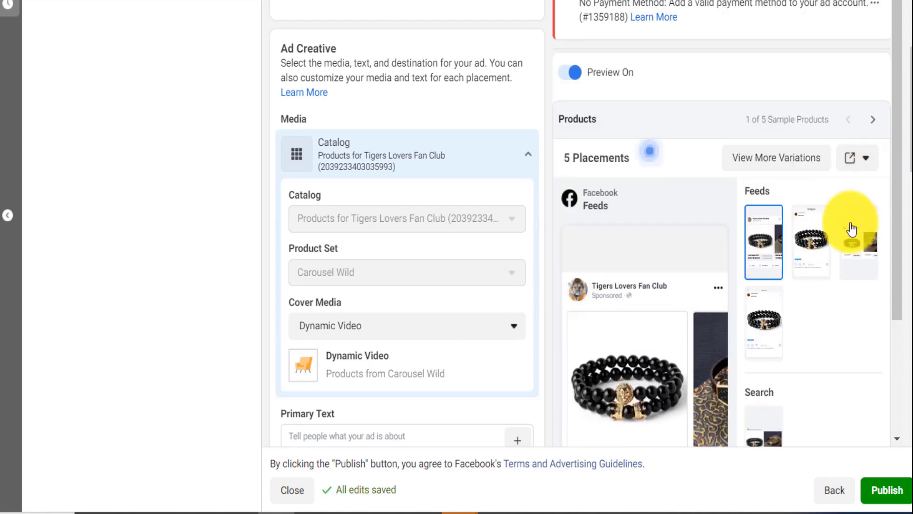
click(862, 242)
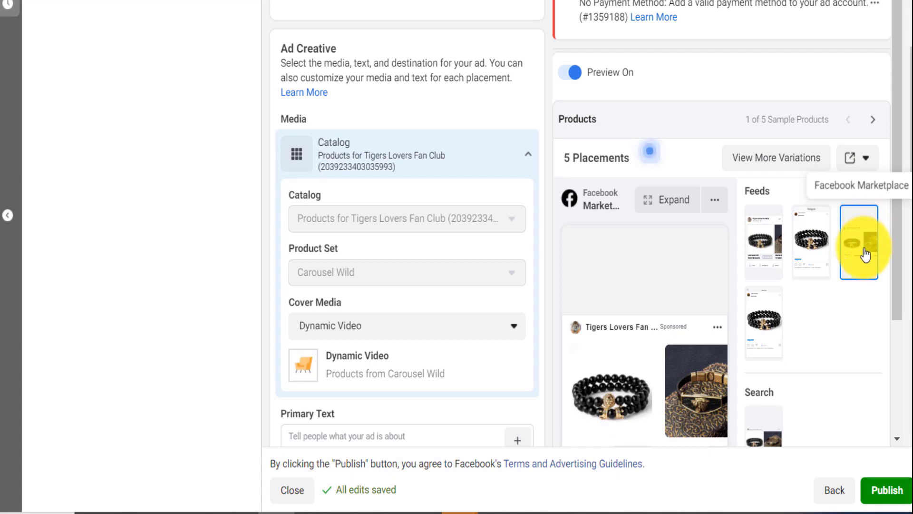
scroll(689, 284, down, 2)
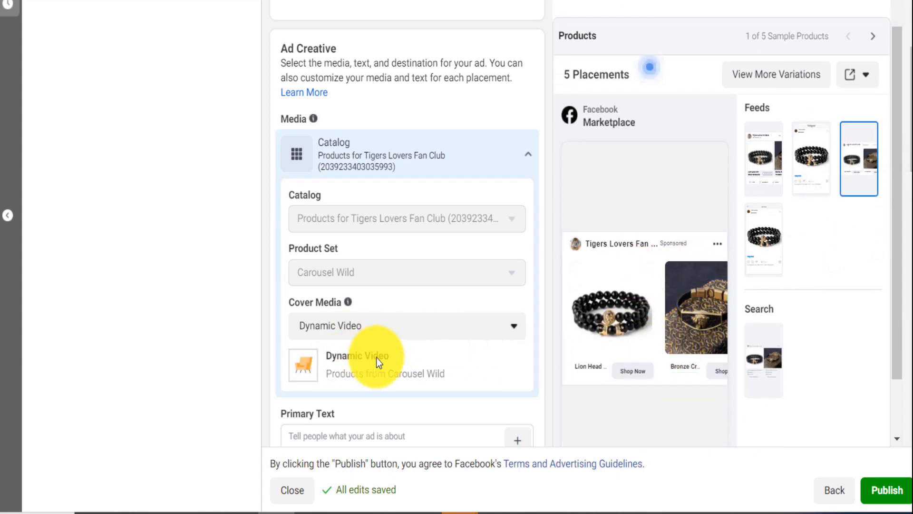
Keep Dynamic Video as the ad's cover media.
click(506, 330)
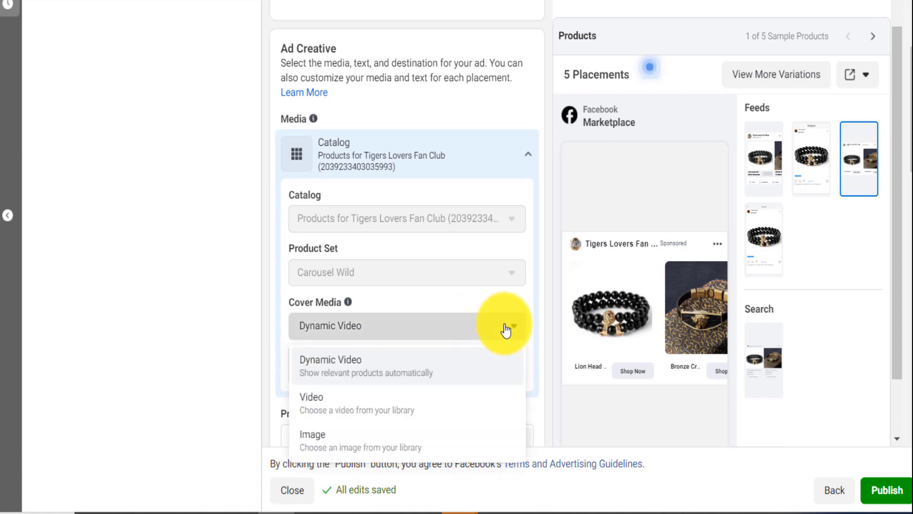
click(604, 418)
scroll(276, 163, down, 5)
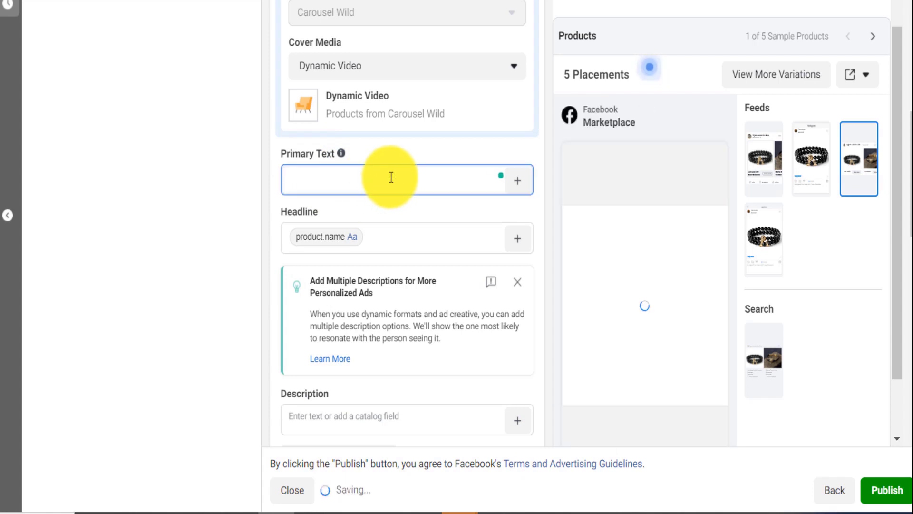
Write primary text 'Shop our latest dope collection of Animal Bracelets.' with 'Shop here:' on a new line.
text(Shop our latest)
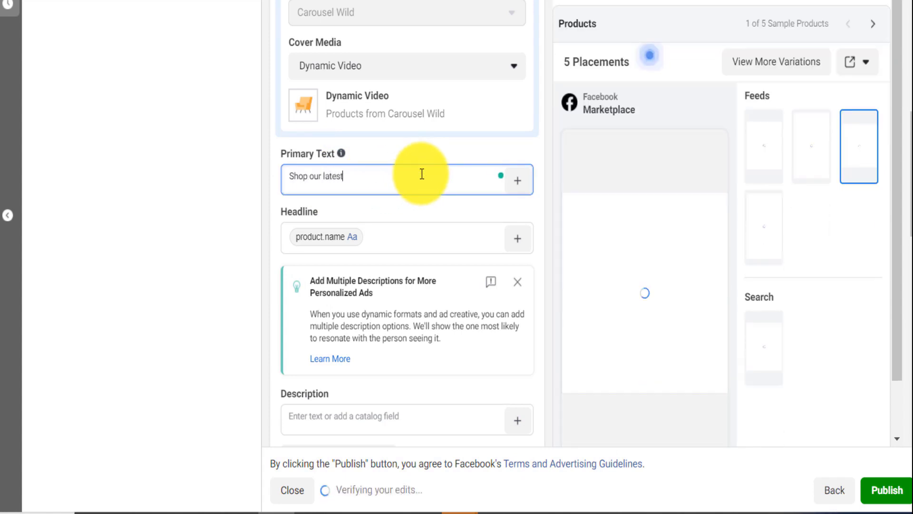
text( dope collection of Animal Bracelets.)
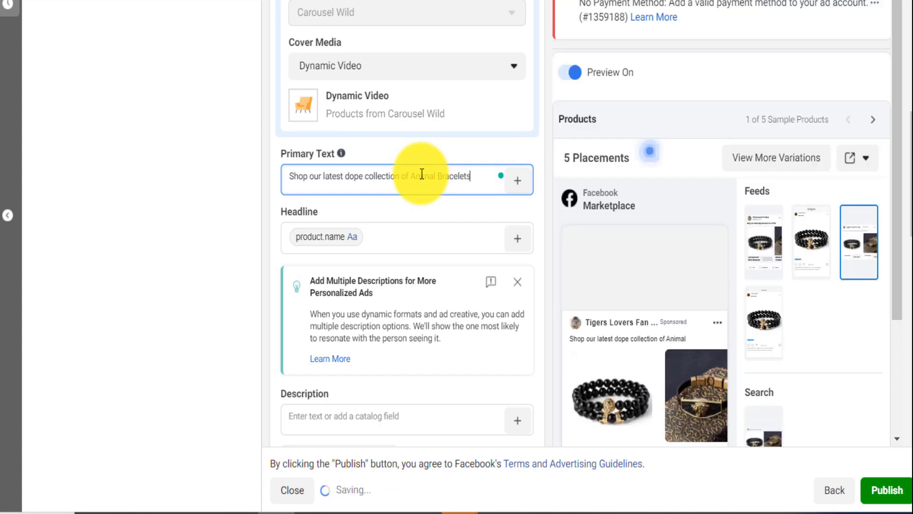
scroll(376, 229, down, 5)
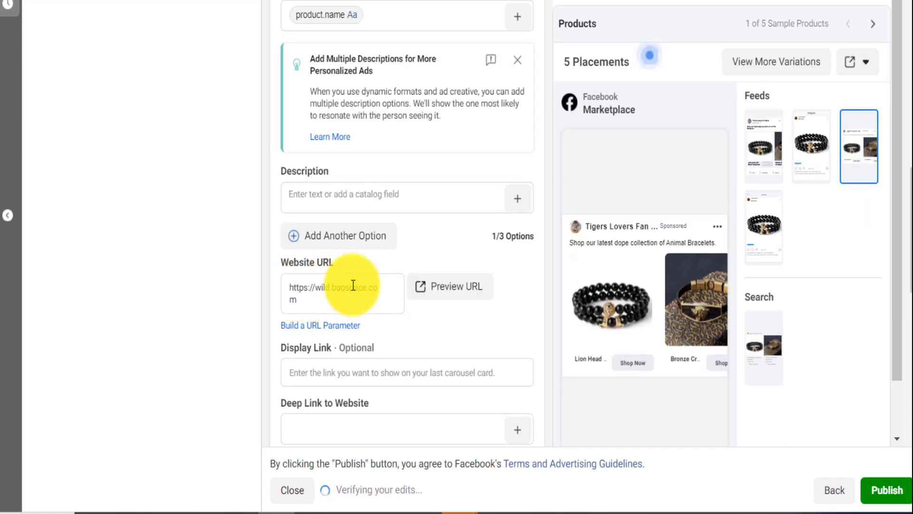
scroll(650, 328, down, 3)
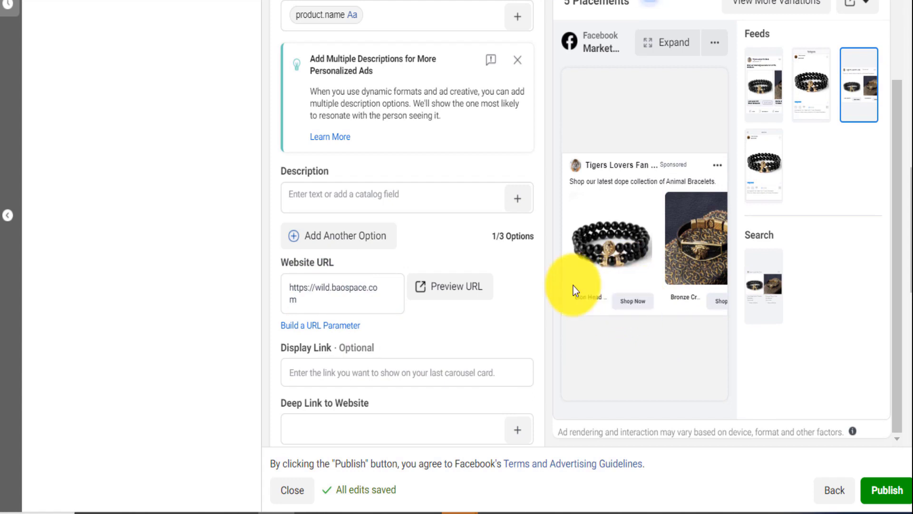
click(634, 192)
key(Return)
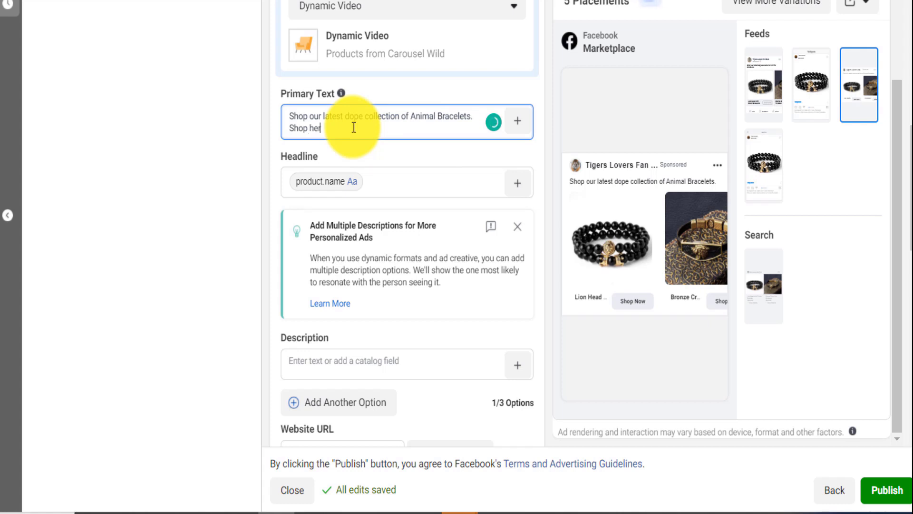
text(Shop here:)
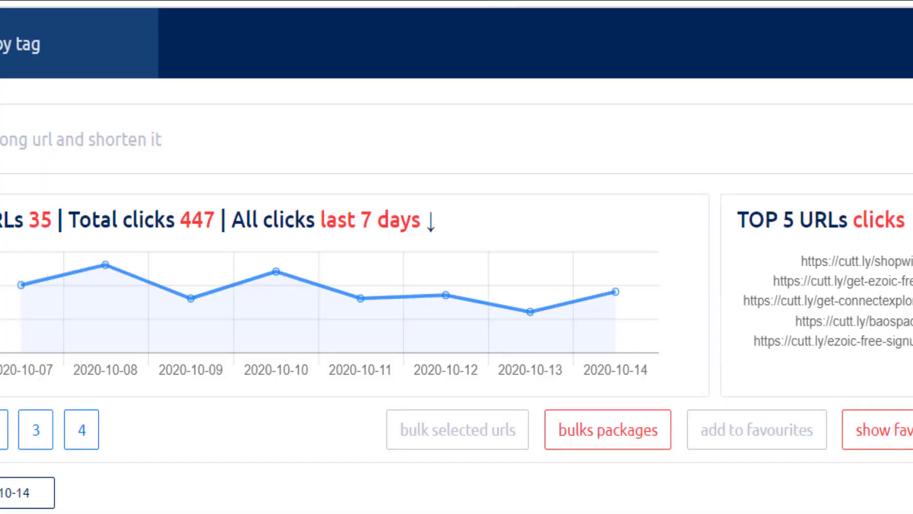
Shorten the pasted product page URL, rename its alias to animalshop, and copy the short link.
text(https://wild.baospace.com/product/)
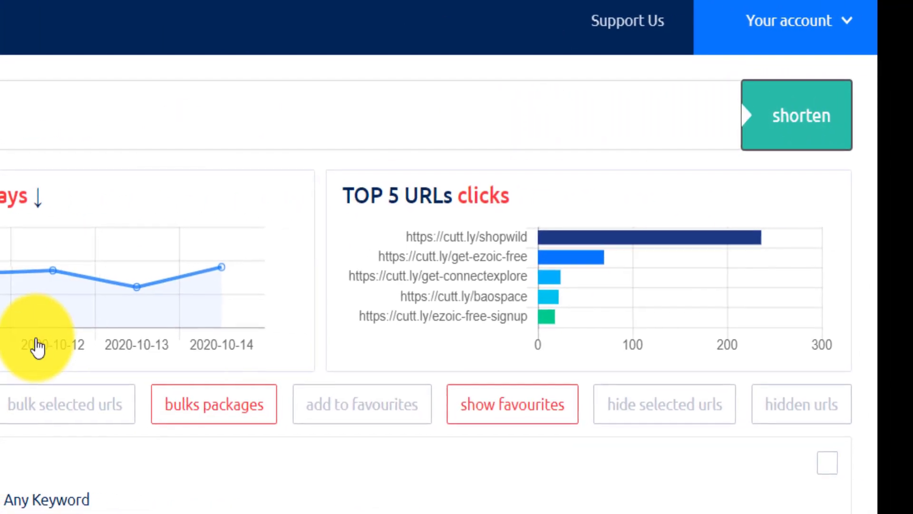
click(839, 125)
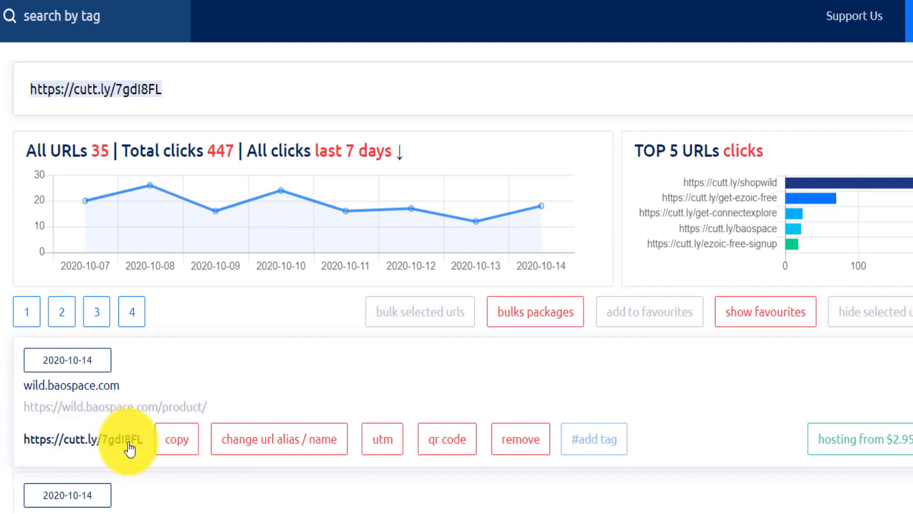
click(245, 440)
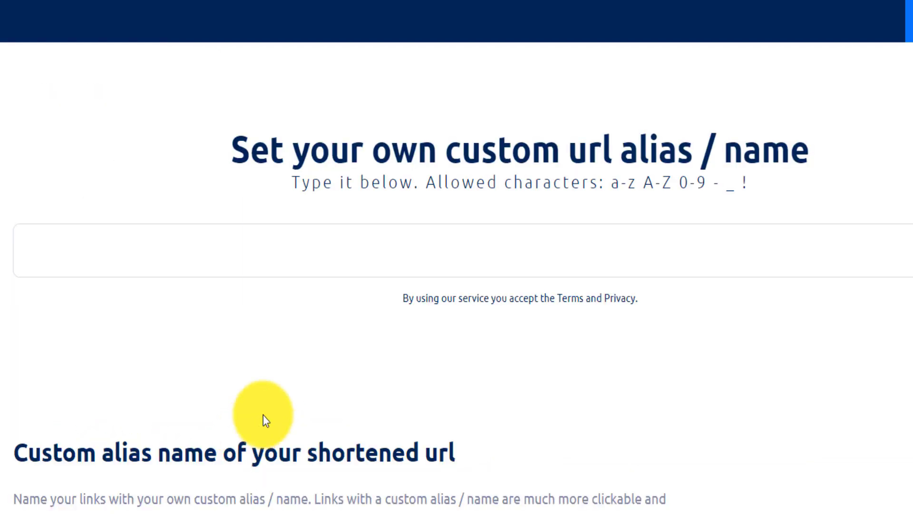
click(332, 246)
text(animalshop)
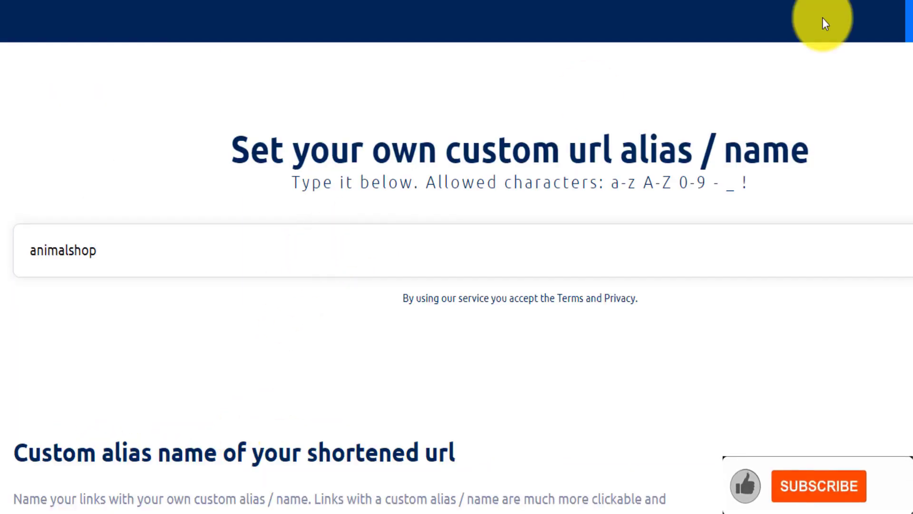
click(910, 246)
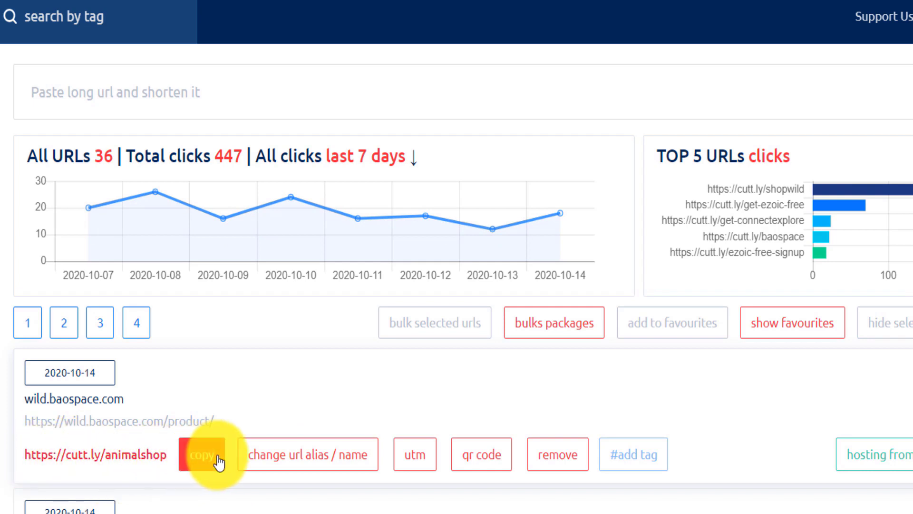
click(204, 453)
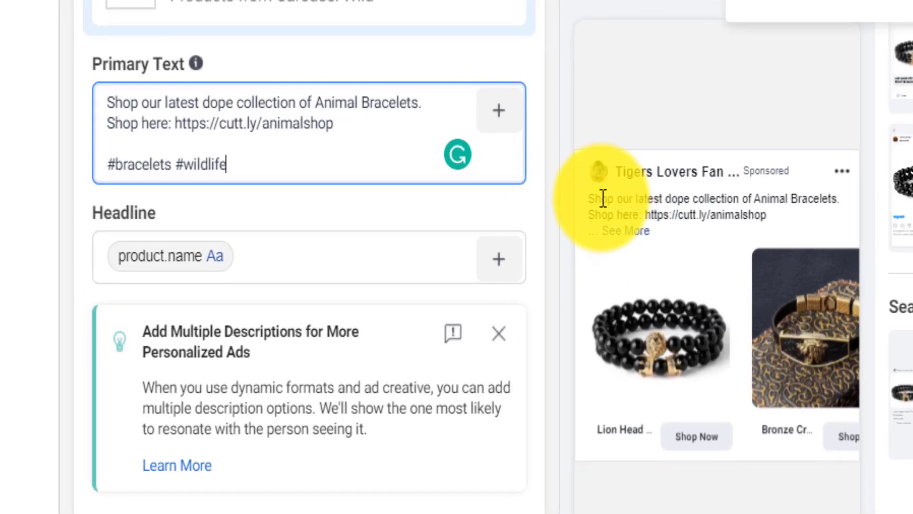
Highlight and review the primary text shown in the ad preview.
drag(590, 199, 801, 221)
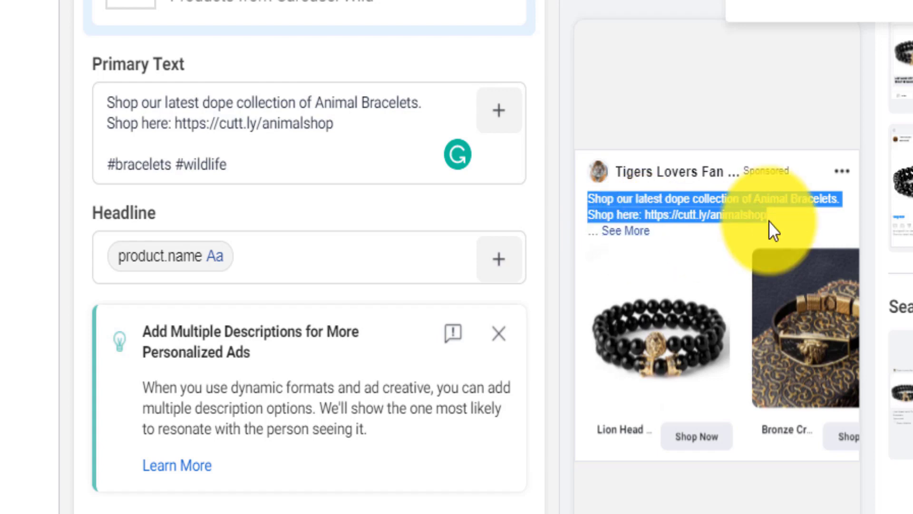
click(784, 214)
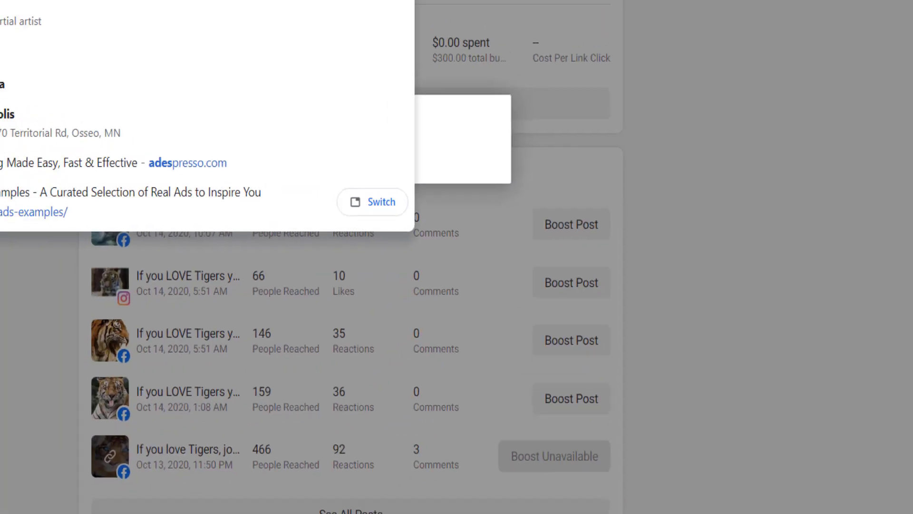
Open the adespresso.com website from the address bar suggestions.
key(Down)
key(Down)
key(Up)
key(Return)
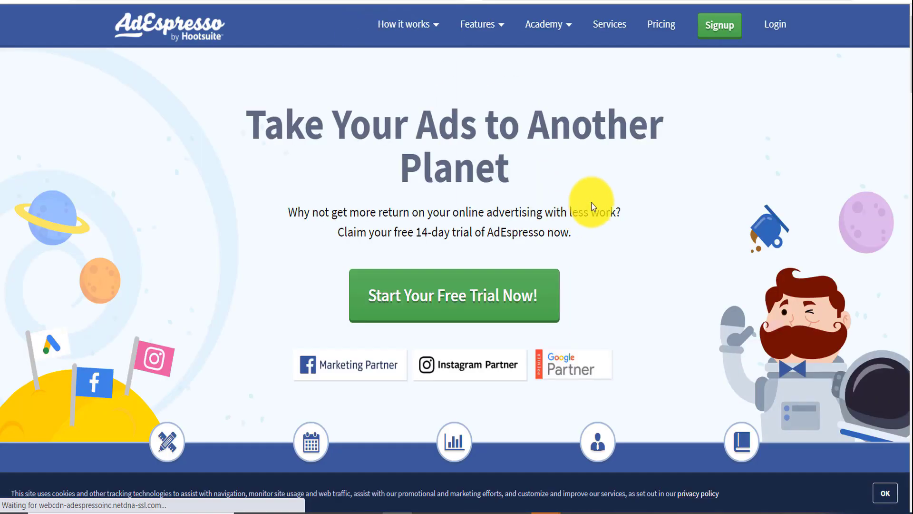
scroll(721, 168, down, 15)
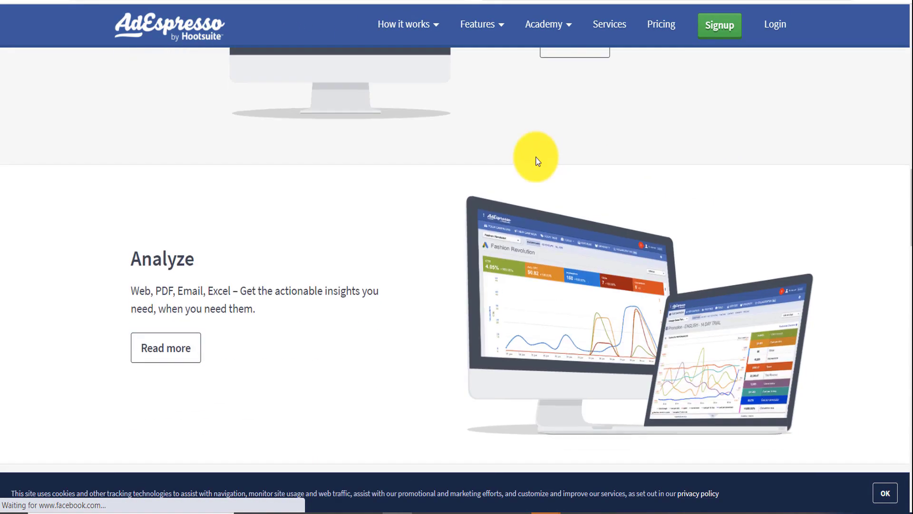
scroll(254, 106, down, 9)
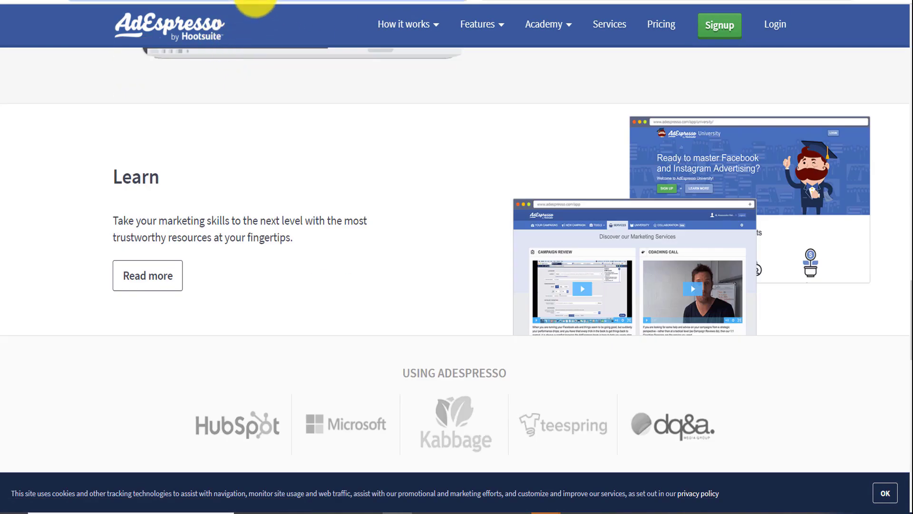
Search Google for 'adespresso ad examples' and open the Facebook Ads Examples result.
click(254, 2)
text(adespre)
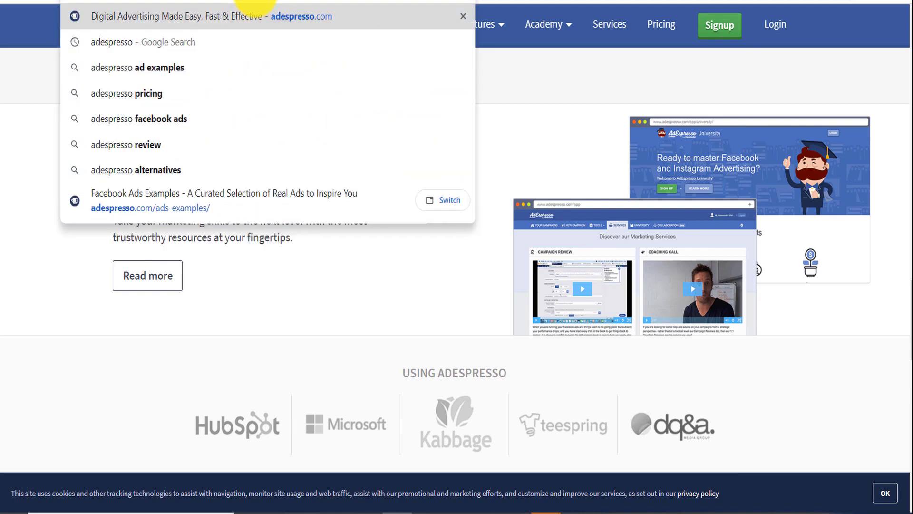
key(Down)
key(Down)
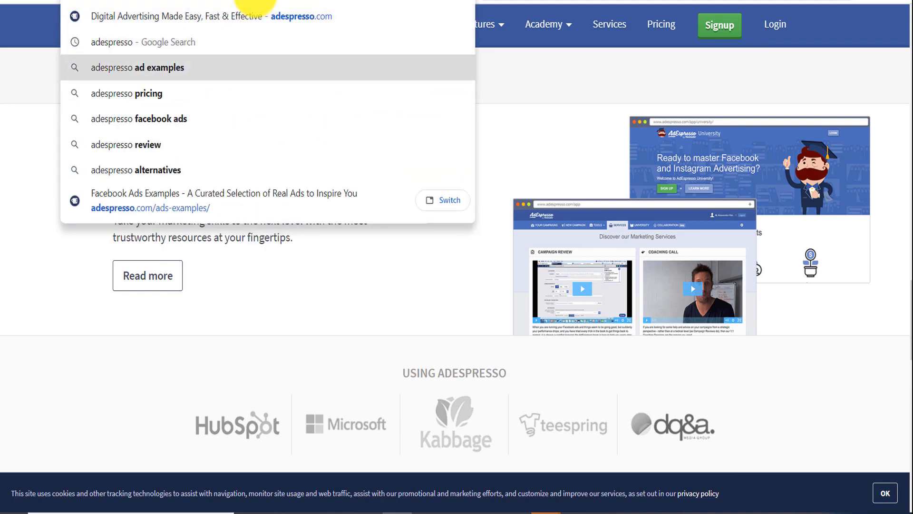
key(Return)
scroll(193, 326, down, 3)
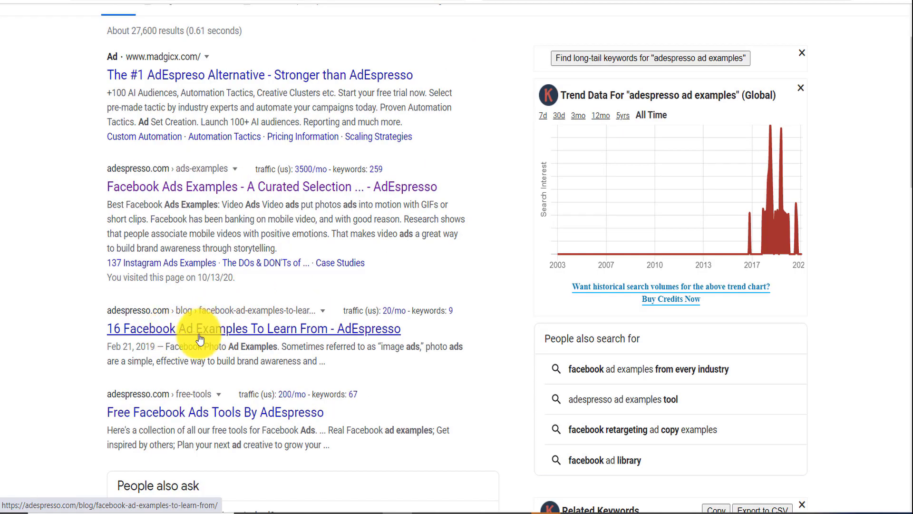
click(177, 191)
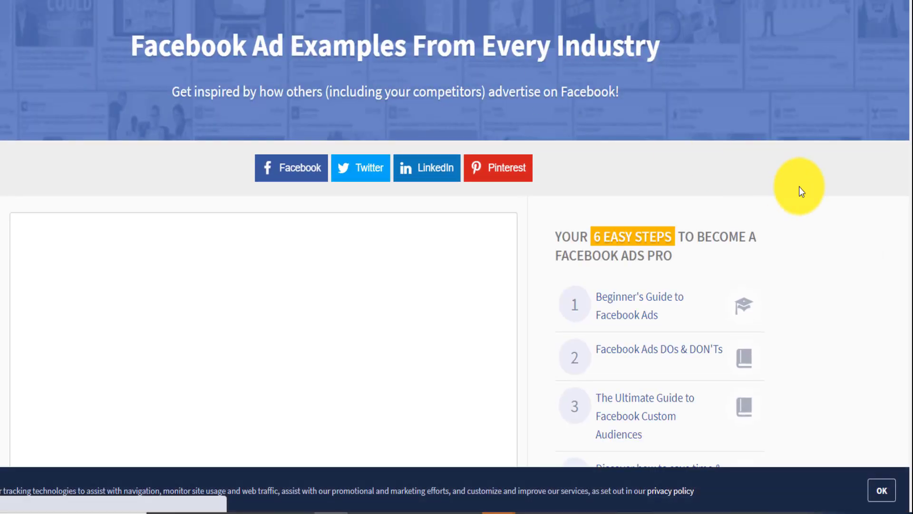
Jump to the Facebook Collection Ads examples and read the HelloFresh ad's text.
scroll(829, 209, down, 12)
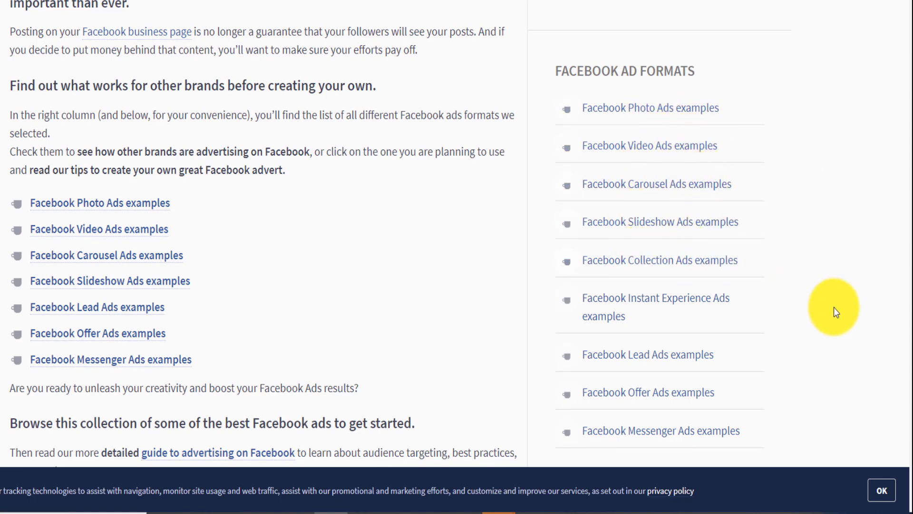
scroll(834, 307, down, 2)
scroll(673, 247, up, 2)
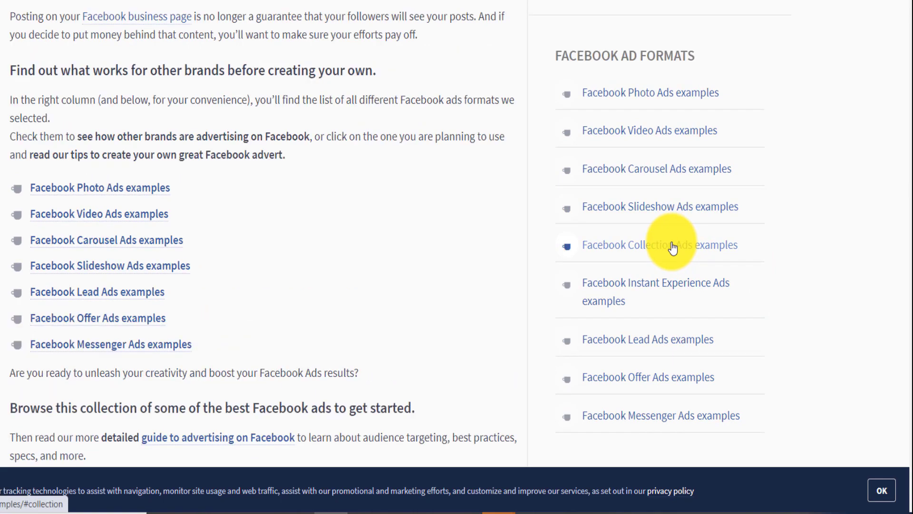
click(672, 248)
scroll(424, 212, down, 3)
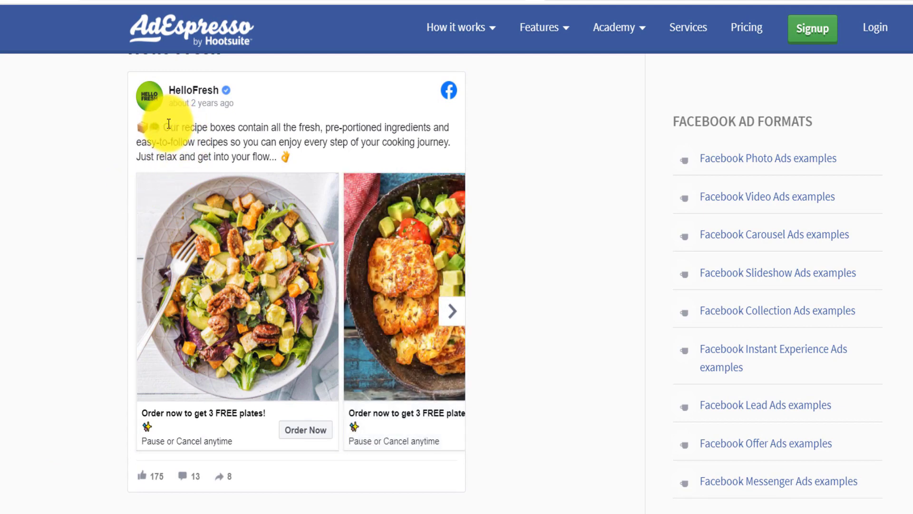
drag(170, 126, 433, 141)
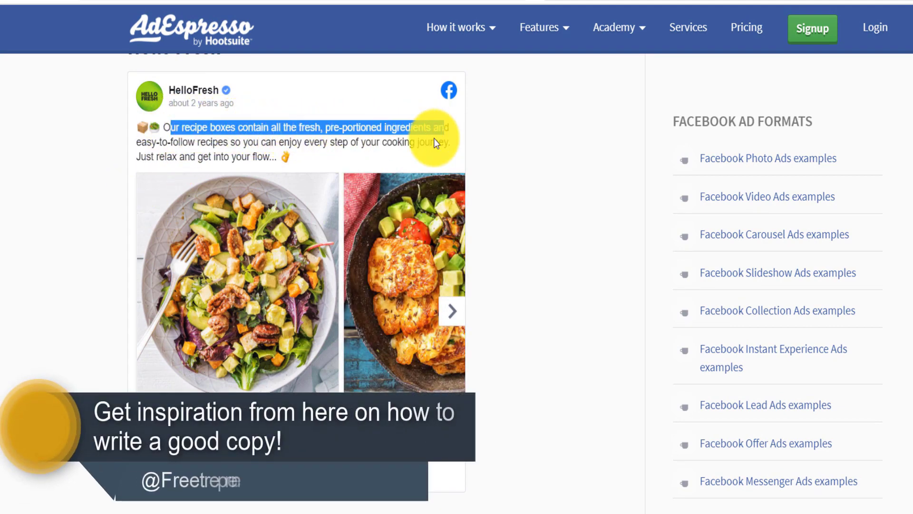
click(328, 147)
Scroll past the Guardian example and select the Boredwalk T-shirt ad's text for copying.
scroll(232, 141, down, 3)
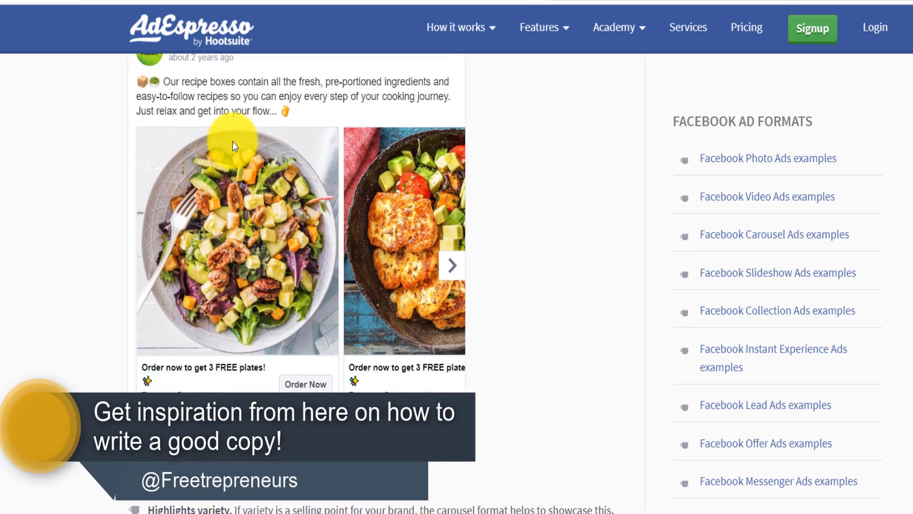
scroll(553, 225, down, 8)
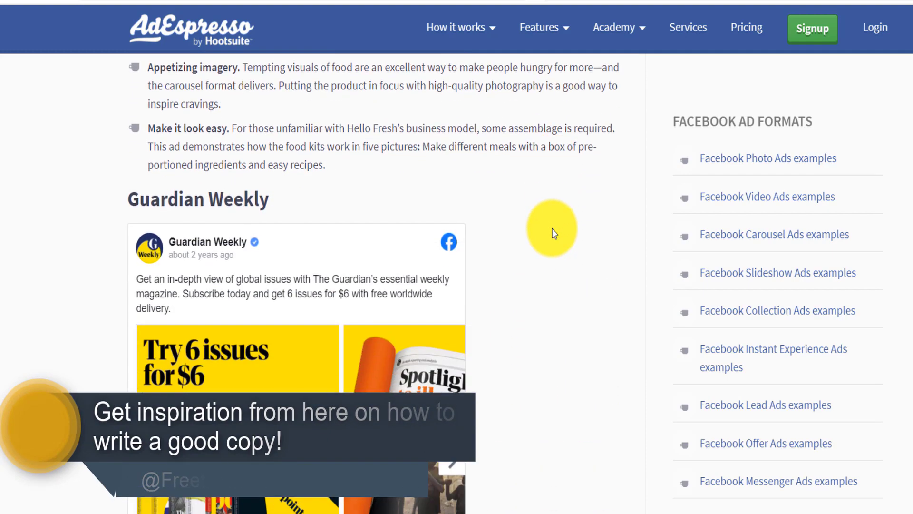
scroll(550, 238, down, 4)
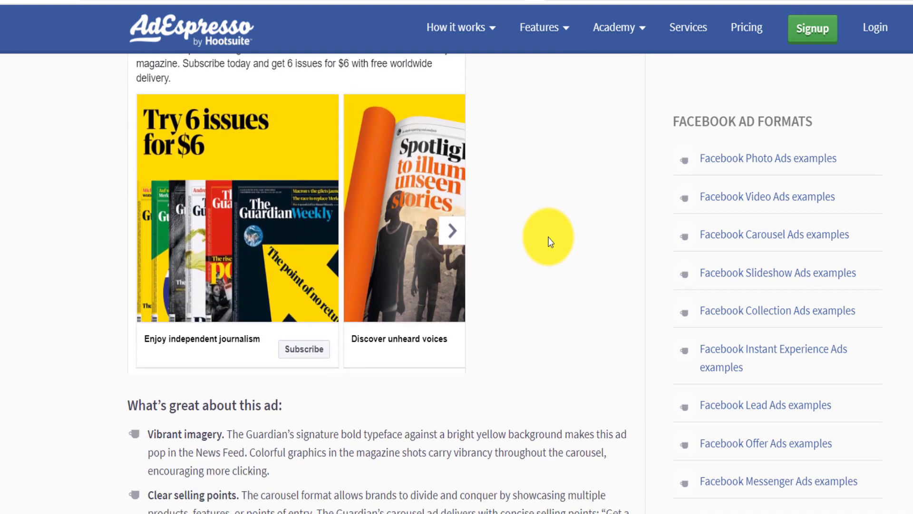
scroll(550, 241, down, 11)
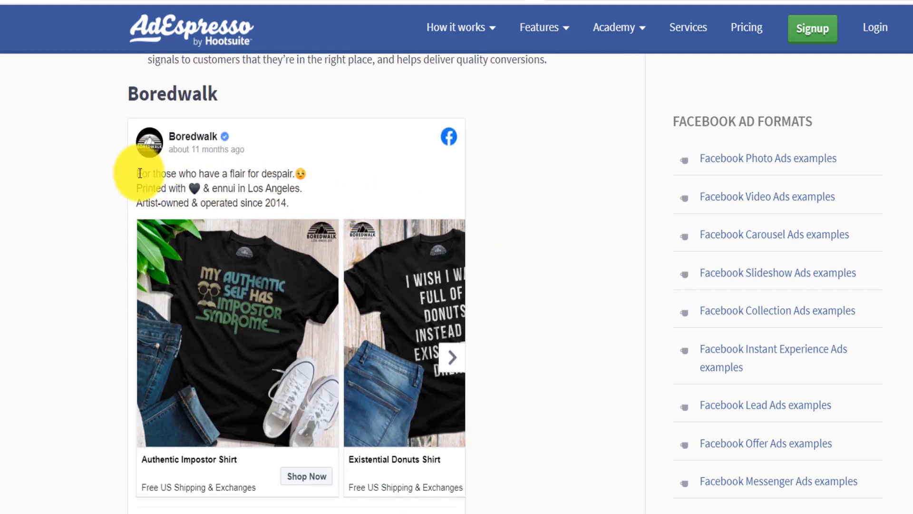
drag(140, 173, 309, 202)
key(ctrl+c)
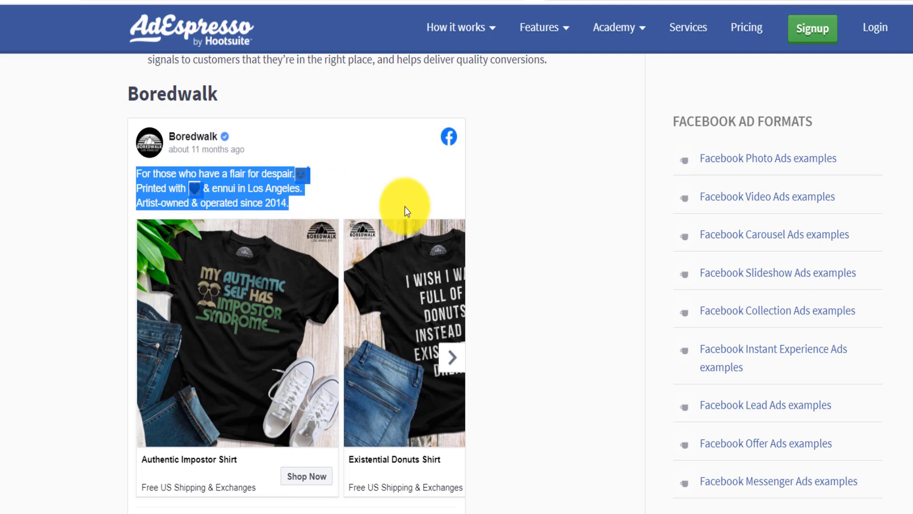
scroll(499, 214, down, 2)
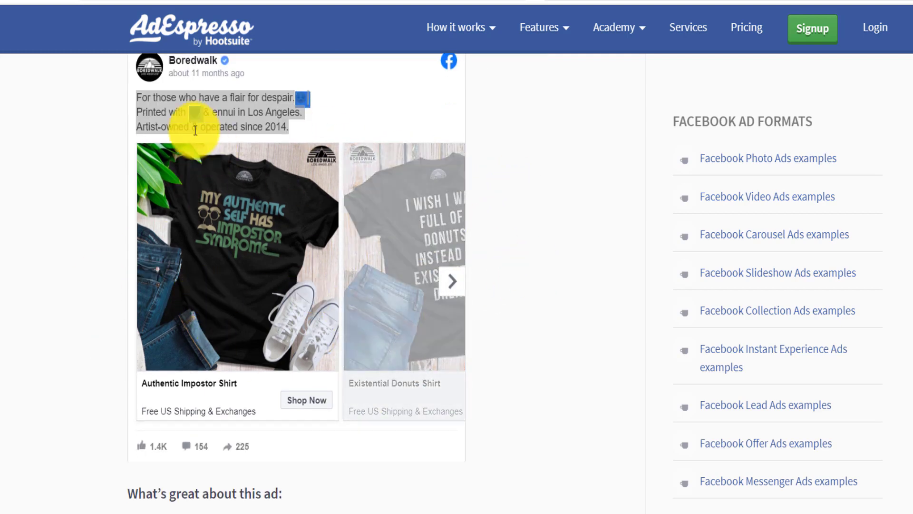
click(137, 99)
drag(138, 98, 310, 120)
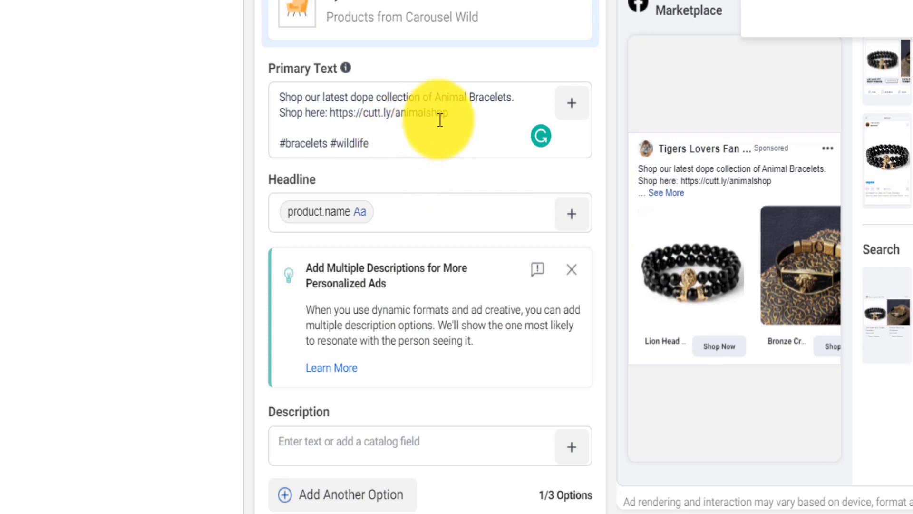
Paste the Boredwalk copy over line one and reword it to end 'have a great love for animals.'.
click(462, 116)
drag(461, 117, 381, 102)
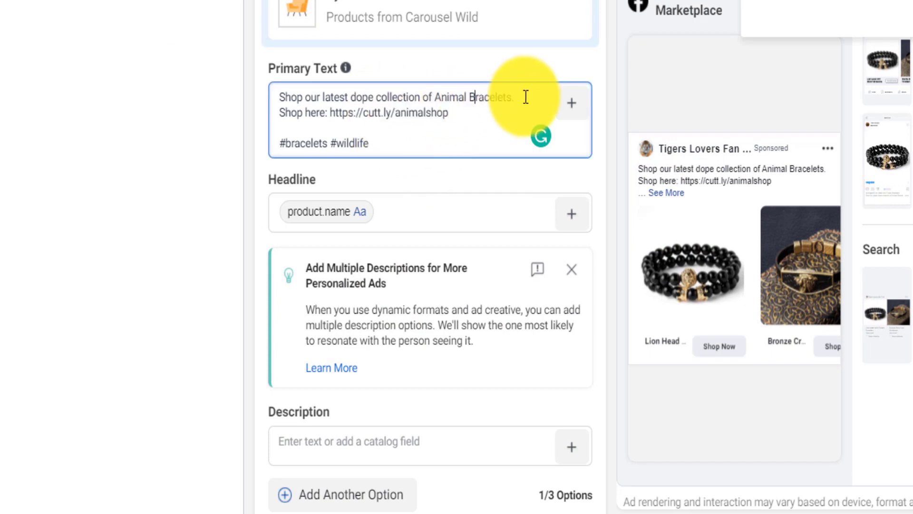
drag(526, 95, 247, 92)
key(ctrl+v)
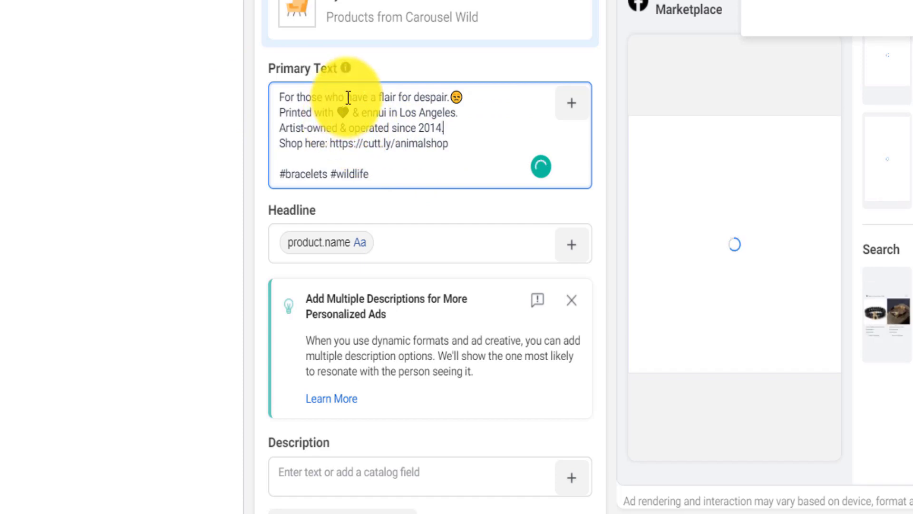
drag(347, 97, 447, 97)
text(have a great love for animals.)
key(Delete)
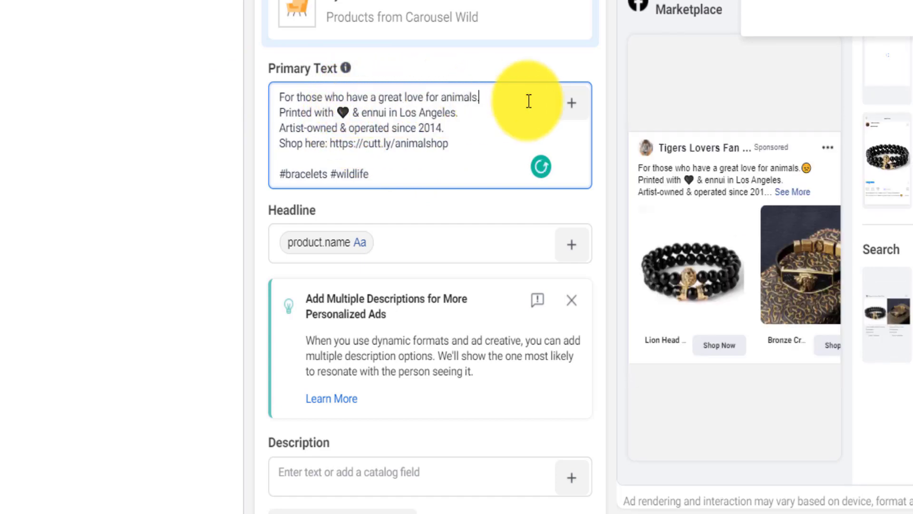
Reword line two to 'Special bracelets made', removing the Los Angeles and Artist-owned phrases.
drag(312, 113, 280, 112)
text(Special bracelets made)
drag(423, 112, 550, 105)
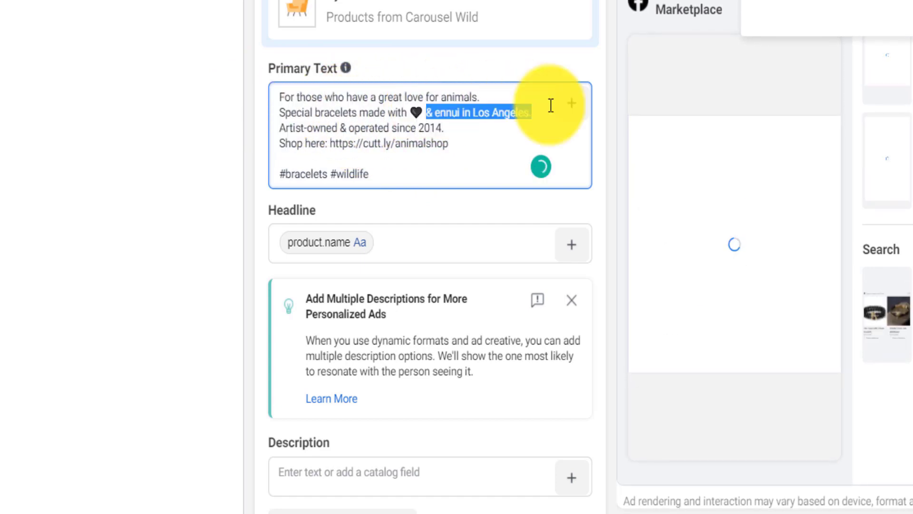
key(Delete)
drag(445, 128, 277, 131)
key(BackSpace)
key(BackSpace)
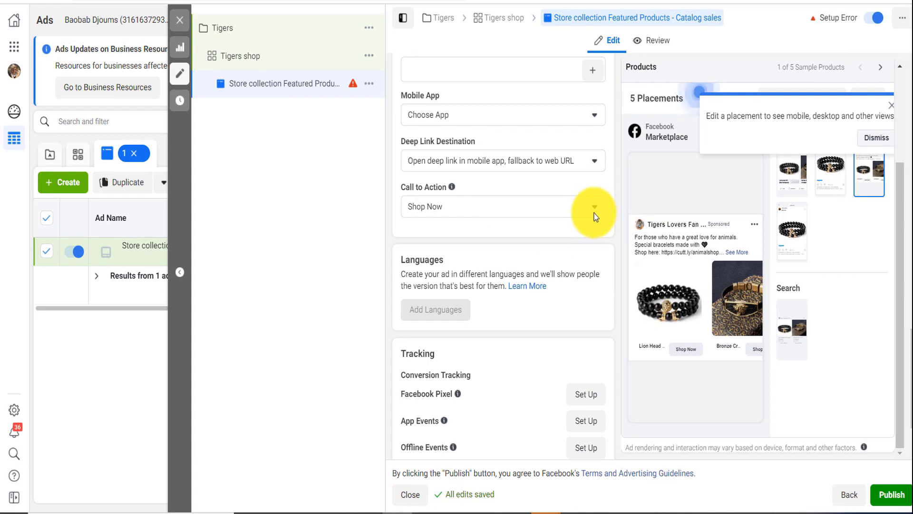
click(596, 211)
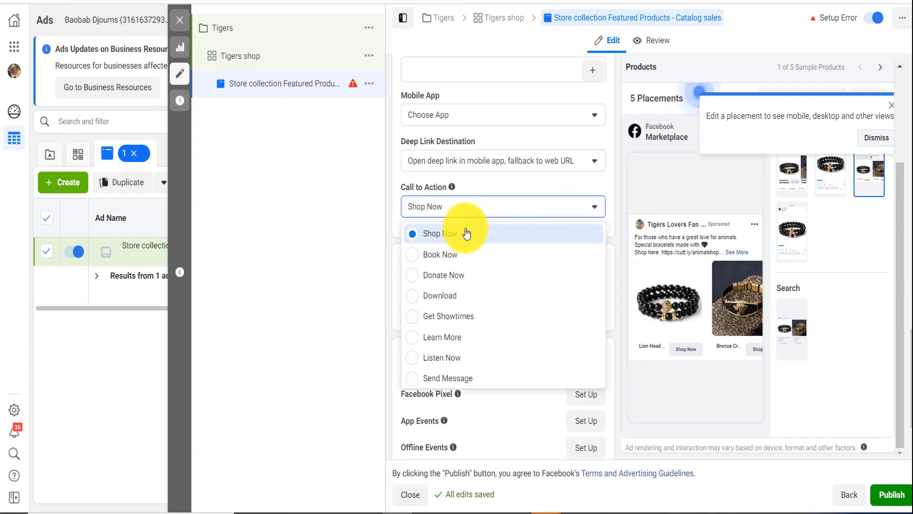
scroll(523, 285, down, 2)
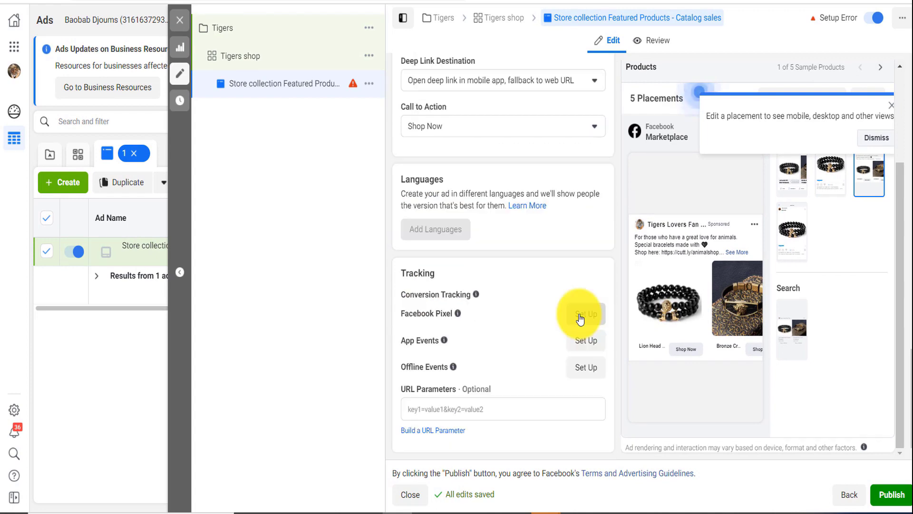
click(580, 317)
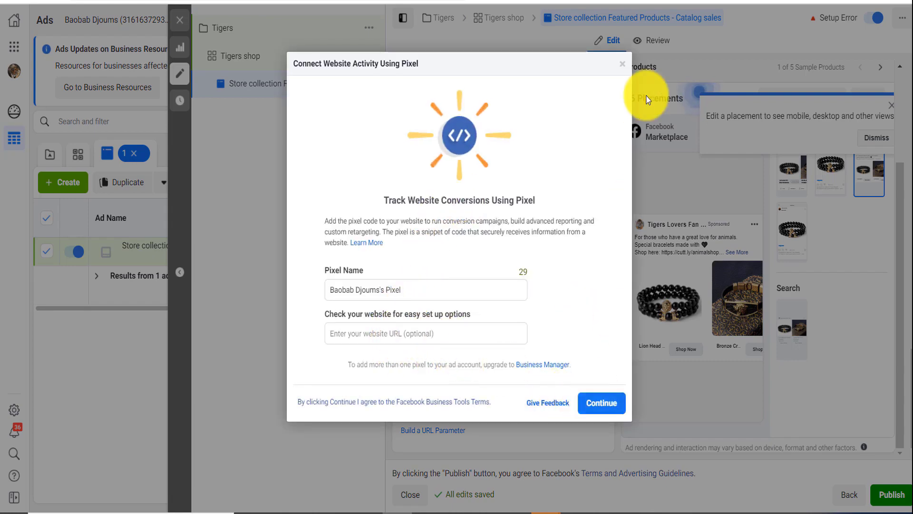
click(622, 63)
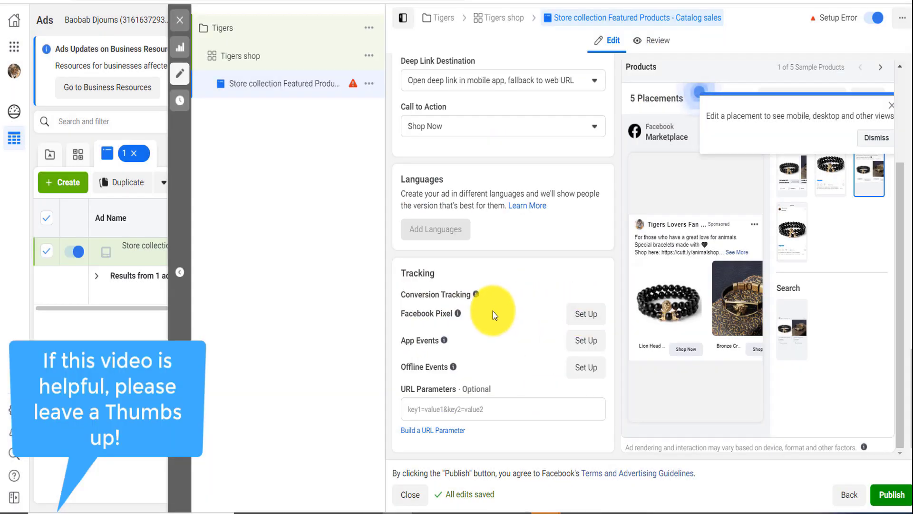
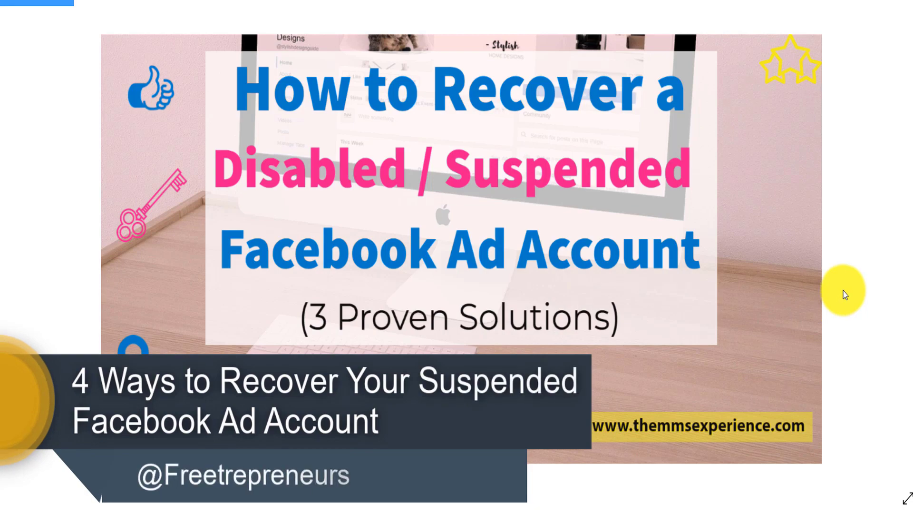
Switch to The MMS Experience blog article on restoring a disabled ad account and scroll its intro.
key(alt+Tab)
key(Tab)
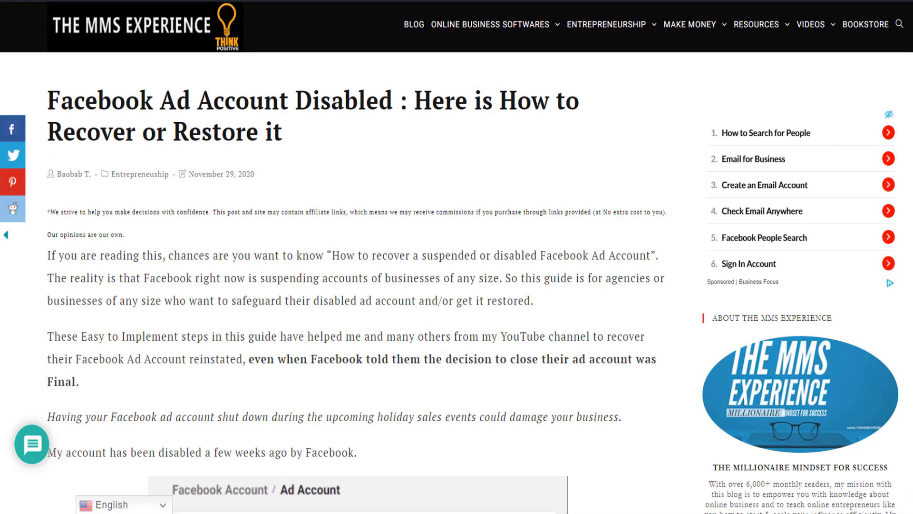
scroll(473, 289, down, 1)
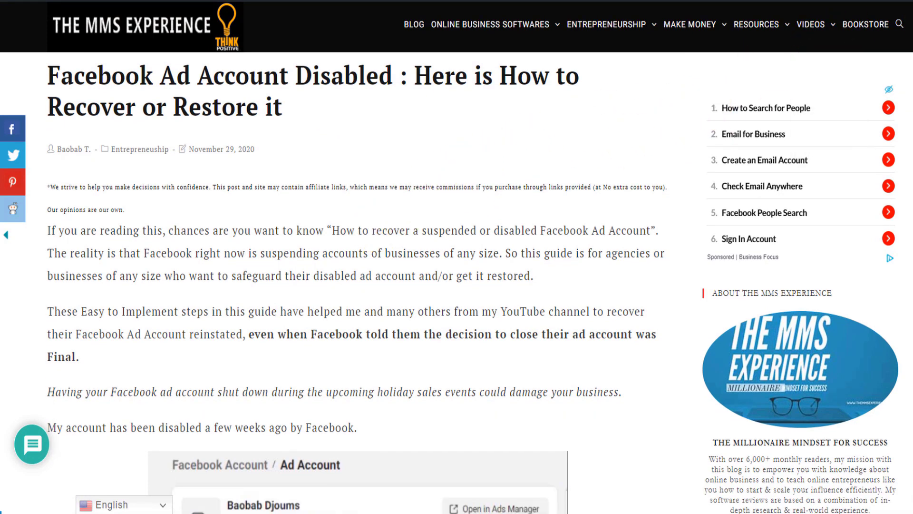
scroll(473, 286, down, 9)
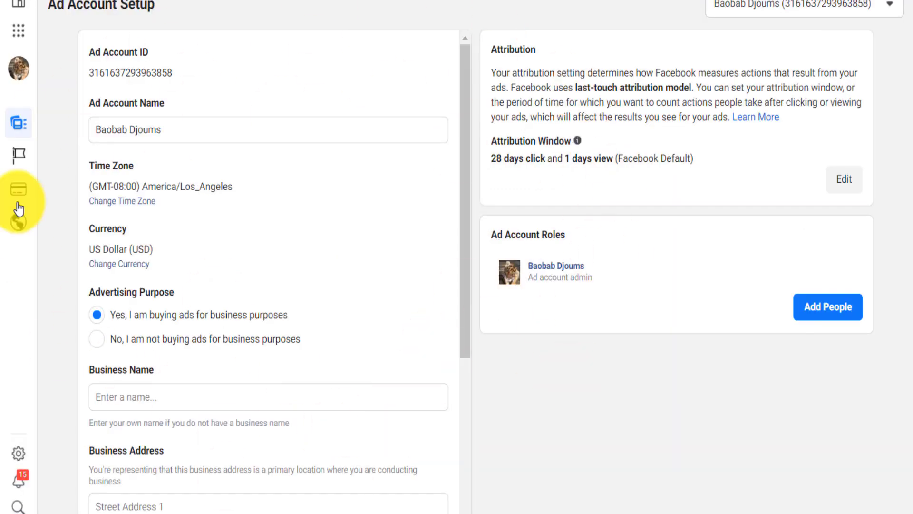
click(18, 30)
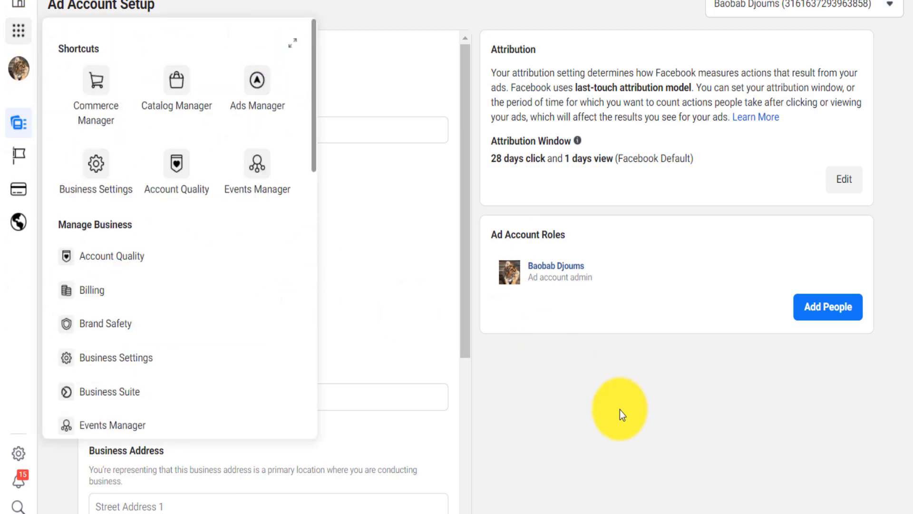
click(620, 408)
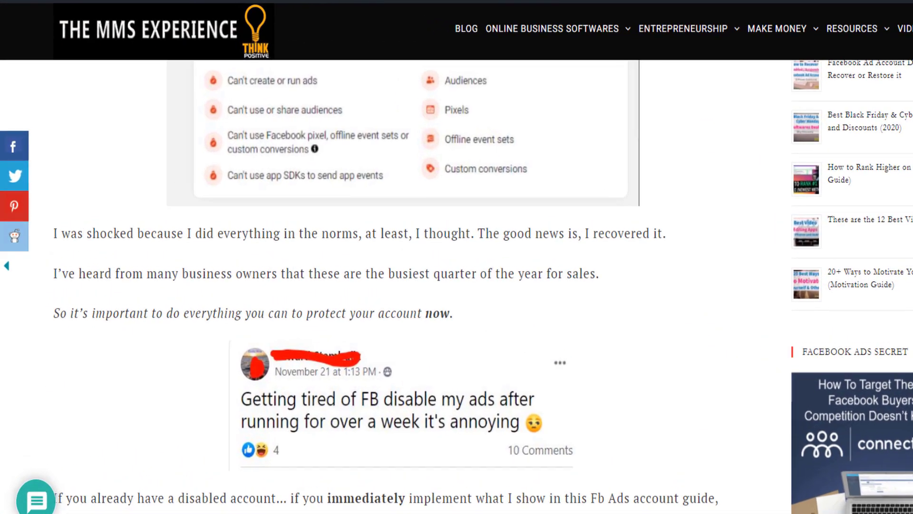
scroll(336, 99, down, 10)
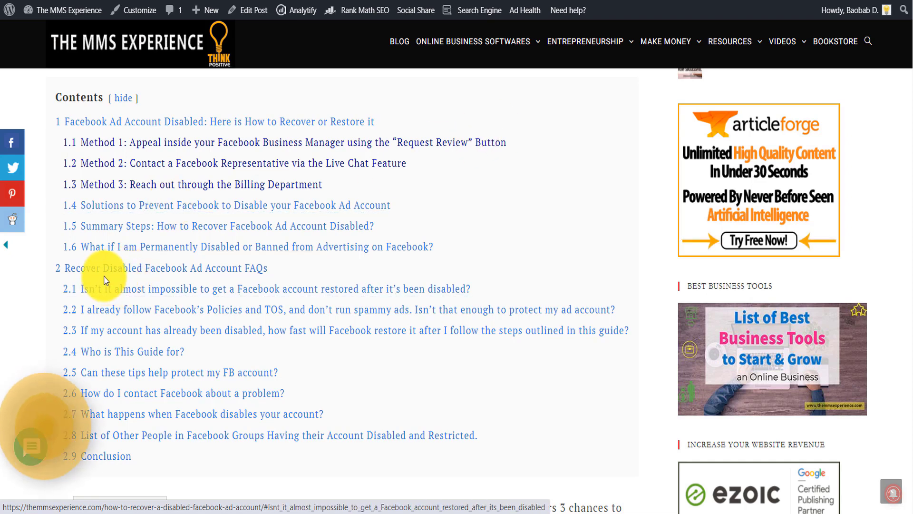
Jump from the Contents list to '1.1 Method 1' on Request Review and its tutorial video.
scroll(909, 64, down, 8)
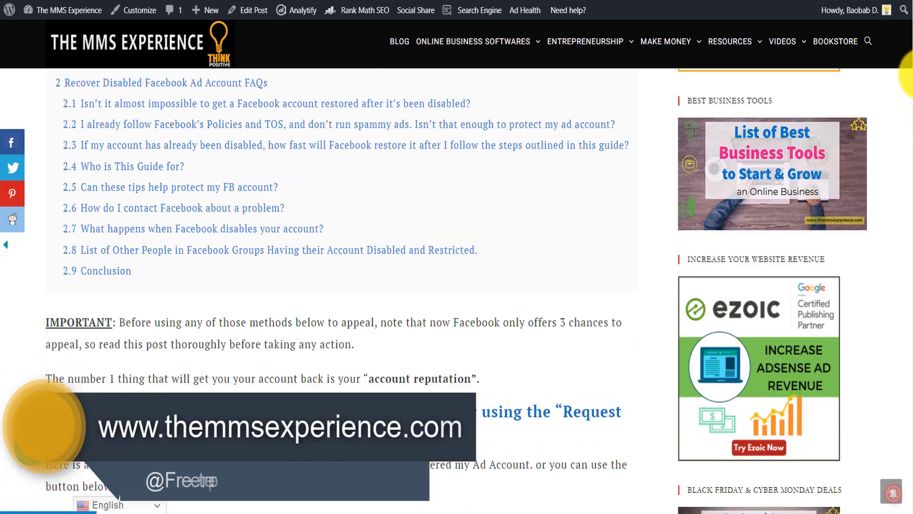
scroll(909, 79, up, 15)
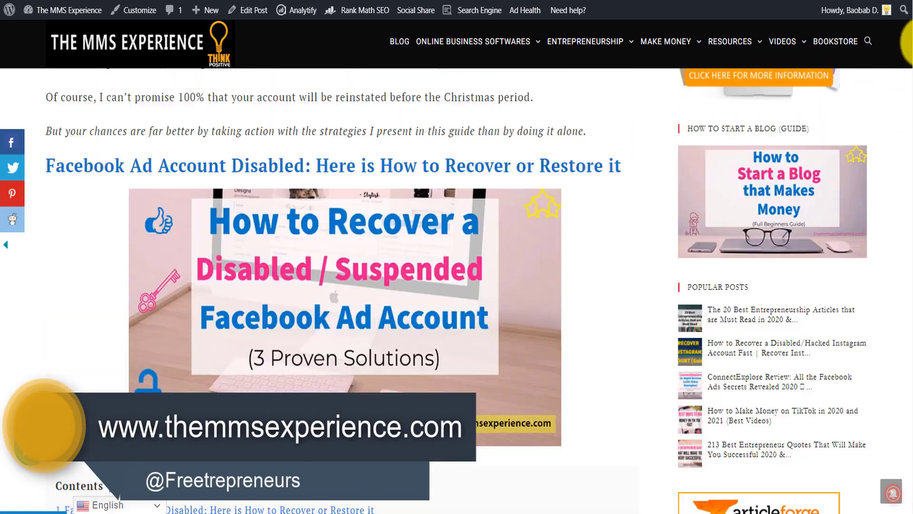
scroll(312, 153, down, 5)
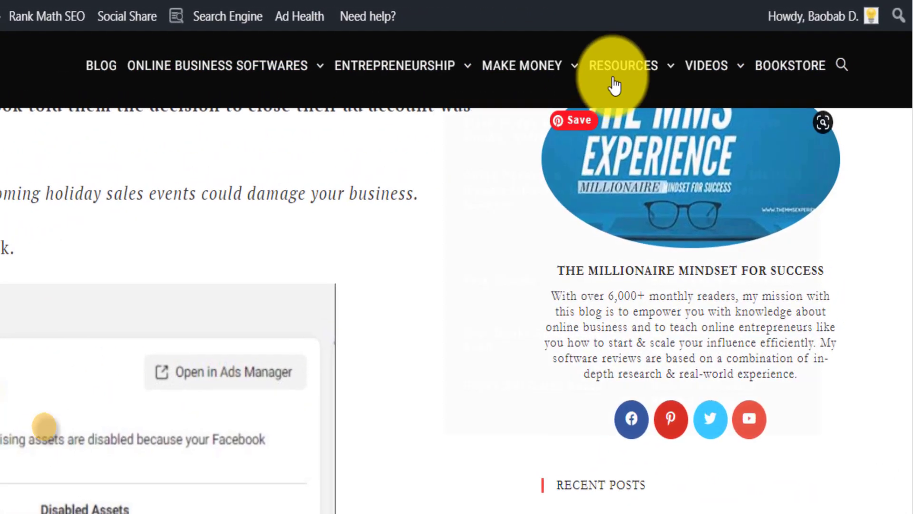
mouse_move(686, 78)
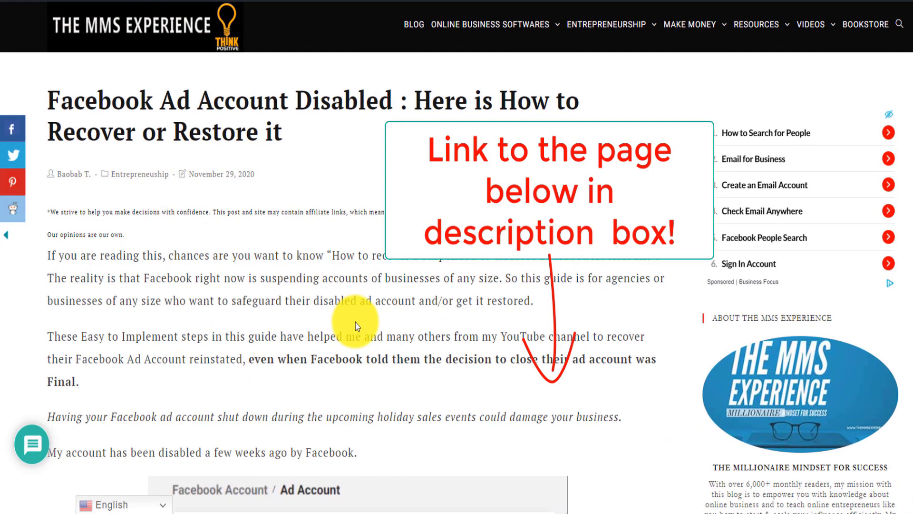
scroll(357, 323, down, 10)
scroll(354, 105, down, 15)
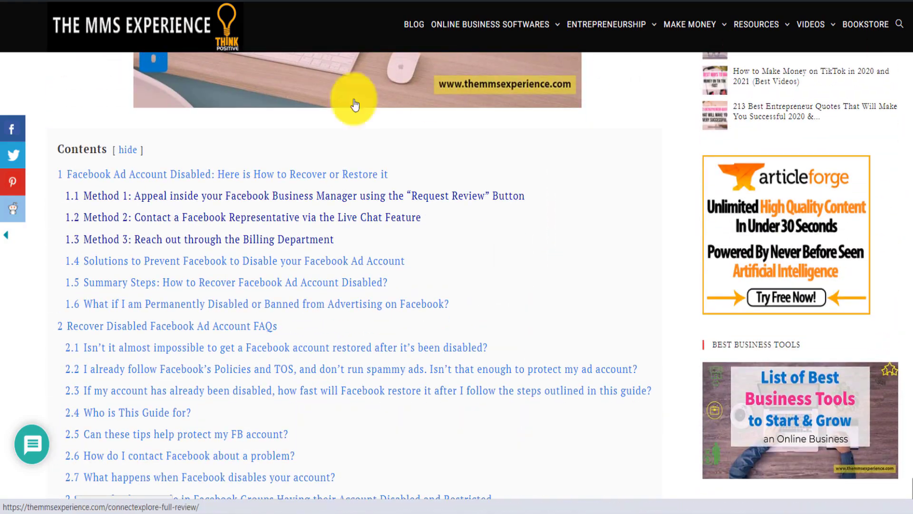
click(214, 195)
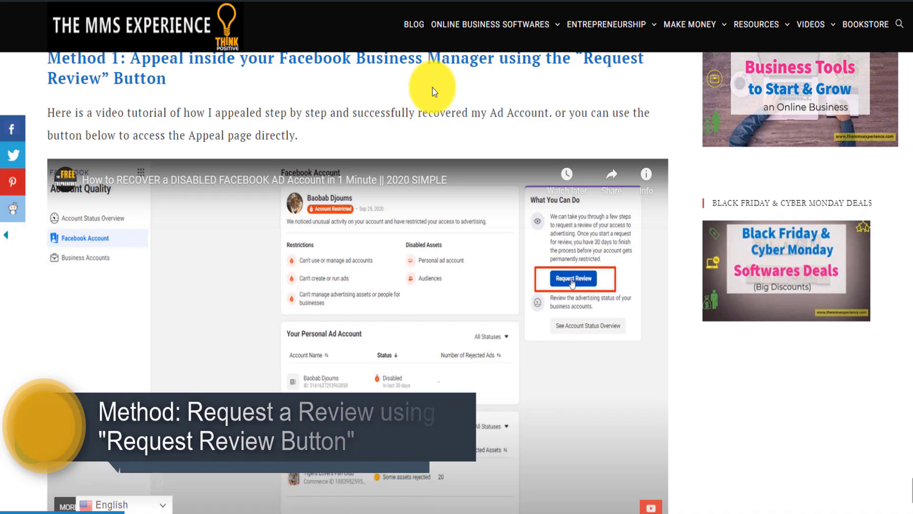
mouse_move(490, 24)
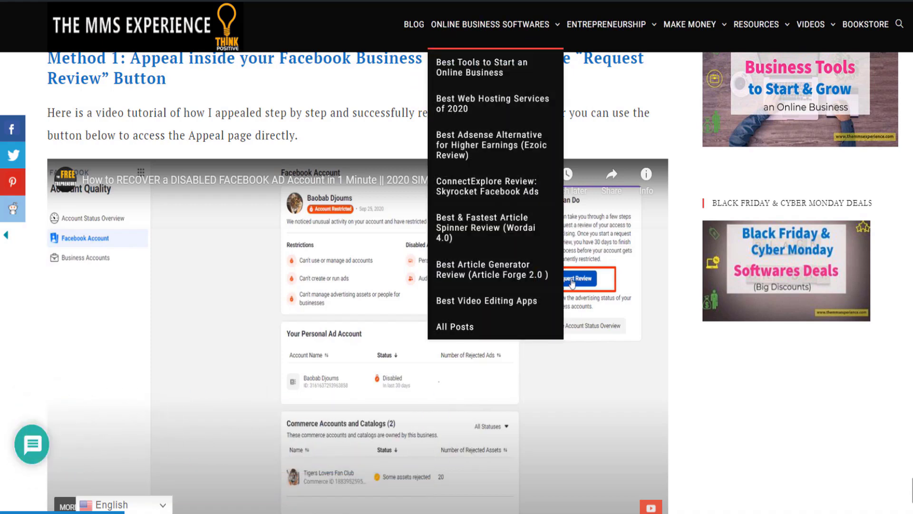
scroll(807, 75, down, 5)
scroll(807, 75, up, 4)
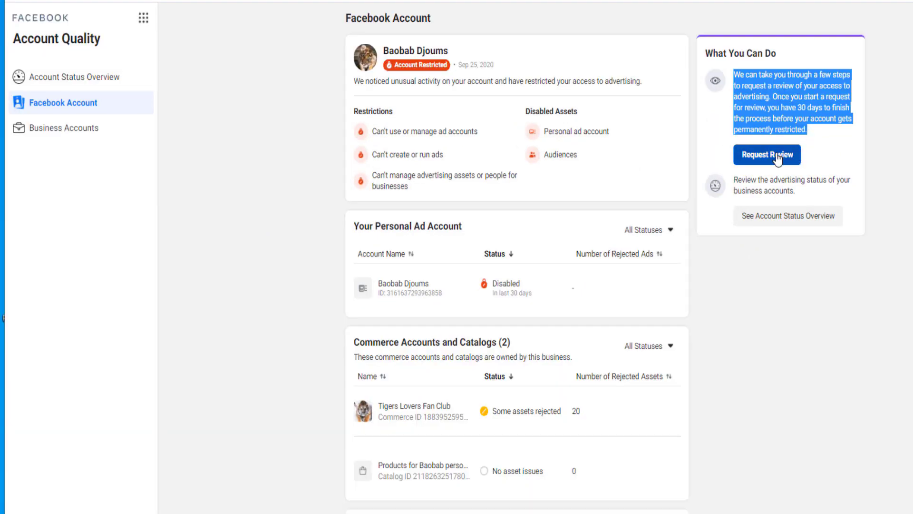
Request review of the restricted account, verify the mobile number with the code, and upload the driver license ID.
click(778, 160)
click(671, 199)
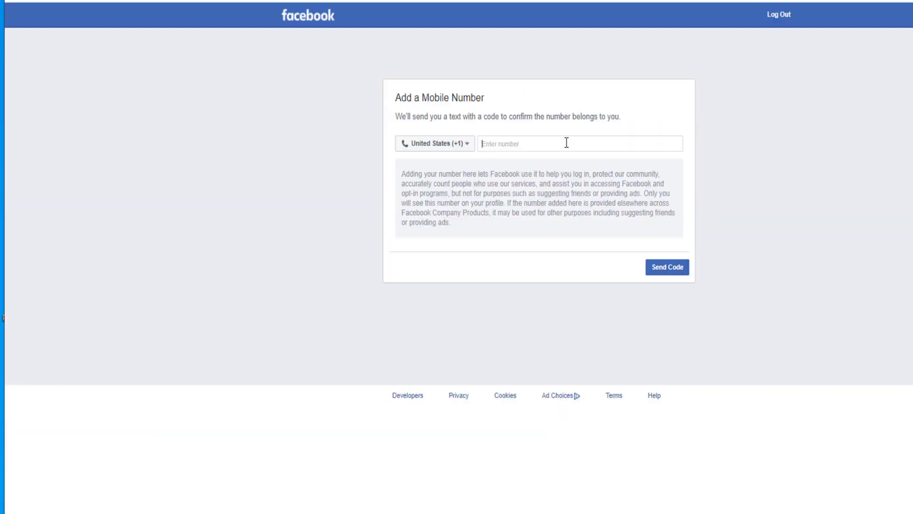
click(442, 138)
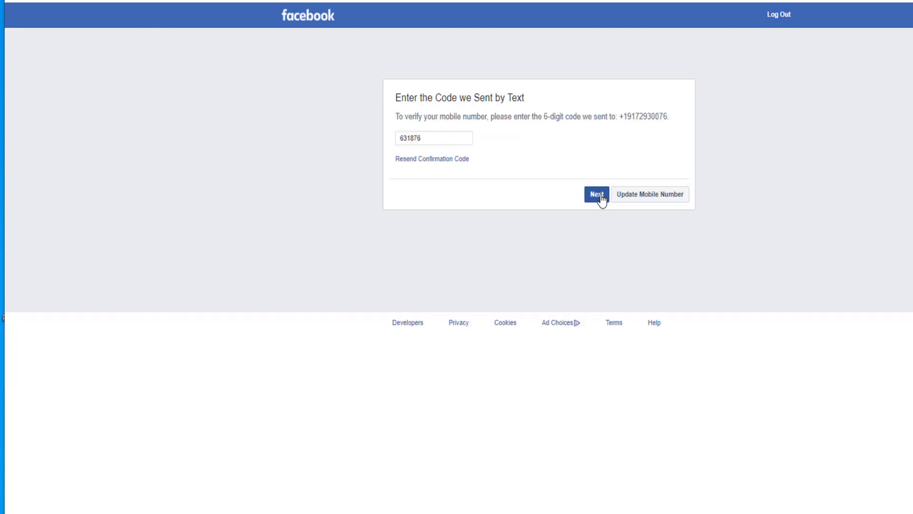
click(601, 196)
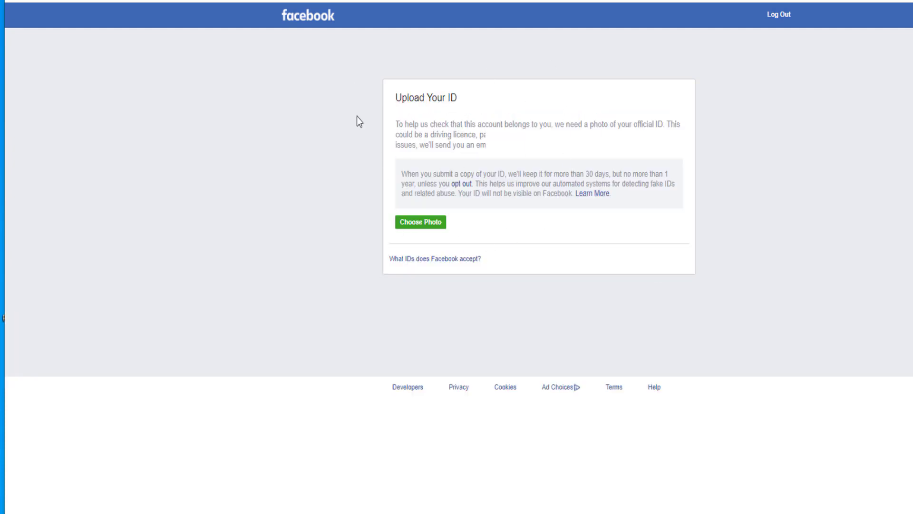
click(421, 222)
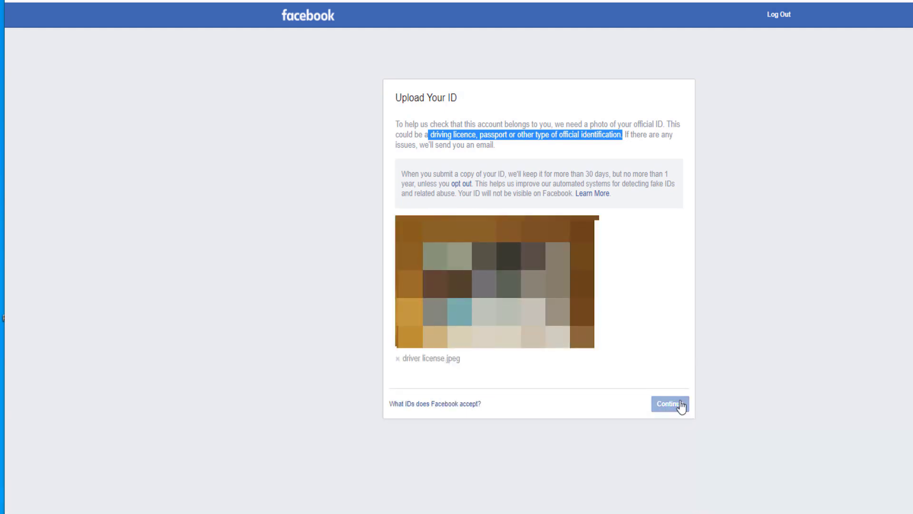
click(680, 404)
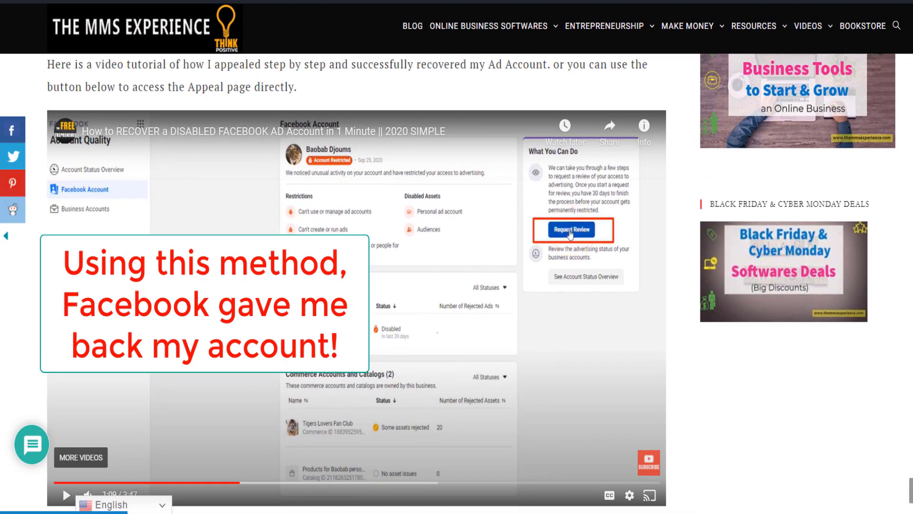
Scroll to the Method 1 tutorial video, play it and pause at 1:12.
scroll(357, 286, down, 7)
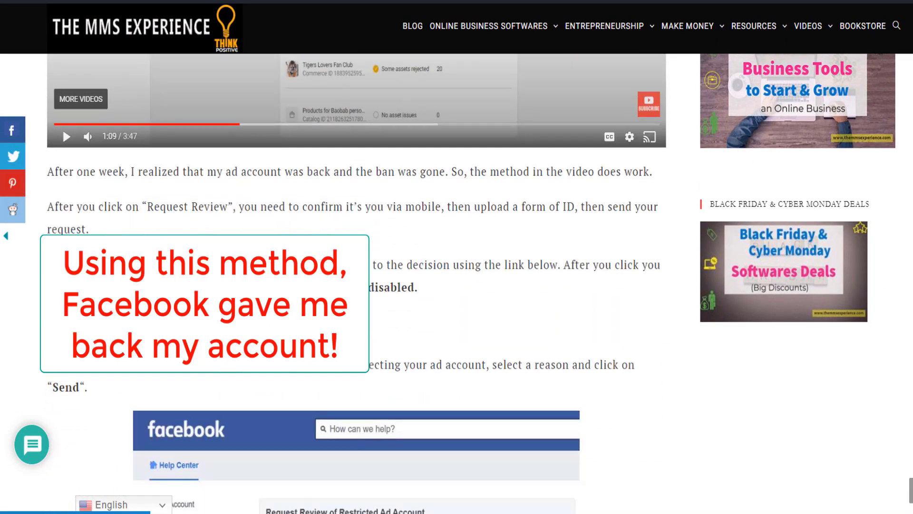
scroll(357, 285, up, 7)
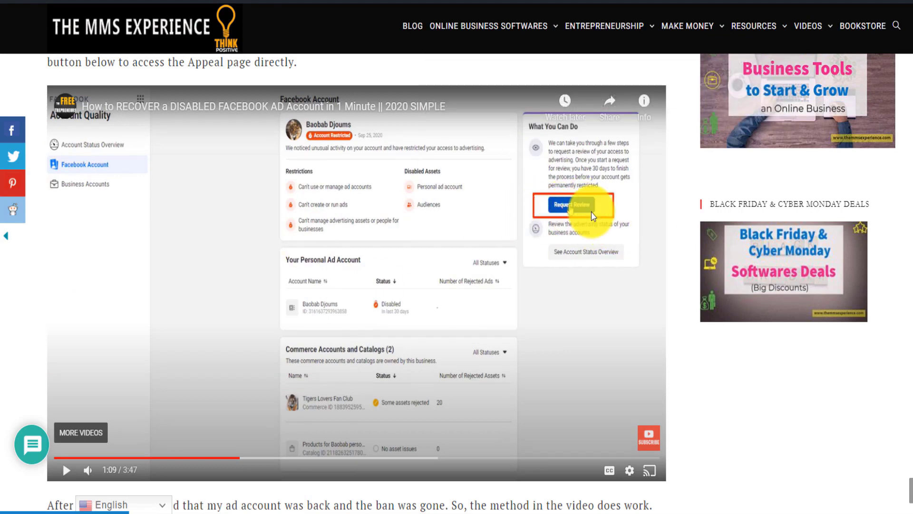
scroll(356, 286, down, 6)
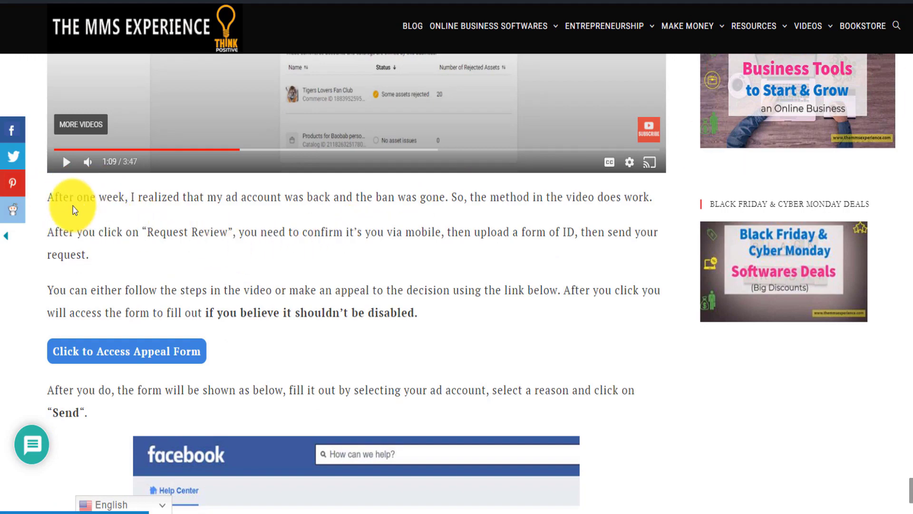
scroll(153, 233, up, 4)
scroll(153, 233, up, 6)
scroll(204, 233, down, 5)
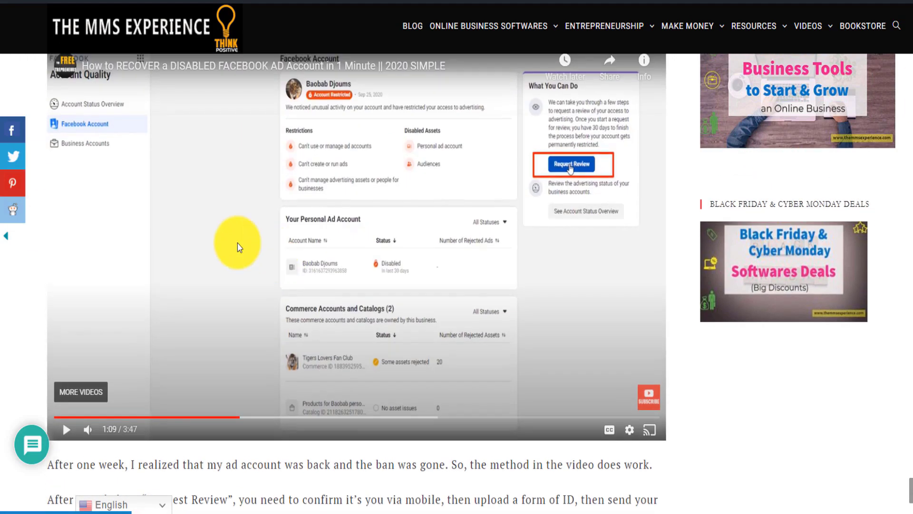
click(66, 399)
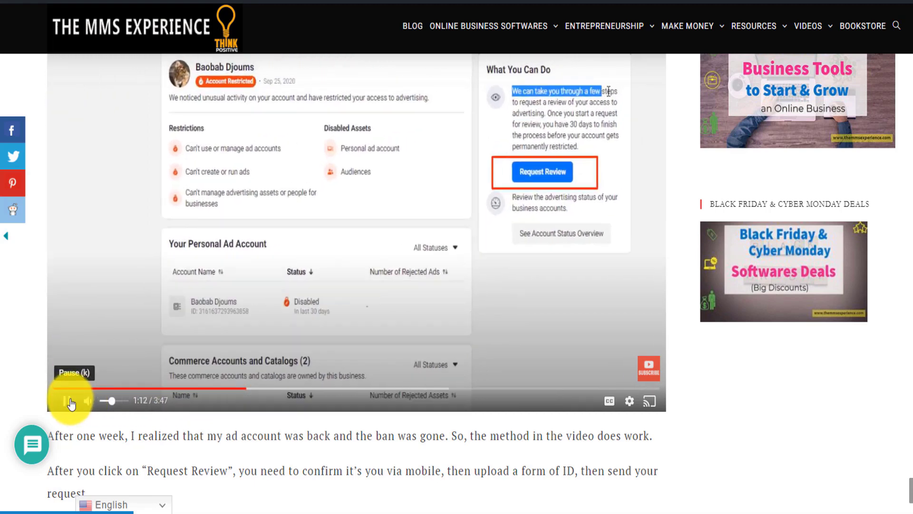
click(69, 401)
Follow 'Click to Access Appeal Form' to Facebook's Request Review of Restricted Ad Account form.
scroll(214, 428, down, 10)
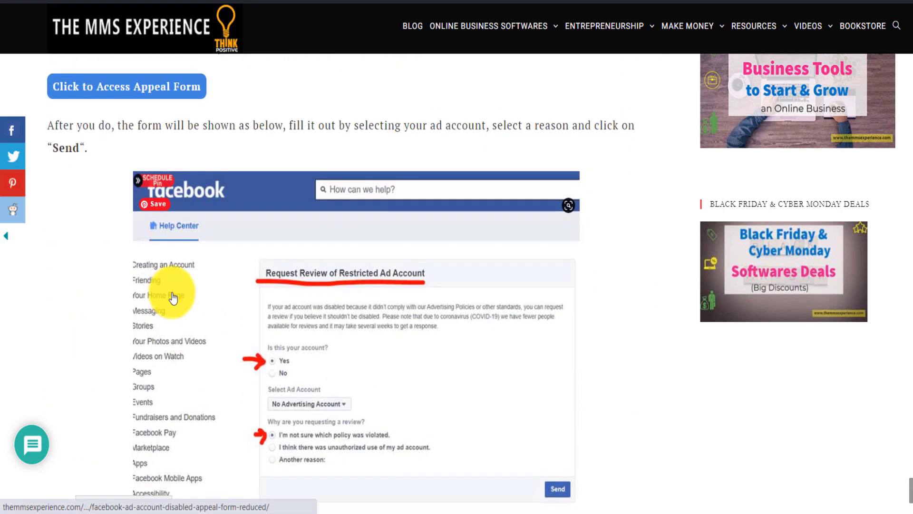
scroll(161, 281, up, 2)
scroll(122, 212, up, 2)
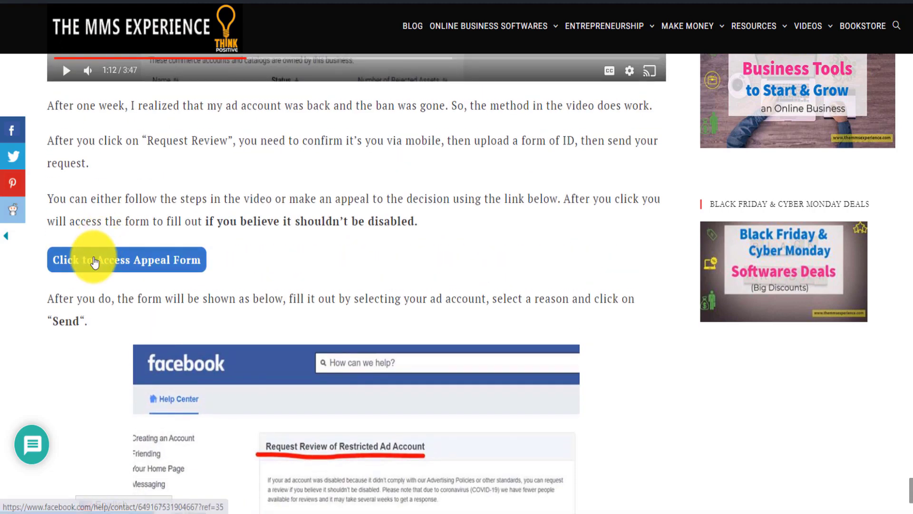
click(92, 264)
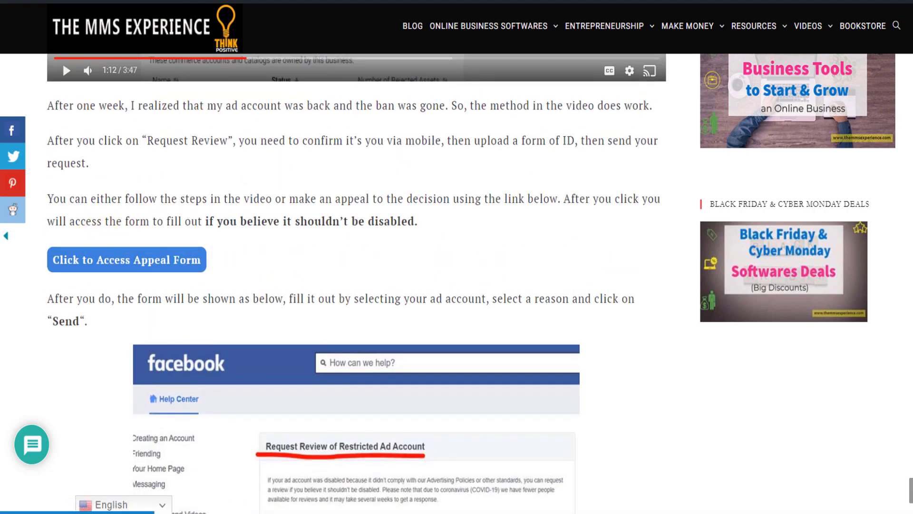
scroll(356, 285, up, 3)
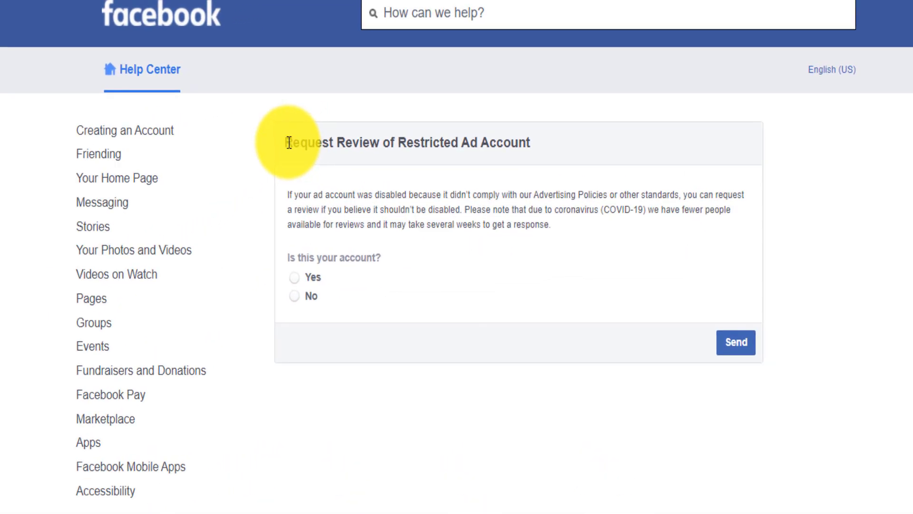
Answer 'Is this your account?' with No, revealing the ad account ID and case number fields.
drag(289, 142, 533, 148)
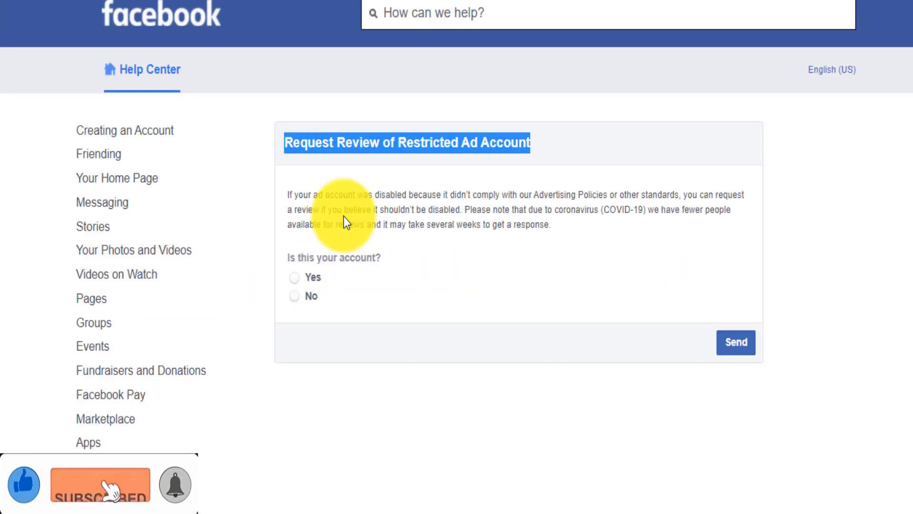
click(294, 277)
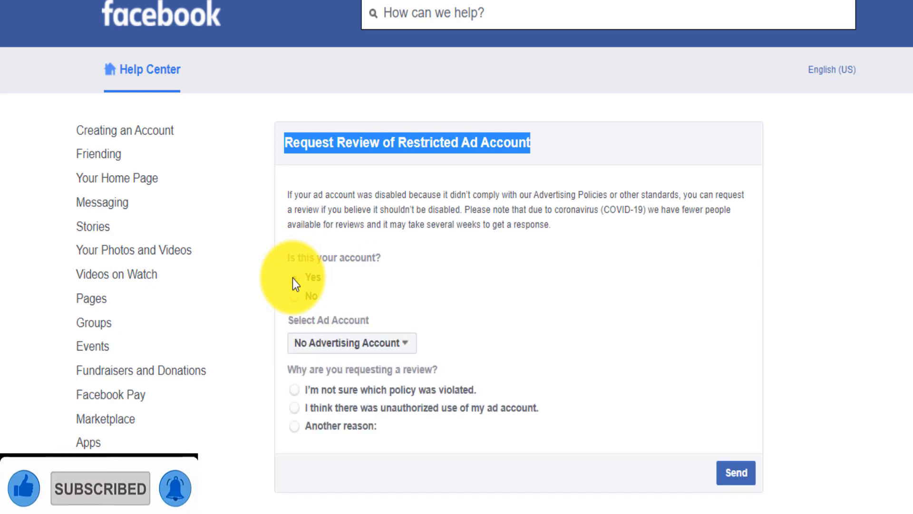
click(295, 296)
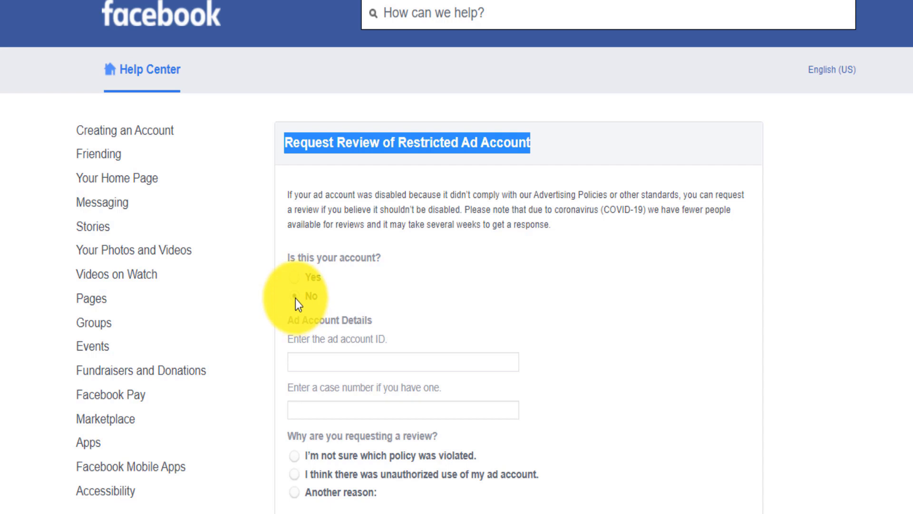
click(295, 277)
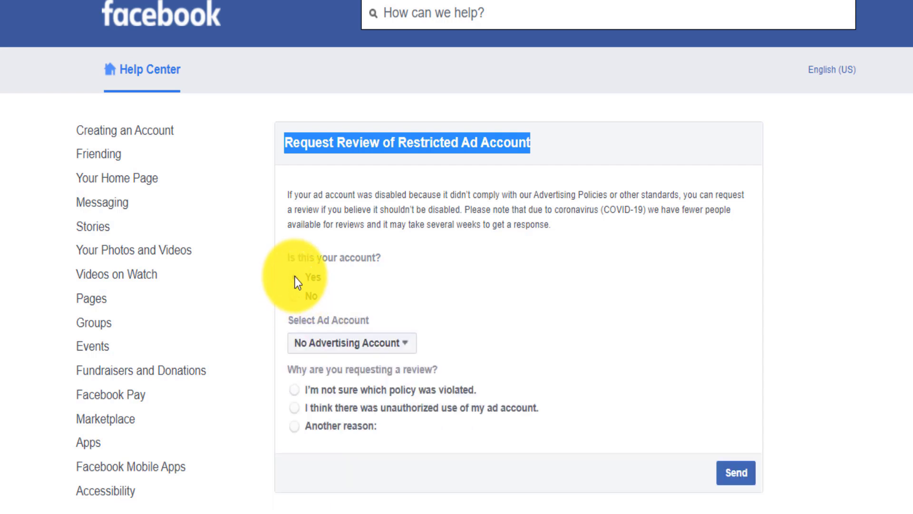
click(296, 297)
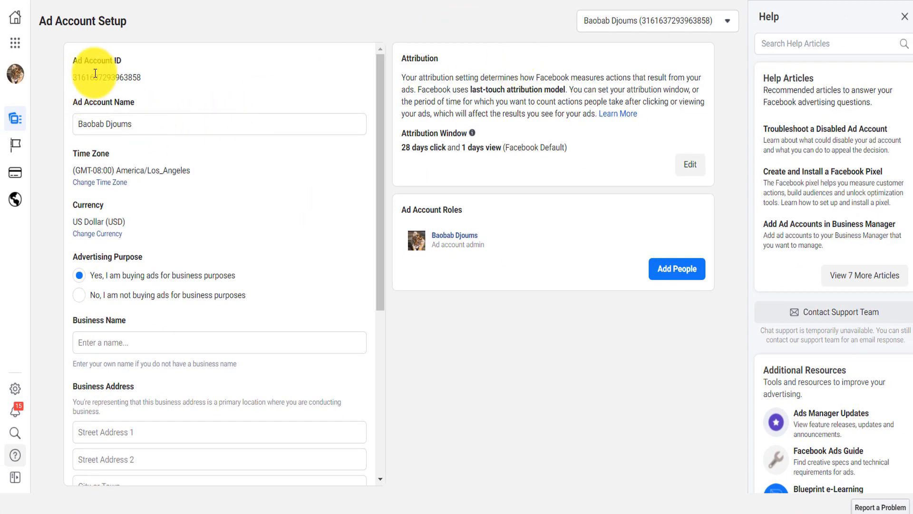
Select the Ad Account ID in Ad Account Settings and the page URL, then focus the form's ID field.
drag(74, 59, 149, 59)
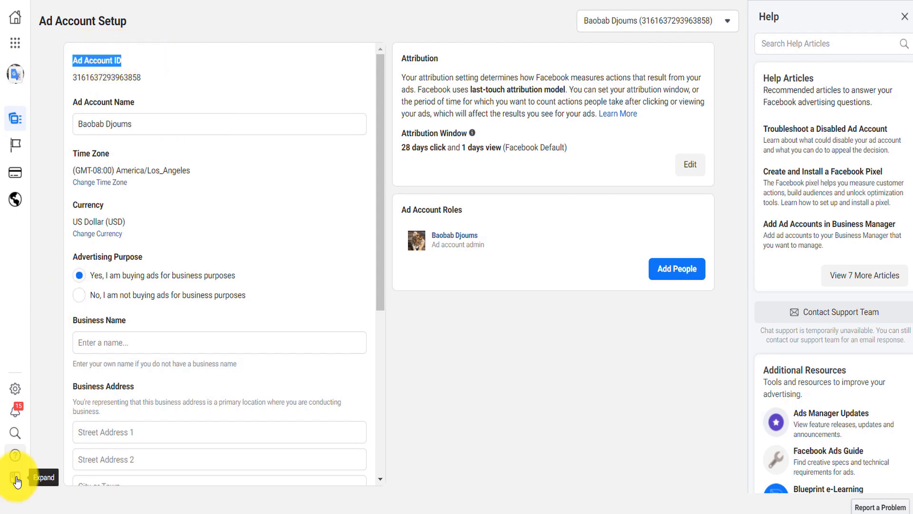
click(15, 476)
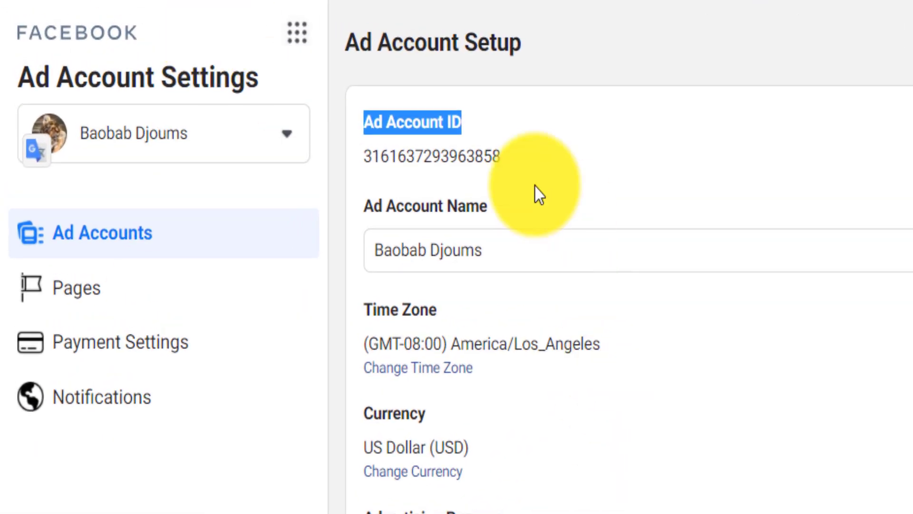
double_click(404, 156)
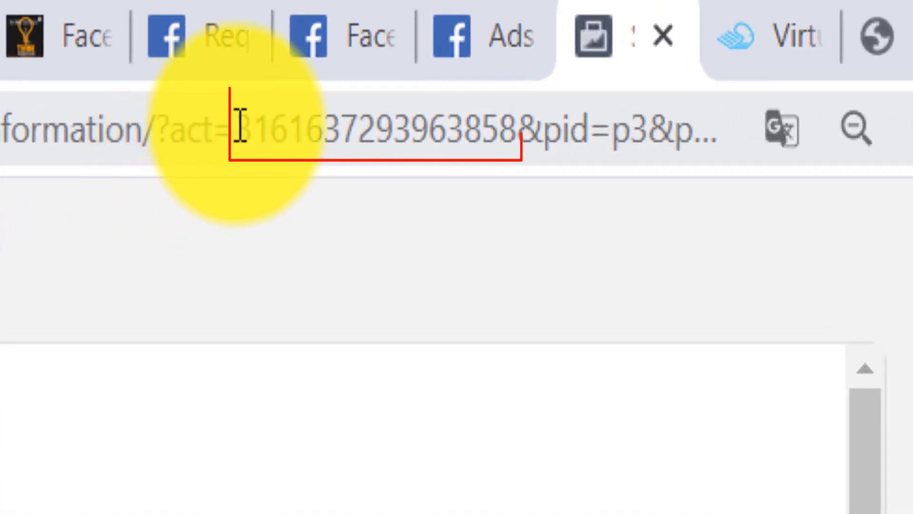
drag(236, 129, 520, 138)
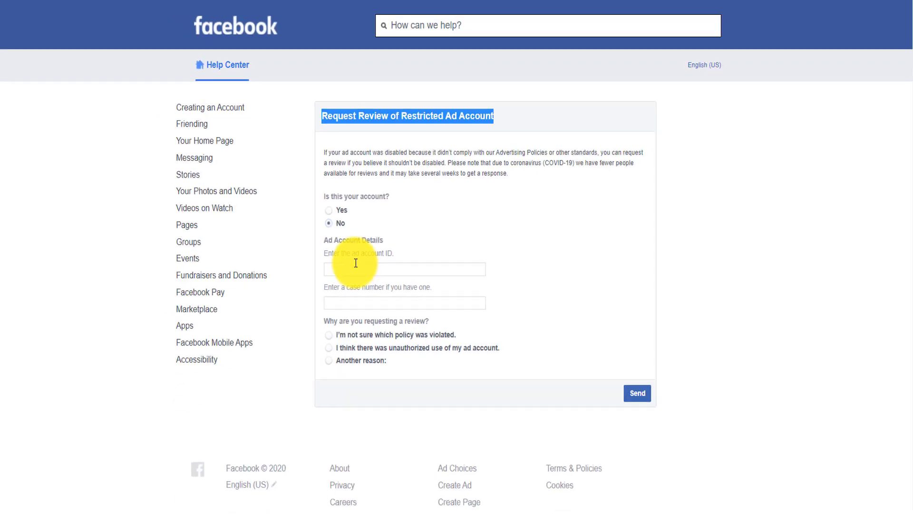
click(353, 269)
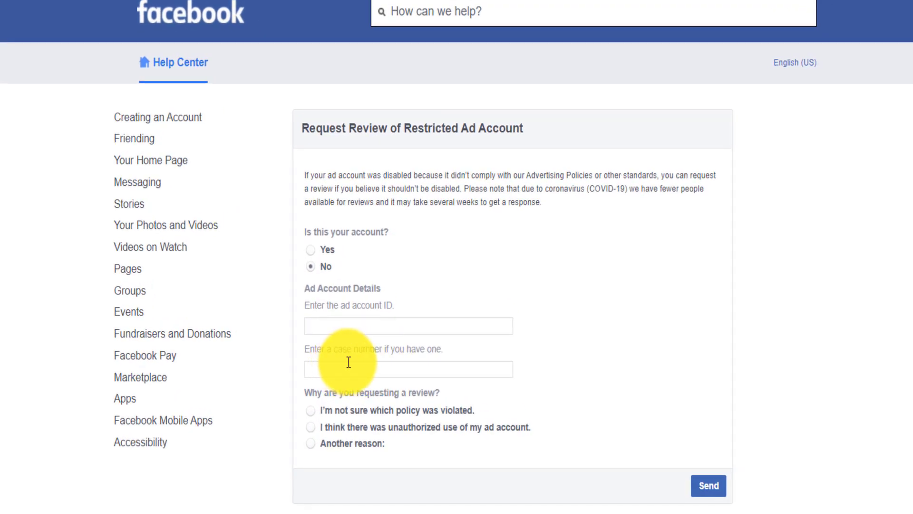
Switch the review reason from 'not sure which policy was violated' to 'Another reason' and focus its box.
click(311, 411)
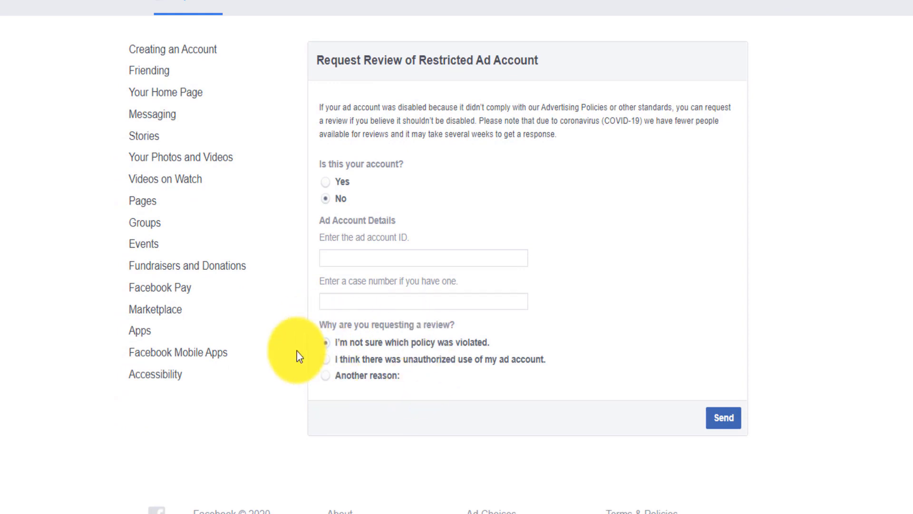
click(326, 376)
click(358, 407)
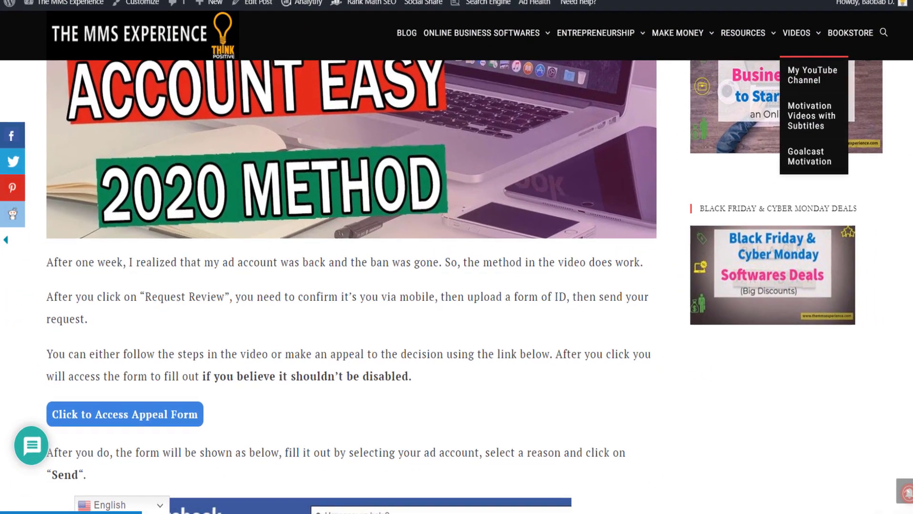
Scroll to Method 2's live-chat steps and follow 'Click to Access Facebook Business Help Page'.
scroll(627, 120, down, 15)
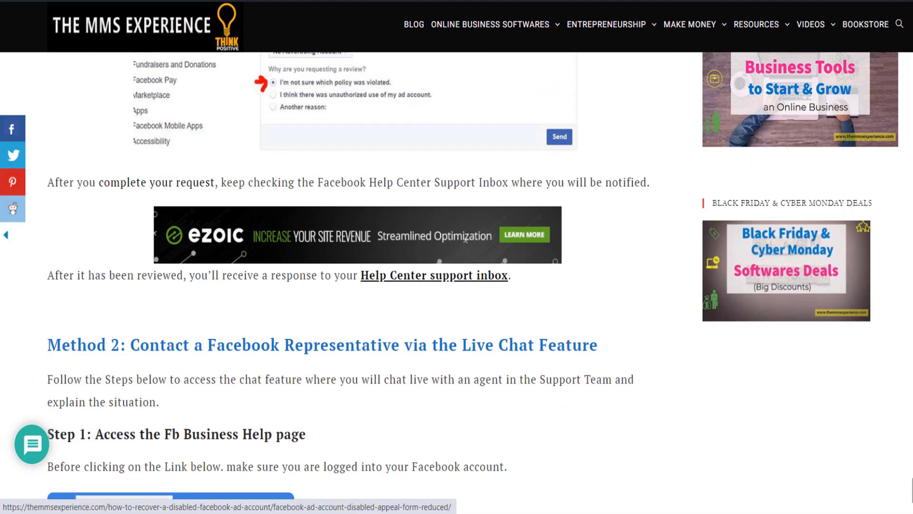
scroll(564, 101, down, 6)
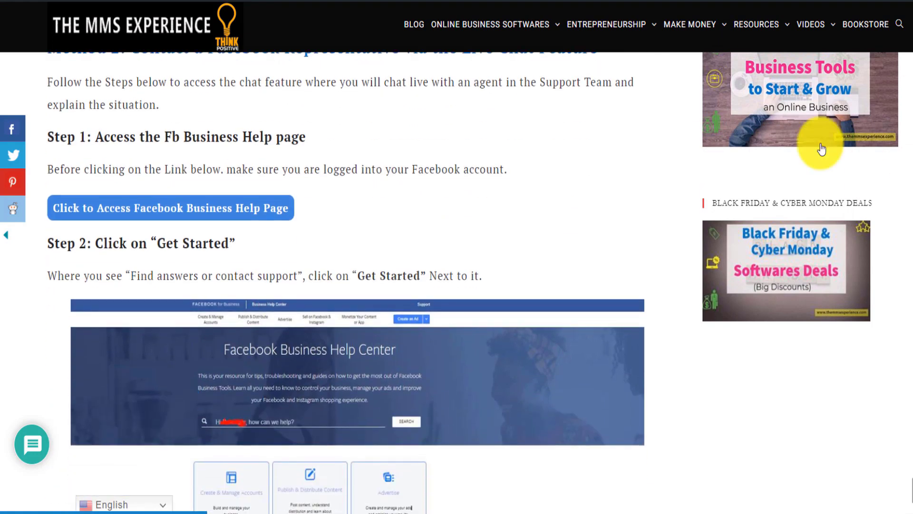
scroll(520, 204, down, 4)
scroll(520, 204, up, 1)
scroll(420, 244, up, 4)
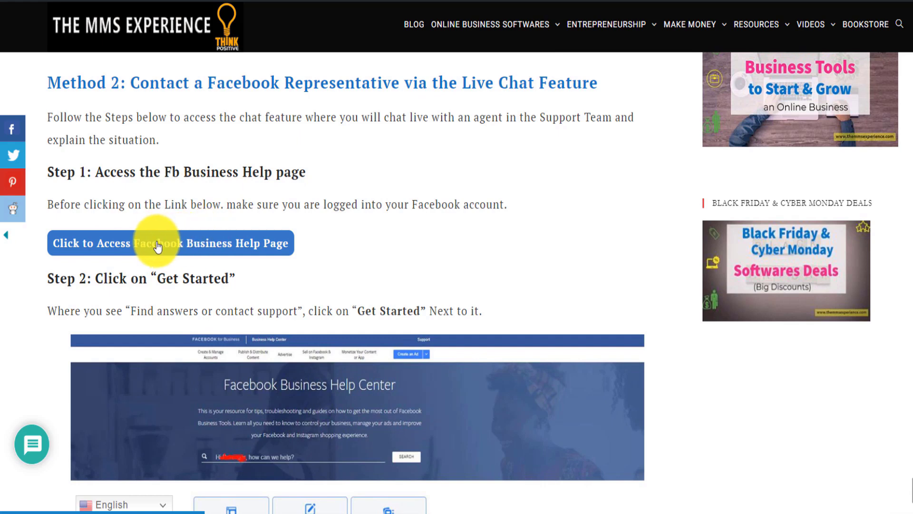
scroll(418, 261, down, 5)
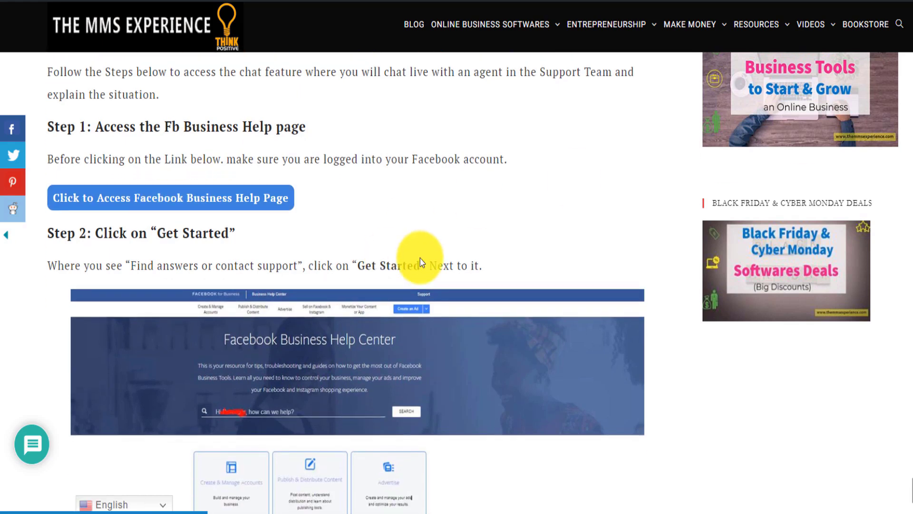
scroll(159, 236, up, 3)
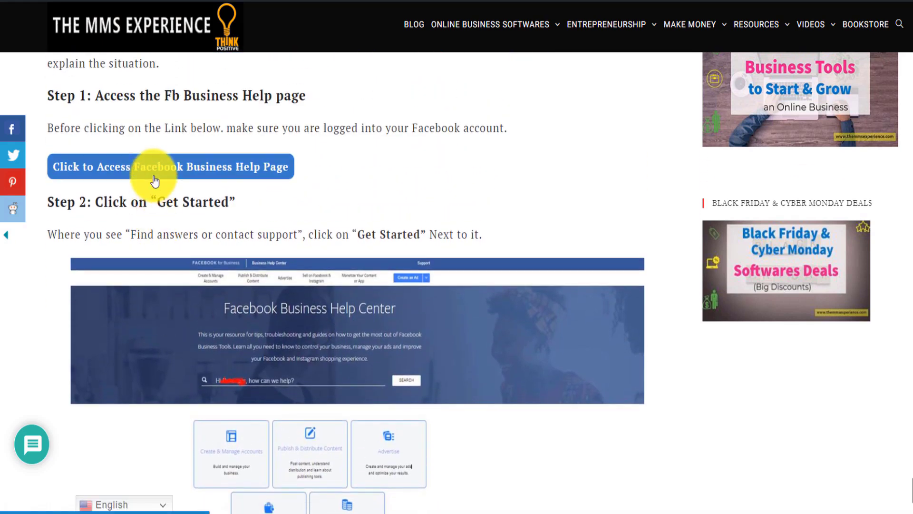
click(155, 181)
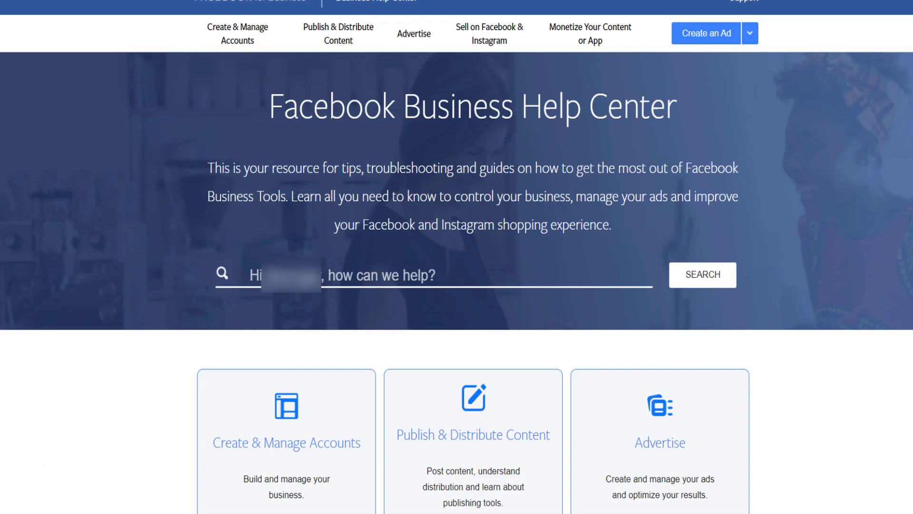
Start Get Started, pick the policy and account security category, and choose Chat with a representative.
scroll(456, 257, down, 8)
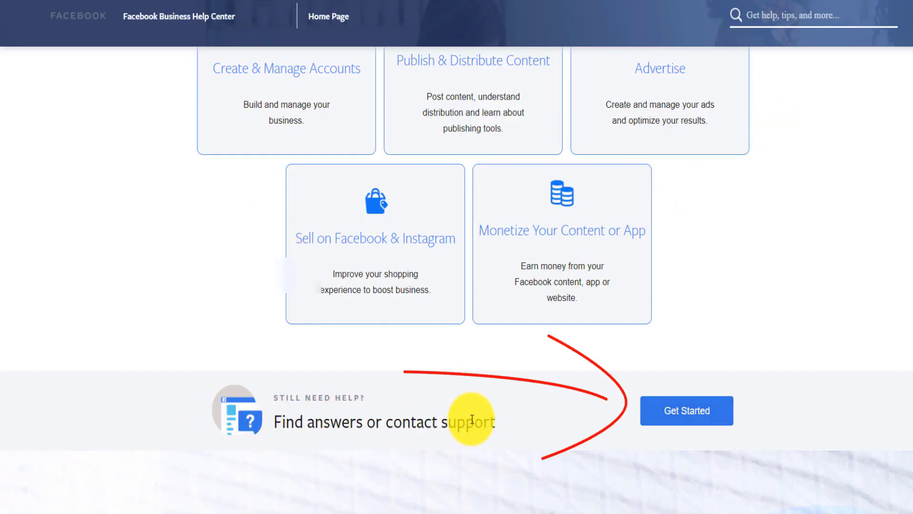
click(683, 407)
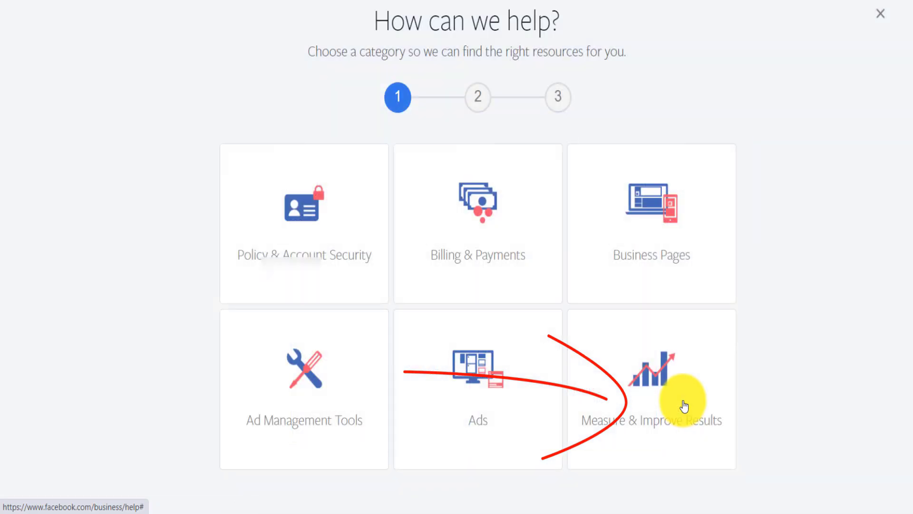
click(316, 248)
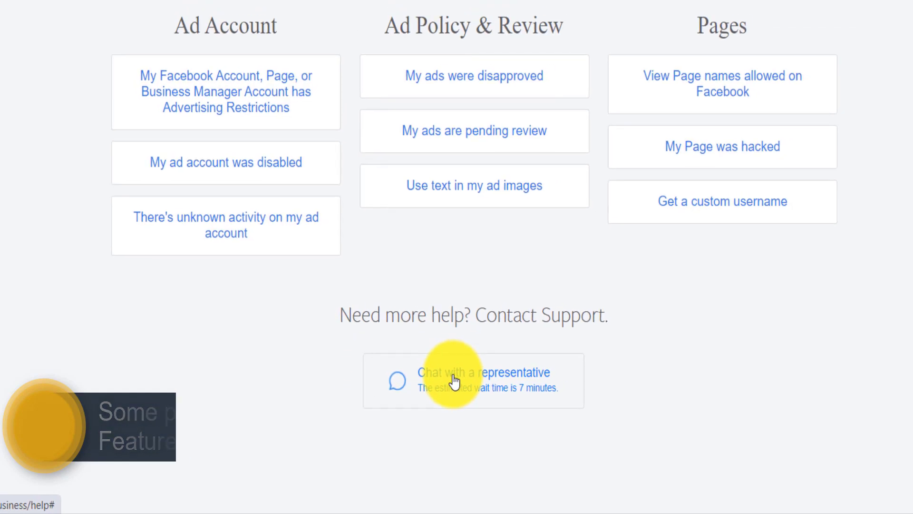
click(453, 380)
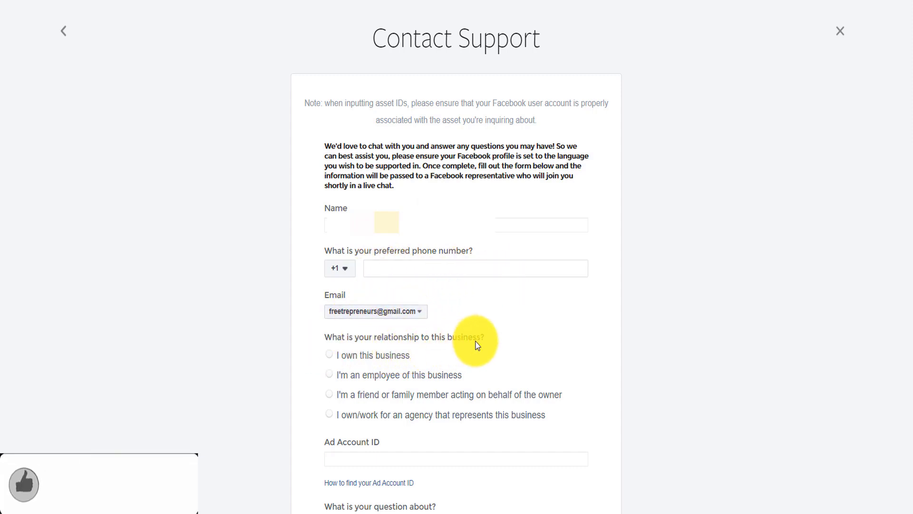
Mark yourself a business employee with ad account-level issues, choosing 'My ad account was disabled'.
click(332, 375)
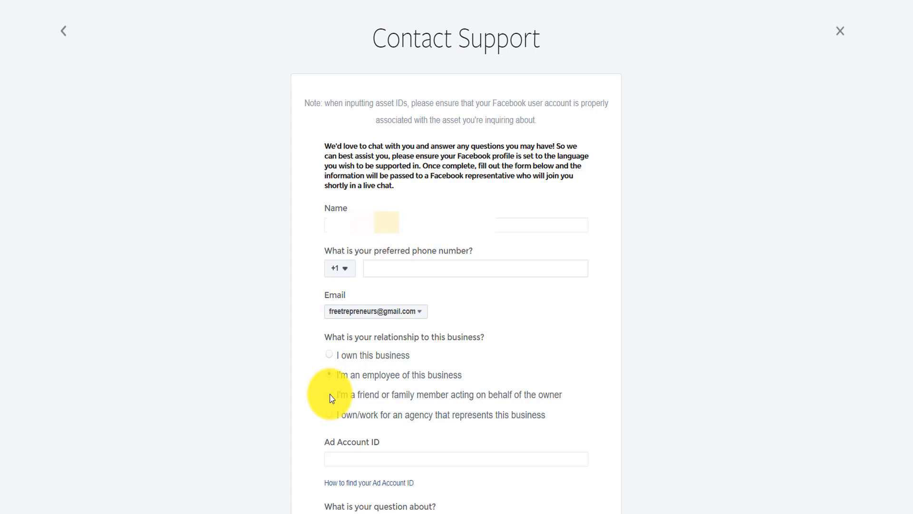
scroll(331, 397, down, 7)
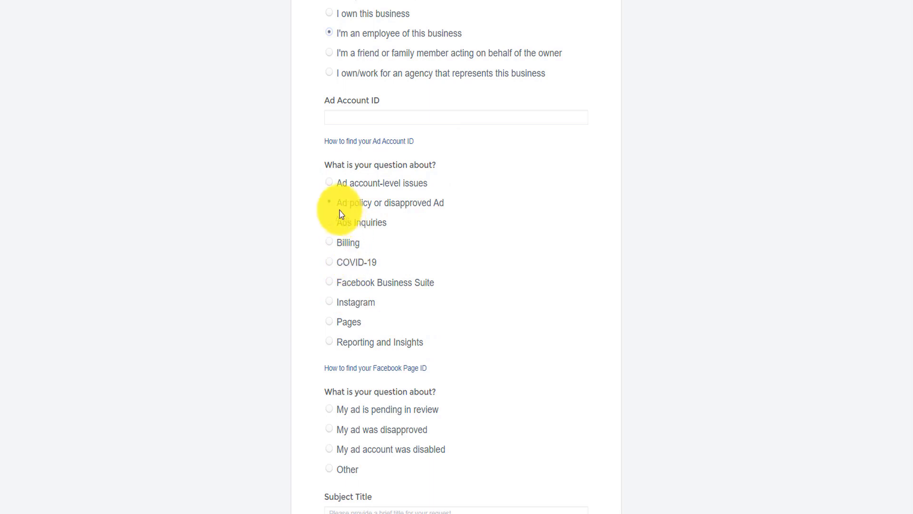
click(329, 203)
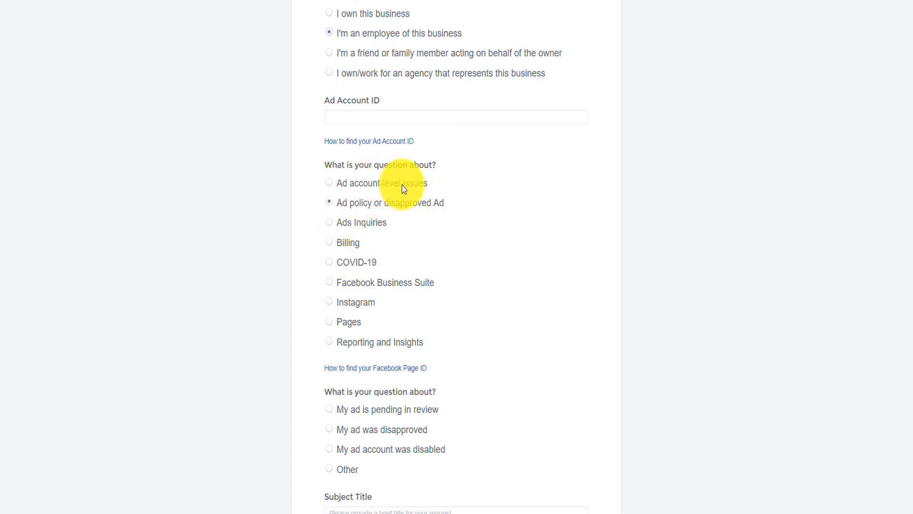
click(330, 184)
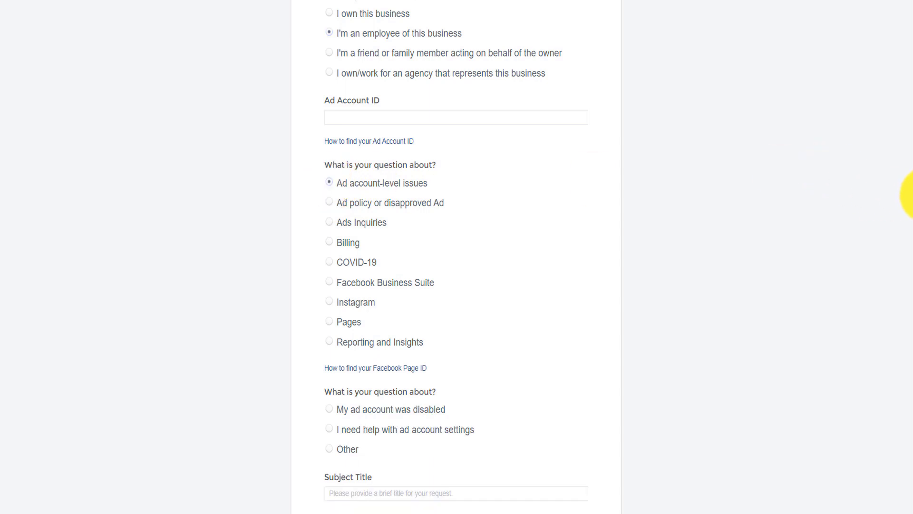
scroll(908, 200, down, 2)
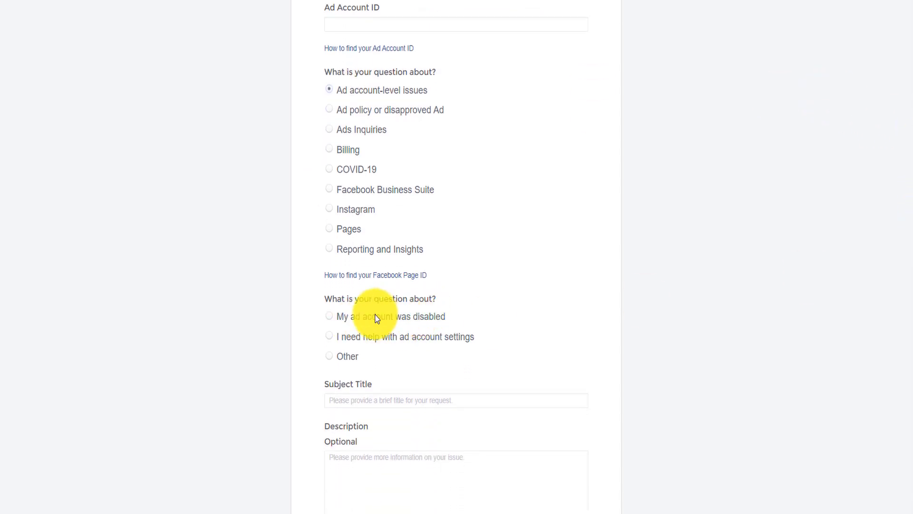
click(329, 317)
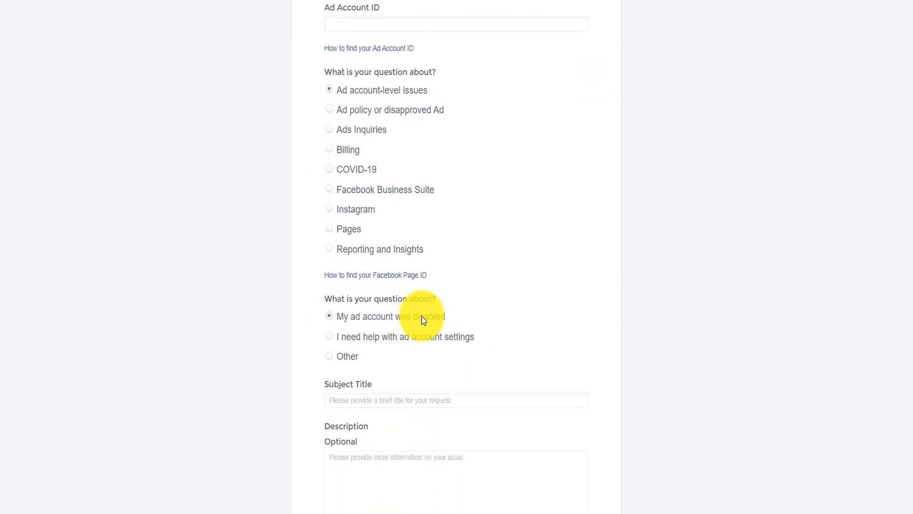
scroll(373, 397, down, 1)
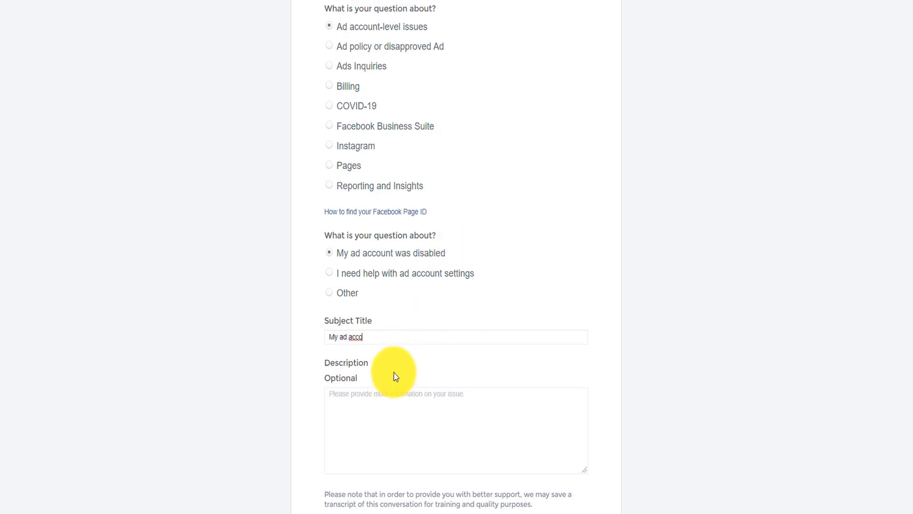
click(377, 392)
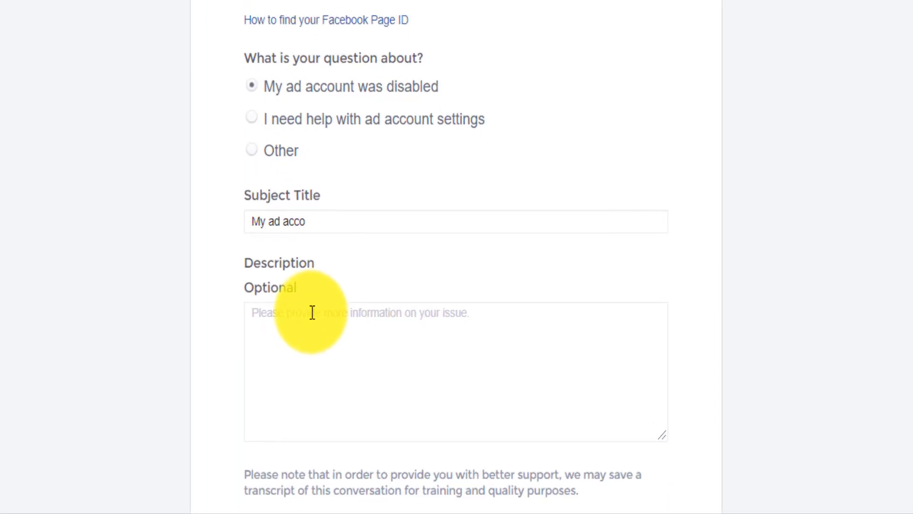
Read through the Facebook Outreach Script's appeal letter for the support chat.
scroll(457, 257, down, 3)
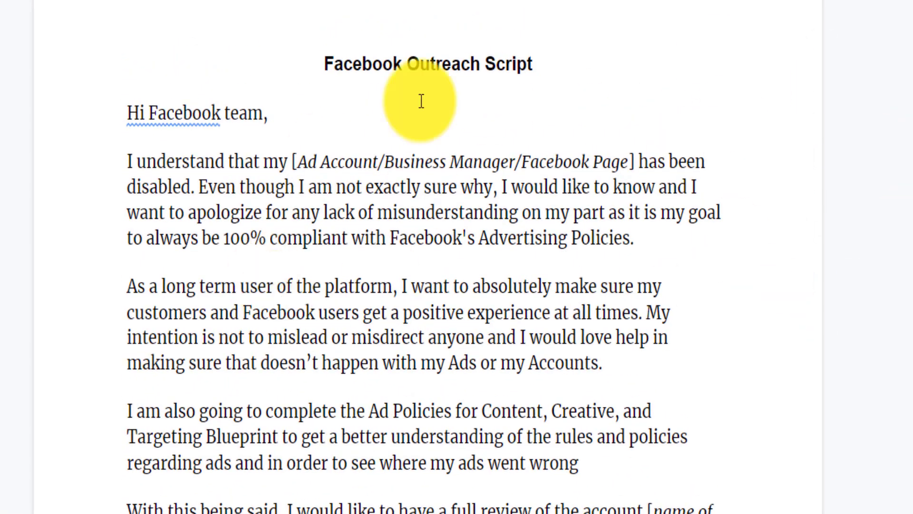
scroll(426, 227, down, 10)
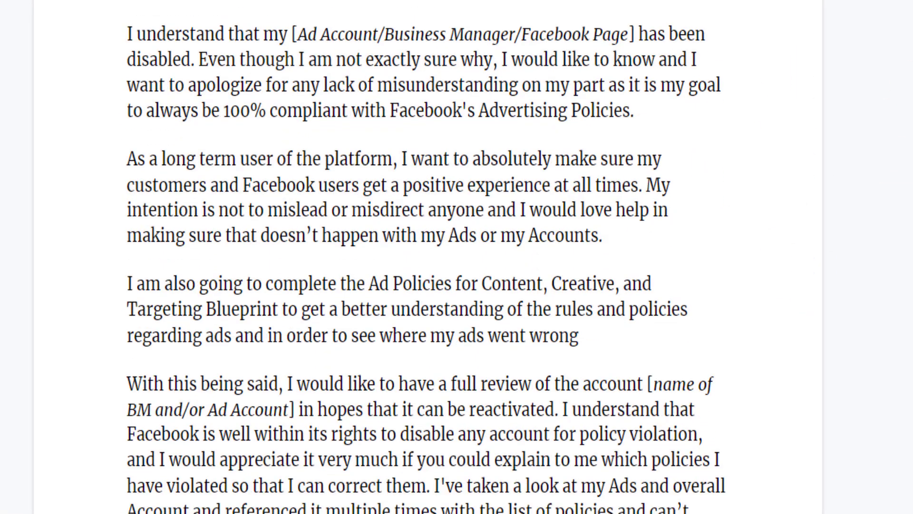
scroll(427, 227, down, 5)
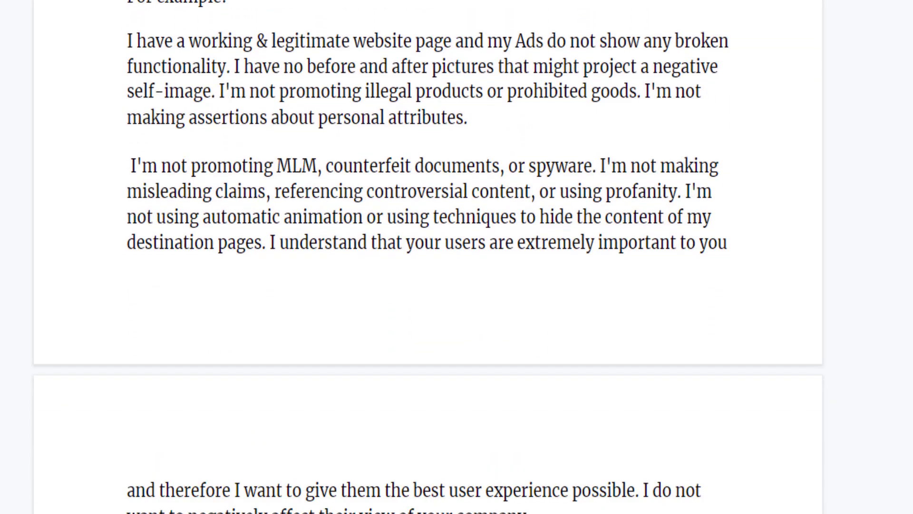
scroll(426, 228, up, 8)
scroll(438, 150, up, 10)
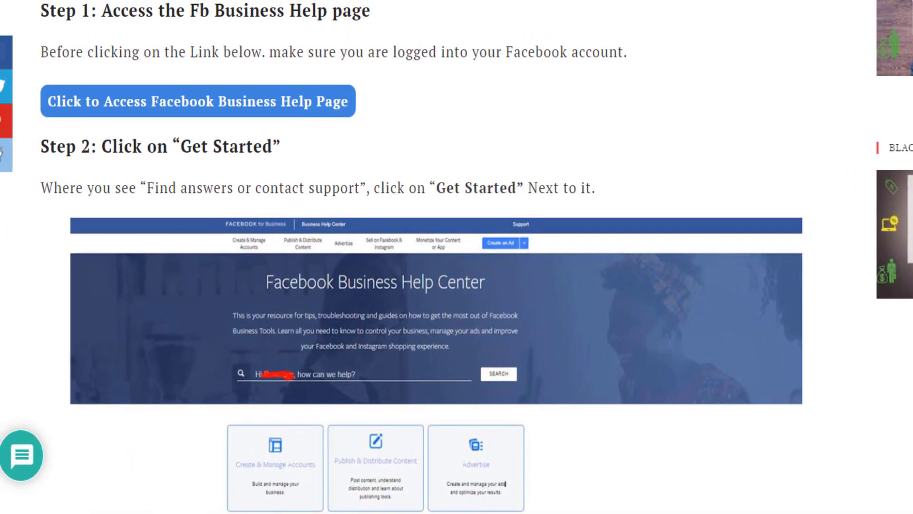
Open the full Facebook Outreach Script from the blog and highlight its bracketed account-type placeholder.
scroll(456, 257, down, 15)
scroll(720, 341, down, 15)
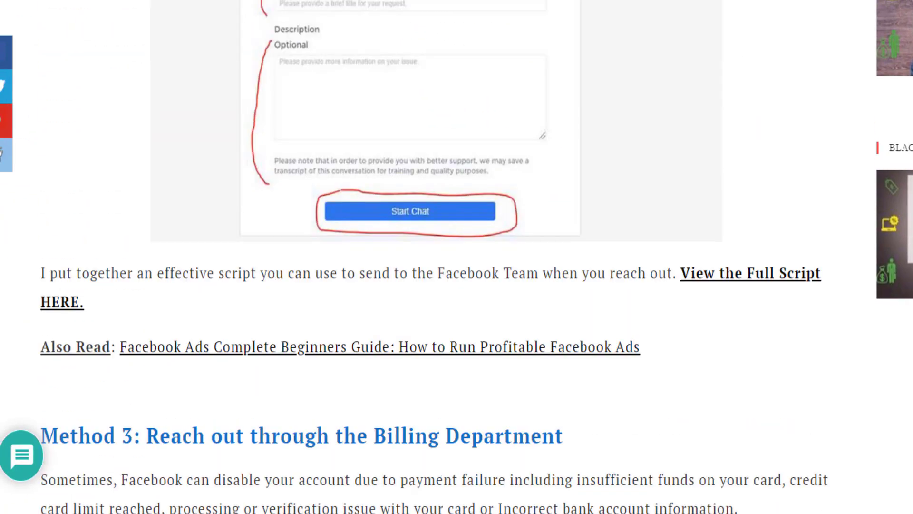
scroll(721, 341, up, 6)
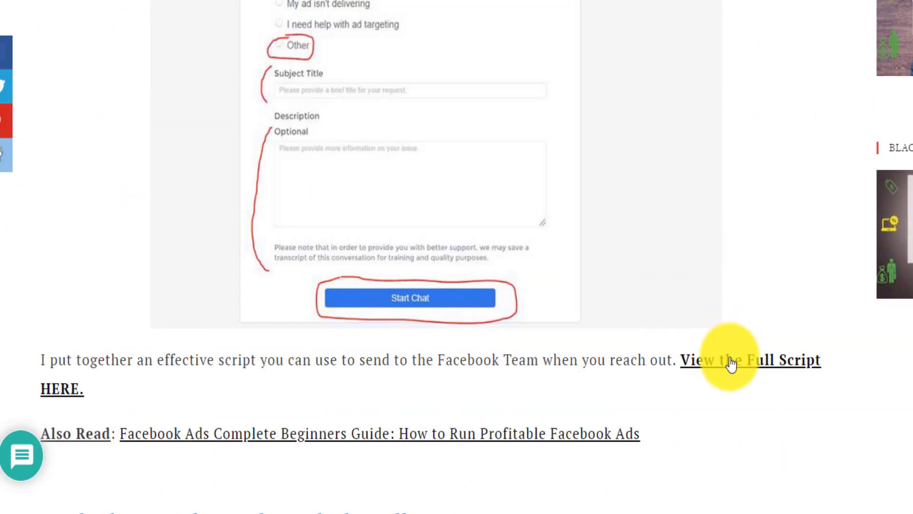
click(754, 361)
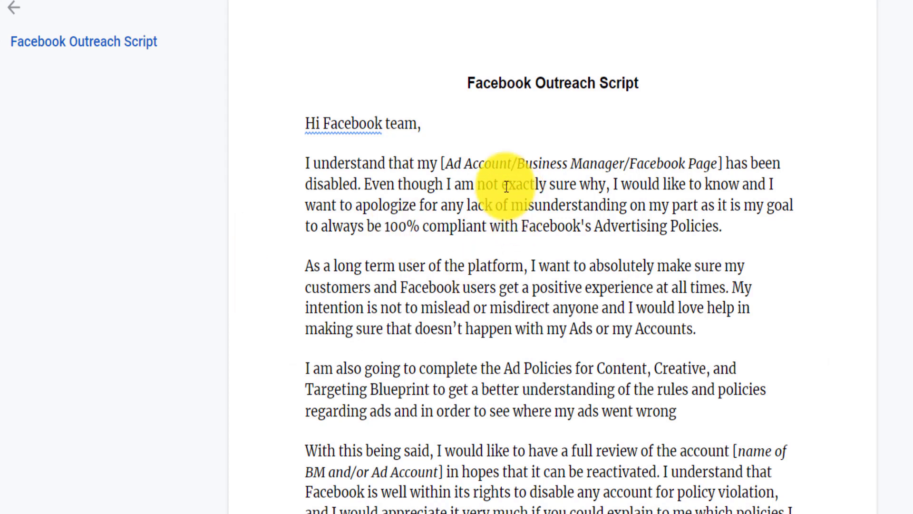
drag(445, 163, 508, 165)
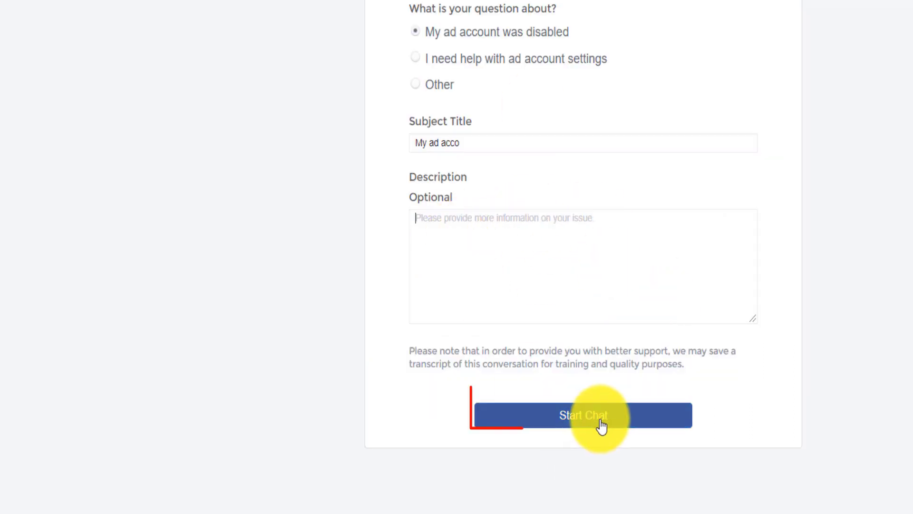
Return to the blog's Method 3 and open the Fb Ads Payment Customer Support form.
scroll(593, 424, up, 15)
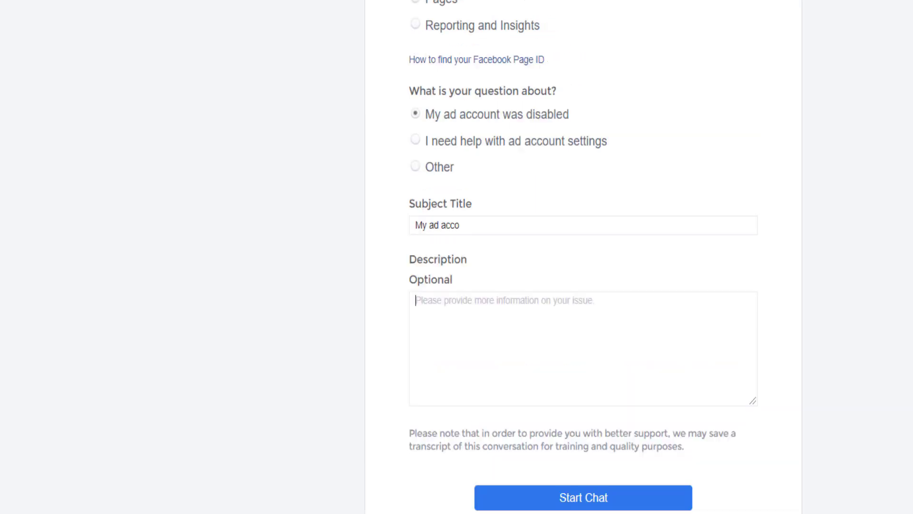
scroll(584, 257, up, 3)
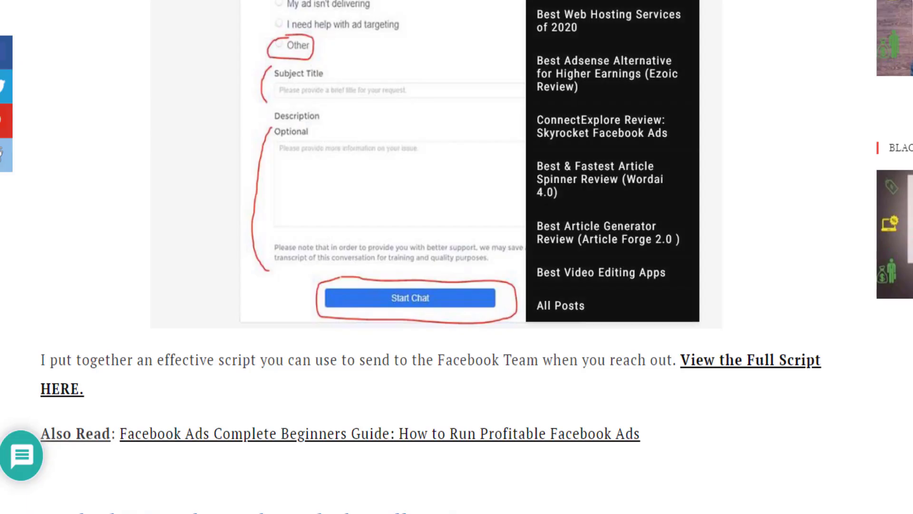
scroll(456, 257, down, 8)
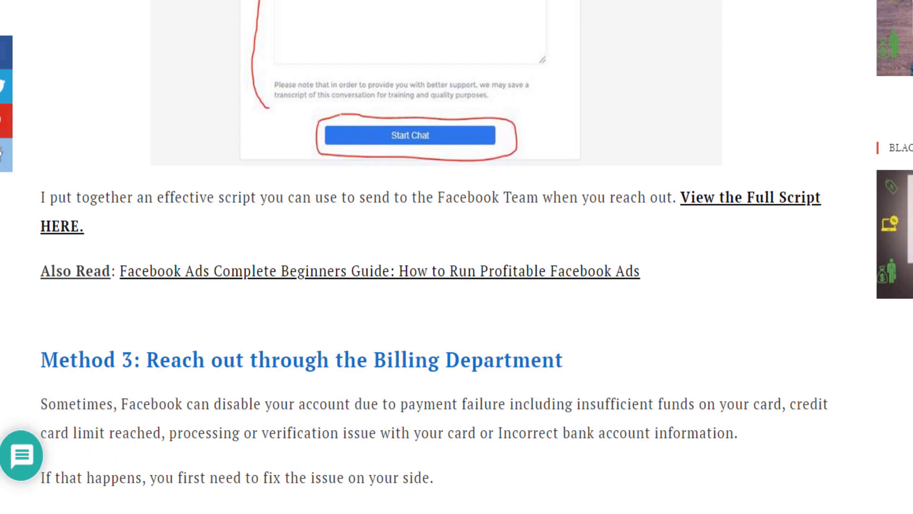
scroll(434, 257, down, 3)
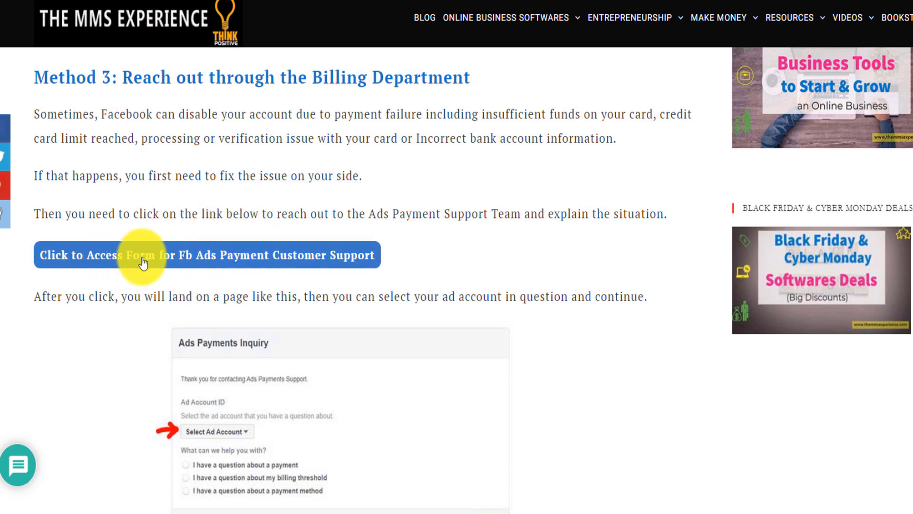
click(247, 254)
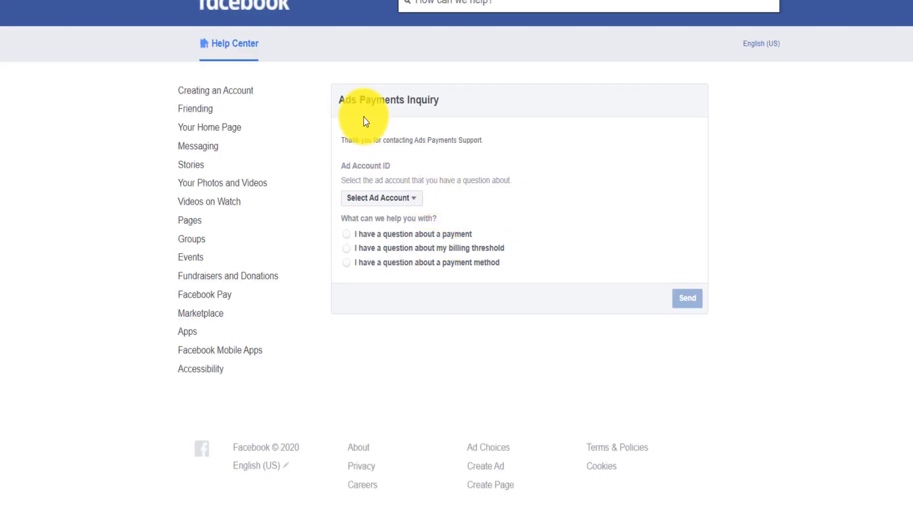
Choose 'I have a question about a payment' on the Ads Payments Inquiry, leaving Select Ad Account unset.
drag(346, 97, 436, 100)
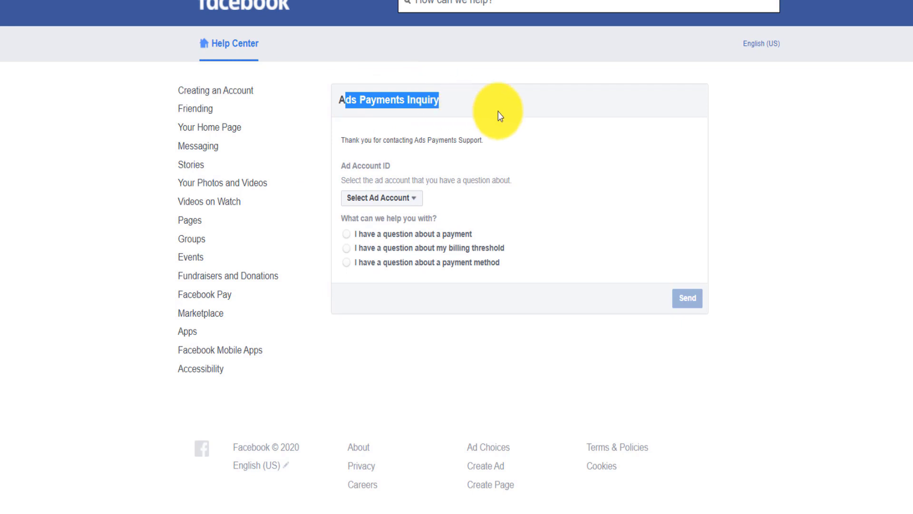
click(614, 126)
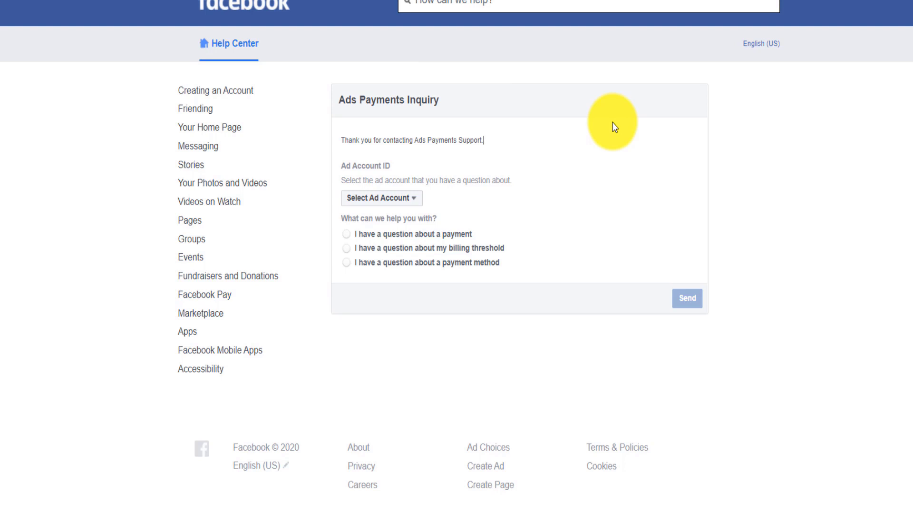
click(410, 202)
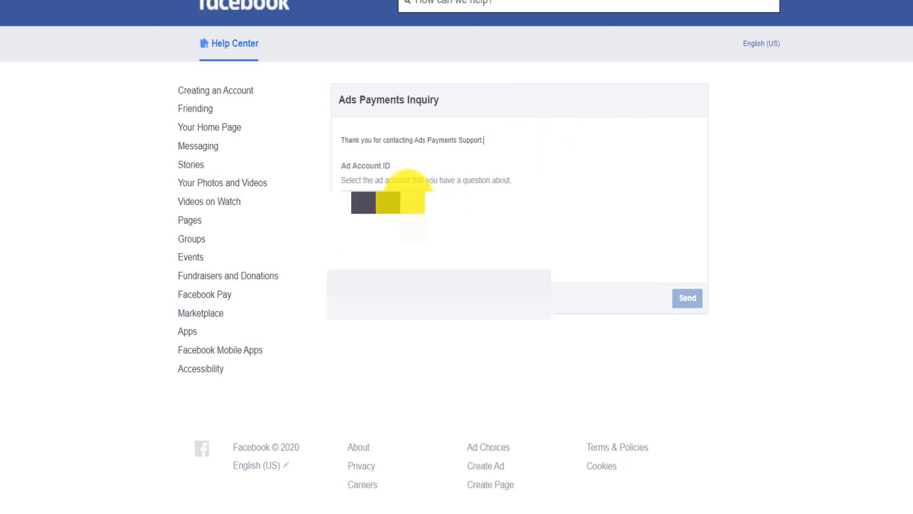
click(619, 179)
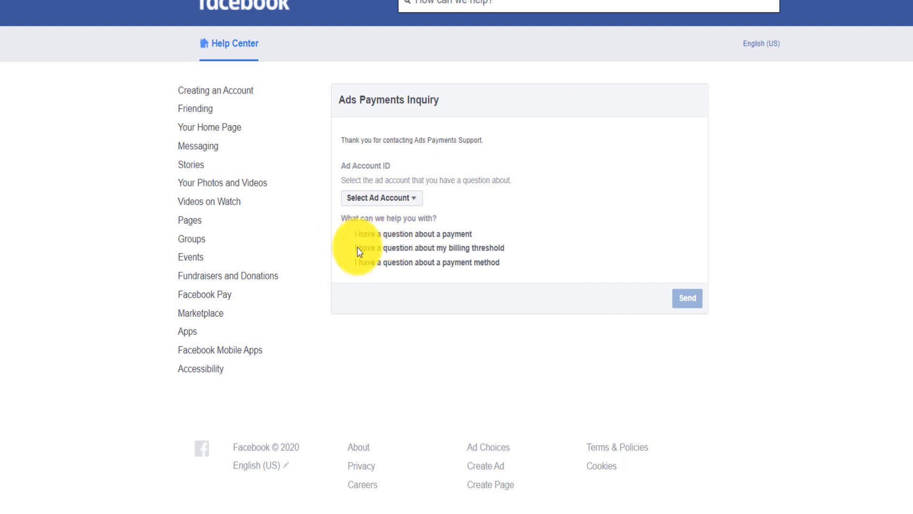
click(347, 234)
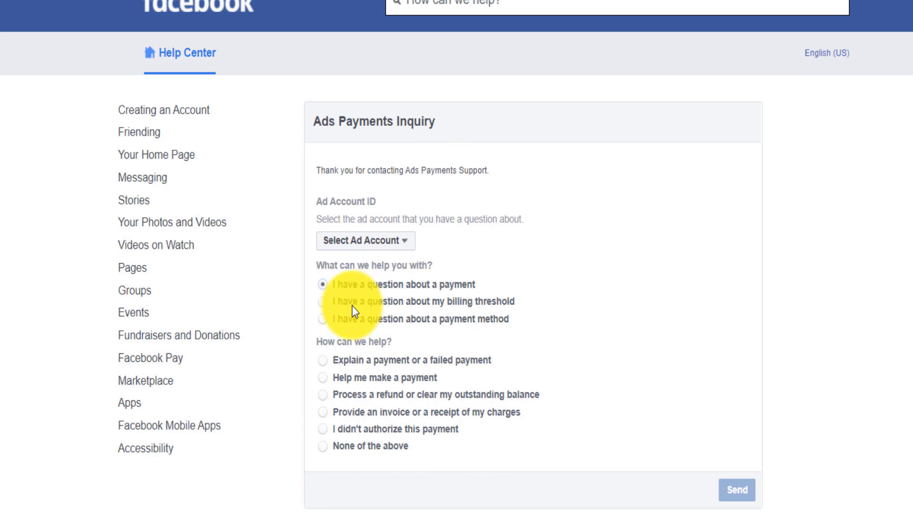
Select 'I didn't authorize this payment' to load the Unauthorized Charge - Ads form.
click(352, 428)
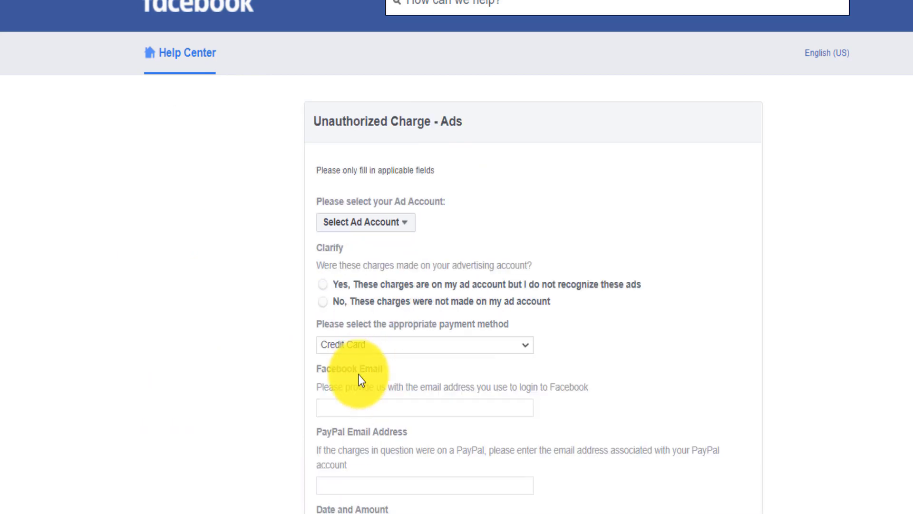
scroll(585, 116, down, 5)
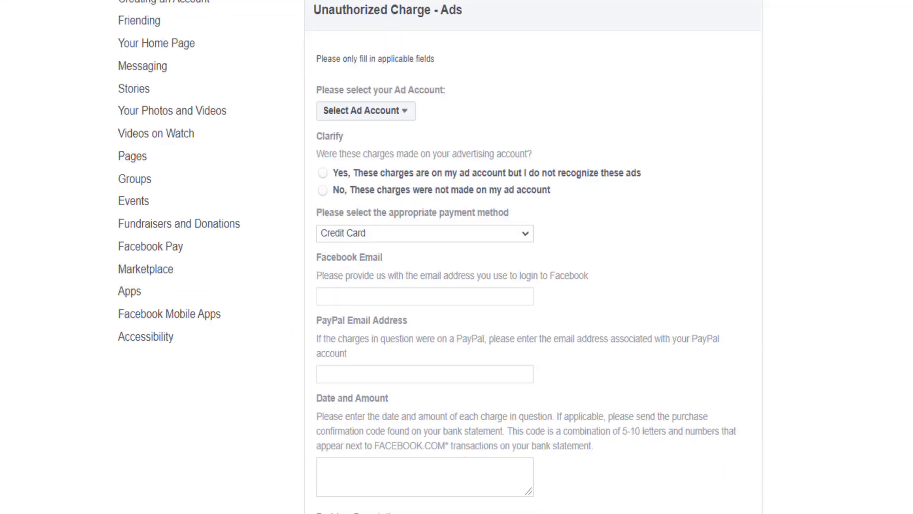
scroll(585, 117, up, 1)
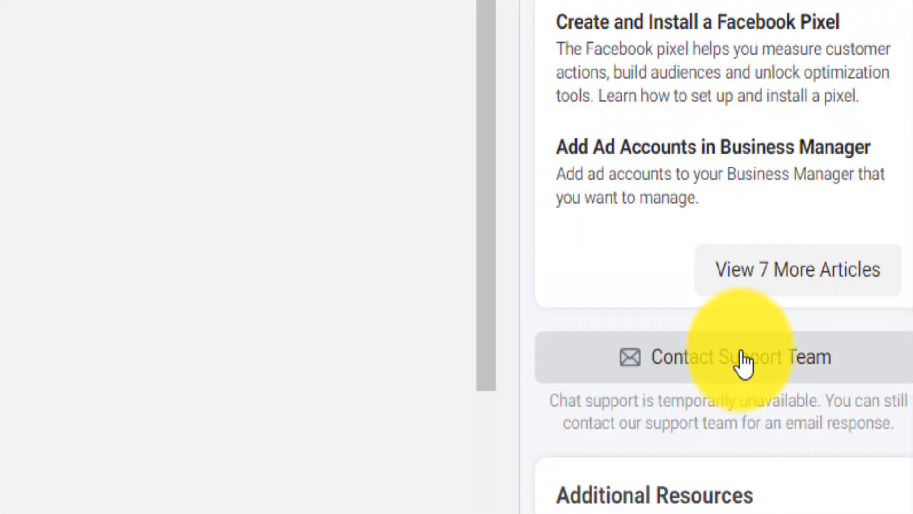
Choose Contact Support Team to request an email response from Facebook support.
click(744, 361)
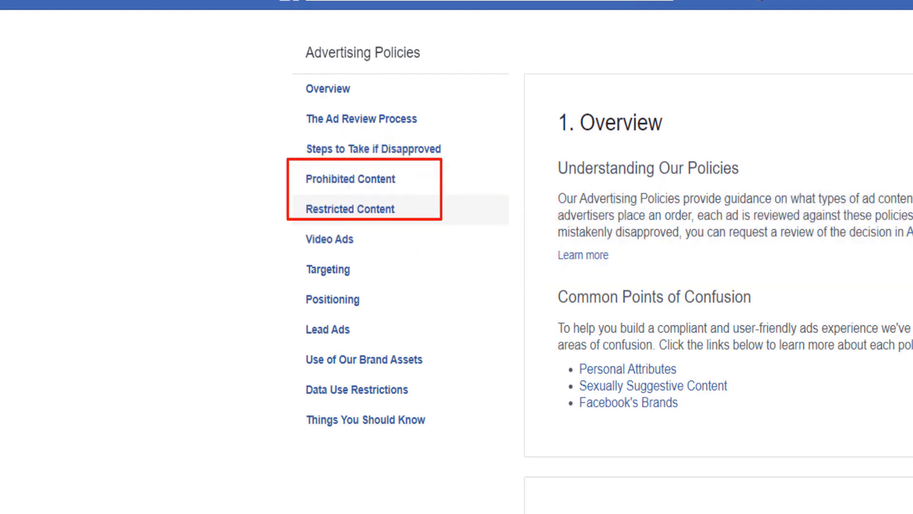
Look through the Advertising Policies sections such as Video Ads, Targeting and Lead Ads.
scroll(718, 267, down, 20)
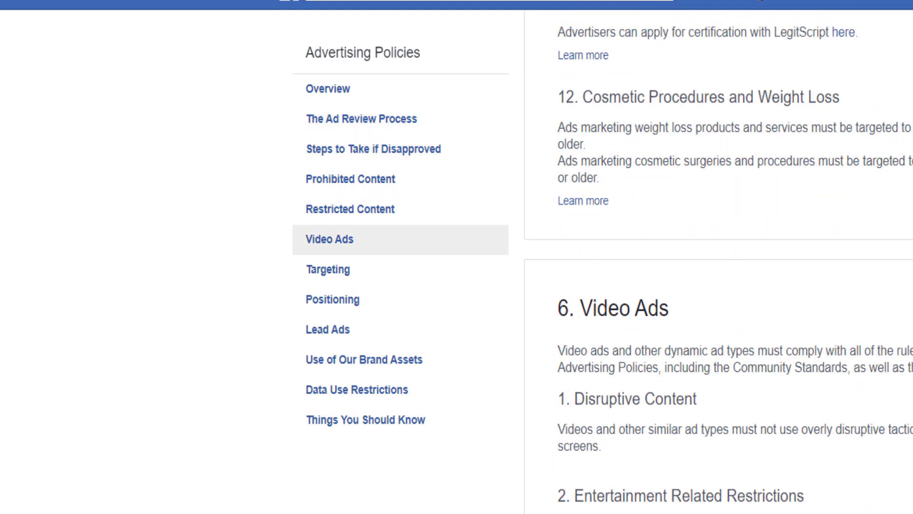
scroll(718, 267, down, 10)
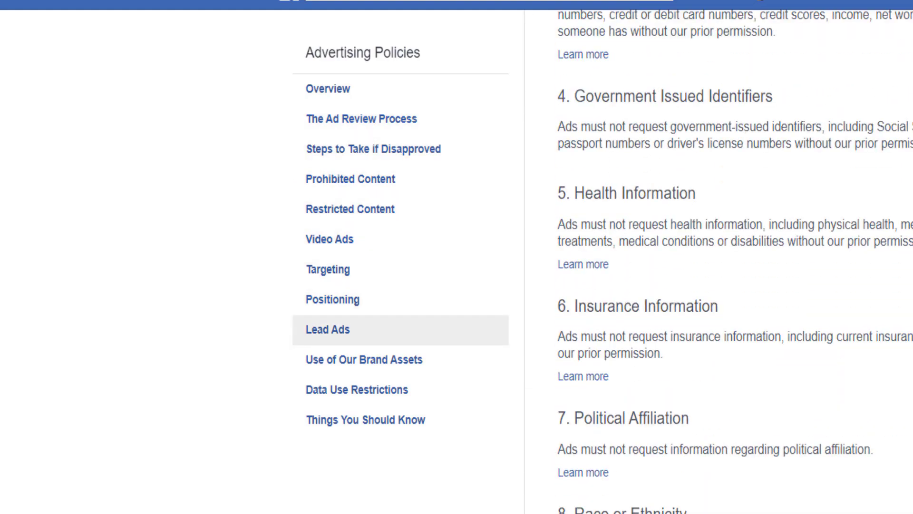
scroll(718, 267, up, 15)
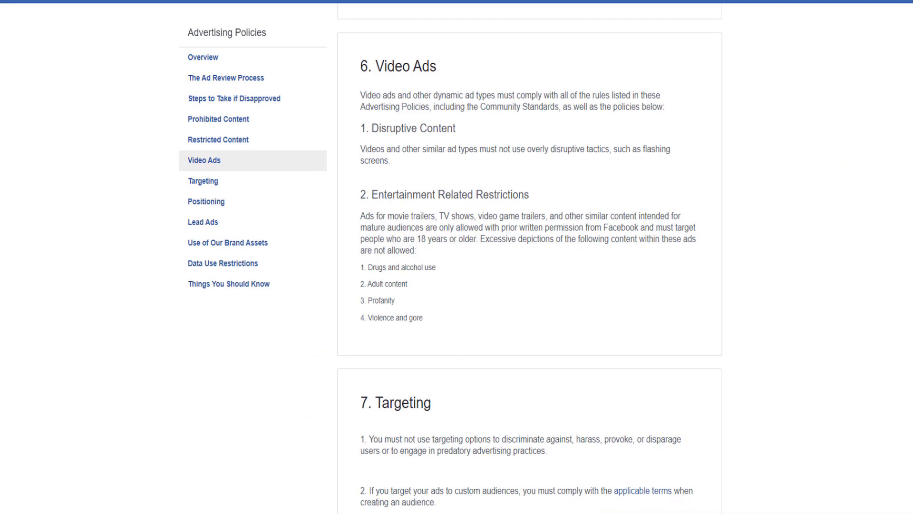
scroll(530, 256, up, 13)
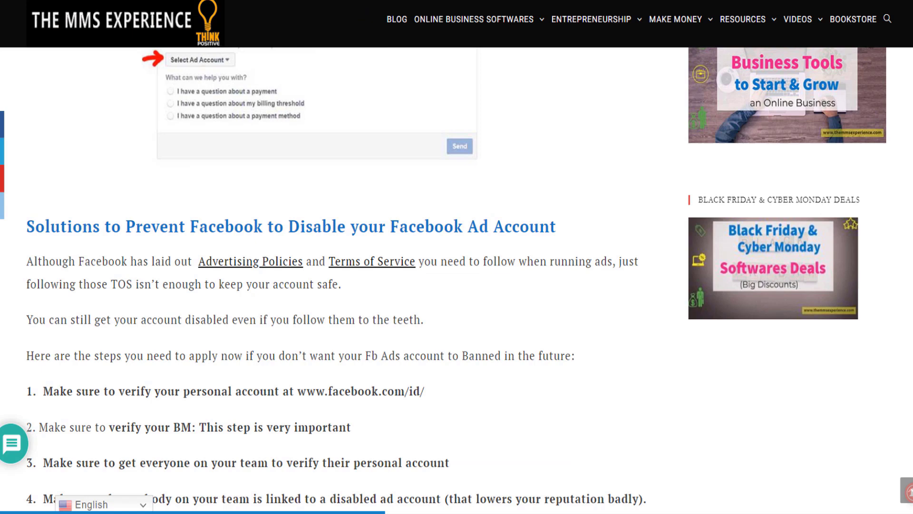
scroll(333, 276, down, 4)
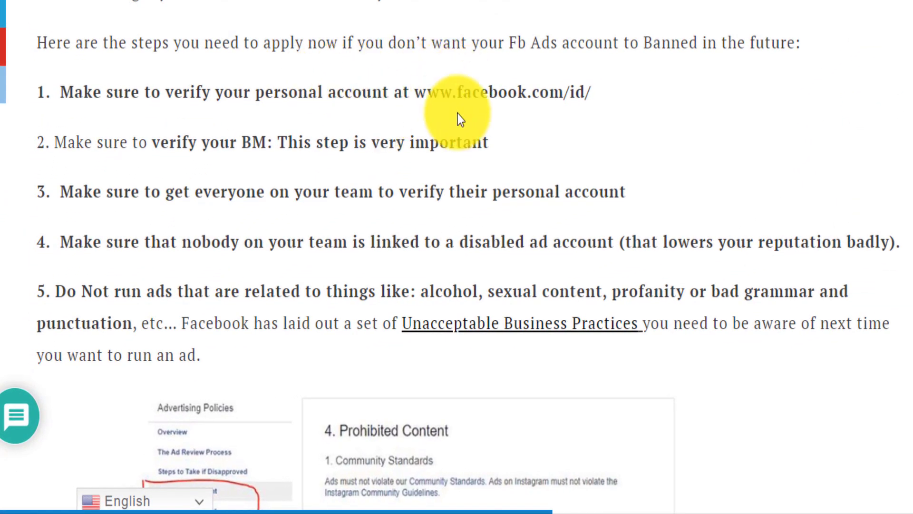
drag(590, 95, 412, 97)
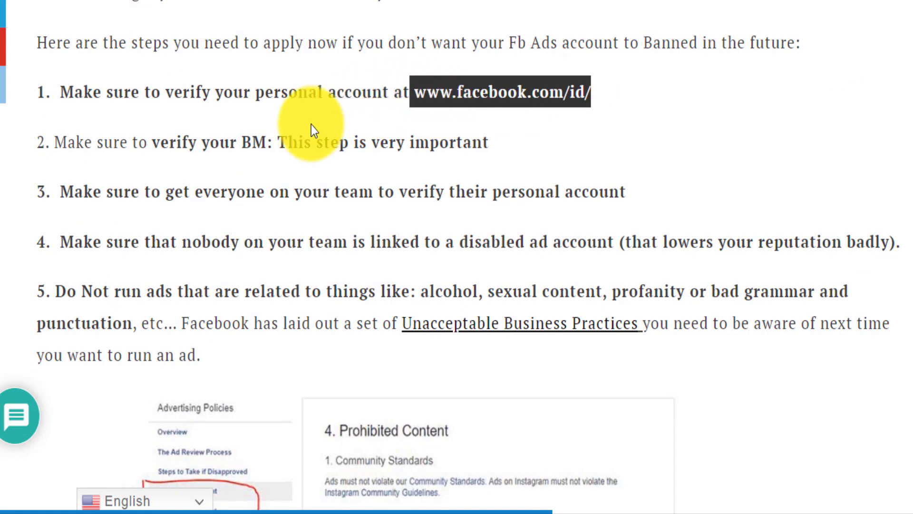
drag(152, 138, 261, 141)
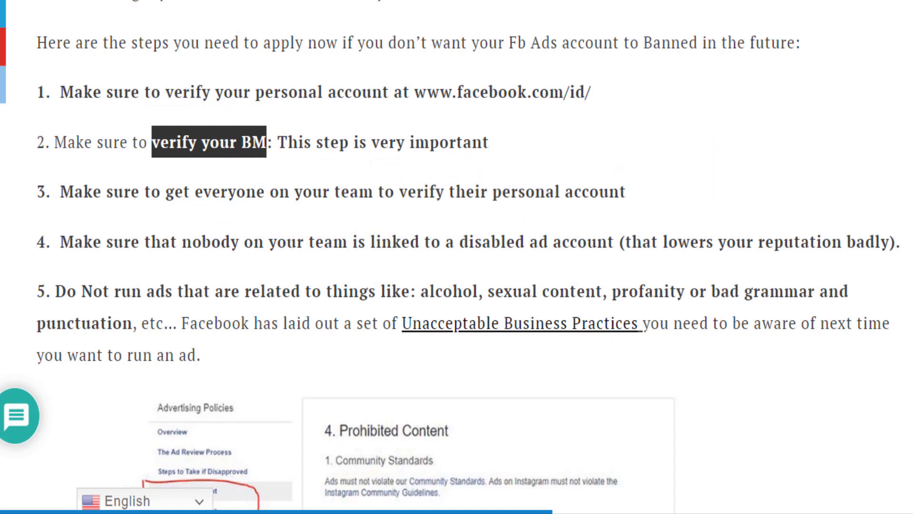
scroll(489, 55, down, 6)
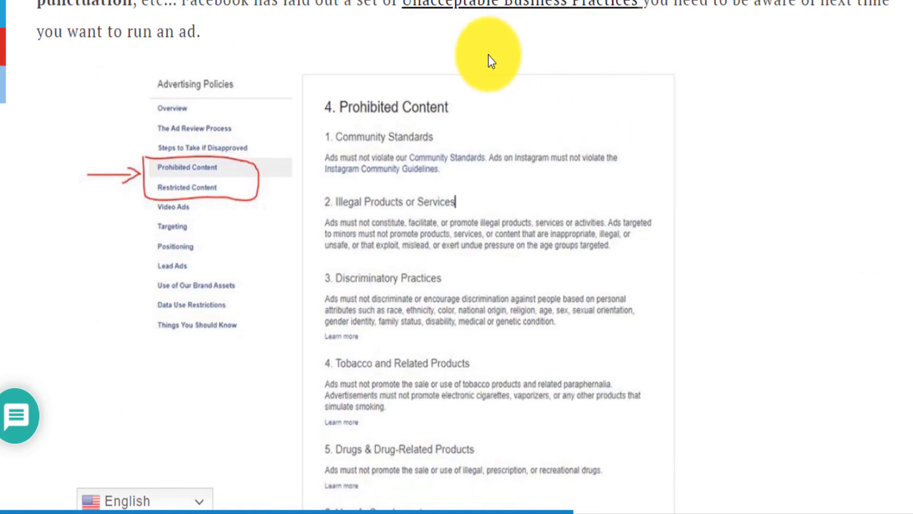
scroll(733, 67, down, 8)
scroll(744, 76, up, 2)
scroll(744, 75, down, 6)
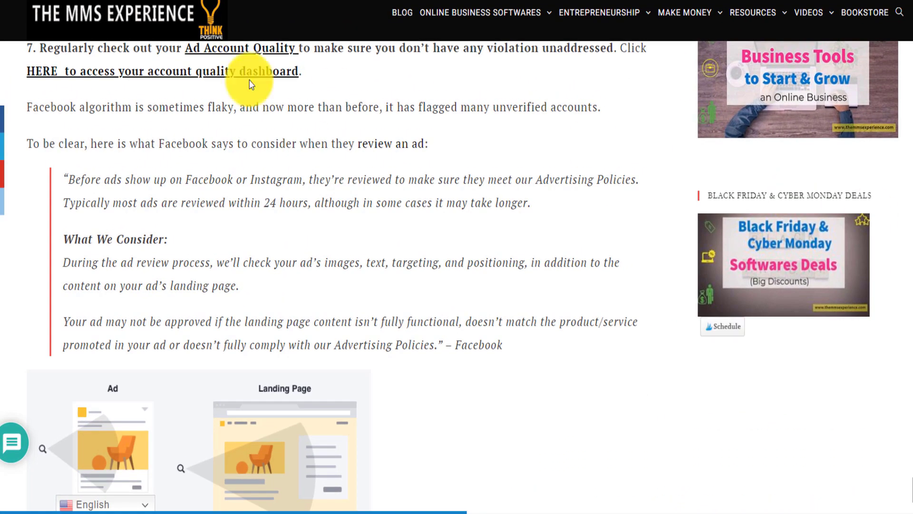
mouse_move(754, 21)
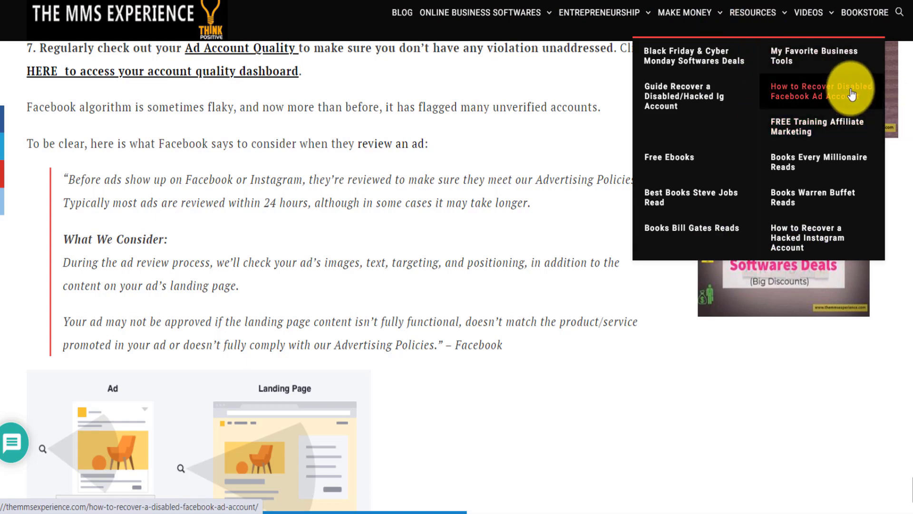
scroll(295, 275, down, 8)
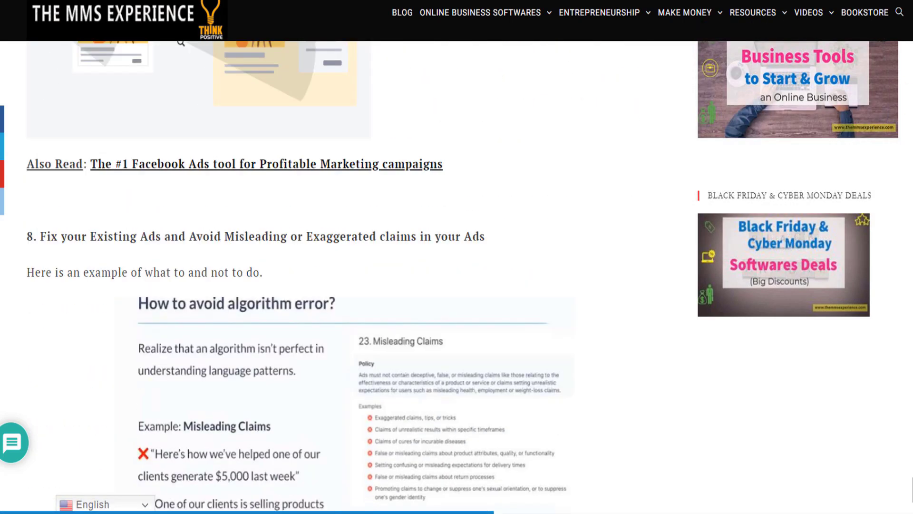
Move down the article past tip 8 to the Page Feedback Score button and tips 10–14.
scroll(333, 276, up, 5)
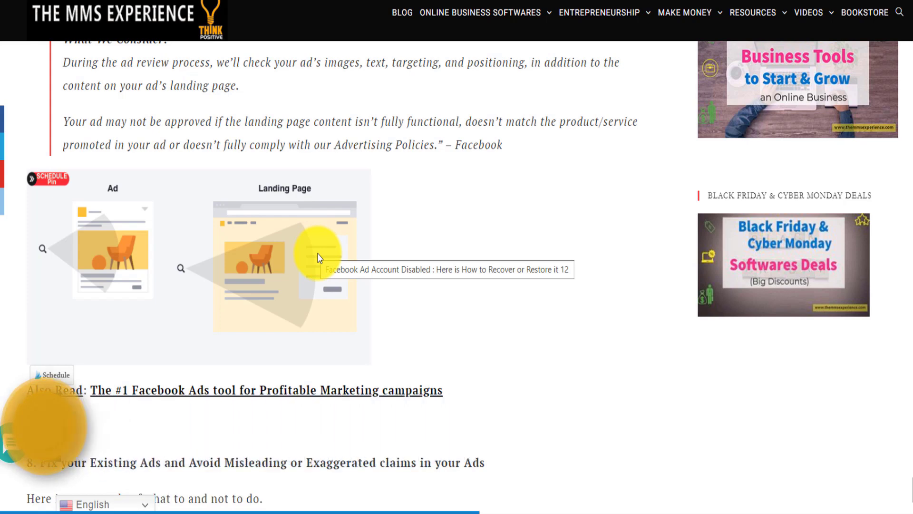
scroll(328, 286, down, 8)
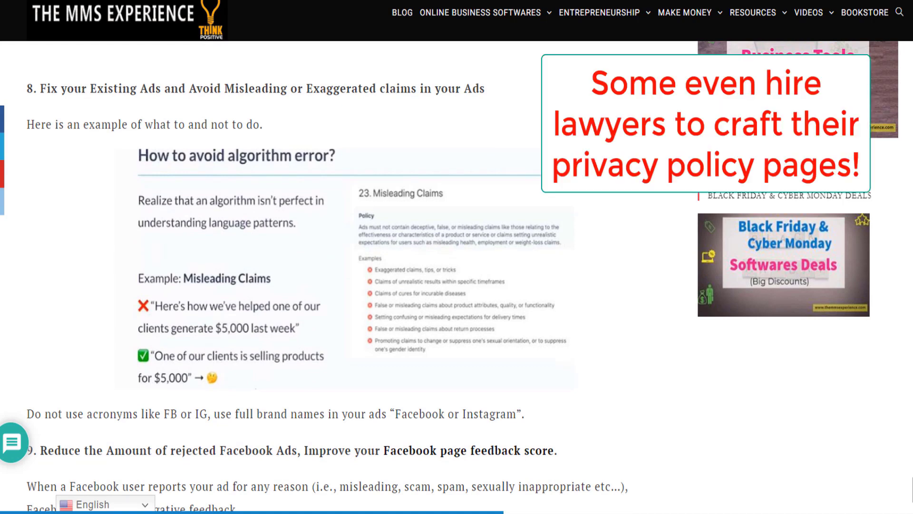
scroll(328, 286, down, 1)
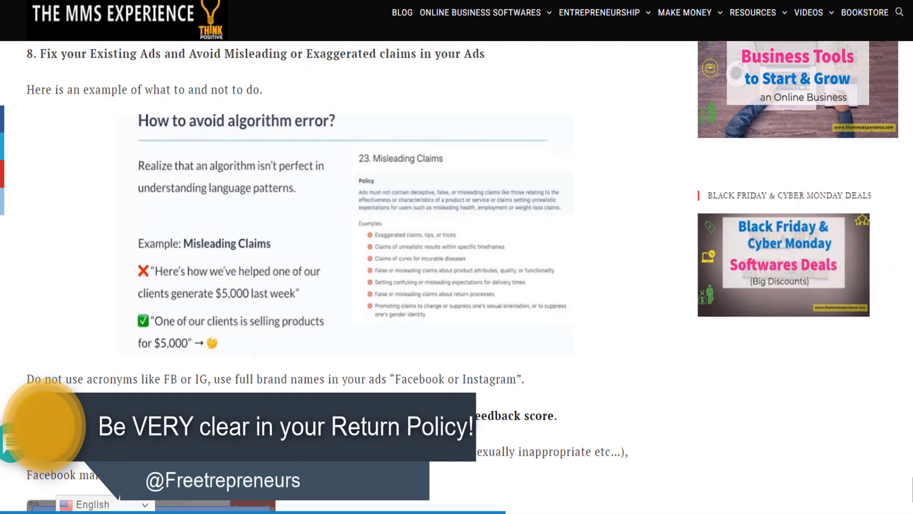
scroll(333, 238, down, 7)
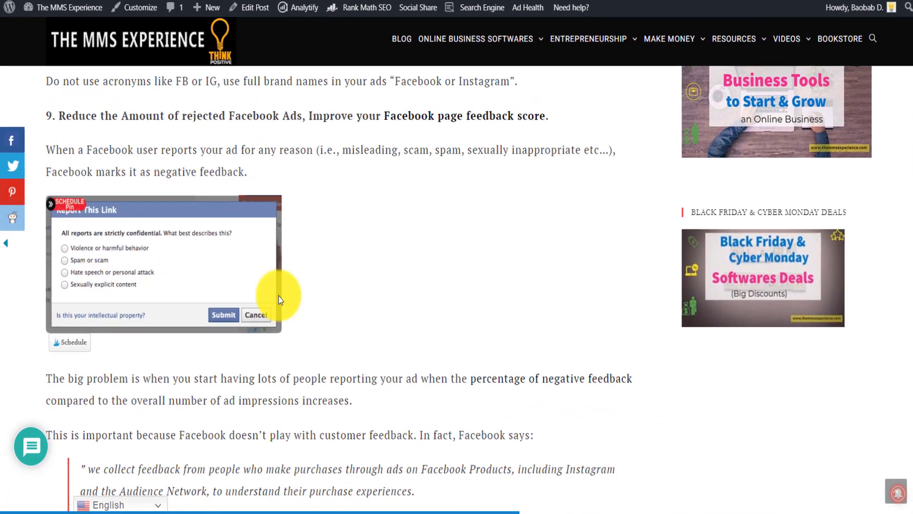
scroll(360, 276, down, 5)
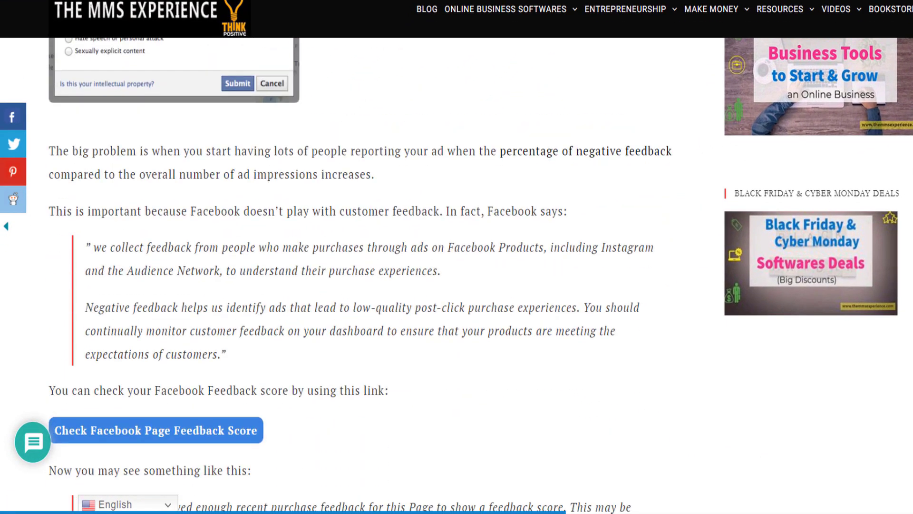
scroll(360, 275, up, 1)
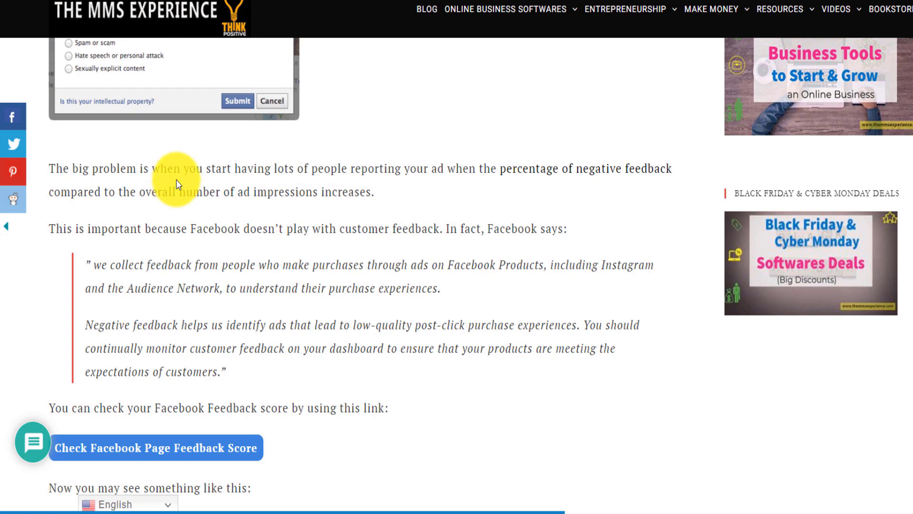
scroll(179, 191, down, 7)
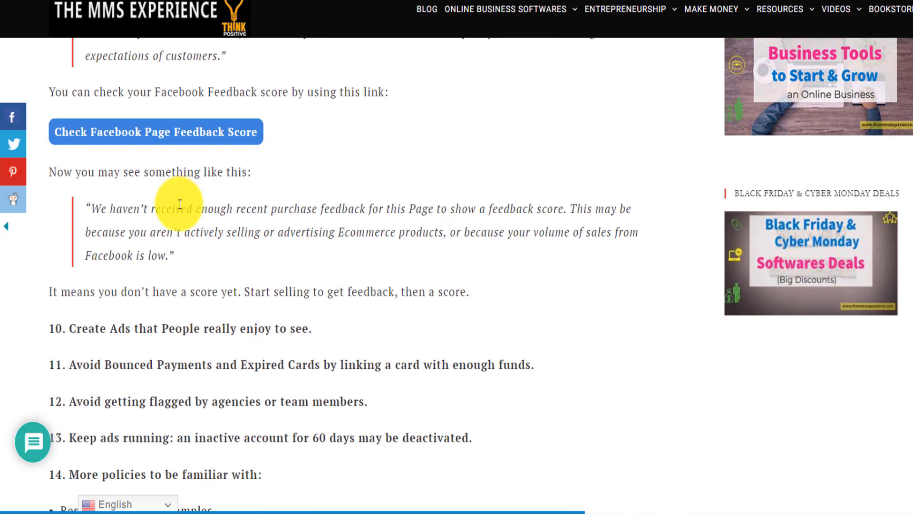
Open the Page feedback score check and scroll to 'Customer Feedback Helps Us Improve Experiences'.
click(150, 139)
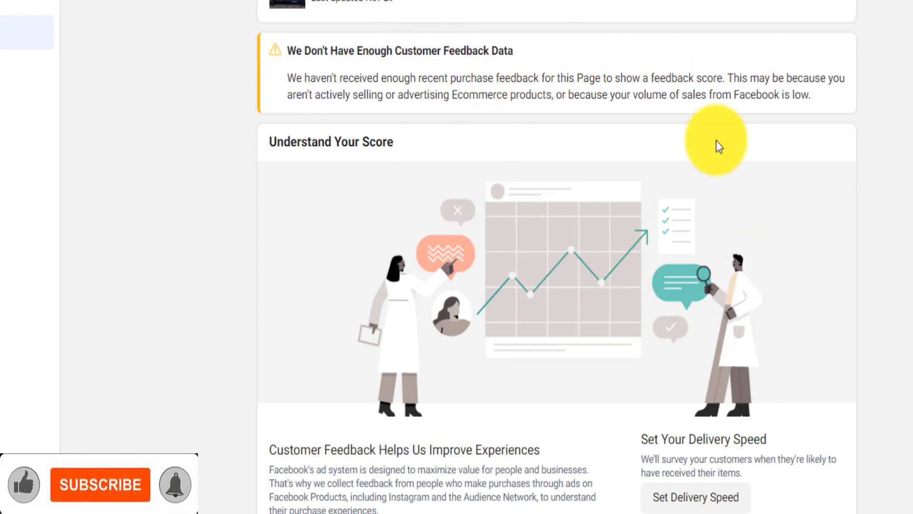
scroll(333, 295, down, 4)
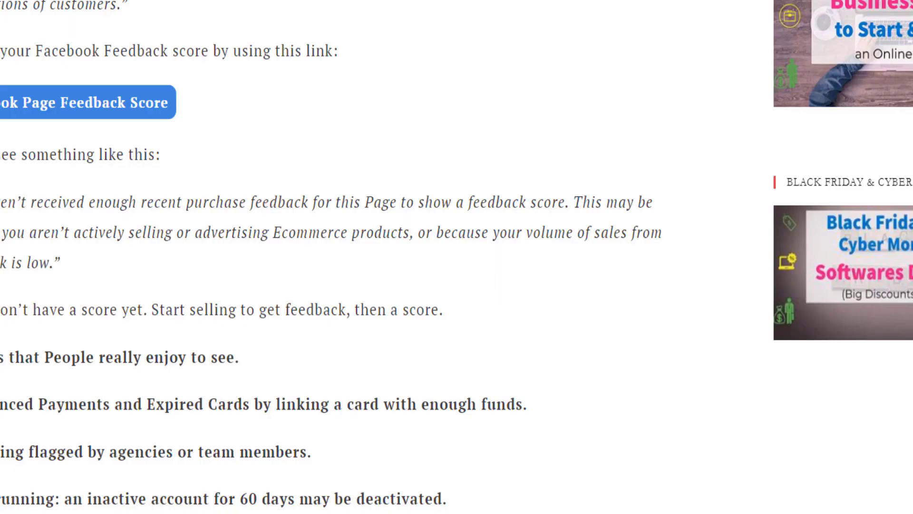
scroll(380, 256, down, 15)
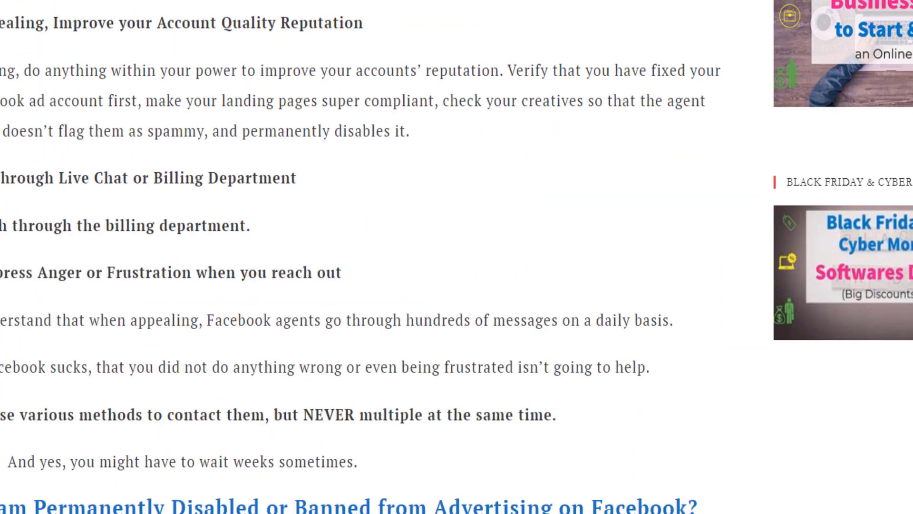
Highlight the Disabled Facebook Ad Account heading words, then move down into the FAQs.
scroll(362, 257, down, 10)
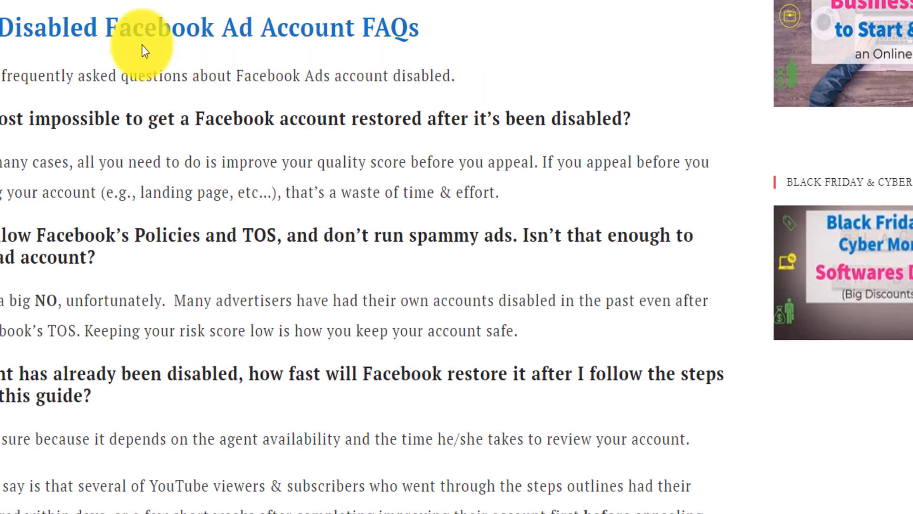
drag(1, 27, 357, 17)
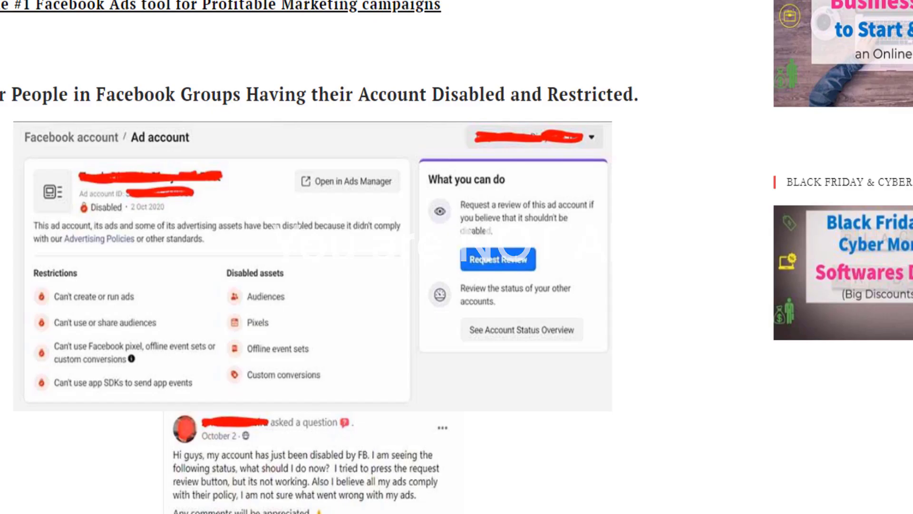
mouse_move(244, 157)
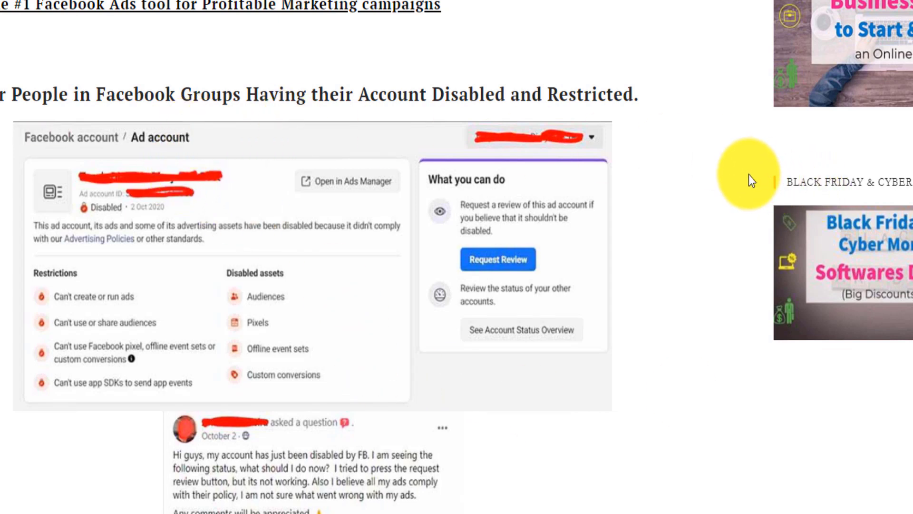
mouse_move(176, 208)
scroll(176, 208, down, 2)
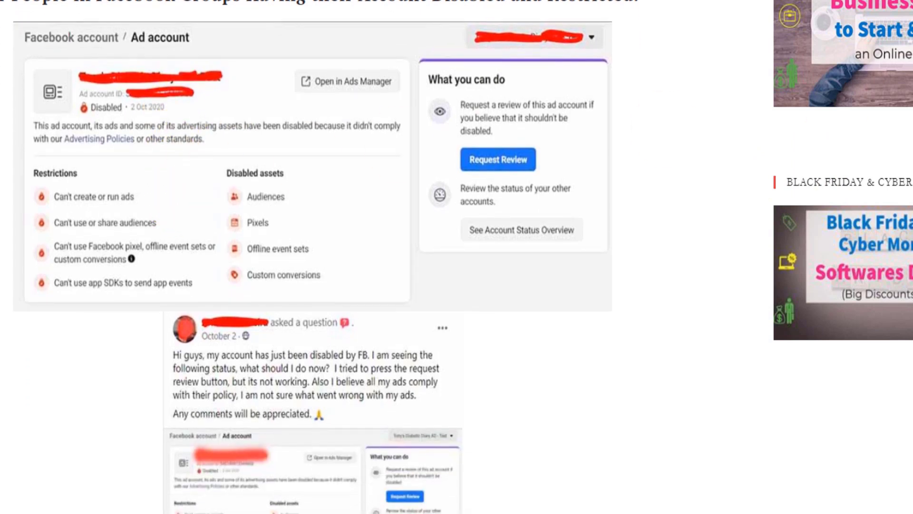
scroll(312, 256, down, 3)
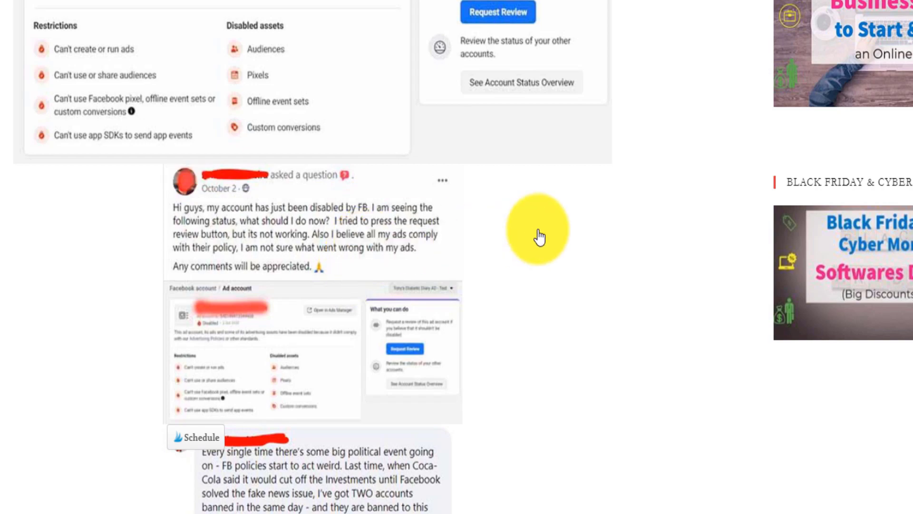
Browse the reader post screenshots, then return up toward the article title.
scroll(538, 237, down, 5)
scroll(318, 381, down, 8)
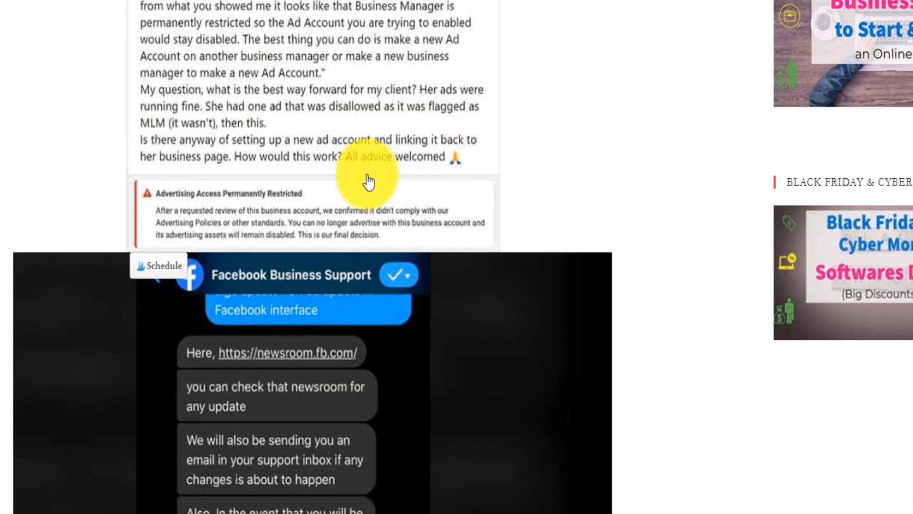
scroll(370, 180, up, 2)
scroll(653, 289, down, 1)
scroll(654, 310, down, 10)
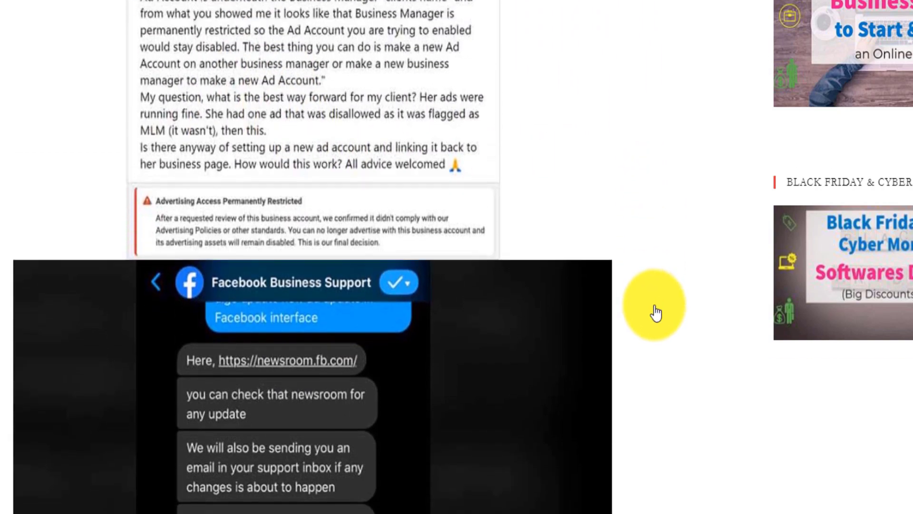
scroll(661, 310, down, 2)
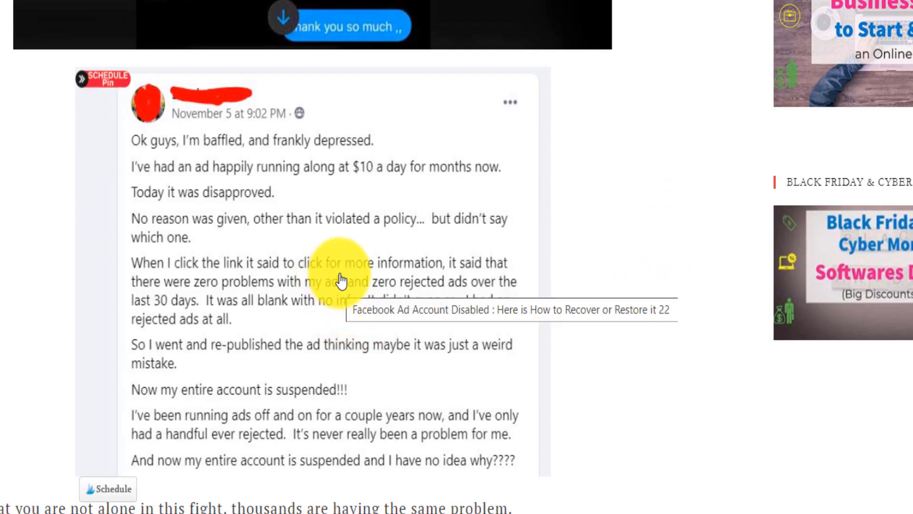
scroll(362, 257, down, 10)
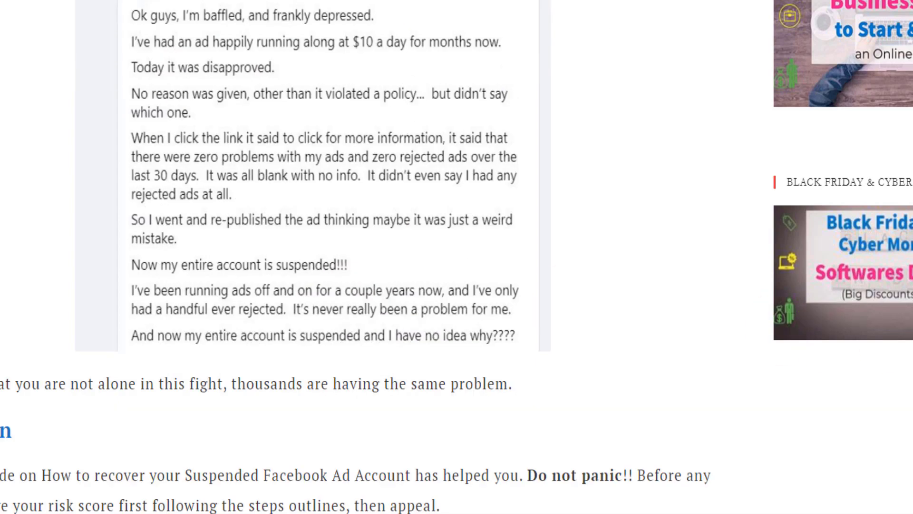
scroll(361, 257, up, 15)
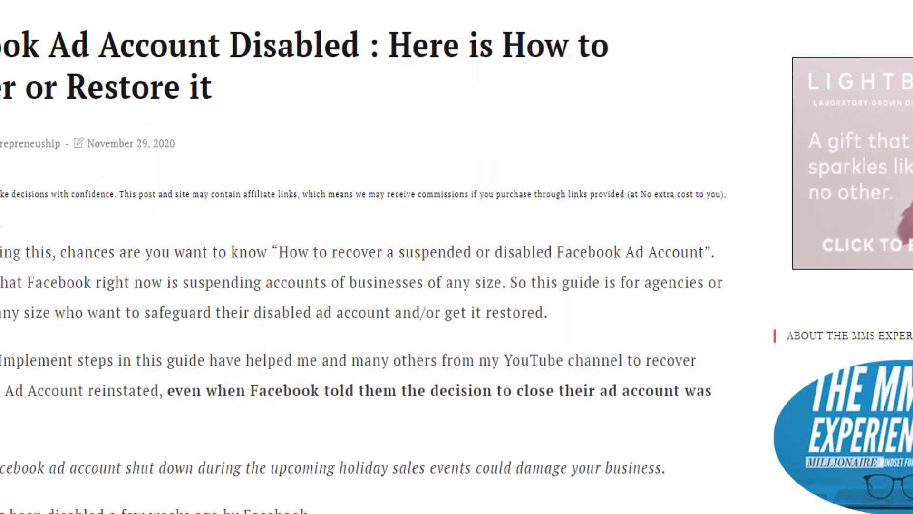
Scroll the recovery article down toward 'What if I am Permanently Disabled or Banned from Advertising on Facebook?'.
scroll(361, 257, down, 15)
scroll(361, 257, up, 5)
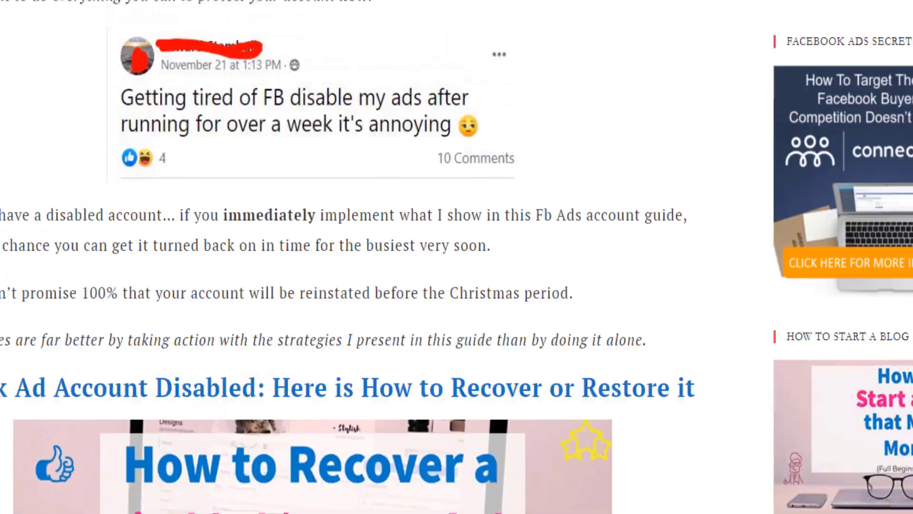
scroll(361, 257, up, 15)
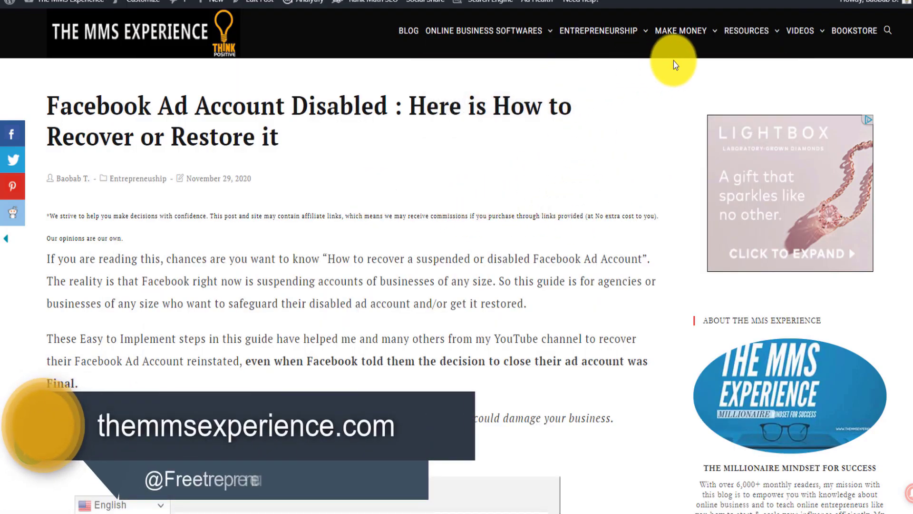
mouse_move(769, 49)
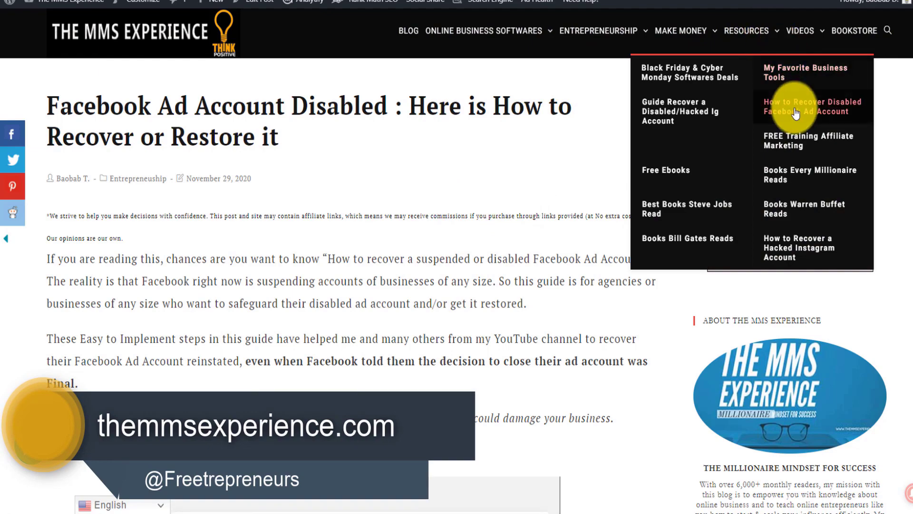
scroll(480, 285, down, 10)
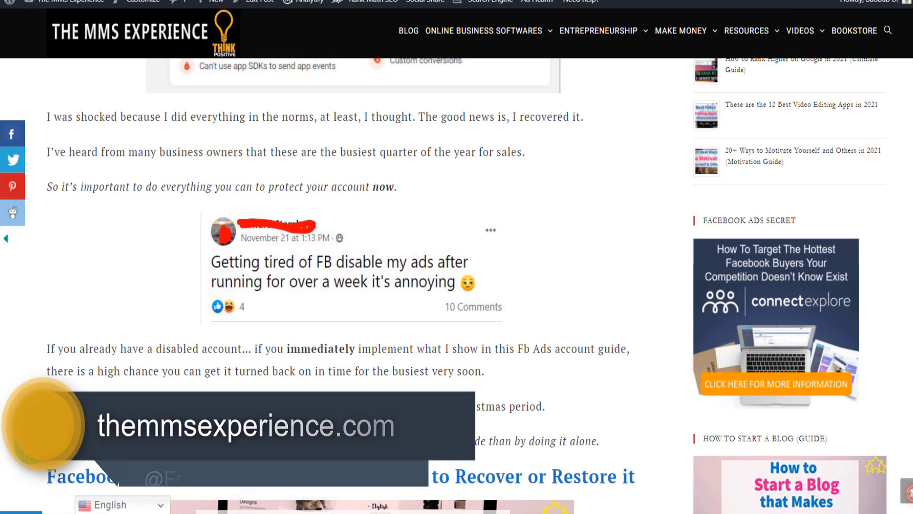
scroll(466, 286, down, 4)
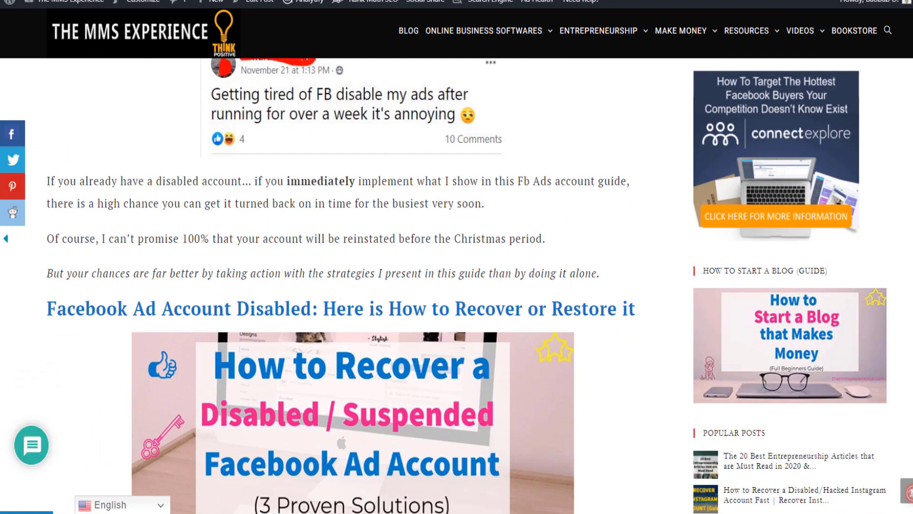
scroll(466, 285, down, 3)
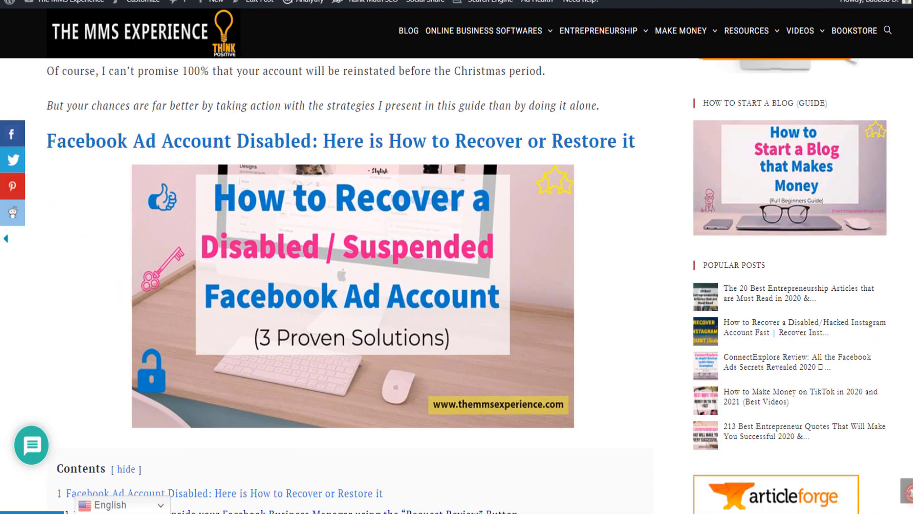
scroll(467, 285, down, 1)
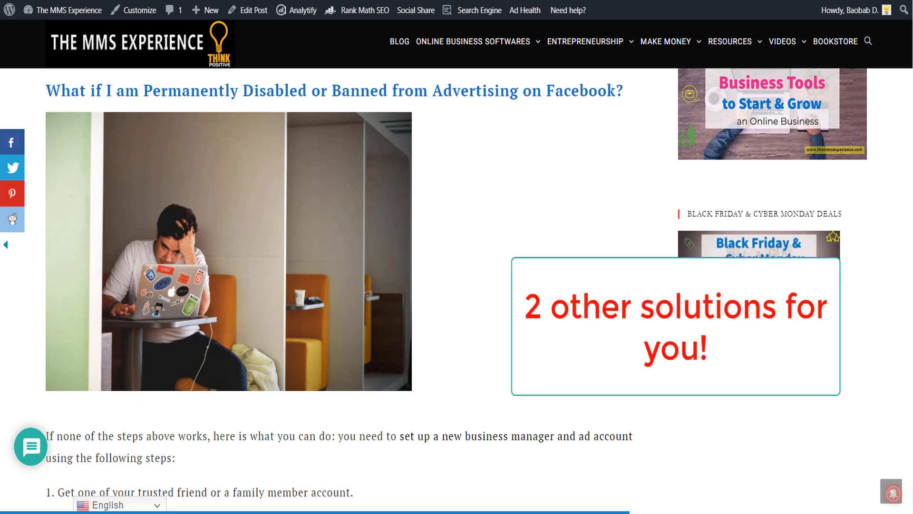
Briefly highlight 'VPN chrome extension' in step 2, then scroll on to the Important Note.
scroll(269, 127, down, 3)
scroll(269, 127, up, 3)
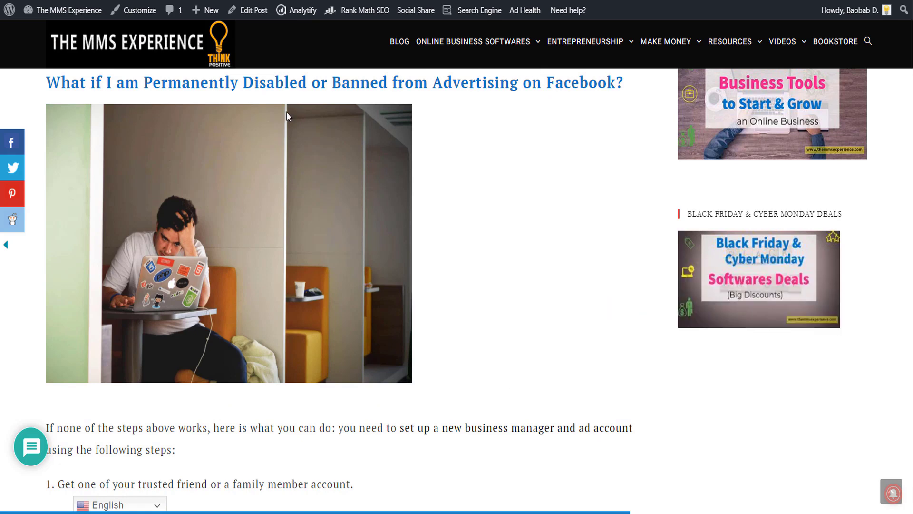
scroll(365, 295, down, 5)
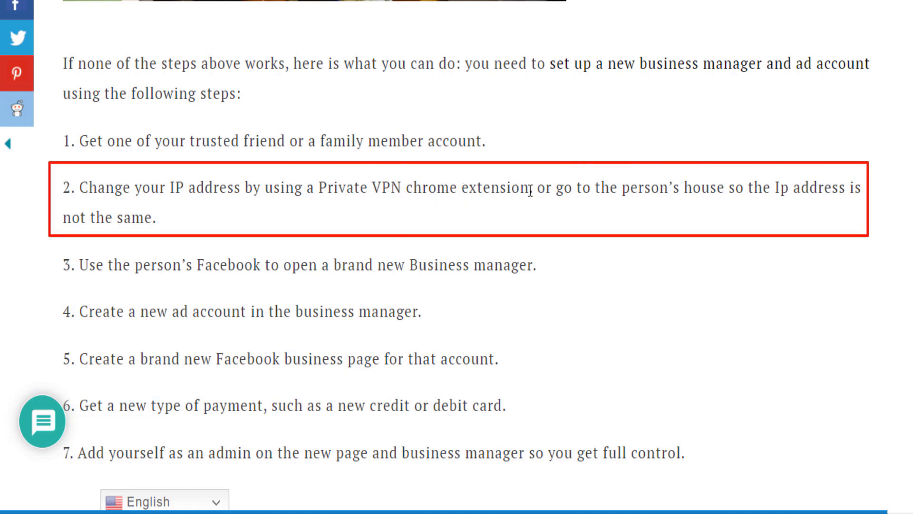
mouse_move(530, 190)
mouse_down()
mouse_move(392, 188)
mouse_move(373, 175)
mouse_up()
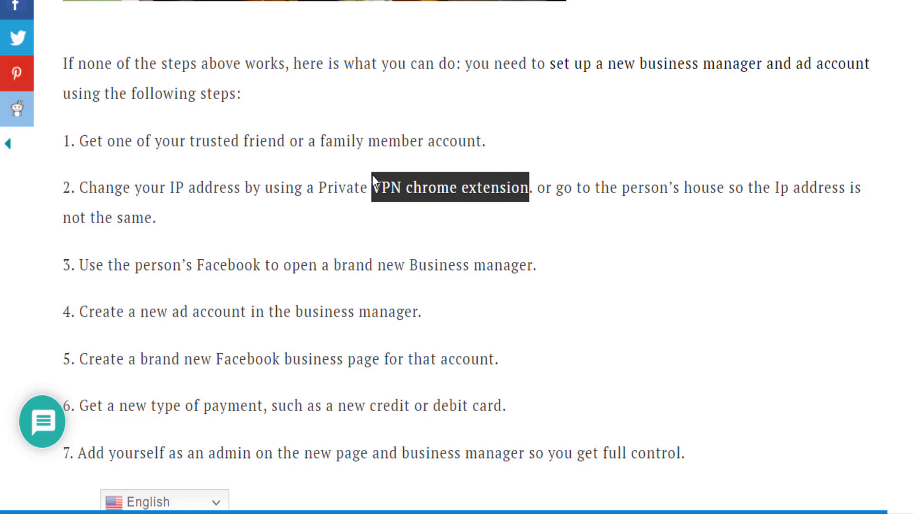
click(603, 204)
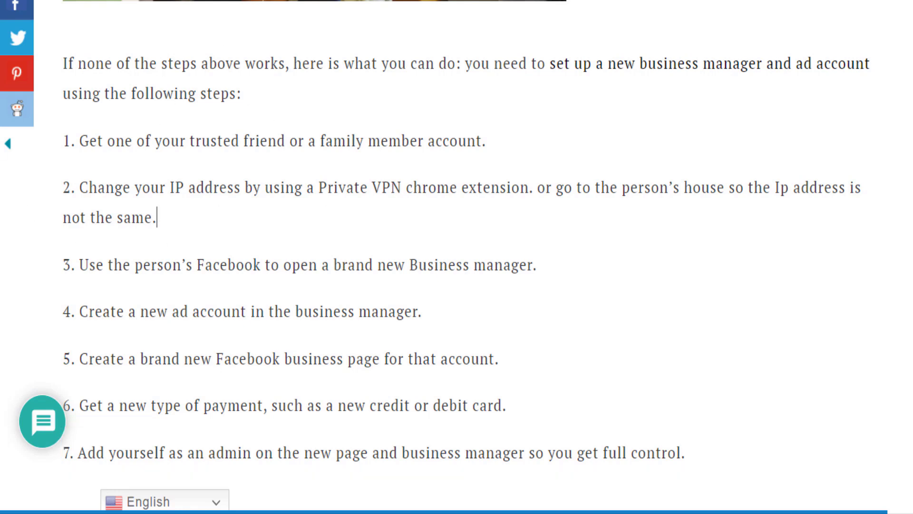
scroll(775, 214, down, 4)
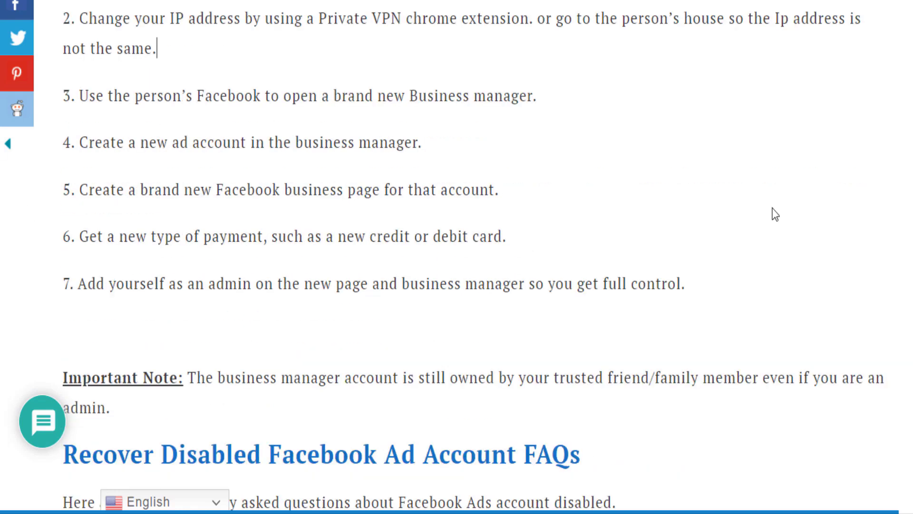